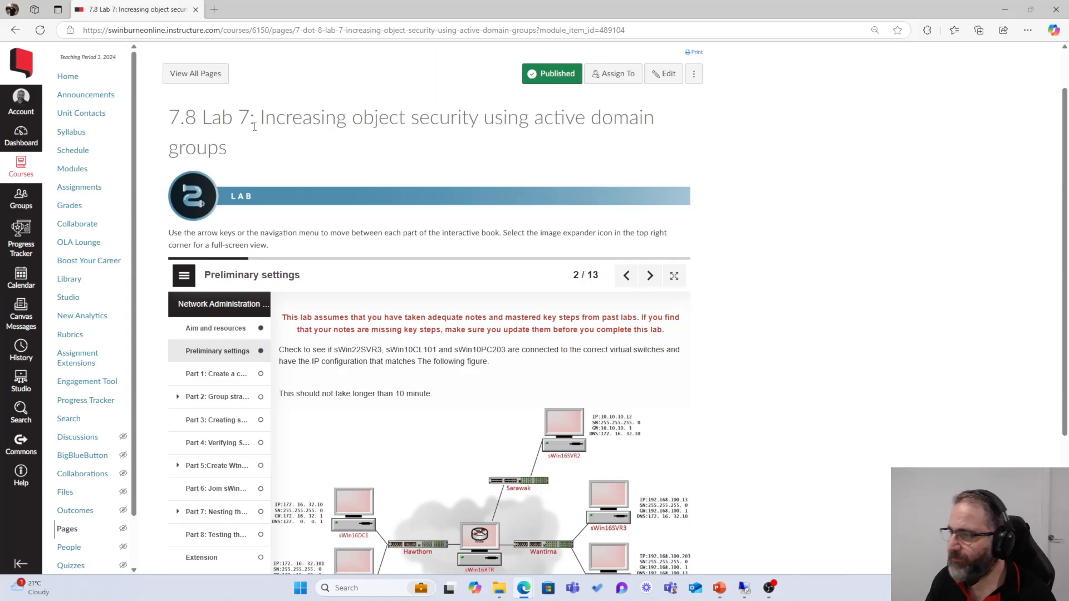
Step: Advance the Canvas lab book to slide 3/13, 'Part 1: Create a child domain', and scroll to its steps
{"action": "scroll", "coordinate": [309, 229], "scroll_direction": "up", "scroll_amount": 2}
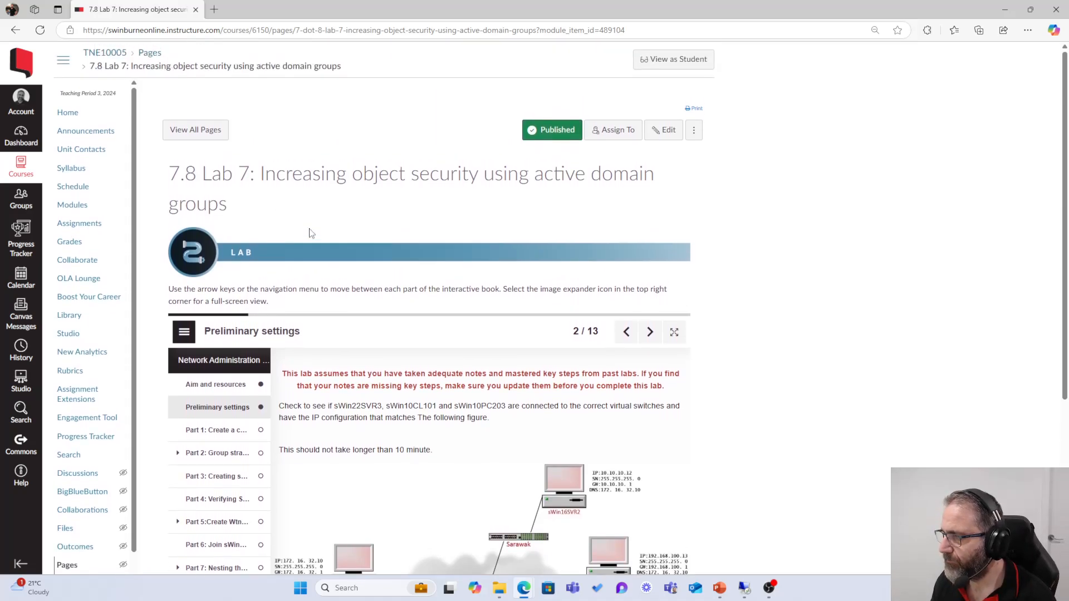
{"action": "scroll", "coordinate": [311, 233], "scroll_direction": "down", "scroll_amount": 5}
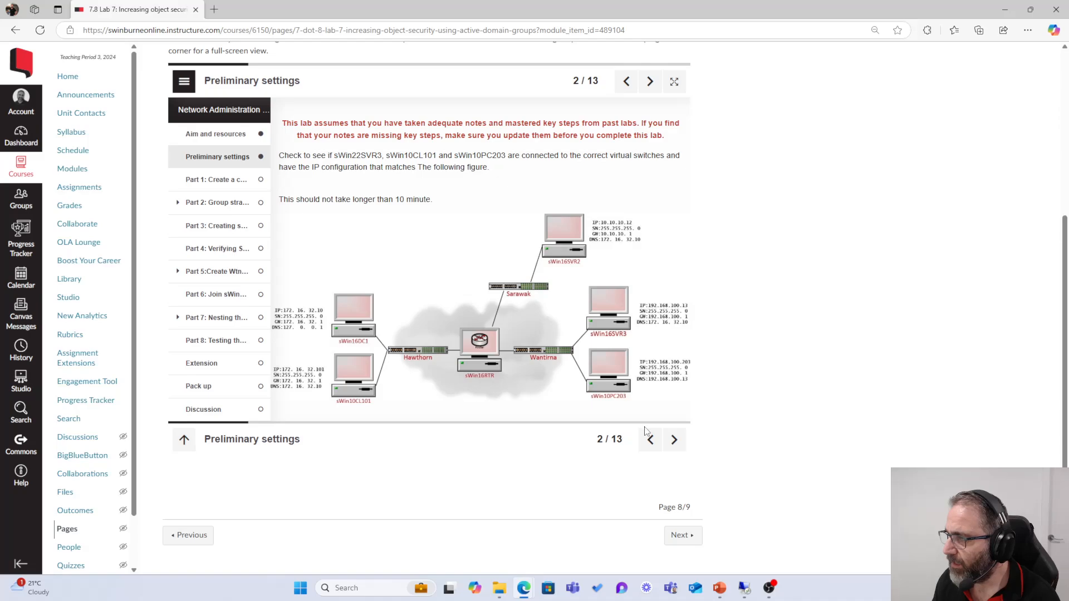
{"action": "left_click", "coordinate": [674, 439]}
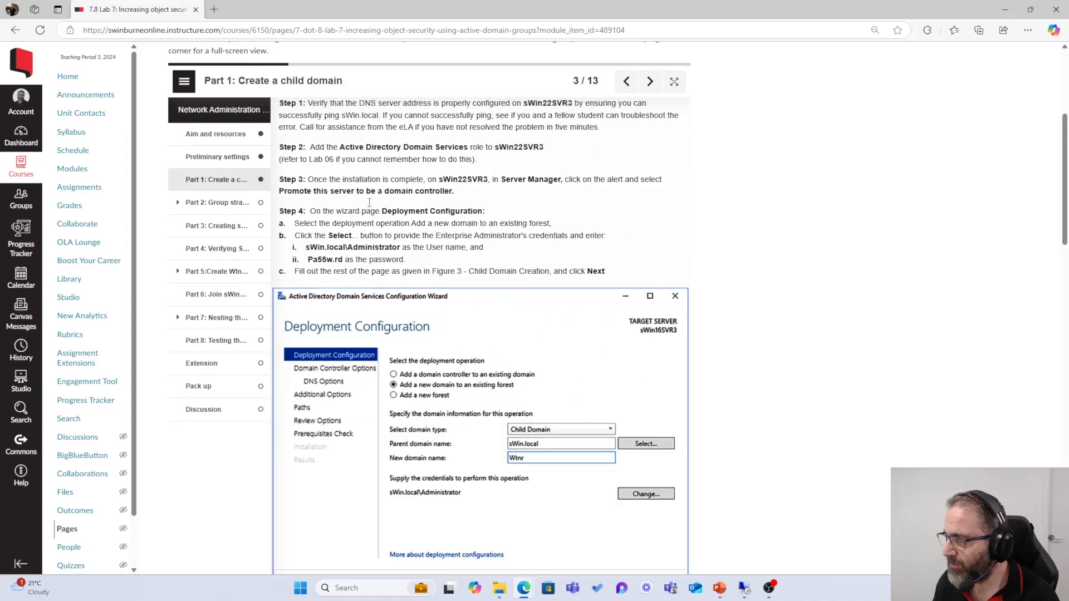
{"action": "scroll", "coordinate": [344, 104], "scroll_direction": "down", "scroll_amount": 1}
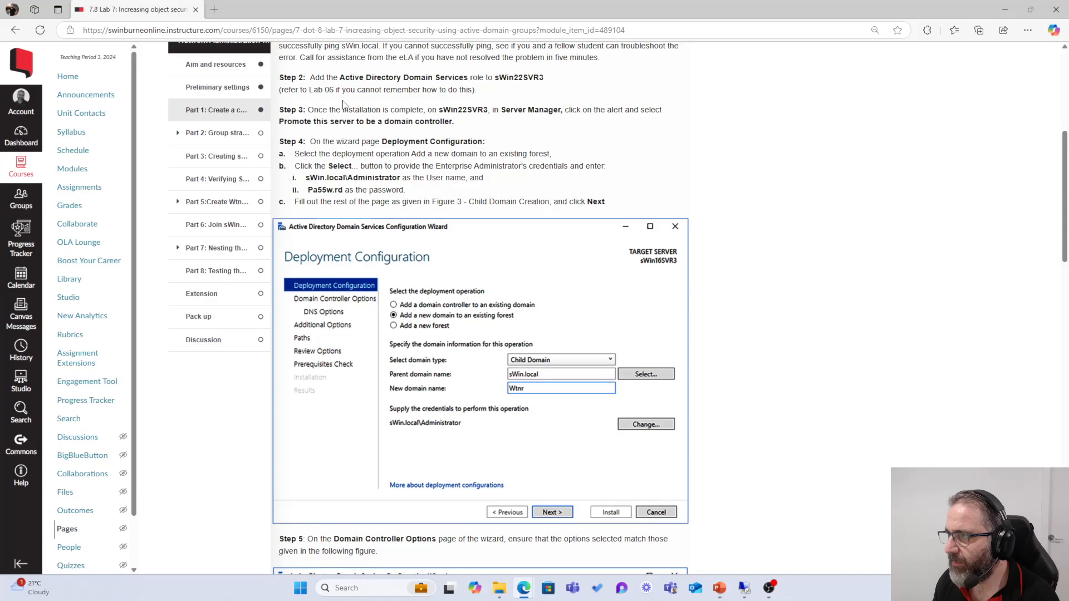
{"action": "scroll", "coordinate": [343, 105], "scroll_direction": "up", "scroll_amount": 3}
Step: Open Command Prompt in the sWin10CL101 VM and ping sWin.Local, getting four replies from 172.16.32.10
{"action": "left_click", "coordinate": [1005, 9]}
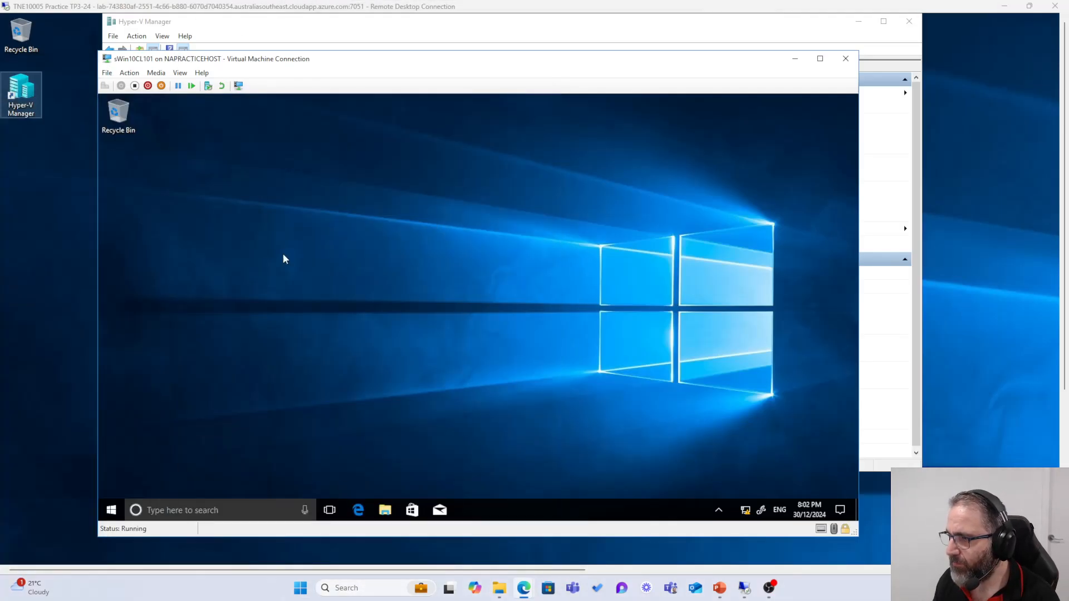
{"action": "left_click", "coordinate": [223, 516]}
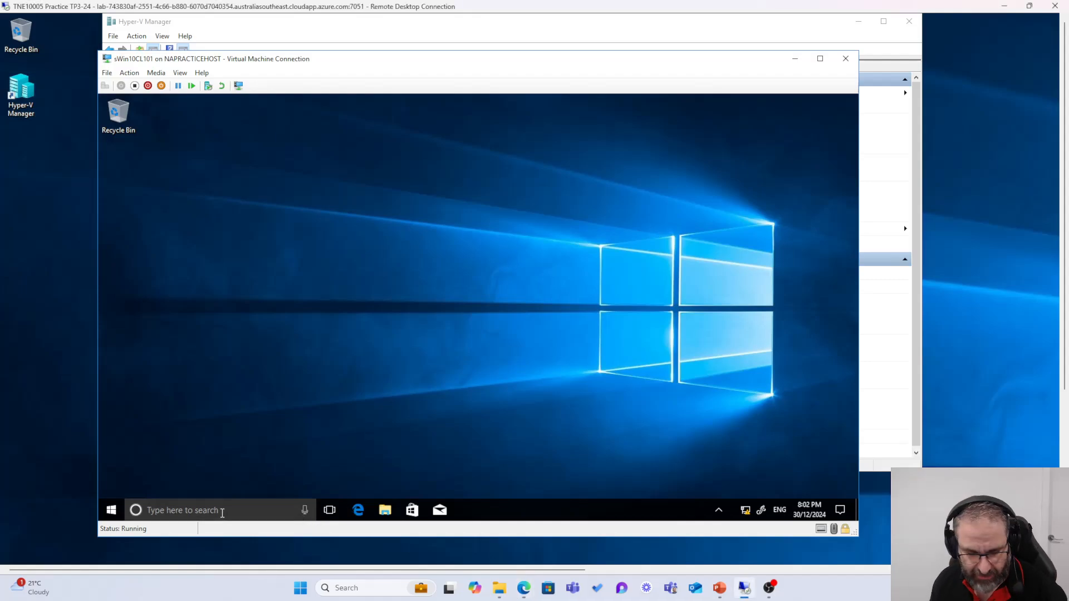
{"action": "type", "text": "cmd"}
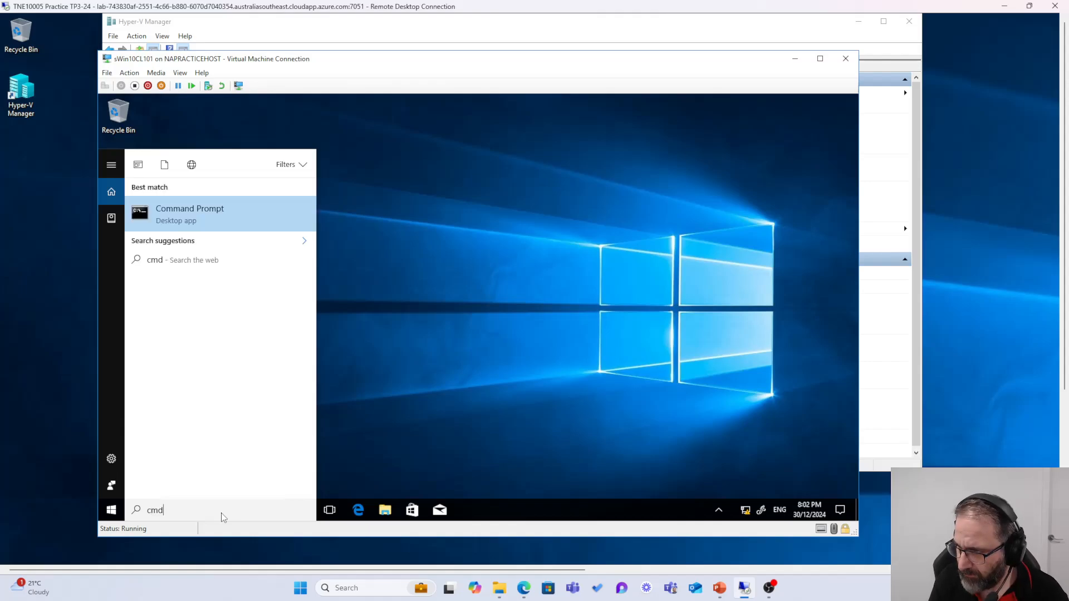
{"action": "key", "text": "Return"}
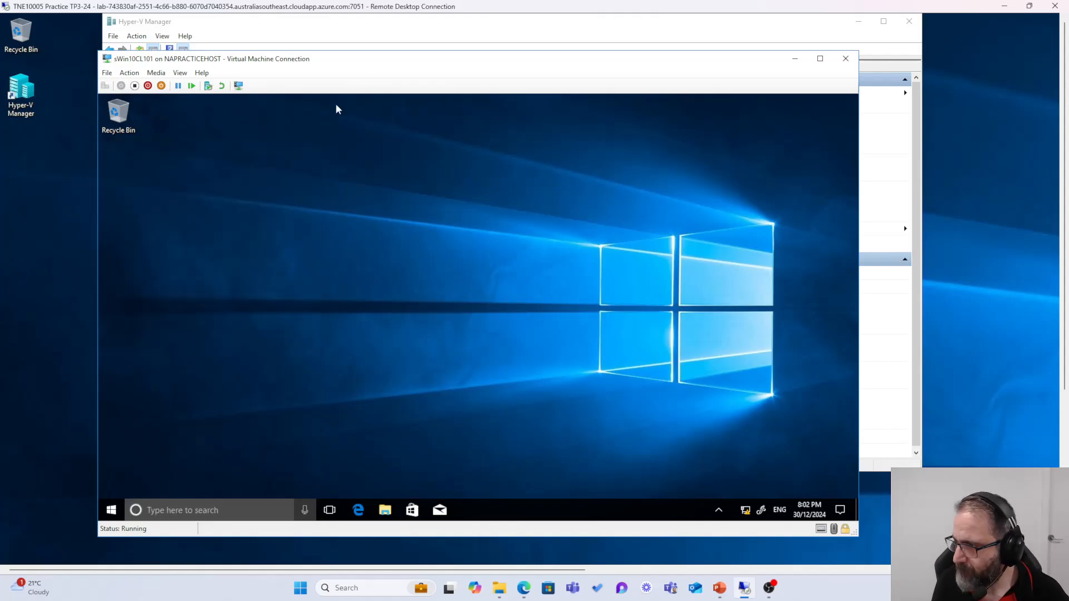
{"action": "type", "text": "ping "}
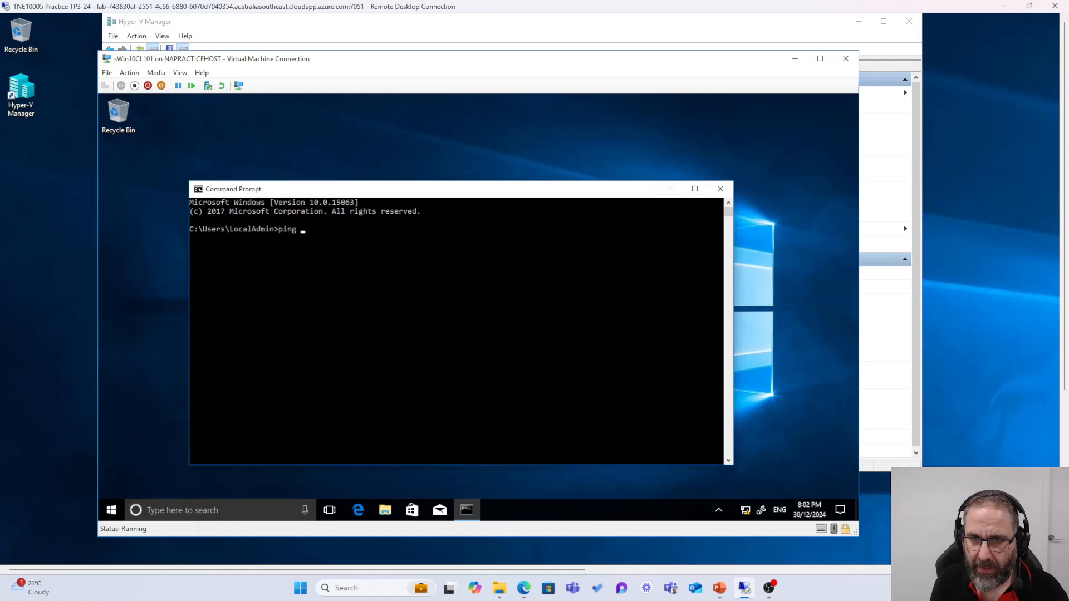
{"action": "type", "text": "sW"}
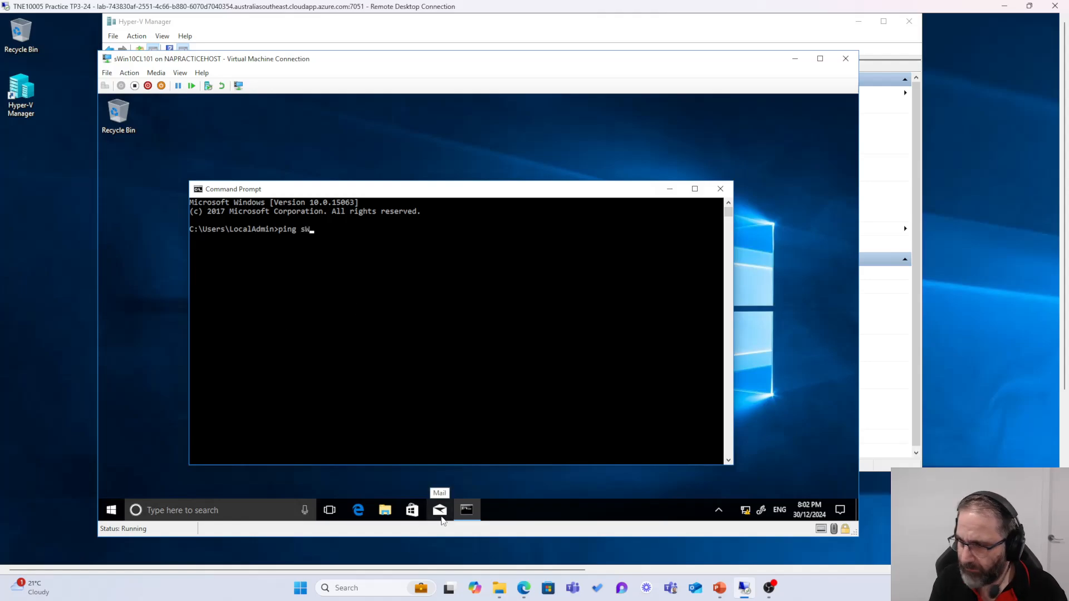
{"action": "type", "text": "in.Local"}
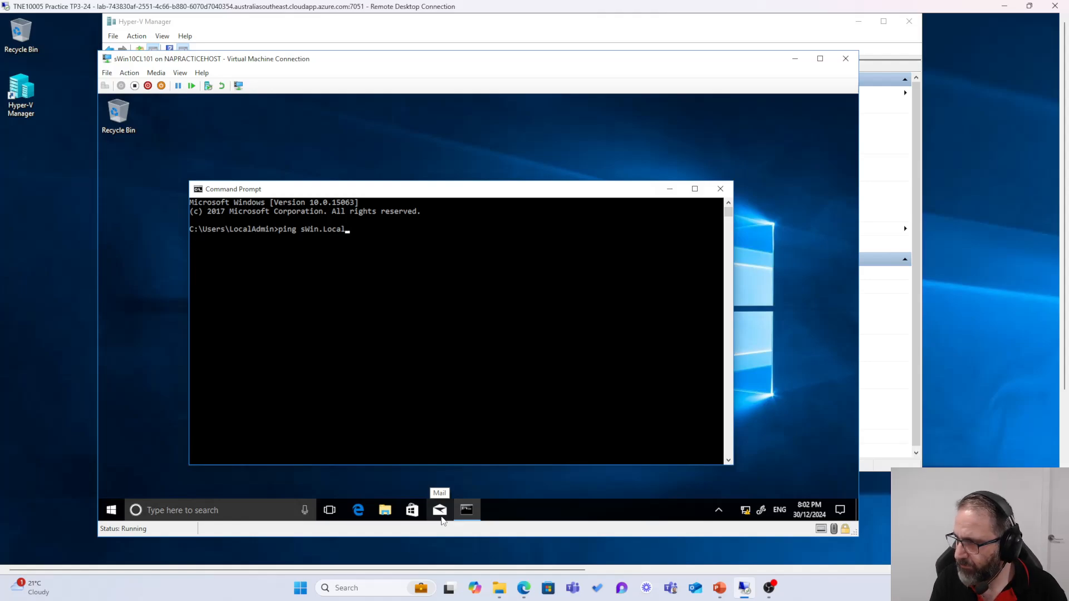
{"action": "key", "text": "Return"}
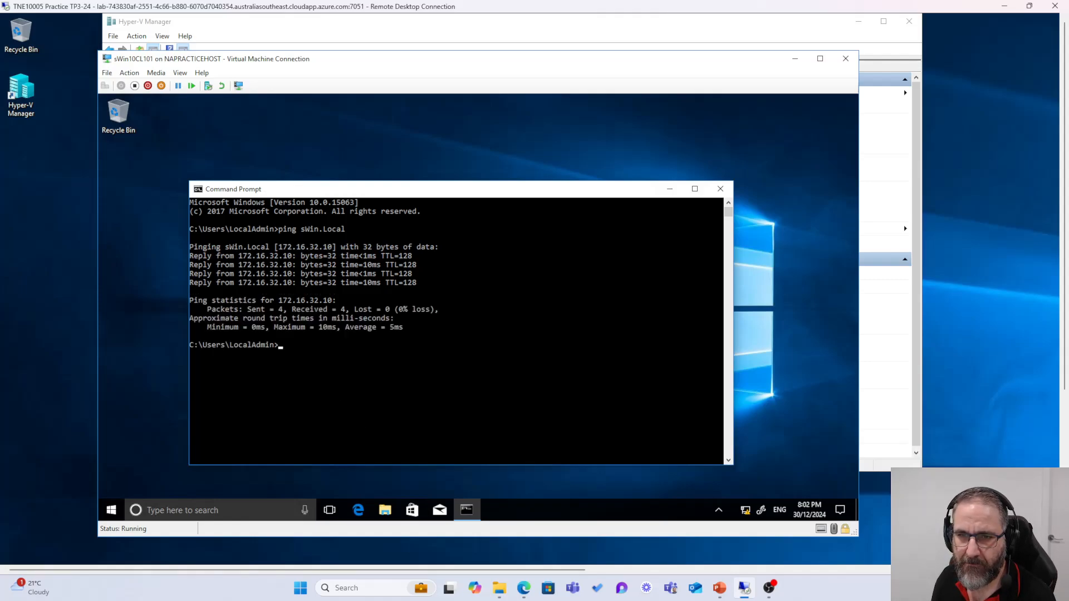
{"action": "key", "text": "alt+Tab"}
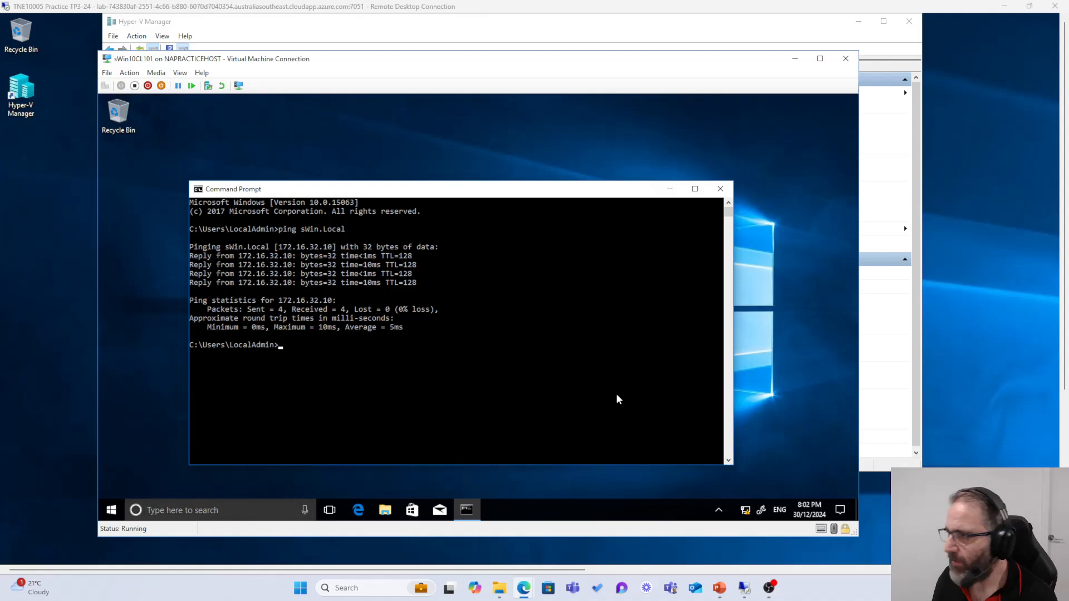
Step: Connect to sWin22SVR3 from Hyper-V Manager and sign in as Administrator with the account password
{"action": "left_click", "coordinate": [864, 59]}
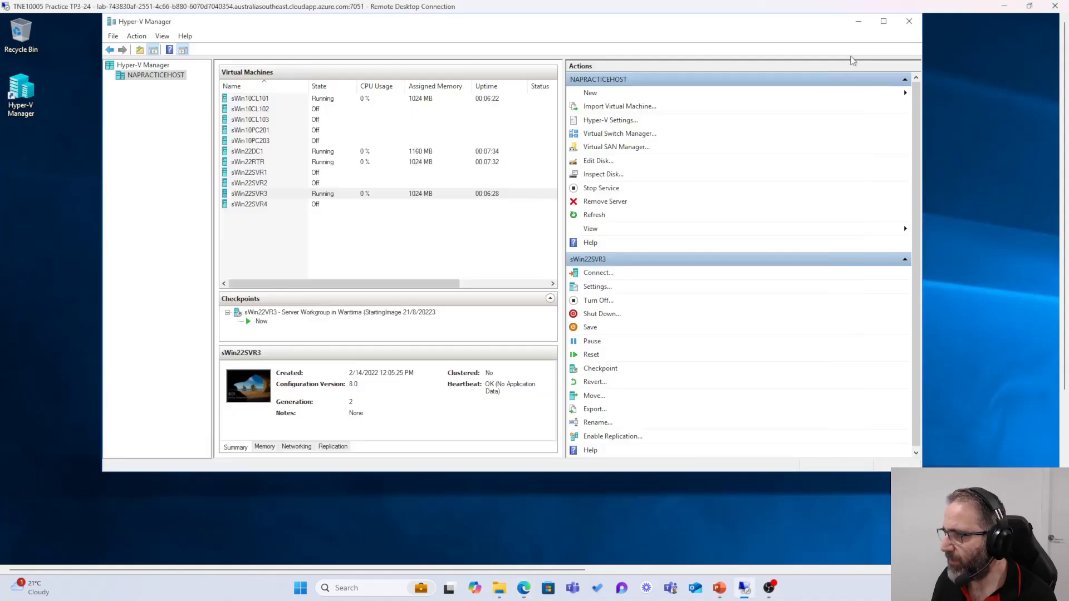
{"action": "double_click", "coordinate": [251, 194]}
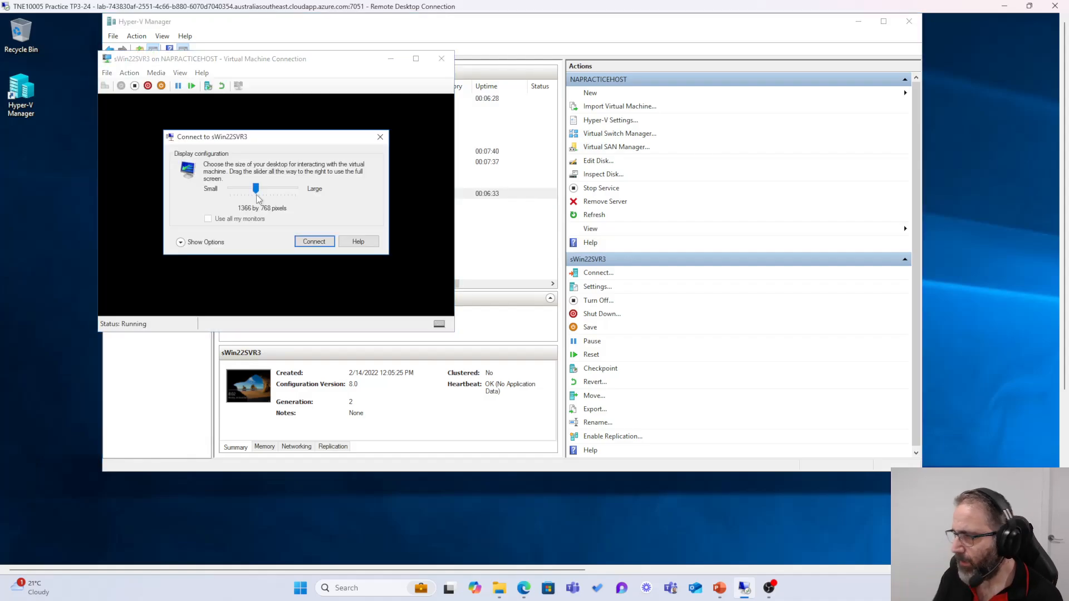
{"action": "left_click", "coordinate": [307, 245]}
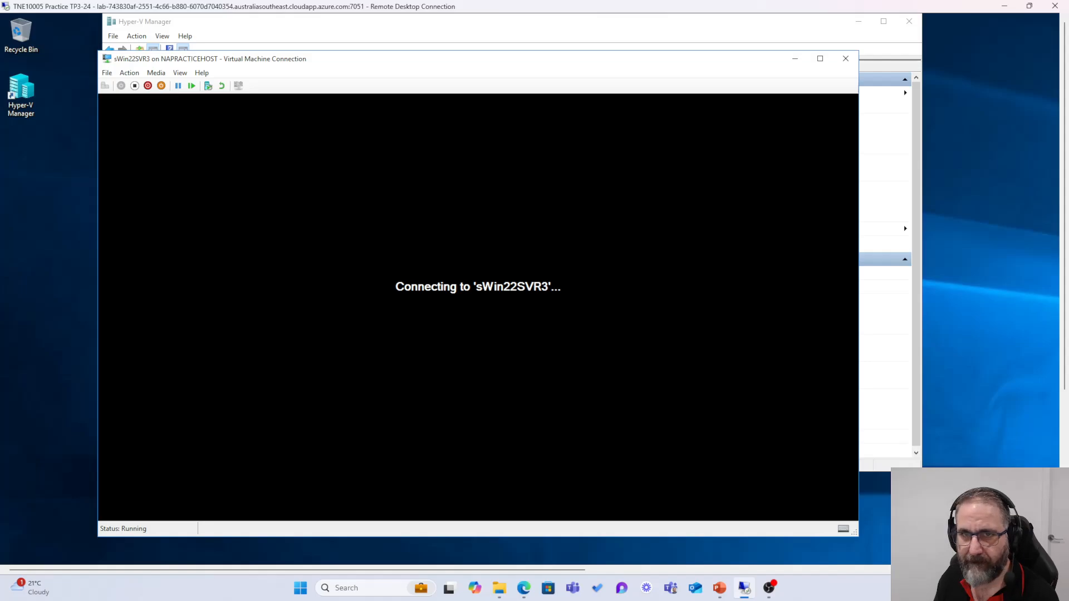
{"action": "key", "text": "alt+Tab"}
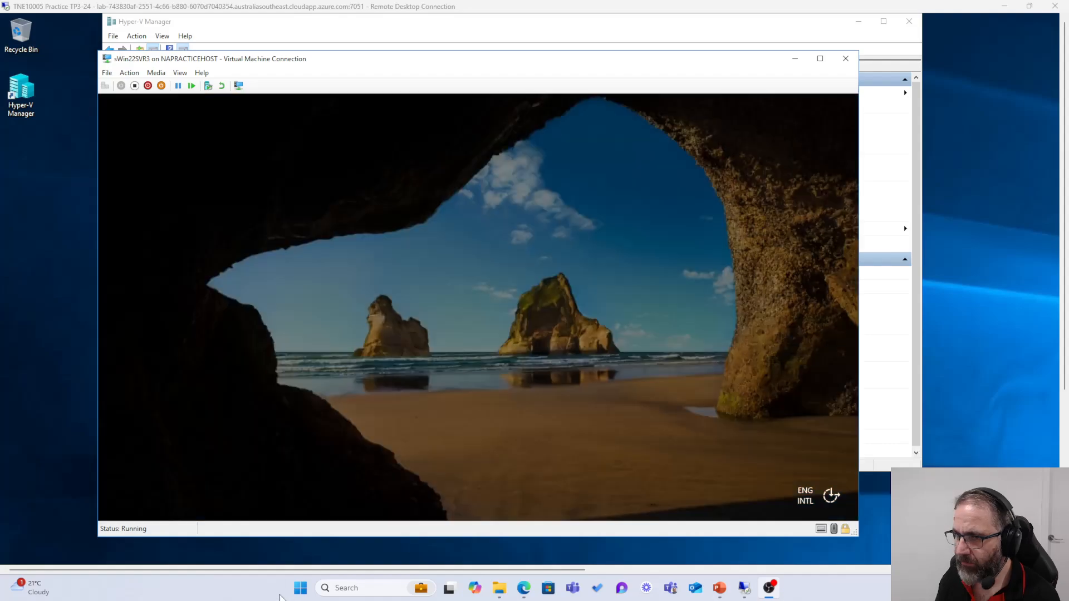
{"action": "key", "text": "alt+Tab"}
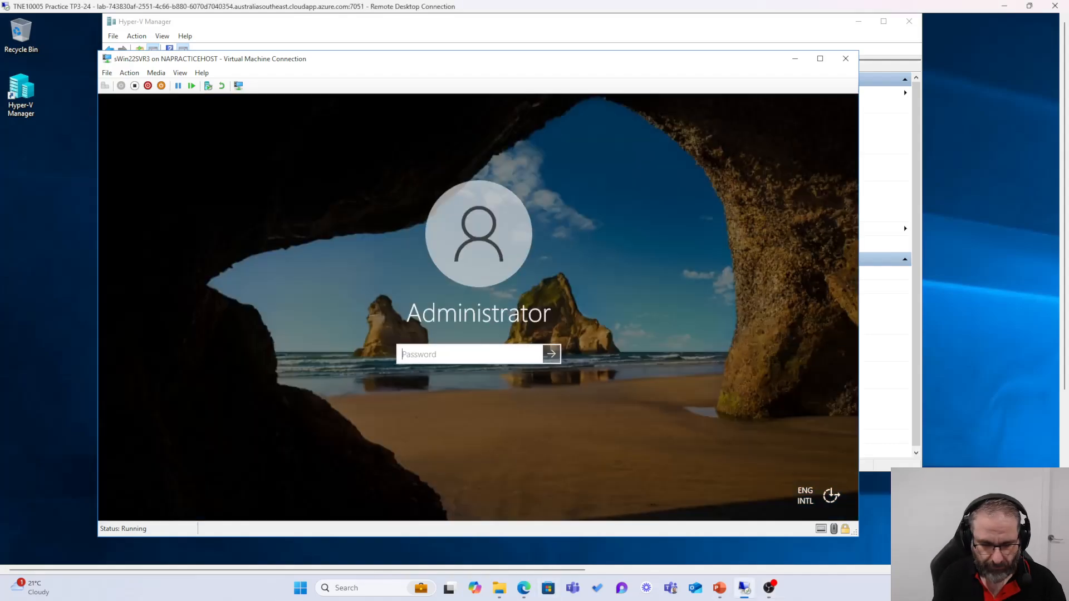
{"action": "type", "text": "••••••••"}
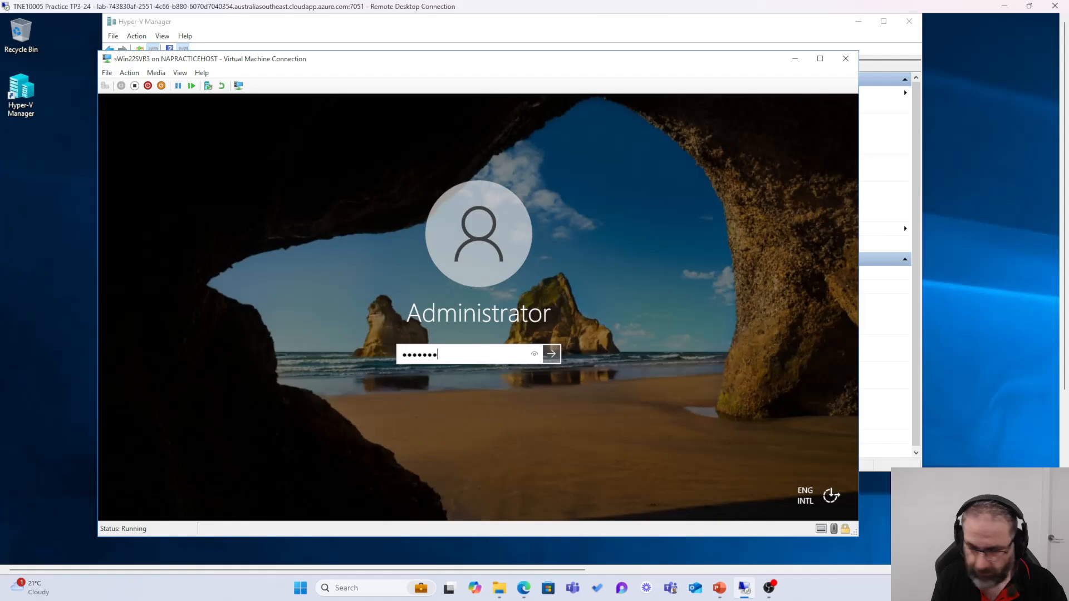
{"action": "key", "text": "Return"}
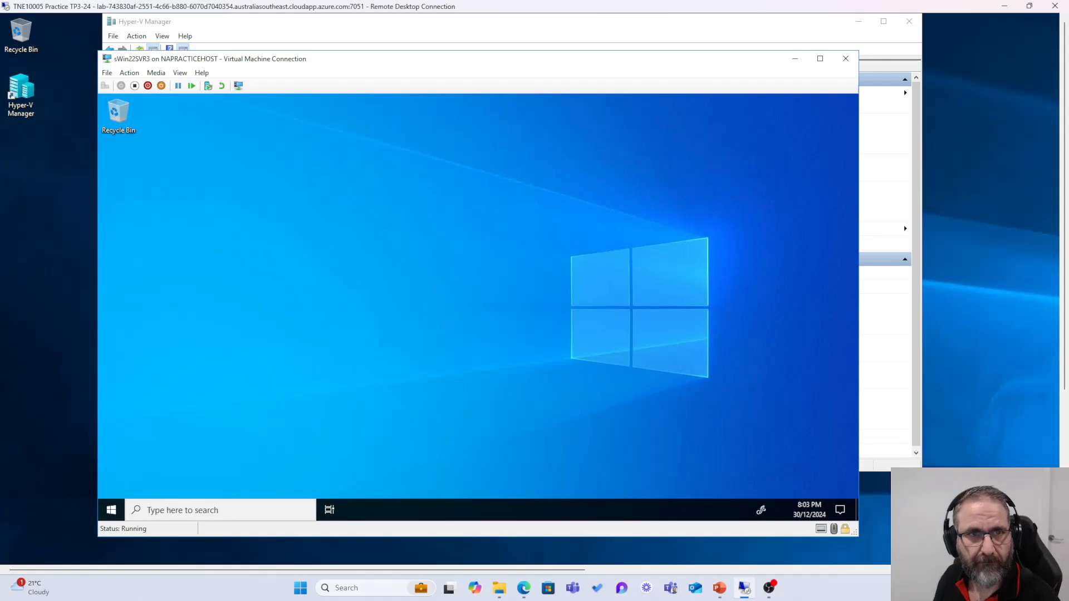
Step: Launch Server Manager on sWin22SVR3 and move the VM connection window to the upper left
{"action": "key", "text": "alt+Tab"}
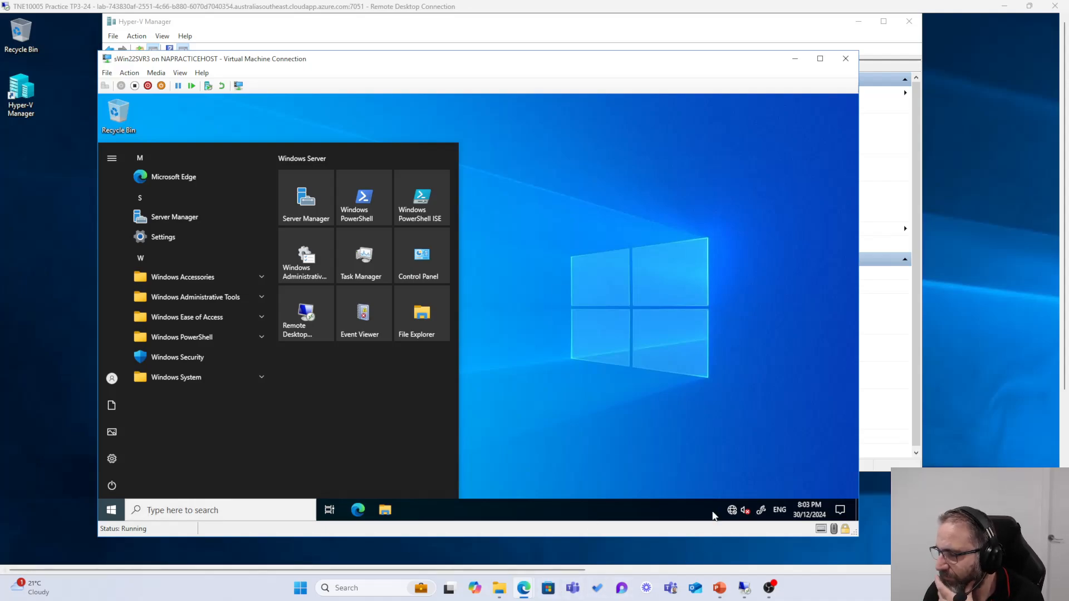
{"action": "left_click", "coordinate": [642, 232]}
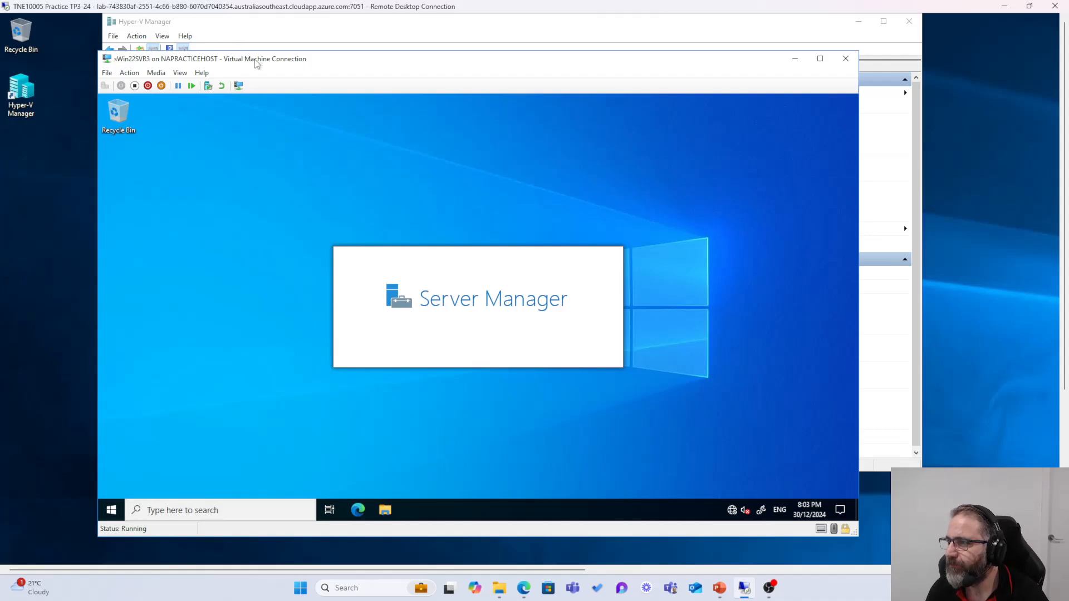
{"action": "left_click_drag", "start_coordinate": [257, 64], "coordinate": [221, 71]}
{"action": "left_click", "coordinate": [229, 36]}
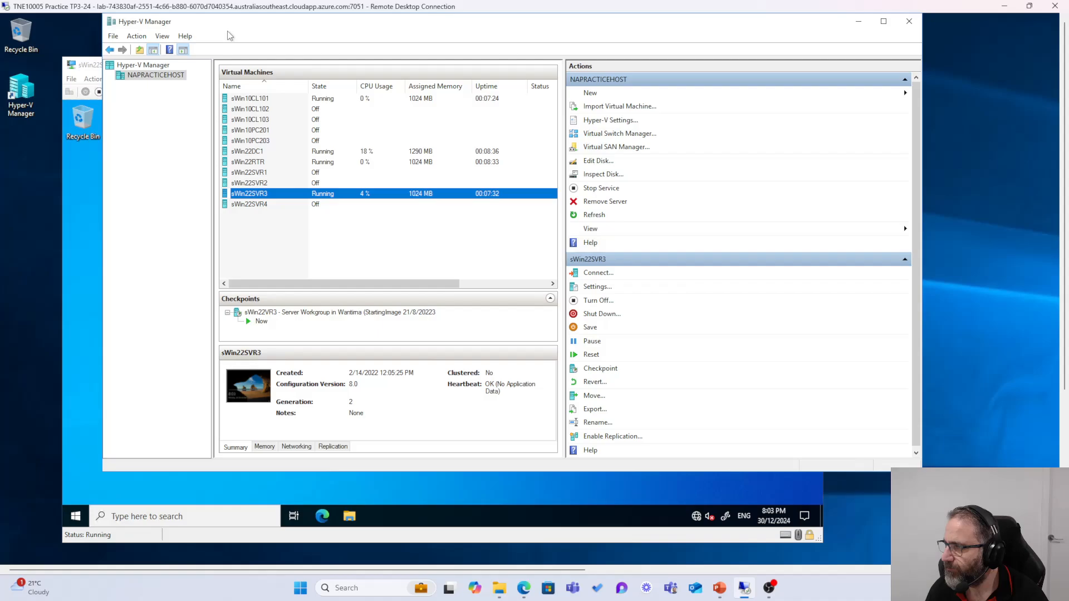
{"action": "left_click", "coordinate": [93, 67]}
{"action": "left_click_drag", "start_coordinate": [295, 71], "coordinate": [282, 36]}
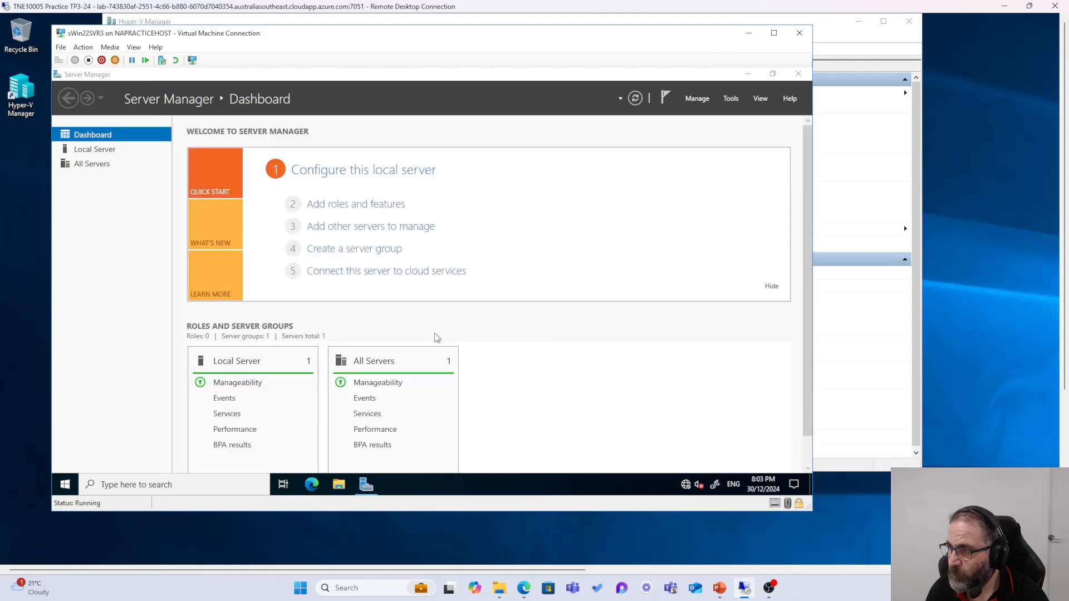
Step: Choose Manage > Add Roles and Features, dismissing the inventory-collection notice along the way
{"action": "left_click", "coordinate": [697, 98]}
{"action": "left_click", "coordinate": [734, 100]}
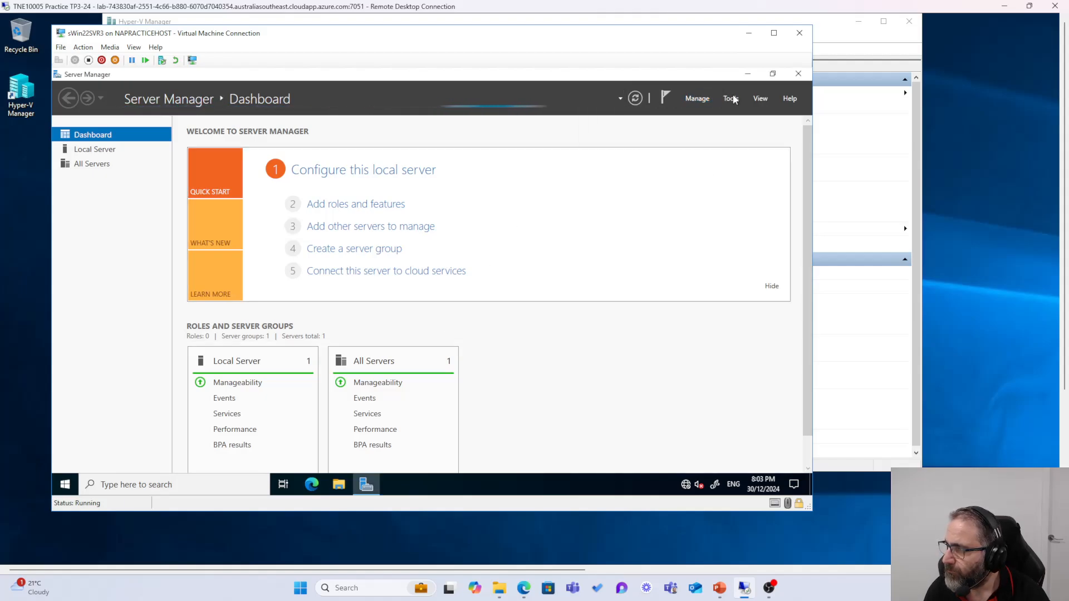
{"action": "left_click", "coordinate": [734, 99]}
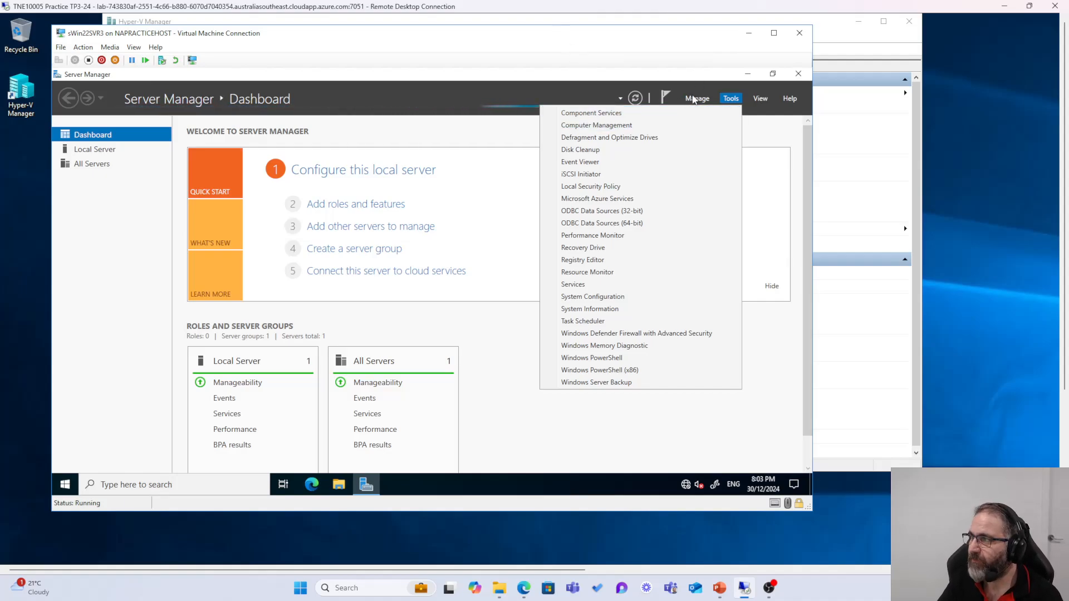
{"action": "left_click", "coordinate": [695, 100]}
{"action": "left_click", "coordinate": [649, 114]}
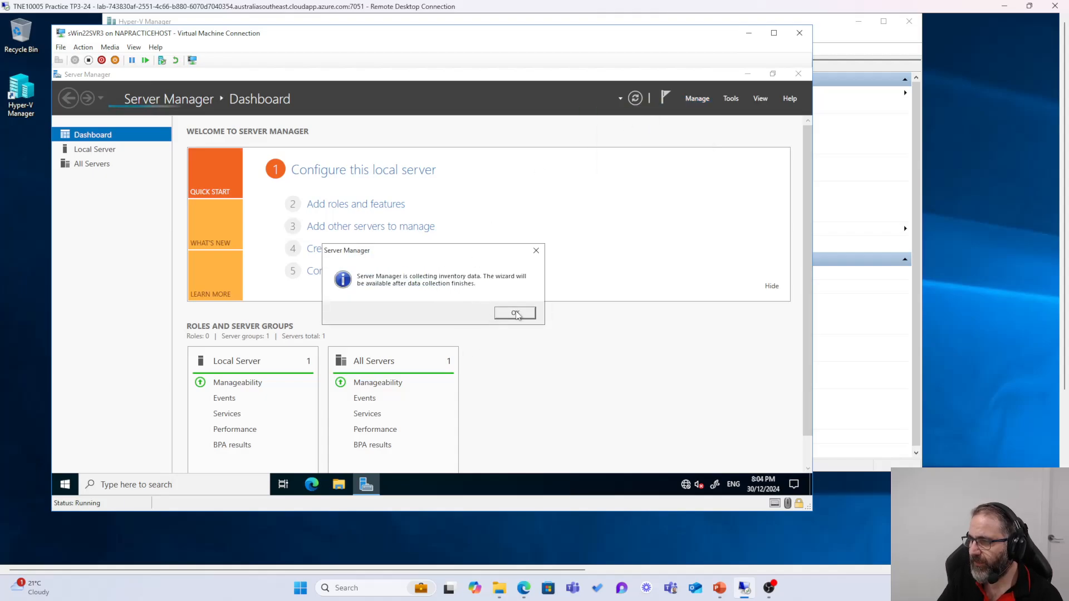
{"action": "left_click", "coordinate": [515, 314]}
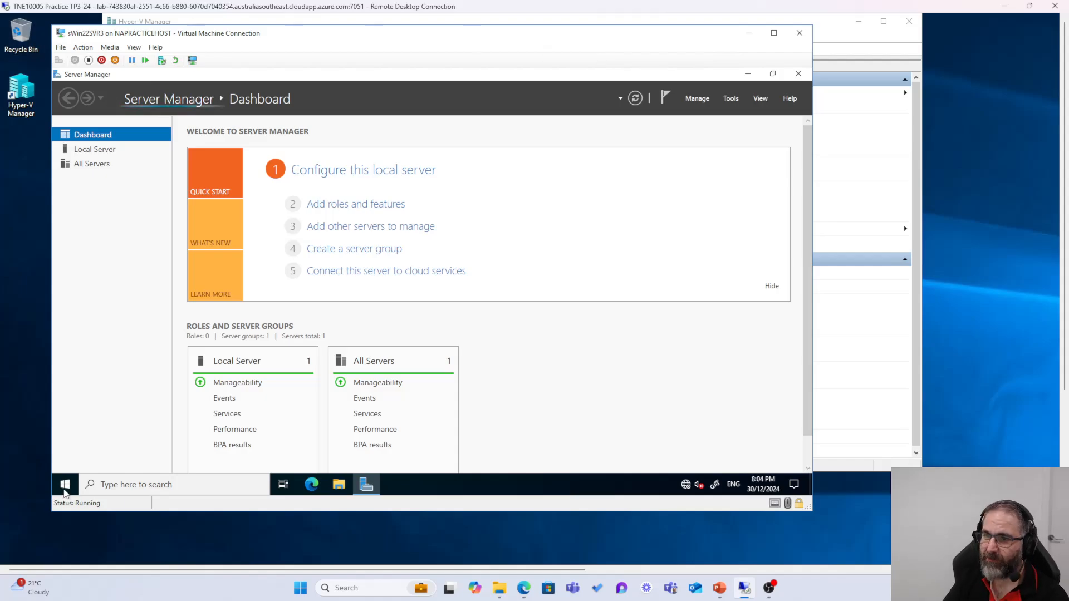
{"action": "left_click", "coordinate": [724, 101]}
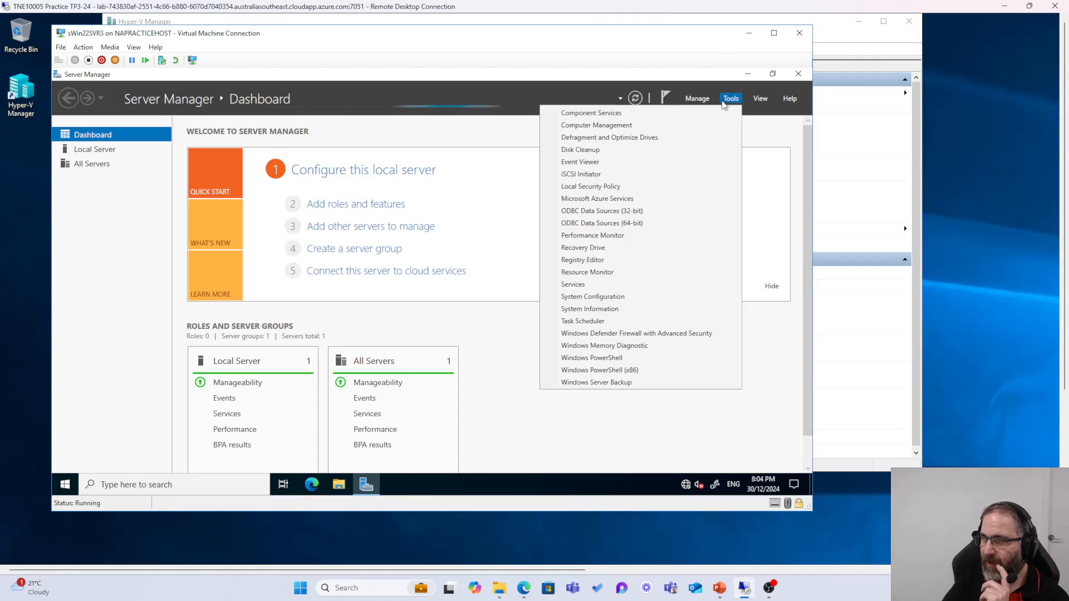
{"action": "left_click", "coordinate": [691, 101]}
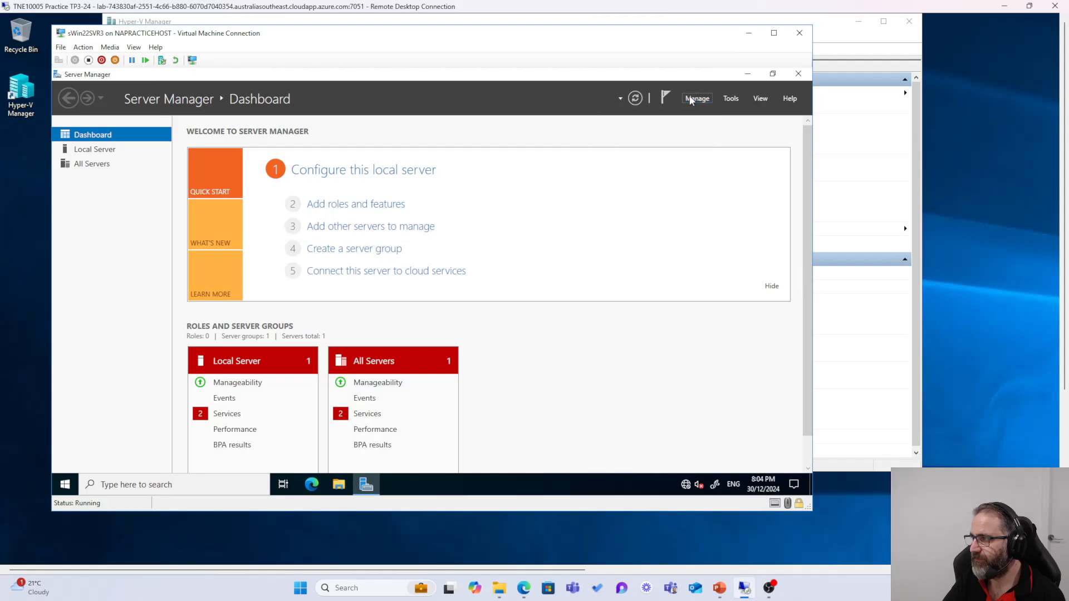
{"action": "left_click", "coordinate": [692, 101]}
{"action": "left_click", "coordinate": [658, 113]}
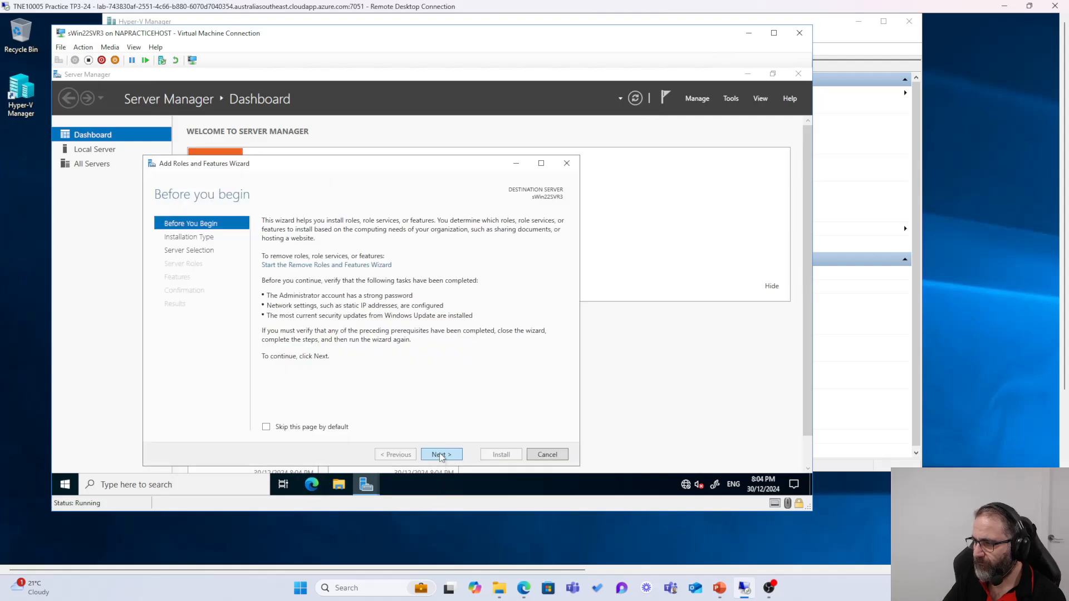
Step: Keep role-based installation and select sWin22SVR3 as the destination server
{"action": "left_click", "coordinate": [441, 455]}
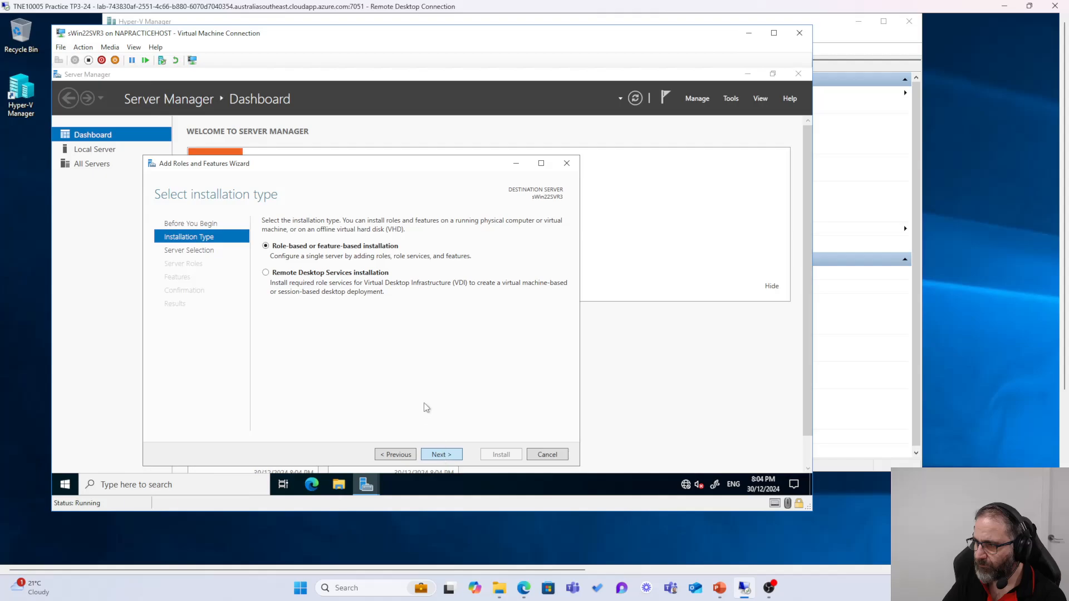
{"action": "left_click", "coordinate": [448, 458]}
{"action": "left_click", "coordinate": [449, 458]}
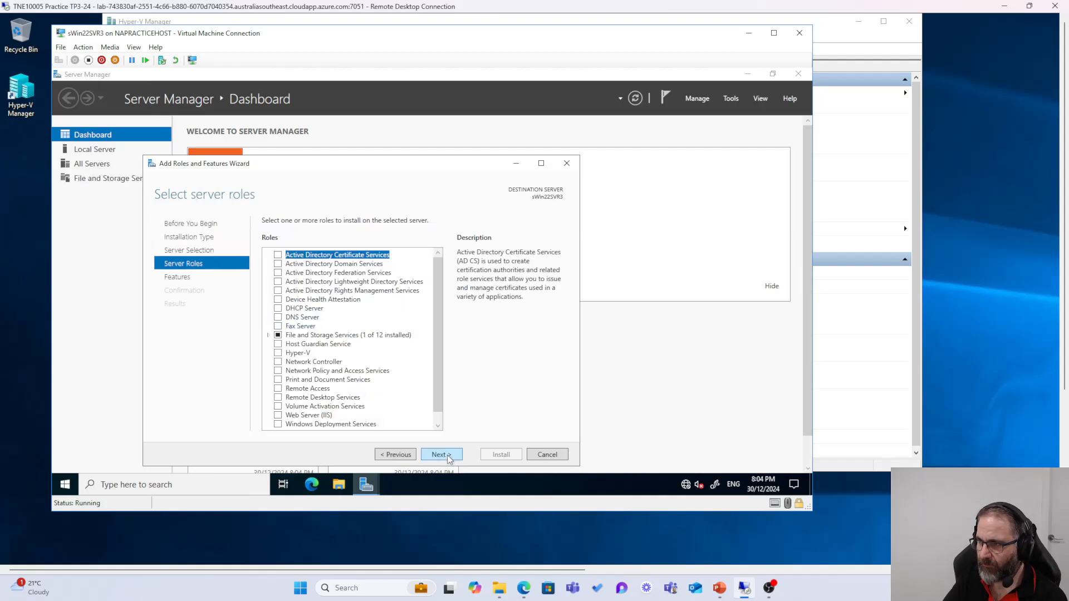
{"action": "left_click", "coordinate": [412, 455]}
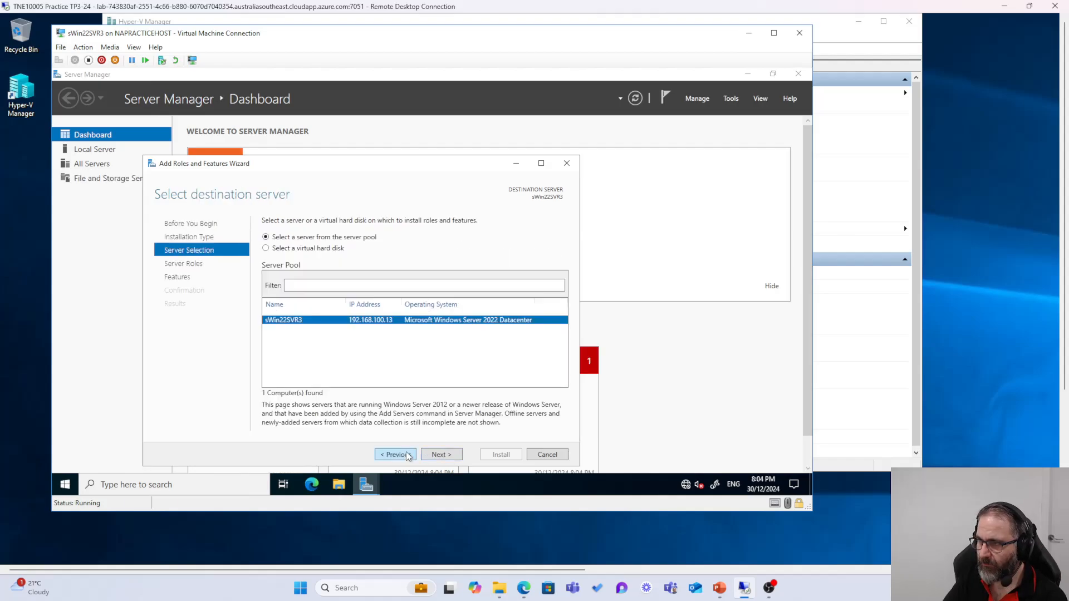
{"action": "left_click", "coordinate": [445, 459]}
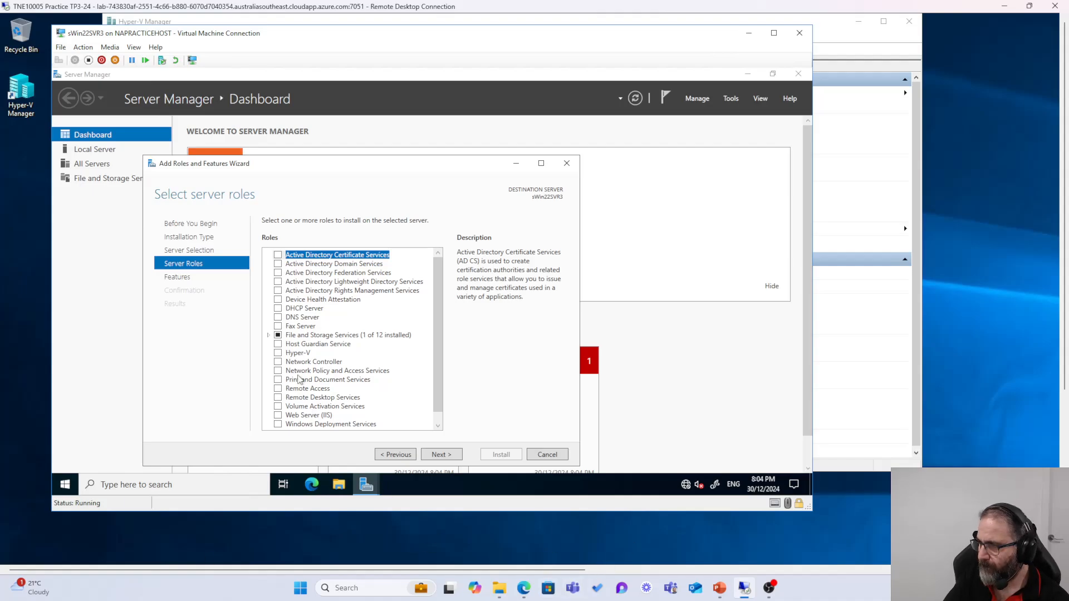
Step: Tick Active Directory Domain Services and accept its required management tools
{"action": "left_click", "coordinate": [278, 265]}
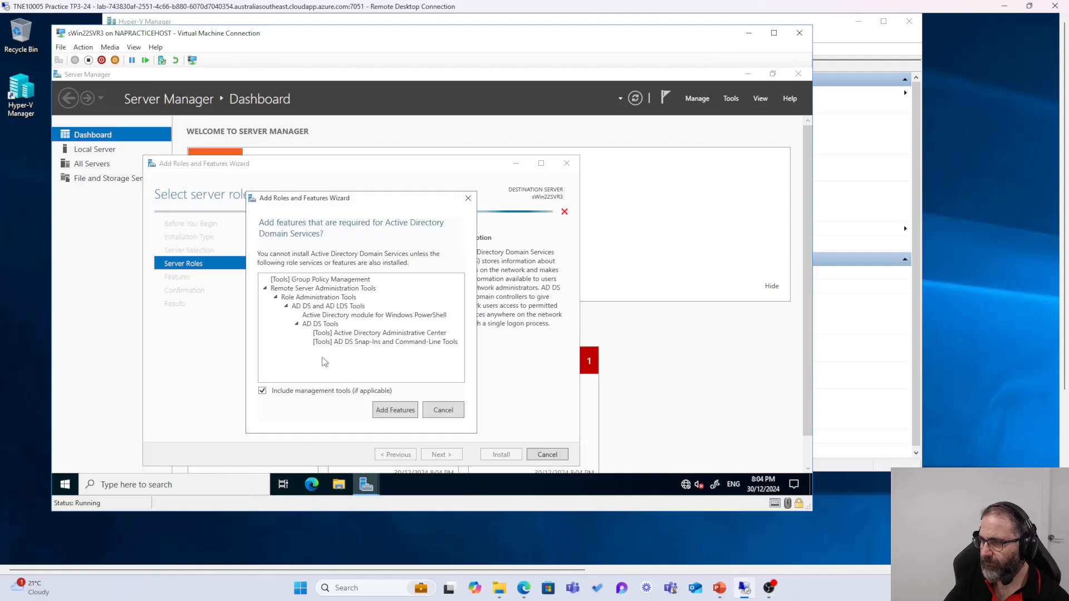
{"action": "left_click", "coordinate": [389, 413]}
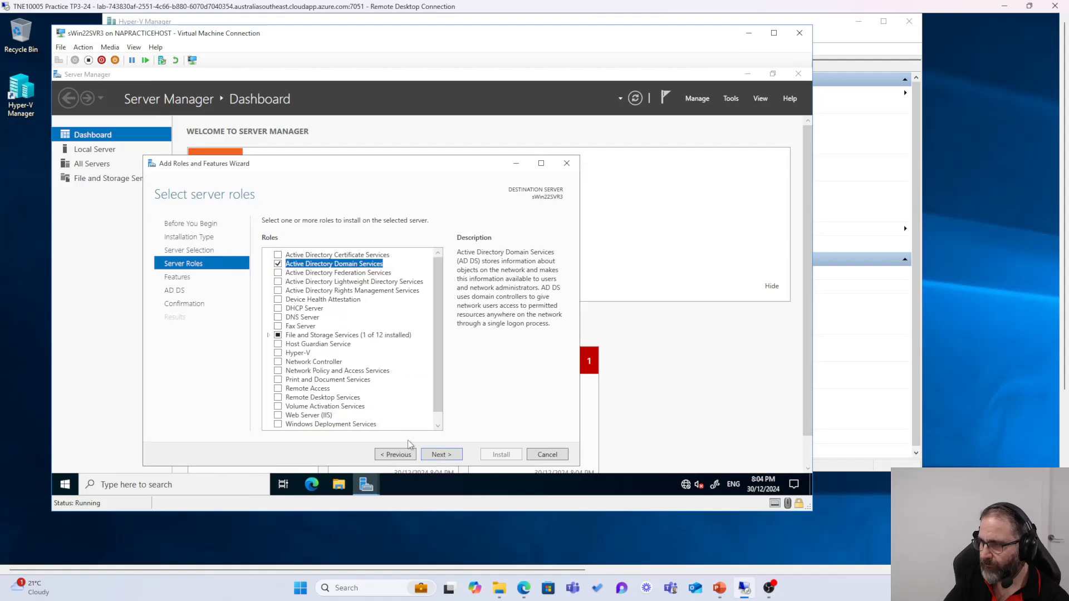
{"action": "scroll", "coordinate": [382, 391], "scroll_direction": "down", "scroll_amount": 1}
{"action": "scroll", "coordinate": [382, 389], "scroll_direction": "up", "scroll_amount": 1}
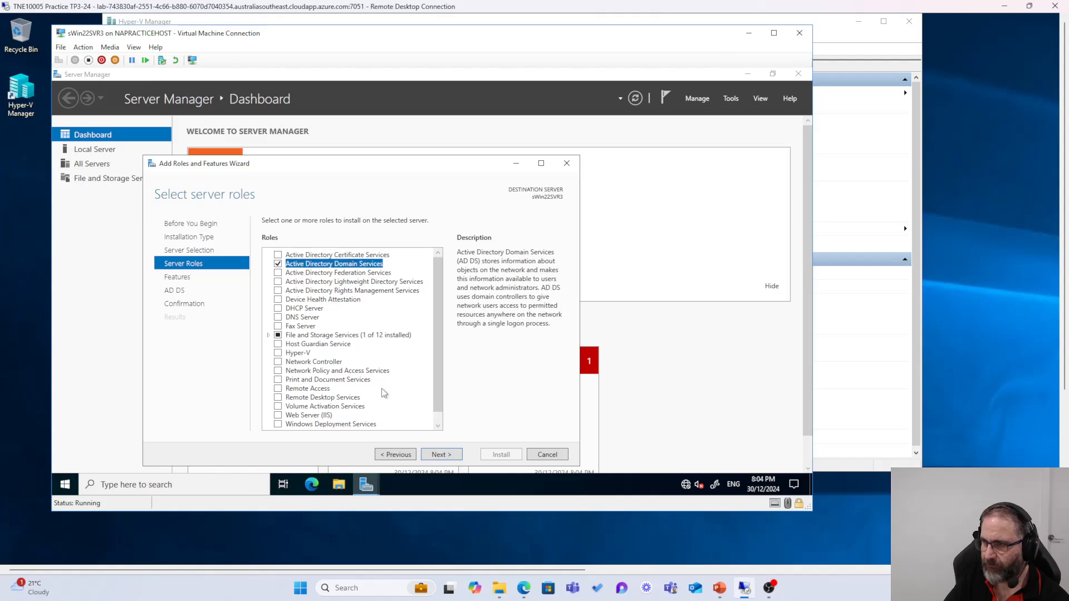
{"action": "scroll", "coordinate": [382, 389], "scroll_direction": "down", "scroll_amount": 1}
{"action": "scroll", "coordinate": [382, 389], "scroll_direction": "up", "scroll_amount": 1}
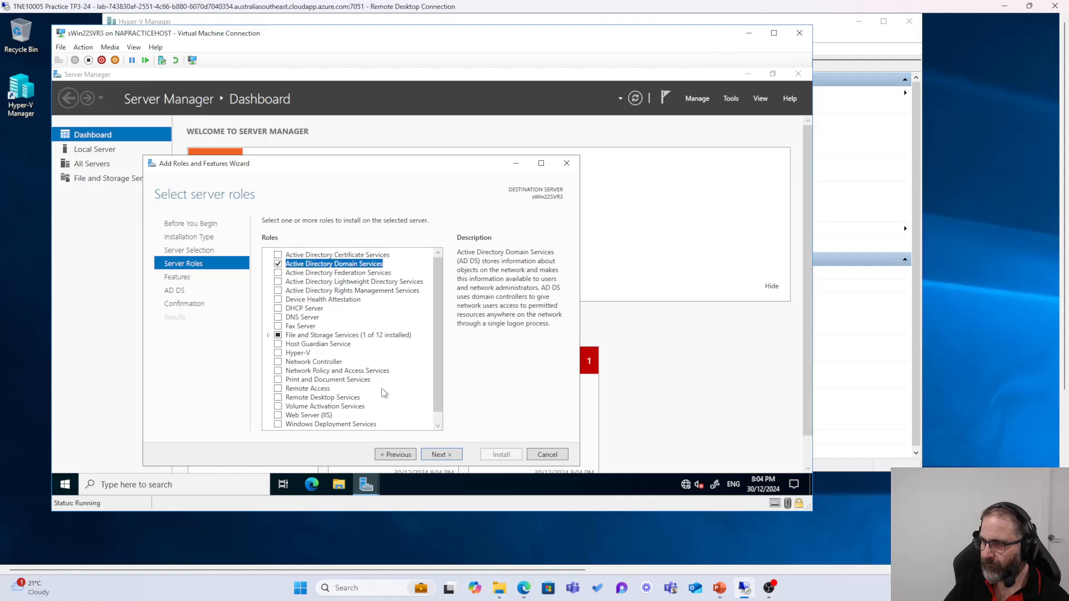
Step: Continue through Features and AD DS pages to Confirmation, install, and close the finished wizard
{"action": "left_click", "coordinate": [440, 455]}
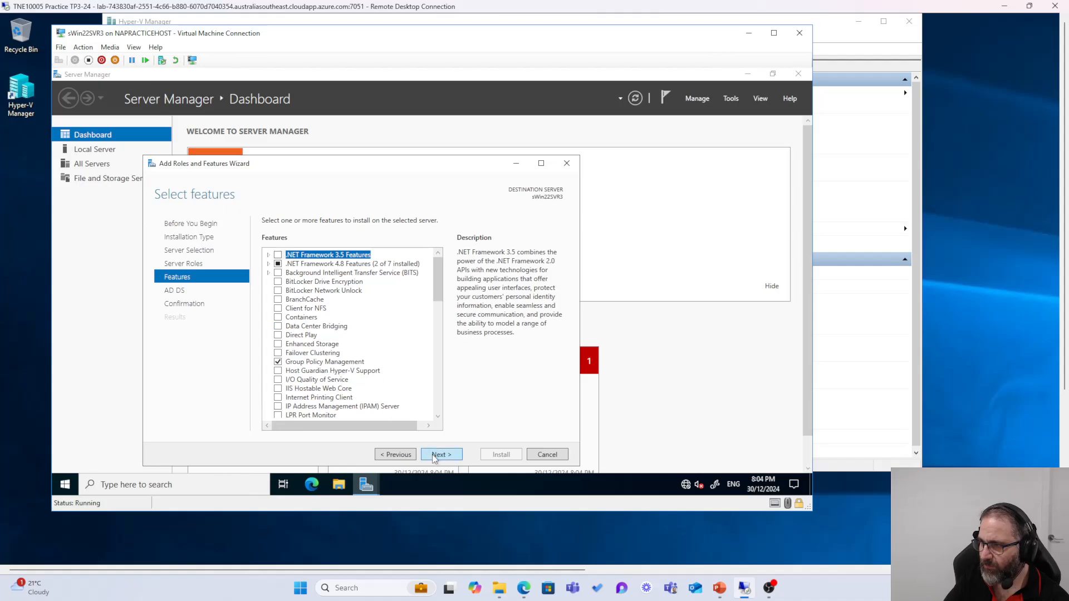
{"action": "left_click", "coordinate": [440, 455]}
{"action": "left_click", "coordinate": [450, 455]}
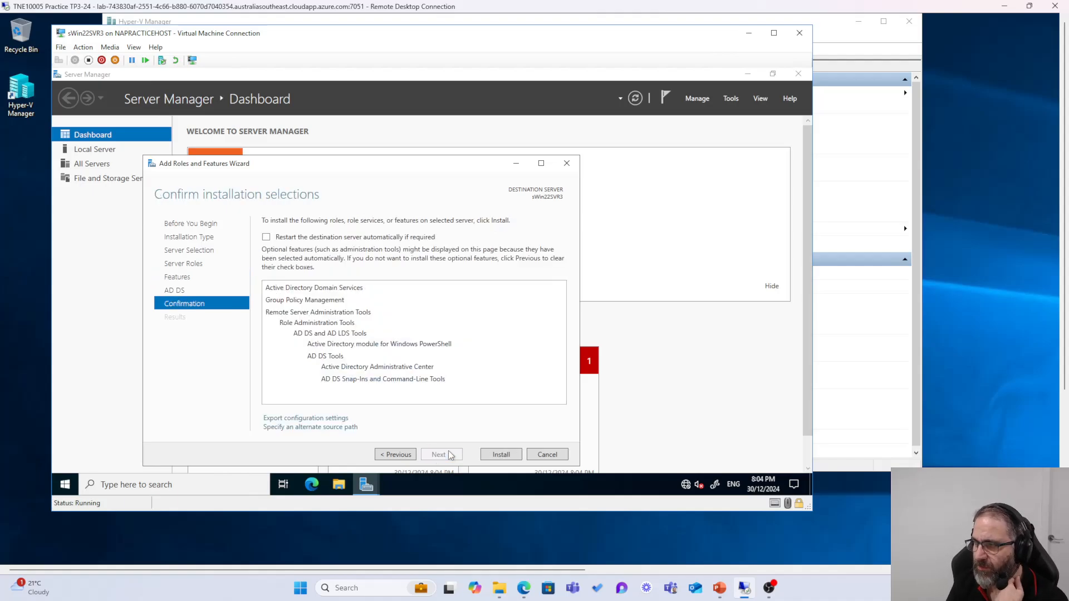
{"action": "left_click", "coordinate": [500, 455]}
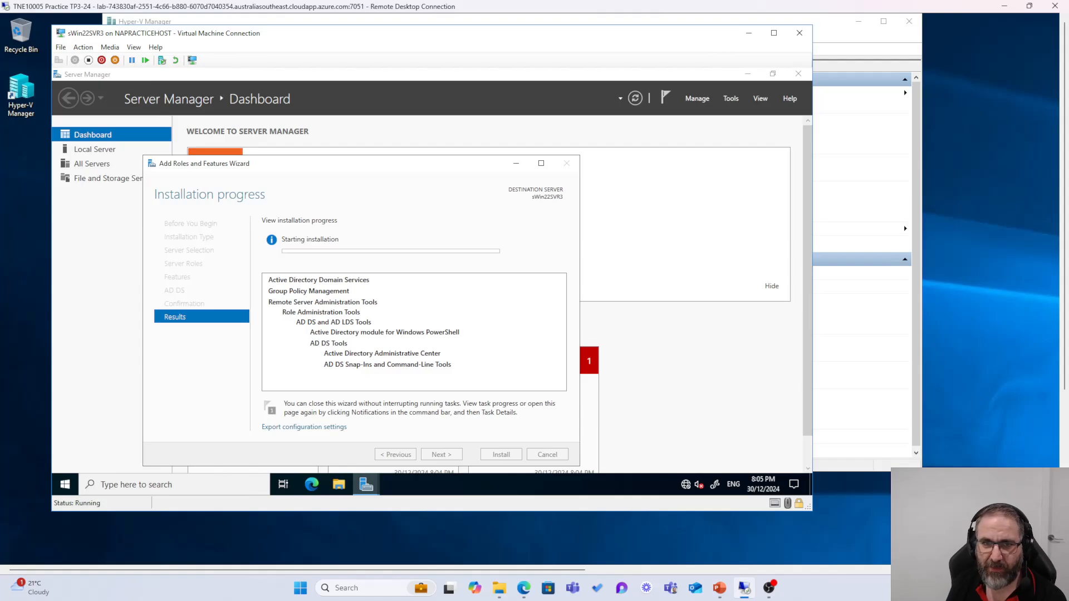
{"action": "key", "text": "alt+Tab"}
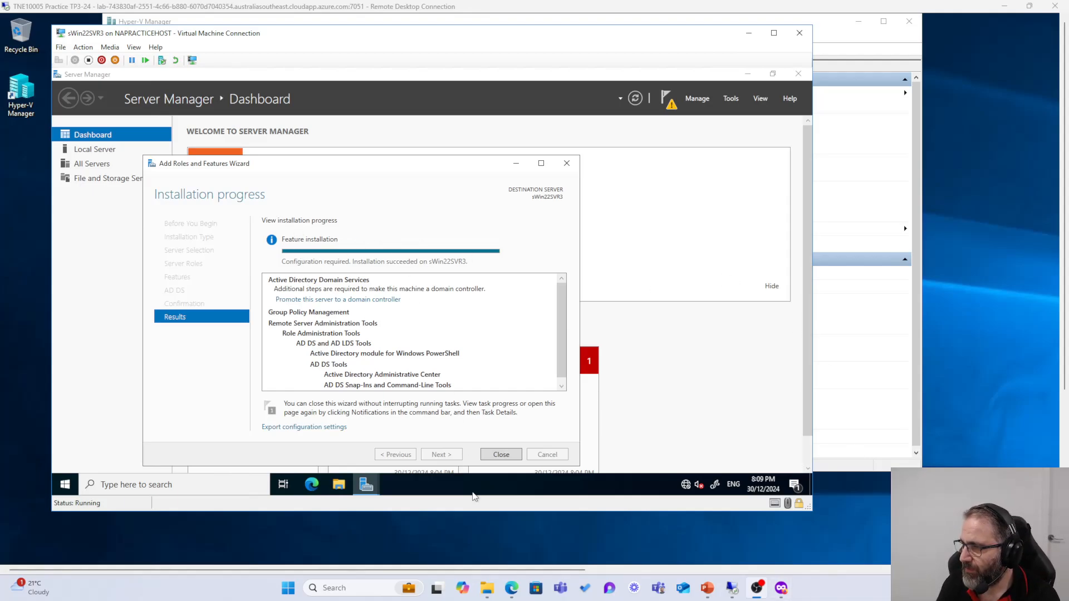
{"action": "left_click", "coordinate": [497, 453]}
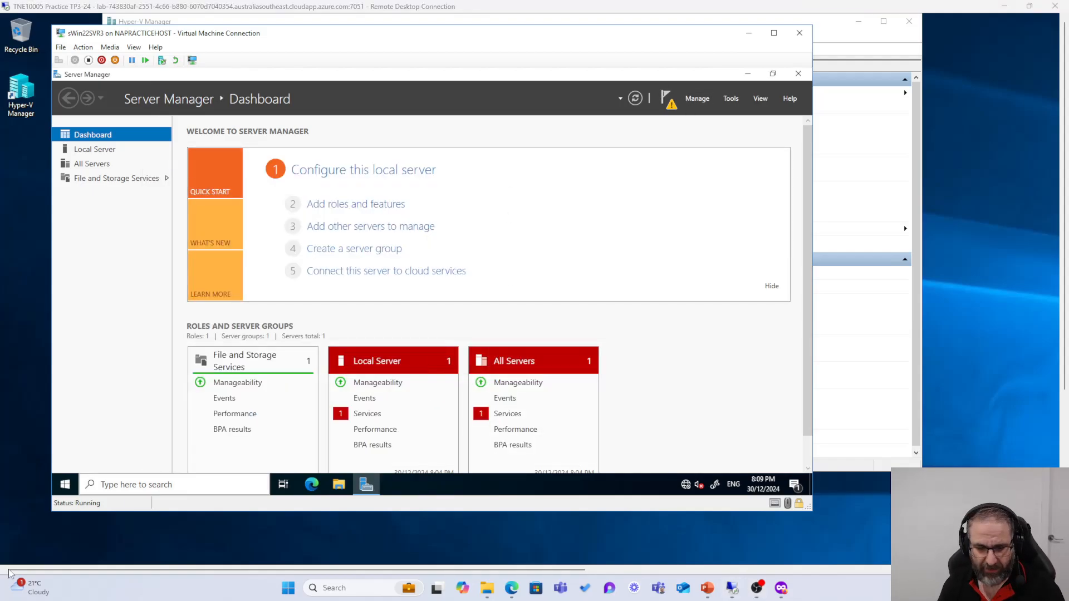
Step: From the notifications flag, choose 'Promote this server to a domain controller'
{"action": "key", "text": "ctrl+1"}
{"action": "left_click", "coordinate": [702, 121]}
{"action": "mouse_move", "coordinate": [663, 48]}
{"action": "left_mouse_down"}
{"action": "mouse_move", "coordinate": [680, 82]}
{"action": "mouse_move", "coordinate": [659, 56]}
{"action": "left_mouse_up"}
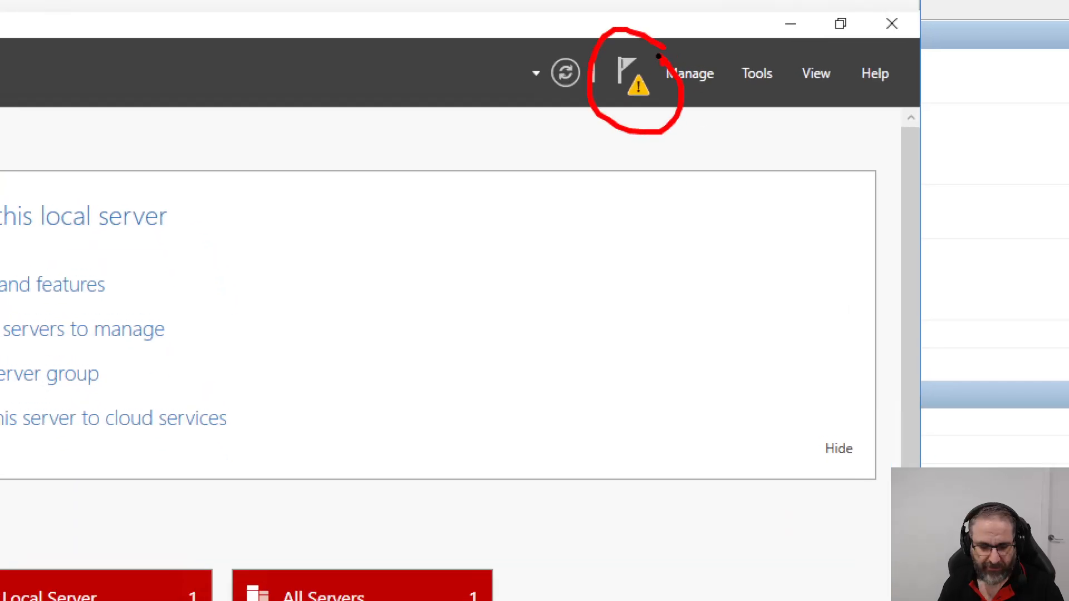
{"action": "key", "text": "Escape"}
{"action": "left_click", "coordinate": [666, 99]}
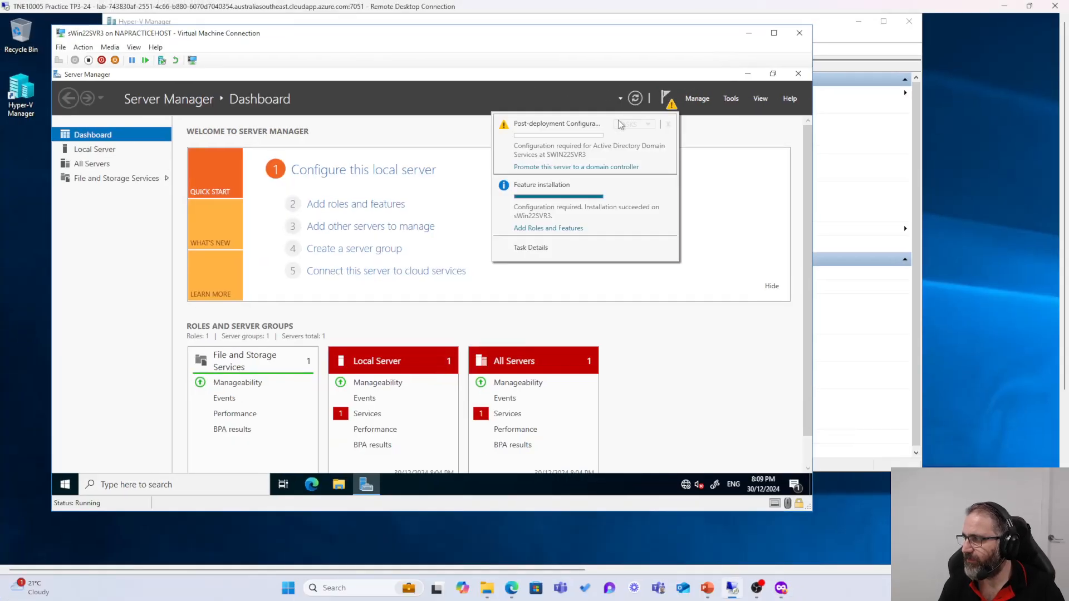
{"action": "left_click", "coordinate": [566, 167]}
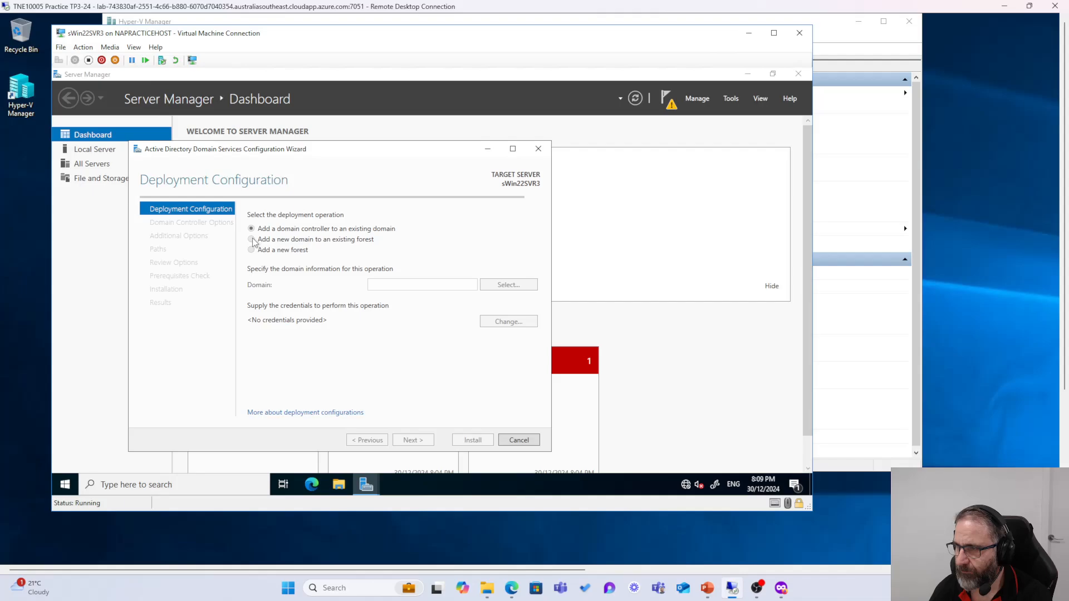
Step: Select 'Add a new domain to an existing forest' with parent domain sWin.Local and new domain Wtnr
{"action": "left_click_drag", "start_coordinate": [266, 149], "coordinate": [306, 117]}
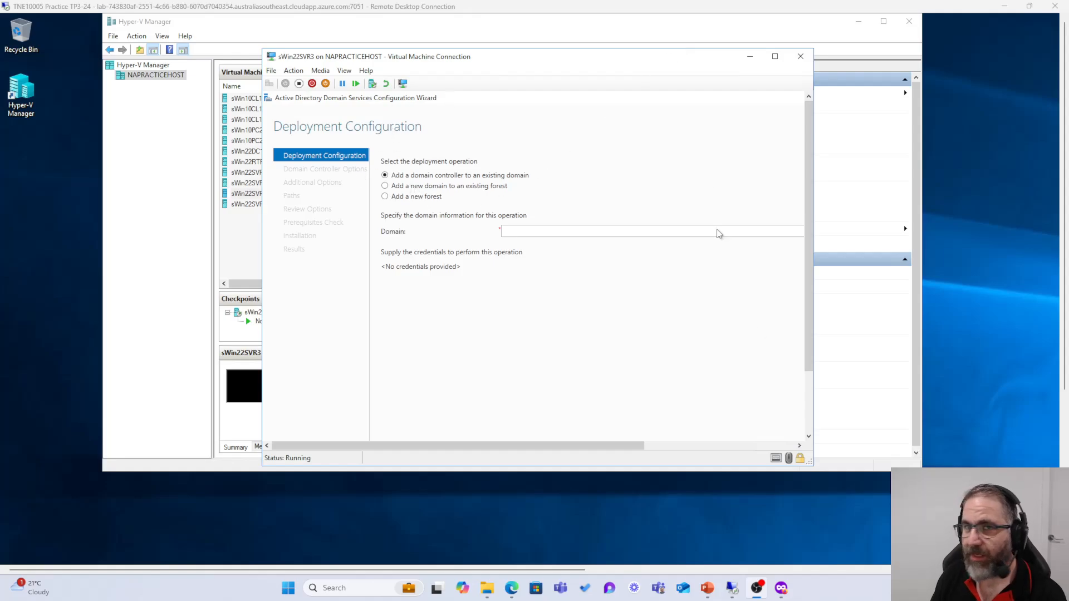
{"action": "left_click", "coordinate": [385, 186]}
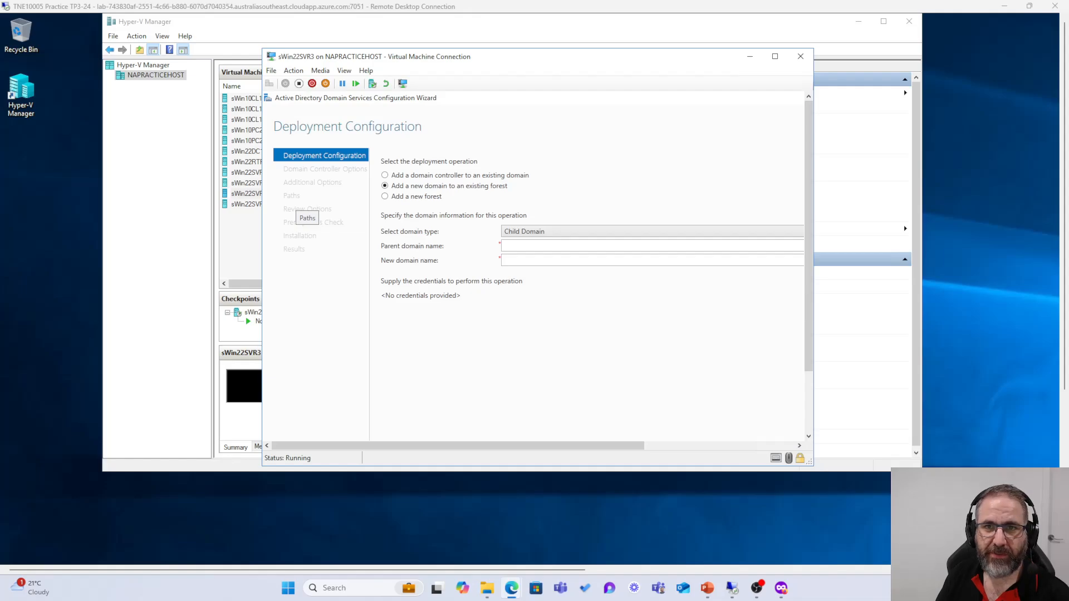
{"action": "key", "text": "alt+Tab"}
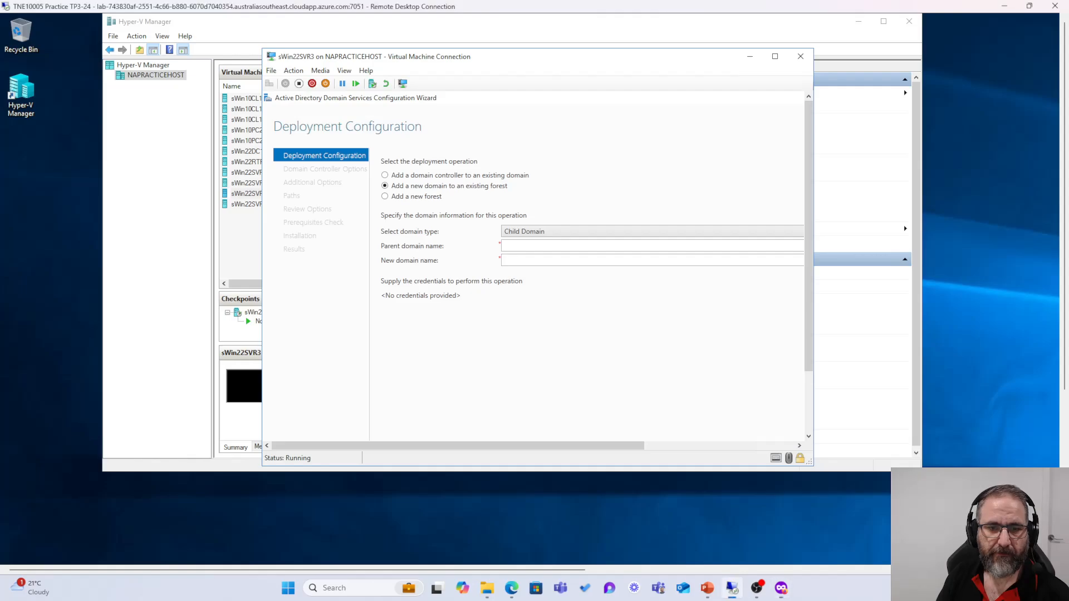
{"action": "key", "text": "alt+Tab"}
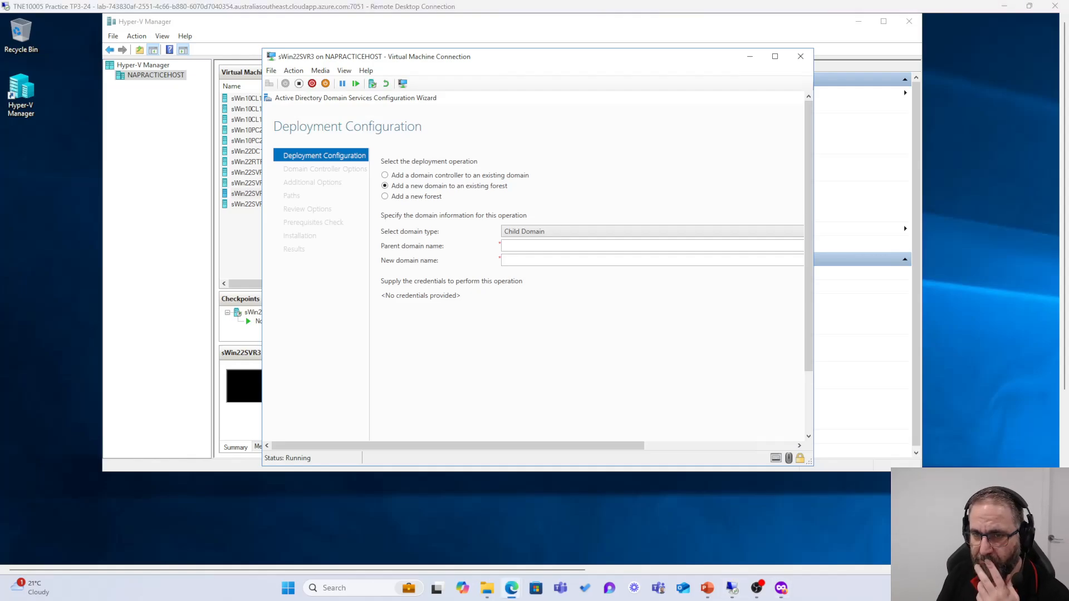
{"action": "left_click", "coordinate": [556, 246]}
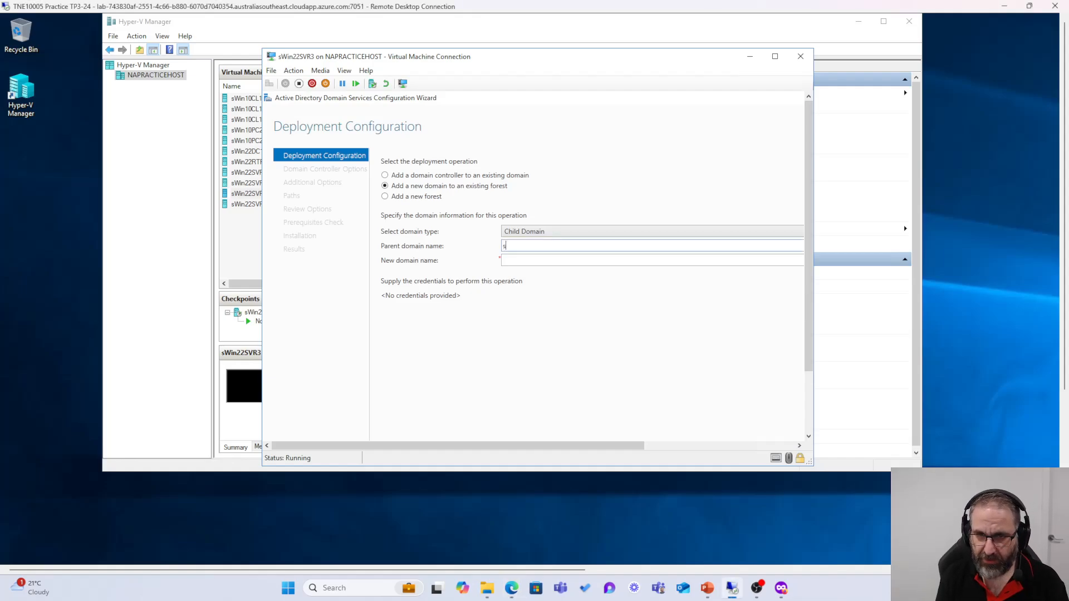
{"action": "type", "text": "sWi"}
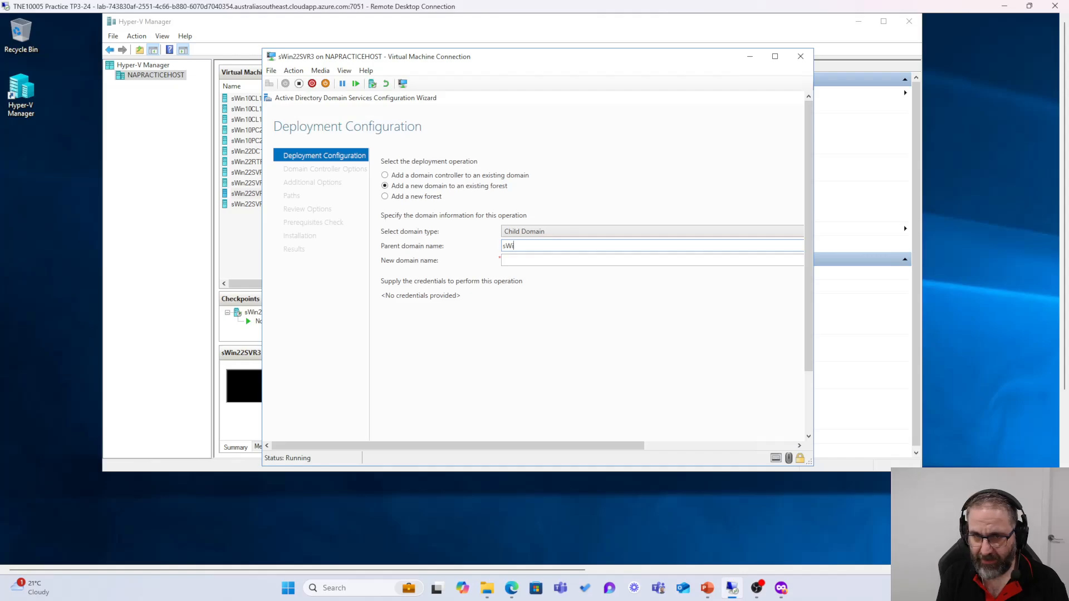
{"action": "type", "text": "n."}
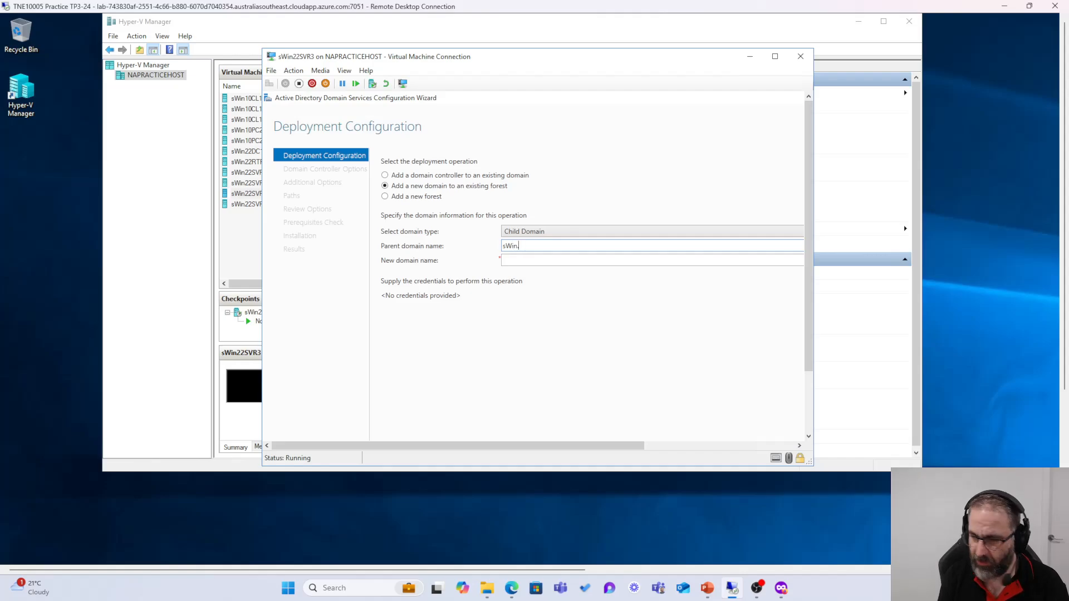
{"action": "type", "text": "Local"}
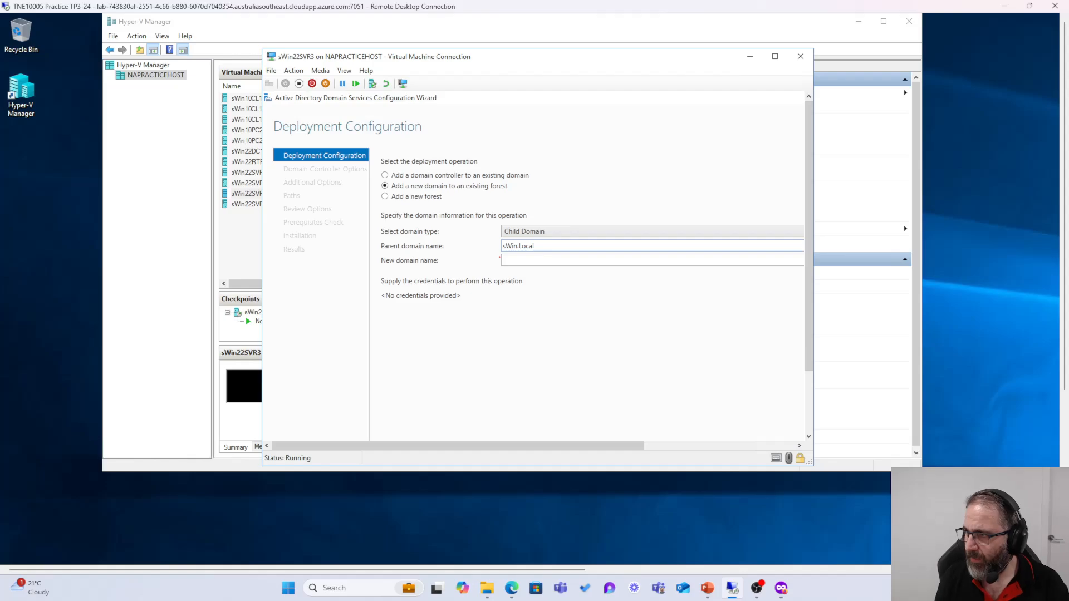
{"action": "left_click", "coordinate": [538, 261]}
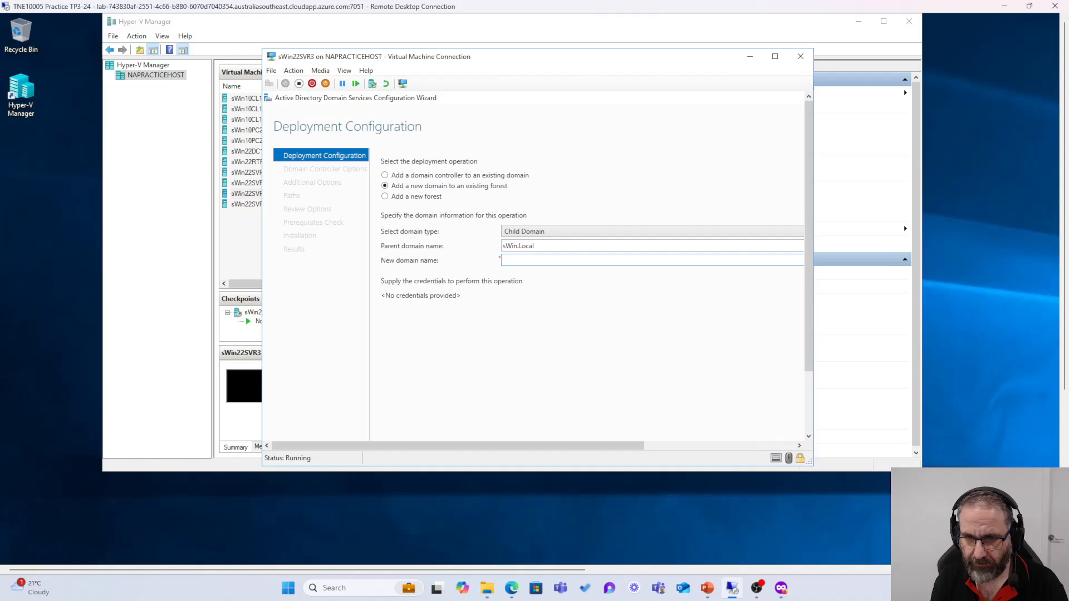
{"action": "type", "text": "Wtnr"}
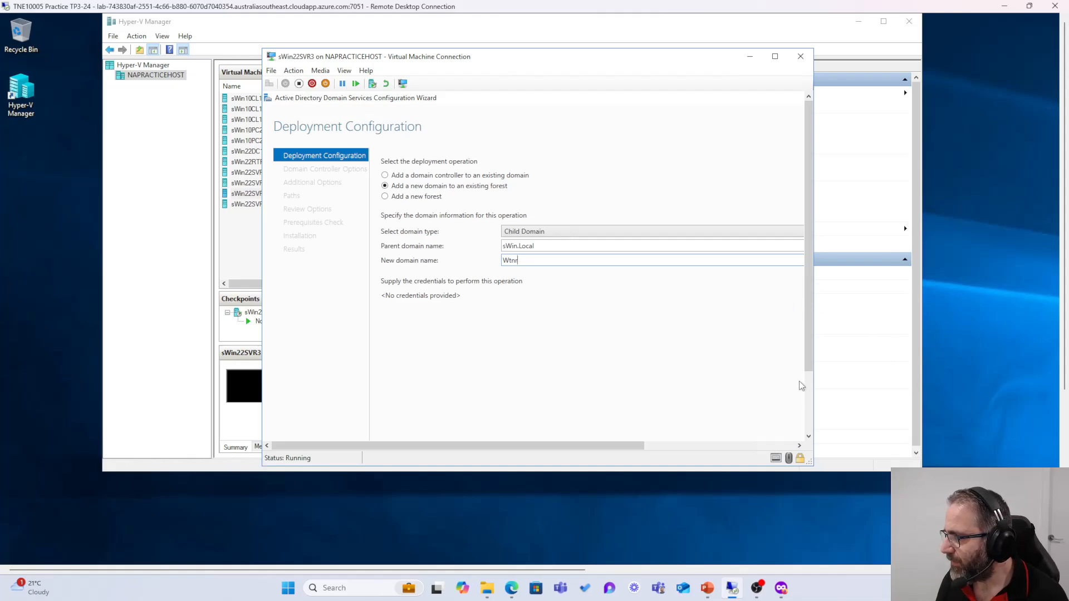
{"action": "left_click_drag", "start_coordinate": [813, 467], "coordinate": [1023, 516]}
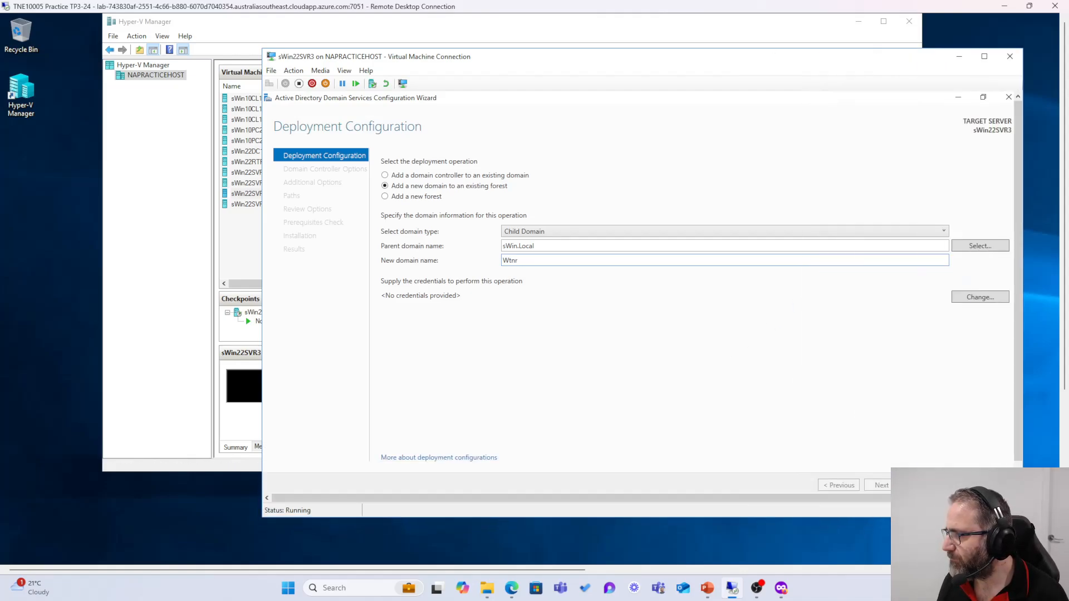
Step: Enter domain Administrator credentials via Change... and try Next, which reports it could not log onto the domain
{"action": "left_click_drag", "start_coordinate": [708, 60], "coordinate": [529, 32]}
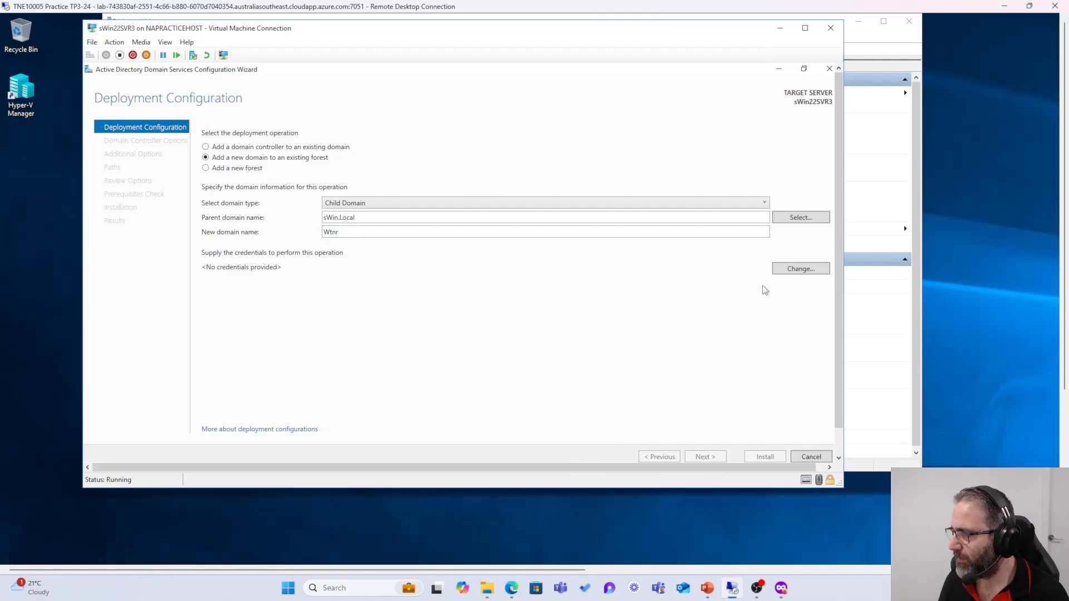
{"action": "left_click", "coordinate": [794, 271]}
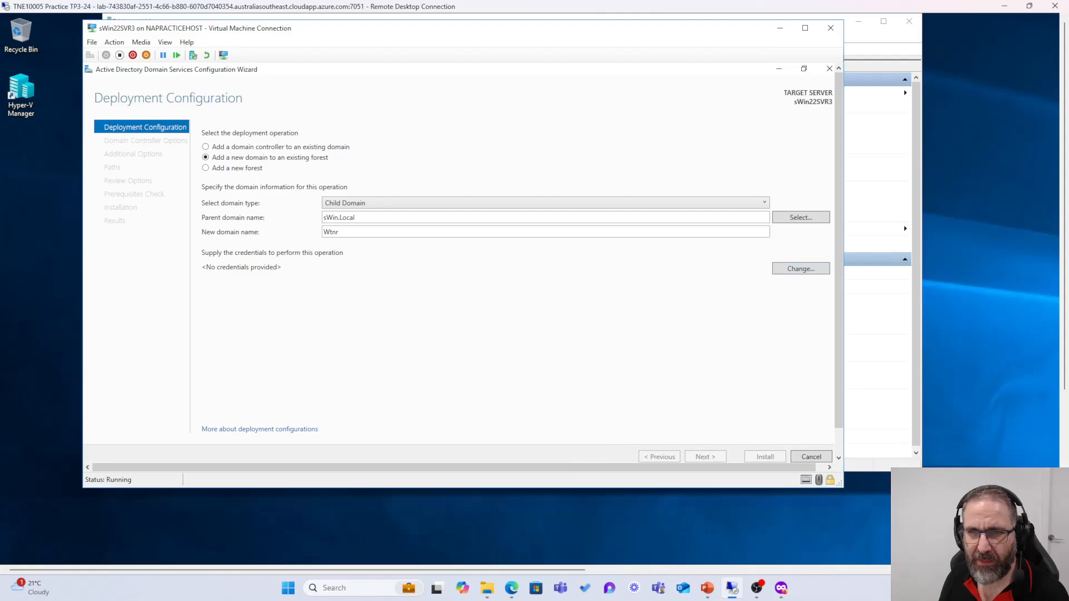
{"action": "left_click", "coordinate": [788, 268]}
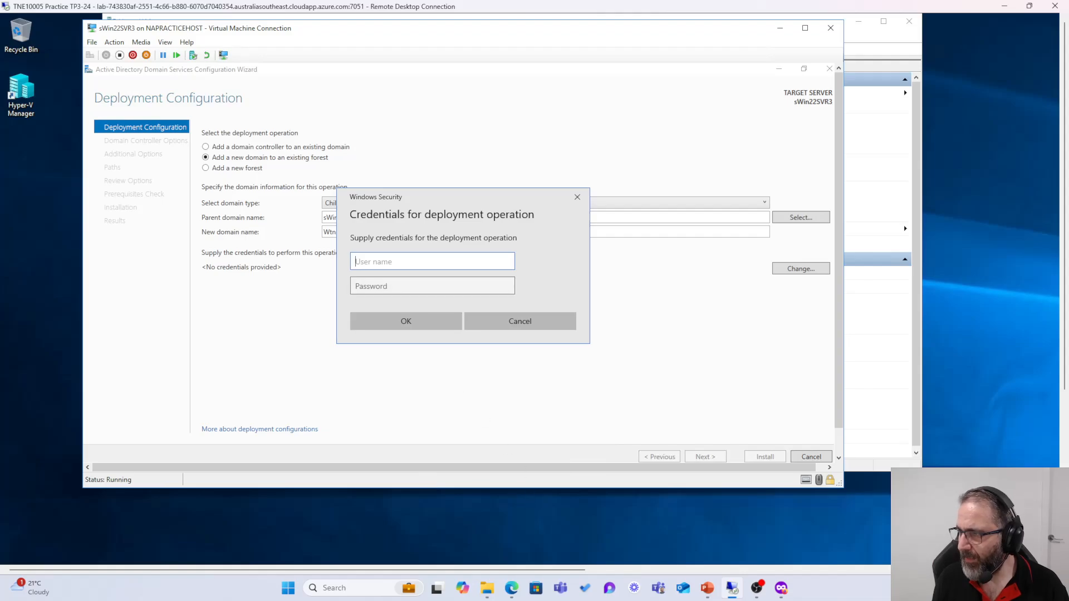
{"action": "type", "text": "sWin"}
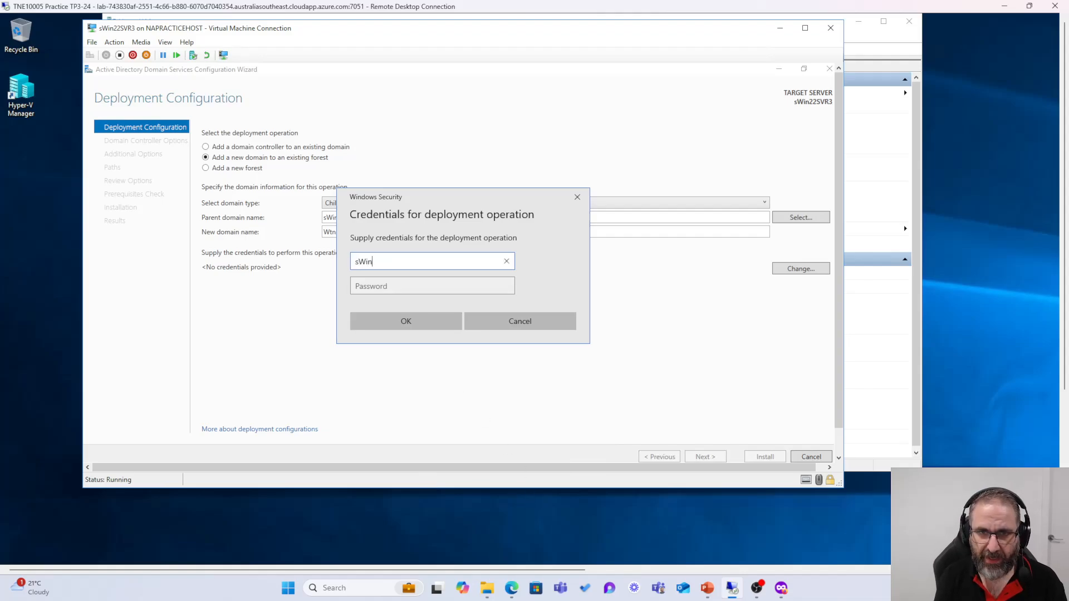
{"action": "type", "text": ".Local"}
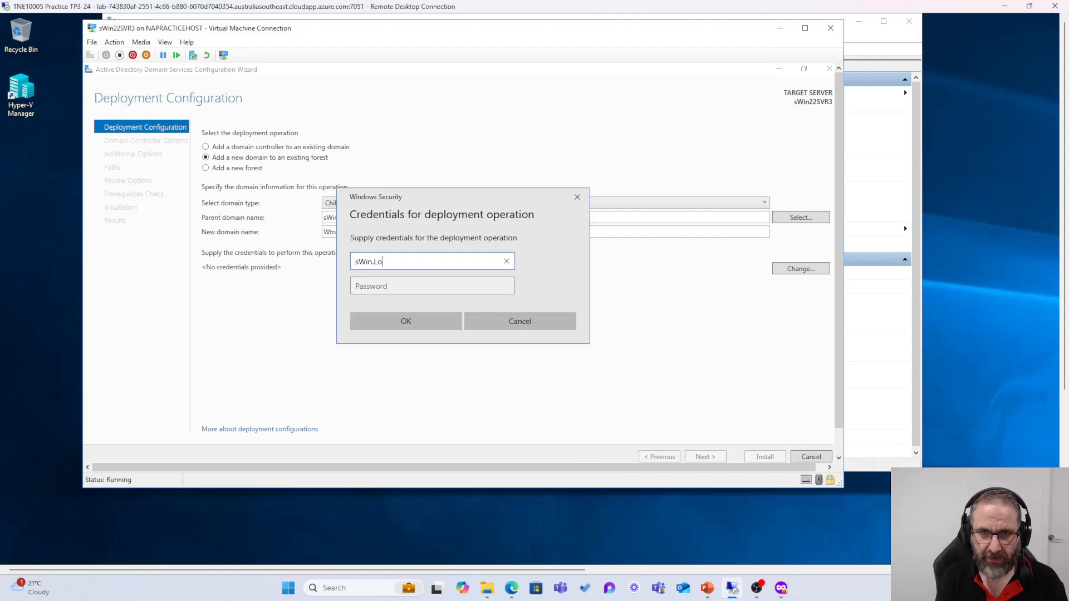
{"action": "key", "text": "BackSpace"}
{"action": "key", "text": "BackSpace"}
{"action": "key", "text": "BackSpace"}
{"action": "key", "text": "BackSpace"}
{"action": "key", "text": "BackSpace"}
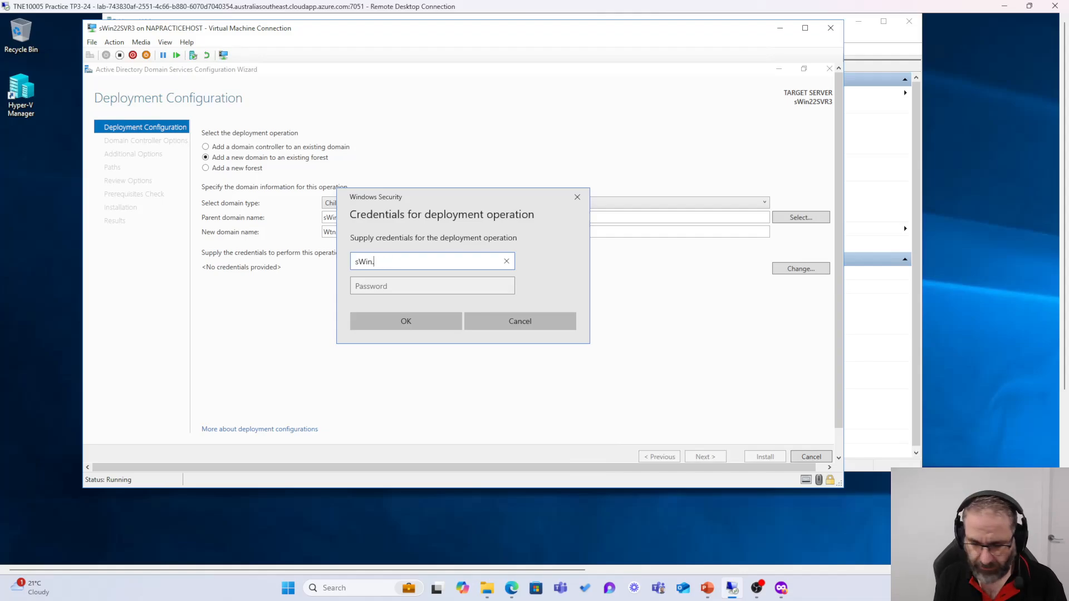
{"action": "type", "text": "lcaol"}
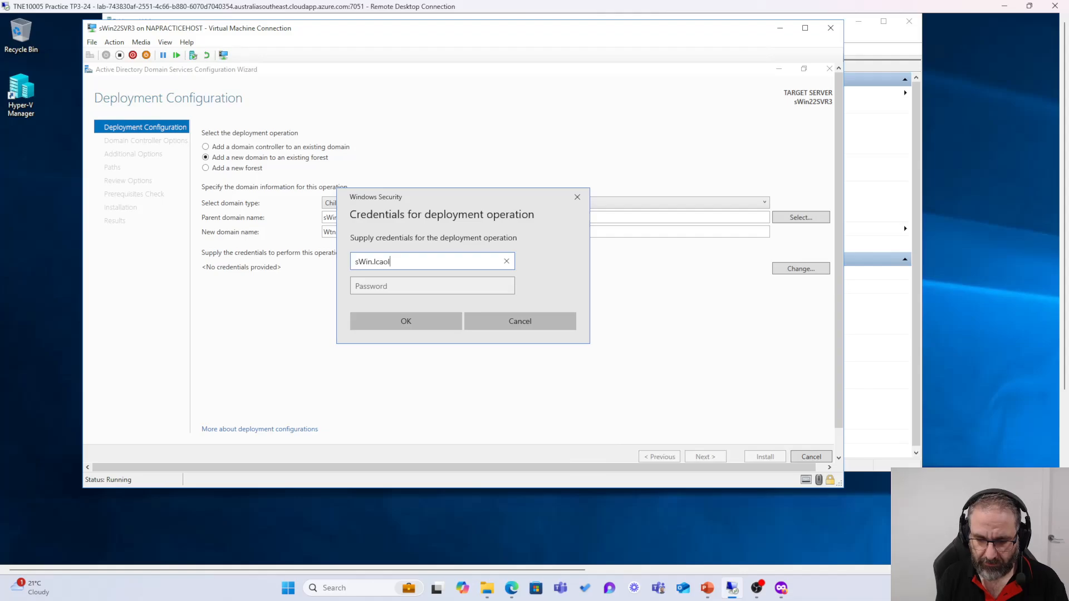
{"action": "type", "text": "\\Adminis"}
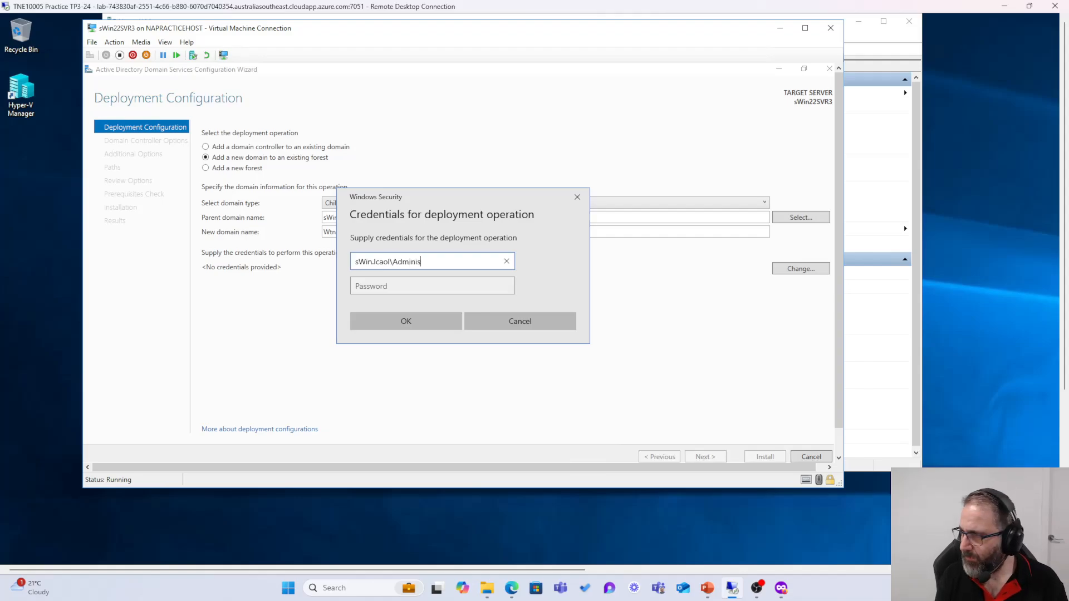
{"action": "type", "text": "trator"}
{"action": "key", "text": "Tab"}
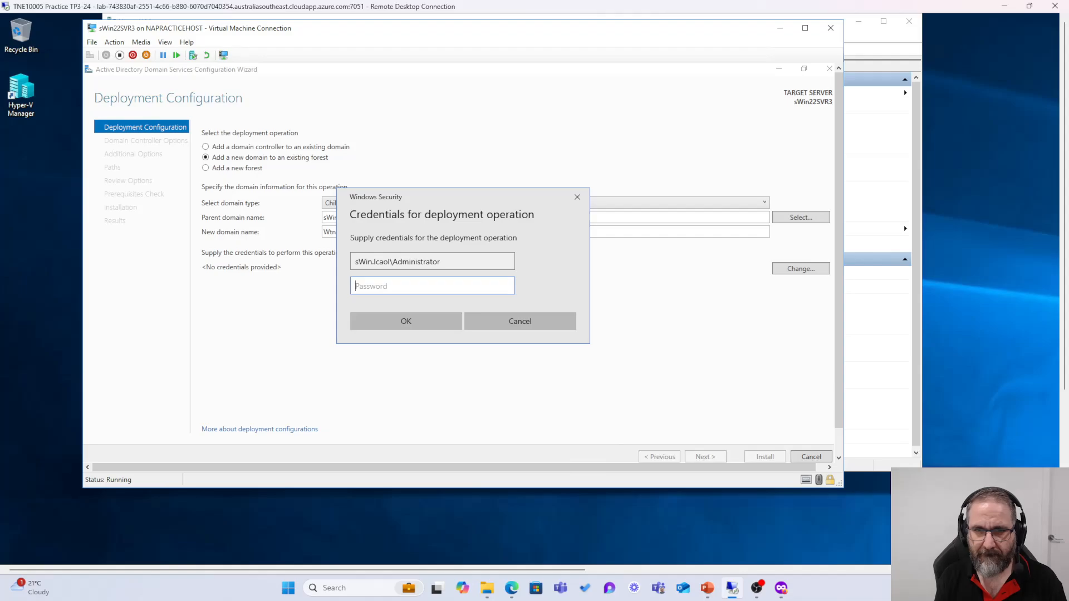
{"action": "type", "text": "****"}
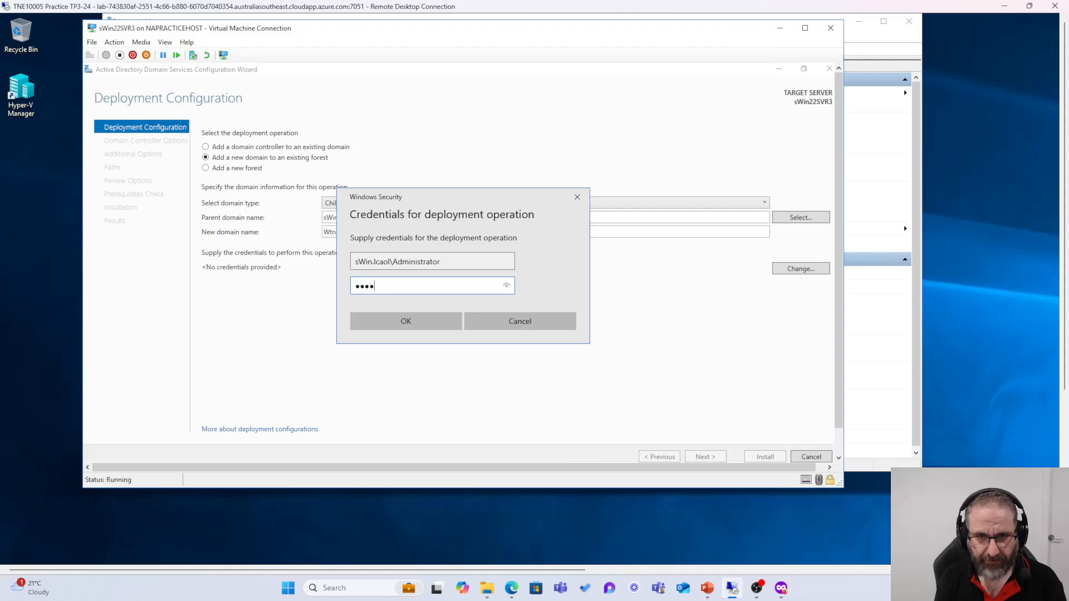
{"action": "type", "text": "****"}
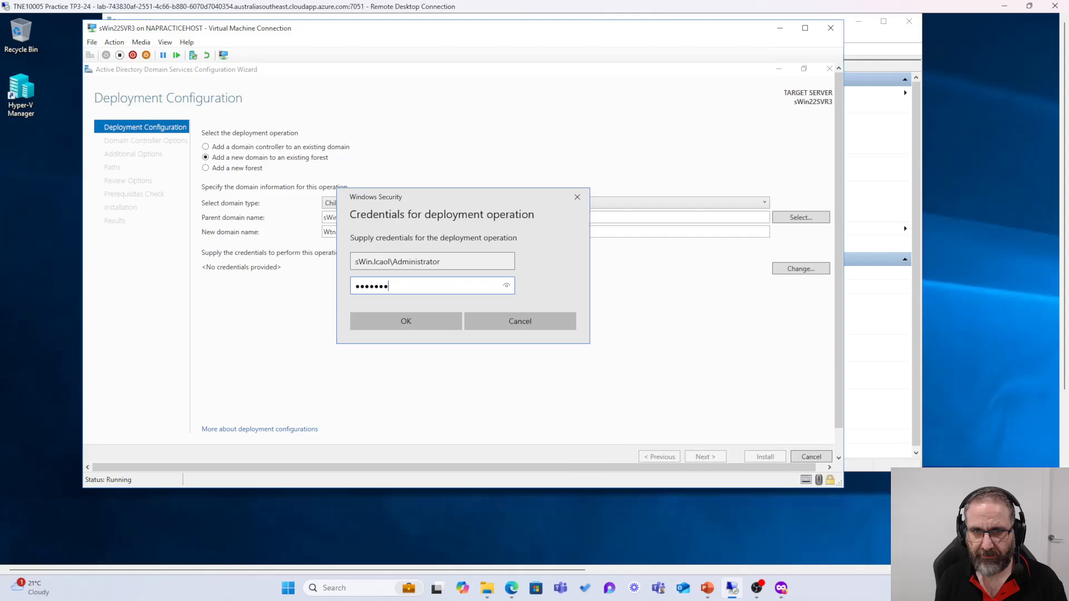
{"action": "left_click", "coordinate": [423, 325]}
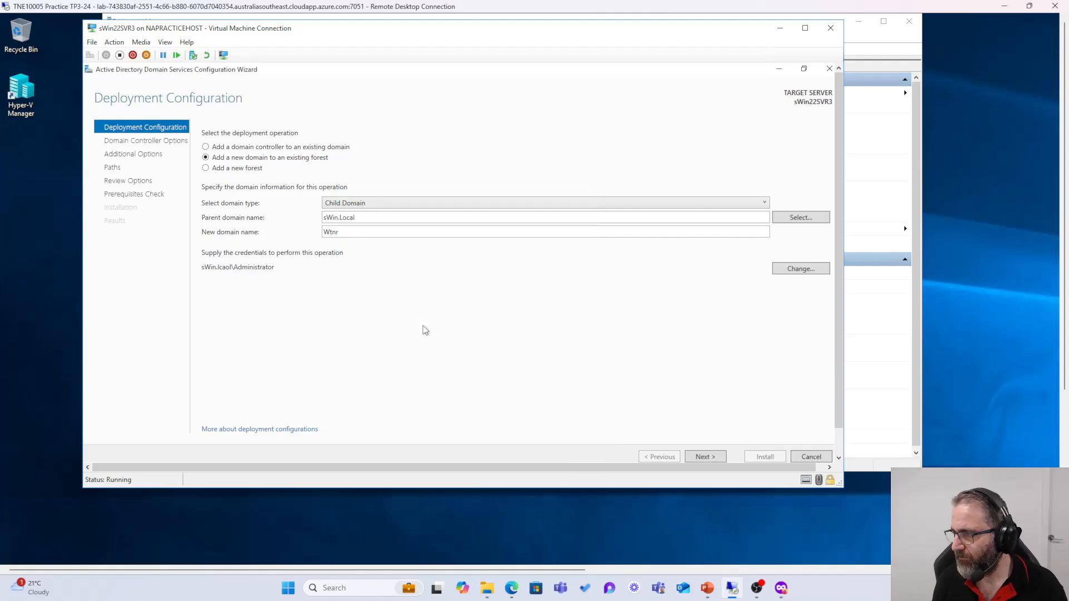
{"action": "left_click", "coordinate": [696, 457]}
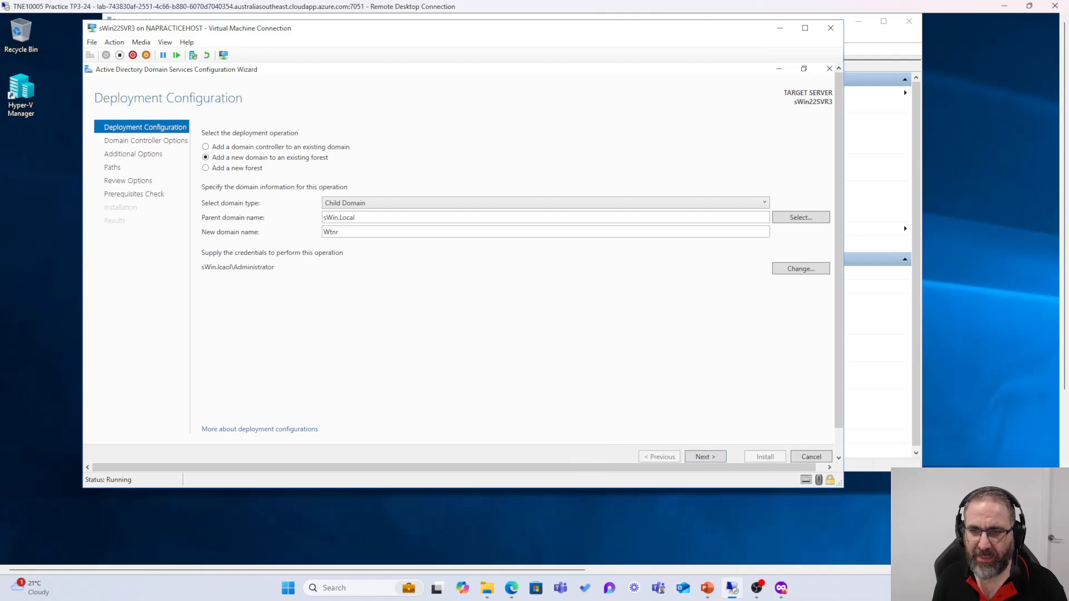
{"action": "left_click", "coordinate": [707, 458]}
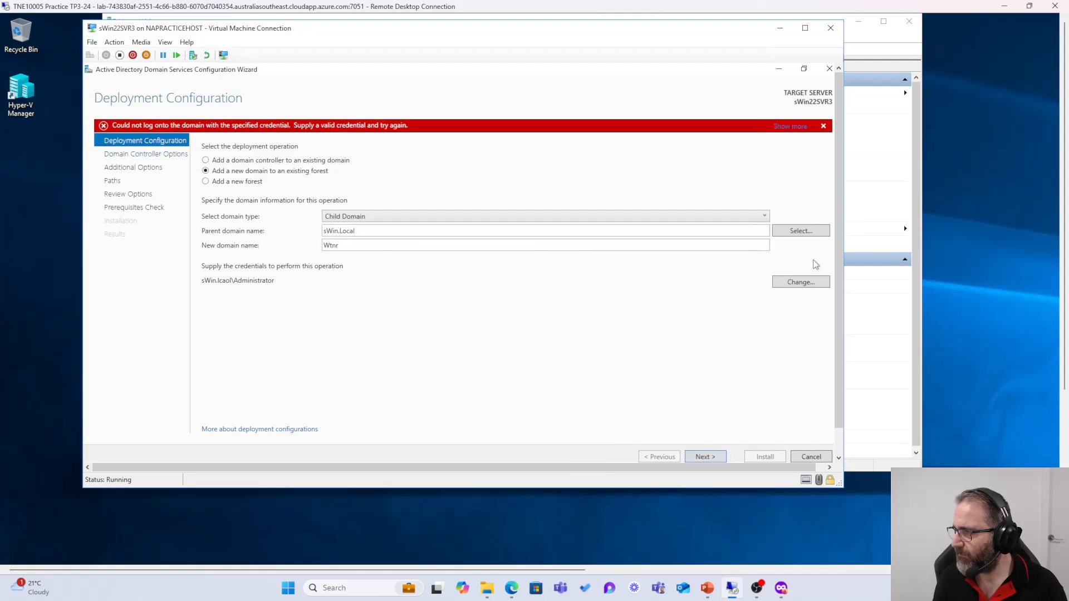
Step: Replace the credentials with sWin.Local\Administrator and its password, then view and dismiss the repeated logon error
{"action": "left_click", "coordinate": [807, 284]}
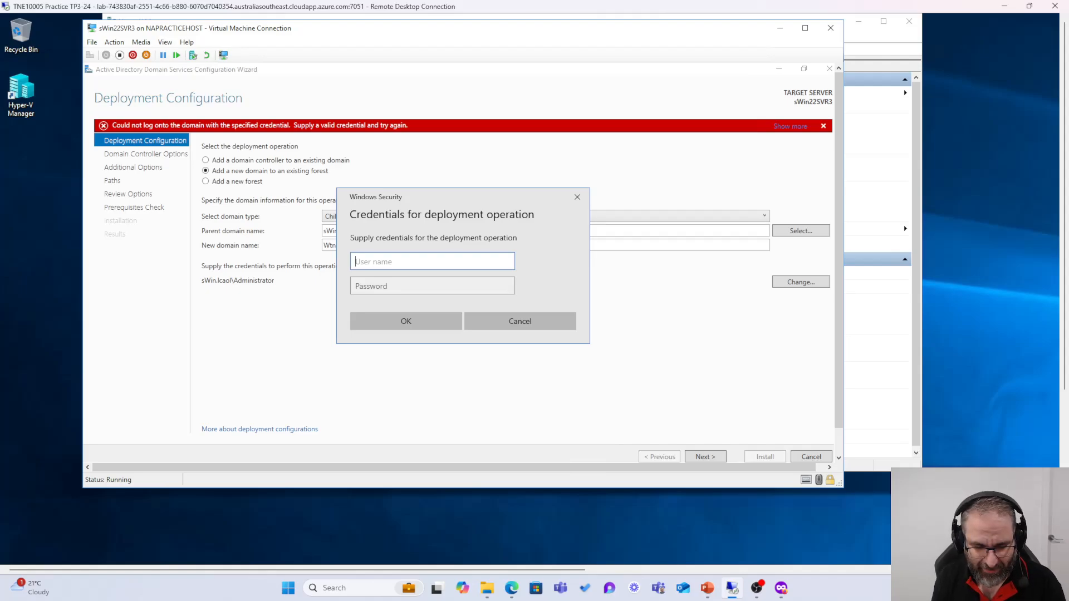
{"action": "type", "text": "sWin"}
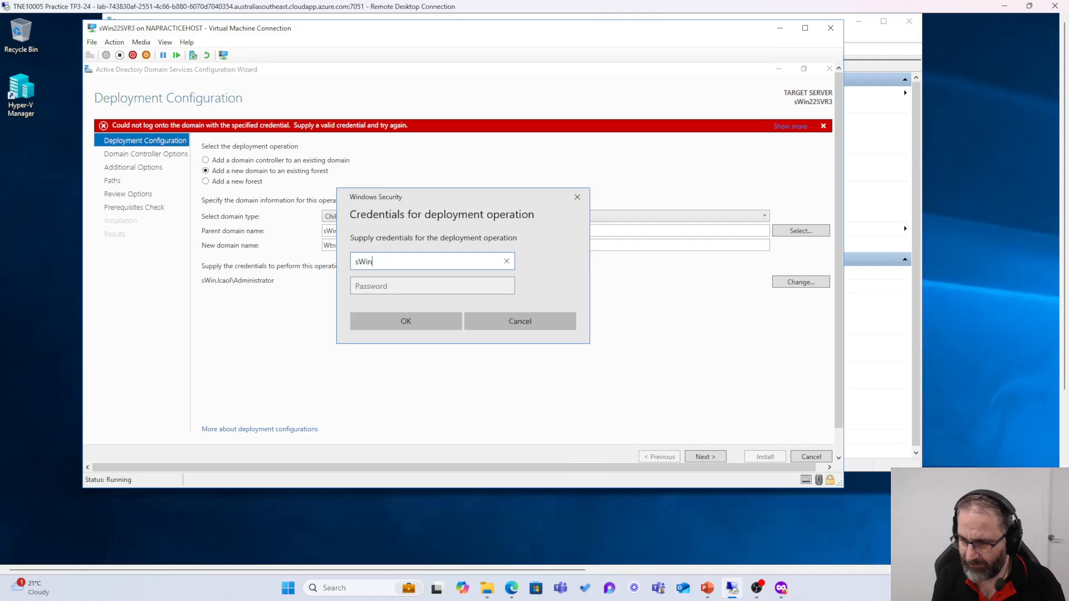
{"action": "type", "text": ".Local"}
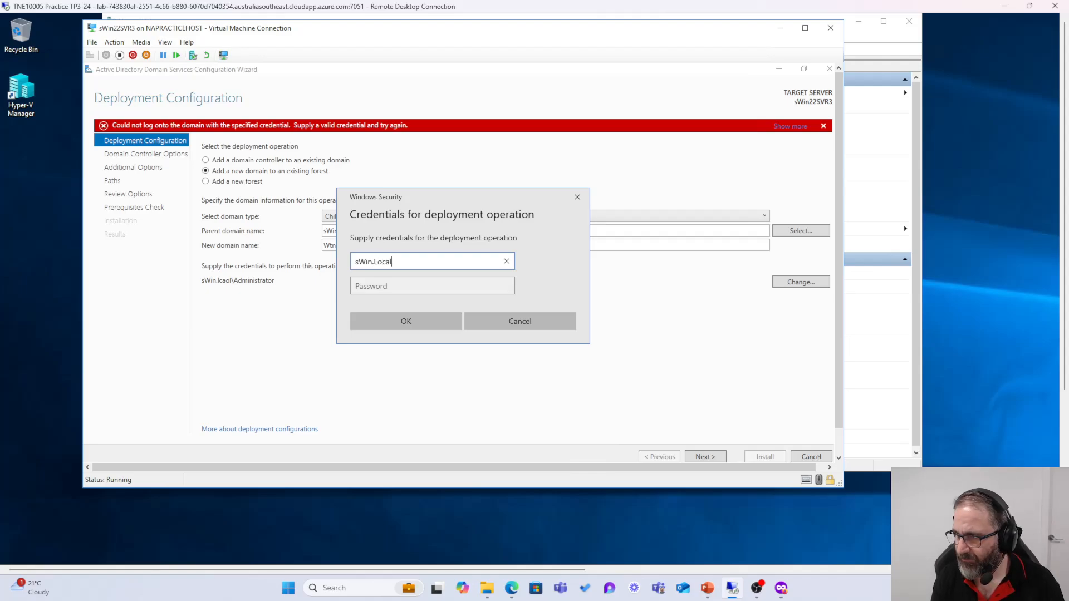
{"action": "type", "text": "\\Administrator"}
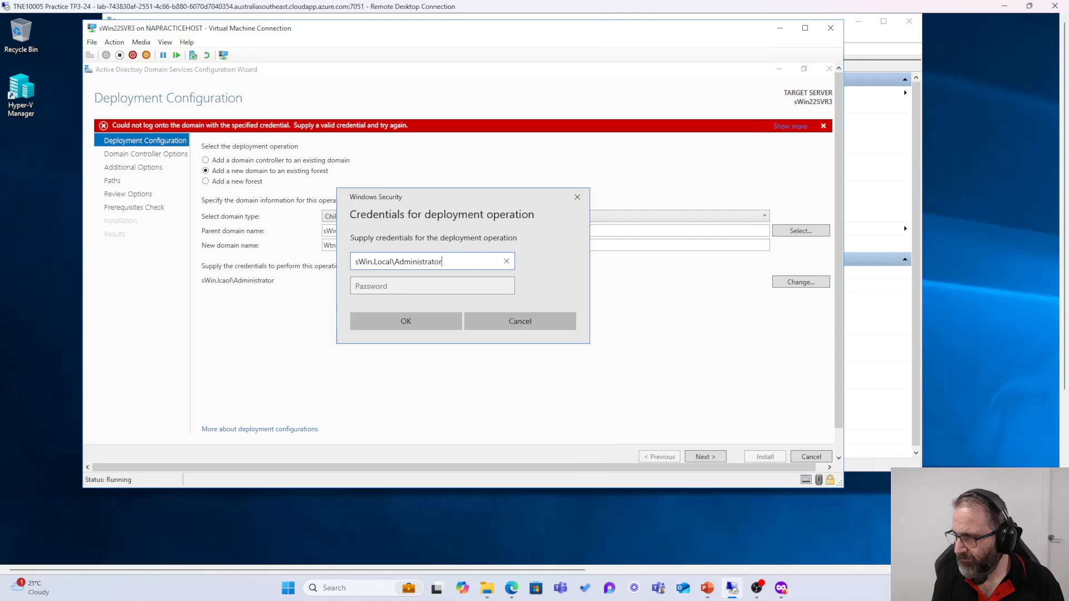
{"action": "key", "text": "Tab"}
{"action": "type", "text": "•••••"}
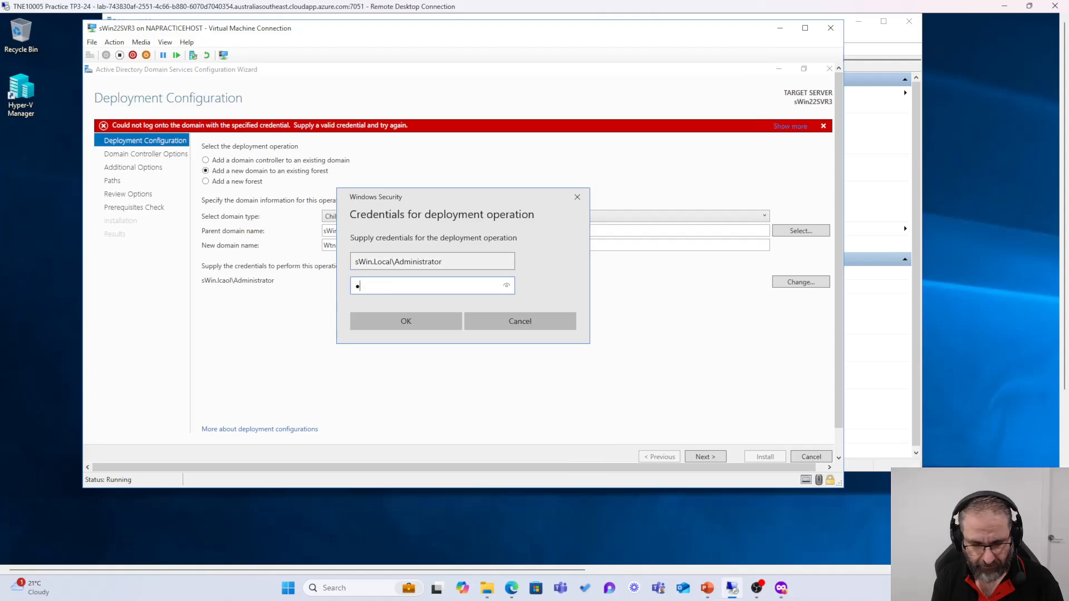
{"action": "type", "text": "•••"}
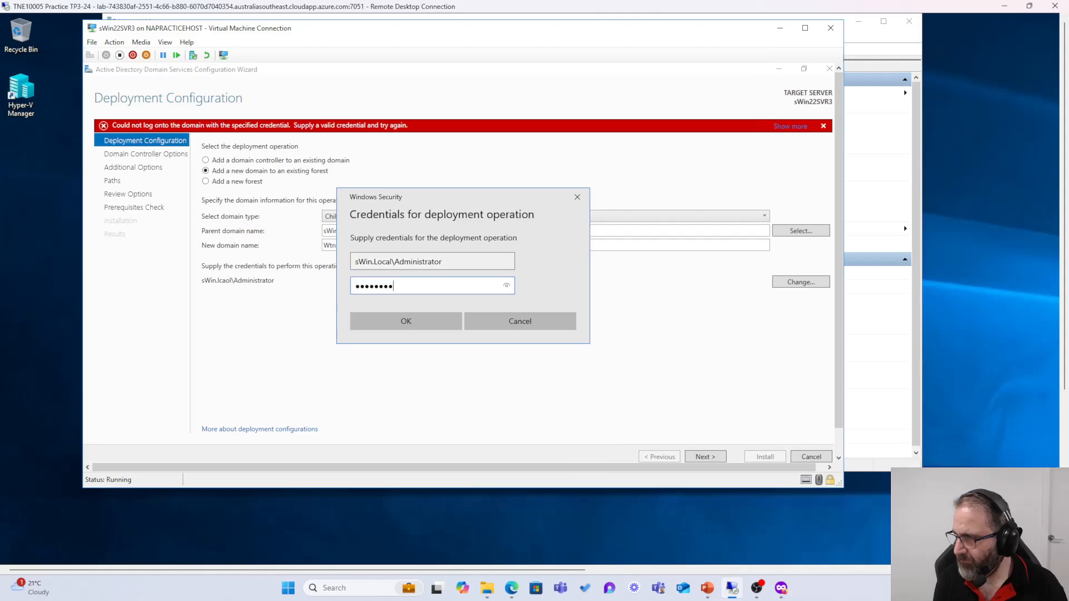
{"action": "left_click", "coordinate": [506, 289]}
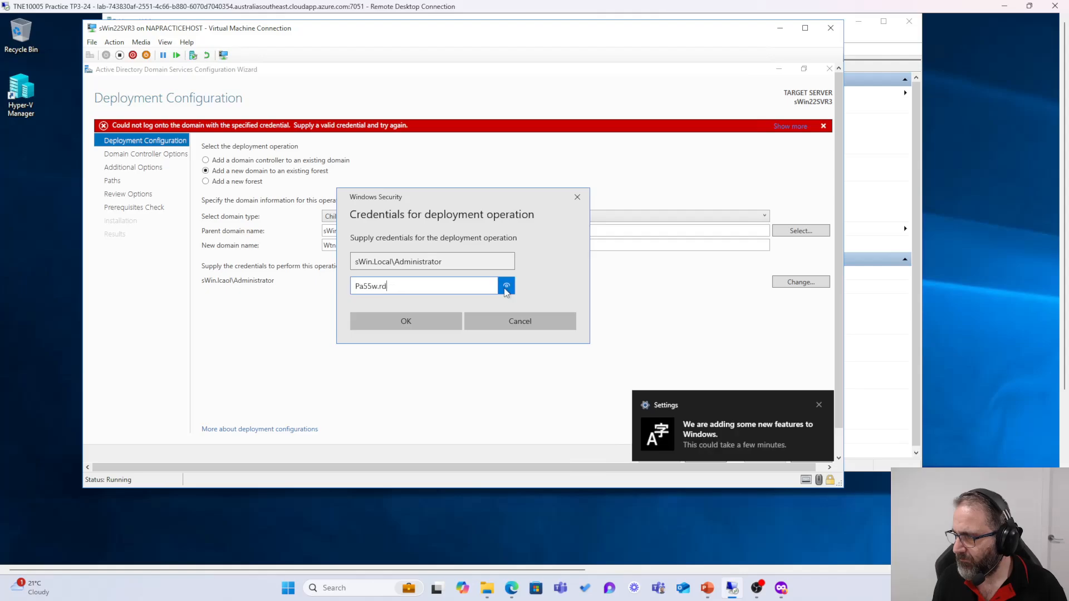
{"action": "left_click", "coordinate": [379, 323]}
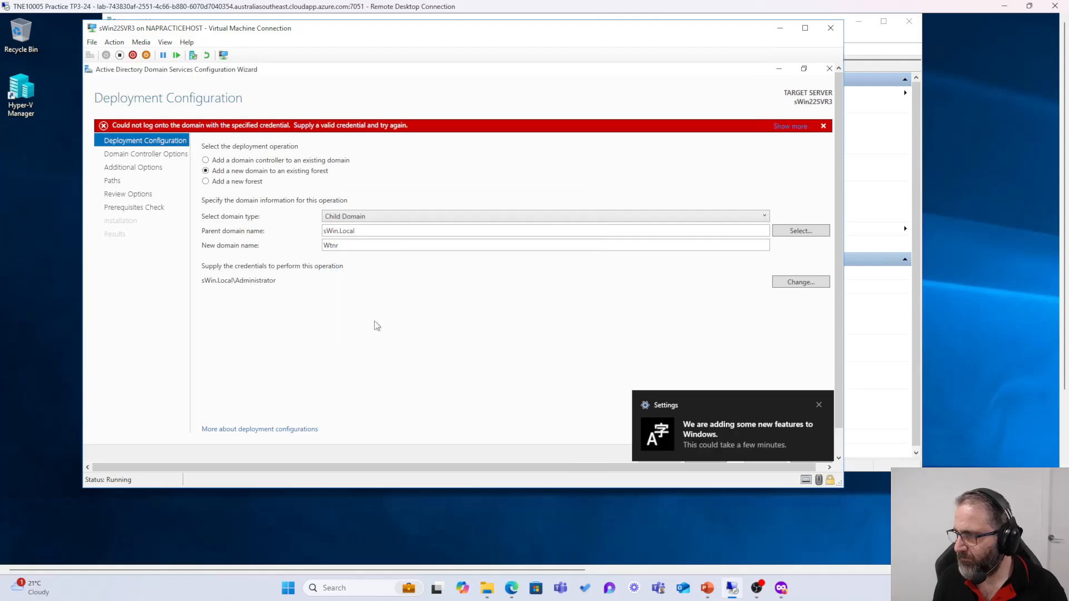
{"action": "left_click", "coordinate": [818, 405]}
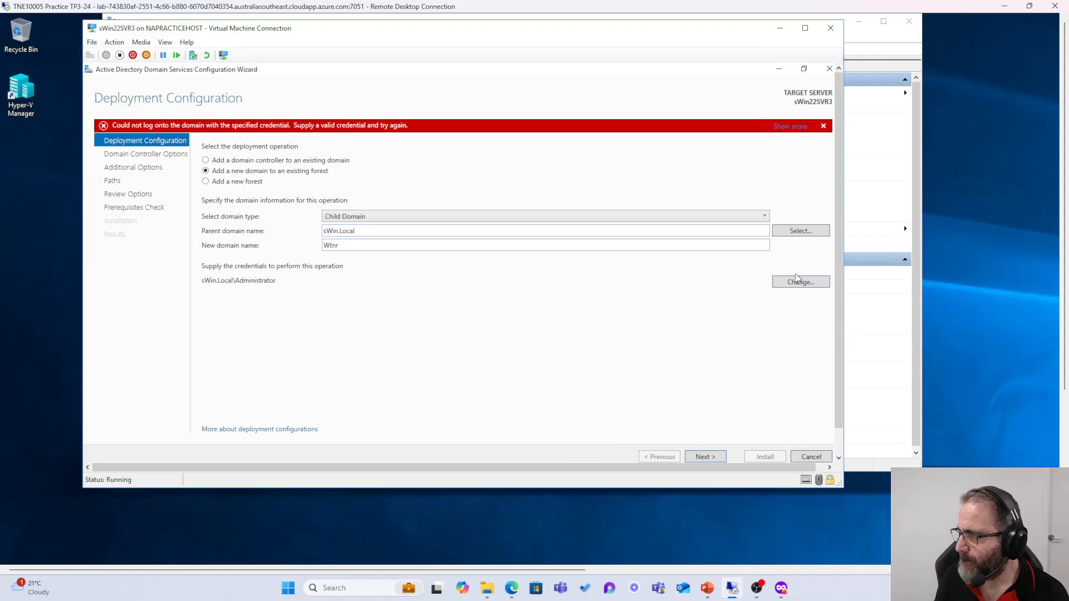
{"action": "left_click", "coordinate": [791, 126]}
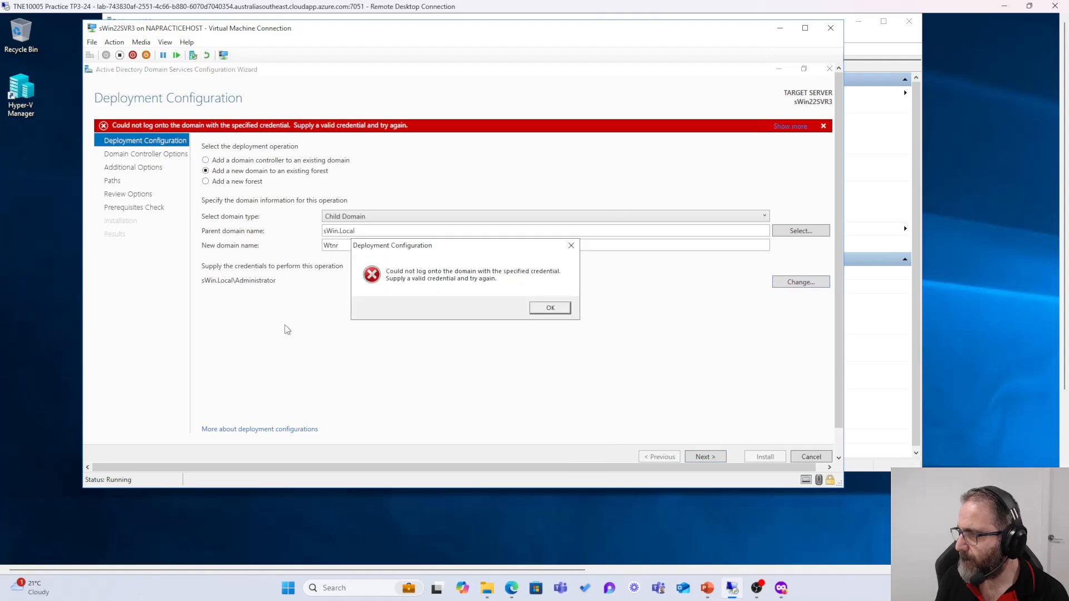
{"action": "left_click", "coordinate": [548, 309]}
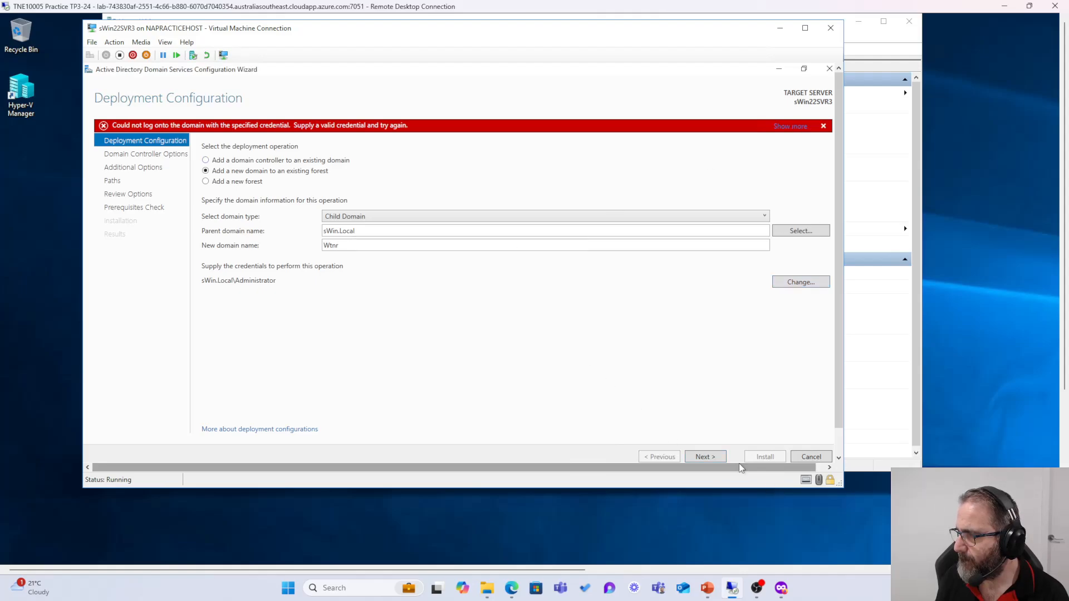
Step: Reopen the deployment credentials prompt, move it aside and minimize the session window
{"action": "left_click", "coordinate": [801, 281]}
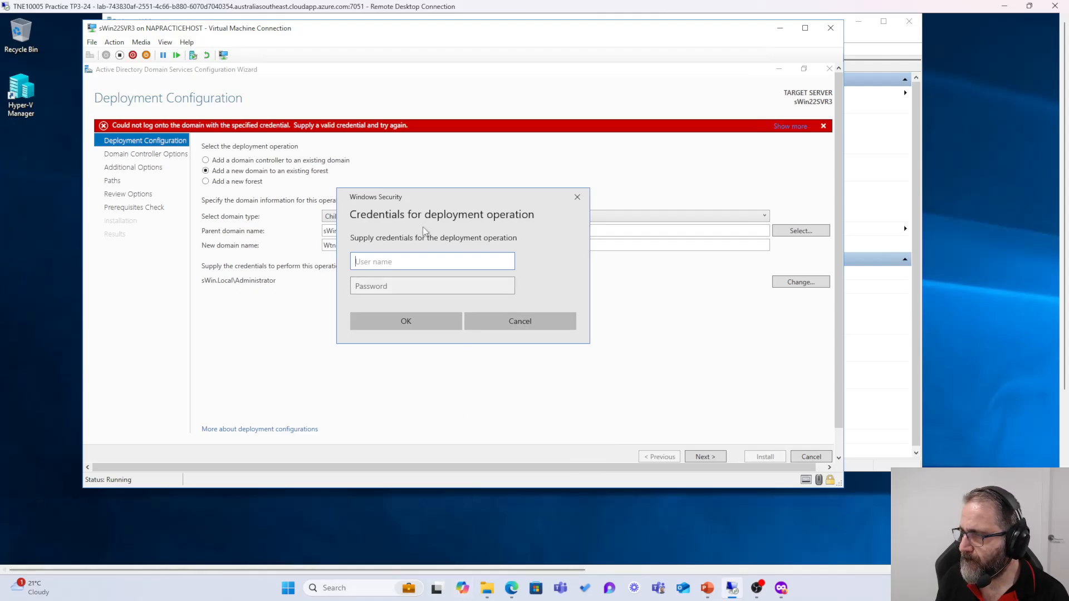
{"action": "left_click_drag", "start_coordinate": [477, 197], "coordinate": [338, 130]}
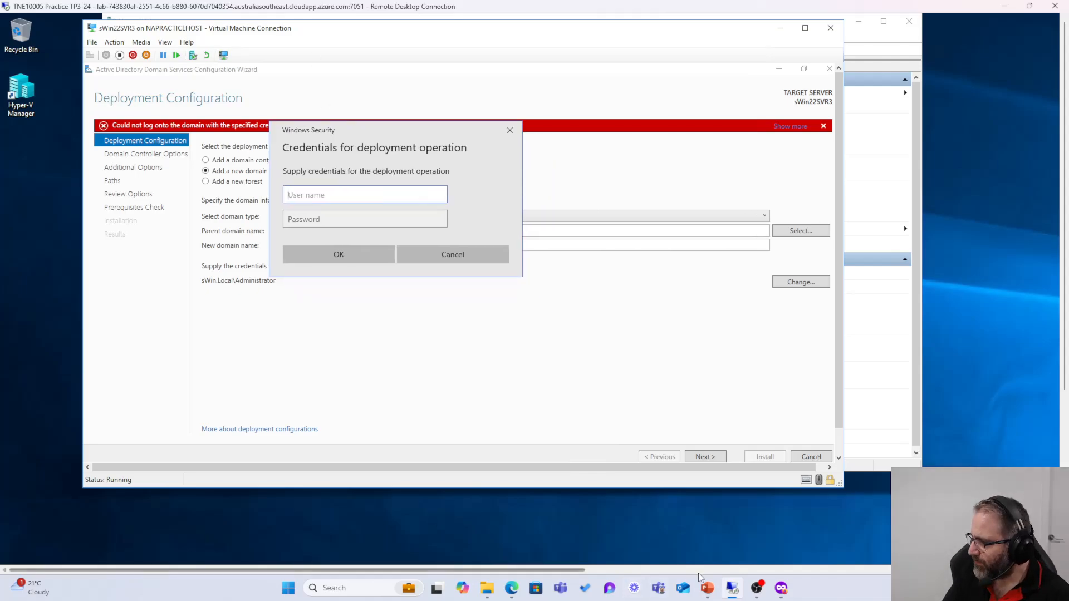
{"action": "left_click", "coordinate": [731, 591]}
Step: Start the sWin22SVR2 virtual machine from Hyper-V Manager
{"action": "left_click", "coordinate": [731, 592]}
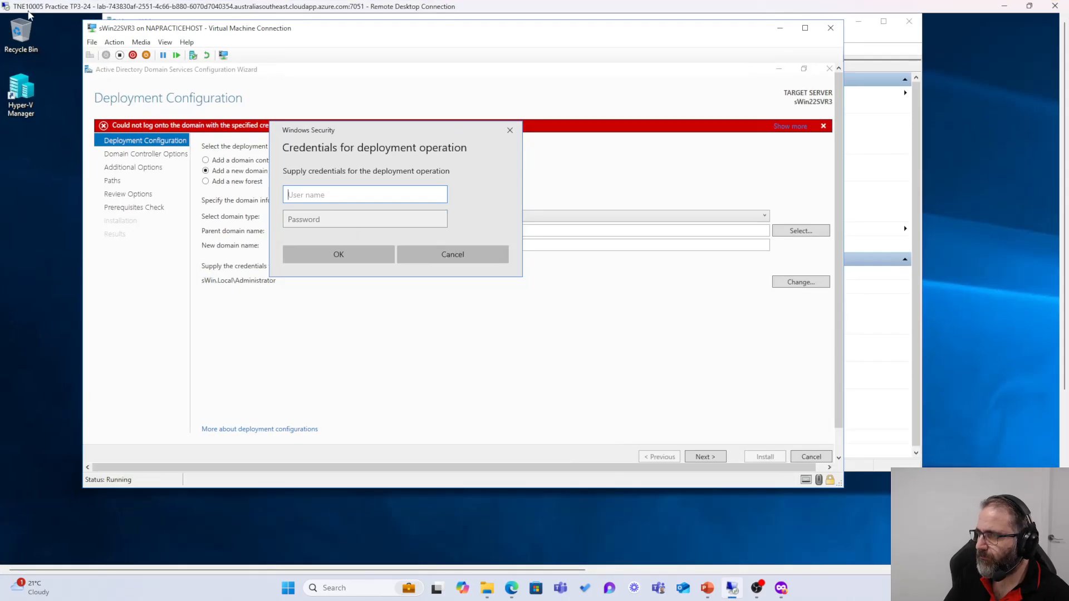
{"action": "left_click_drag", "start_coordinate": [328, 33], "coordinate": [569, 214]}
{"action": "left_click", "coordinate": [303, 28]}
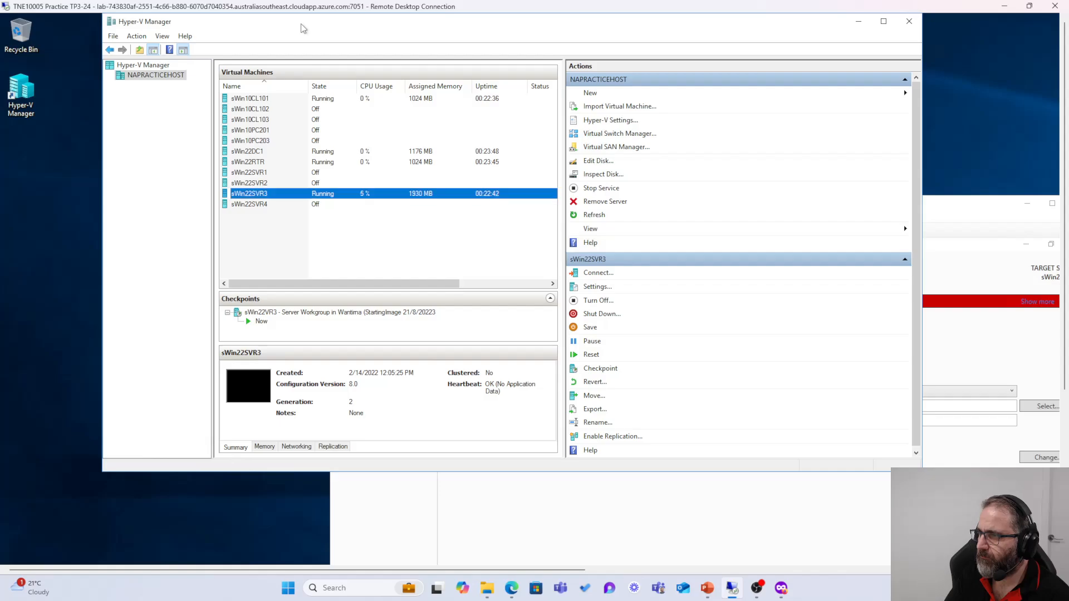
{"action": "right_click", "coordinate": [254, 184]}
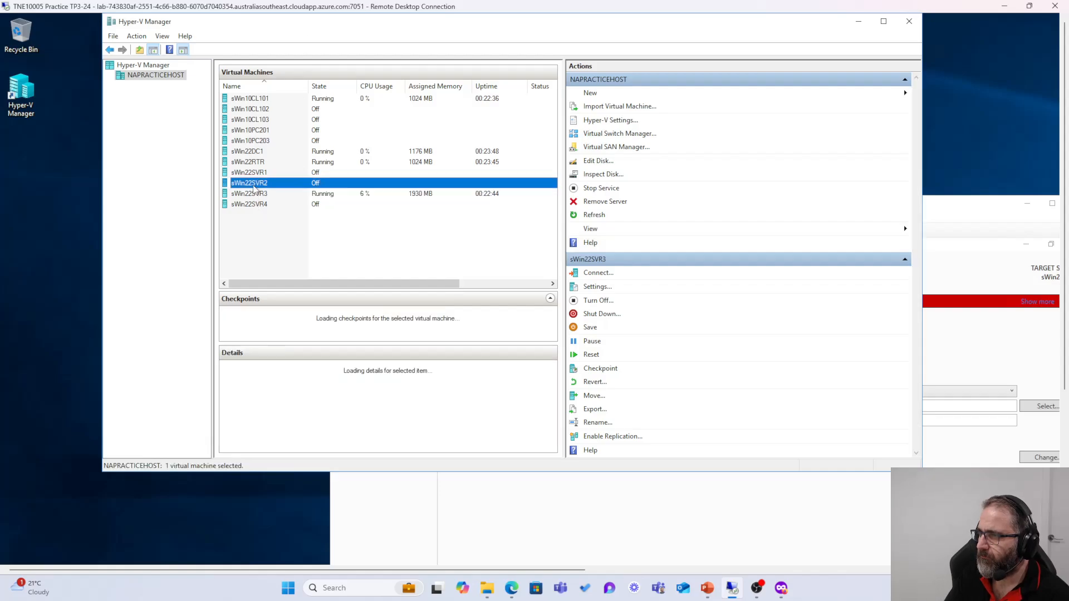
{"action": "left_click", "coordinate": [280, 225]}
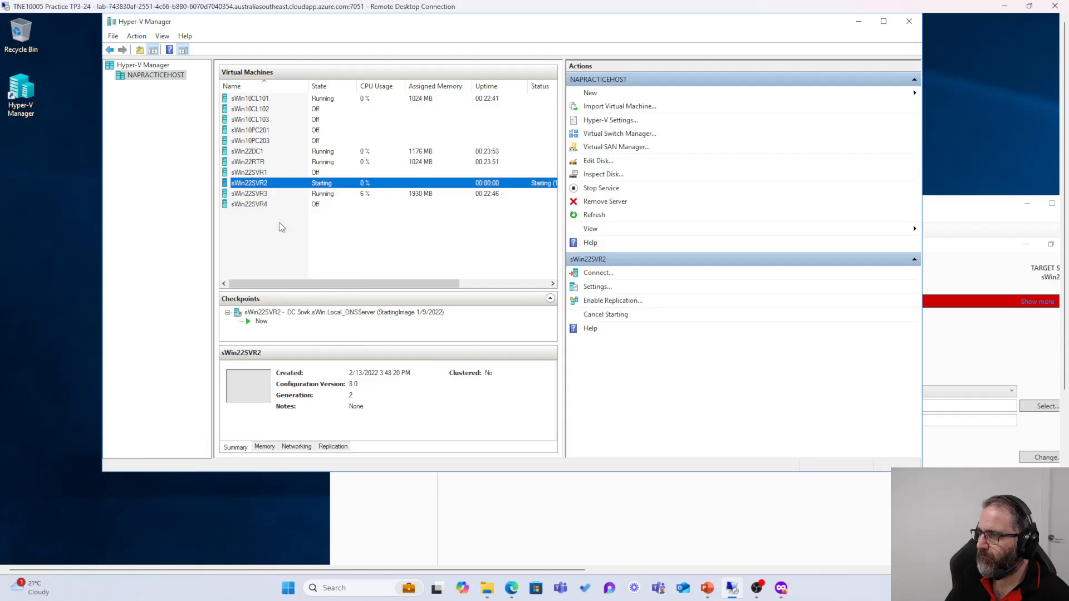
Step: Bring the sWin22SVR3 console back to the front and move it toward the top-left
{"action": "left_click", "coordinate": [266, 173]}
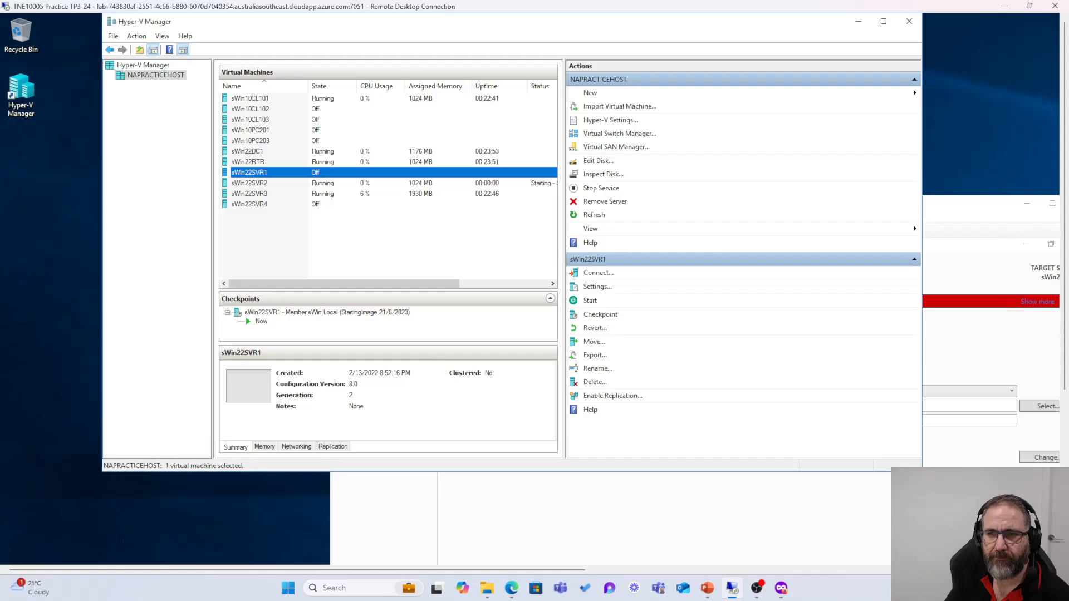
{"action": "key", "text": "alt+Tab"}
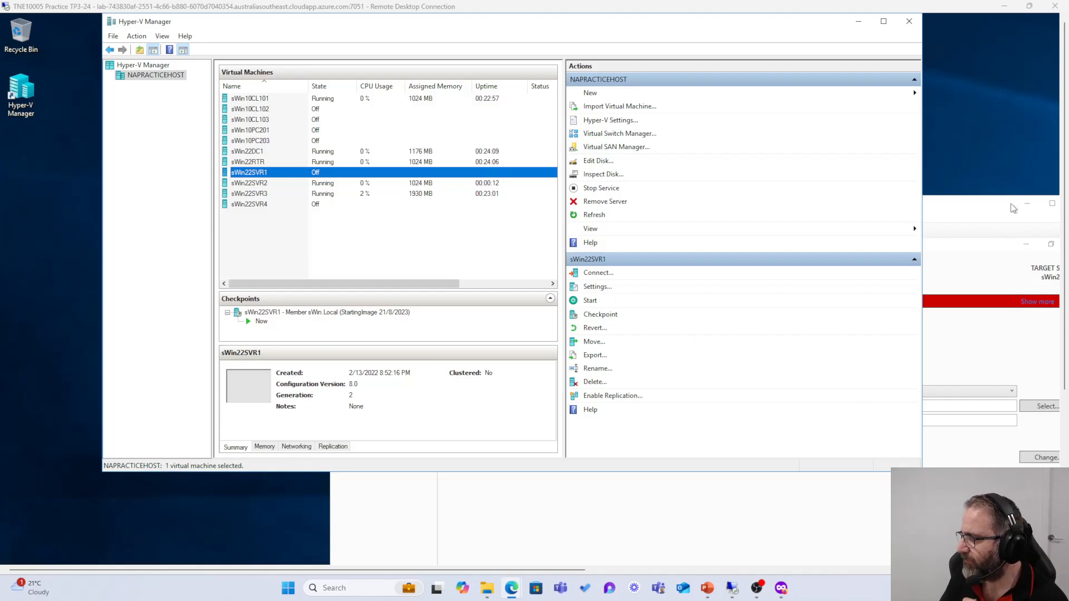
{"action": "left_click", "coordinate": [975, 203]}
{"action": "left_click_drag", "start_coordinate": [975, 203], "coordinate": [736, 42]}
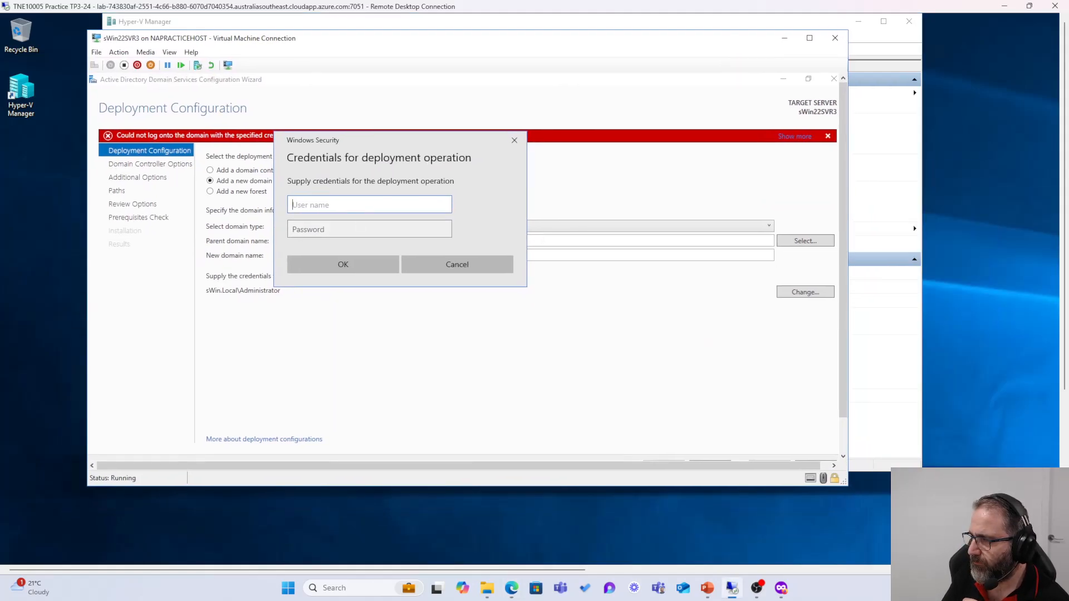
Step: Submit sWin.Local\Administrator and the account password as the deployment credentials
{"action": "type", "text": "s"}
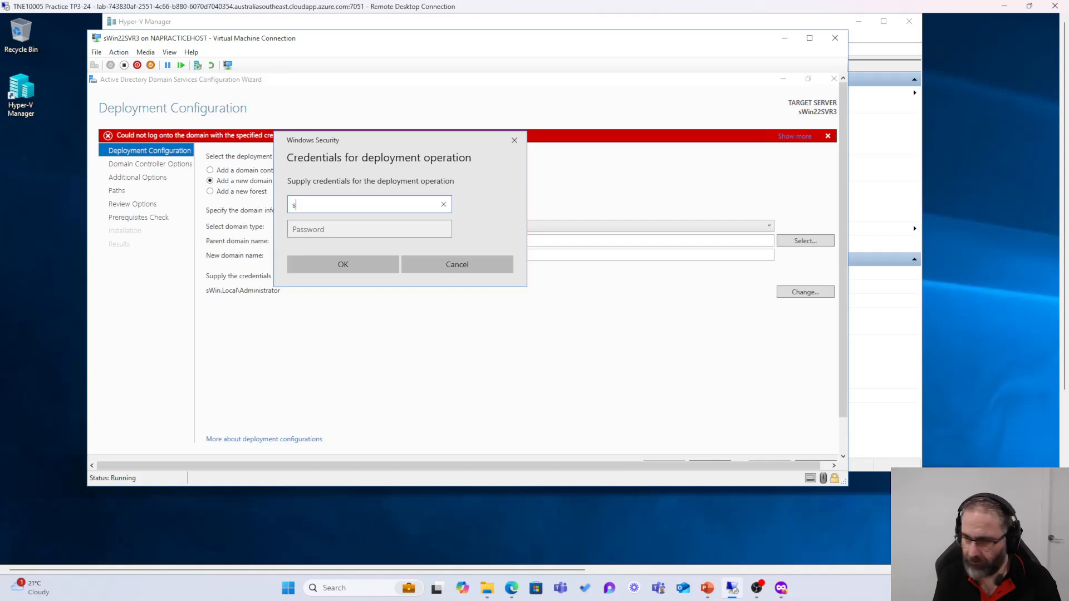
{"action": "type", "text": "Win."}
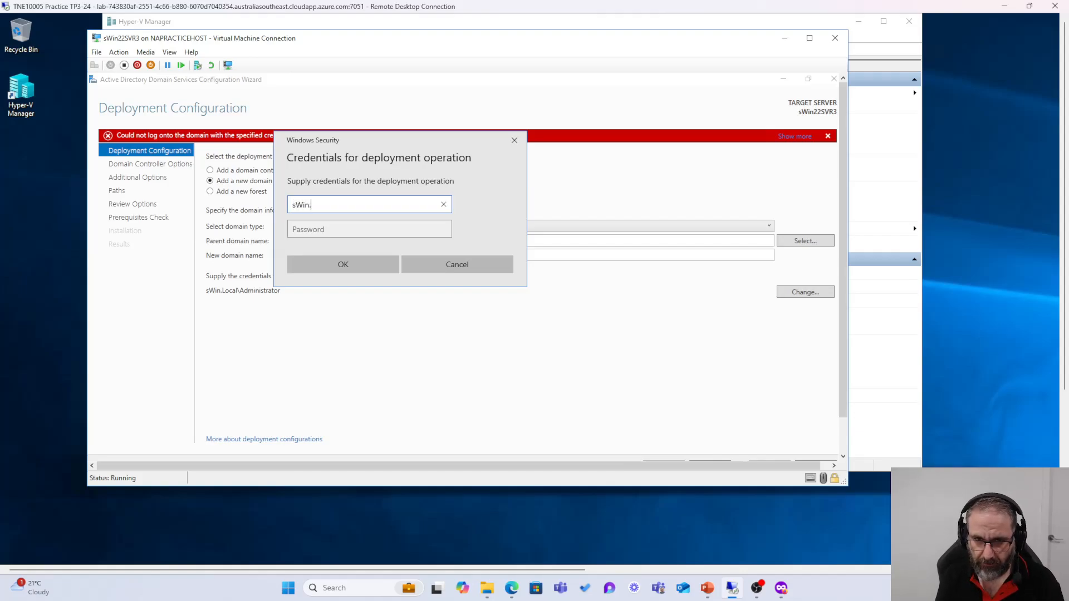
{"action": "type", "text": "Loca"}
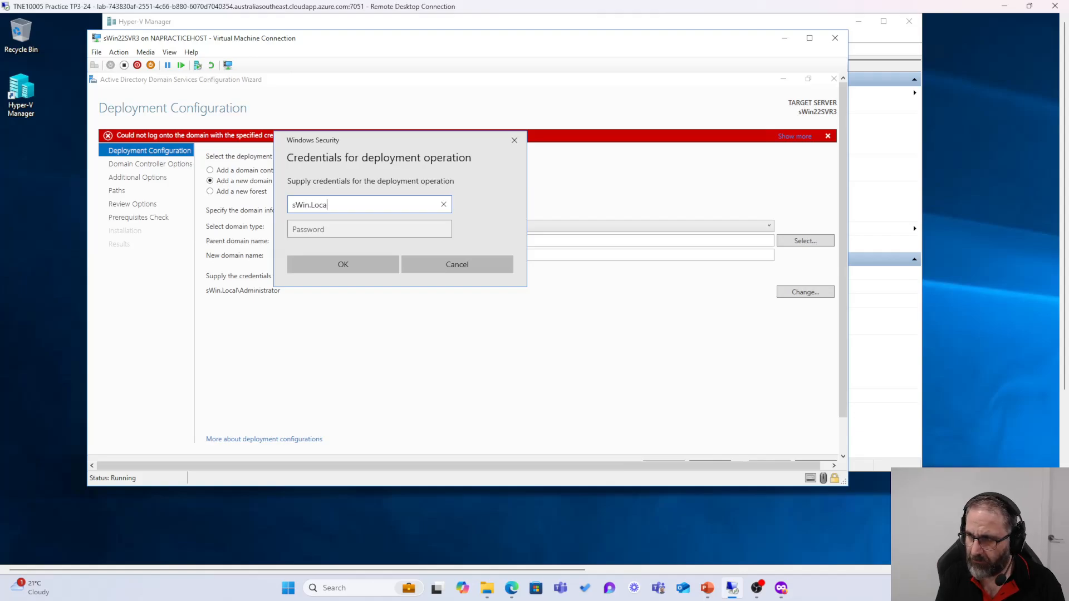
{"action": "type", "text": "l"}
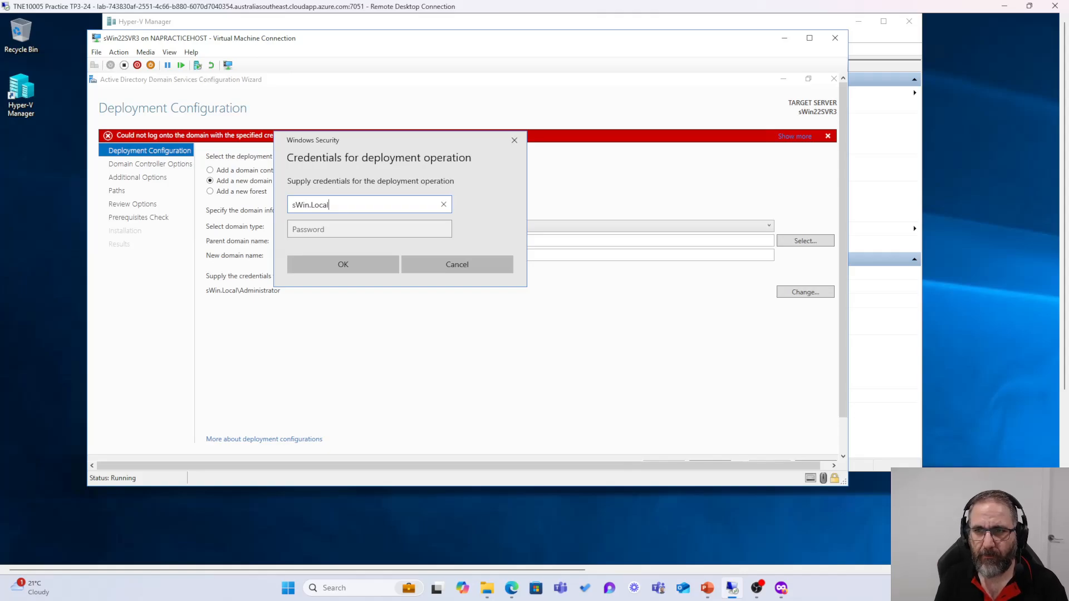
{"action": "key", "text": "alt+Tab"}
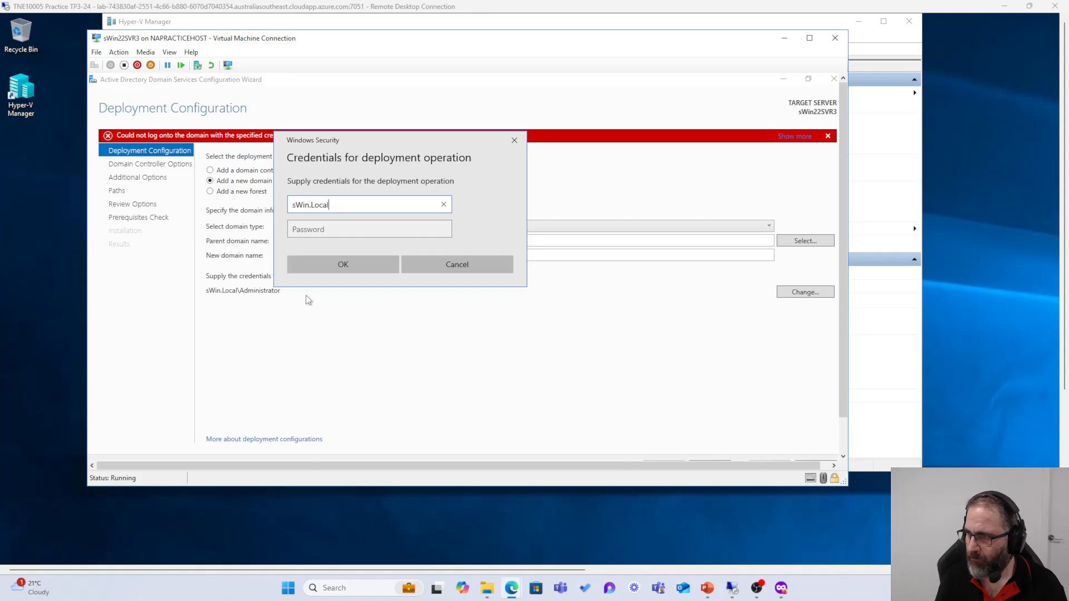
{"action": "left_click", "coordinate": [347, 230]}
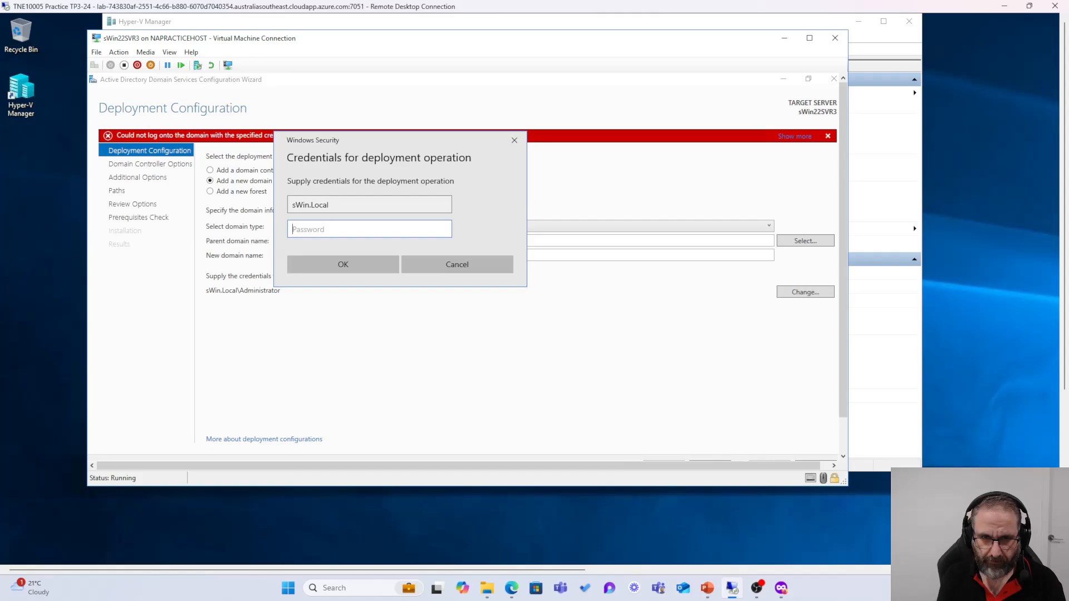
{"action": "type", "text": "Passw0"}
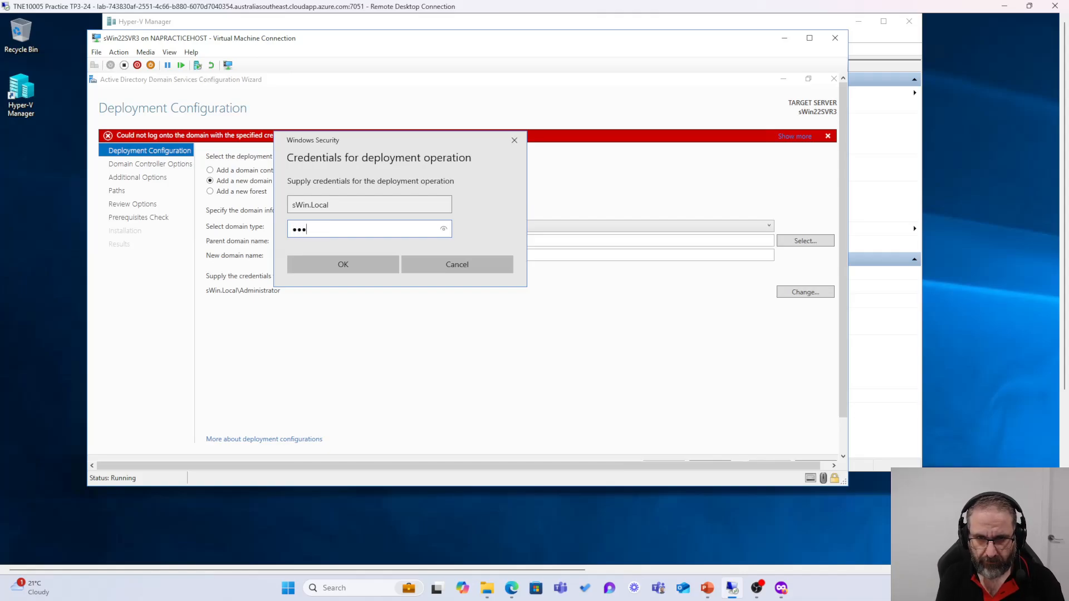
{"action": "type", "text": "r"}
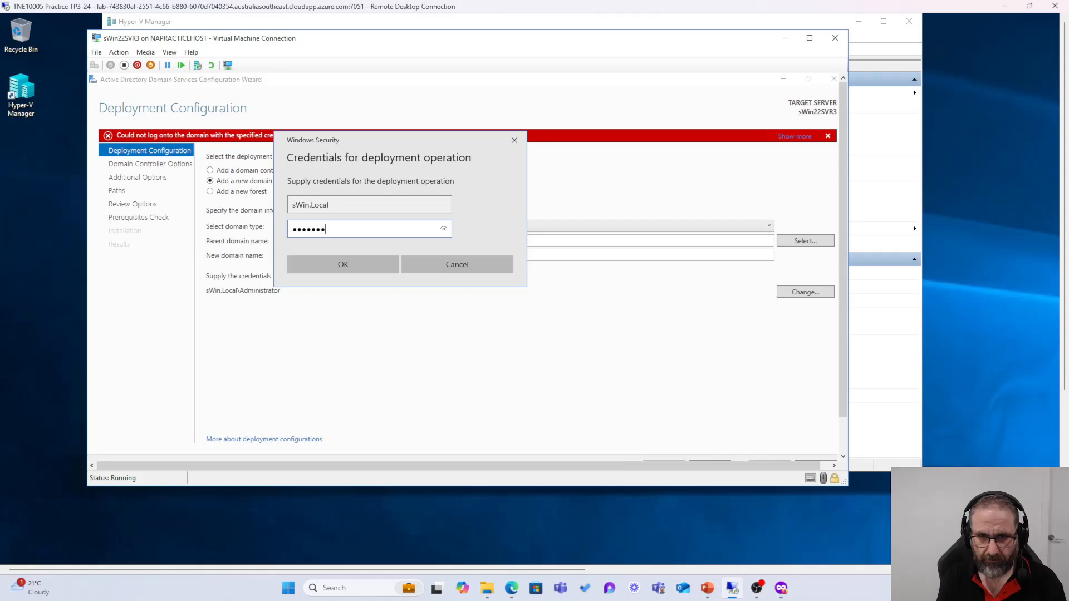
{"action": "type", "text": "d"}
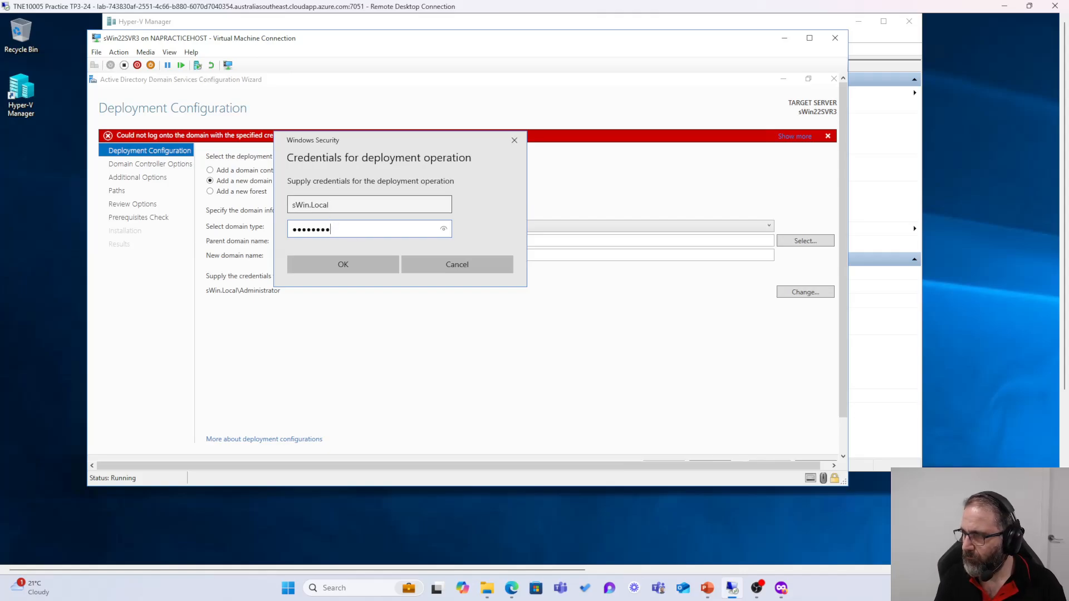
{"action": "key", "text": "shift+Tab"}
{"action": "type", "text": "\\"}
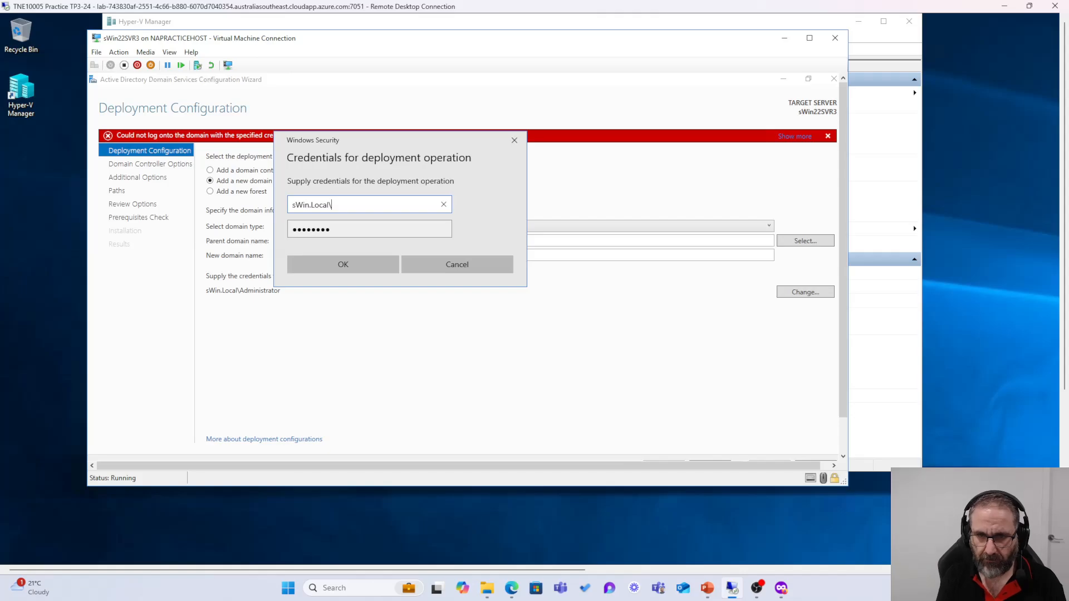
{"action": "type", "text": "Administrat"}
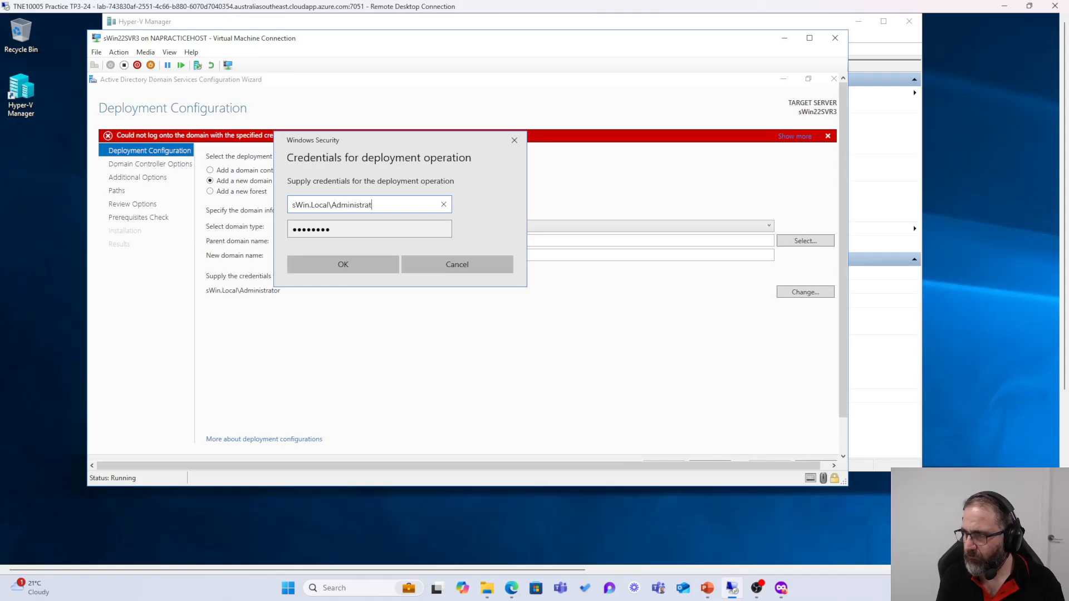
{"action": "type", "text": "or"}
{"action": "key", "text": "Return"}
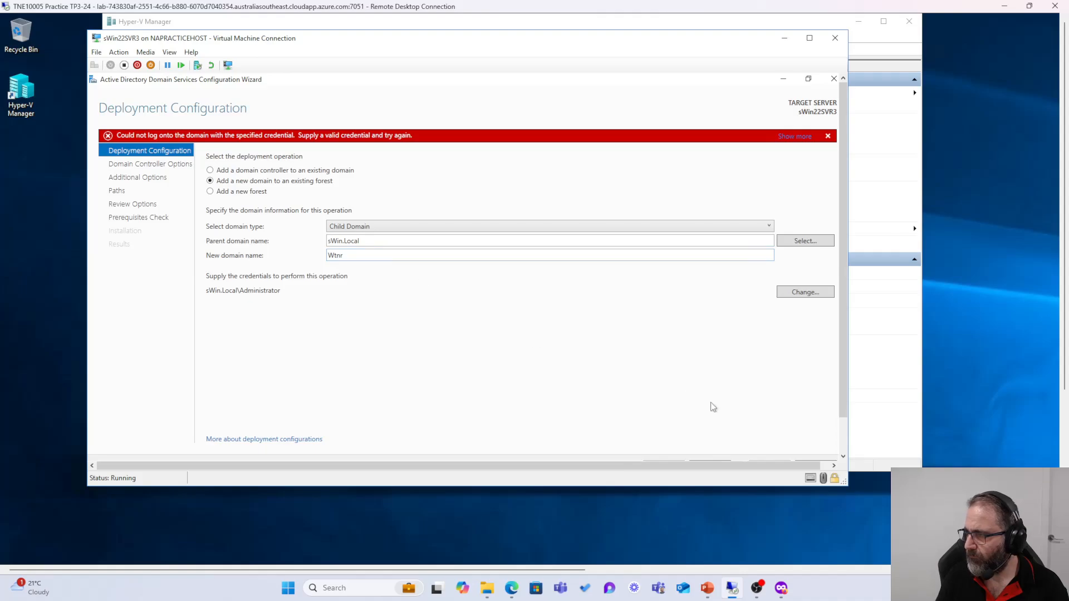
{"action": "scroll", "coordinate": [840, 312], "scroll_direction": "down", "scroll_amount": 1}
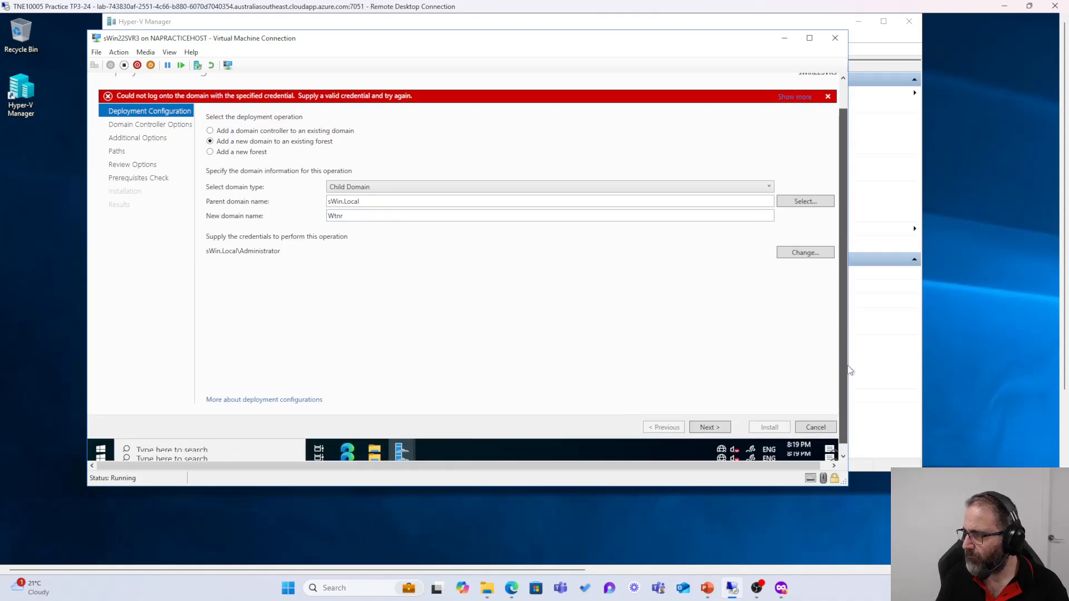
Step: Retry the wizard, then check the failed ping of sWin.Local in the server's Command Prompt
{"action": "left_click", "coordinate": [708, 428]}
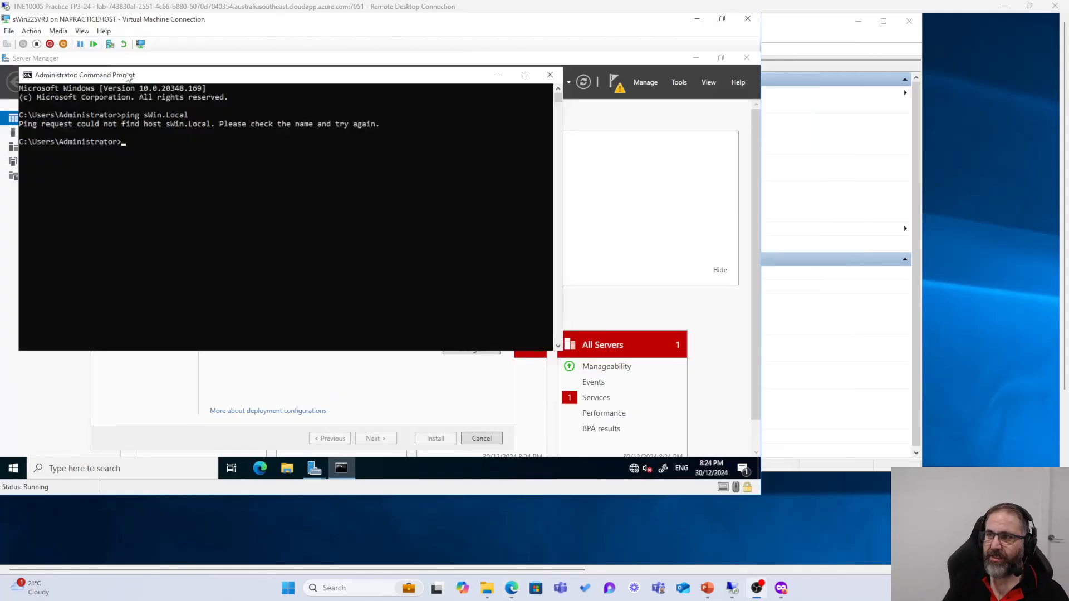
{"action": "left_click", "coordinate": [202, 99]}
{"action": "left_click_drag", "start_coordinate": [225, 75], "coordinate": [259, 87]}
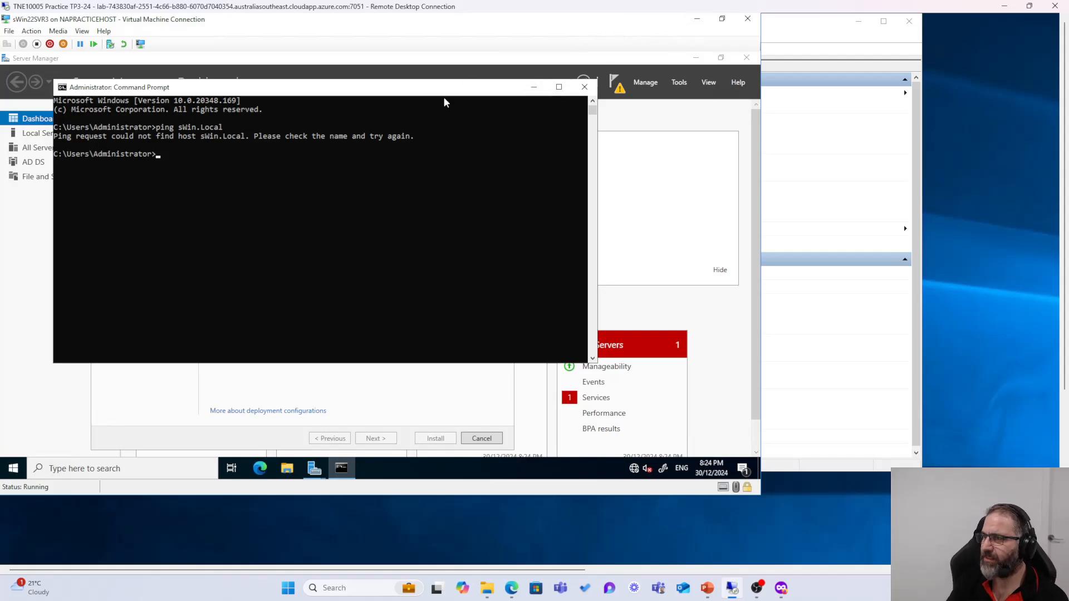
{"action": "left_click_drag", "start_coordinate": [443, 89], "coordinate": [513, 167]}
Step: Open the sWin10CL101 console and sign in as Local Administrator with the account password
{"action": "left_click", "coordinate": [771, 33]}
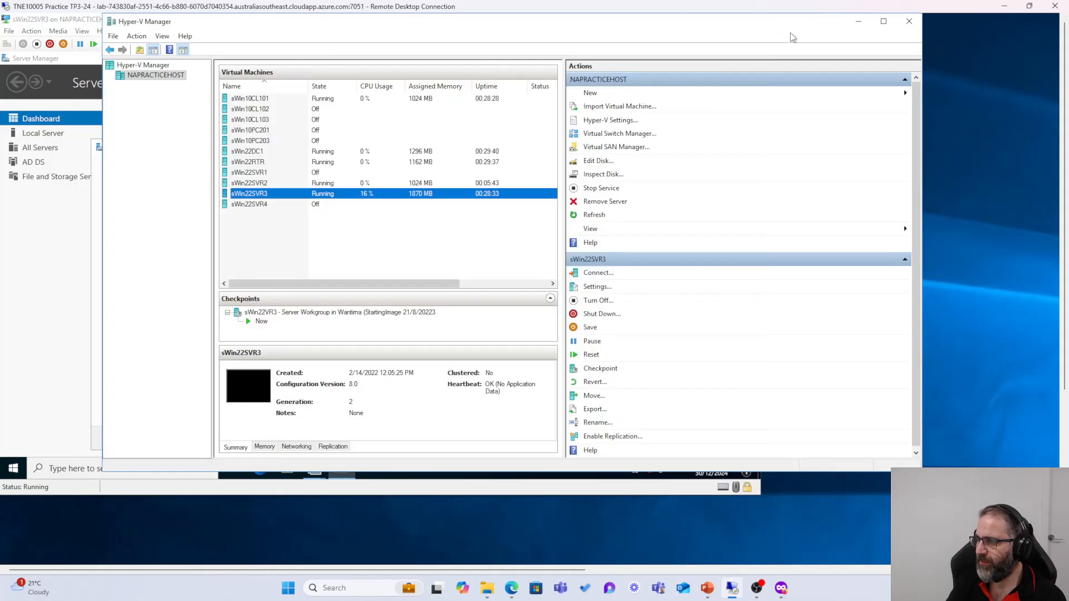
{"action": "double_click", "coordinate": [250, 99]}
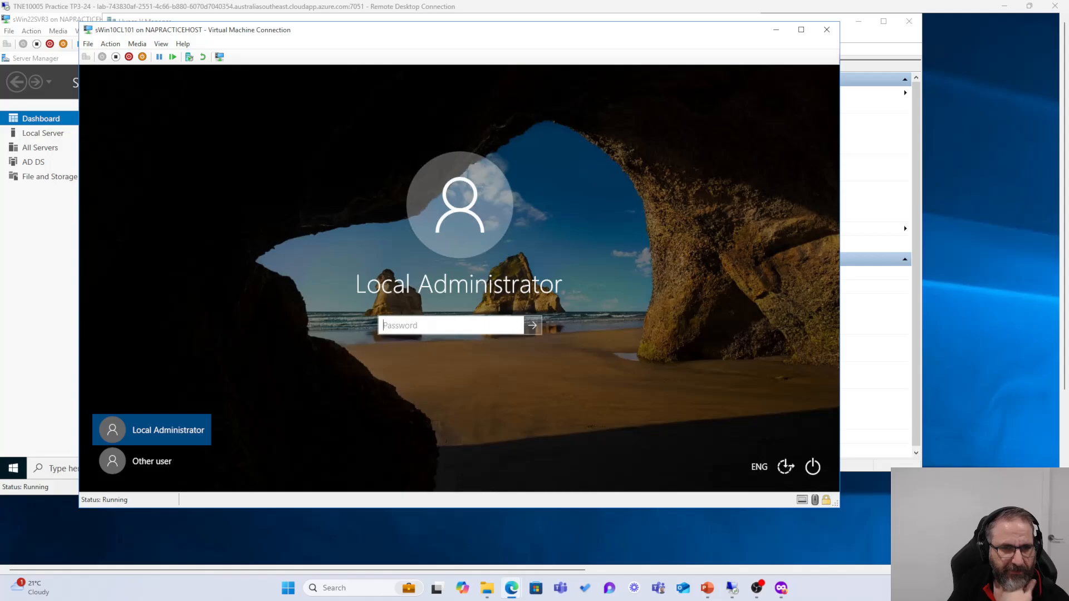
{"action": "left_click", "coordinate": [451, 330]}
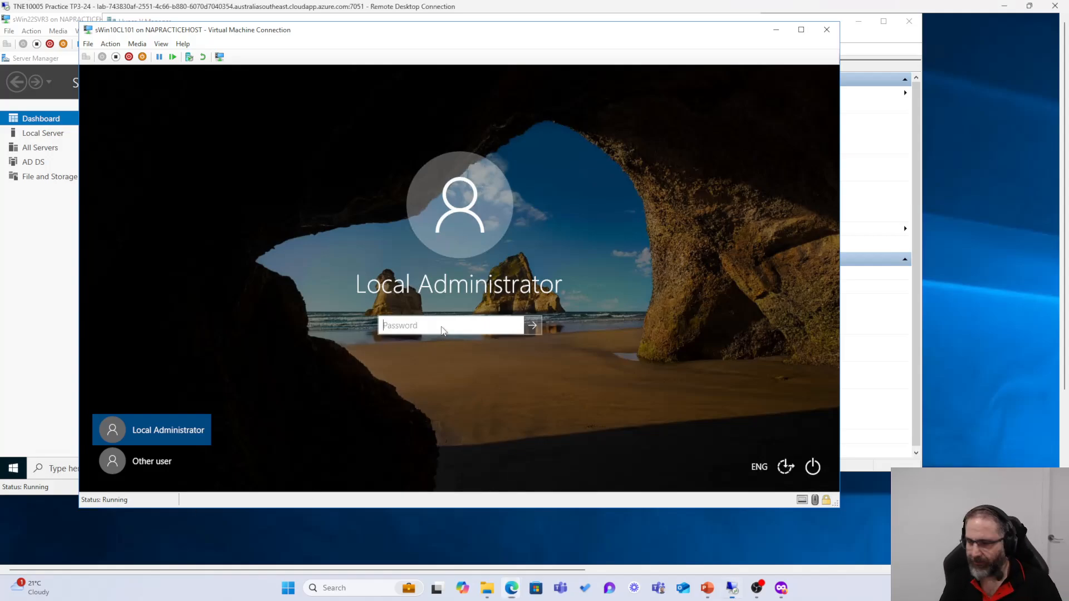
{"action": "type", "text": "Pa$$w0rd"}
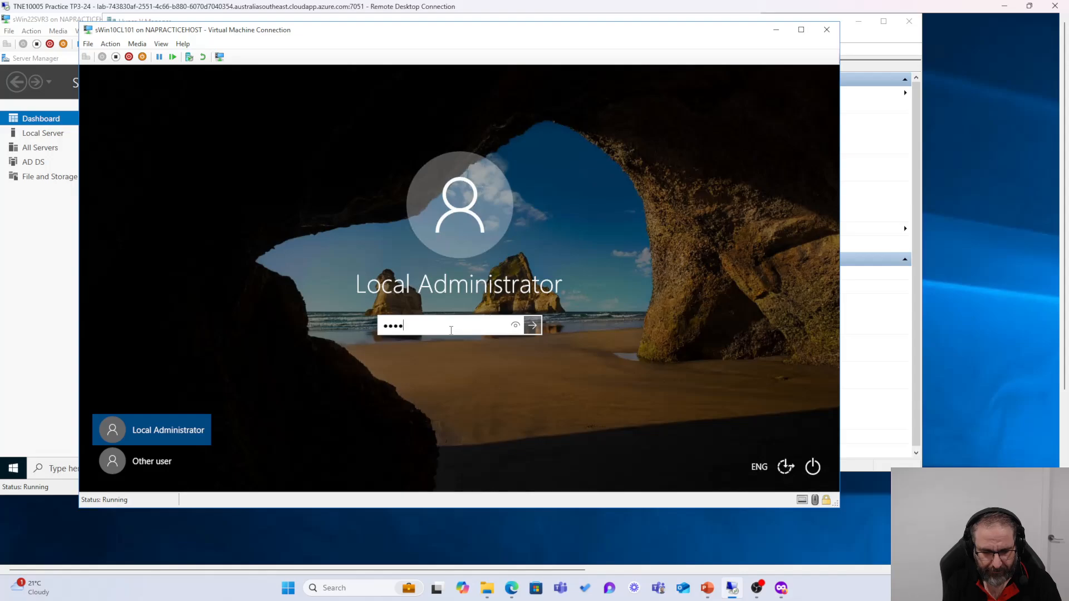
{"action": "key", "text": "Return"}
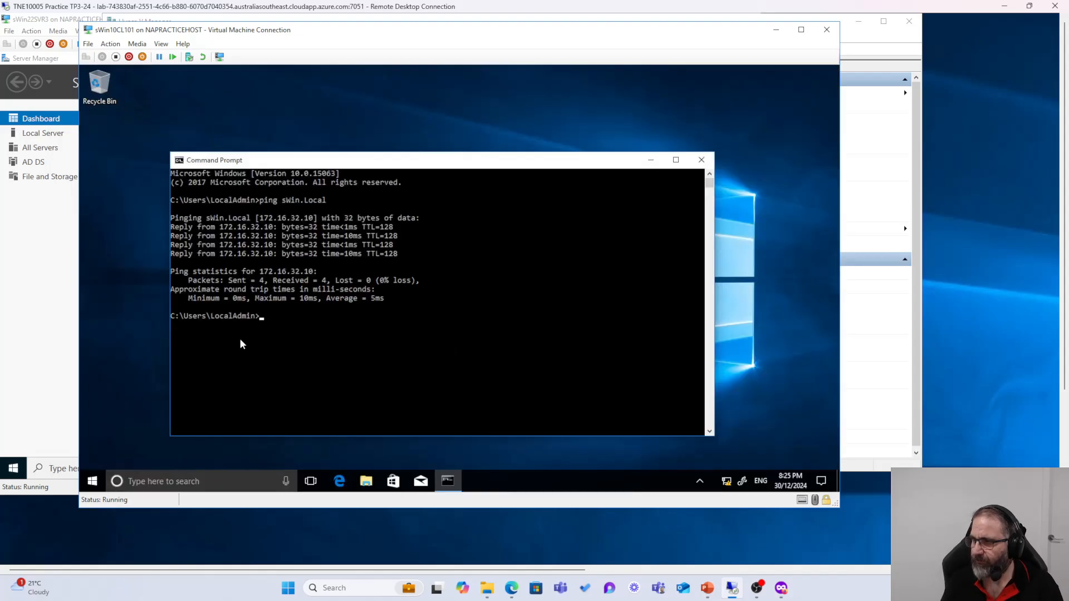
Step: Copy the address 172.16.32.10 from the ping reply and minimize the client console
{"action": "left_click_drag", "start_coordinate": [221, 230], "coordinate": [273, 230]}
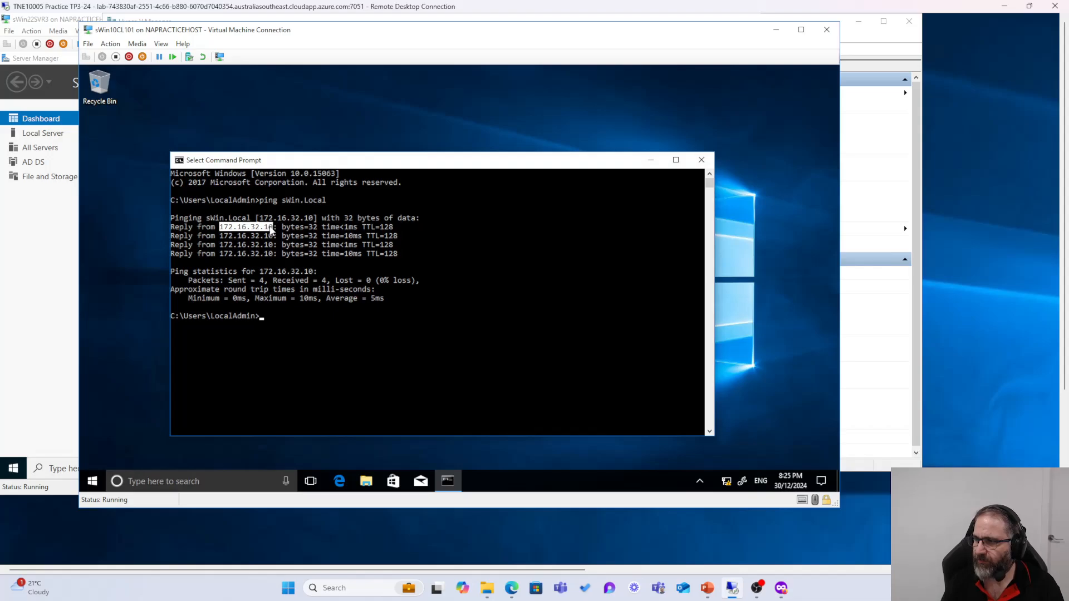
{"action": "right_click", "coordinate": [259, 230]}
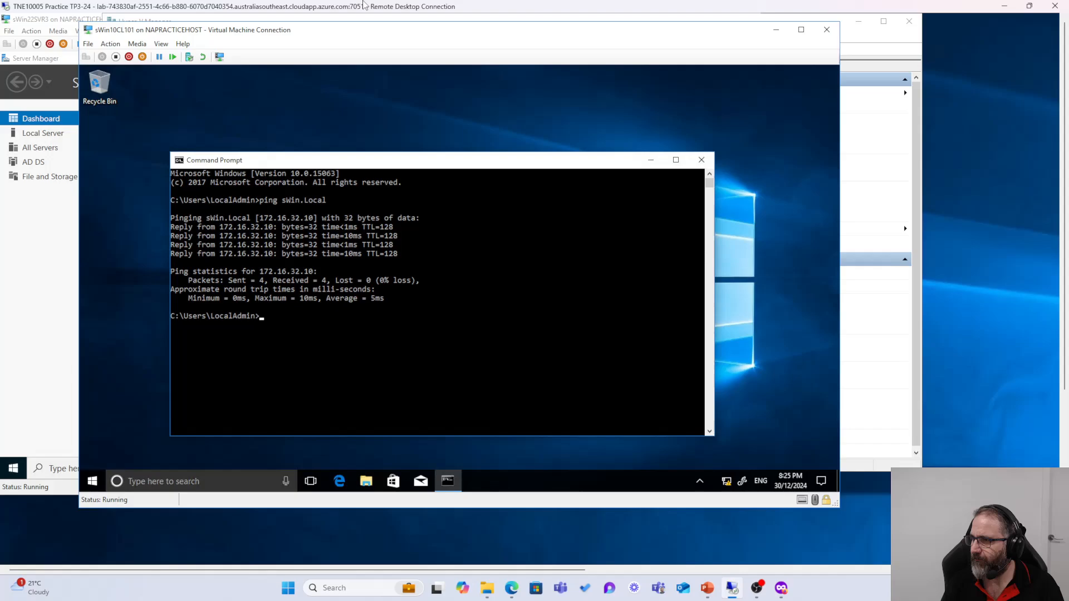
{"action": "left_click", "coordinate": [767, 35]}
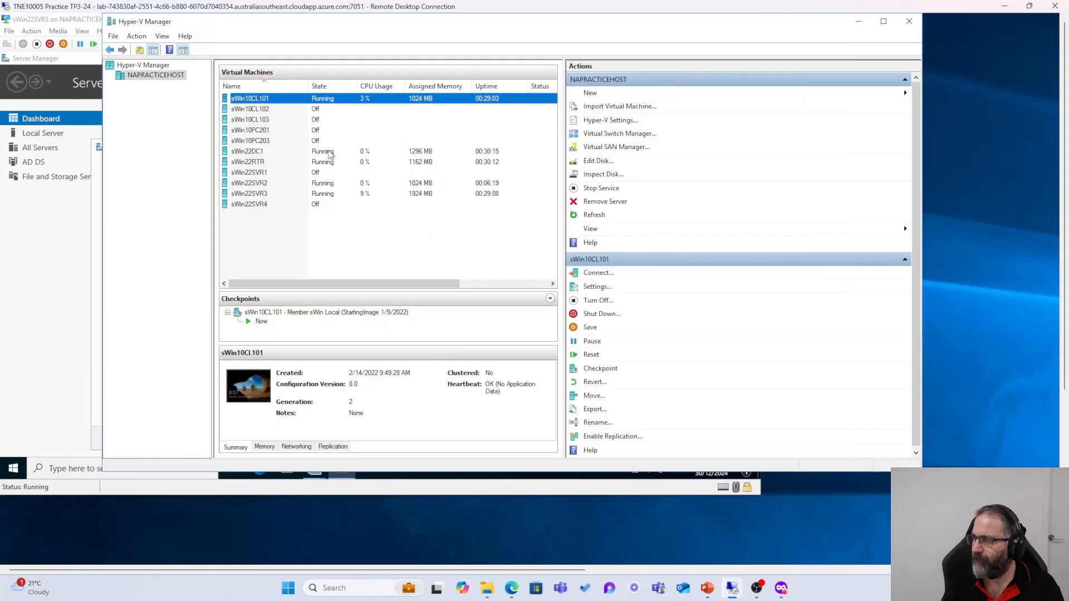
Step: On sWin22SVR3, open Network & Internet settings to the Ethernet page
{"action": "double_click", "coordinate": [259, 195]}
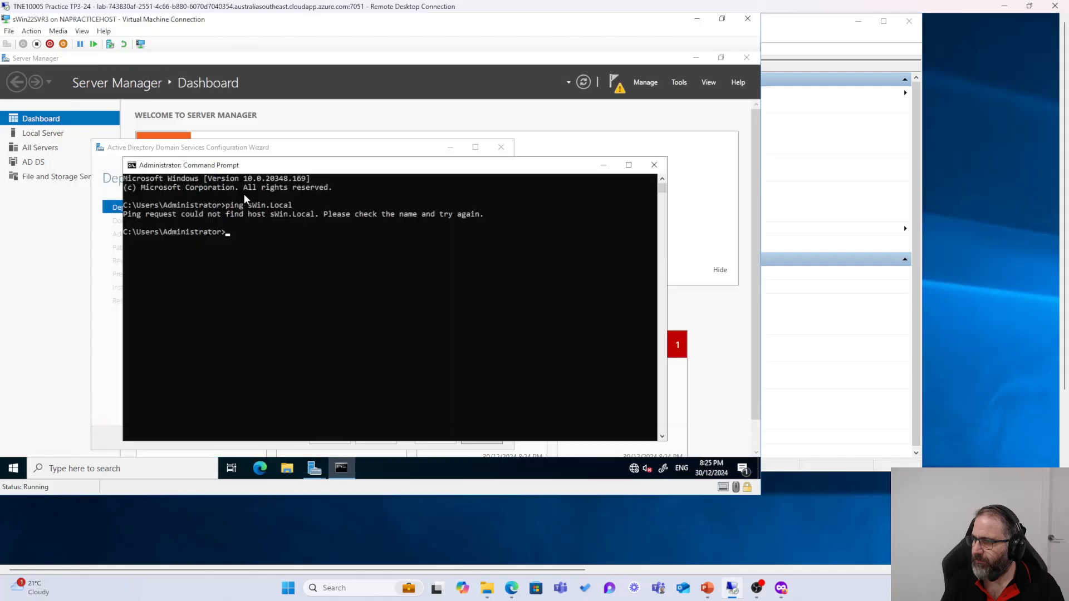
{"action": "left_click", "coordinate": [604, 165]}
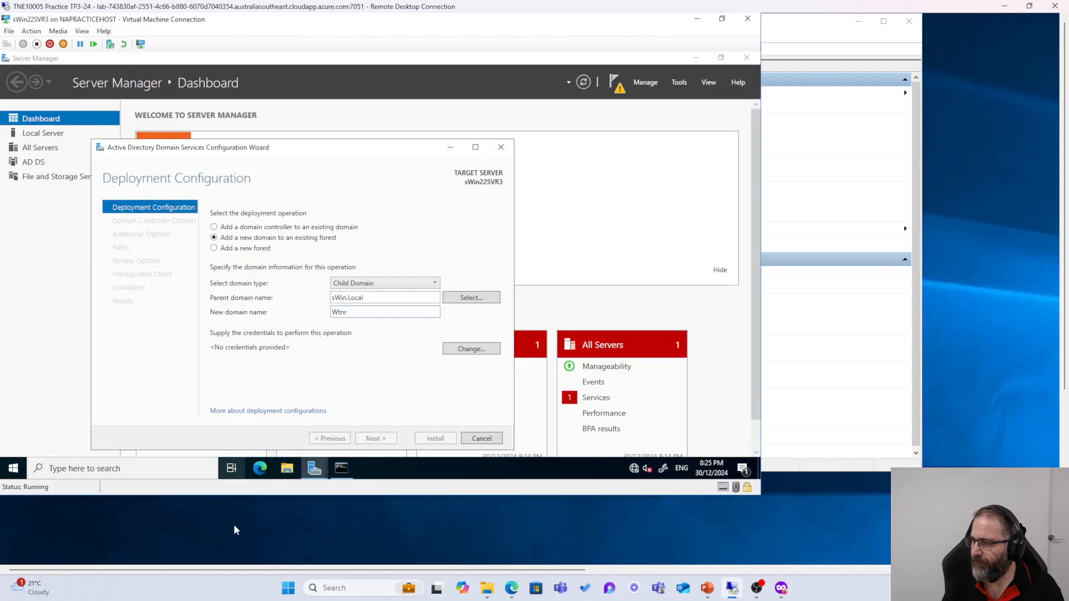
{"action": "right_click", "coordinate": [633, 469]}
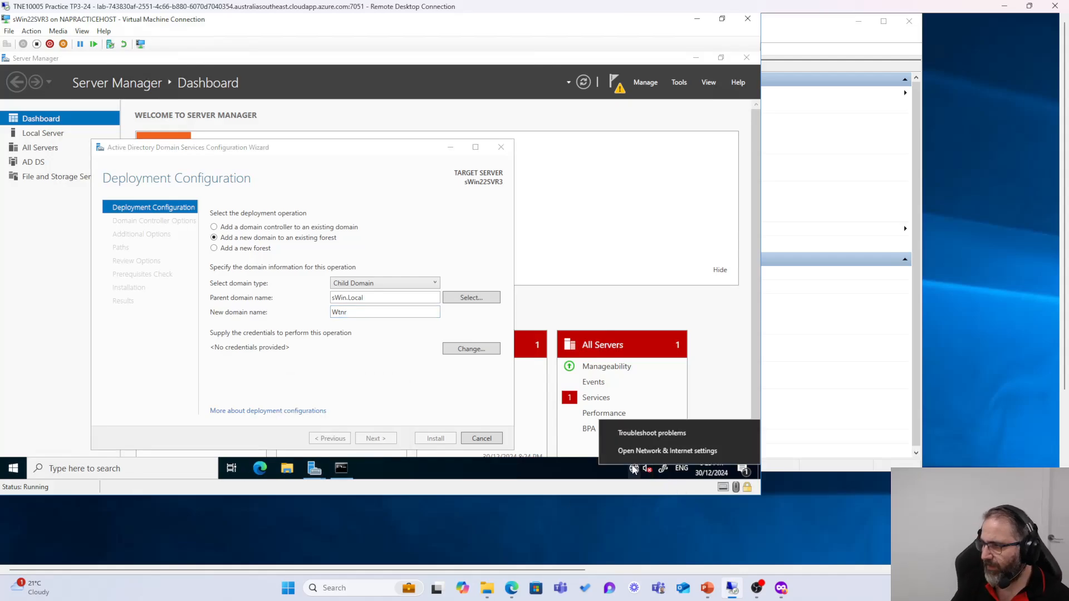
{"action": "left_click", "coordinate": [634, 453]}
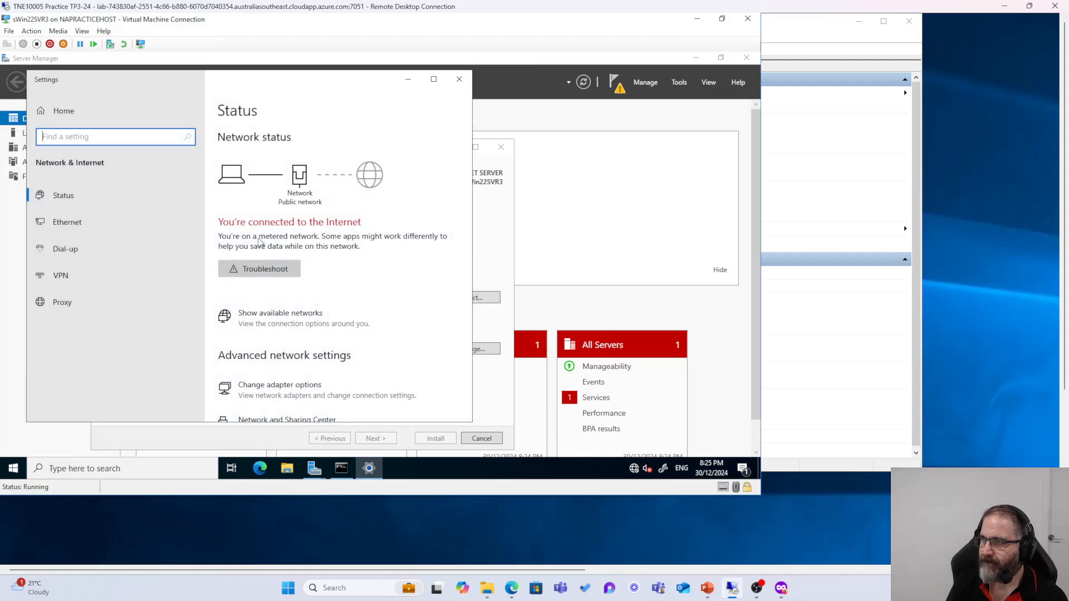
{"action": "left_click", "coordinate": [75, 226]}
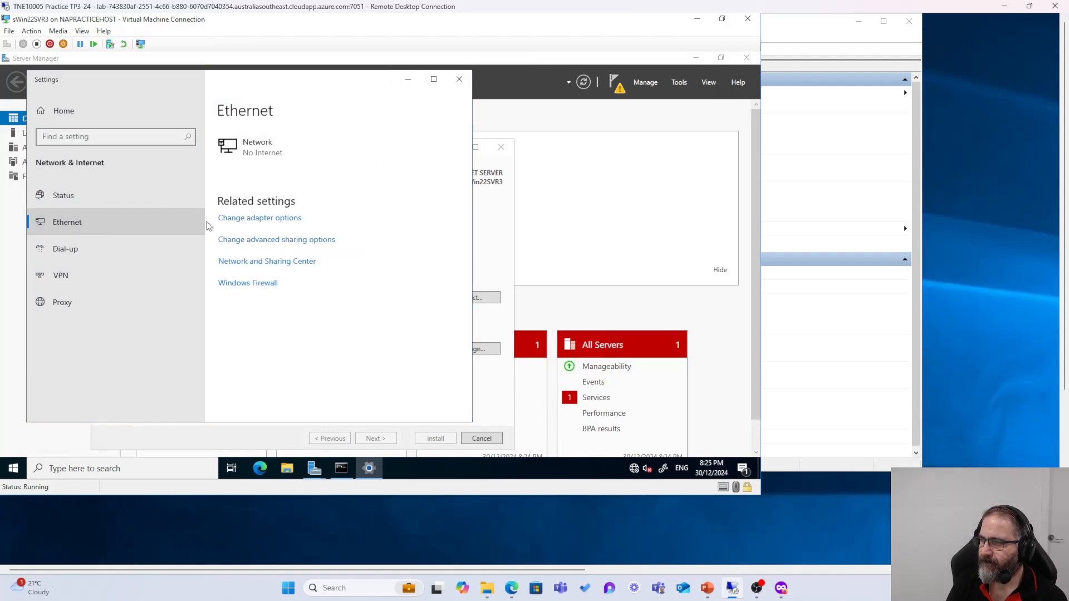
Step: Set the Ethernet adapter's IPv4 preferred DNS server to 172.16.32.10
{"action": "left_click", "coordinate": [256, 220]}
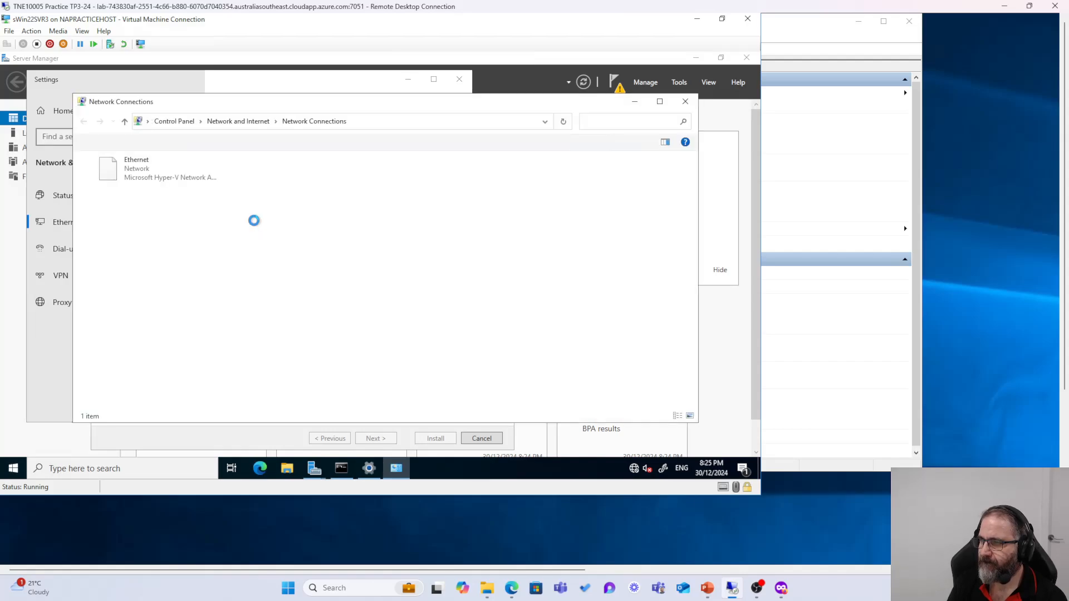
{"action": "left_click", "coordinate": [135, 173]}
{"action": "right_click", "coordinate": [134, 172]}
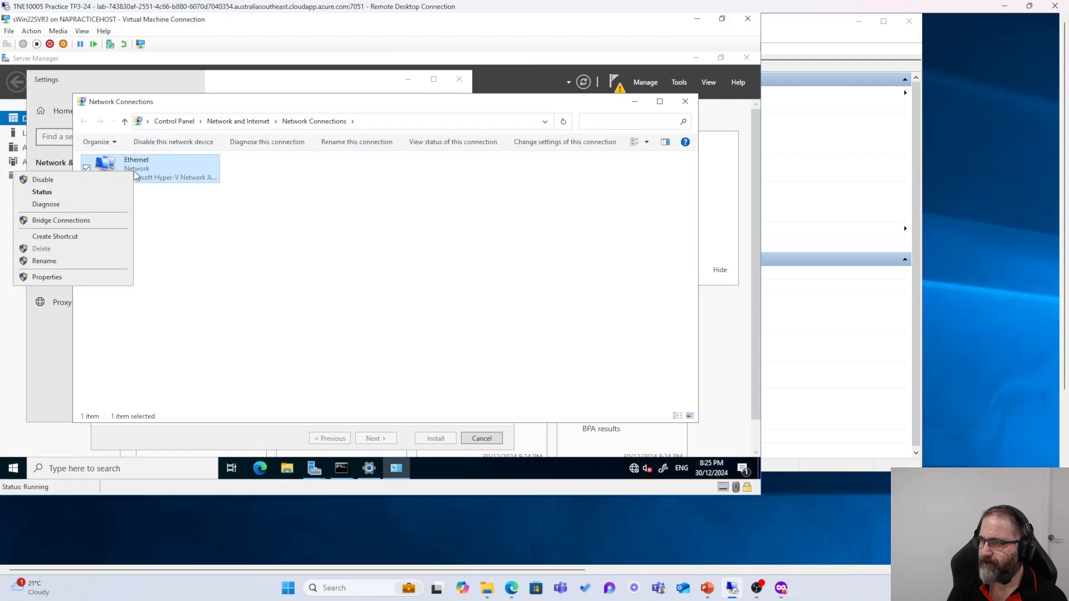
{"action": "left_click", "coordinate": [50, 278]}
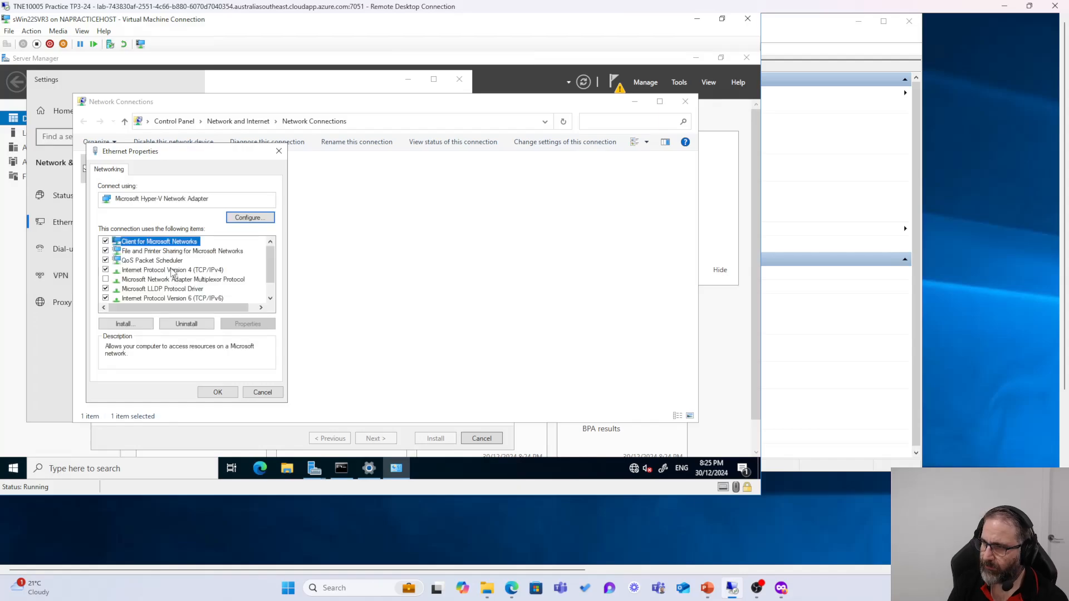
{"action": "double_click", "coordinate": [173, 270]}
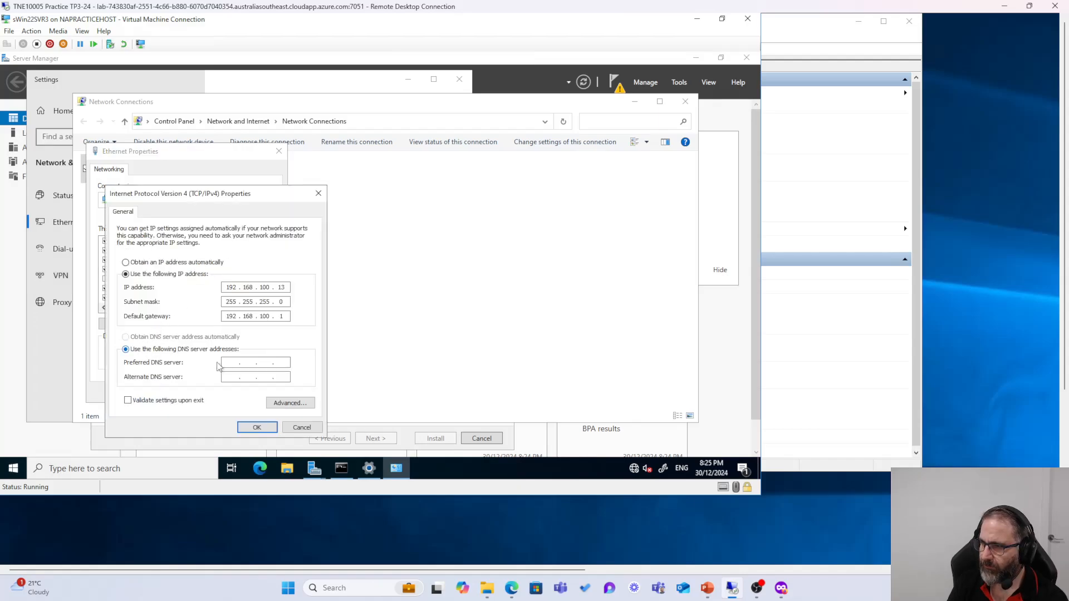
{"action": "right_click", "coordinate": [227, 363]}
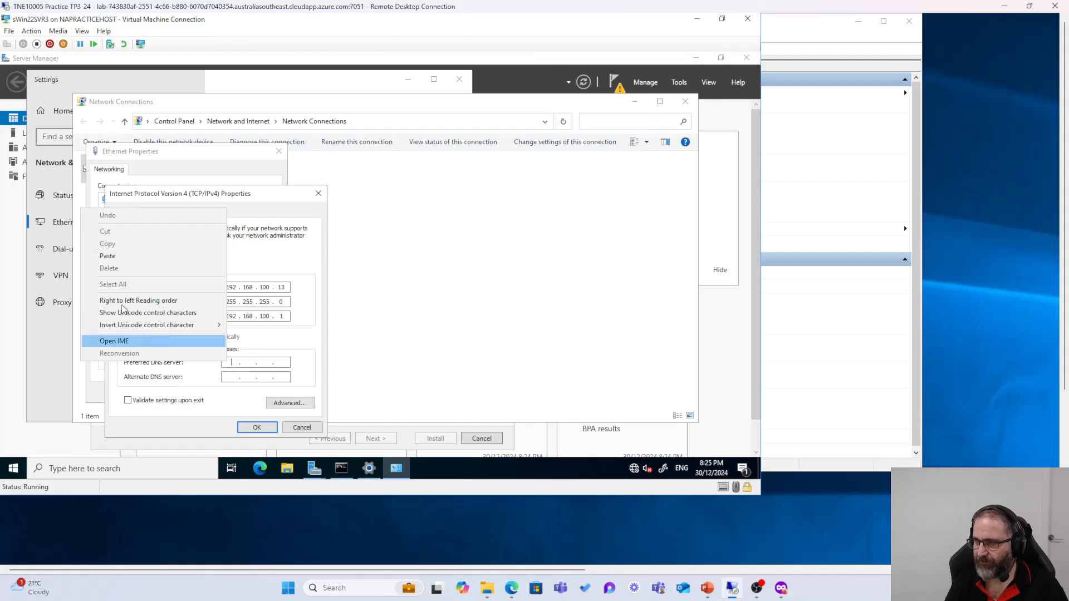
{"action": "left_click", "coordinate": [108, 256]}
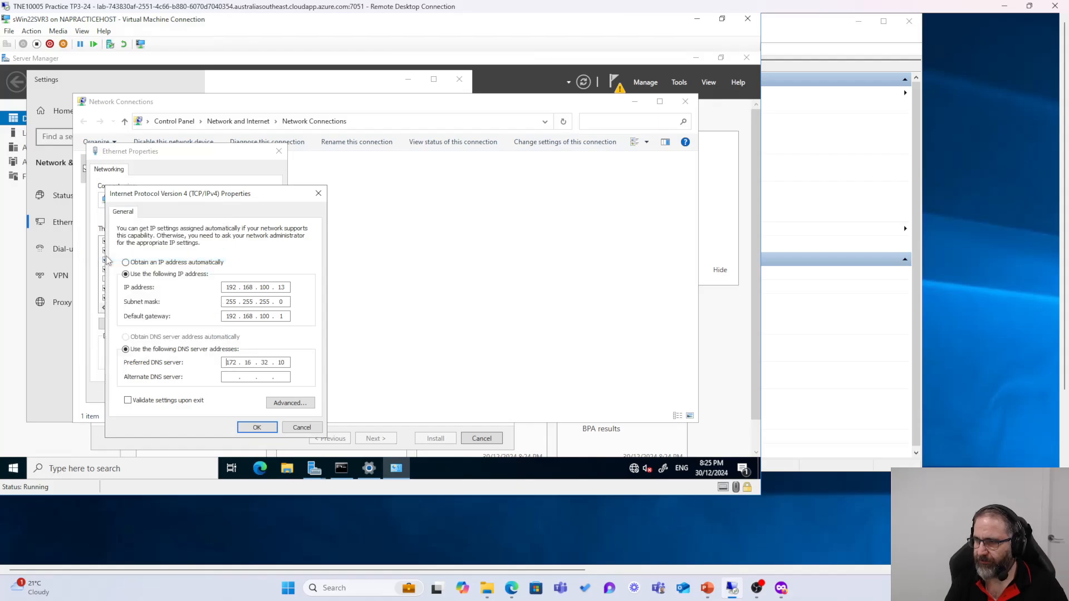
{"action": "left_click", "coordinate": [256, 428]}
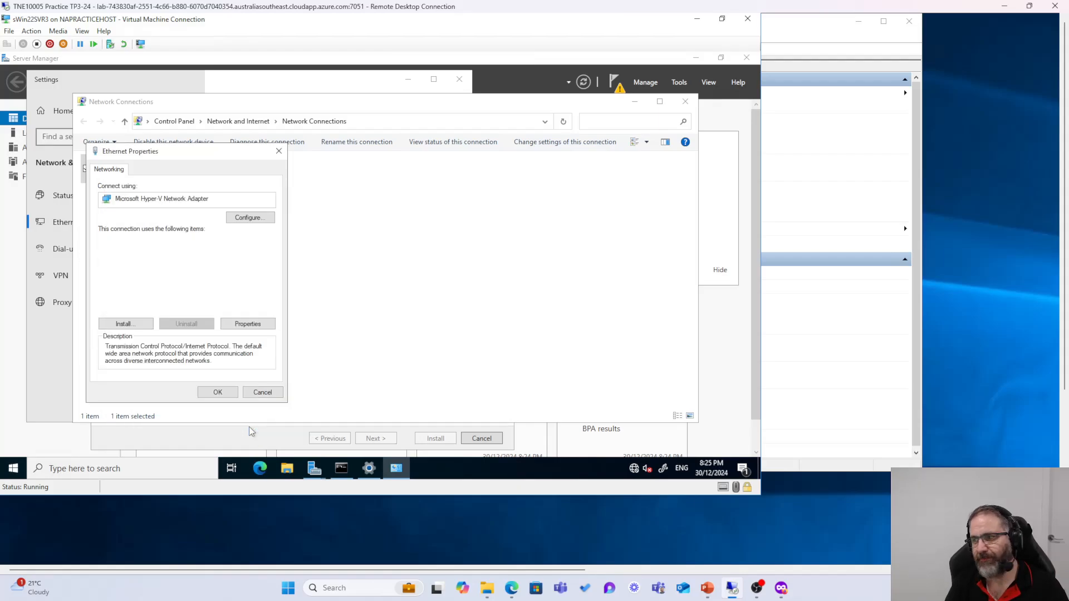
{"action": "left_click", "coordinate": [218, 392]}
Step: Rerun ping sWin.Local to confirm 0% loss, then close the network windows
{"action": "left_click", "coordinate": [342, 468]}
{"action": "left_click", "coordinate": [236, 257]}
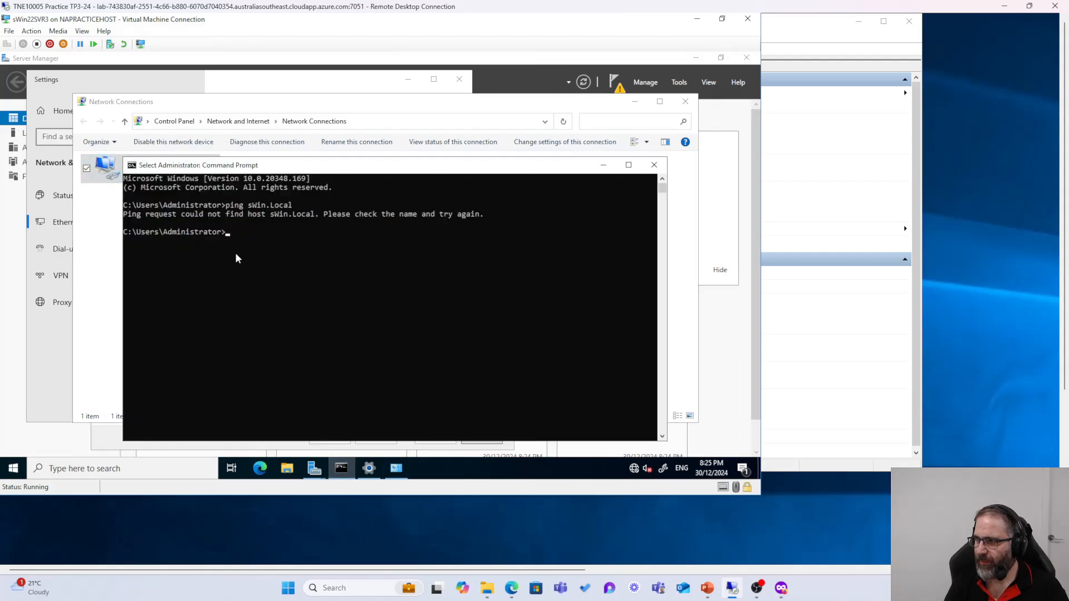
{"action": "key", "text": "Up"}
{"action": "key", "text": "Return"}
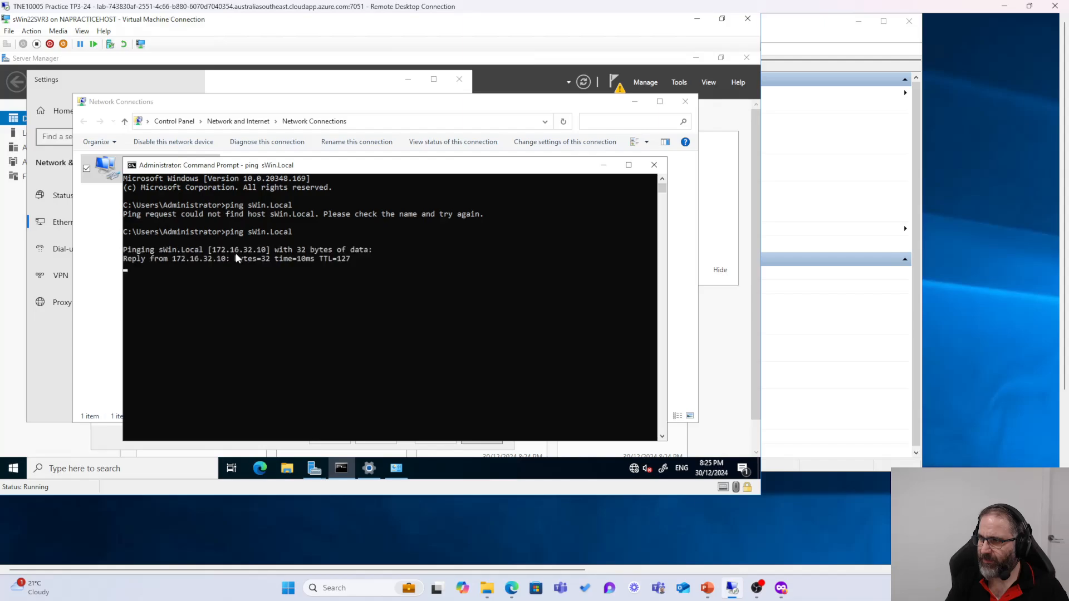
{"action": "left_click", "coordinate": [654, 165]}
{"action": "left_click", "coordinate": [685, 101]}
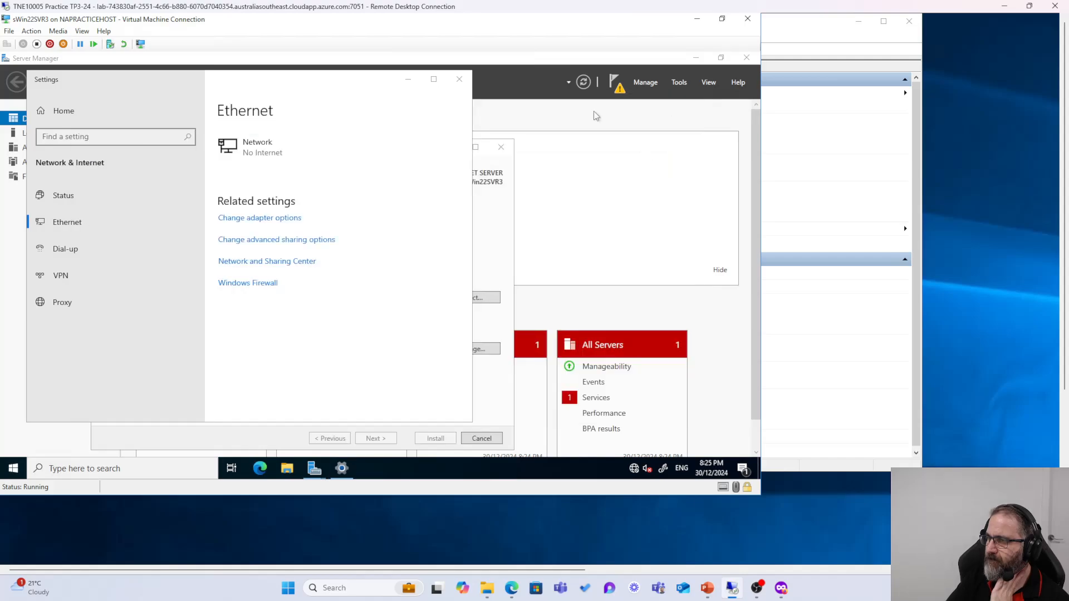
{"action": "left_click", "coordinate": [460, 79]}
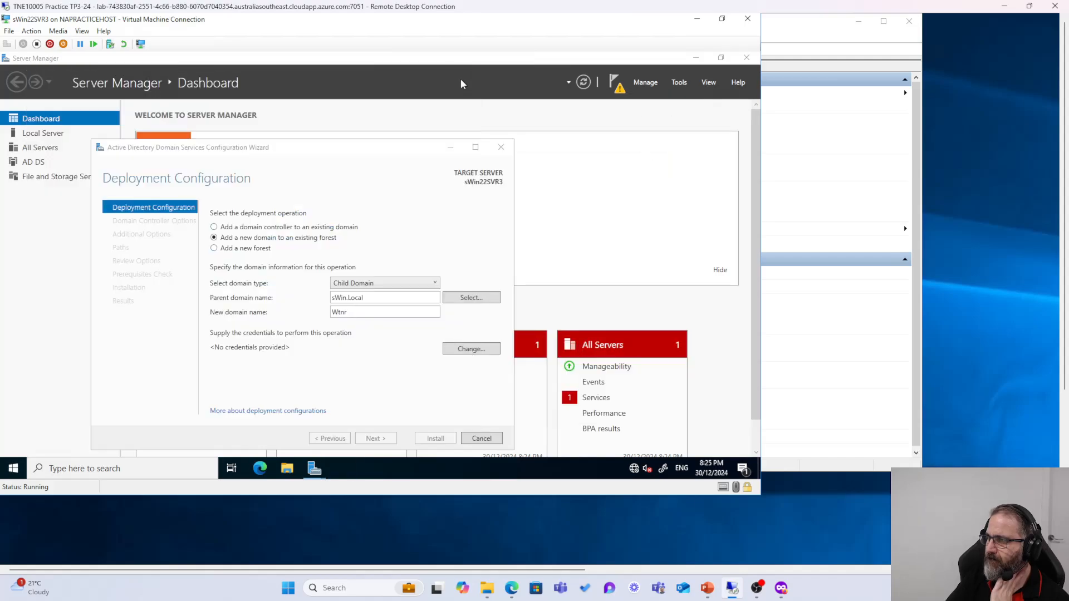
Step: Supply sWin.local\Administrator with its password as deployment credentials and continue to Domain Controller Options
{"action": "left_click", "coordinate": [460, 349]}
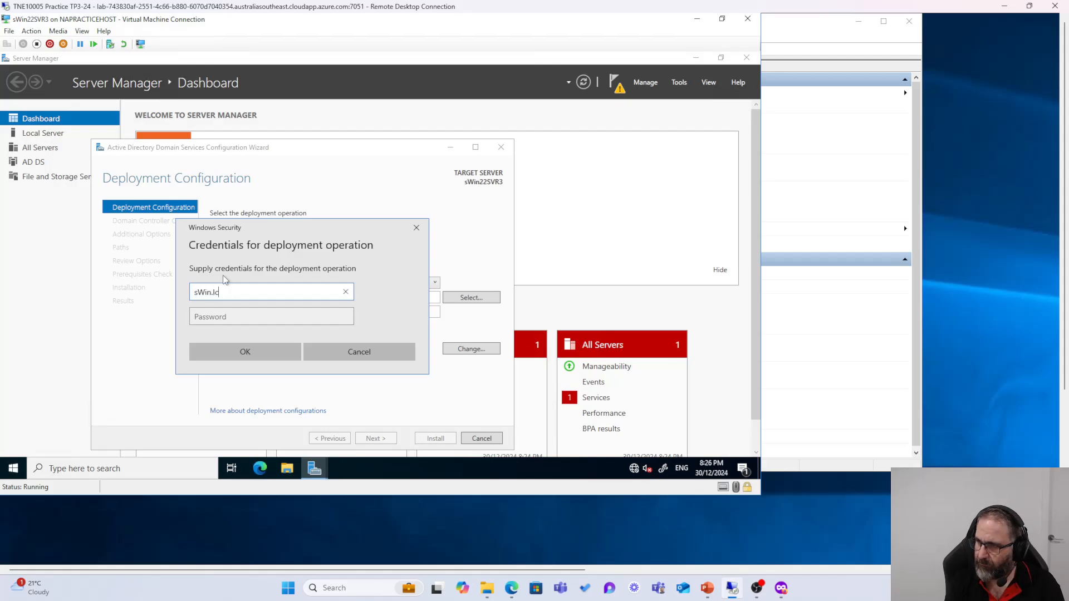
{"action": "type", "text": "sWin.local"}
{"action": "key", "text": "Tab"}
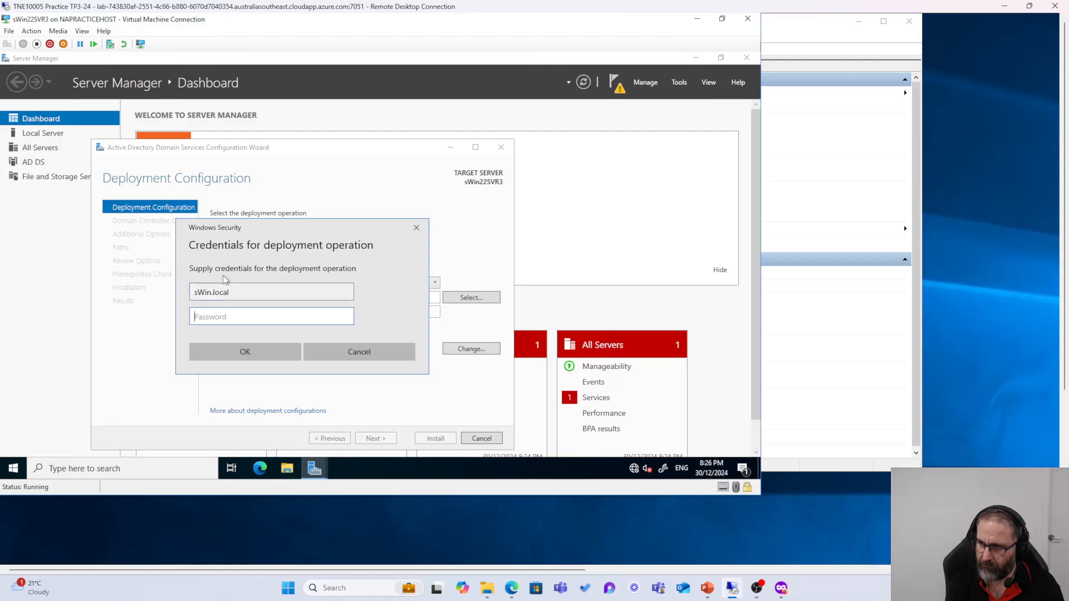
{"action": "key", "text": "shift+Tab"}
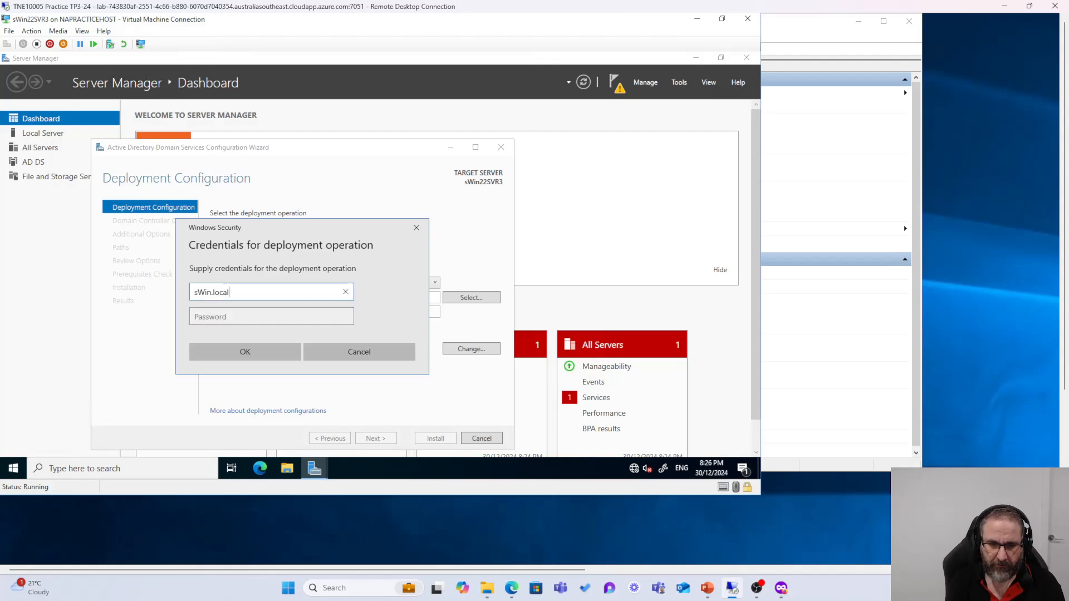
{"action": "type", "text": "\\Adm"}
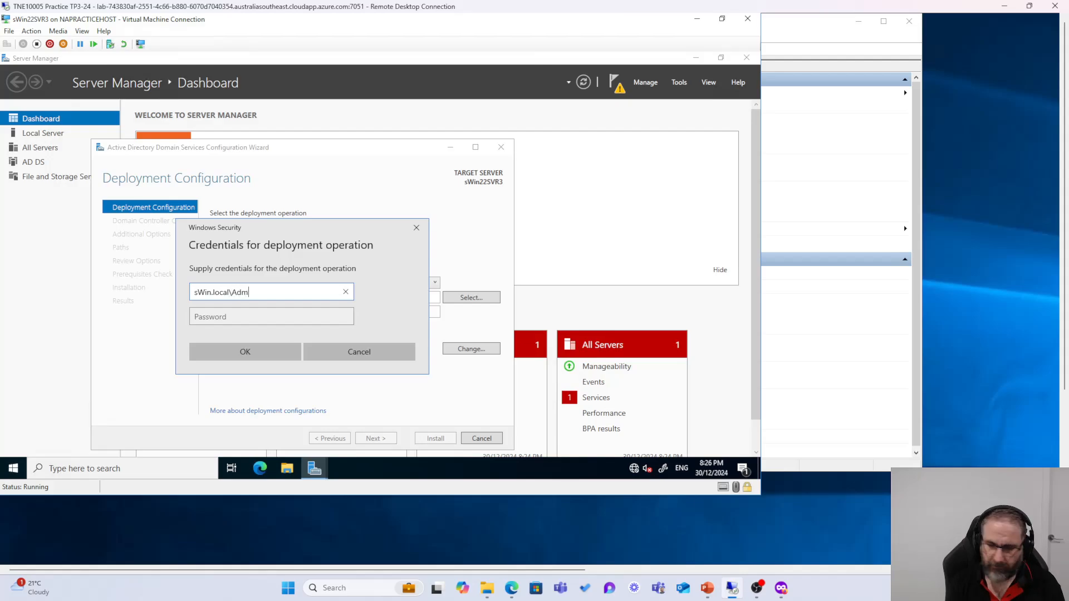
{"action": "type", "text": "inistrator"}
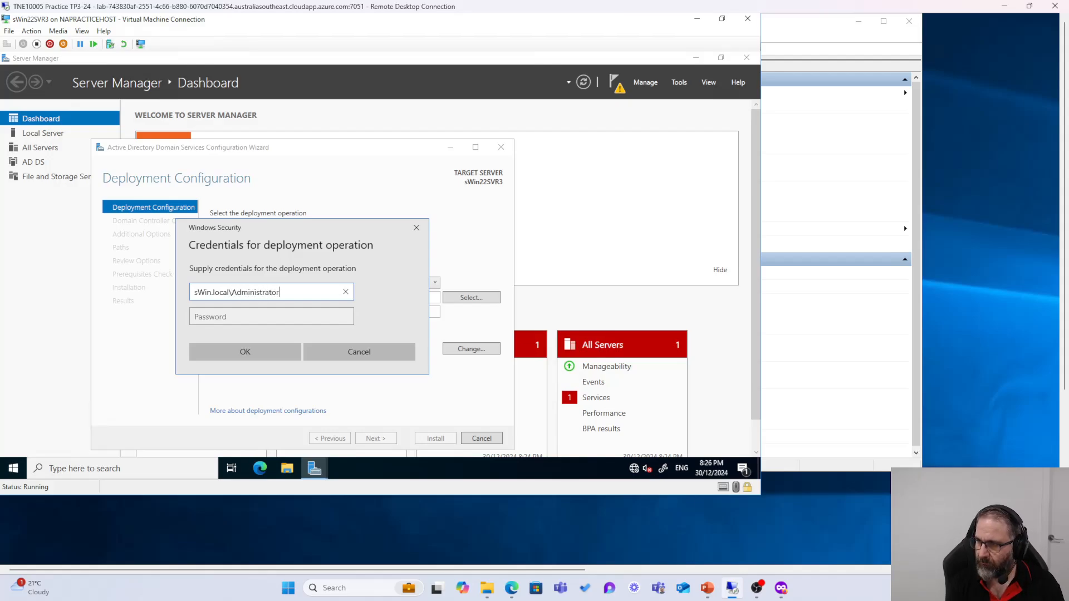
{"action": "key", "text": "Tab"}
{"action": "type", "text": "••"}
{"action": "key", "text": "BackSpace"}
{"action": "key", "text": "BackSpace"}
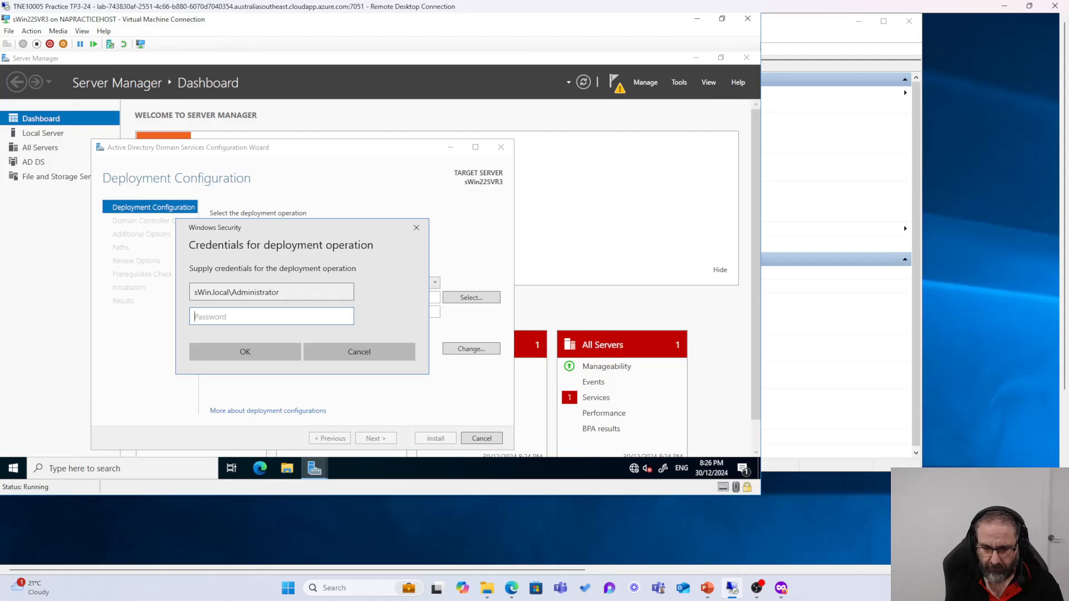
{"action": "type", "text": "••••••••"}
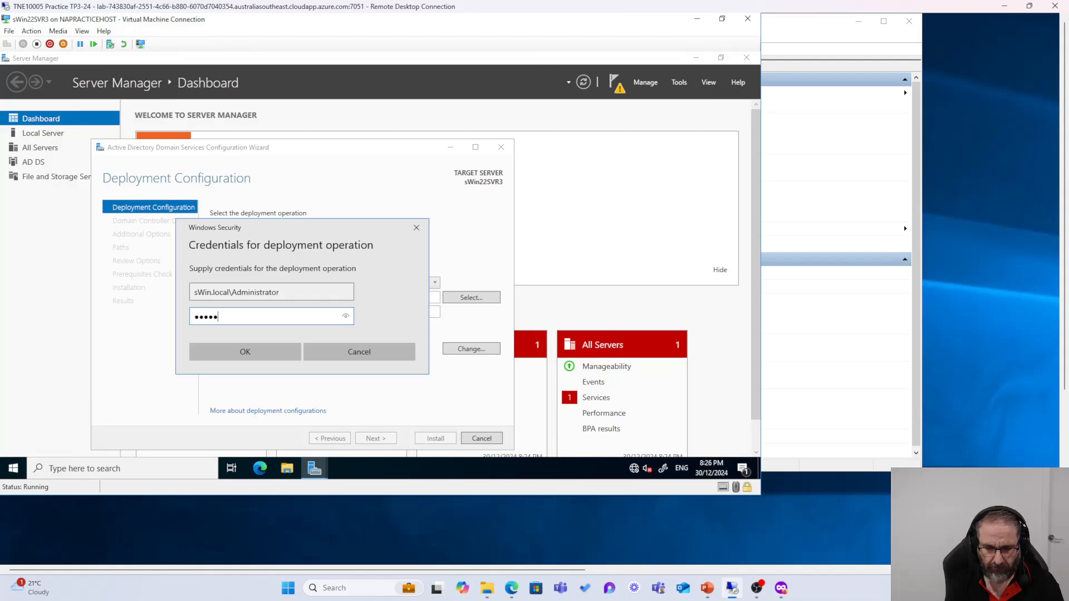
{"action": "left_click", "coordinate": [346, 316]}
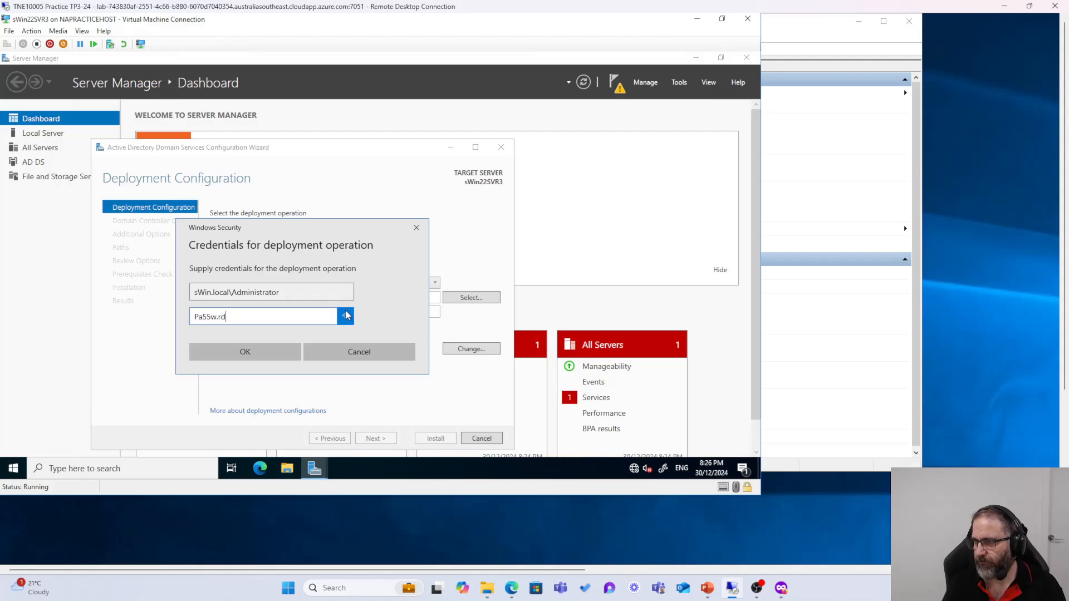
{"action": "left_click", "coordinate": [244, 353]}
{"action": "left_click", "coordinate": [376, 439]}
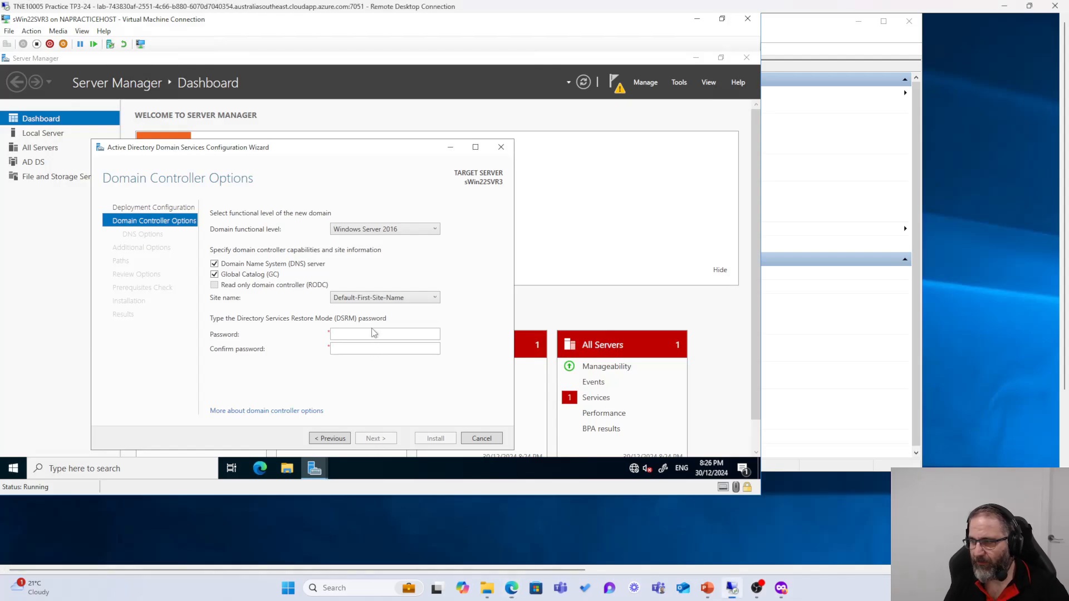
Step: Enter and confirm the DSRM password, then continue to DNS Options
{"action": "left_click", "coordinate": [376, 348]}
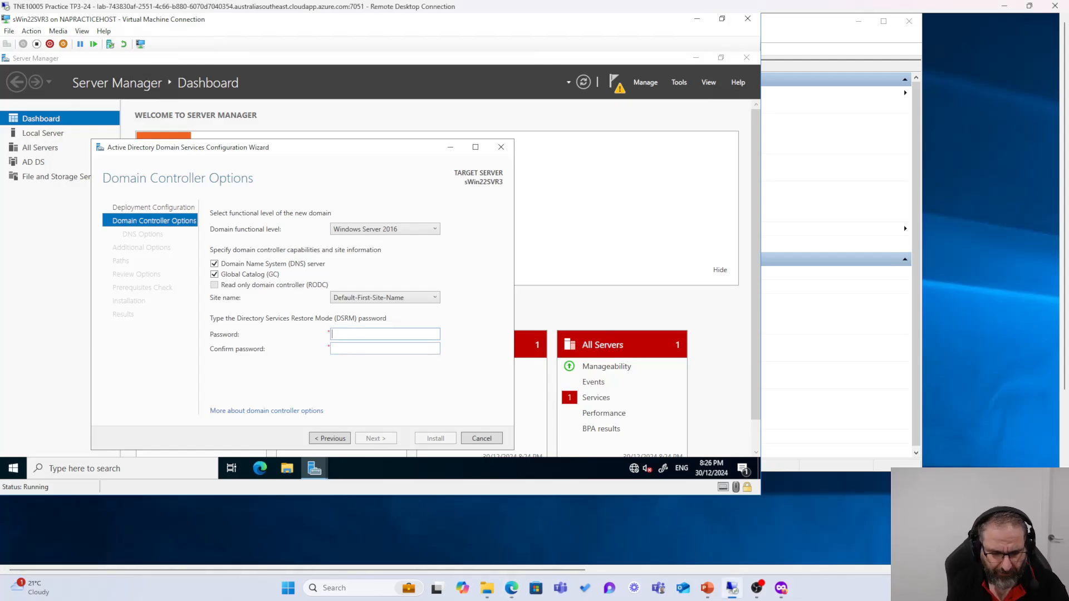
{"action": "type", "text": "••"}
{"action": "key", "text": "BackSpace"}
{"action": "key", "text": "BackSpace"}
{"action": "type", "text": "•••••••"}
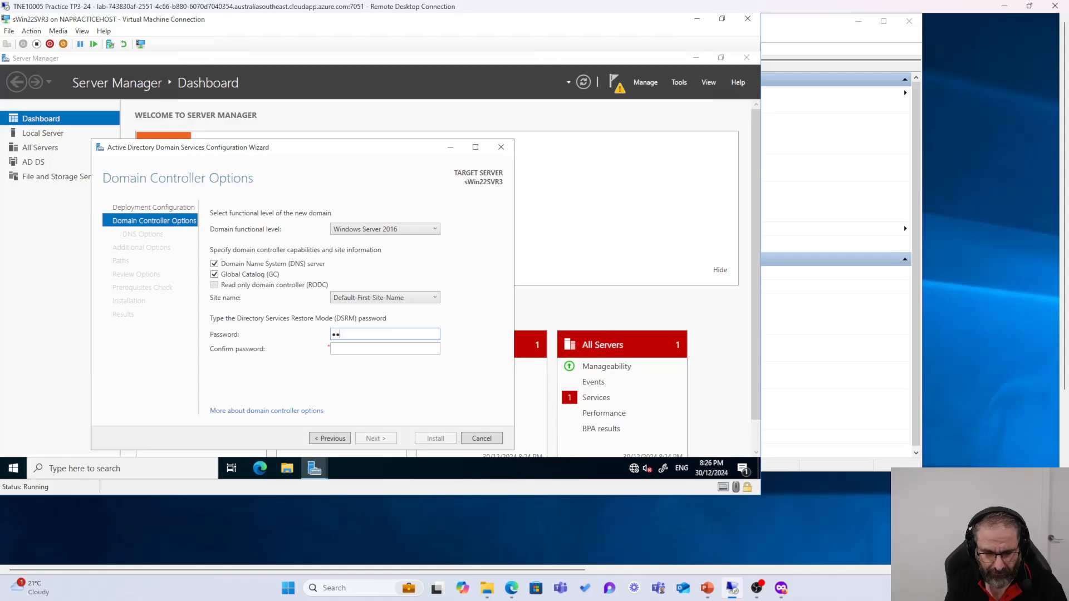
{"action": "type", "text": "•"}
{"action": "key", "text": "Tab"}
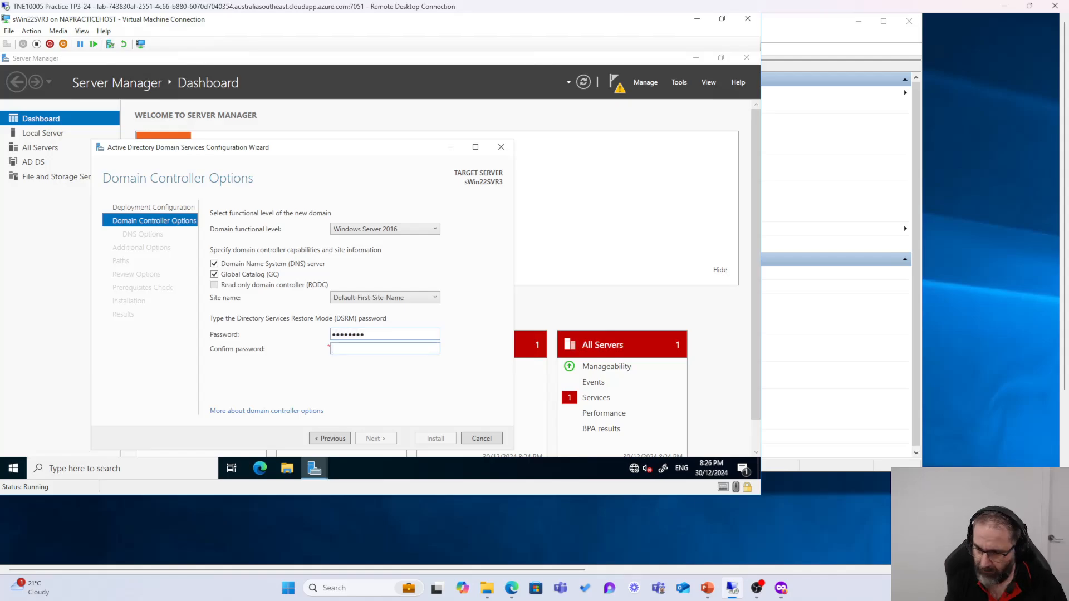
{"action": "type", "text": "••"}
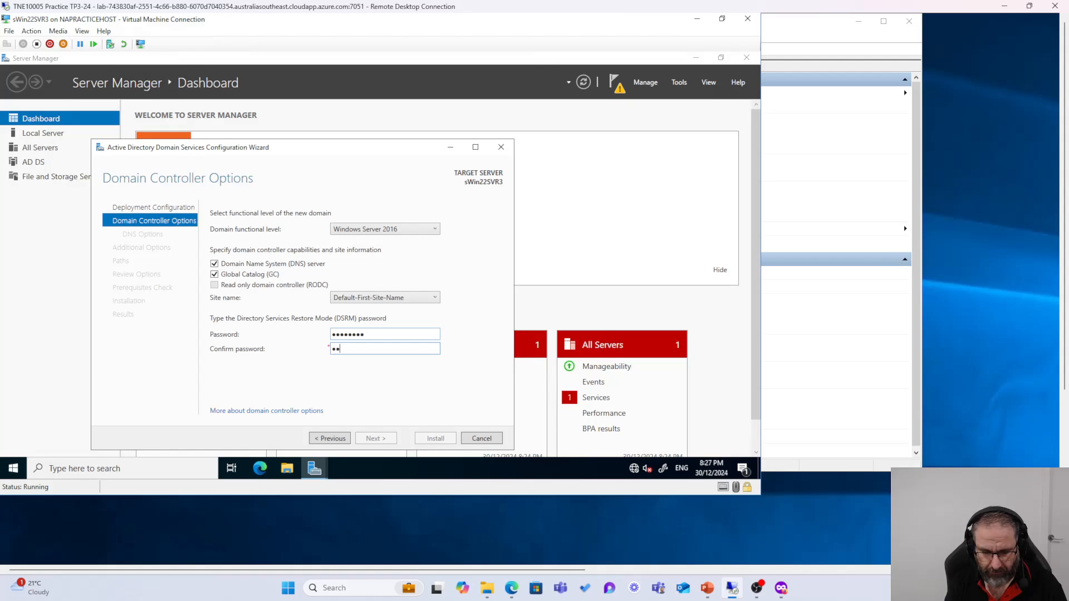
{"action": "type", "text": "••••••"}
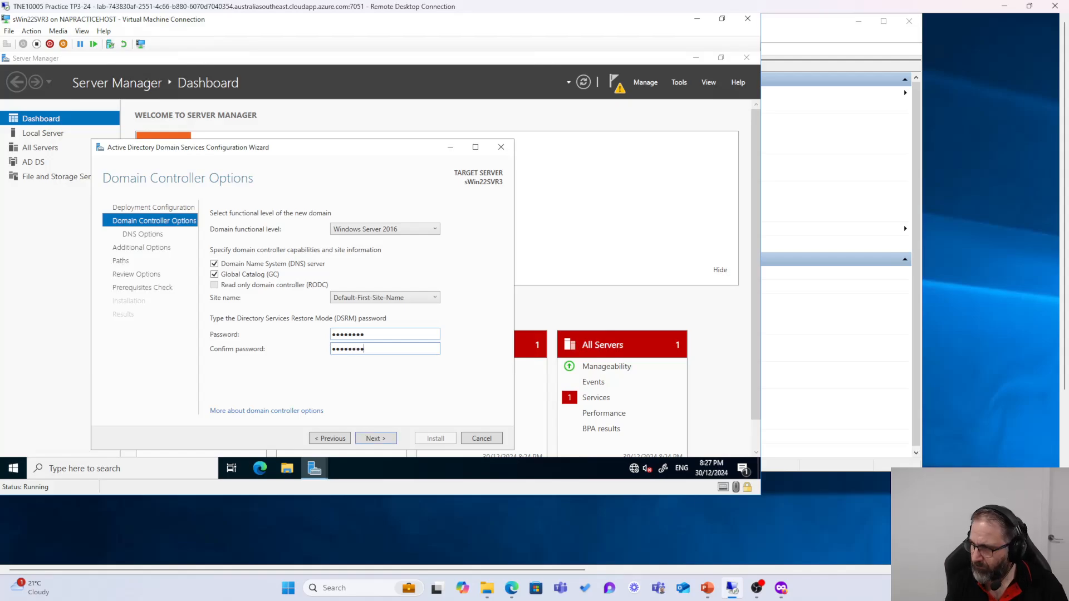
{"action": "left_click", "coordinate": [374, 437]}
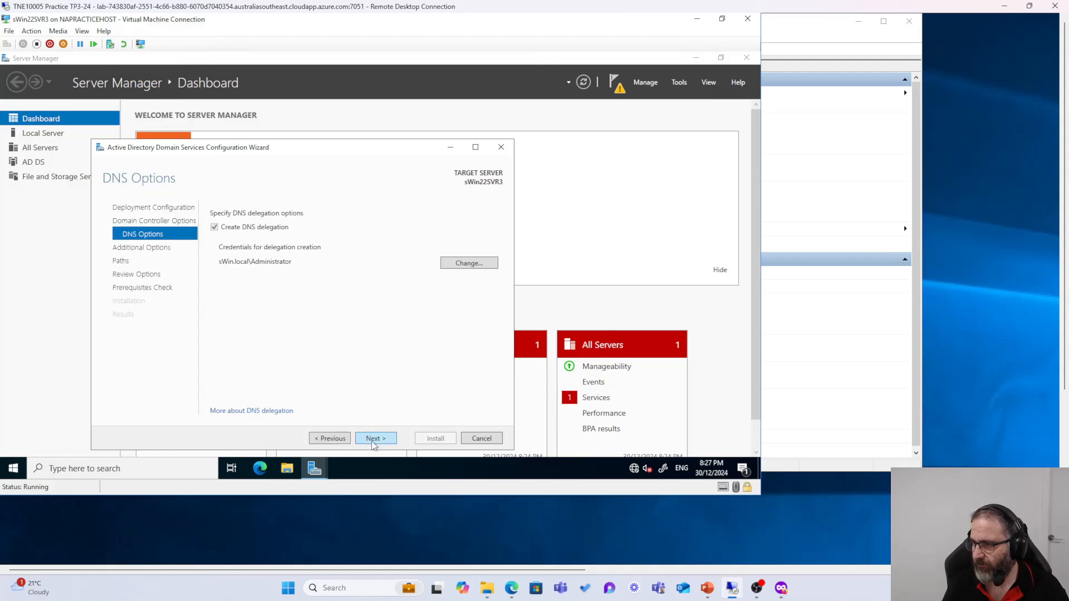
Step: Keep DNS delegation, NetBIOS name WTNR and default paths, and run the prerequisites check
{"action": "left_click", "coordinate": [373, 439]}
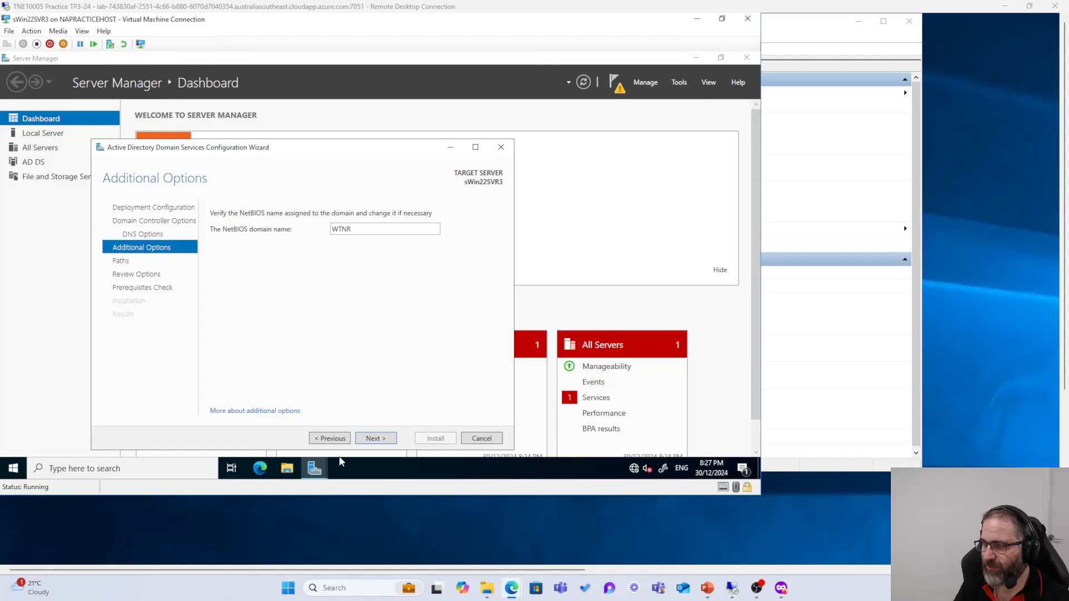
{"action": "left_click", "coordinate": [382, 438]}
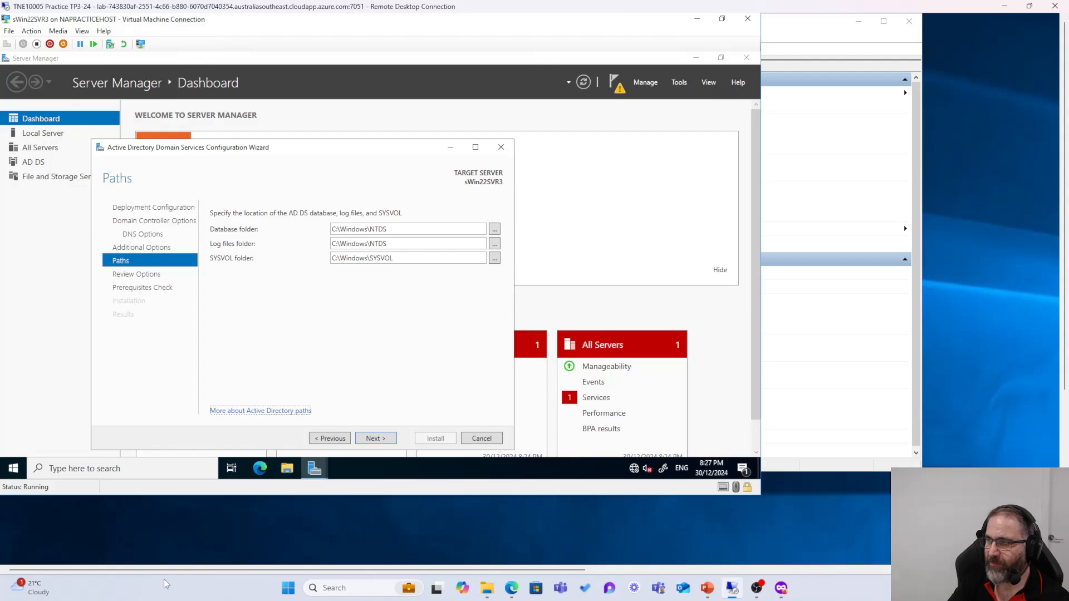
{"action": "left_click", "coordinate": [359, 440]}
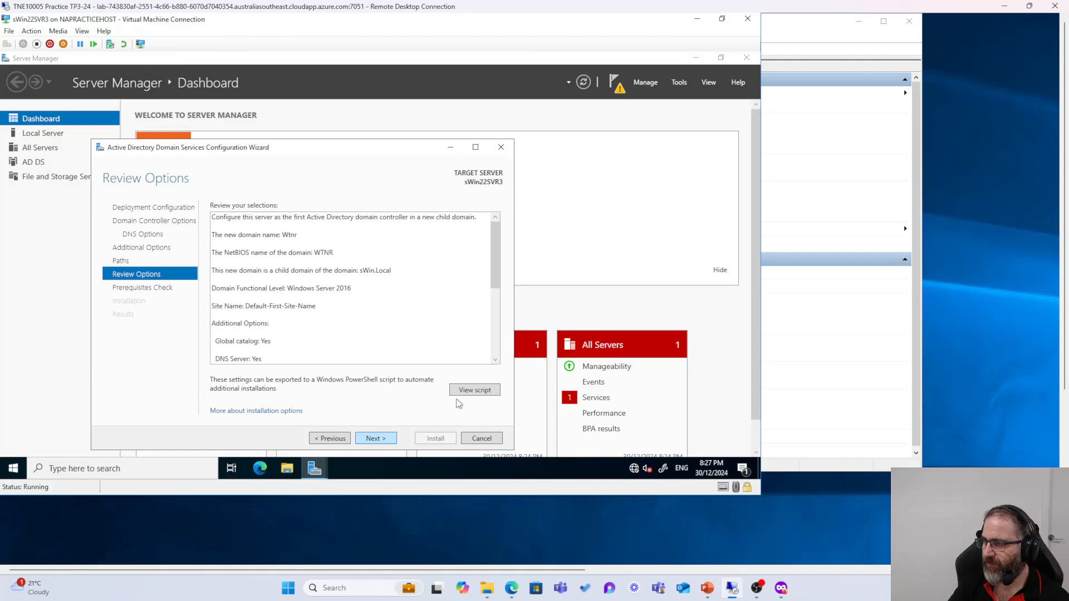
{"action": "left_click", "coordinate": [372, 440]}
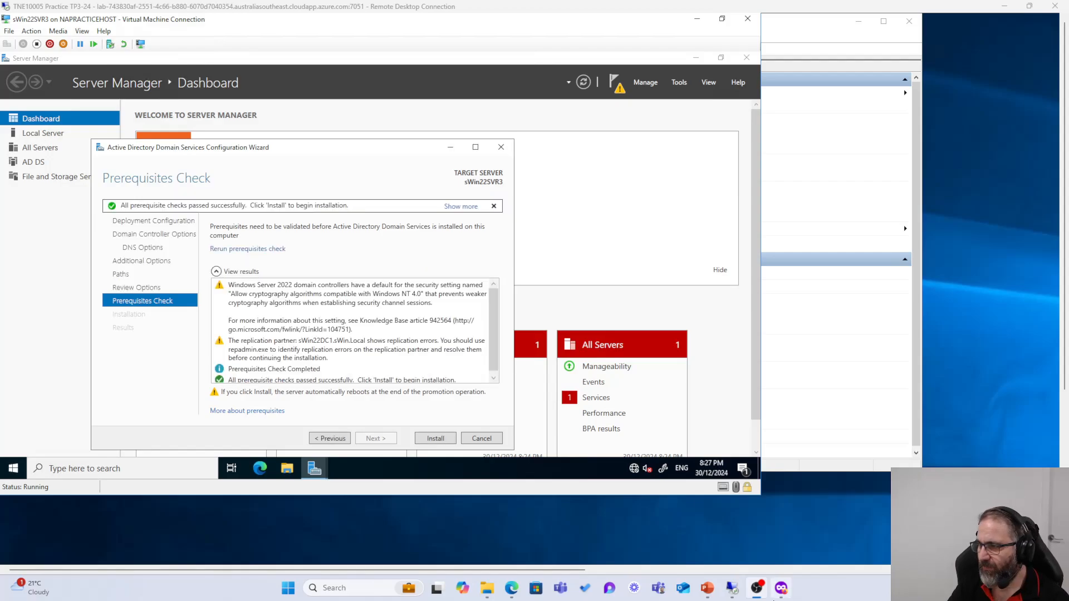
Step: Start the sWin22SVR3 domain controller promotion, which fails with an FSMO replication error, then minimize the console
{"action": "left_click", "coordinate": [442, 442]}
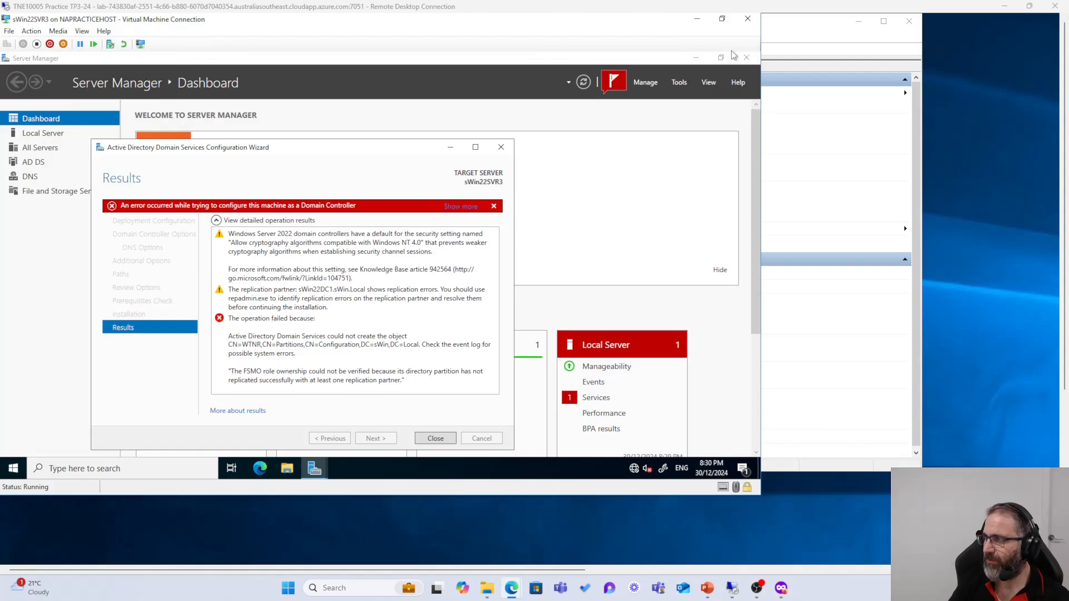
{"action": "left_click", "coordinate": [698, 19]}
Step: Connect to the sWin22DC1 console and sign in with the domain administrator password
{"action": "double_click", "coordinate": [260, 150]}
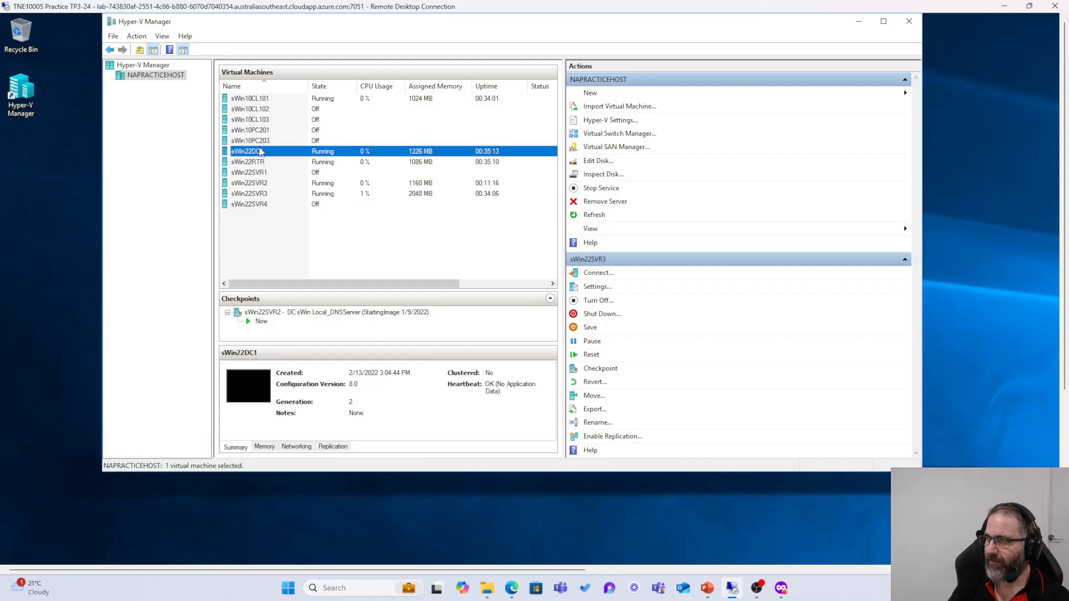
{"action": "left_click", "coordinate": [318, 242]}
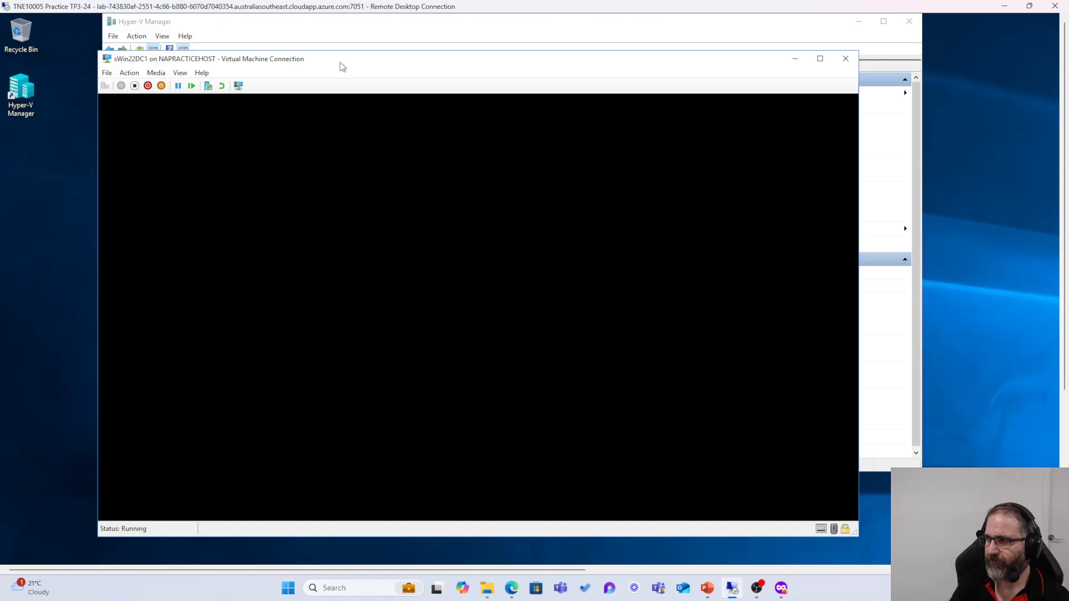
{"action": "left_click_drag", "start_coordinate": [336, 63], "coordinate": [318, 34]}
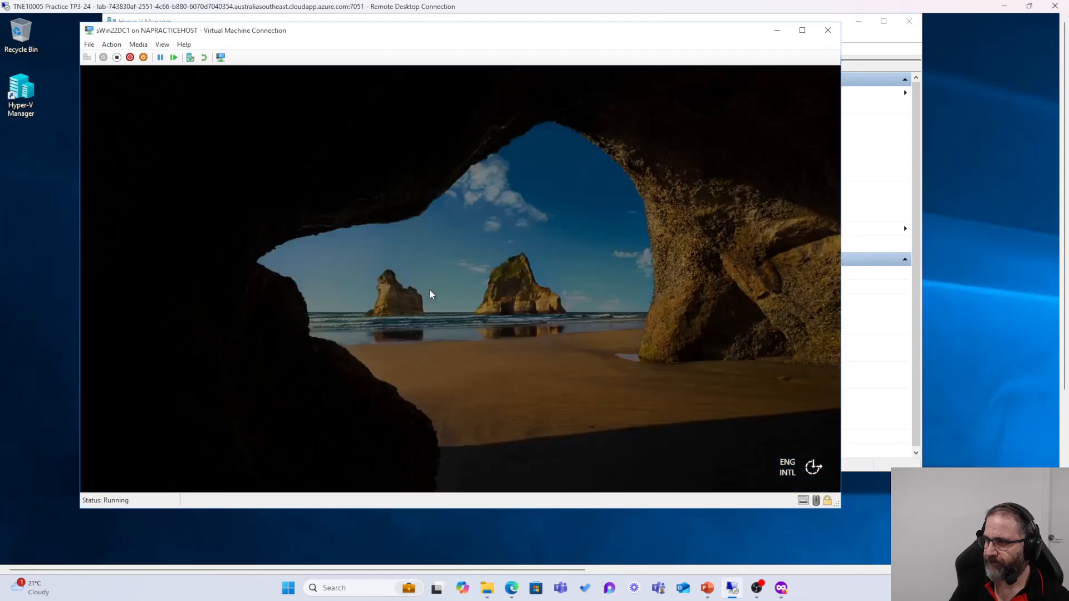
{"action": "left_click", "coordinate": [433, 289]}
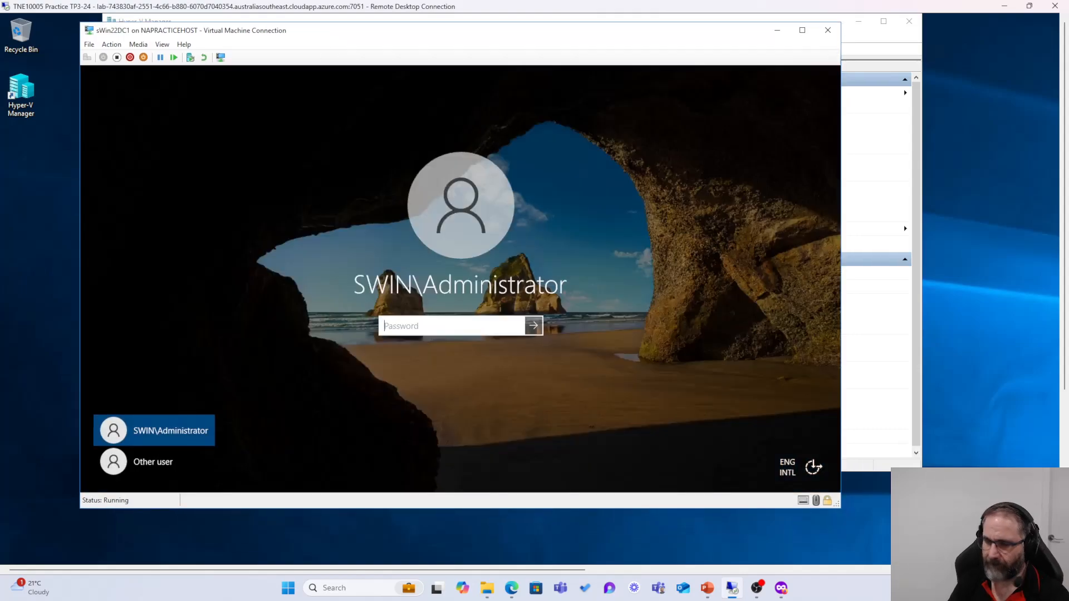
{"action": "type", "text": "•••••••••"}
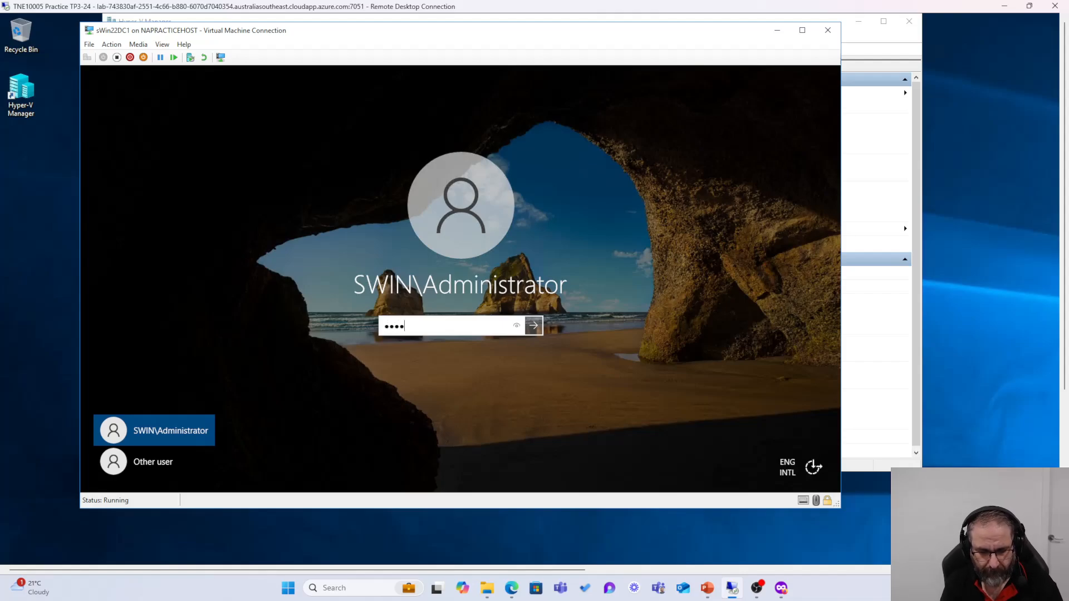
{"action": "key", "text": "Return"}
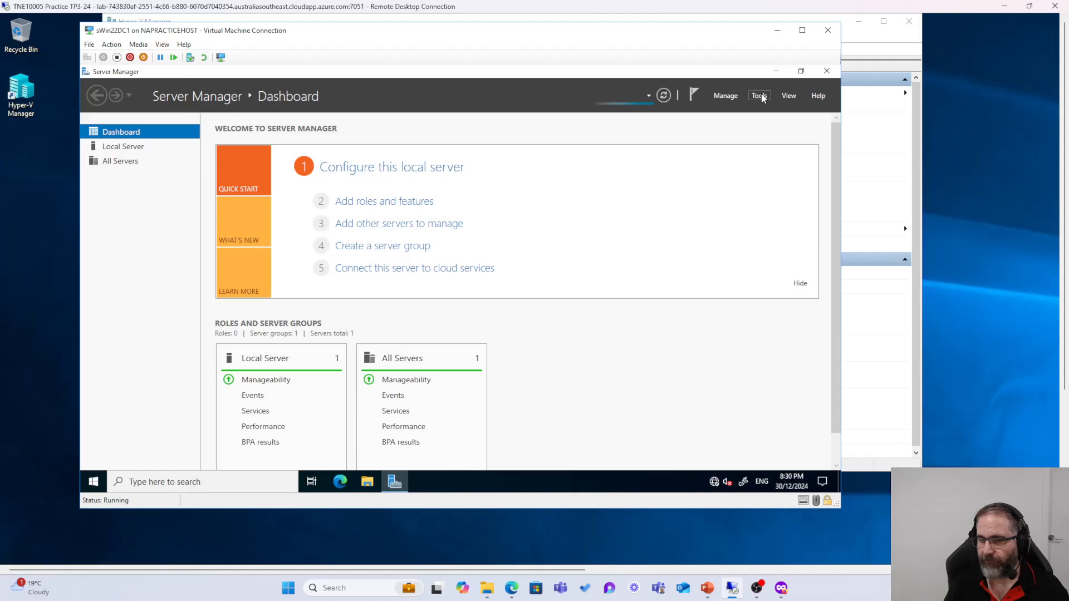
Step: Open Active Directory Domains and Trusts and expand sWin.Local to confirm the Srwk.sWin.Local child domain
{"action": "left_click", "coordinate": [761, 96]}
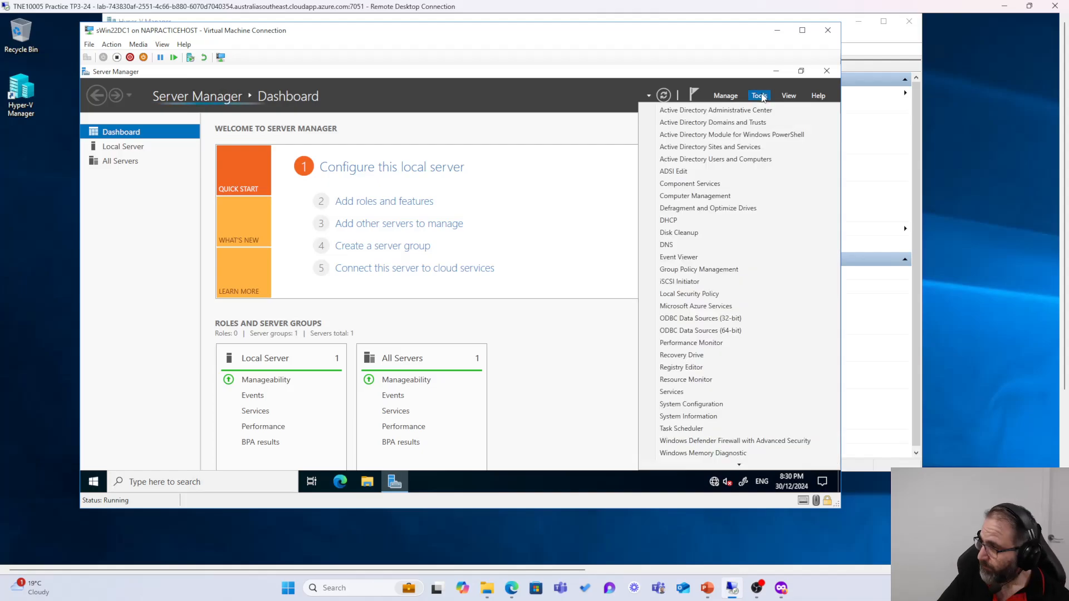
{"action": "left_click", "coordinate": [725, 123]}
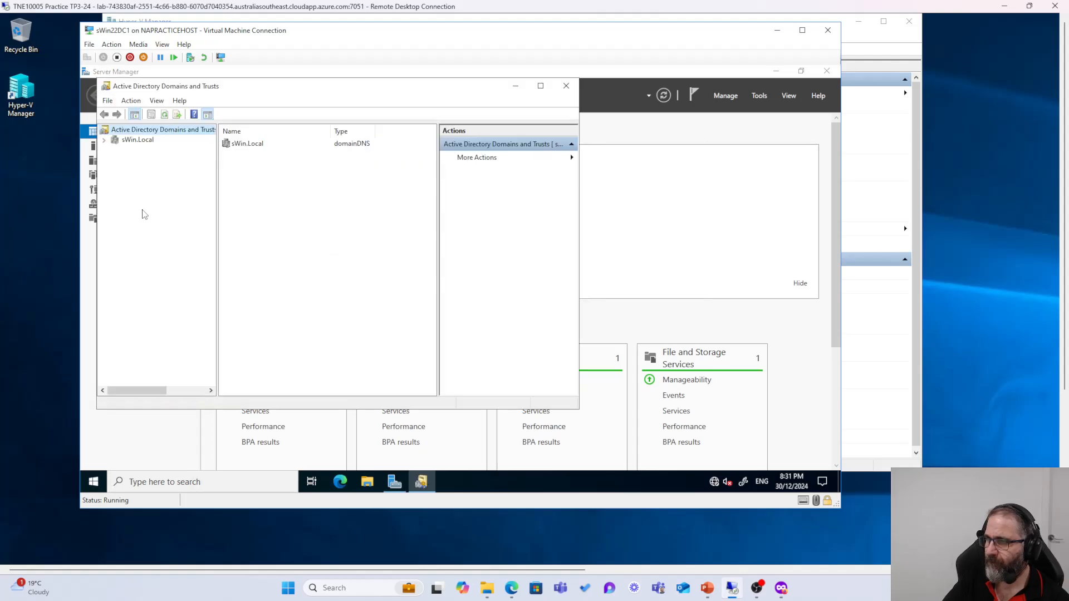
{"action": "left_click", "coordinate": [104, 141]}
{"action": "left_click", "coordinate": [105, 140]}
{"action": "left_click", "coordinate": [106, 141]}
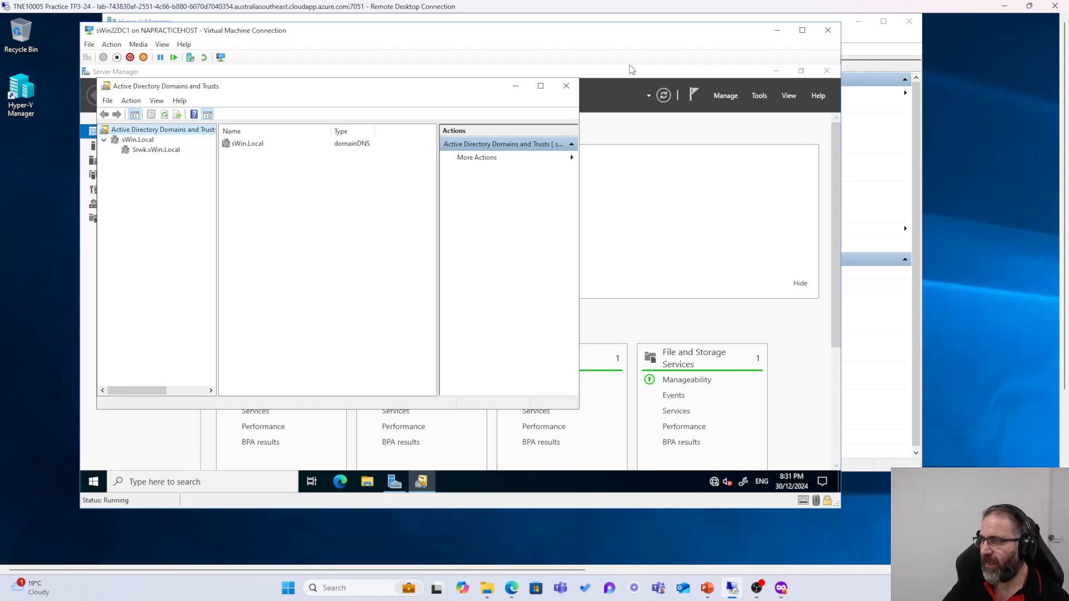
Step: Close Domains and Trusts and launch Active Directory Sites and Services
{"action": "left_click", "coordinate": [566, 85]}
{"action": "left_click", "coordinate": [760, 95]}
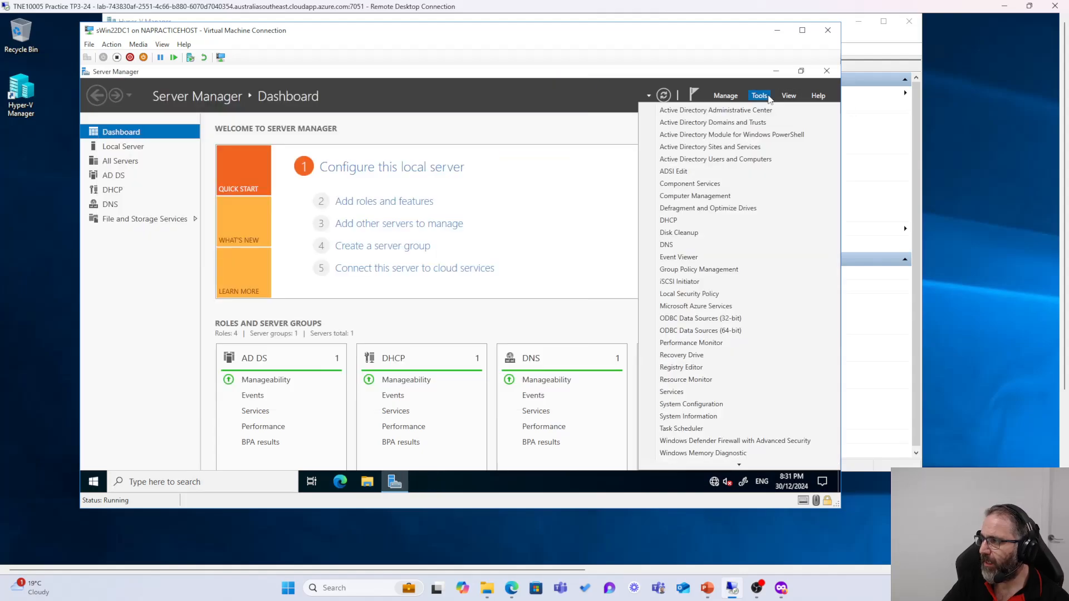
{"action": "left_click", "coordinate": [730, 148]}
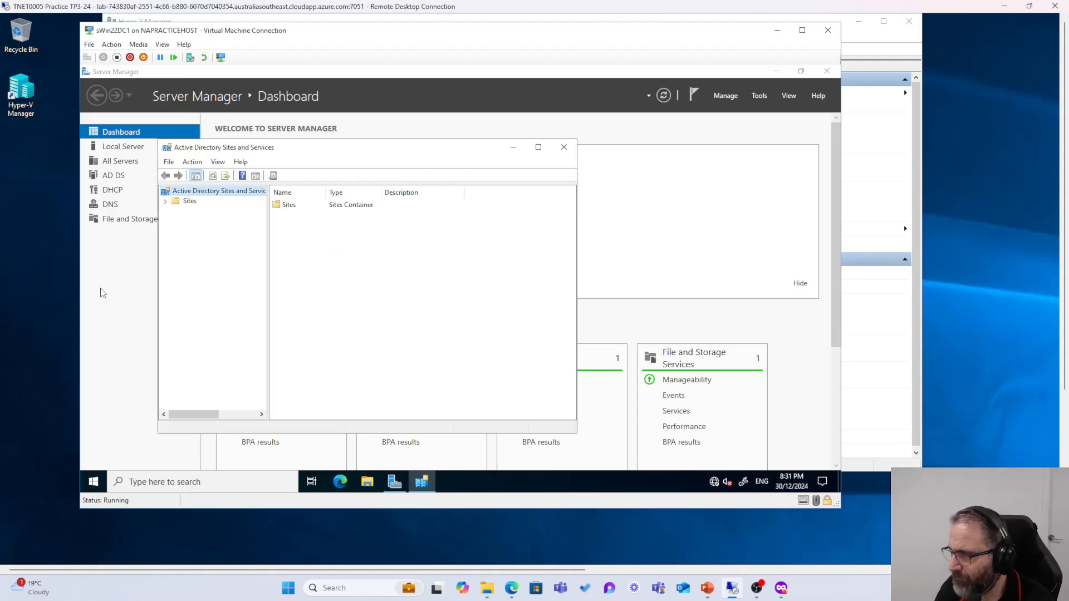
Step: Under Default-First-Site-Name, replicate SWIN22DC1's connection from SWIN22SVR2 now
{"action": "left_click", "coordinate": [164, 201]}
{"action": "left_click", "coordinate": [176, 231]}
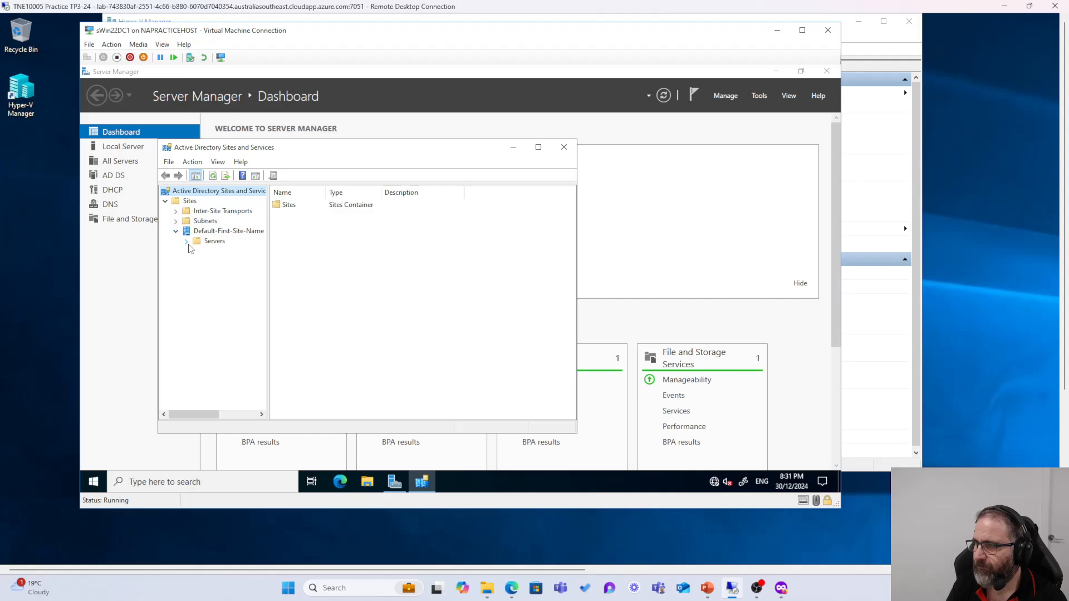
{"action": "left_click", "coordinate": [186, 241]}
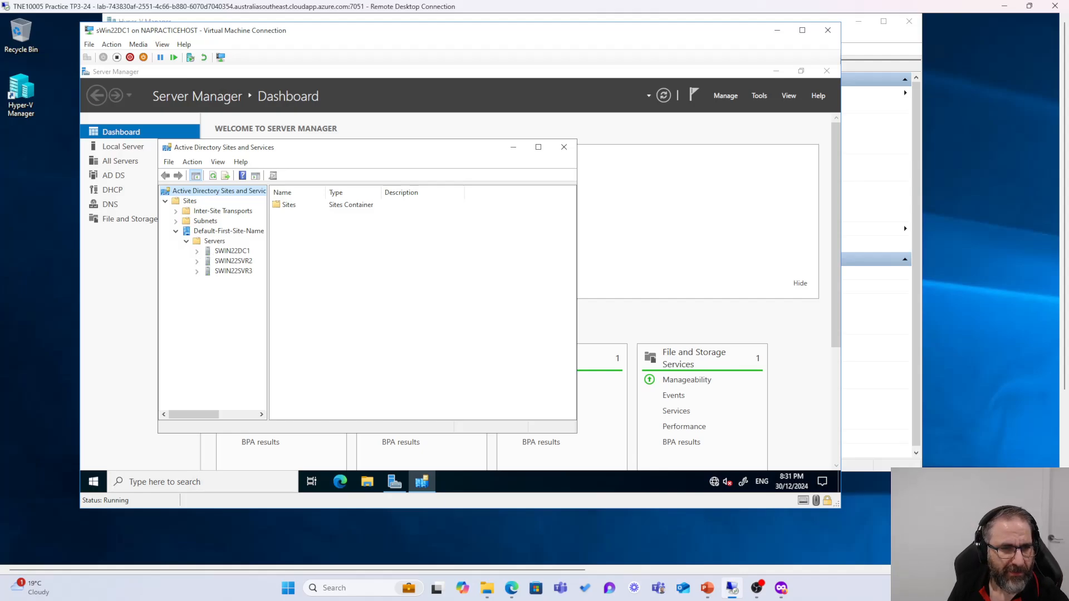
{"action": "left_click", "coordinate": [204, 252]}
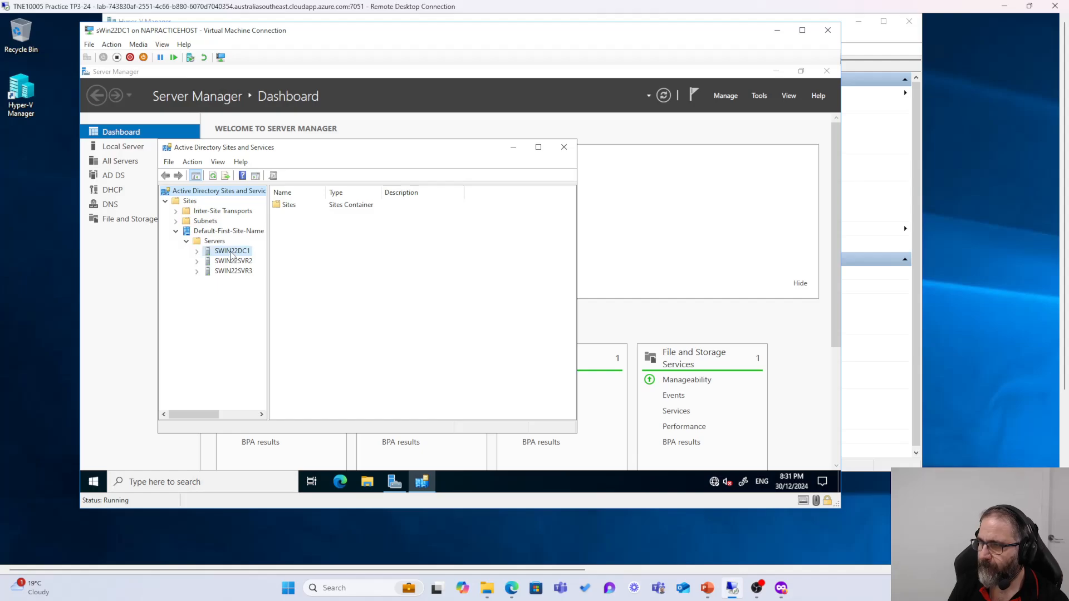
{"action": "left_click", "coordinate": [197, 252]}
{"action": "left_click", "coordinate": [245, 260]}
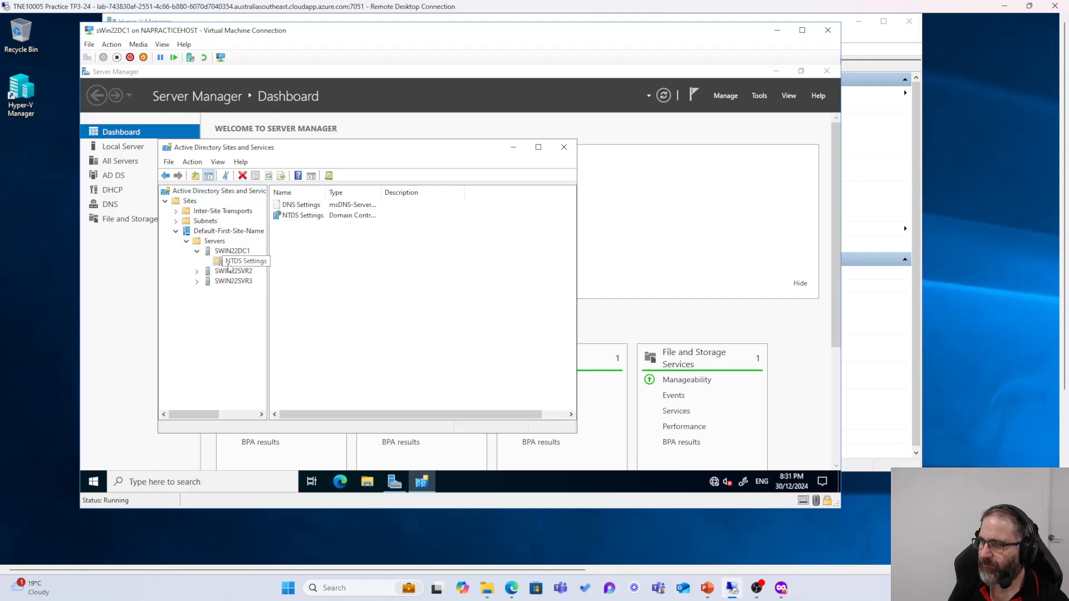
{"action": "right_click", "coordinate": [306, 207]}
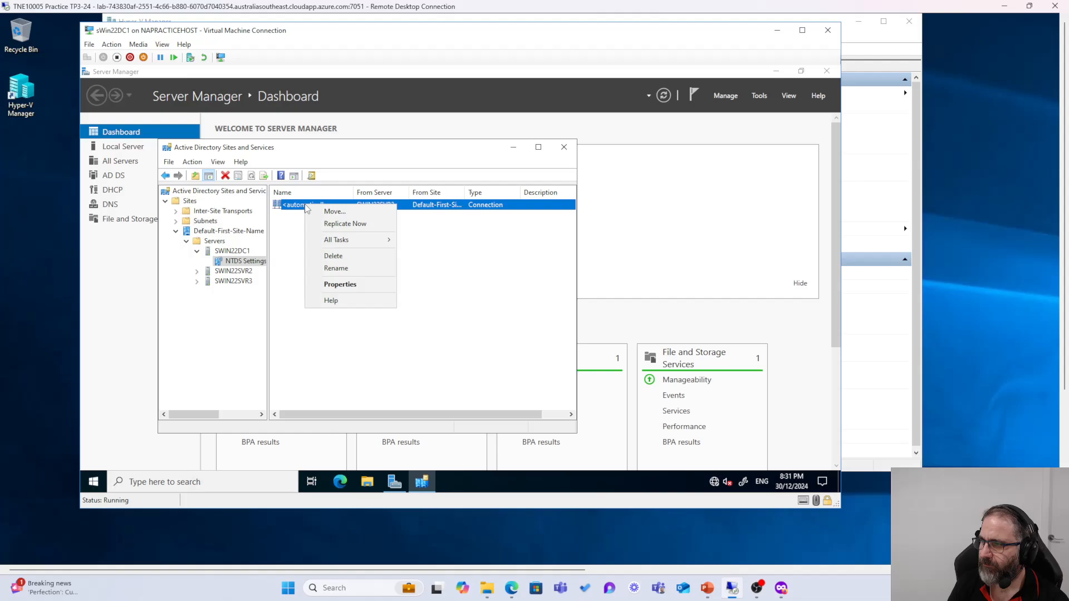
{"action": "left_click", "coordinate": [334, 223]}
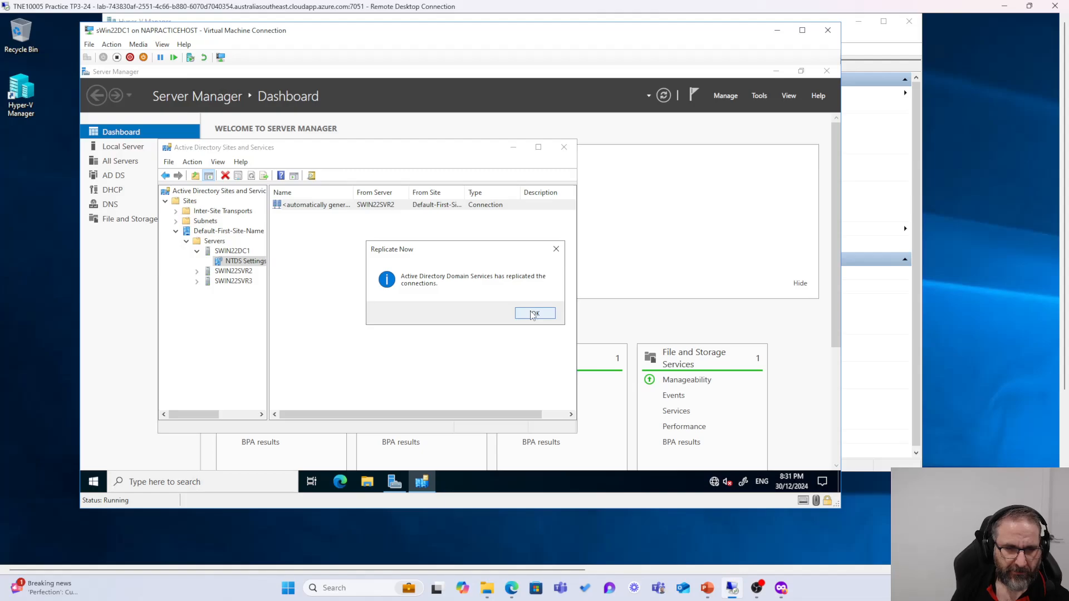
{"action": "left_click", "coordinate": [534, 314]}
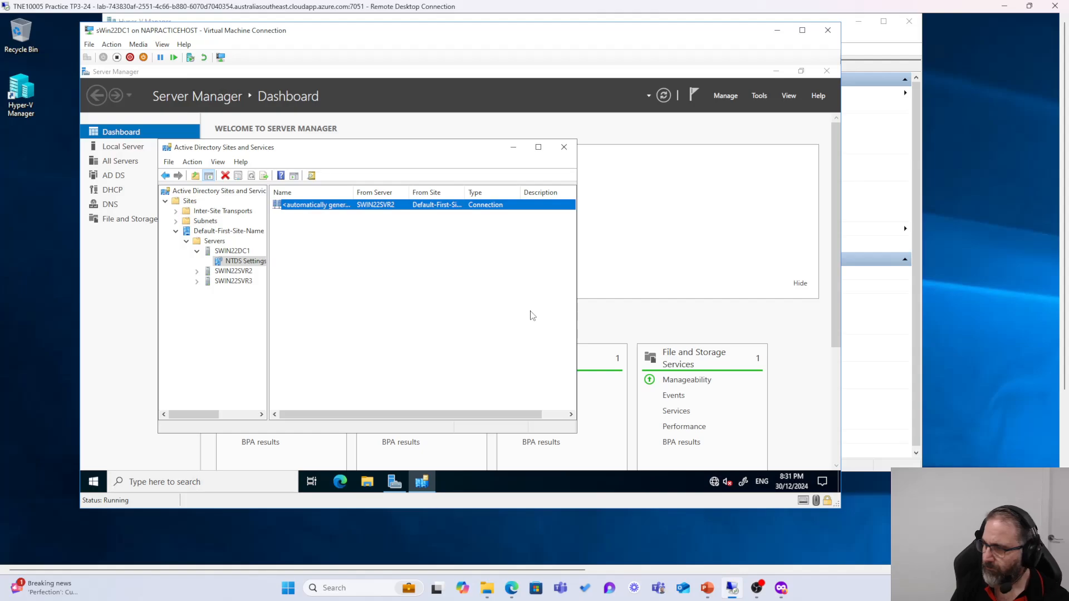
Step: Replicate SWIN22SVR2's connection from SWIN22DC1 now
{"action": "left_click", "coordinate": [196, 272]}
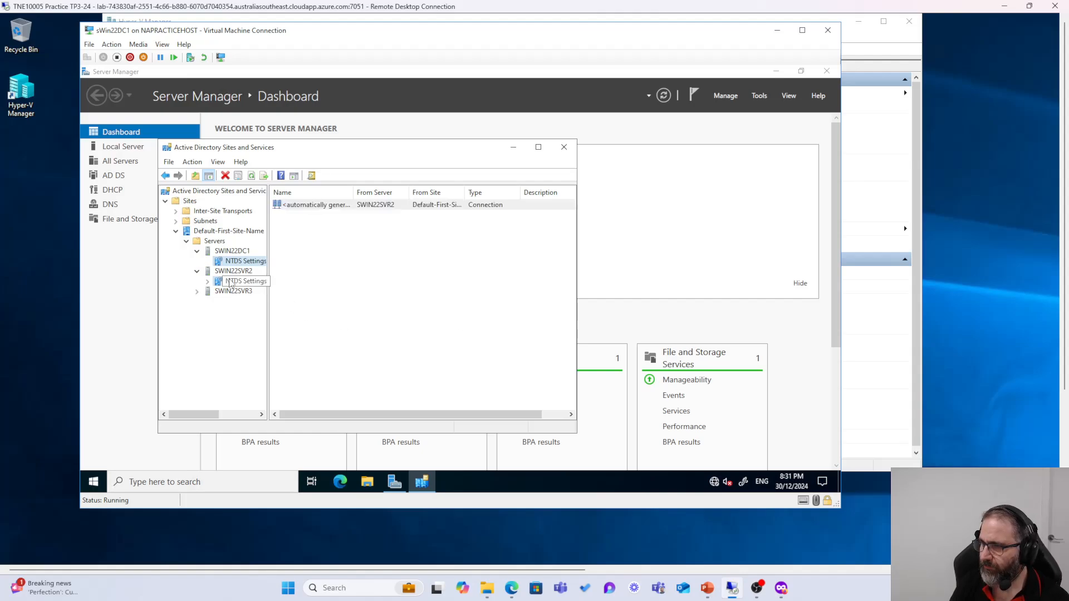
{"action": "left_click", "coordinate": [239, 281]}
{"action": "left_click", "coordinate": [315, 205]}
{"action": "right_click", "coordinate": [315, 205]}
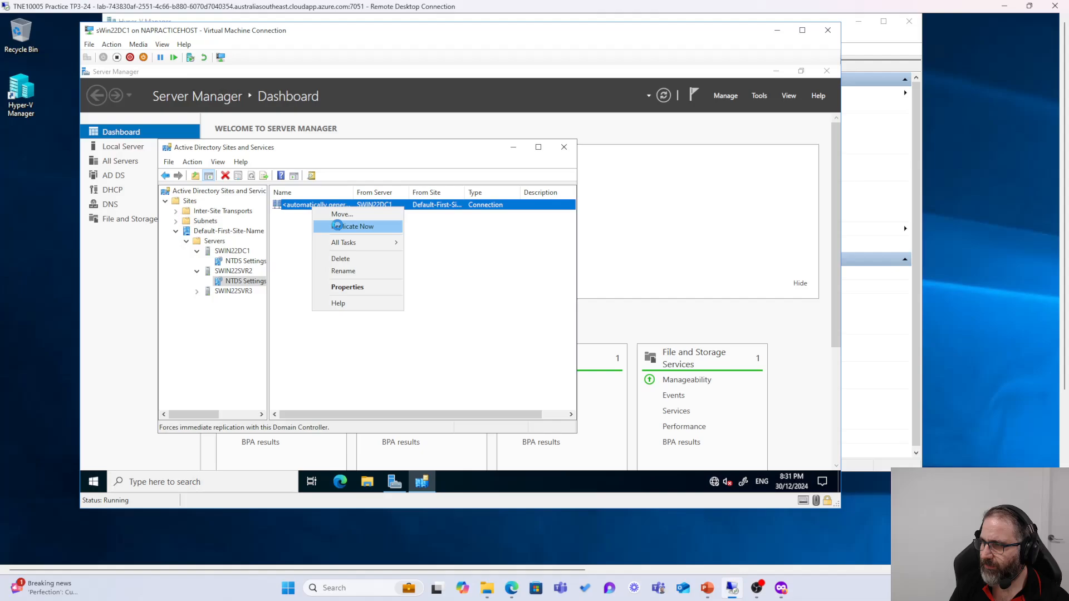
{"action": "left_click", "coordinate": [340, 228]}
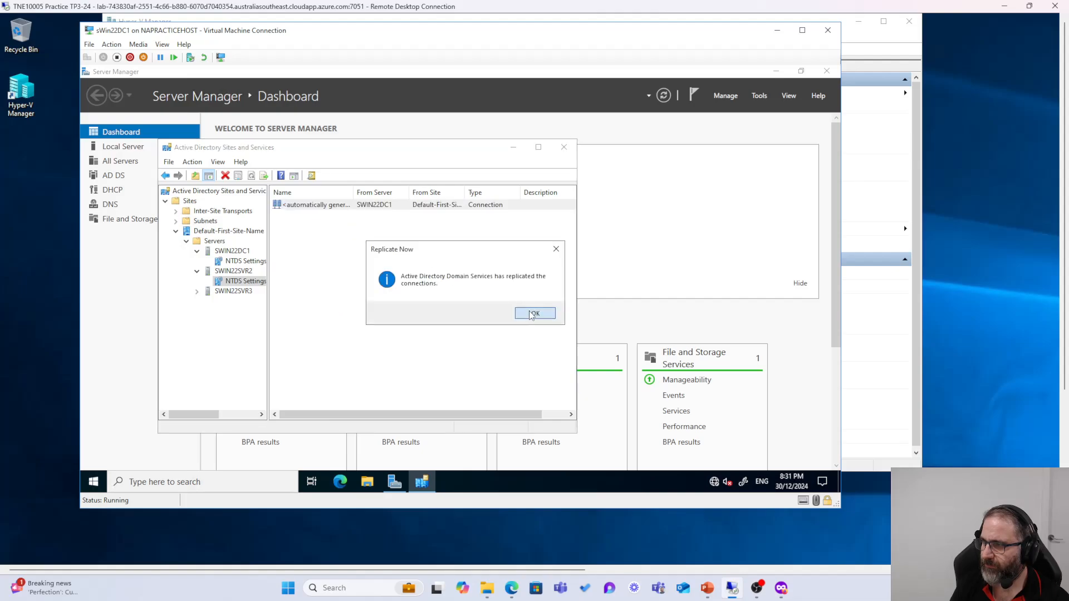
{"action": "left_click", "coordinate": [535, 313]}
Step: Check that SWIN22SVR3 has no NTDS Settings, then minimize the sWin22DC1 console
{"action": "left_click", "coordinate": [197, 292]}
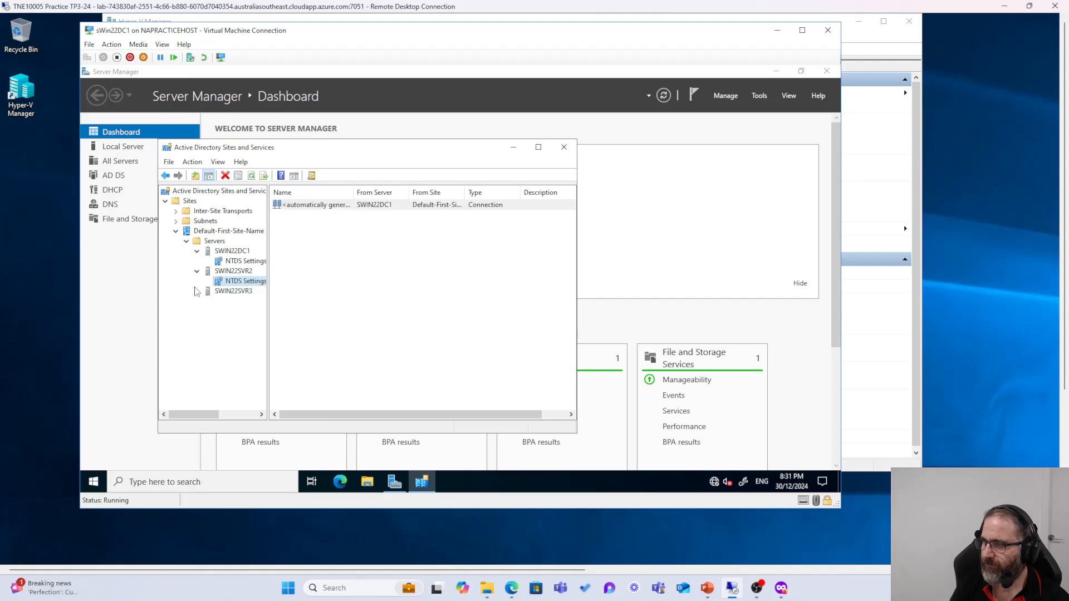
{"action": "left_click", "coordinate": [232, 293]}
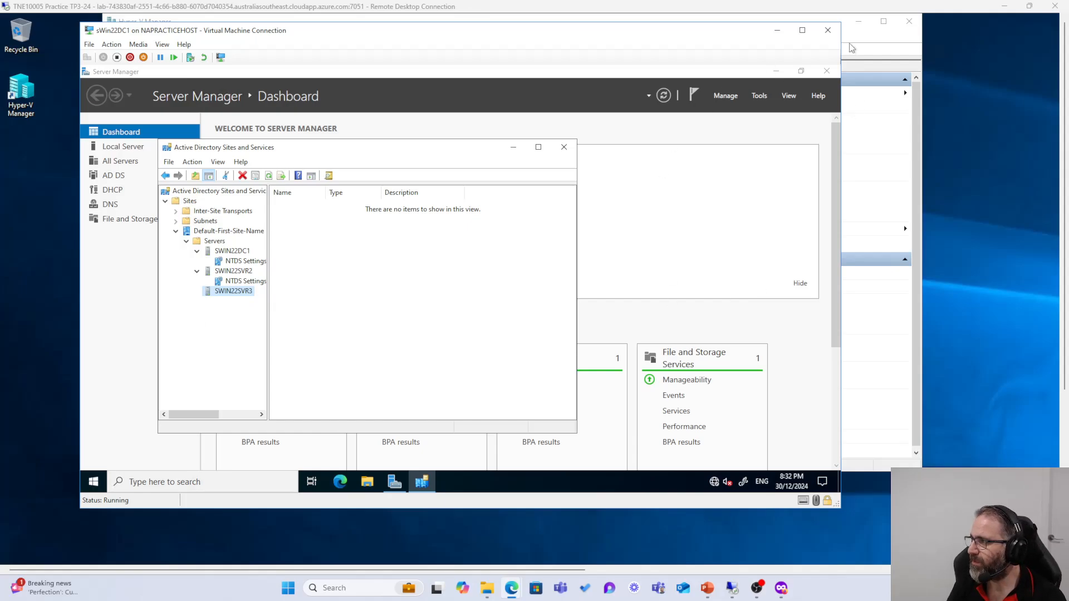
{"action": "left_click", "coordinate": [778, 32]}
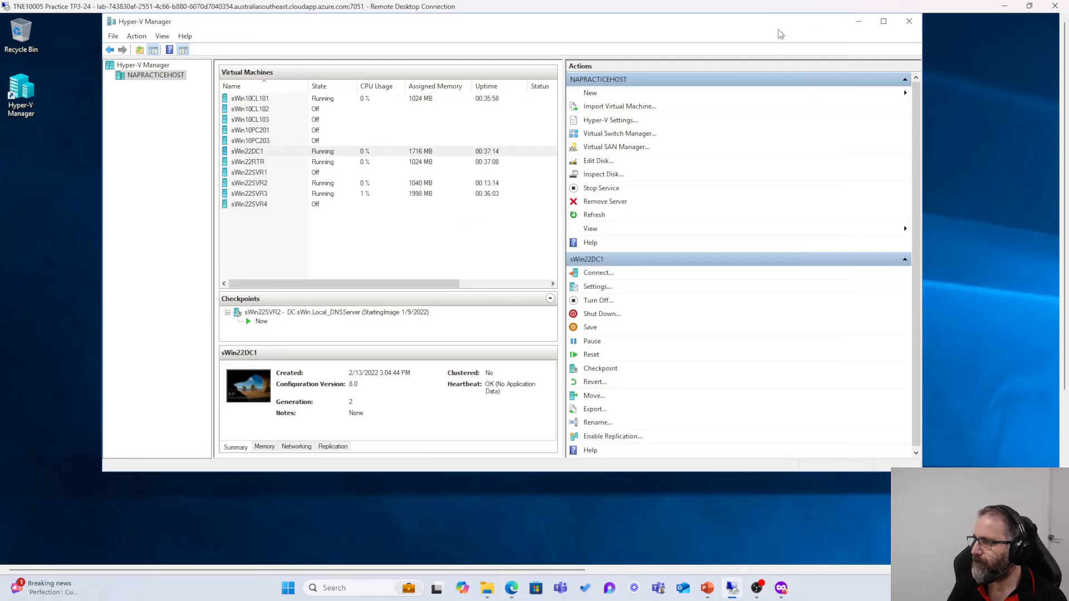
Step: On sWin22SVR3, restart the promotion as a new domain in an existing forest and select the parent domain
{"action": "double_click", "coordinate": [260, 195]}
{"action": "left_click", "coordinate": [435, 439]}
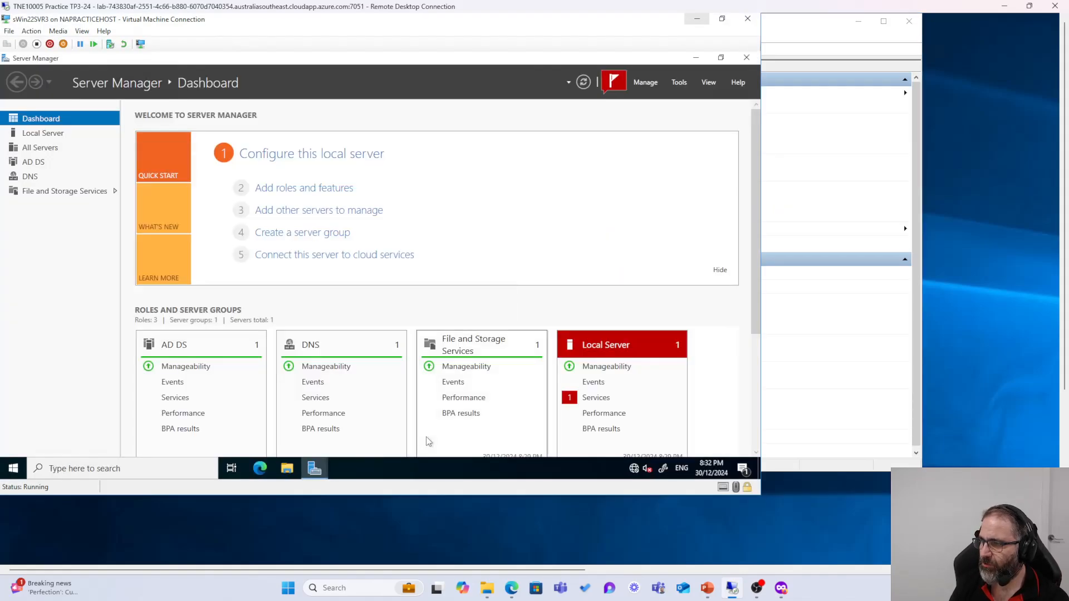
{"action": "left_click", "coordinate": [617, 82]}
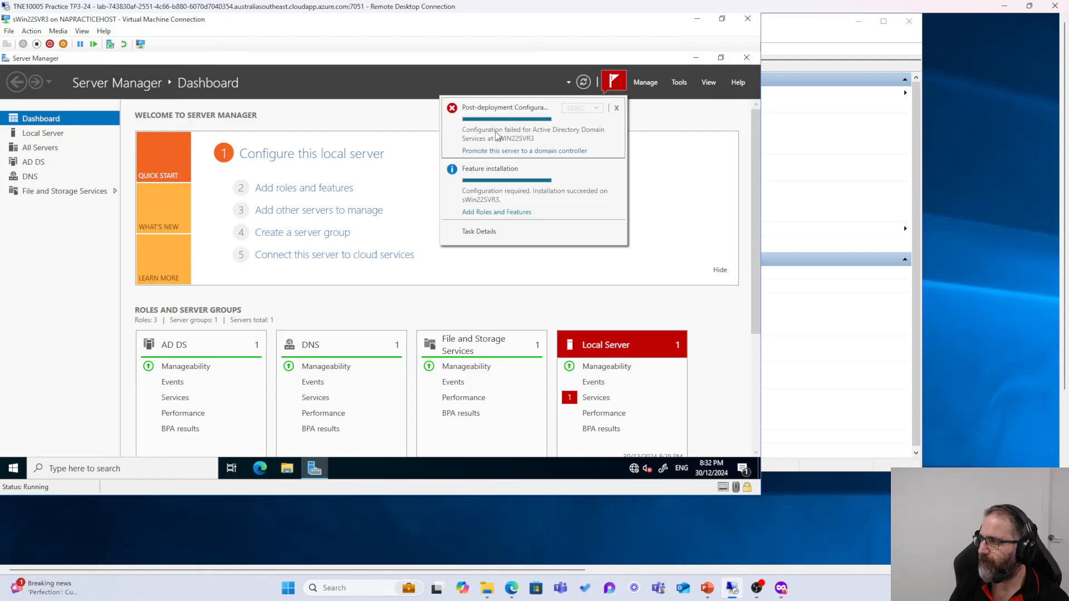
{"action": "left_click", "coordinate": [490, 152]}
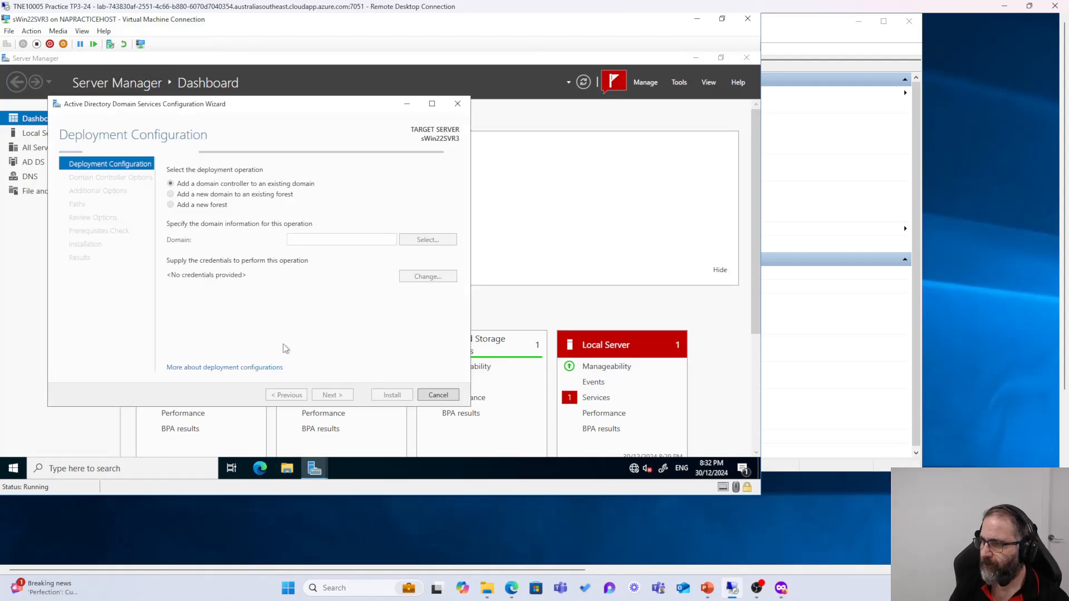
{"action": "left_click", "coordinate": [170, 195]}
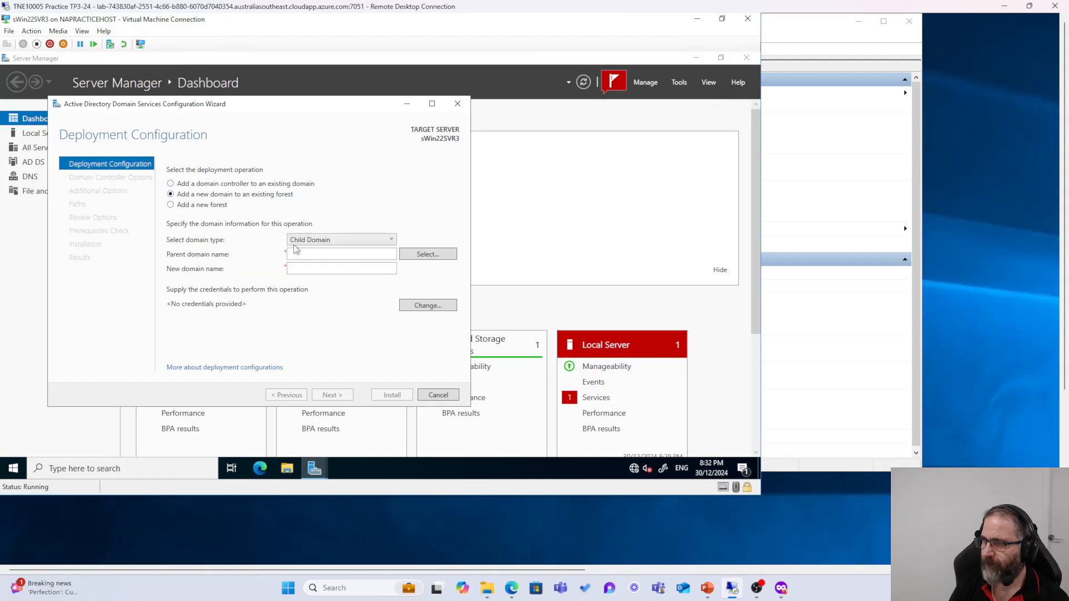
{"action": "left_click", "coordinate": [420, 255]}
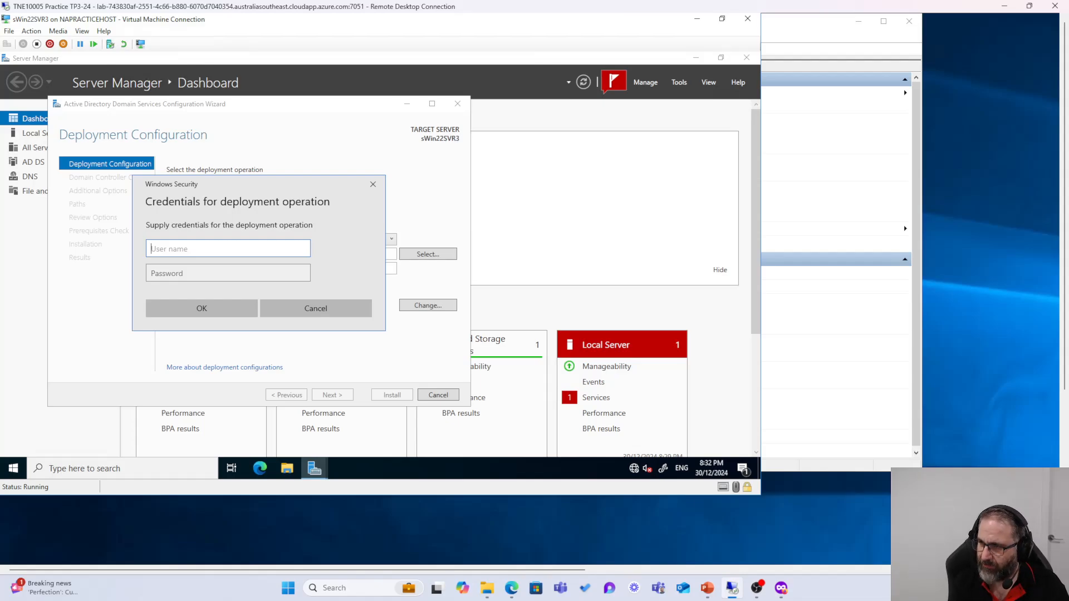
Step: Enter sWin.Local\Administrator and its password as the deployment credentials
{"action": "type", "text": "sWin"}
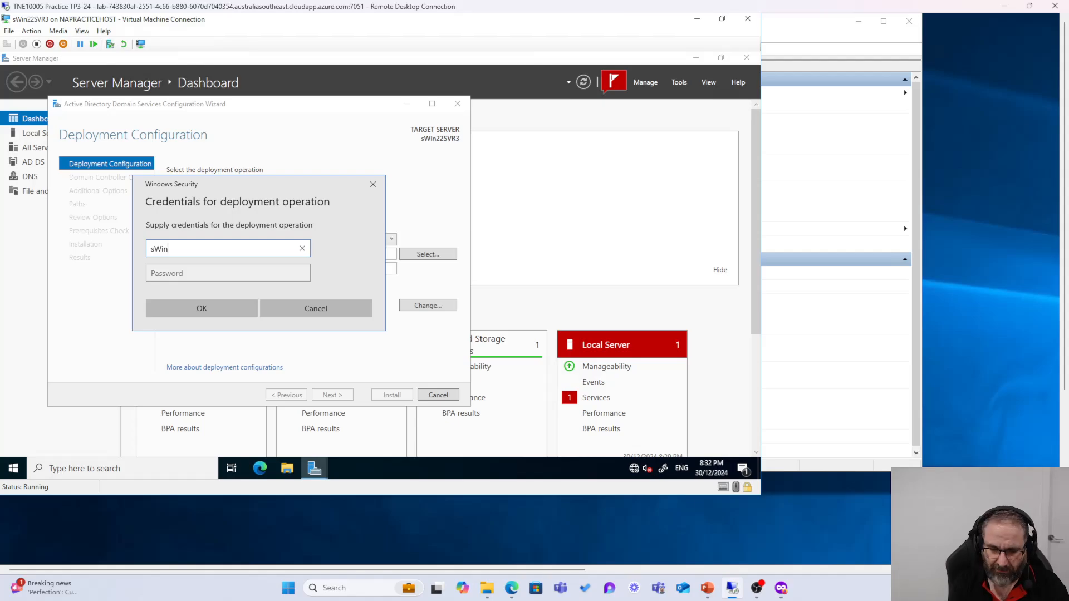
{"action": "type", "text": ".Local"}
{"action": "key", "text": "Tab"}
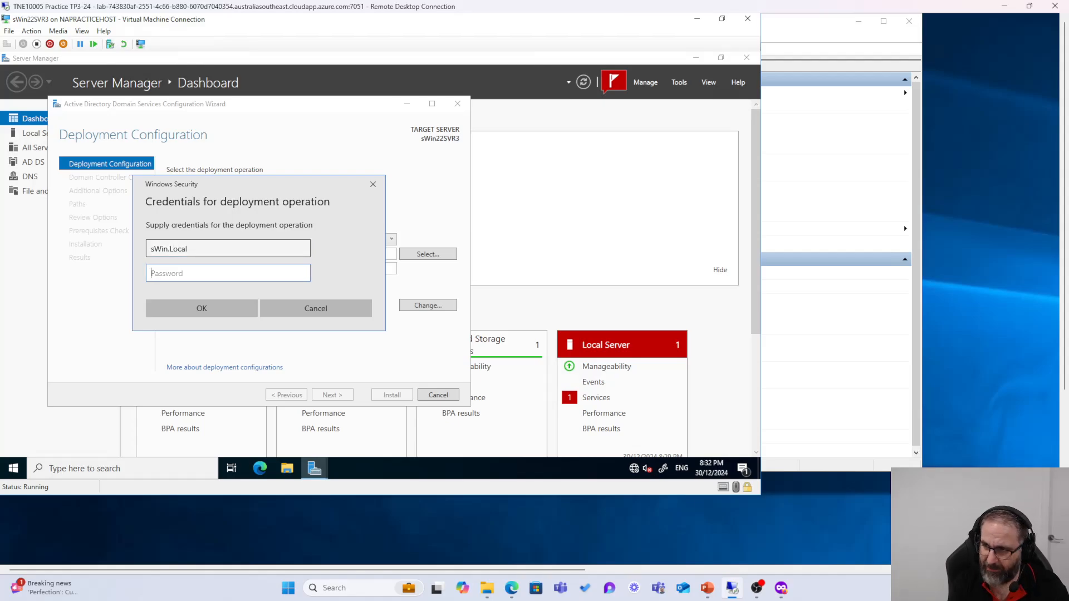
{"action": "left_click", "coordinate": [223, 248]}
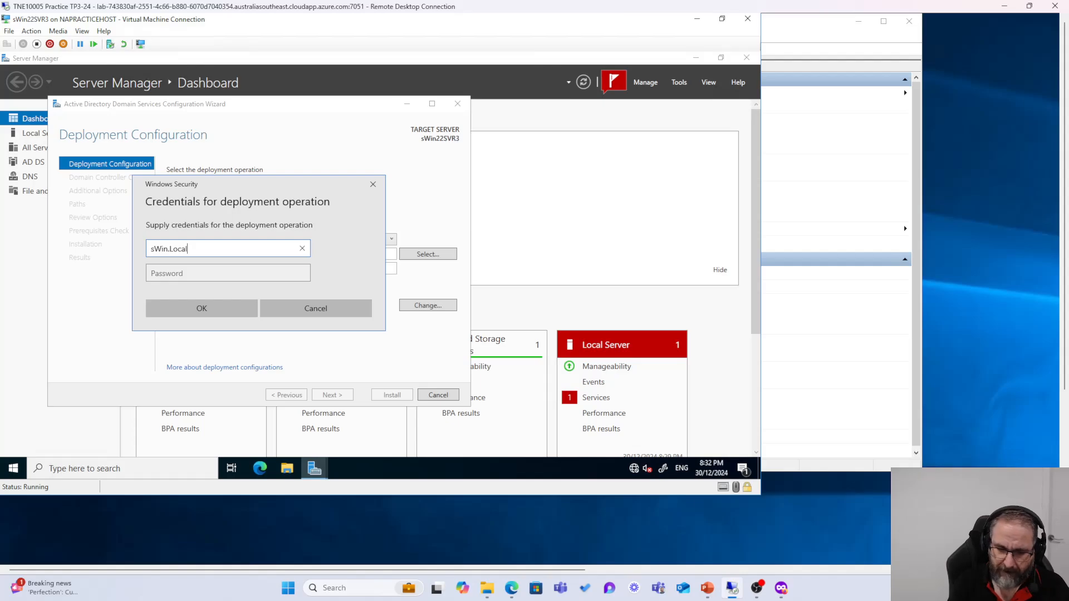
{"action": "type", "text": "\\Administrator"}
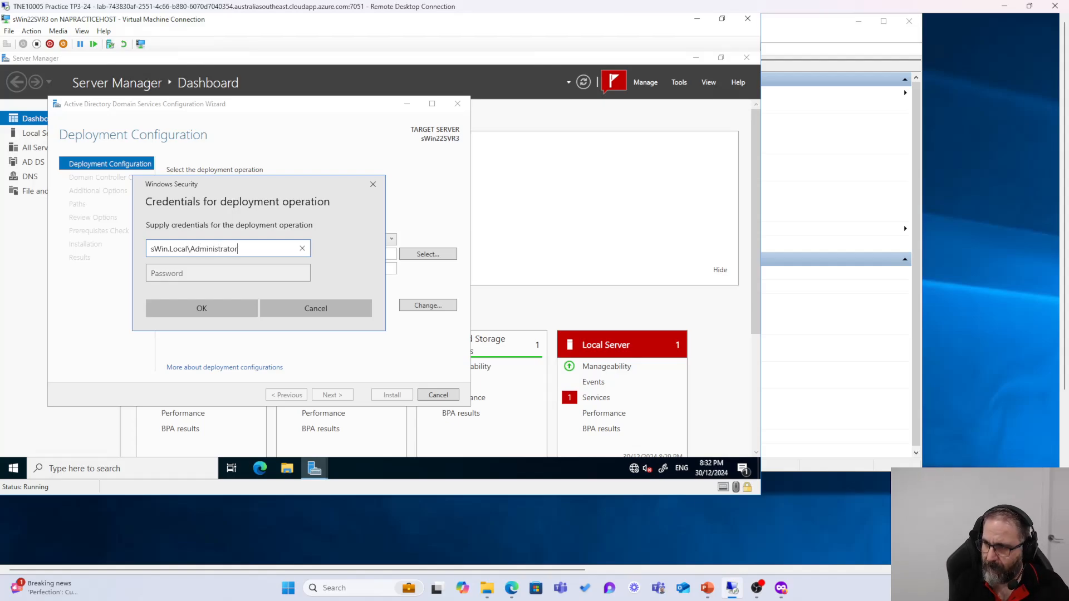
{"action": "key", "text": "Tab"}
{"action": "type", "text": "****"}
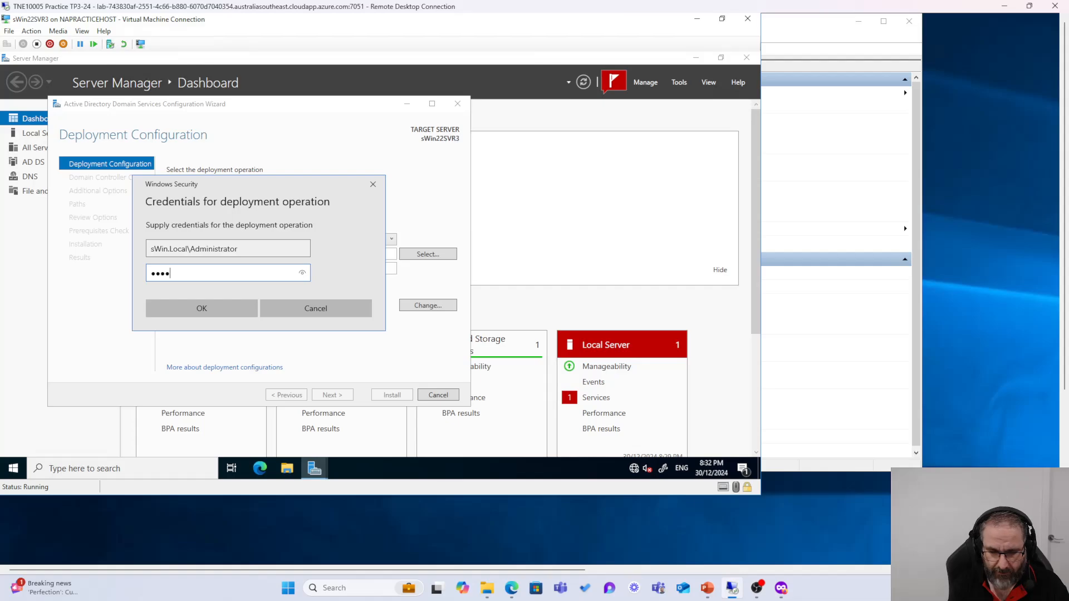
{"action": "type", "text": "****"}
{"action": "key", "text": "Return"}
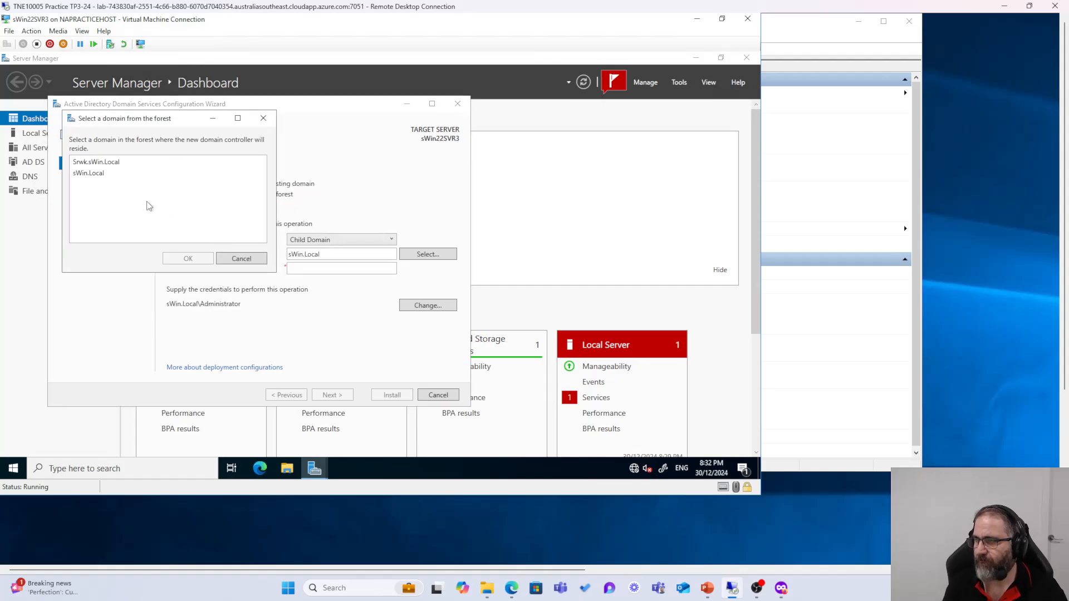
Step: Choose sWin.Local as the parent domain, name the new child domain 'wtnr', and continue
{"action": "left_click", "coordinate": [89, 173]}
{"action": "left_click", "coordinate": [202, 259]}
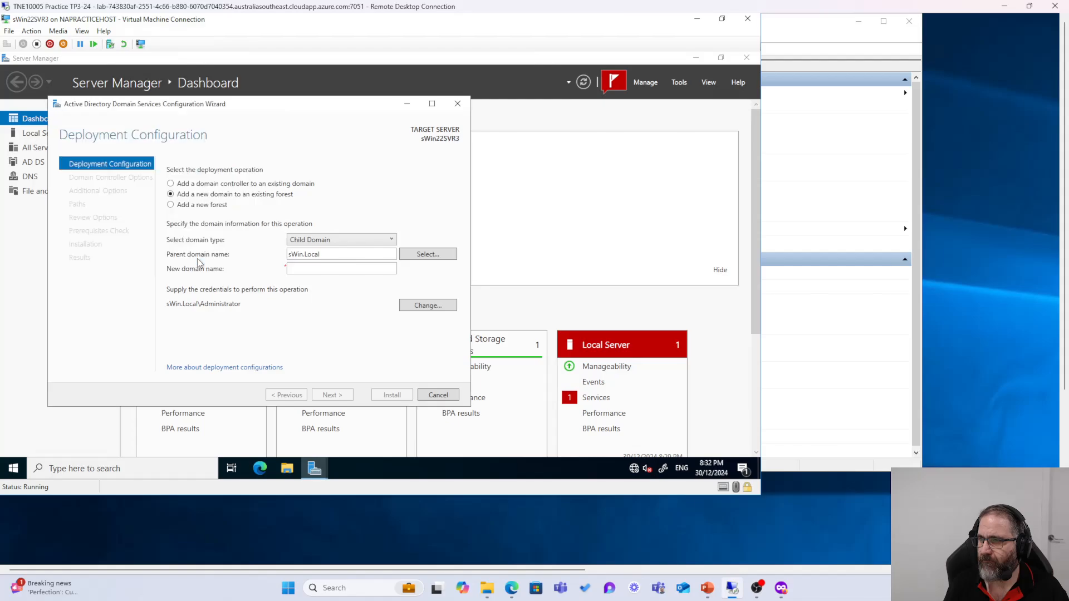
{"action": "left_click", "coordinate": [334, 269]}
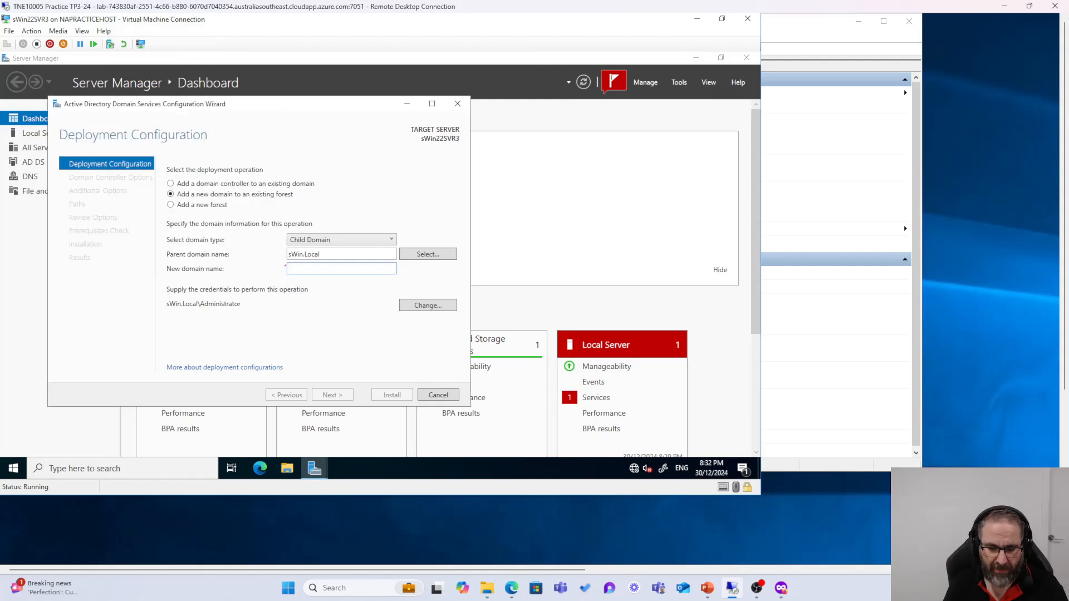
{"action": "type", "text": "w"}
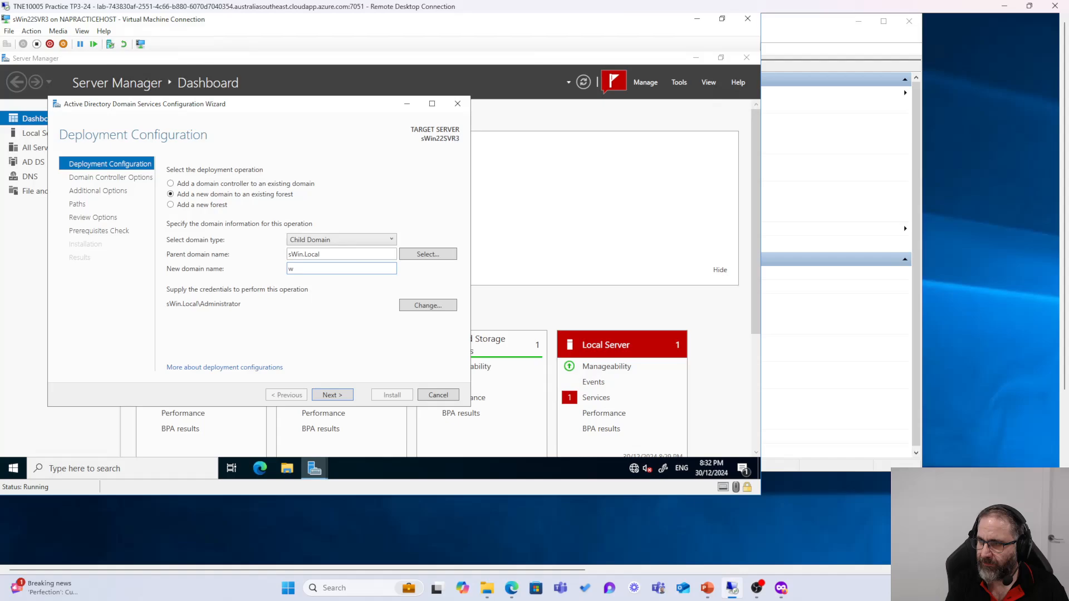
{"action": "type", "text": "tnr"}
{"action": "key", "text": "BackSpace"}
{"action": "key", "text": "BackSpace"}
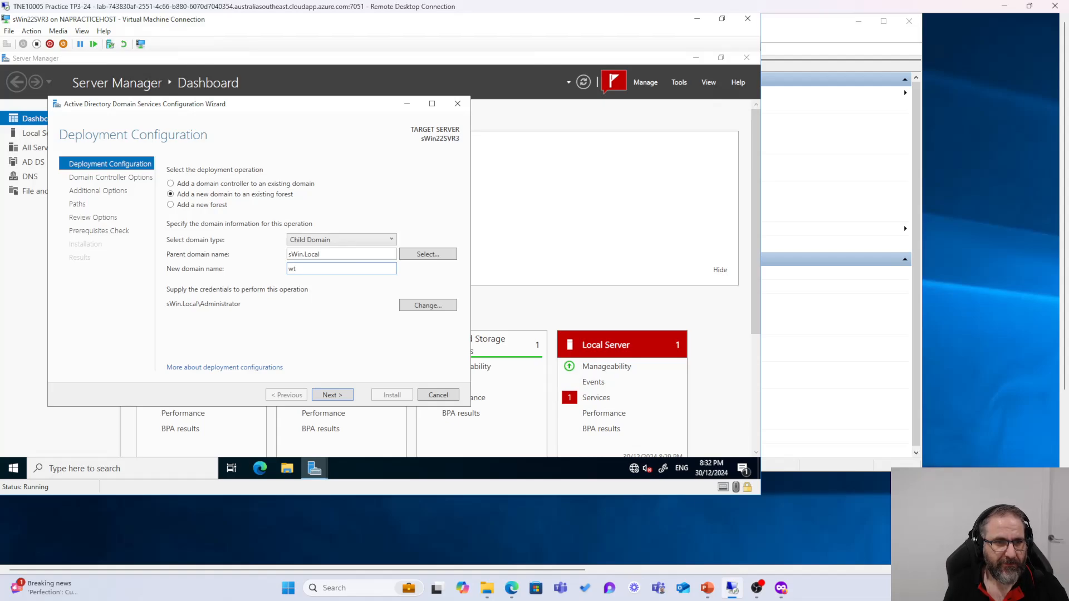
{"action": "type", "text": "nr"}
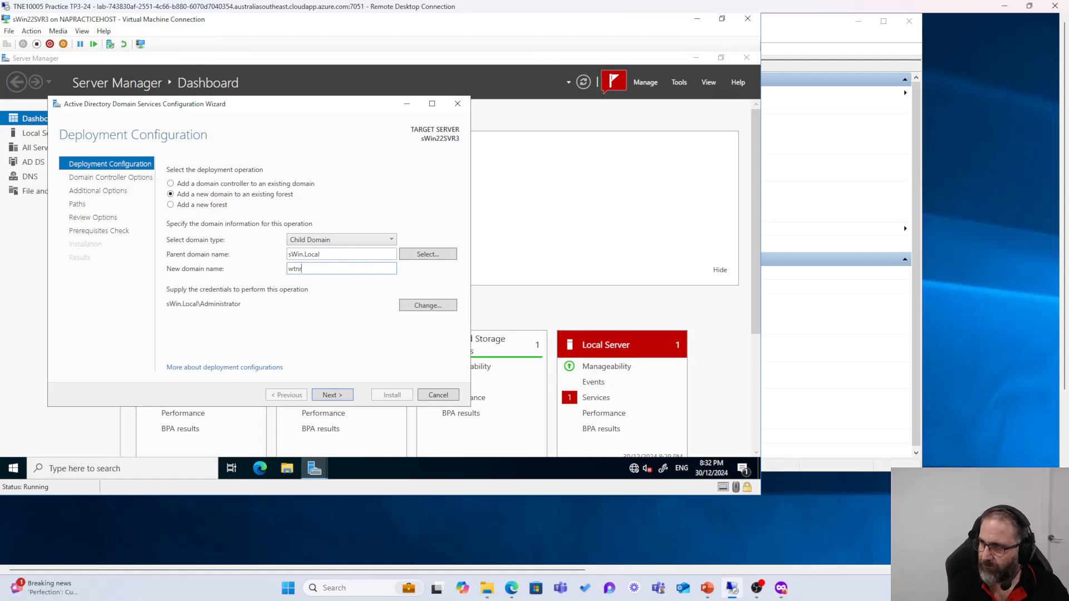
{"action": "left_click", "coordinate": [337, 397]}
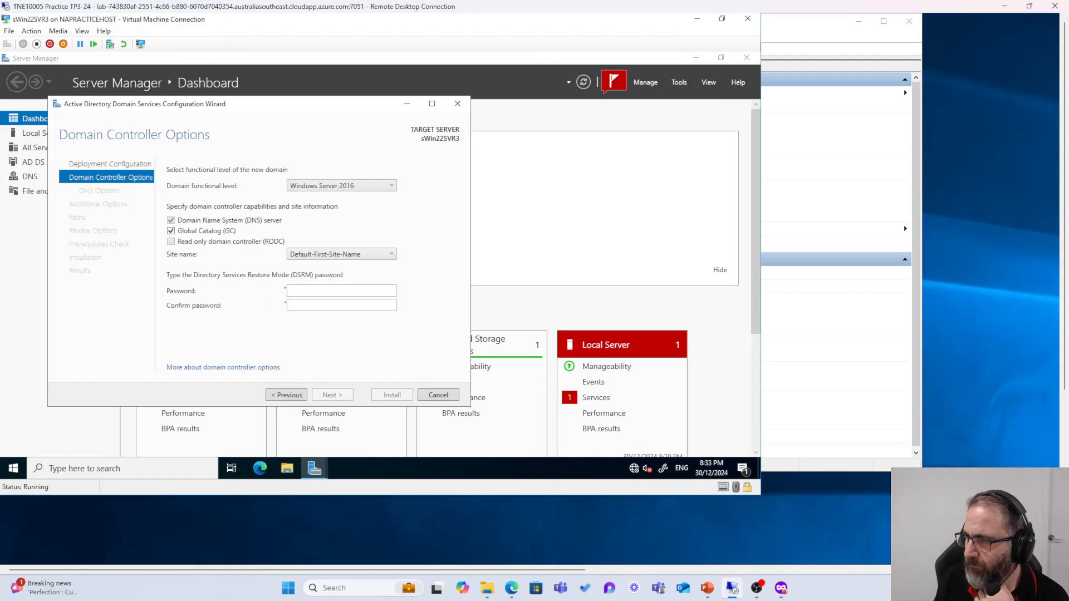
Step: Set the DSRM password and accept default DNS, NetBIOS name WTNR and paths through to prerequisites
{"action": "type", "text": "••••"}
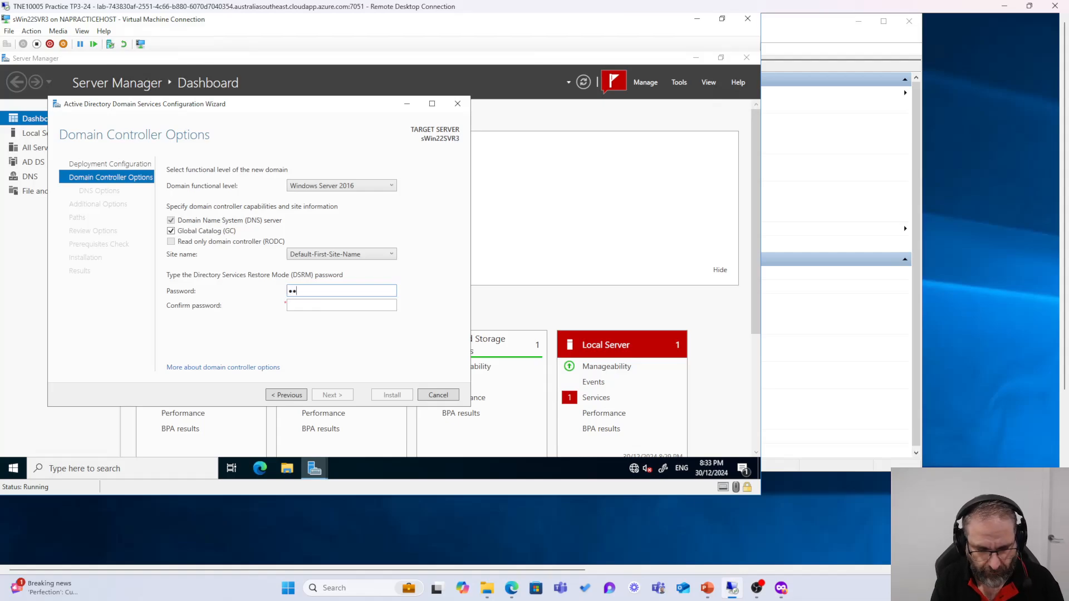
{"action": "type", "text": "••••"}
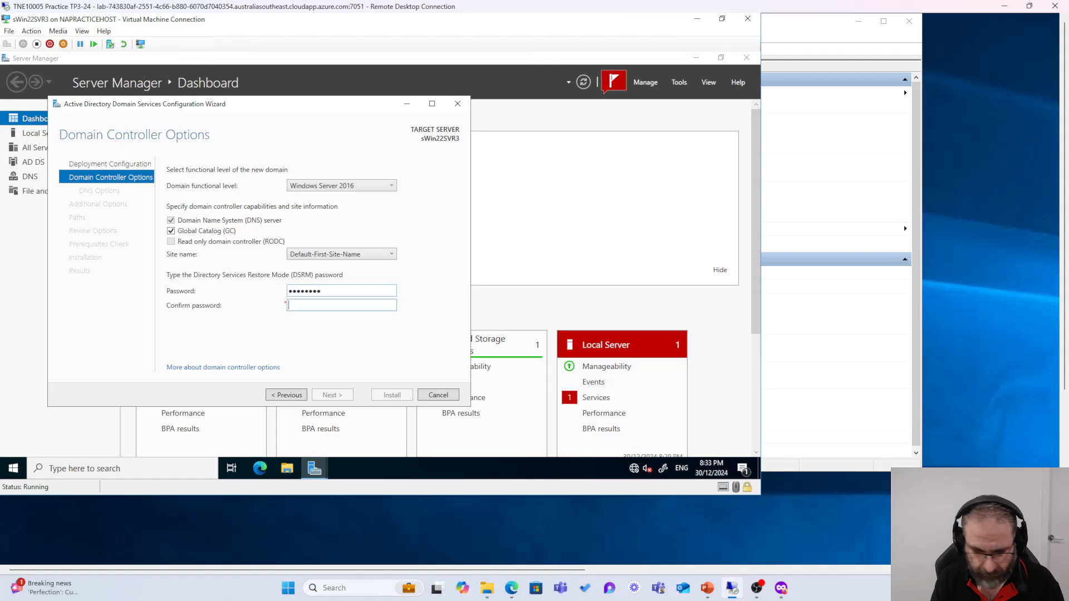
{"action": "type", "text": "••••••••"}
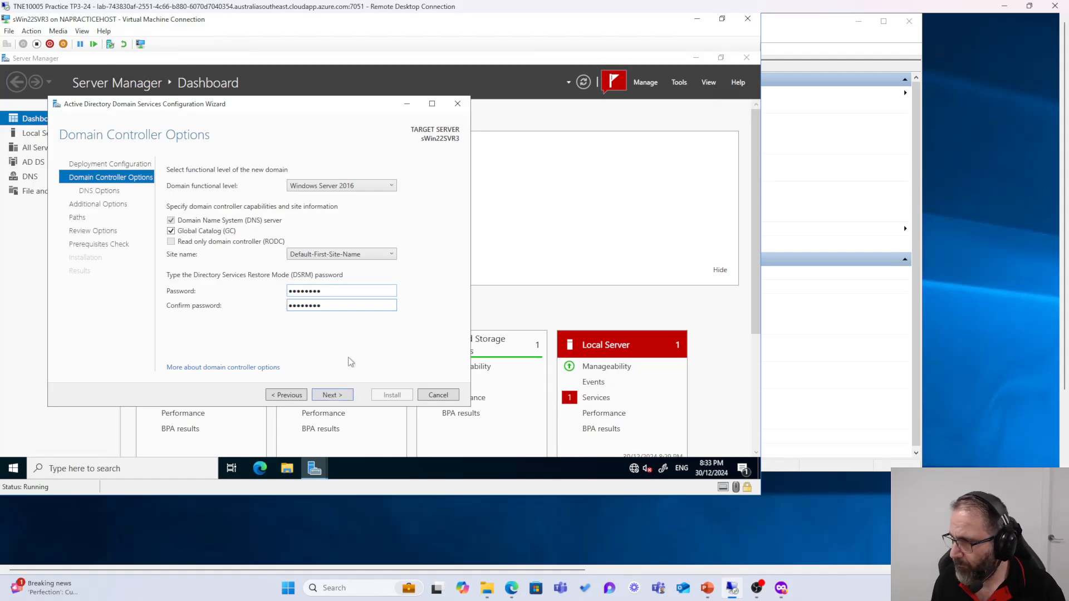
{"action": "left_click", "coordinate": [326, 396]}
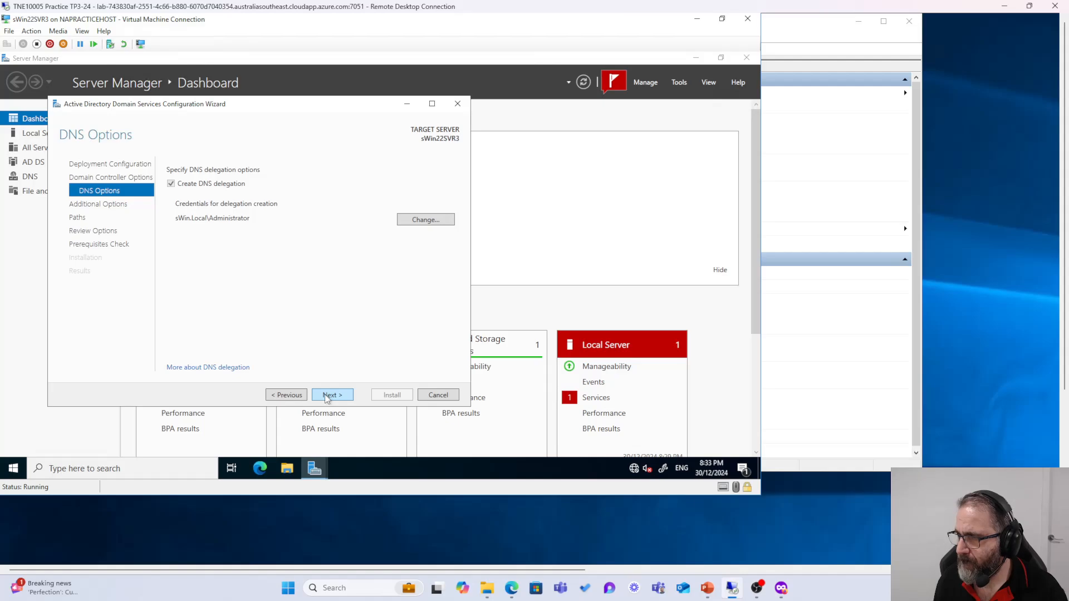
{"action": "left_click", "coordinate": [325, 394]}
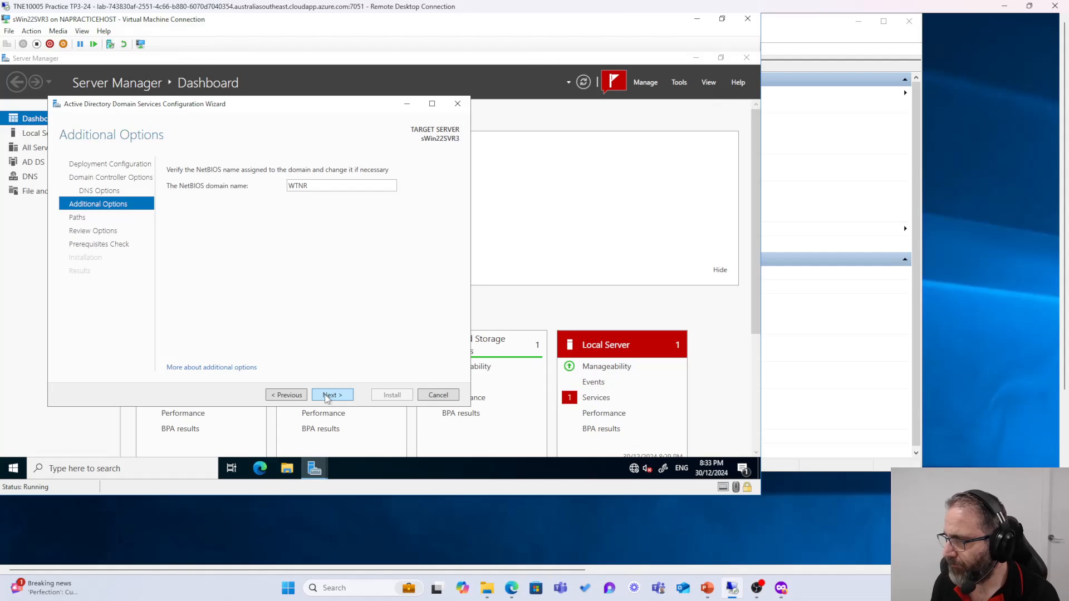
{"action": "left_click", "coordinate": [326, 395]}
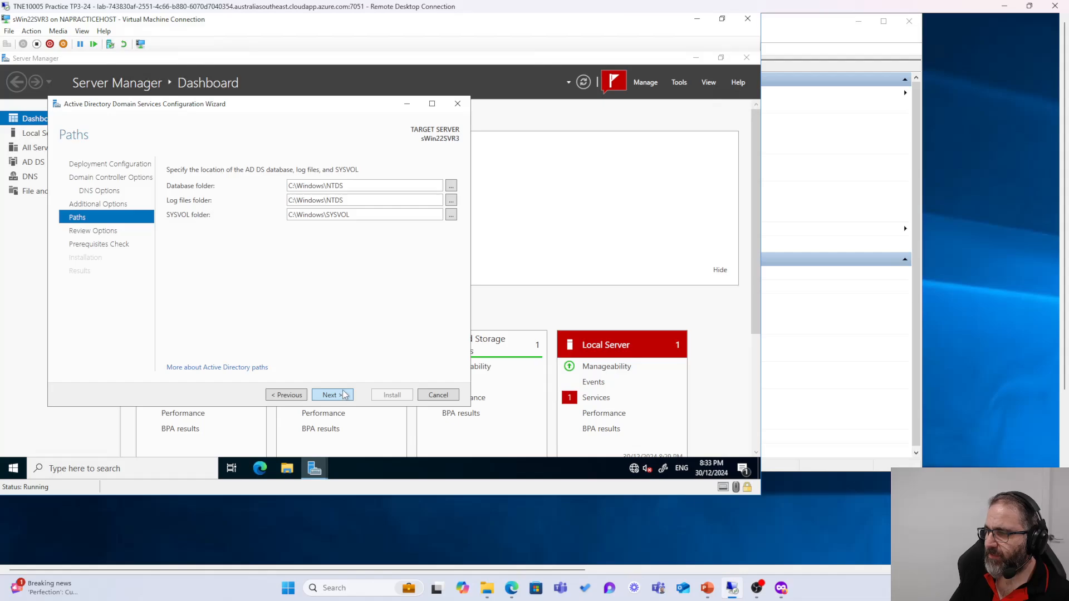
{"action": "left_click", "coordinate": [335, 397]}
{"action": "left_click", "coordinate": [332, 395]}
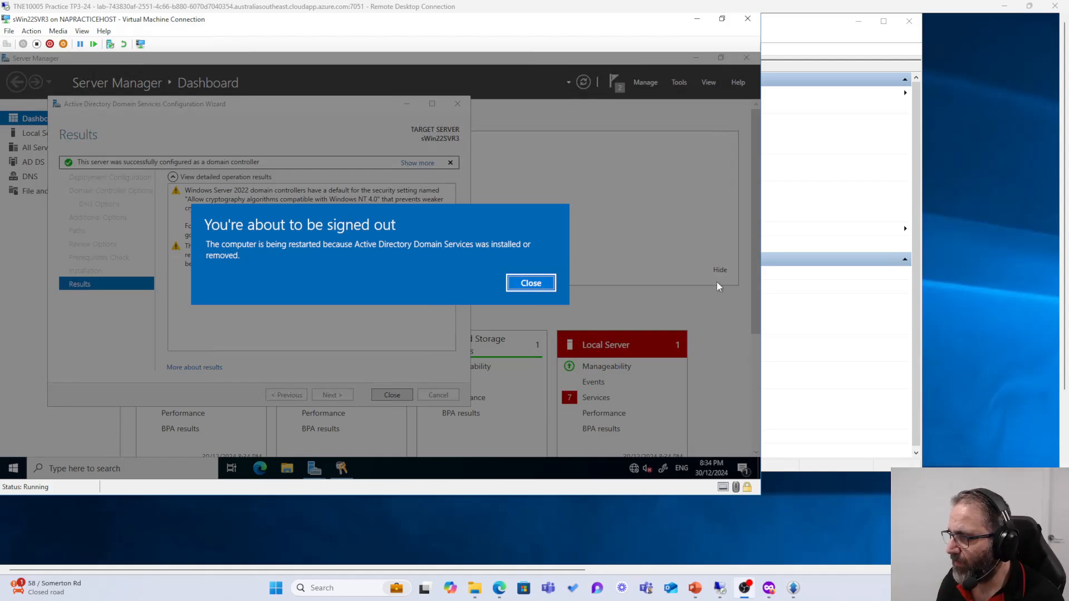
Step: Dismiss the sign-out notice and, after the restart, sign in as sWin.Local\Administrator
{"action": "left_click", "coordinate": [531, 284]}
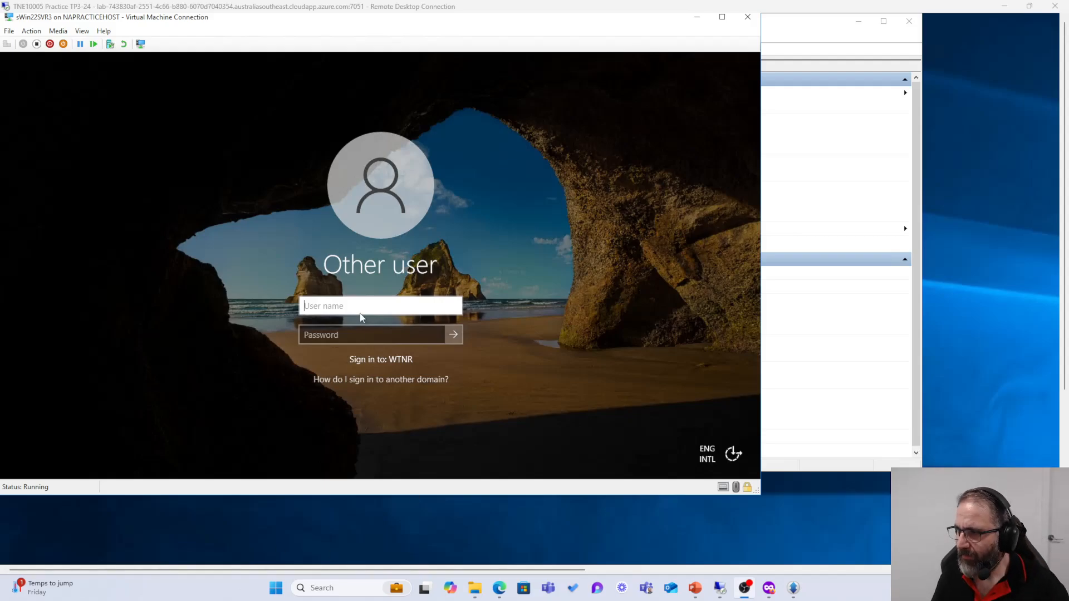
{"action": "type", "text": "ad"}
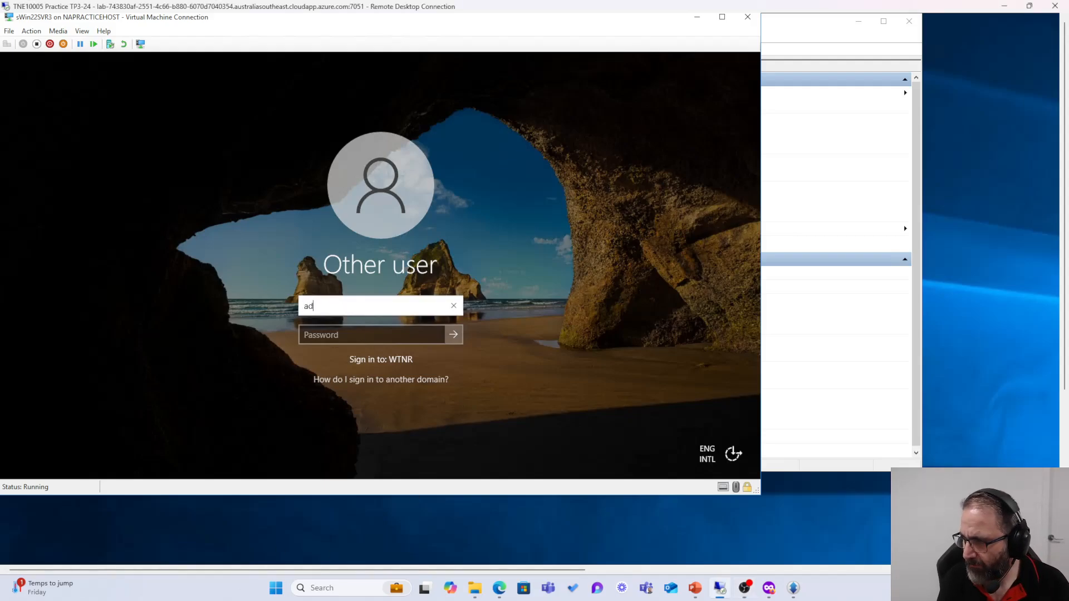
{"action": "key", "text": "BackSpace"}
{"action": "key", "text": "BackSpace"}
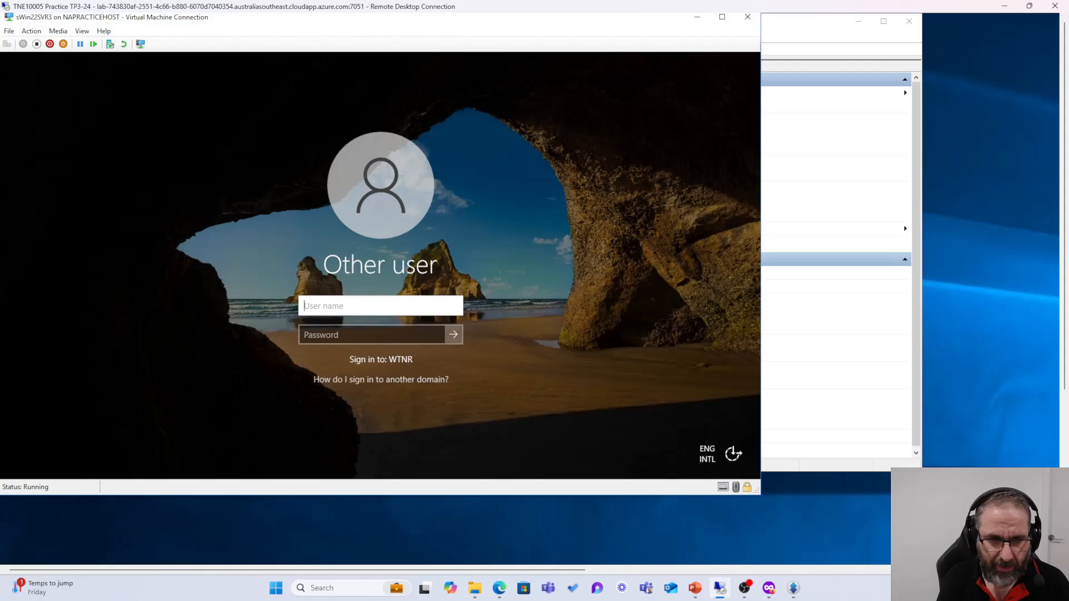
{"action": "type", "text": "sM"}
{"action": "key", "text": "BackSpace"}
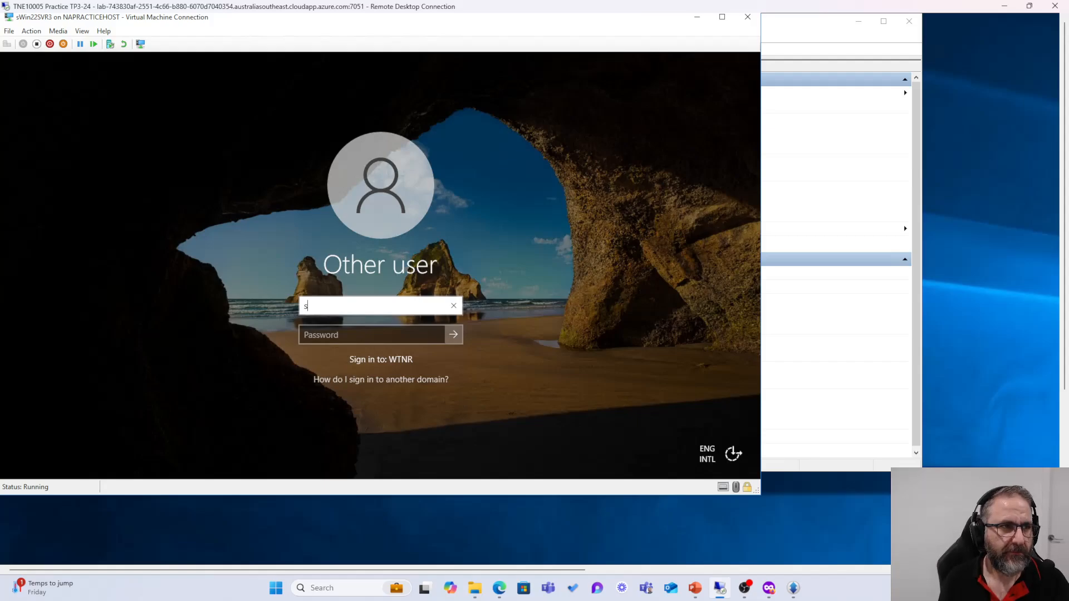
{"action": "key", "text": "alt+Tab"}
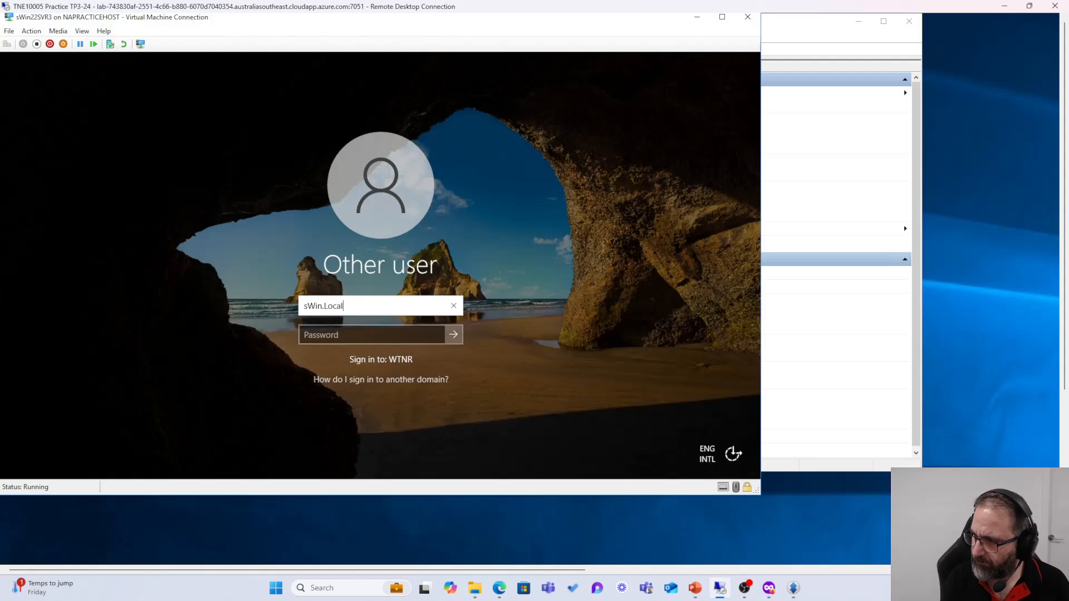
{"action": "type", "text": "Administrator"}
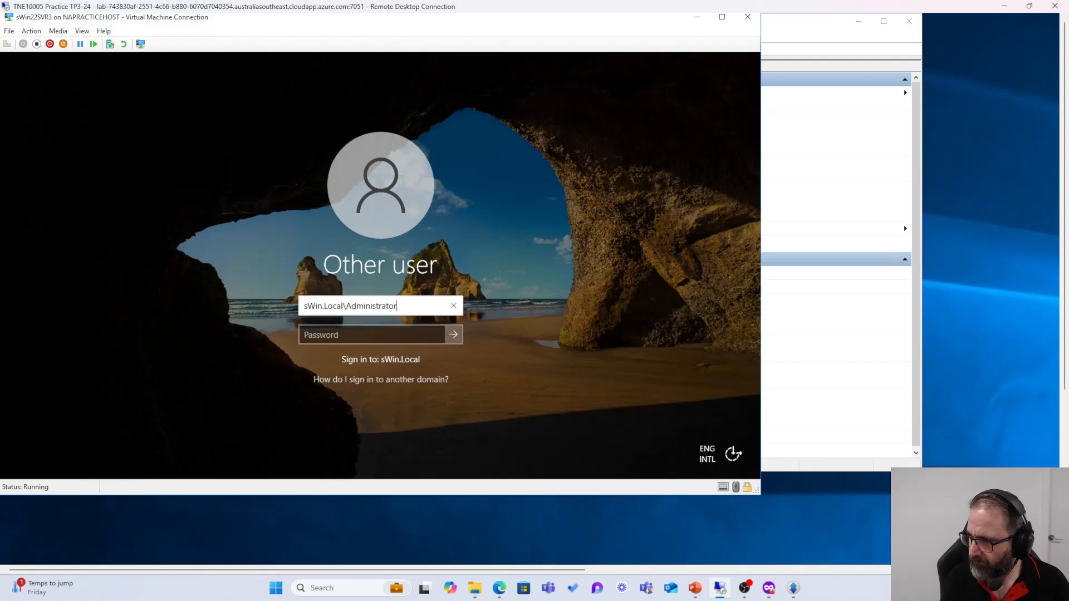
{"action": "key", "text": "Tab"}
{"action": "type", "text": "••"}
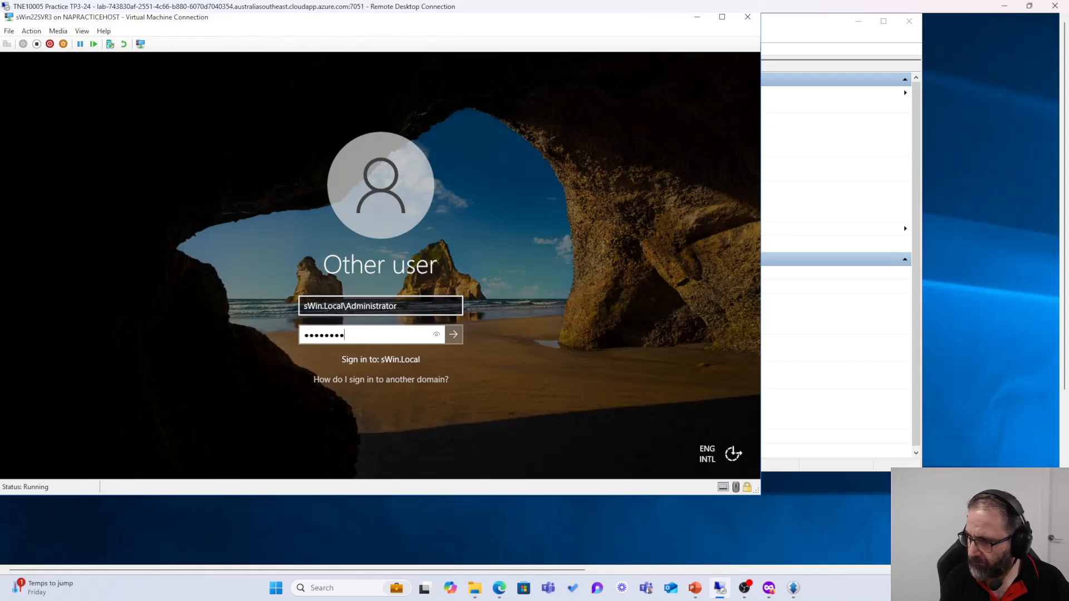
{"action": "key", "text": "Return"}
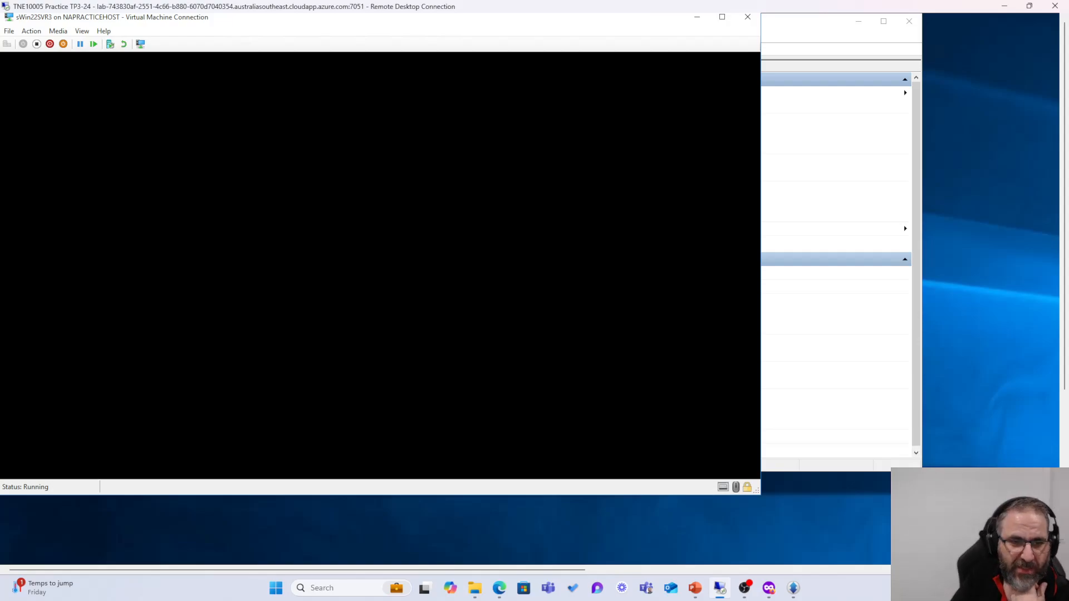
Step: Resize and minimize the sWin22SVR3 session to reveal Hyper-V Manager
{"action": "key", "text": "alt+Tab"}
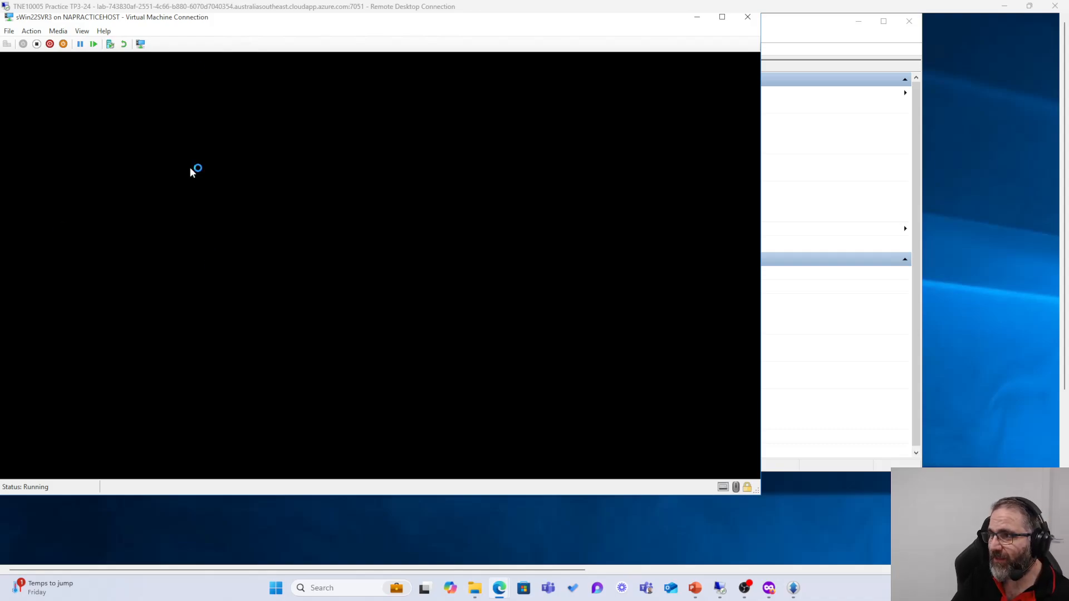
{"action": "left_click_drag", "start_coordinate": [230, 8], "coordinate": [430, 6]}
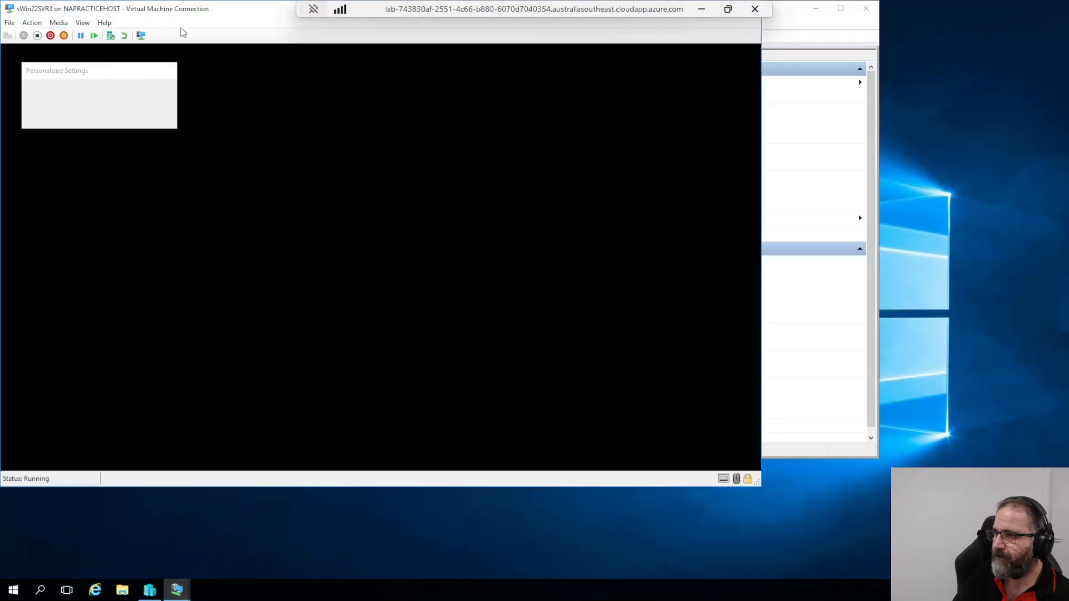
{"action": "left_click_drag", "start_coordinate": [204, 11], "coordinate": [231, 65]}
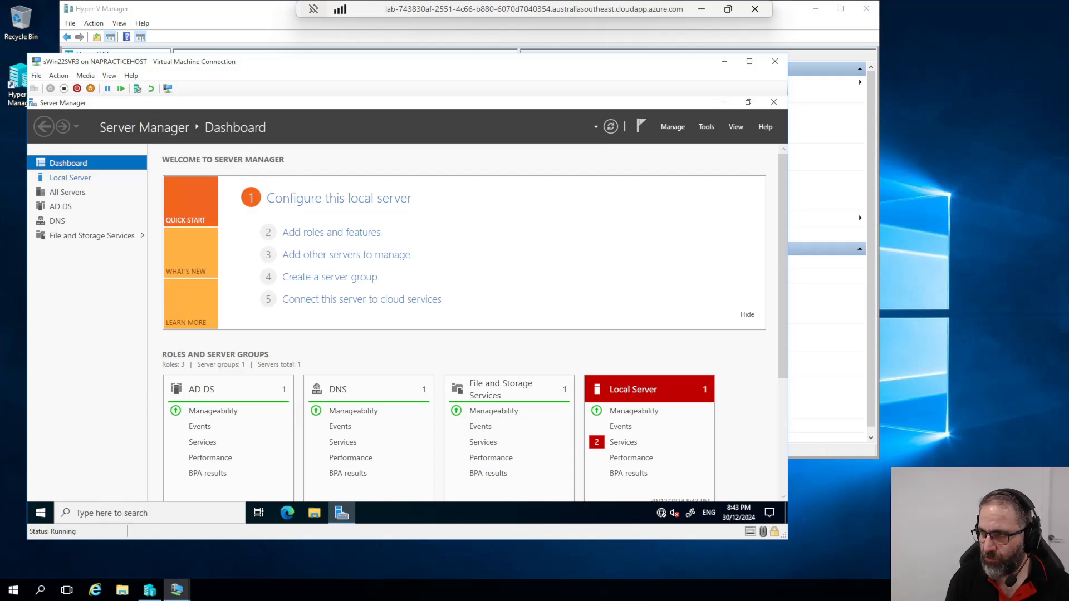
{"action": "left_click", "coordinate": [724, 61]}
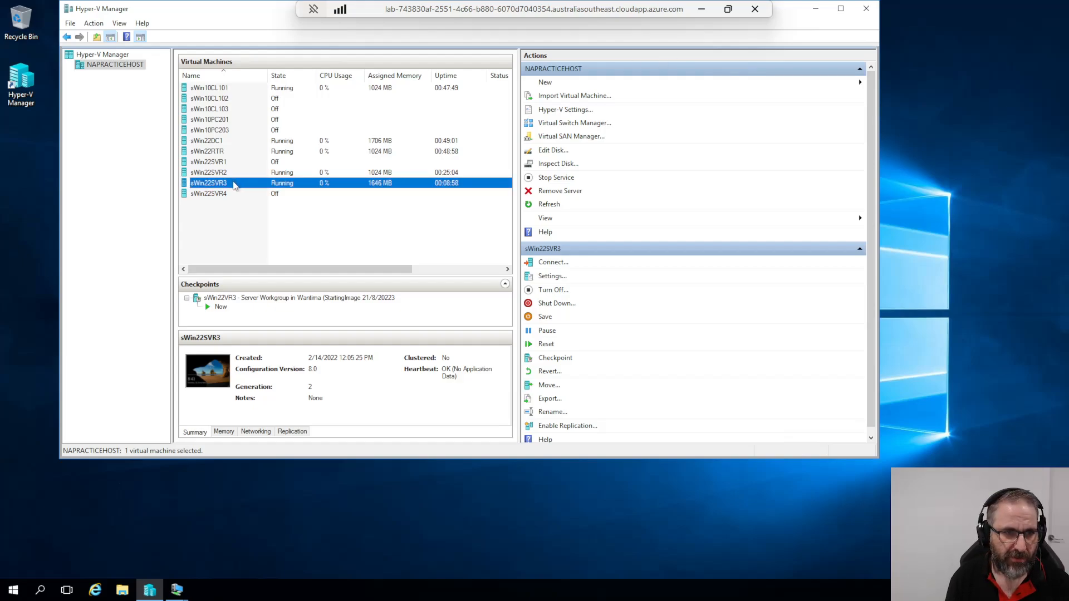
Step: Open the sWin22DC1 console, close Sites and Services and minimize Server Manager
{"action": "left_click", "coordinate": [212, 142]}
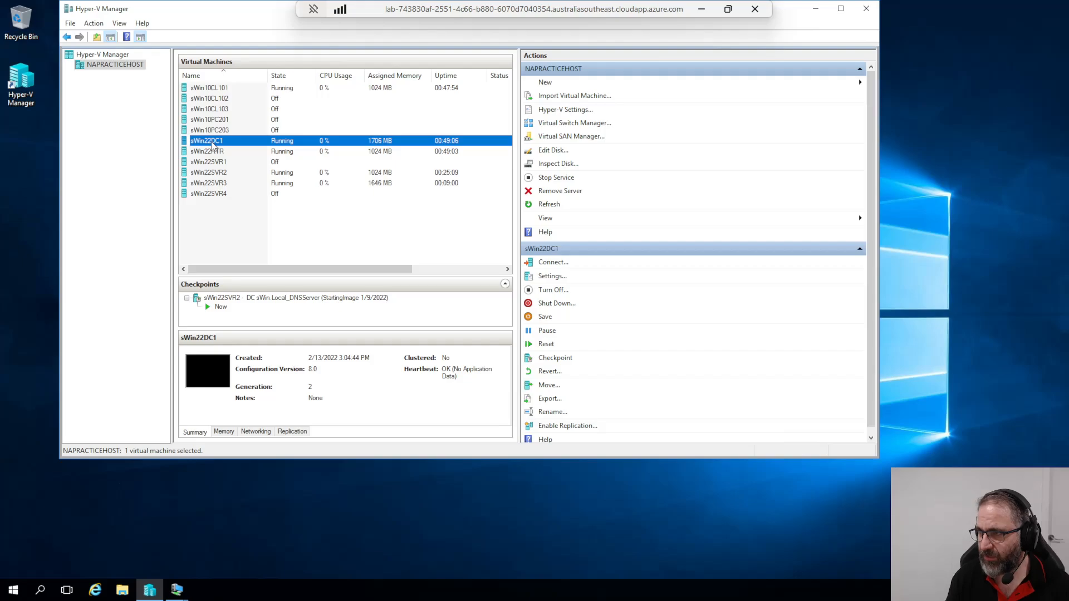
{"action": "double_click", "coordinate": [207, 146]}
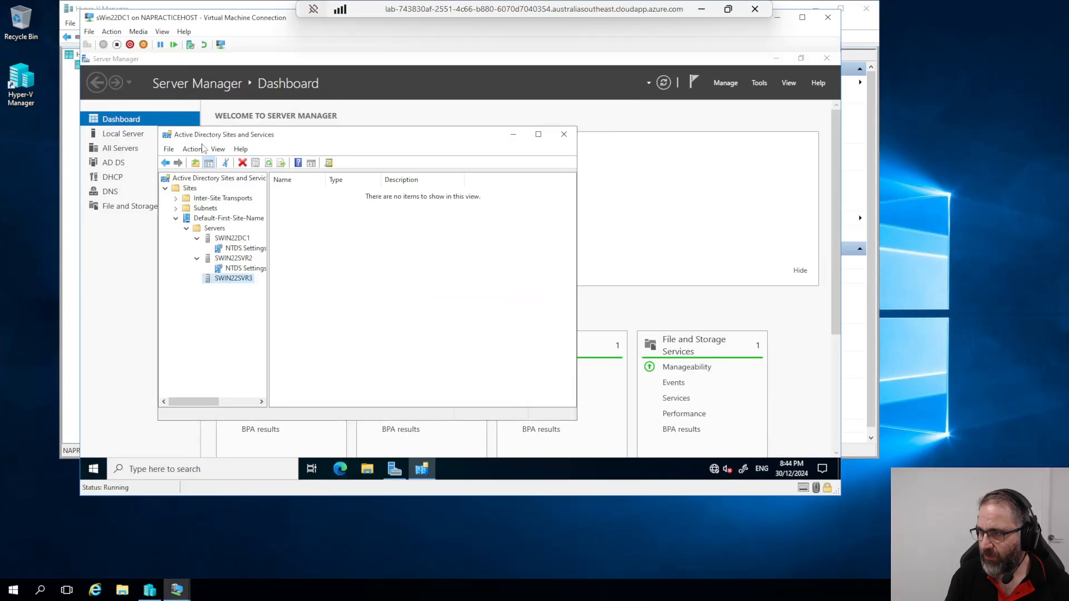
{"action": "left_click", "coordinate": [564, 134]}
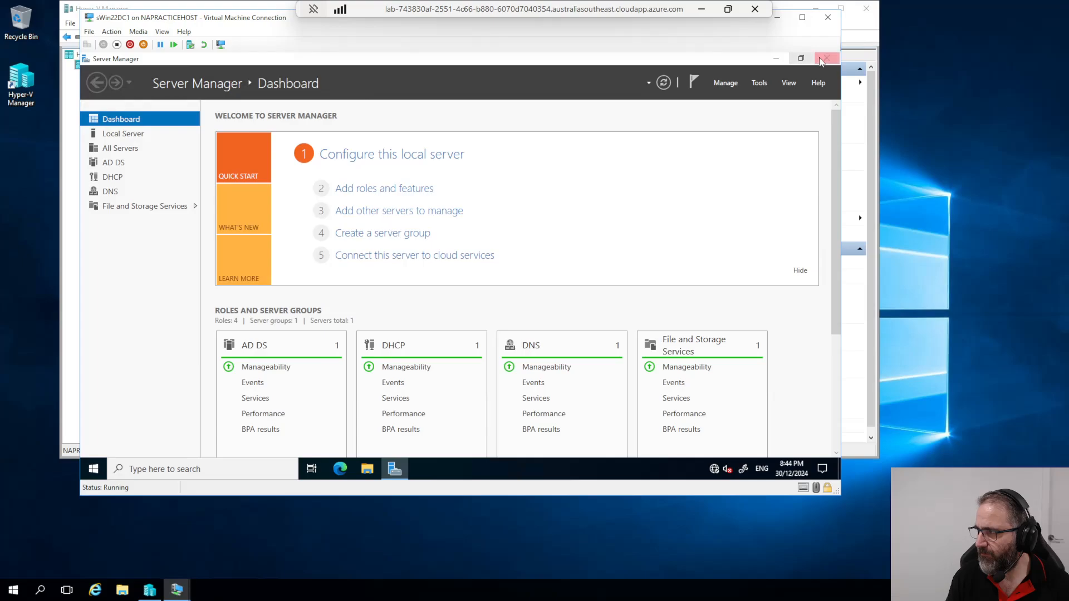
{"action": "left_click", "coordinate": [779, 59]}
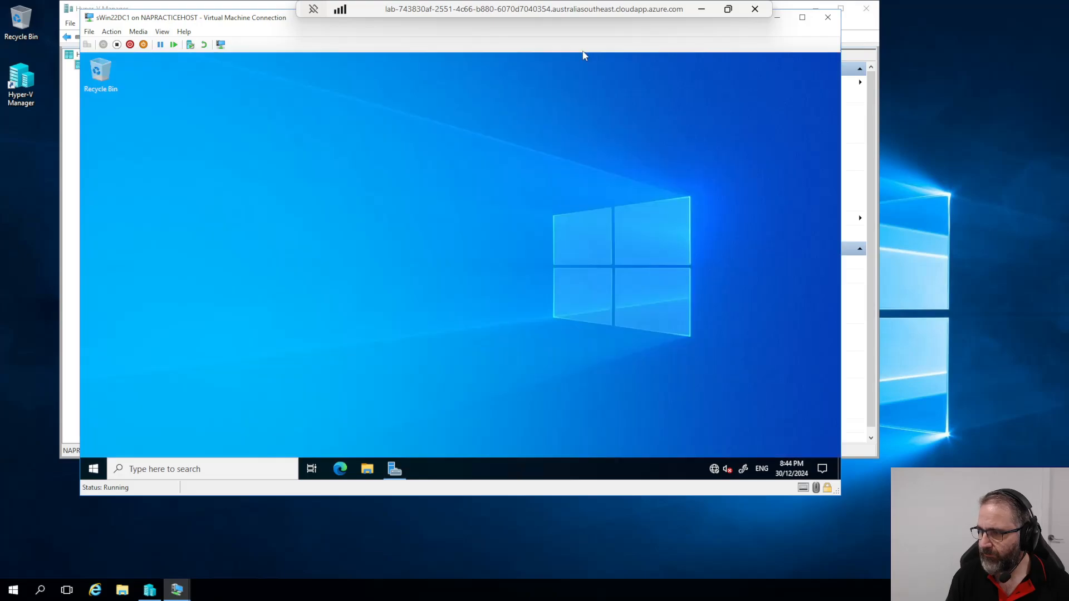
Step: In File Explorer, create a Policy_Docs folder at the root of Local Disk (C:)
{"action": "left_click", "coordinate": [369, 469]}
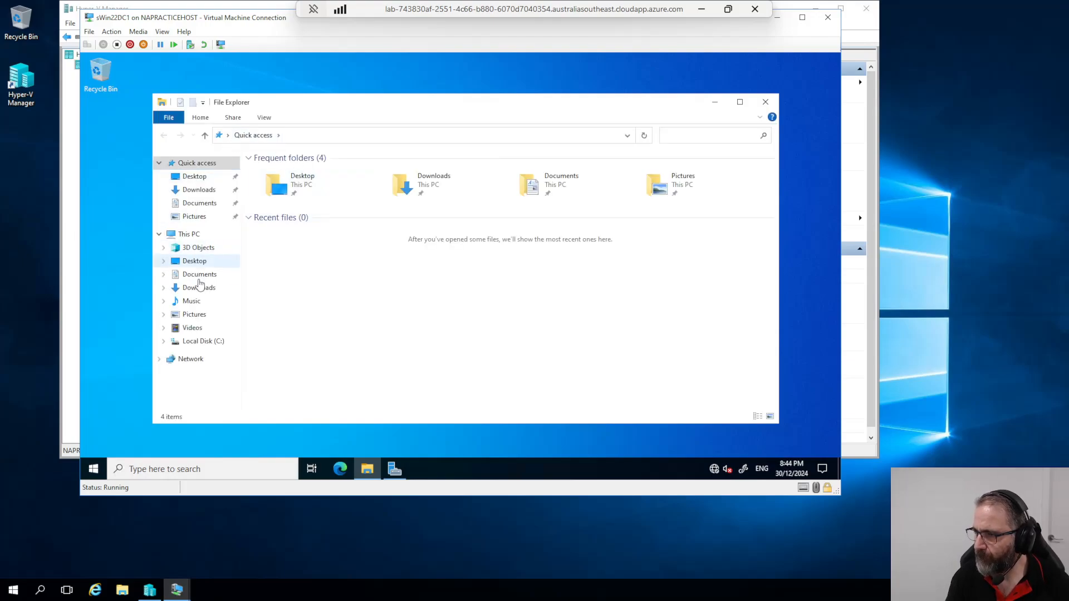
{"action": "left_click", "coordinate": [201, 341]}
{"action": "right_click", "coordinate": [273, 265]}
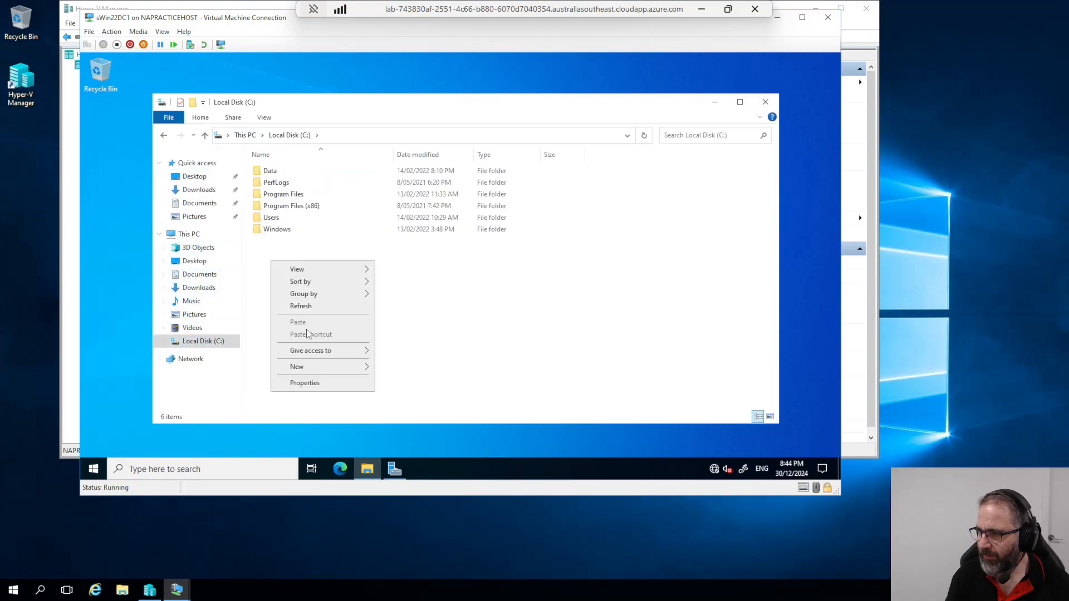
{"action": "mouse_move", "coordinate": [314, 369]}
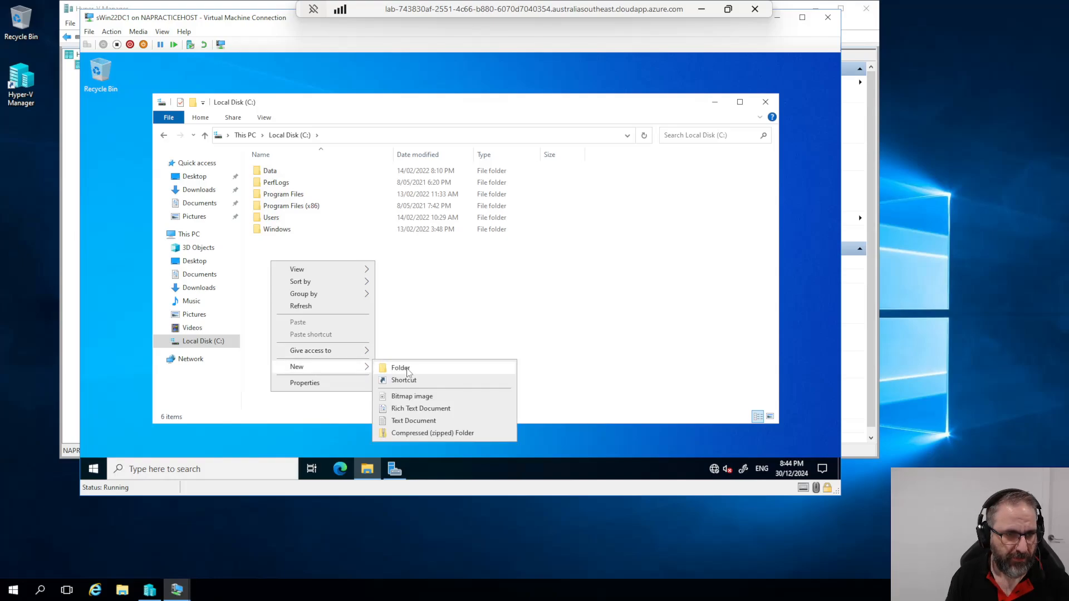
{"action": "left_click", "coordinate": [407, 370]}
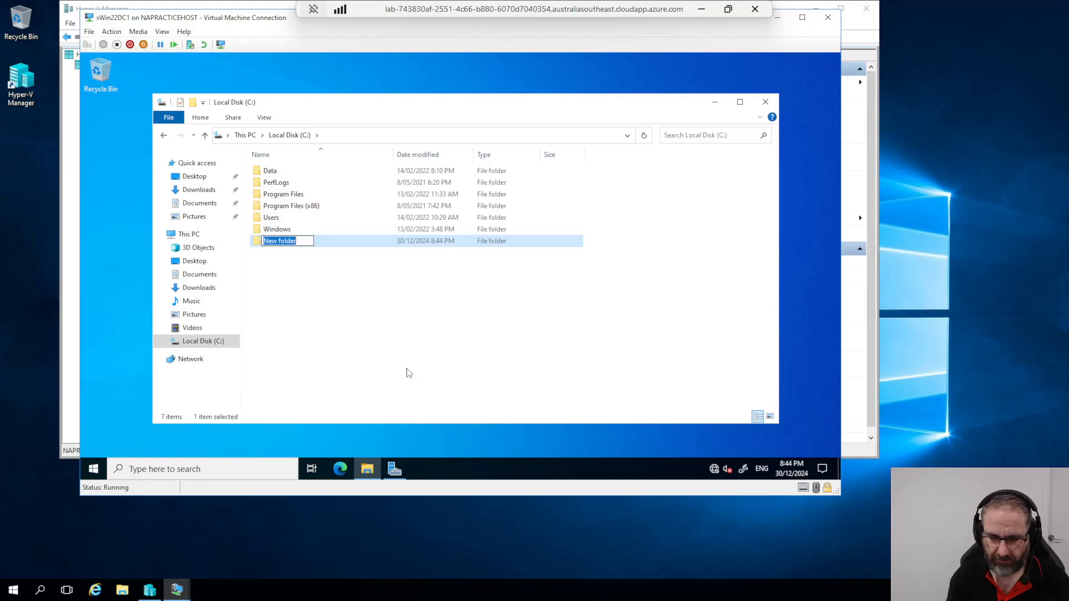
{"action": "type", "text": "Poli"}
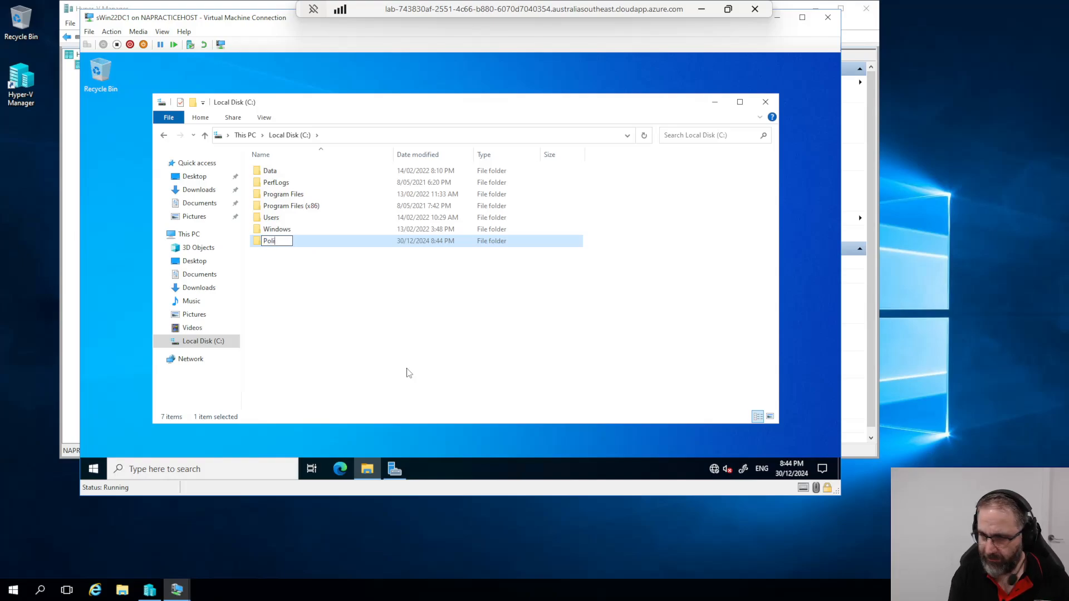
{"action": "type", "text": "cy_"}
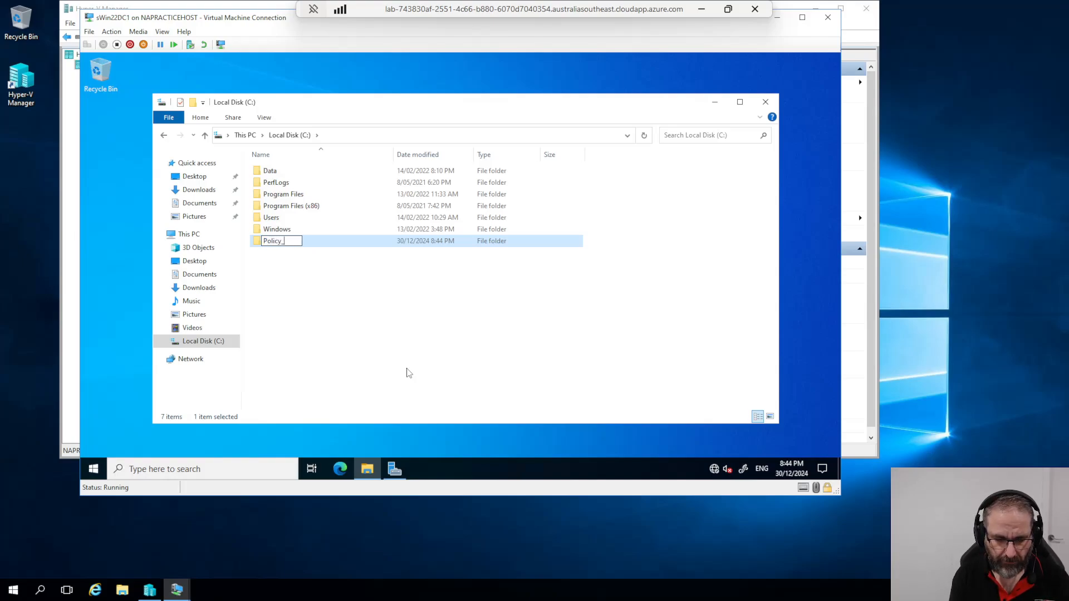
{"action": "type", "text": "Docs"}
{"action": "key", "text": "Return"}
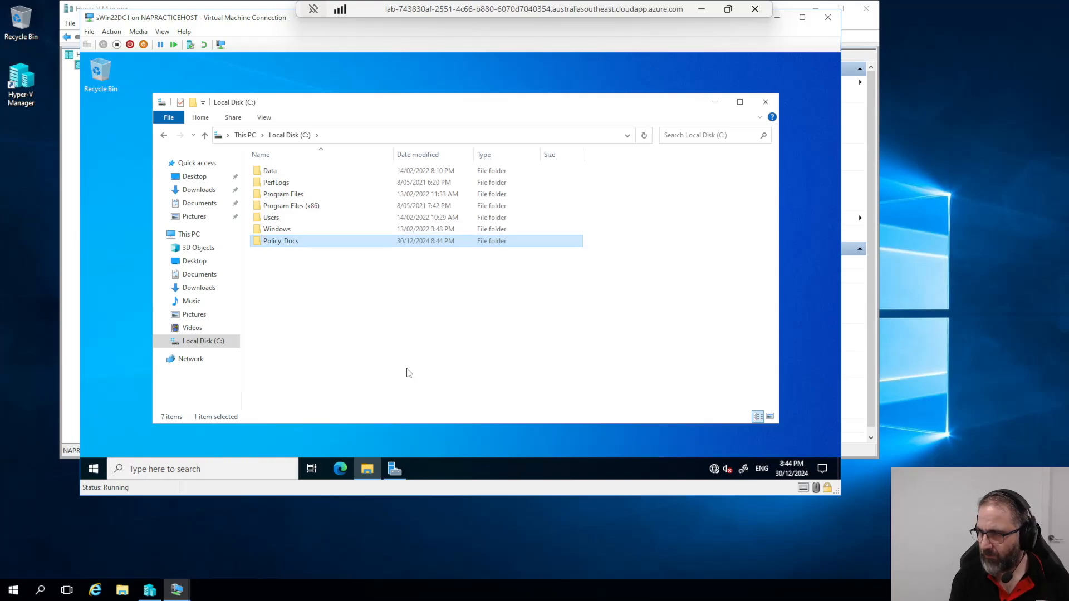
Step: Create the CustAccountsData and Home folders on C:
{"action": "right_click", "coordinate": [276, 273]}
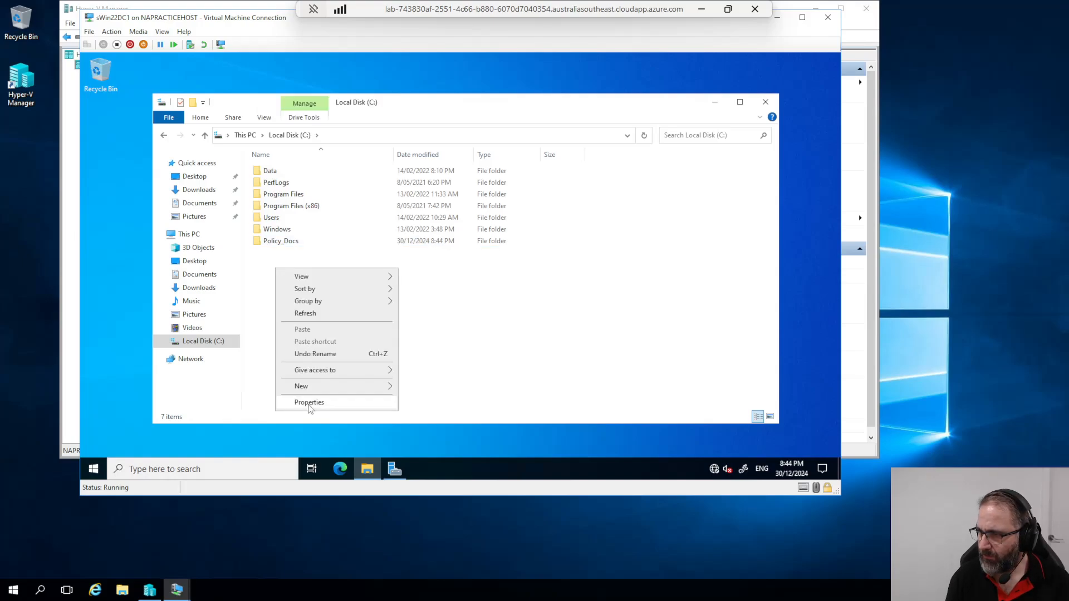
{"action": "mouse_move", "coordinate": [309, 388]}
{"action": "left_click", "coordinate": [454, 390]}
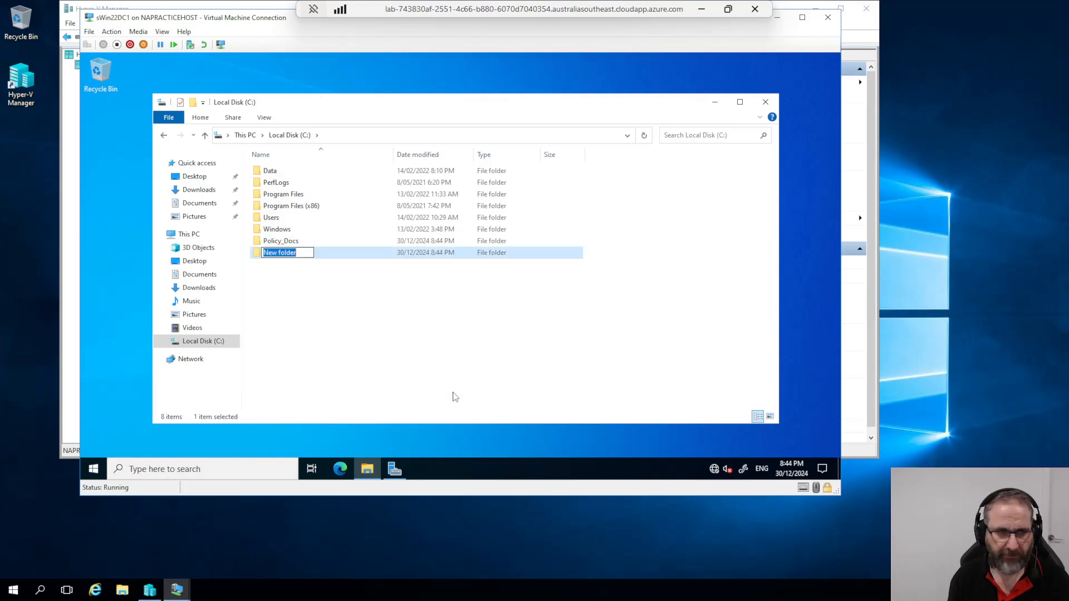
{"action": "type", "text": "Cust"}
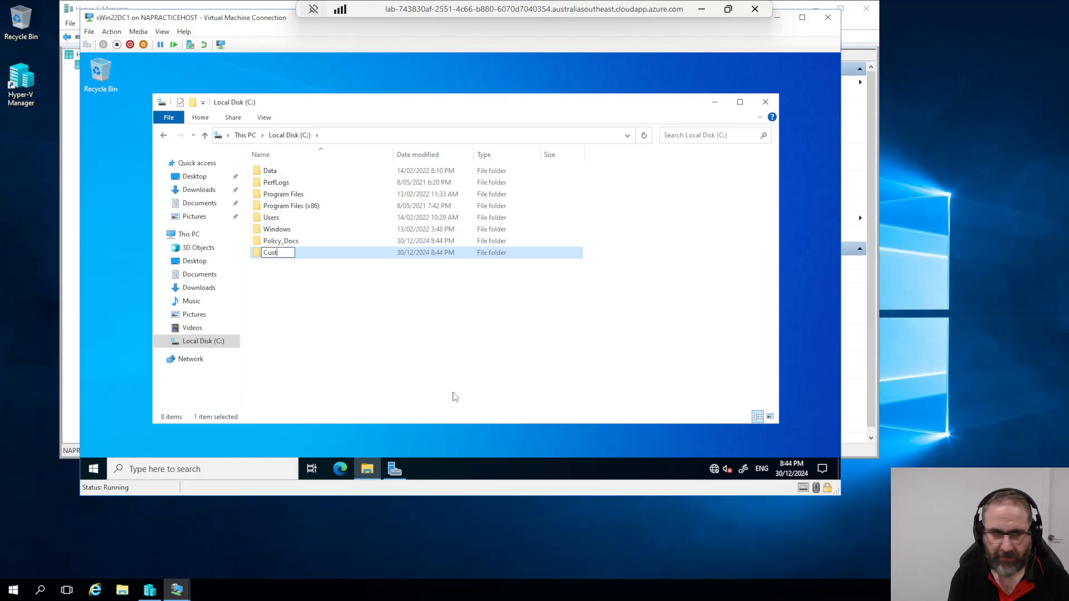
{"action": "type", "text": "Accou"}
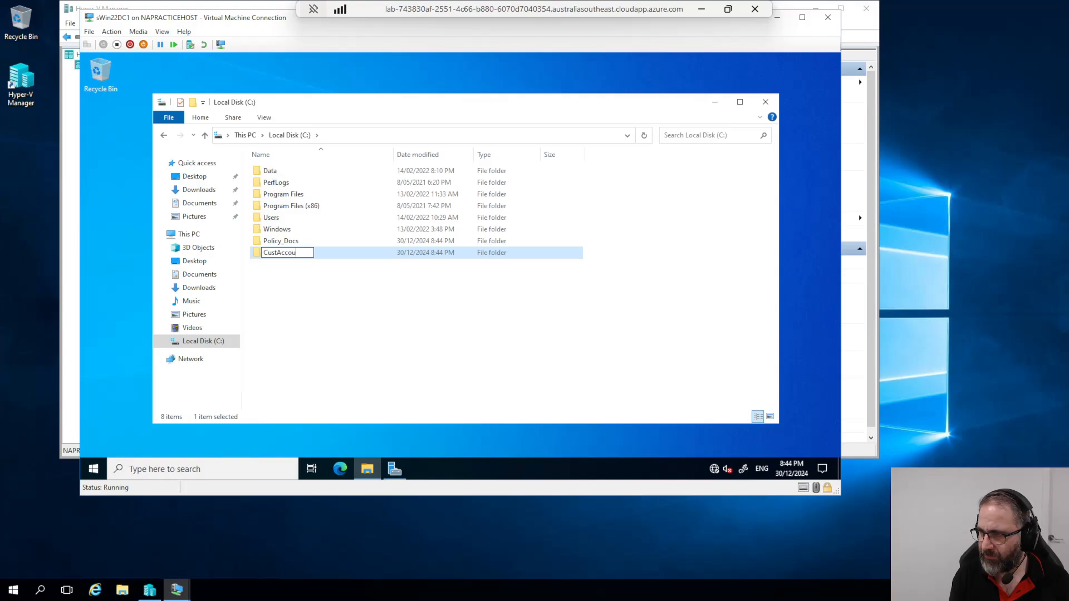
{"action": "type", "text": "ntsData"}
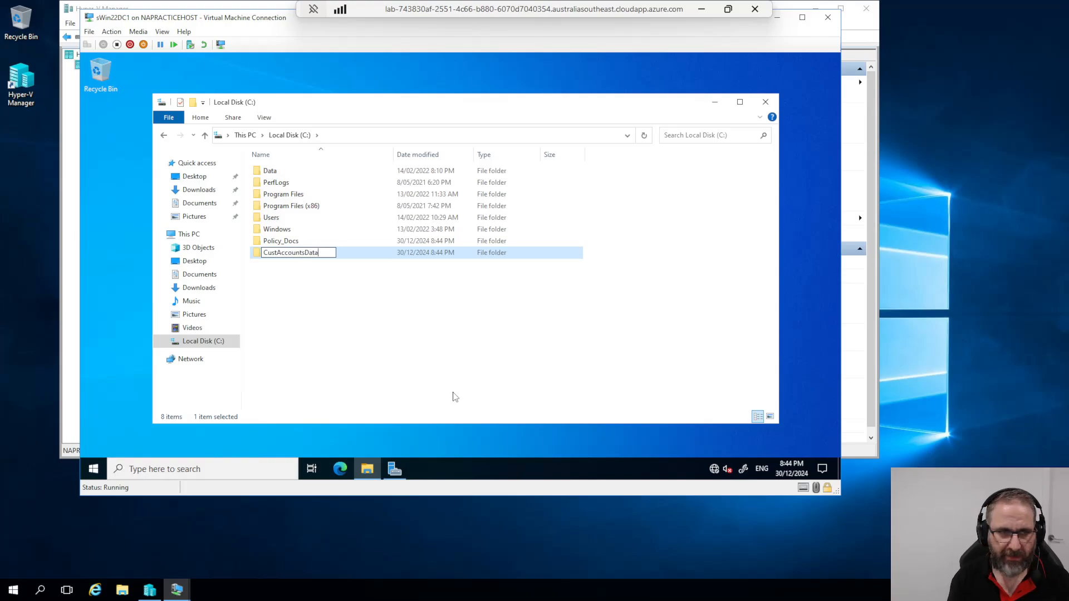
{"action": "right_click", "coordinate": [276, 264]}
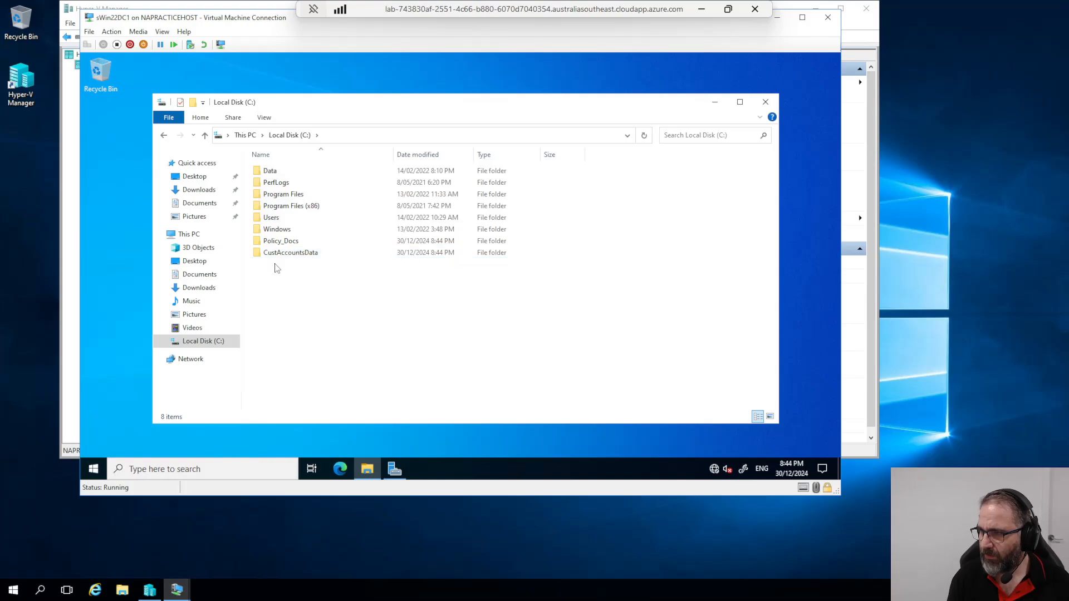
{"action": "mouse_move", "coordinate": [315, 382]}
{"action": "left_click", "coordinate": [417, 380]}
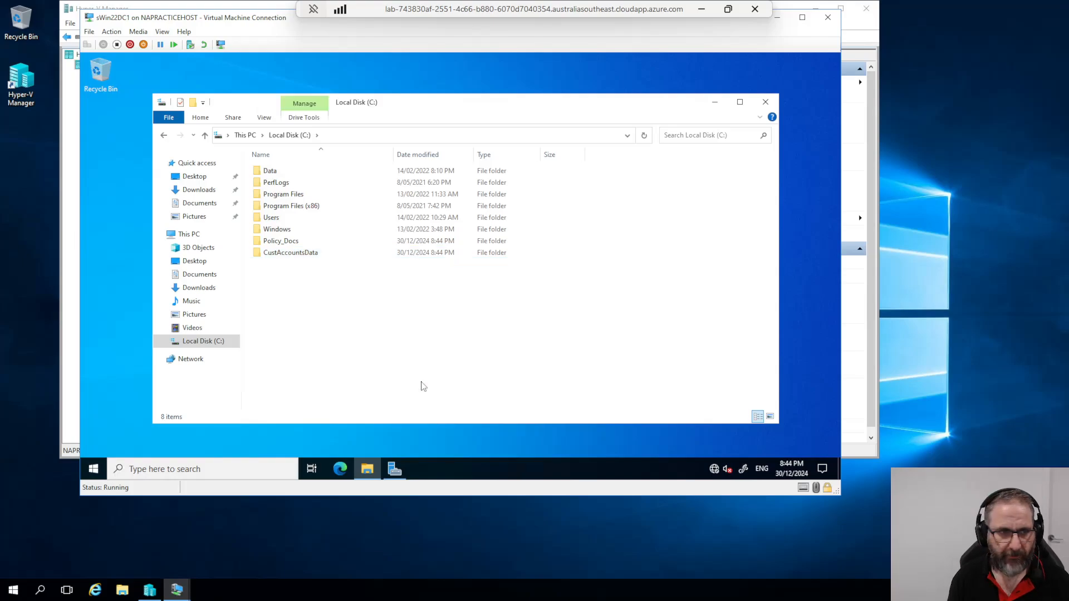
{"action": "type", "text": "Home"}
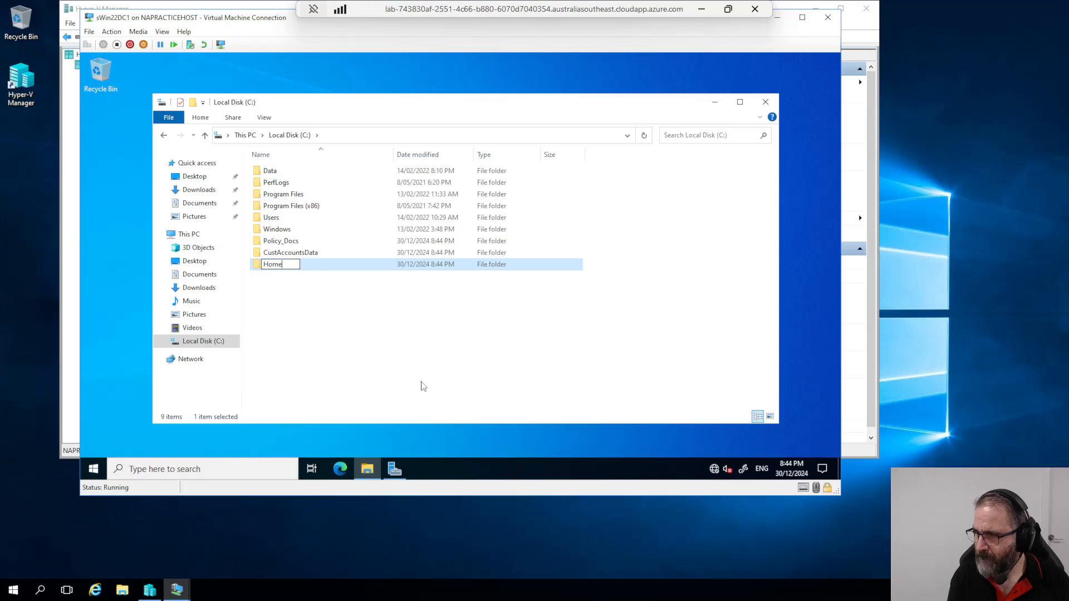
{"action": "key", "text": "Return"}
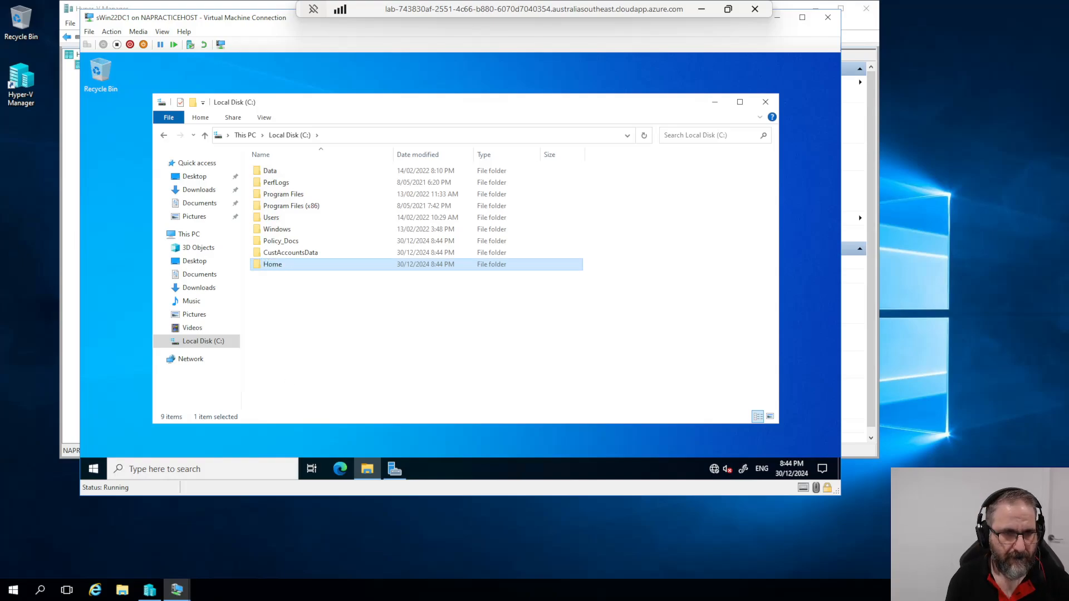
{"action": "left_click", "coordinate": [277, 244], "text": "shift"}
{"action": "right_click", "coordinate": [277, 243]}
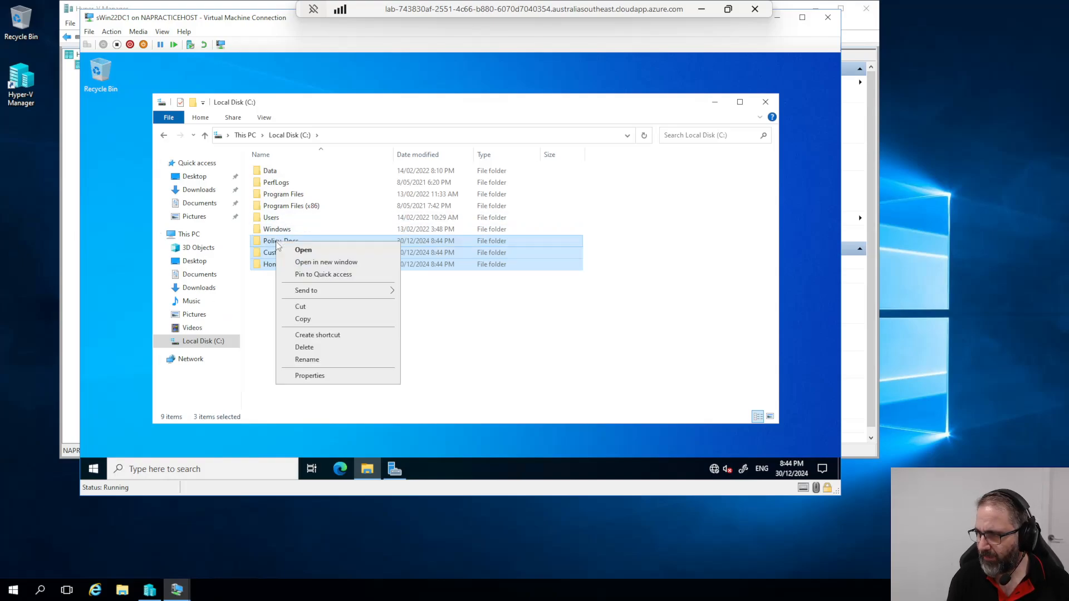
{"action": "left_click", "coordinate": [310, 376]}
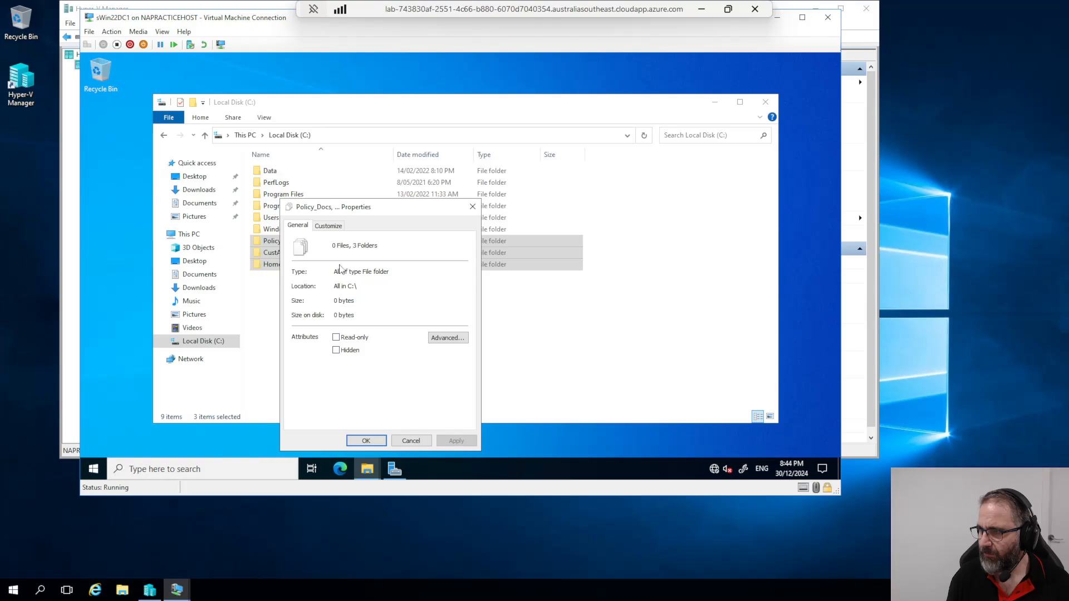
{"action": "left_click", "coordinate": [448, 338]}
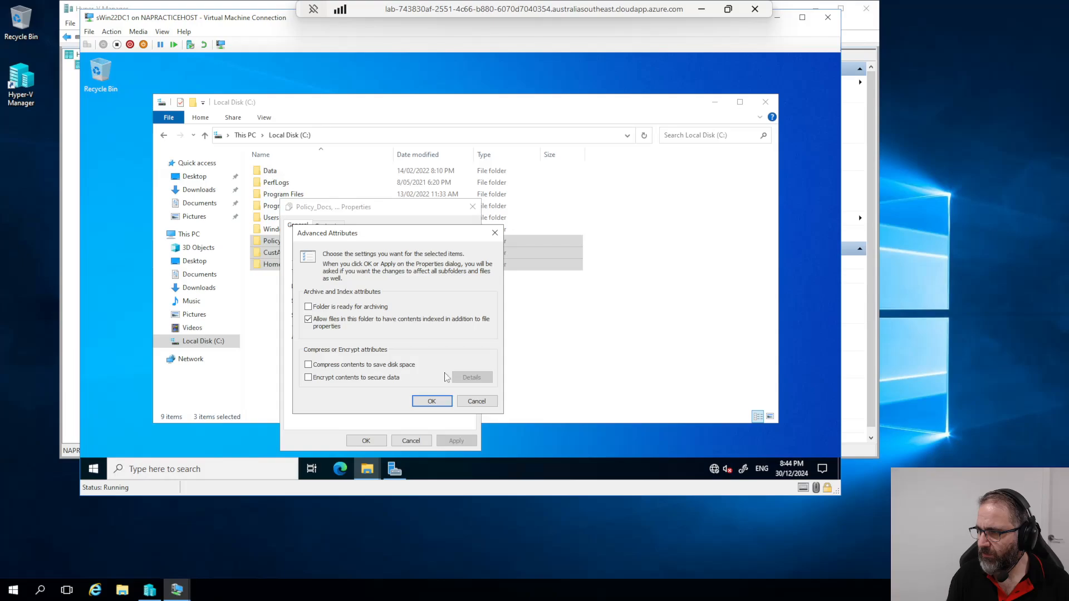
{"action": "left_click", "coordinate": [477, 401]}
{"action": "left_click", "coordinate": [329, 227]}
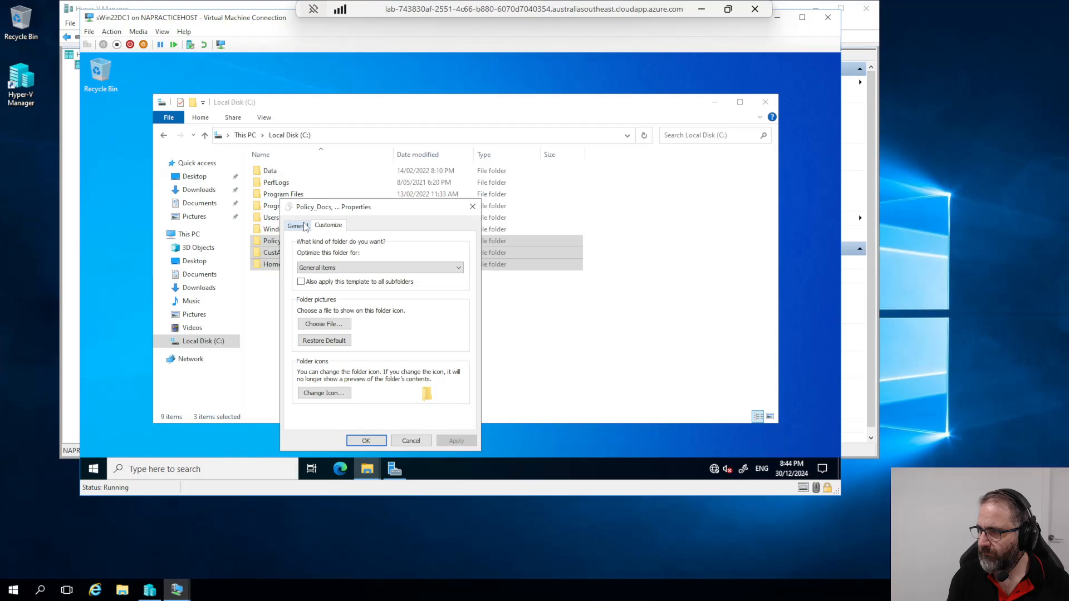
{"action": "left_click", "coordinate": [473, 206]}
Step: Share the Policy_Docs folder with Everyone at Read/Write access through the sharing wizard
{"action": "left_click", "coordinate": [281, 246]}
{"action": "right_click", "coordinate": [282, 245]}
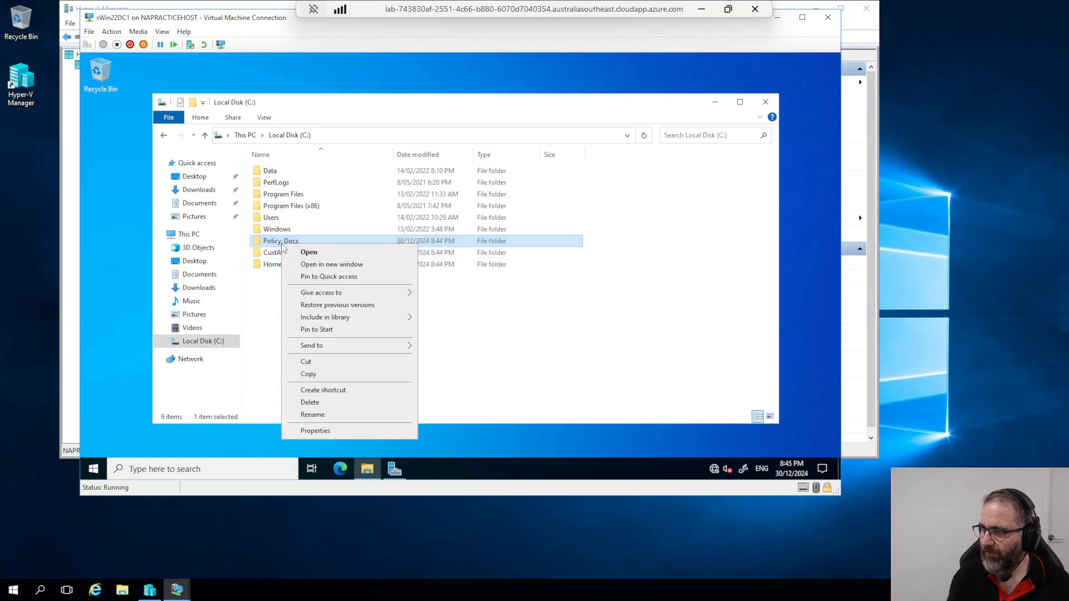
{"action": "left_click", "coordinate": [315, 432]}
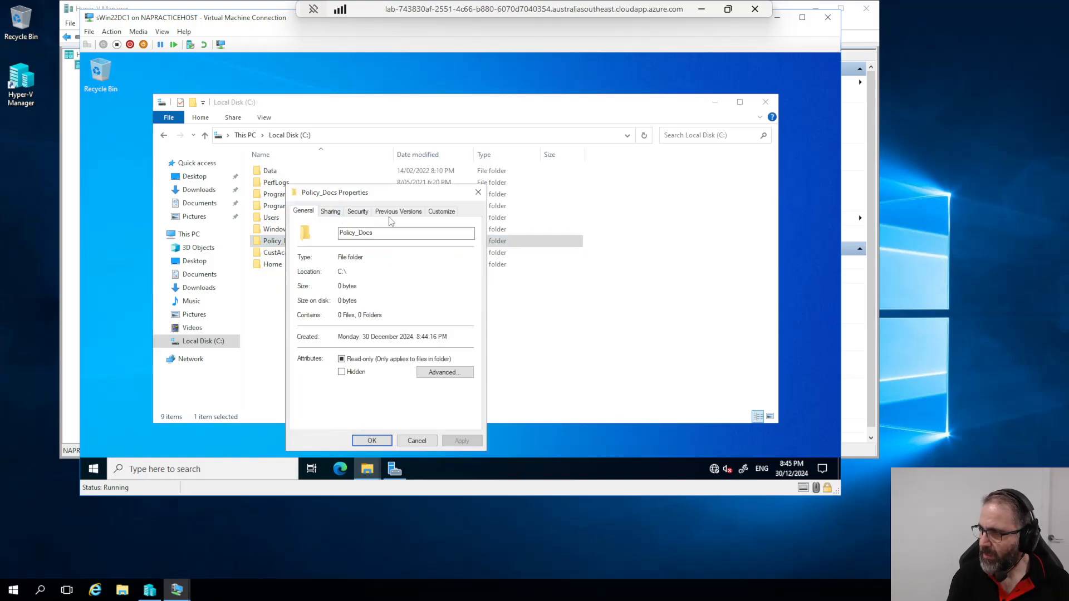
{"action": "left_click", "coordinate": [332, 217]}
{"action": "left_click", "coordinate": [326, 292]}
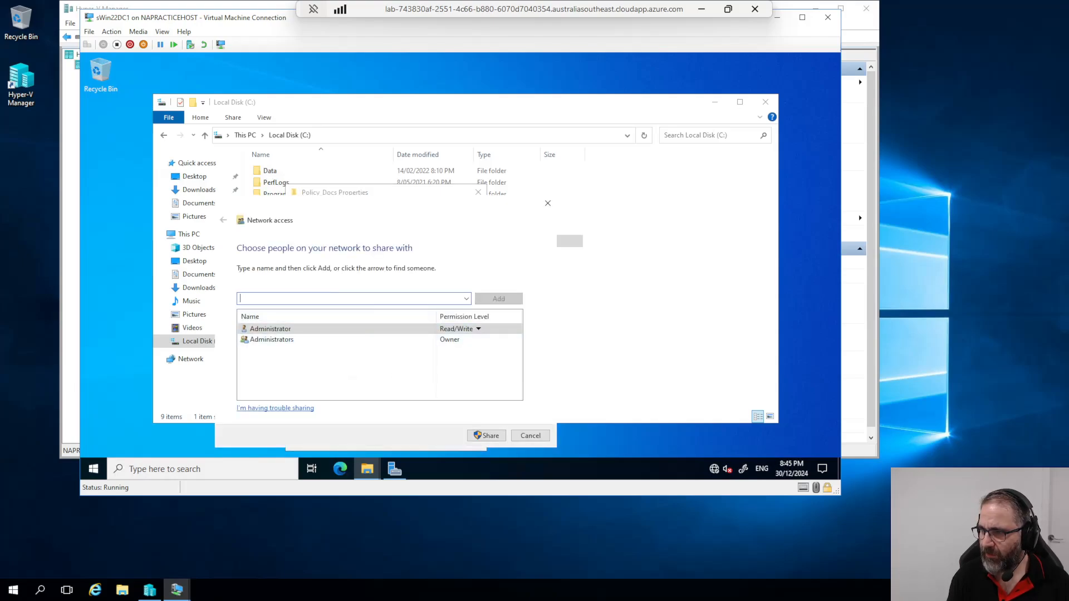
{"action": "left_click", "coordinate": [466, 299]}
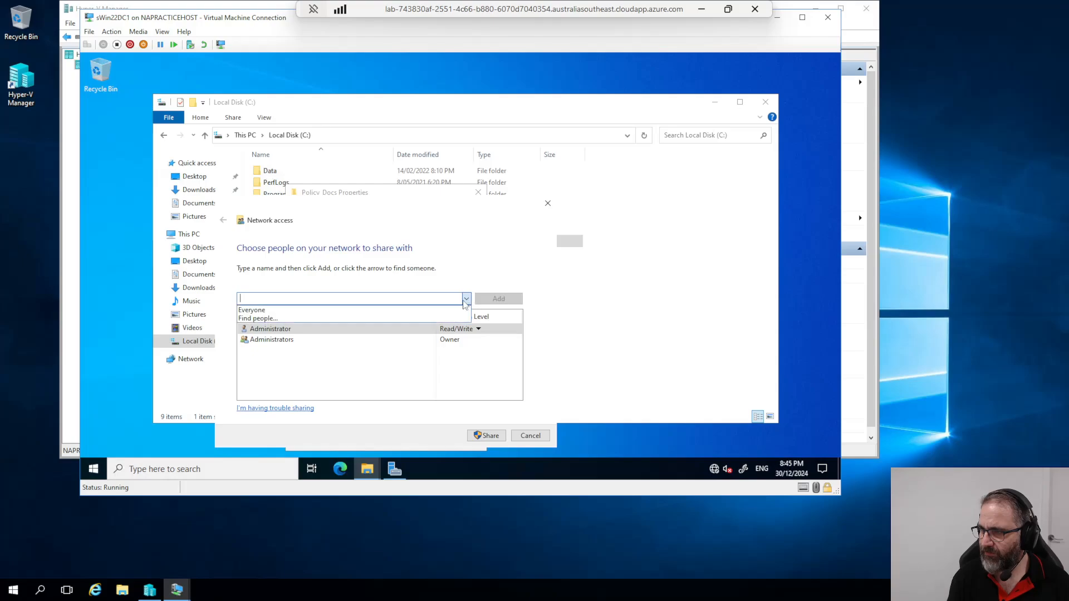
{"action": "left_click", "coordinate": [310, 311]}
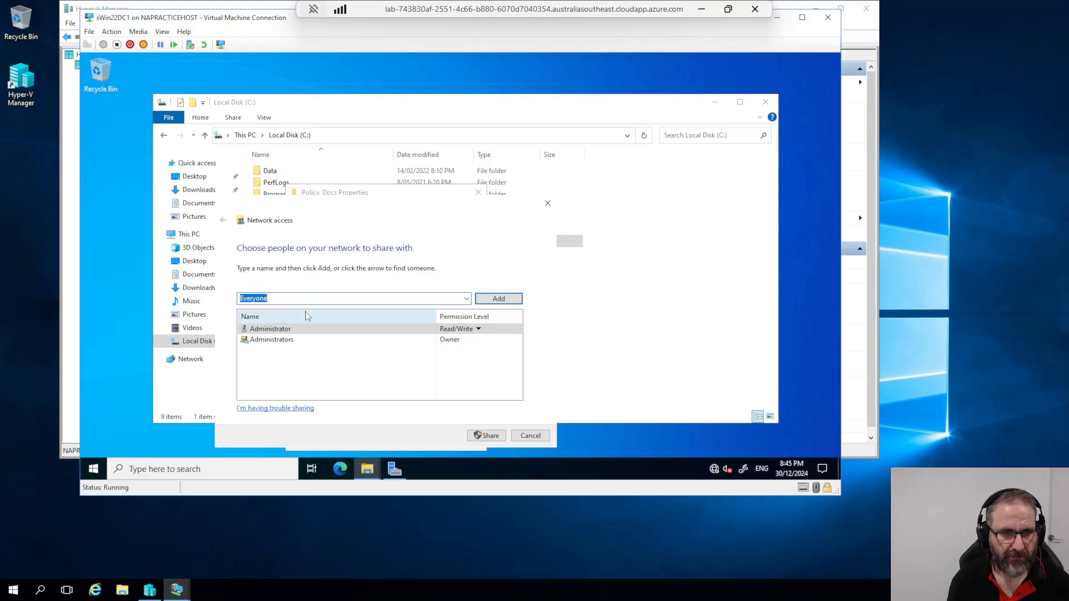
{"action": "left_click", "coordinate": [490, 305]}
{"action": "left_click", "coordinate": [459, 351]}
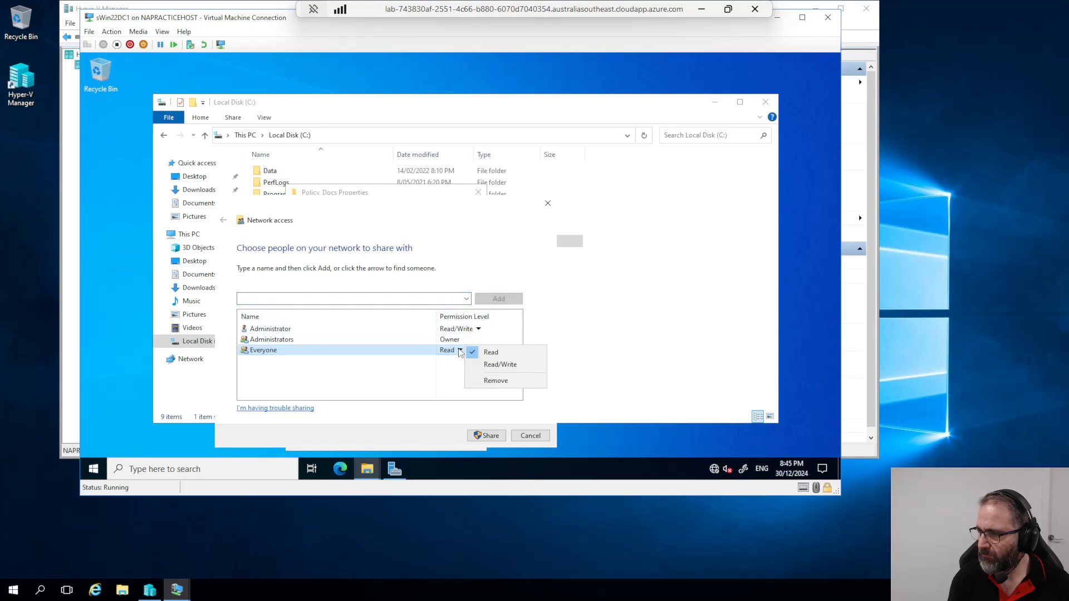
{"action": "left_click", "coordinate": [495, 366]}
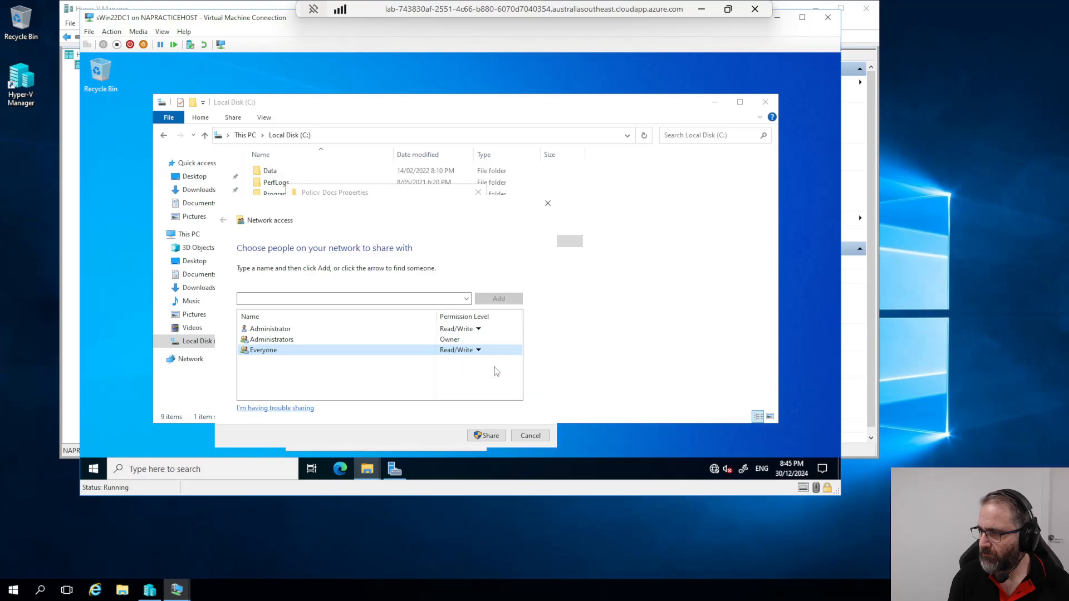
{"action": "left_click", "coordinate": [482, 437]}
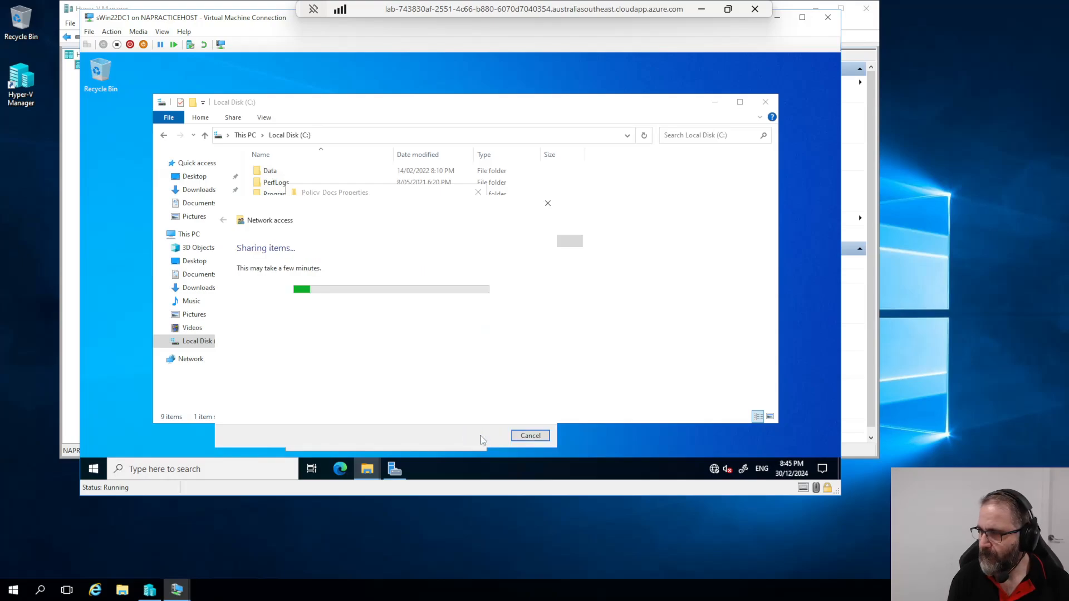
{"action": "left_click", "coordinate": [531, 436]}
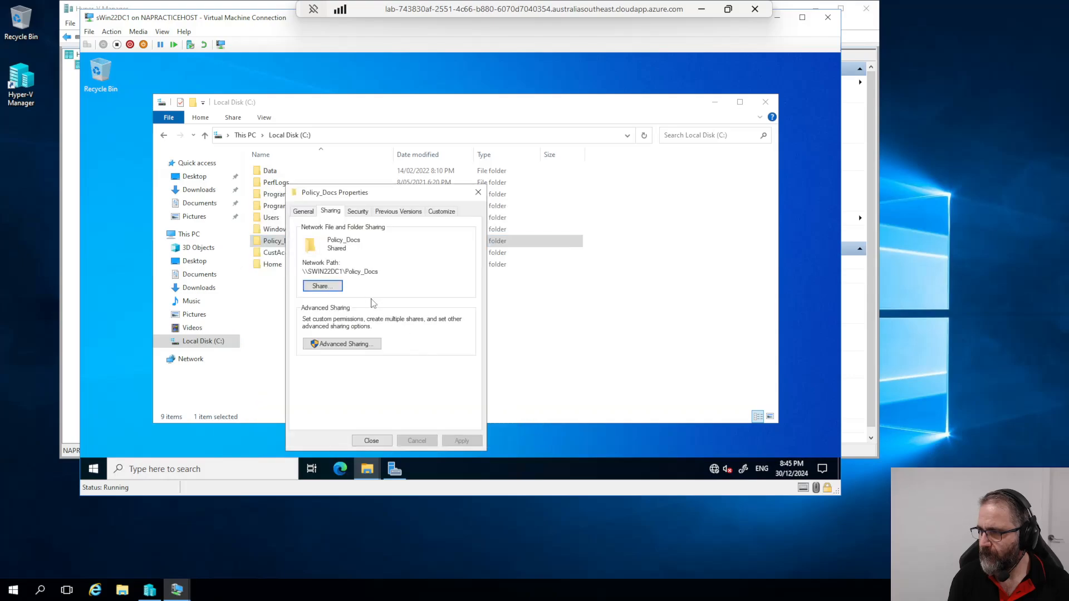
Step: Review Policy_Docs' Advanced Sharing permissions without changes, then close its properties
{"action": "left_click", "coordinate": [358, 344]}
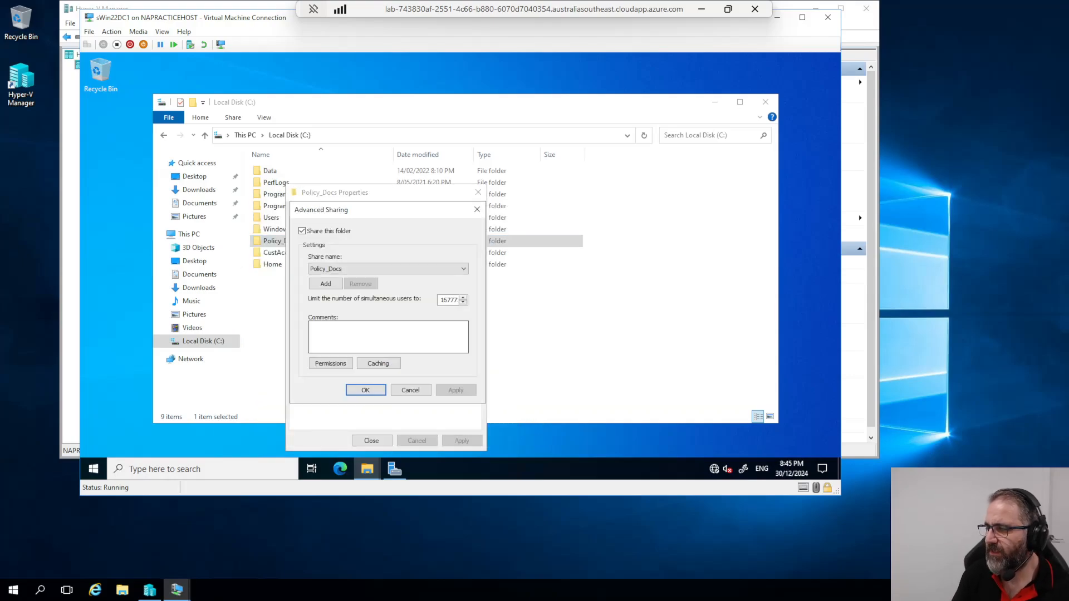
{"action": "left_click", "coordinate": [332, 364]}
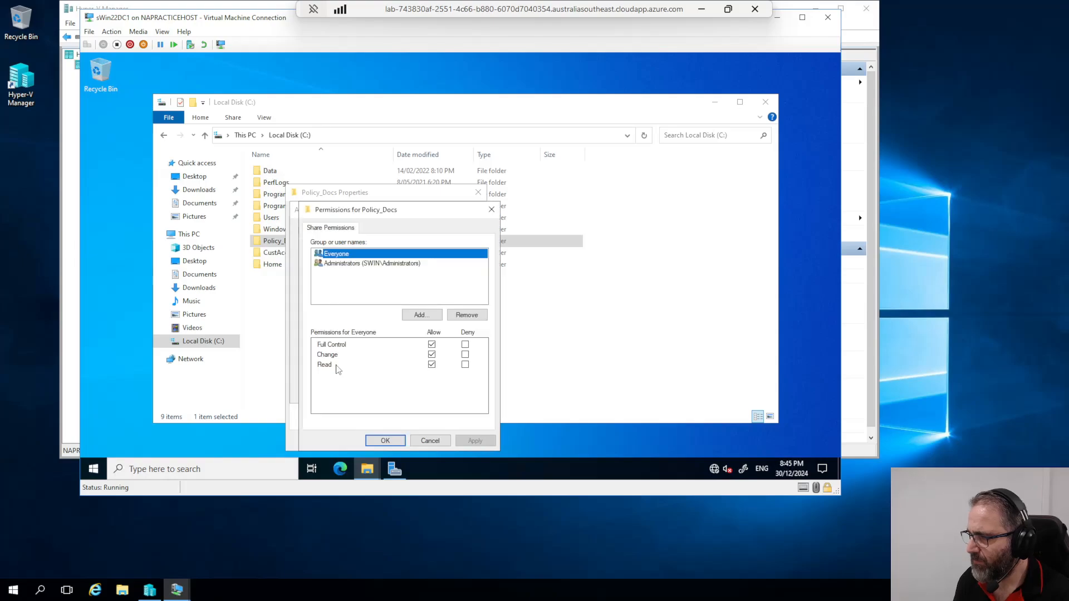
{"action": "left_click", "coordinate": [323, 264]}
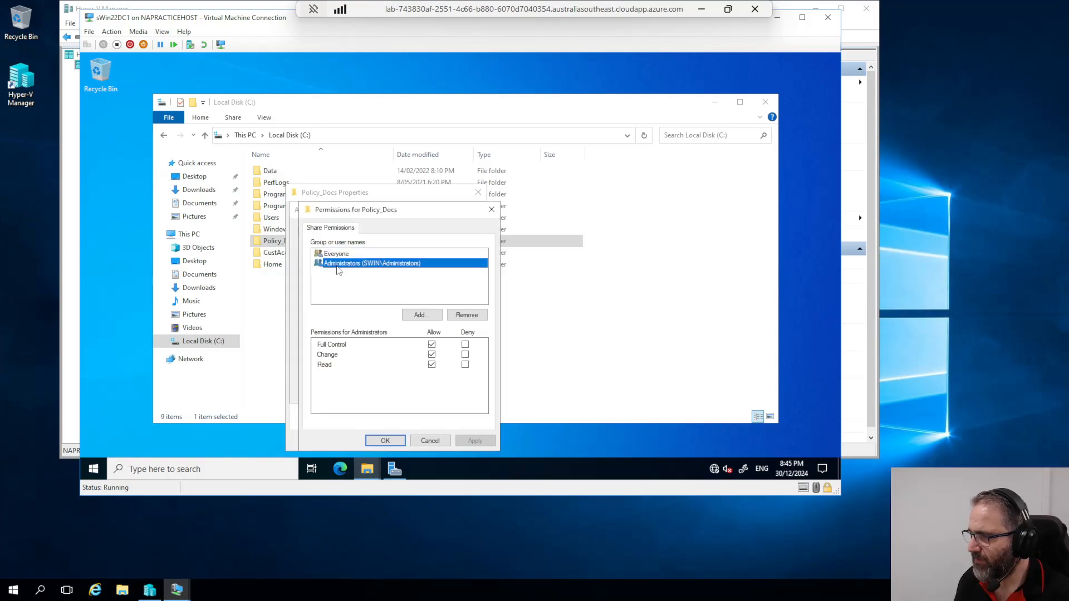
{"action": "left_click", "coordinate": [435, 441]}
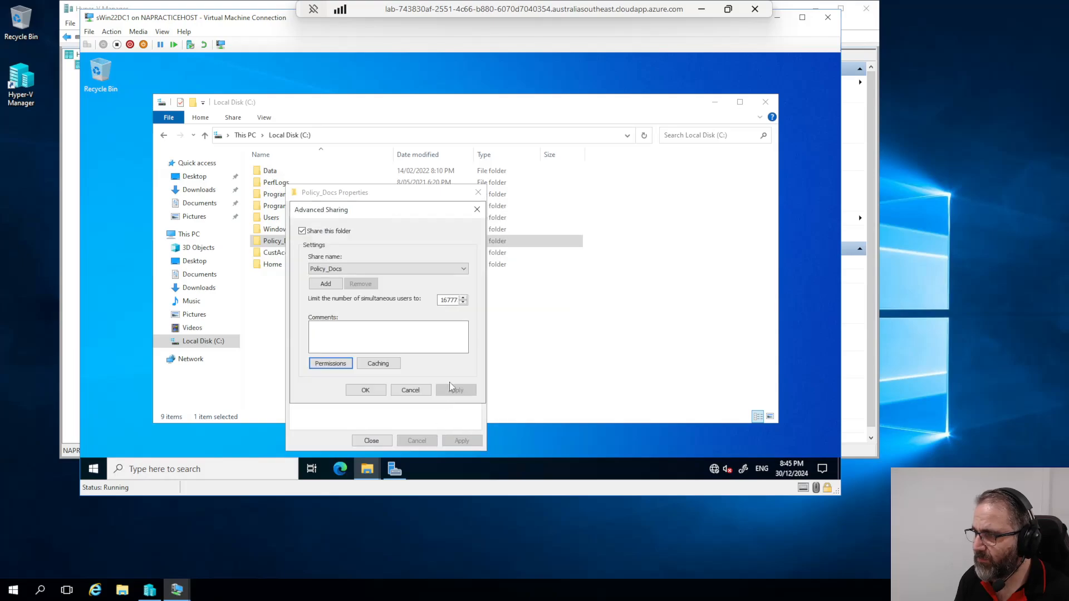
{"action": "left_click", "coordinate": [374, 441]}
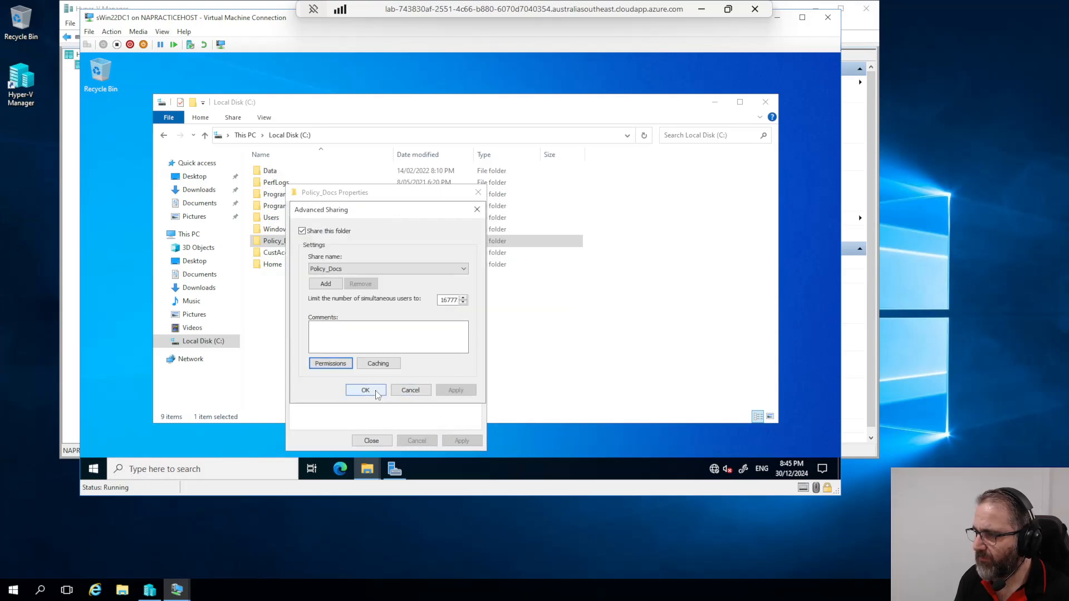
{"action": "left_click", "coordinate": [366, 390]}
{"action": "left_click", "coordinate": [371, 441]}
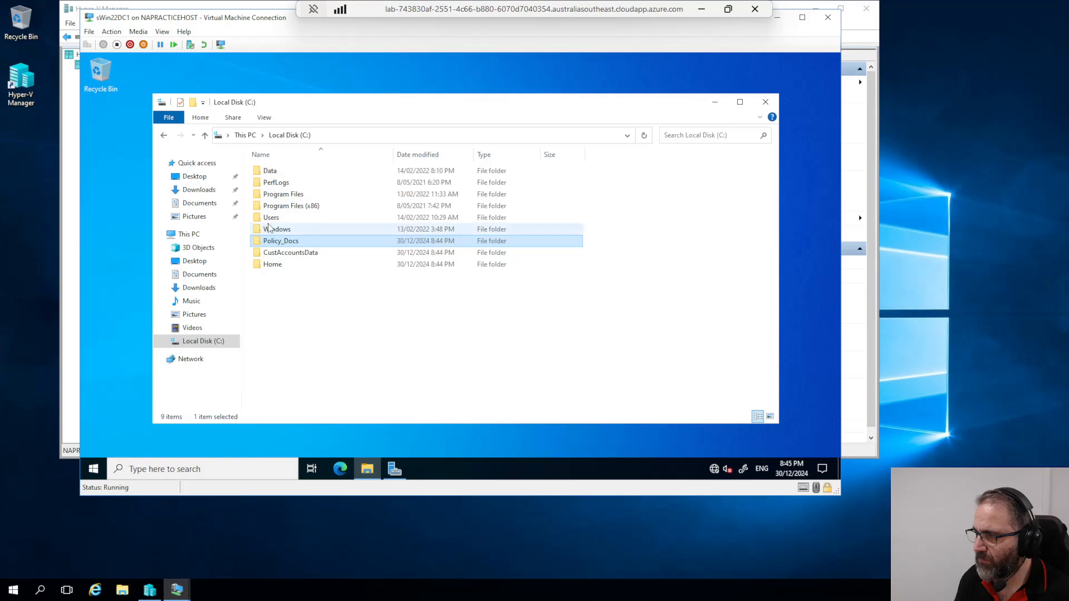
Step: Turn on Advanced Sharing for CustAccountsData under its own share name
{"action": "right_click", "coordinate": [270, 252]}
{"action": "left_click", "coordinate": [311, 438]}
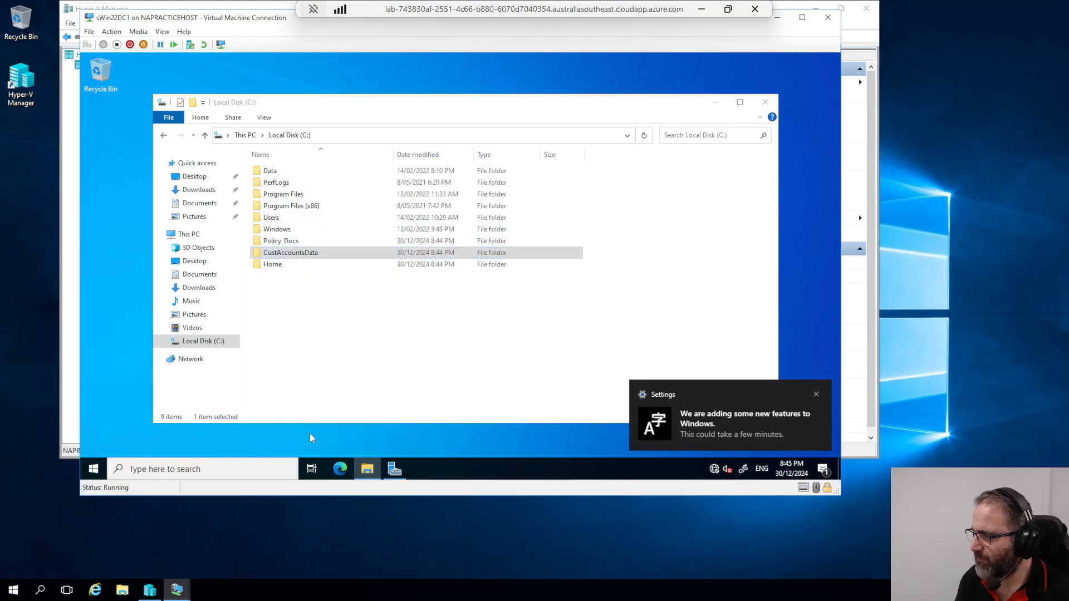
{"action": "left_click", "coordinate": [318, 212]}
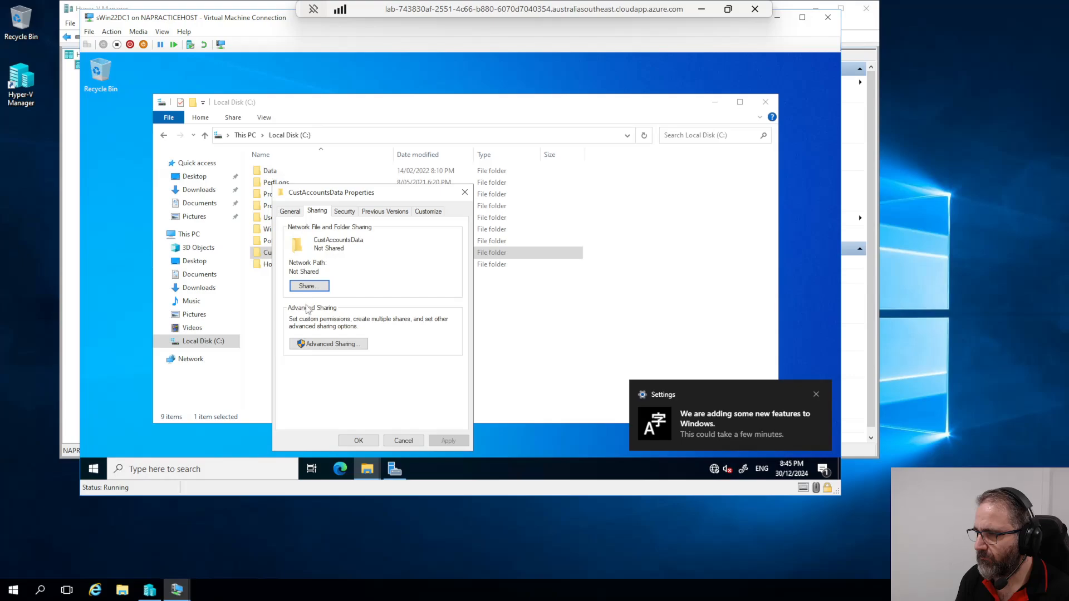
{"action": "left_click", "coordinate": [330, 344]}
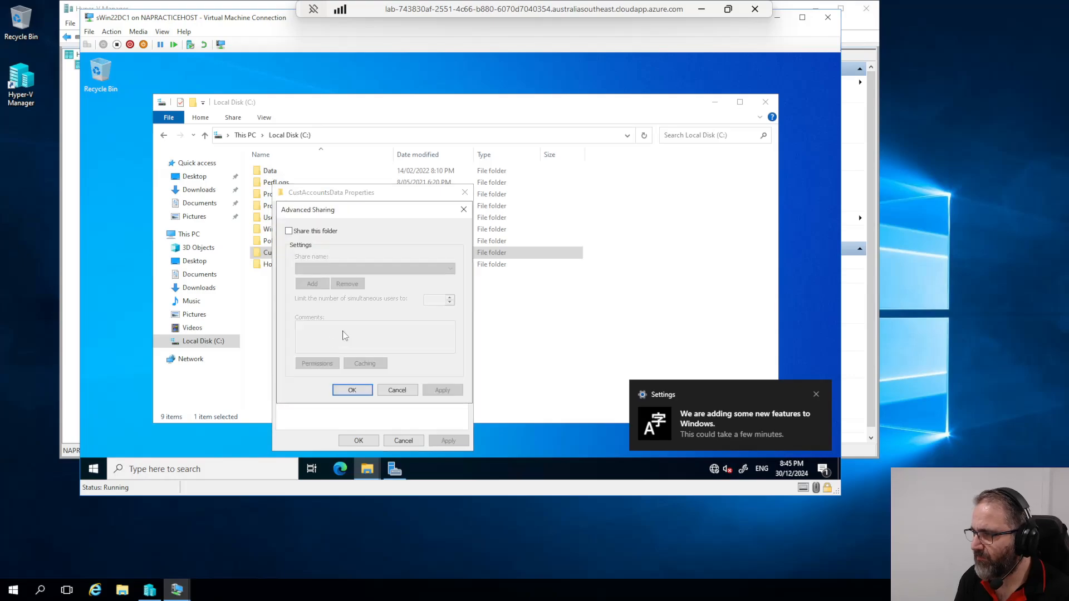
{"action": "left_click", "coordinate": [289, 231]}
{"action": "left_click", "coordinate": [315, 365]}
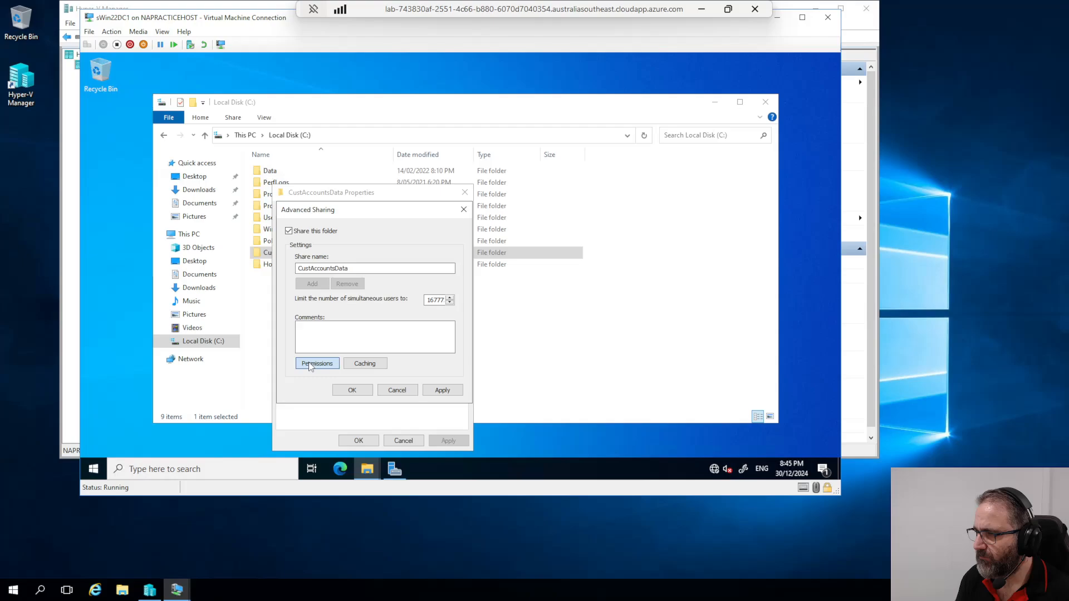
Step: Add Everyone to the share permissions with Full Control, apply, and close the properties
{"action": "left_click", "coordinate": [408, 314]}
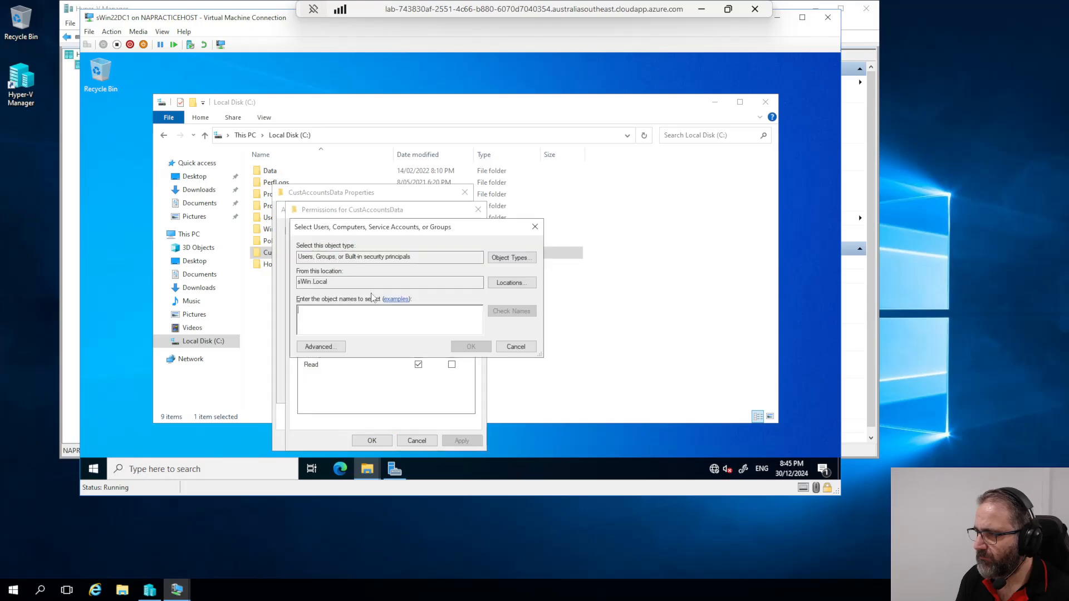
{"action": "type", "text": "everyone"}
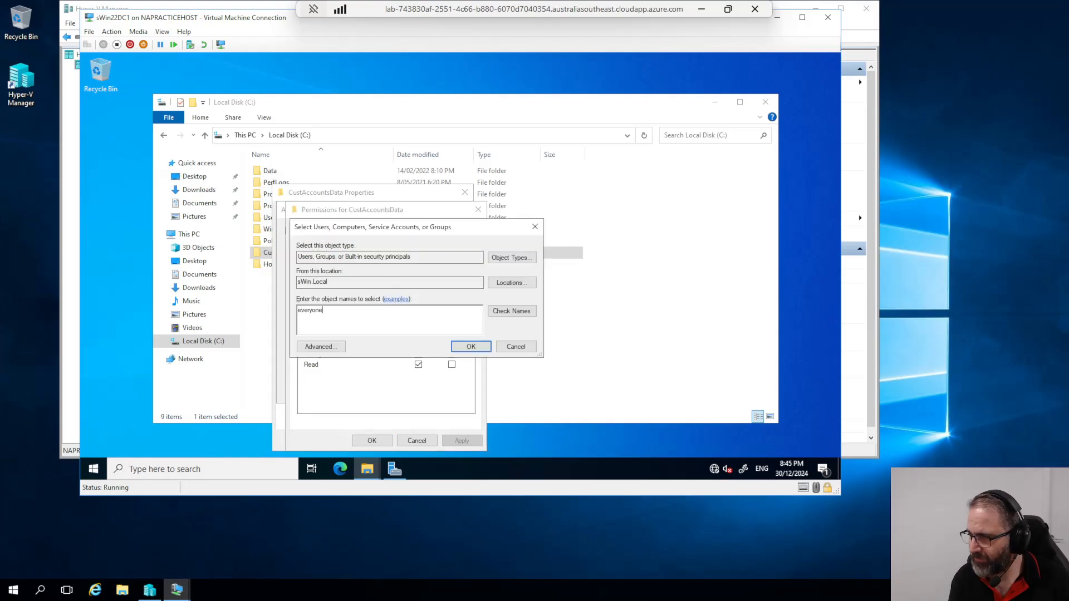
{"action": "left_click", "coordinate": [497, 310]}
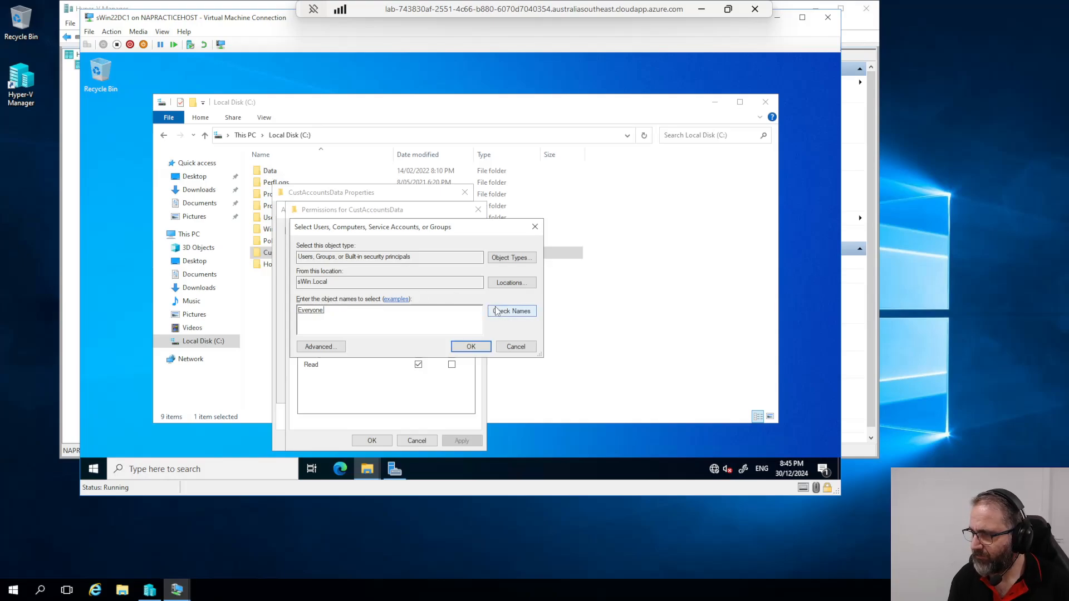
{"action": "left_click", "coordinate": [471, 346]}
{"action": "left_click", "coordinate": [418, 344]}
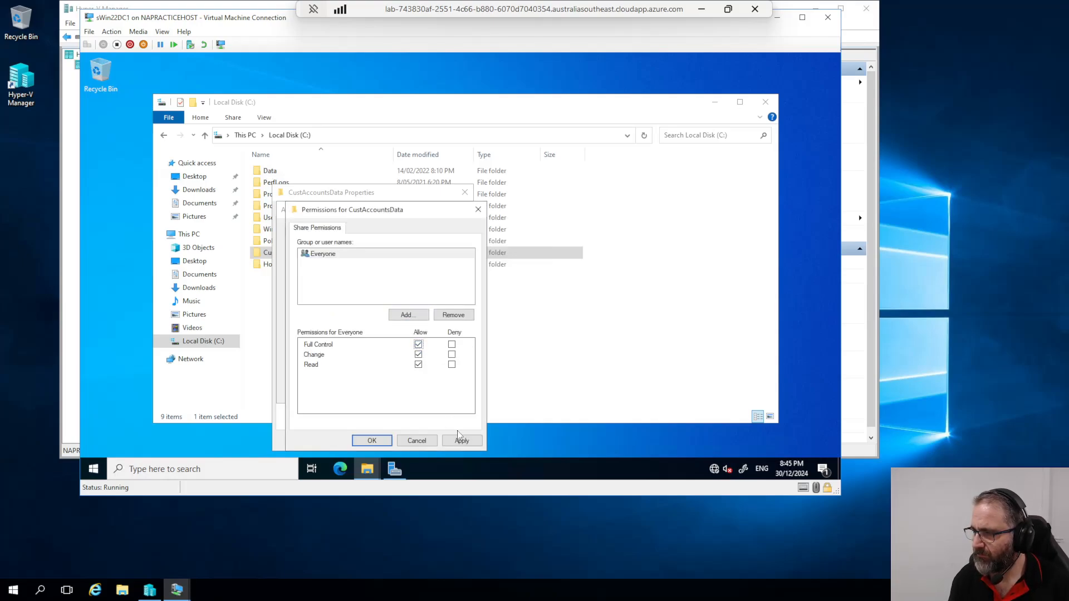
{"action": "left_click", "coordinate": [462, 440]}
{"action": "left_click", "coordinate": [371, 440]}
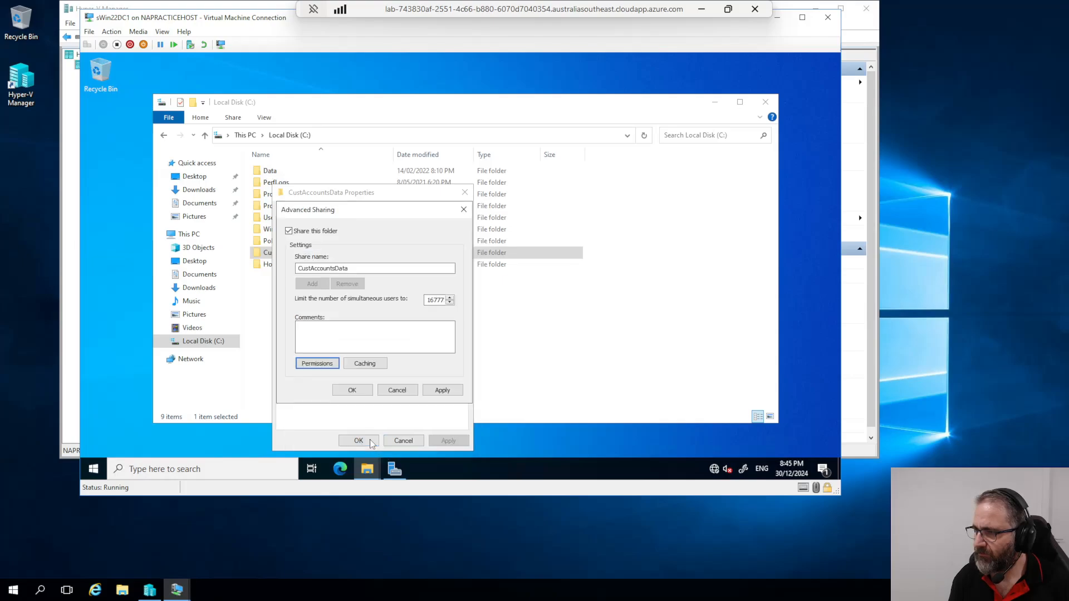
{"action": "left_click", "coordinate": [439, 390]}
{"action": "left_click", "coordinate": [352, 390]}
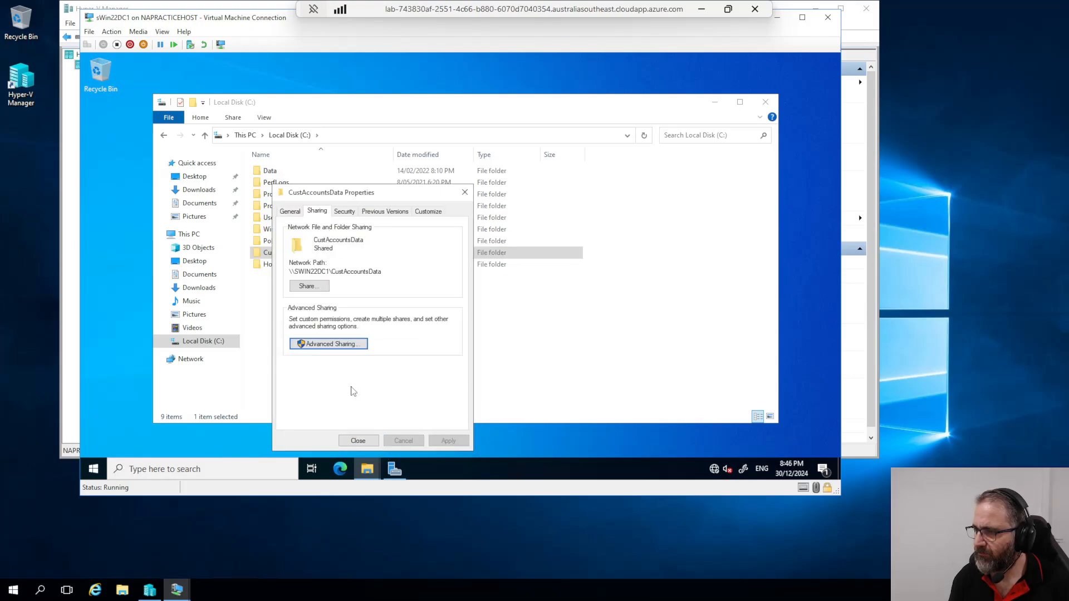
{"action": "left_click", "coordinate": [358, 441]}
Step: Start sharing the Home folder and add Everyone to its share list
{"action": "left_click", "coordinate": [269, 266]}
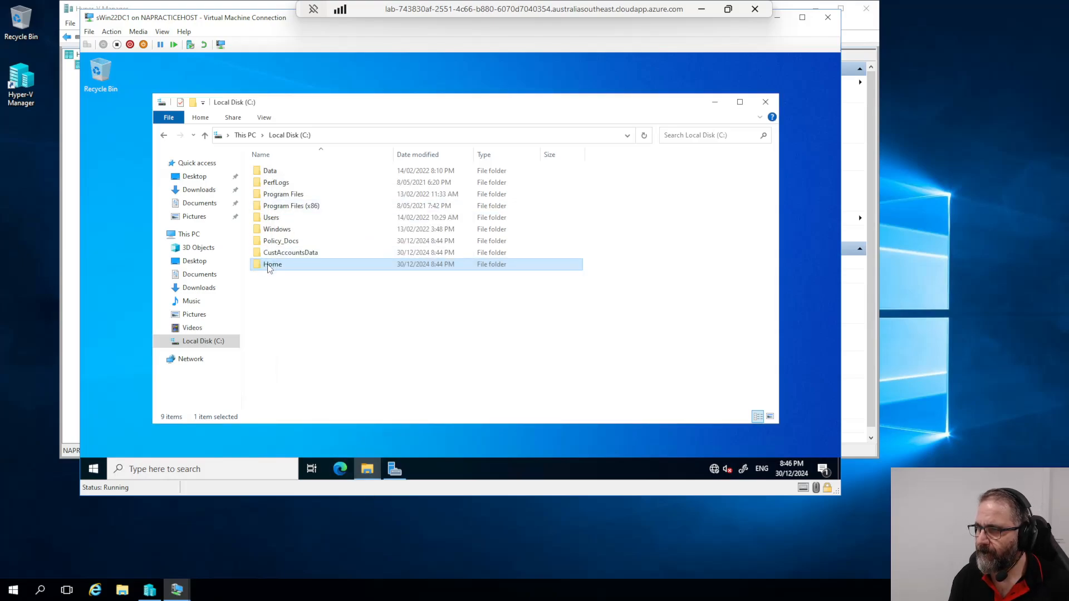
{"action": "right_click", "coordinate": [269, 266]}
{"action": "left_click", "coordinate": [301, 255]}
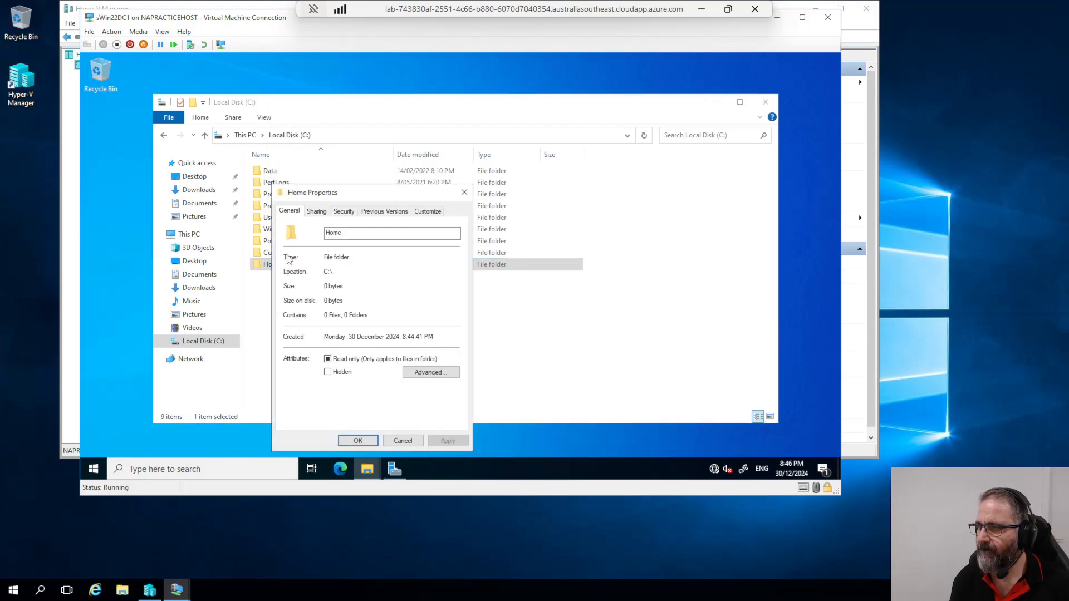
{"action": "left_click", "coordinate": [316, 211]}
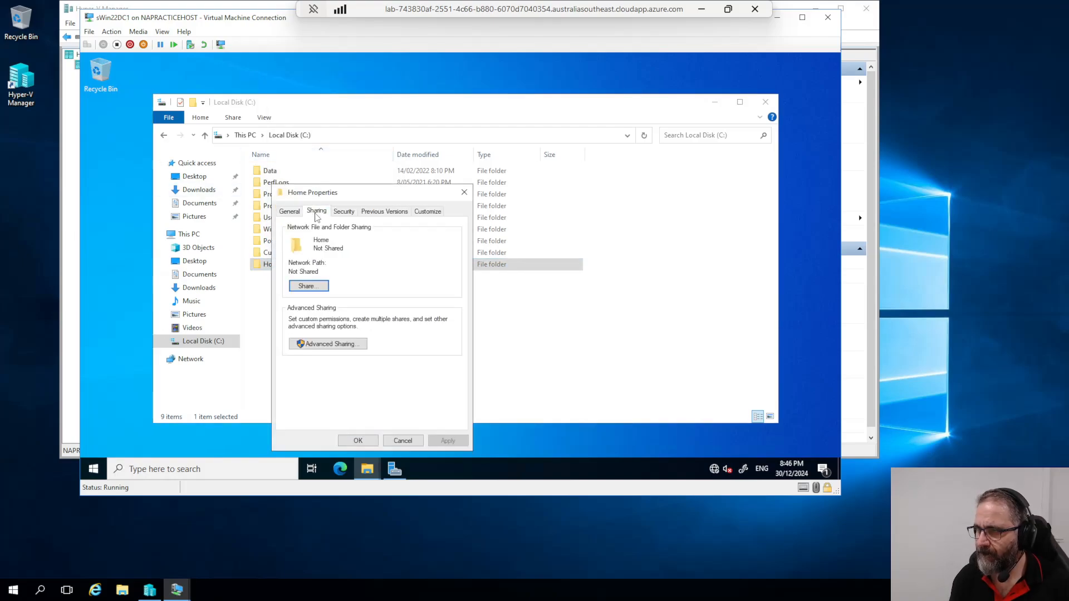
{"action": "left_click", "coordinate": [308, 287]}
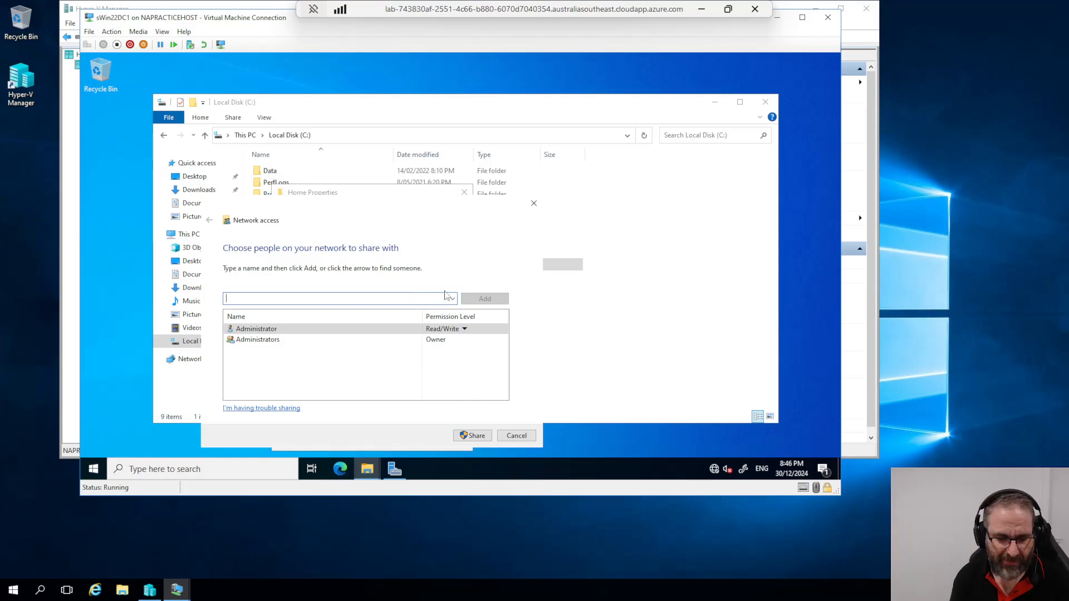
{"action": "type", "text": "everyone"}
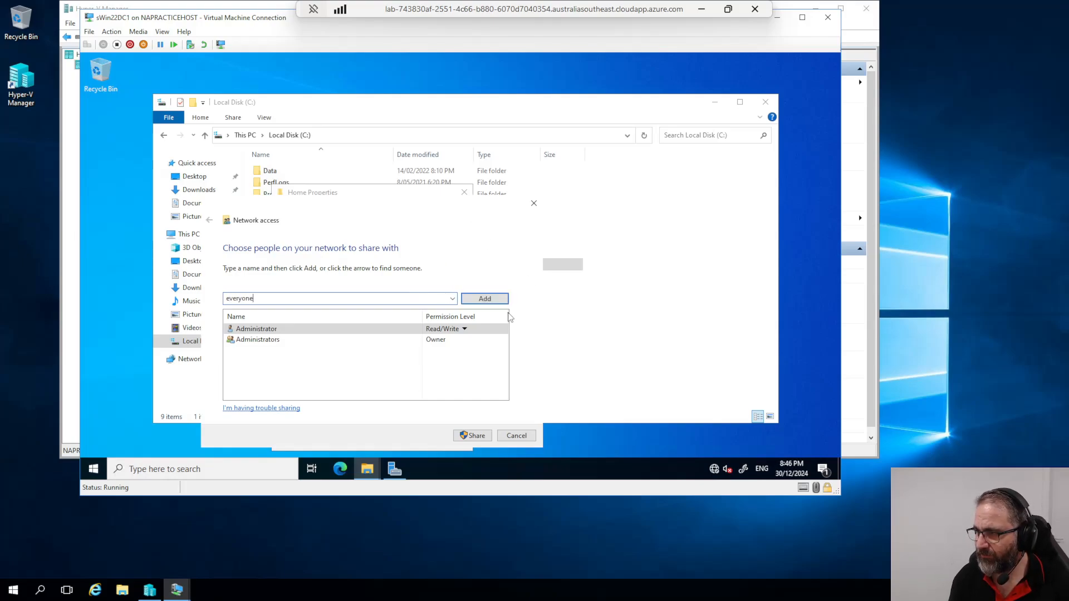
{"action": "left_click", "coordinate": [497, 298]}
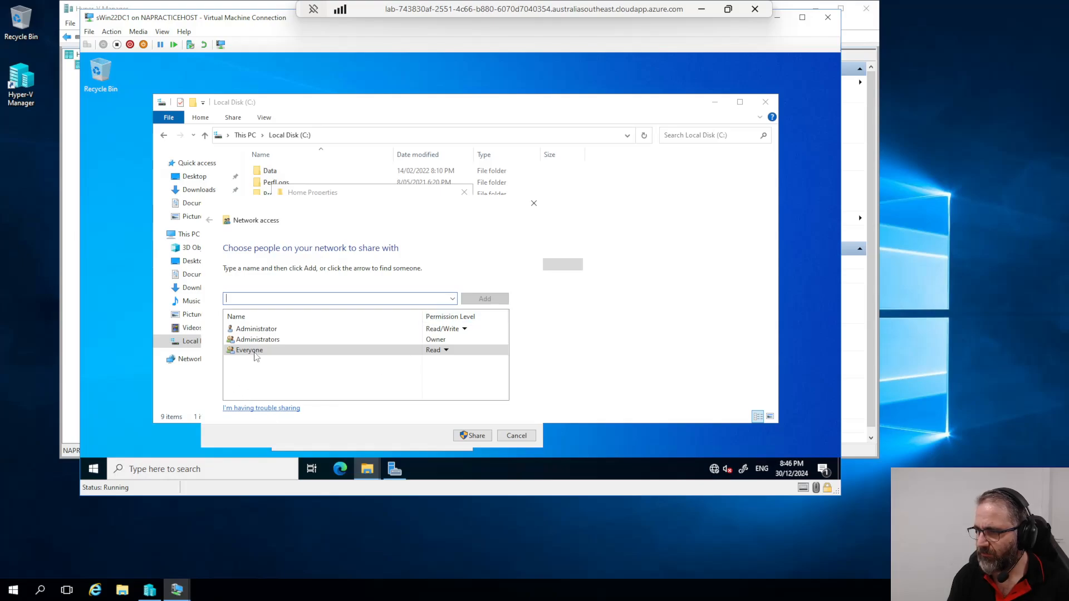
Step: Give Everyone Read/Write access to Home, finish sharing, and close its properties
{"action": "left_click", "coordinate": [446, 350]}
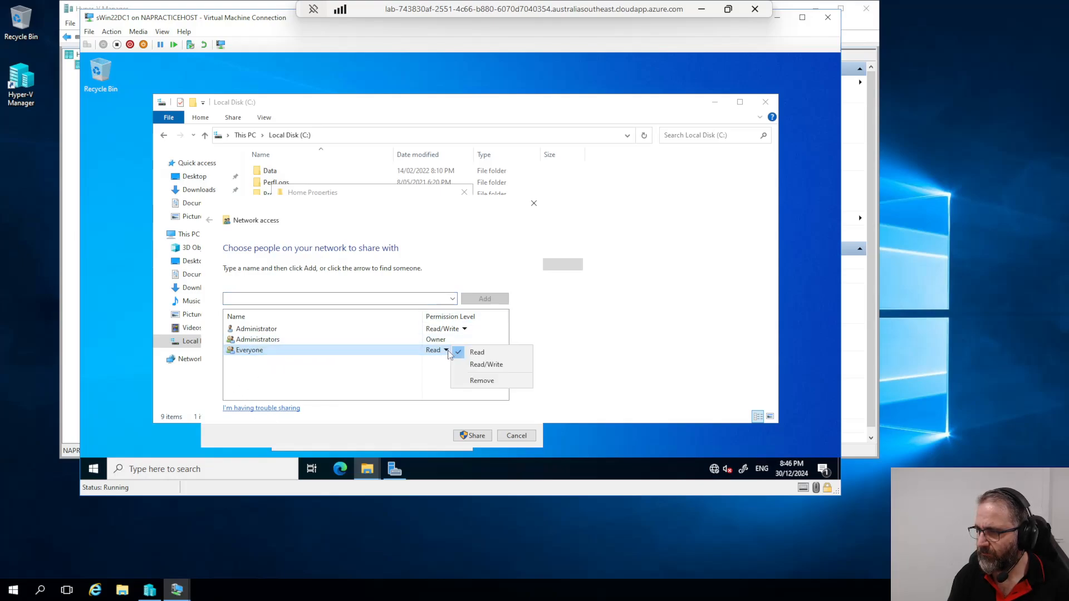
{"action": "left_click", "coordinate": [475, 369]}
{"action": "left_click", "coordinate": [477, 436]}
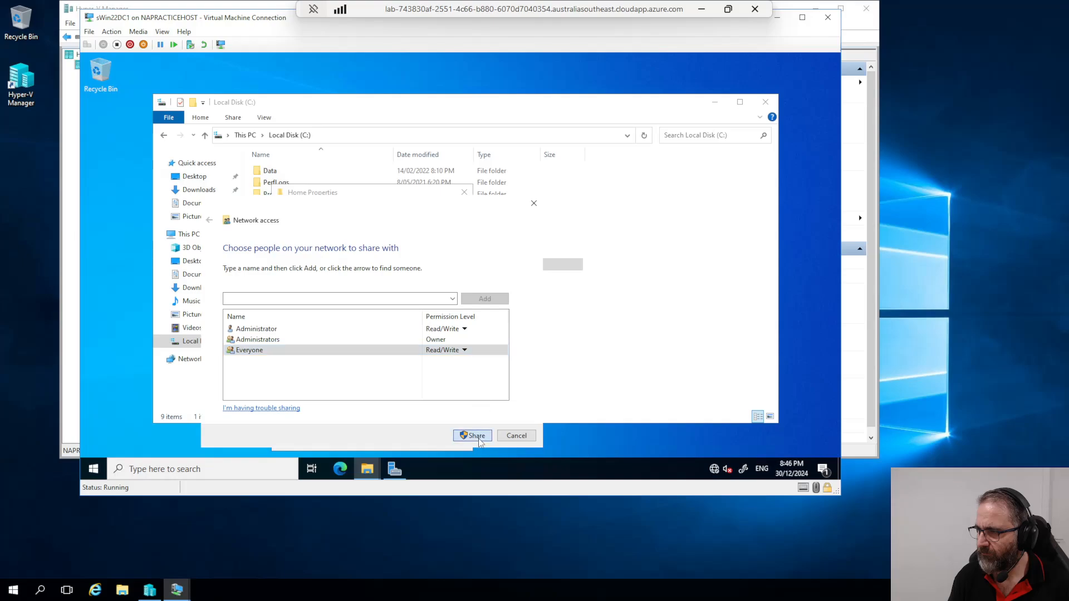
{"action": "left_click", "coordinate": [519, 436]}
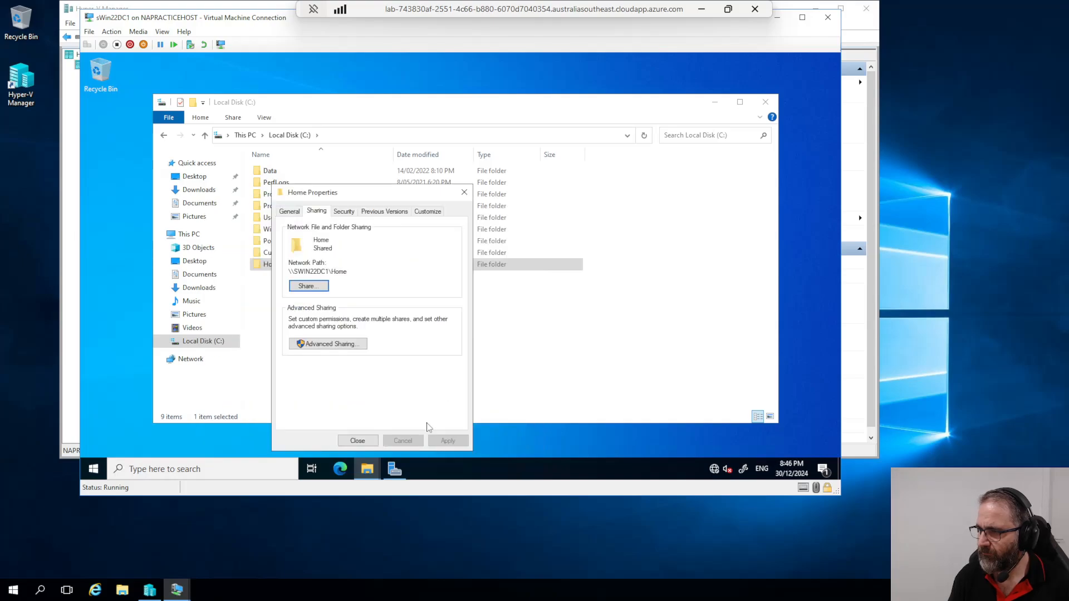
{"action": "left_click_drag", "start_coordinate": [316, 193], "coordinate": [304, 139]}
{"action": "left_click", "coordinate": [347, 387]}
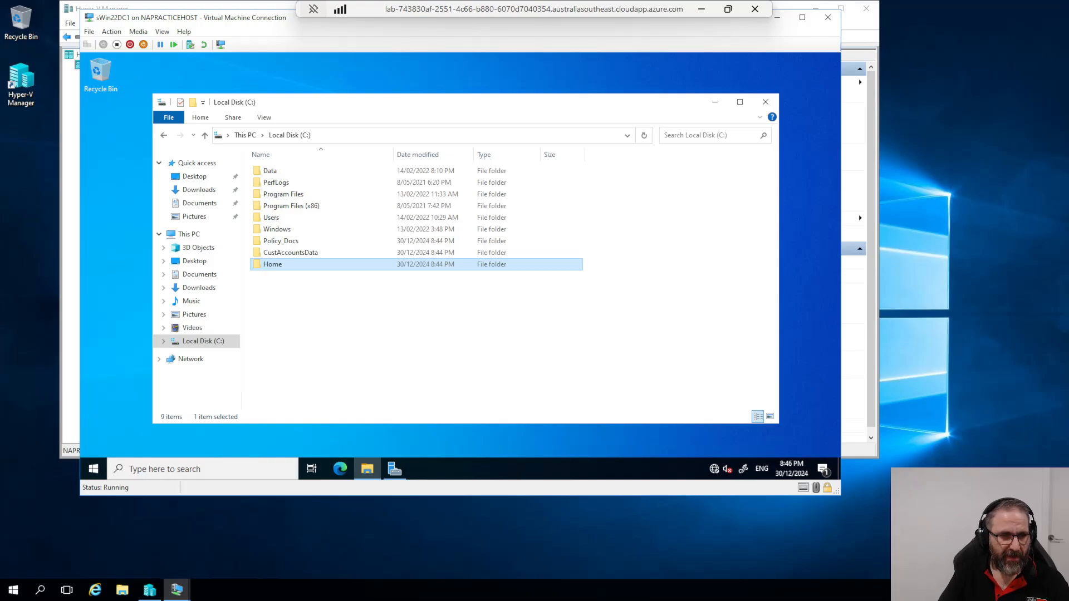
Step: Create a new text document named BlahBlah inside Policy_Docs
{"action": "double_click", "coordinate": [286, 241]}
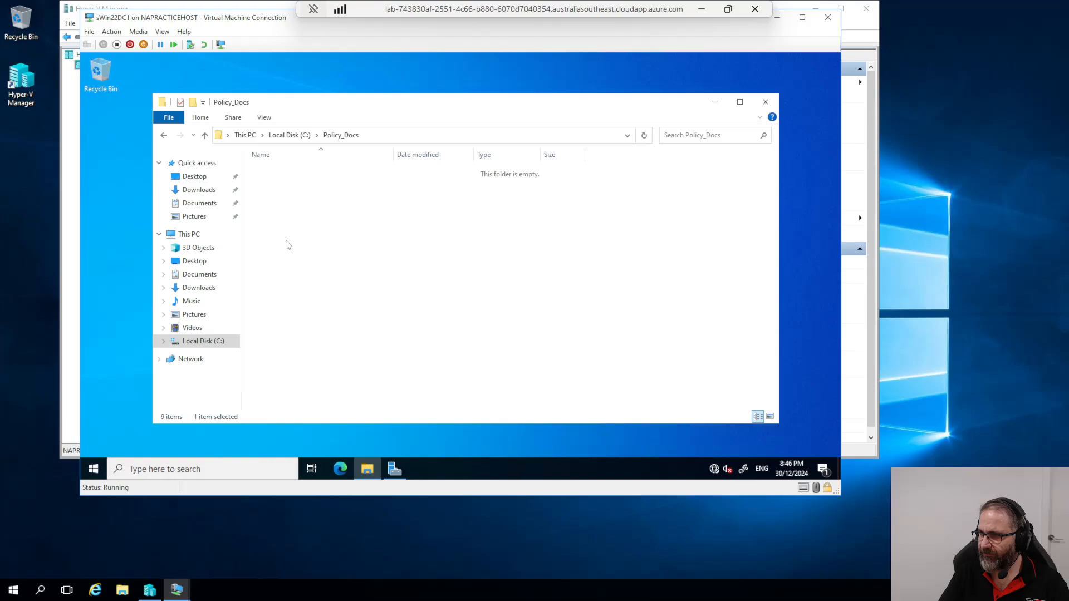
{"action": "right_click", "coordinate": [276, 209]}
{"action": "mouse_move", "coordinate": [334, 342]}
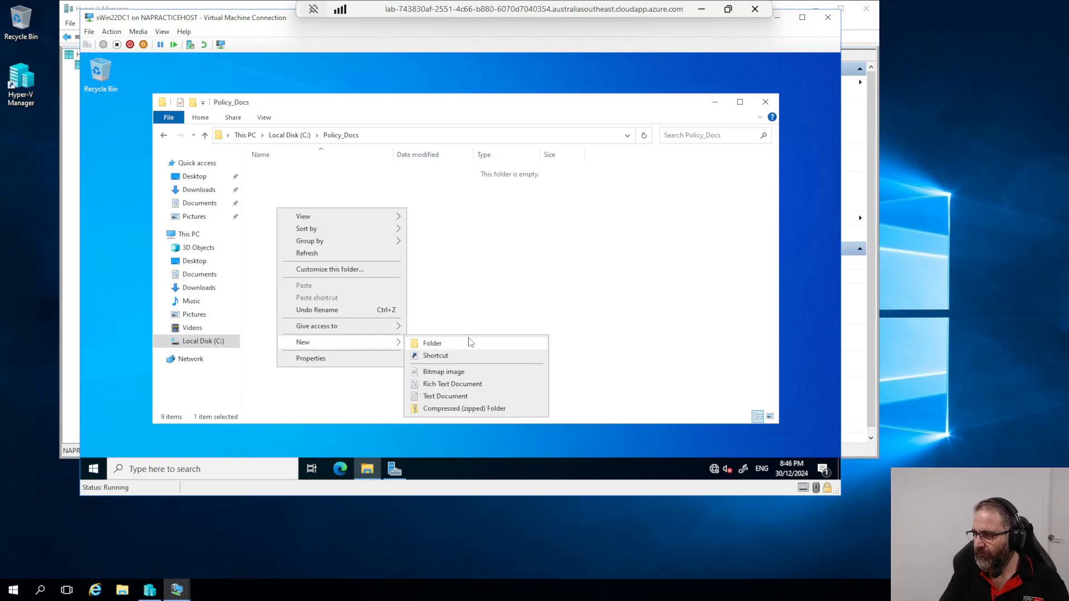
{"action": "left_click", "coordinate": [445, 396]}
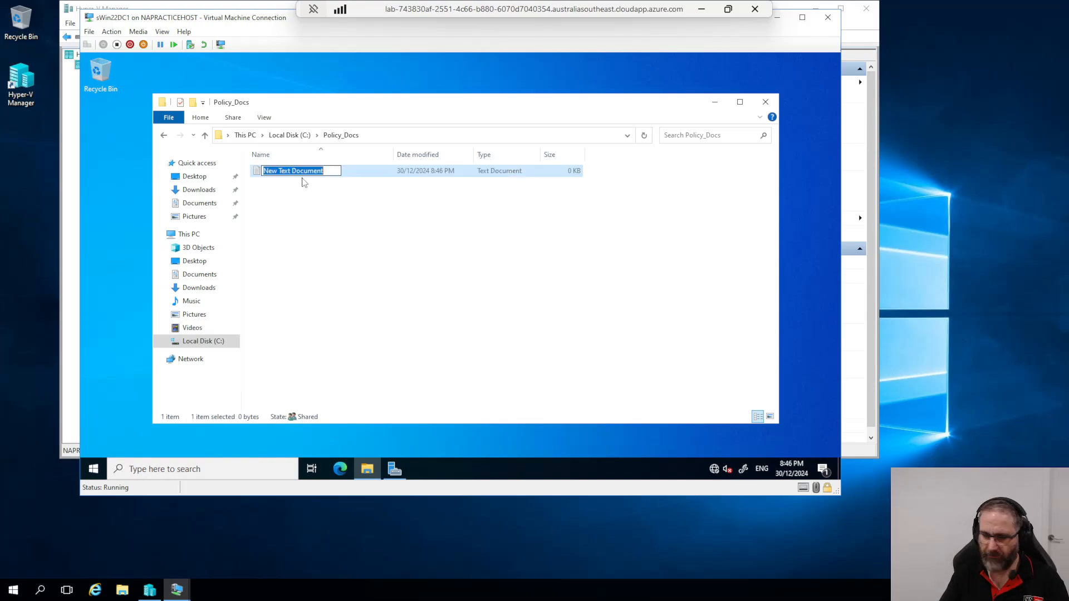
{"action": "type", "text": "Bla"}
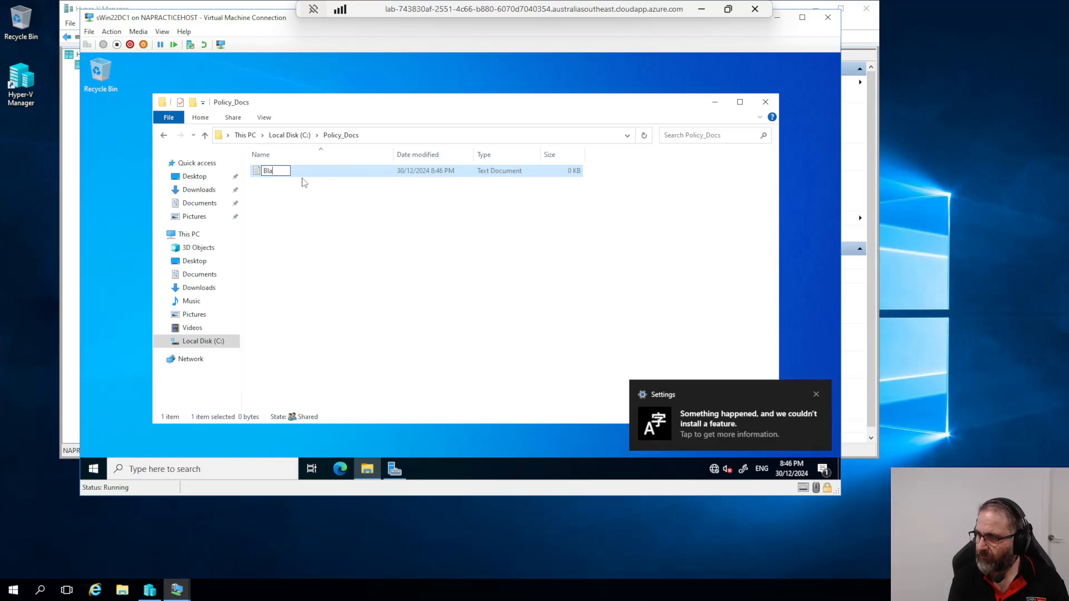
{"action": "type", "text": "hBlah"}
{"action": "key", "text": "Return"}
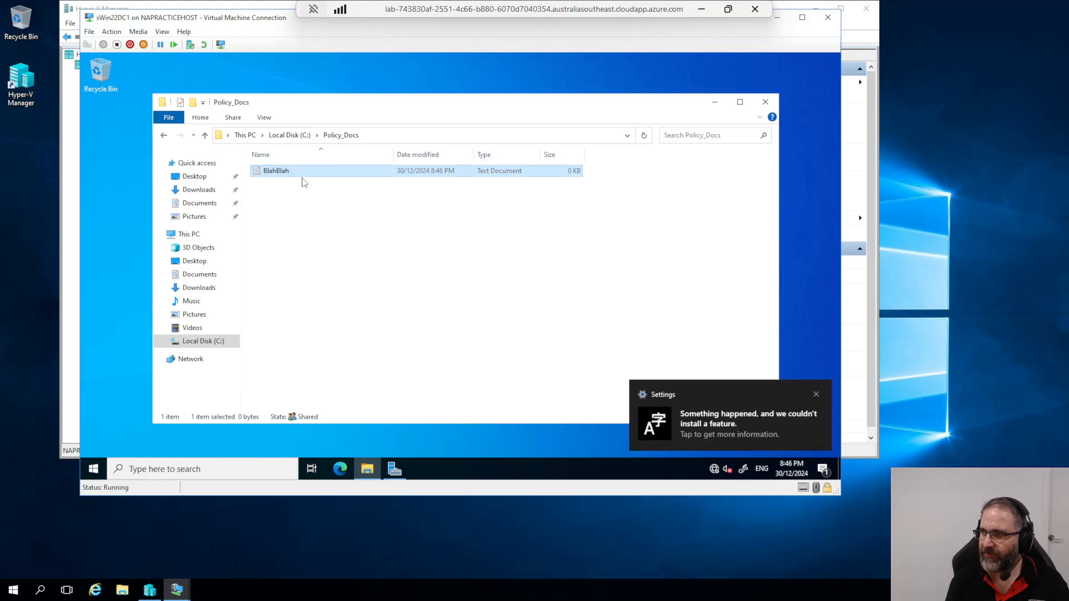
Step: Fill BlahBlah in Notepad with repeated 'Blah Blah' lines
{"action": "double_click", "coordinate": [272, 170]}
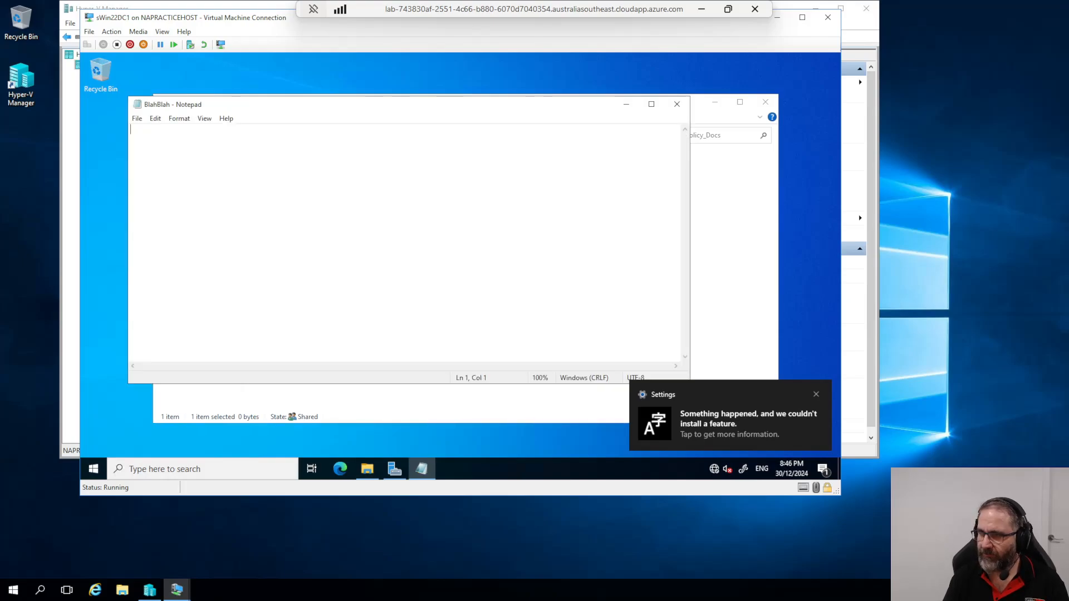
{"action": "type", "text": "Blah Blah"}
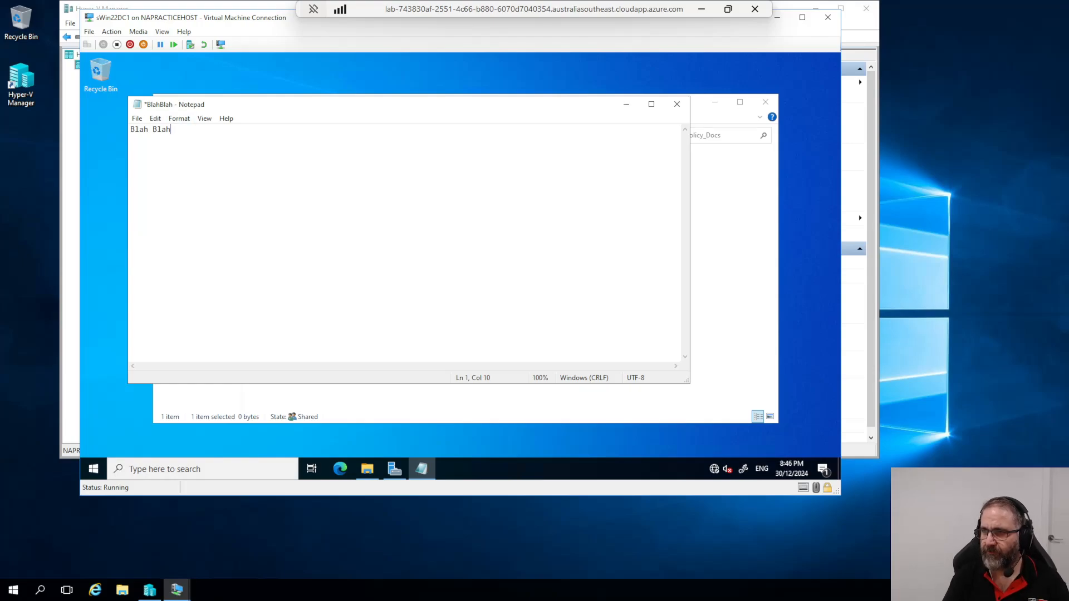
{"action": "key", "text": "ctrl+a"}
{"action": "key", "text": "ctrl+v"}
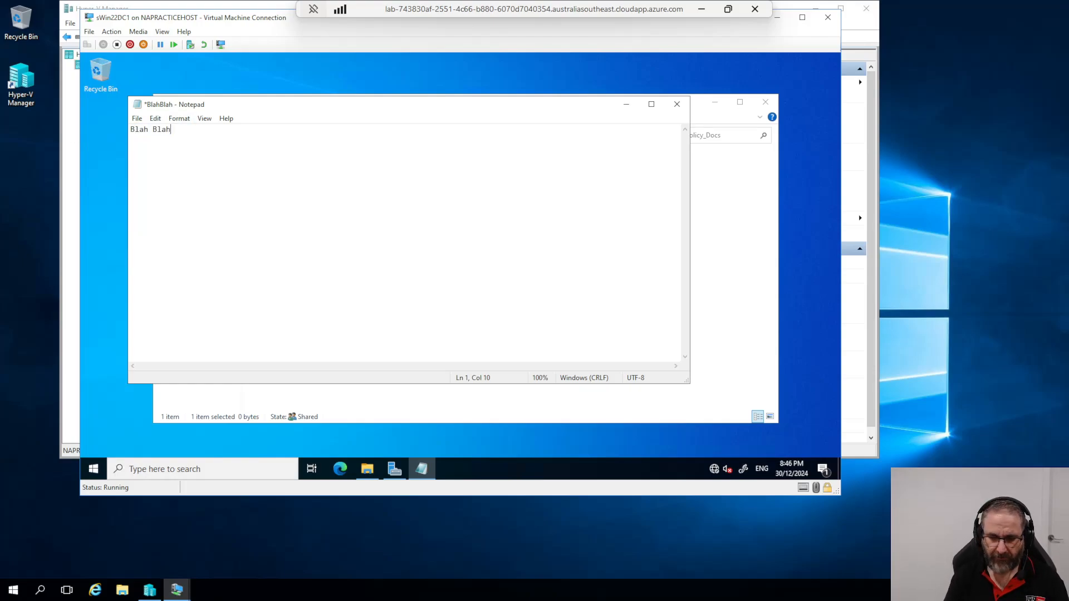
{"action": "key", "text": "Return"}
{"action": "key", "text": "ctrl+v"}
{"action": "key", "text": "Return"}
{"action": "key", "text": "ctrl+v"}
{"action": "key", "text": "Return"}
{"action": "key", "text": "ctrl+v"}
{"action": "key", "text": "Return"}
{"action": "key", "text": "ctrl+v"}
{"action": "key", "text": "Return"}
{"action": "key", "text": "ctrl+v"}
{"action": "key", "text": "Return"}
{"action": "key", "text": "ctrl+v"}
{"action": "key", "text": "Return"}
{"action": "key", "text": "ctrl+v"}
{"action": "key", "text": "Return"}
{"action": "key", "text": "ctrl+v"}
{"action": "key", "text": "Return"}
{"action": "type", "text": "v"}
{"action": "key", "text": "Return"}
{"action": "key", "text": "ctrl+v"}
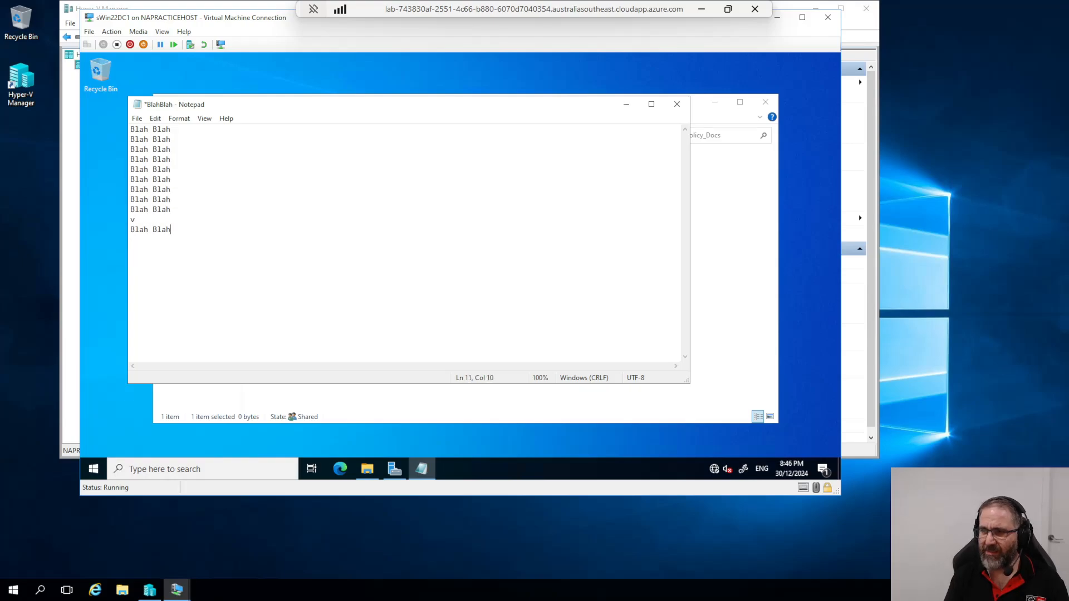
{"action": "key", "text": "BackSpace"}
{"action": "key", "text": "BackSpace"}
{"action": "key", "text": "BackSpace"}
{"action": "key", "text": "BackSpace"}
{"action": "key", "text": "BackSpace"}
{"action": "key", "text": "BackSpace"}
{"action": "key", "text": "BackSpace"}
{"action": "key", "text": "BackSpace"}
{"action": "key", "text": "BackSpace"}
{"action": "key", "text": "BackSpace"}
{"action": "key", "text": "BackSpace"}
{"action": "key", "text": "BackSpace"}
{"action": "key", "text": "BackSpace"}
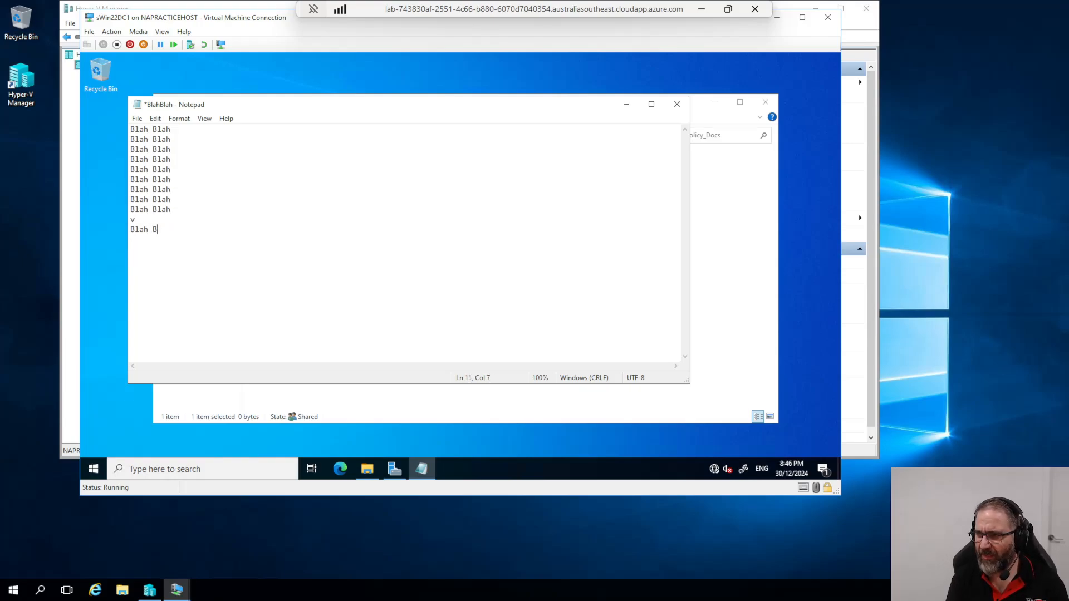
{"action": "key", "text": "Return"}
{"action": "key", "text": "ctrl+v"}
{"action": "key", "text": "Return"}
{"action": "key", "text": "ctrl+v"}
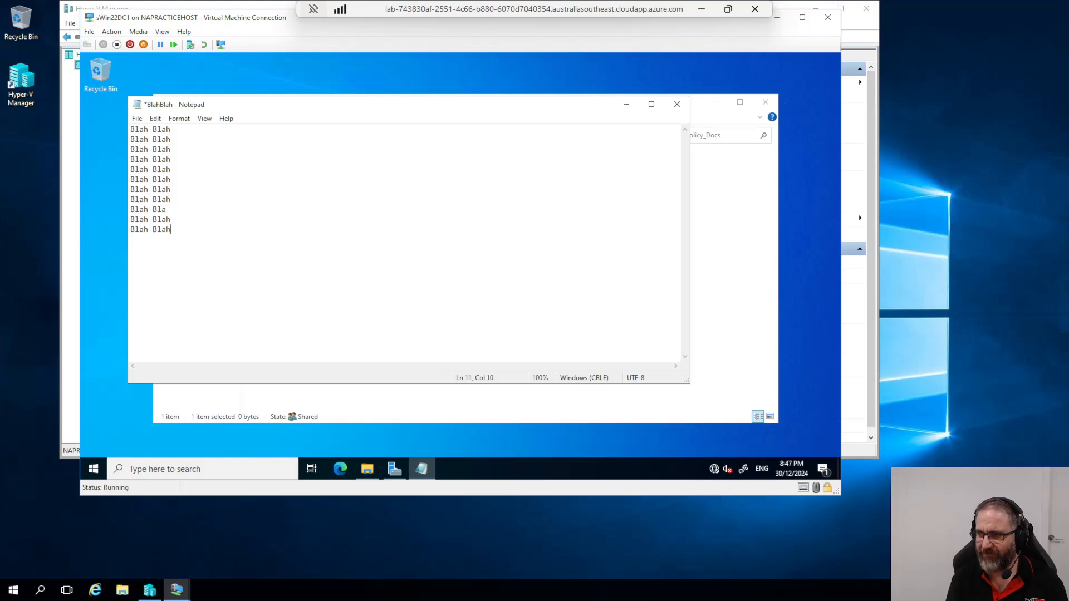
{"action": "key", "text": "Return"}
{"action": "key", "text": "ctrl+v"}
{"action": "key", "text": "Return"}
{"action": "key", "text": "ctrl+v"}
{"action": "key", "text": "ctrl+v"}
{"action": "key", "text": "ctrl+v"}
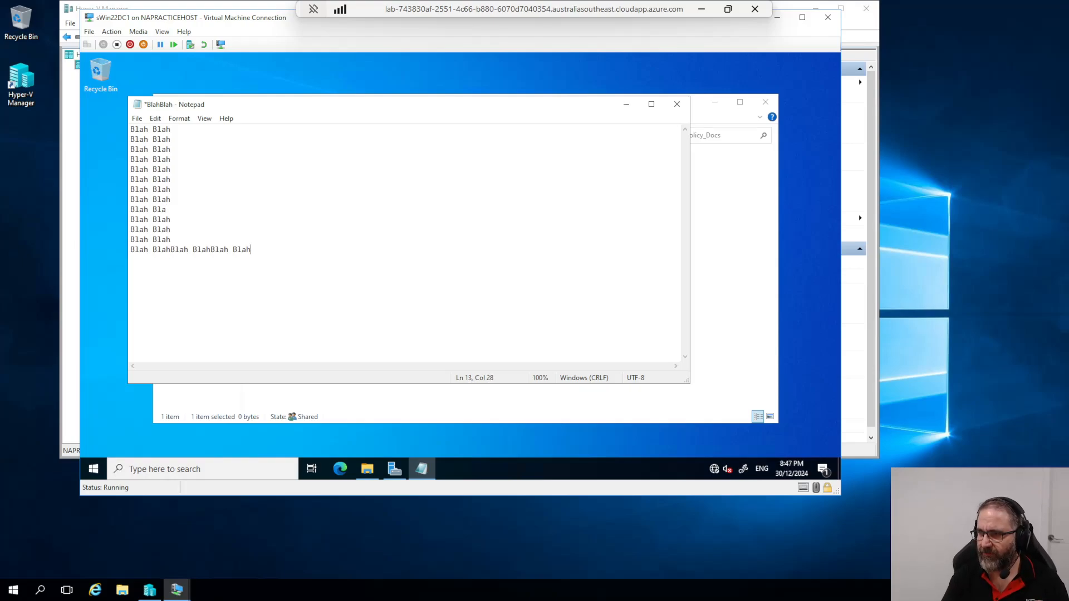
Step: Select the whole text, save BlahBlah, and close Notepad
{"action": "key", "text": "ctrl+a"}
{"action": "key", "text": "ctrl+c"}
{"action": "key", "text": "Up"}
{"action": "key", "text": "ctrl+s"}
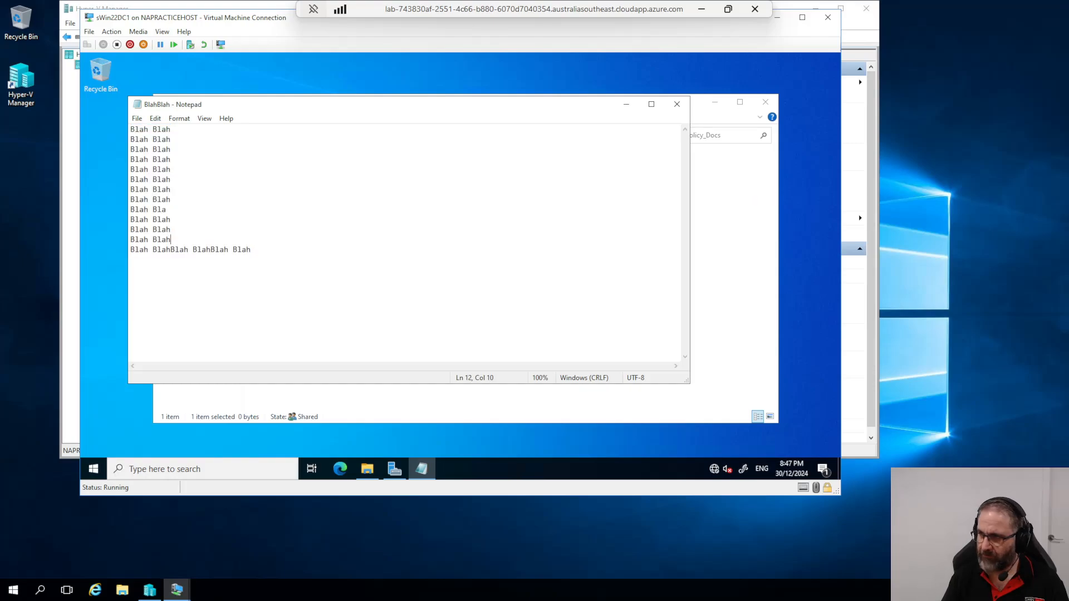
{"action": "left_click", "coordinate": [677, 105]}
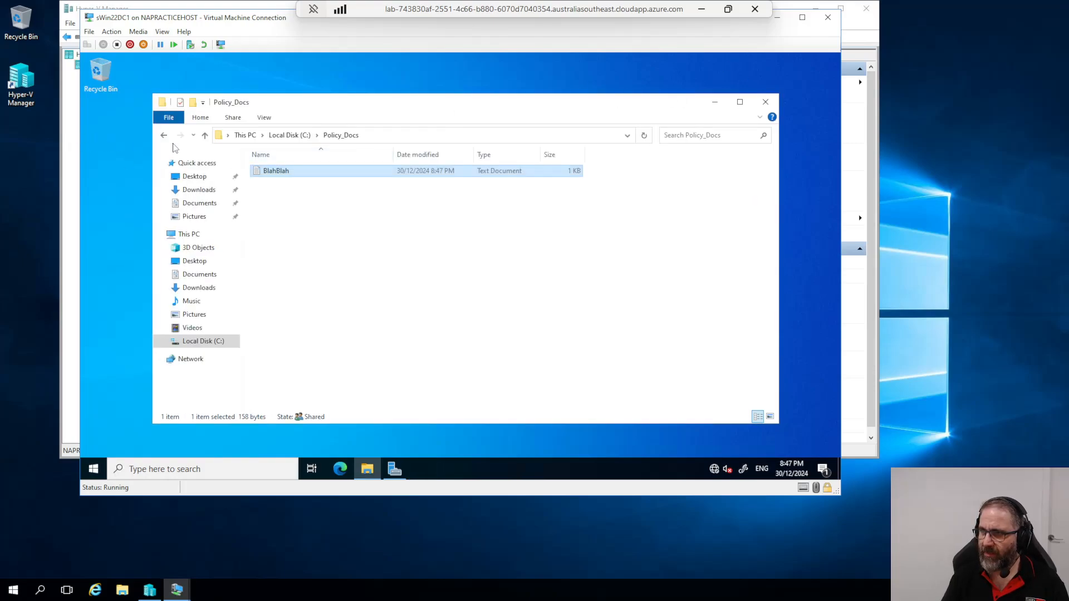
Step: Create a new text document named CustomerBlahBlah inside CustAccountsData
{"action": "left_click", "coordinate": [204, 136]}
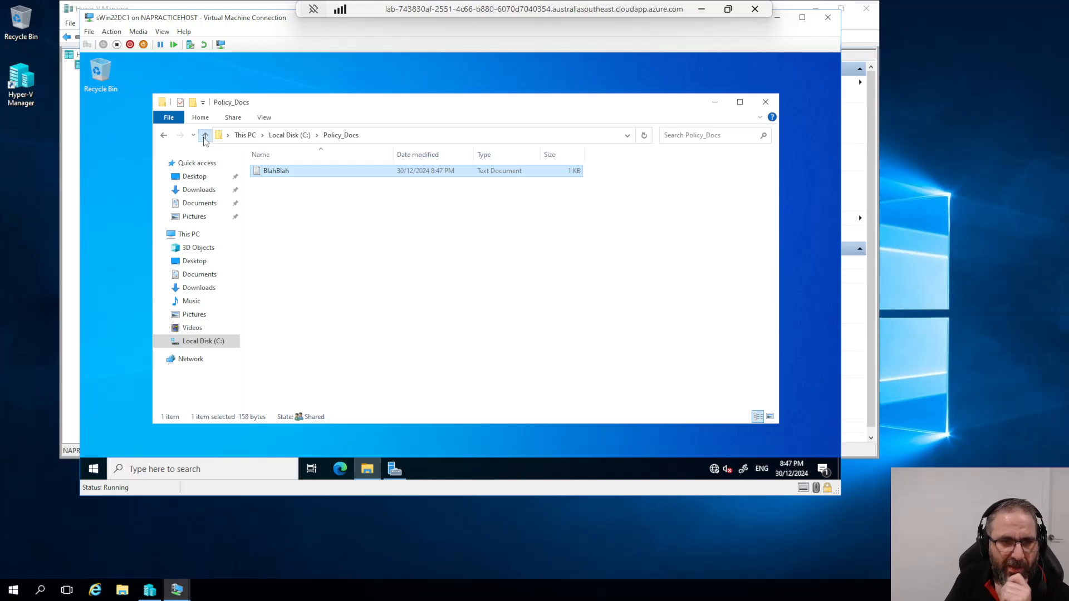
{"action": "double_click", "coordinate": [277, 171]}
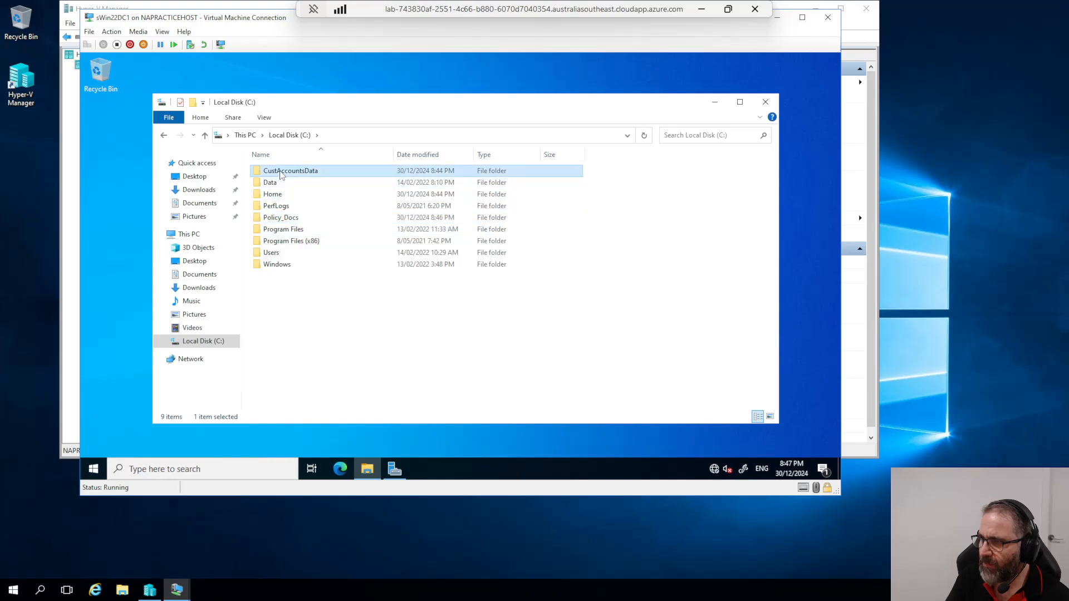
{"action": "right_click", "coordinate": [279, 188]}
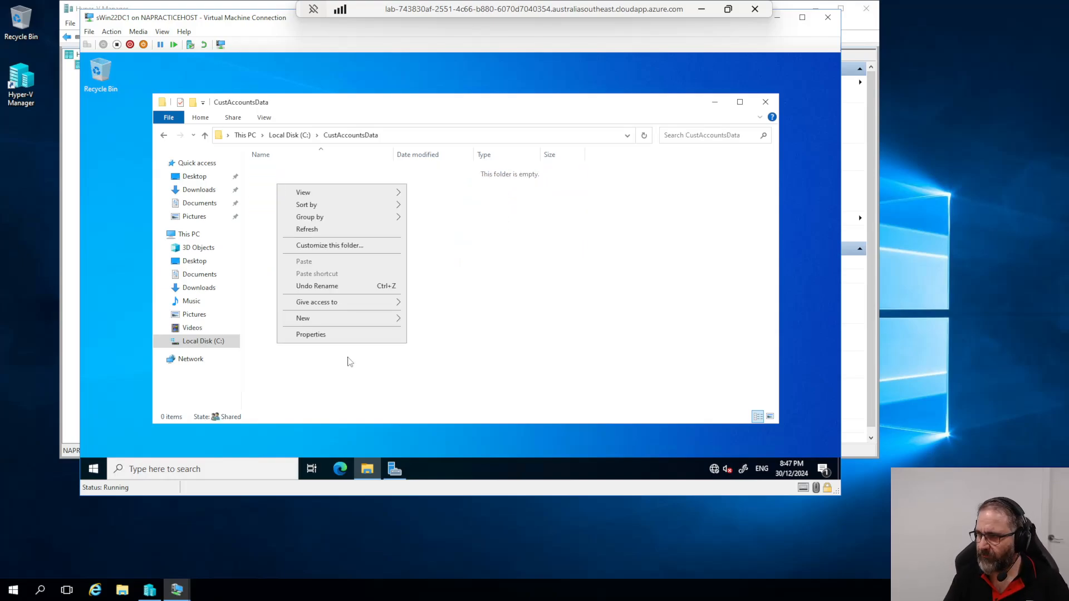
{"action": "mouse_move", "coordinate": [358, 318]}
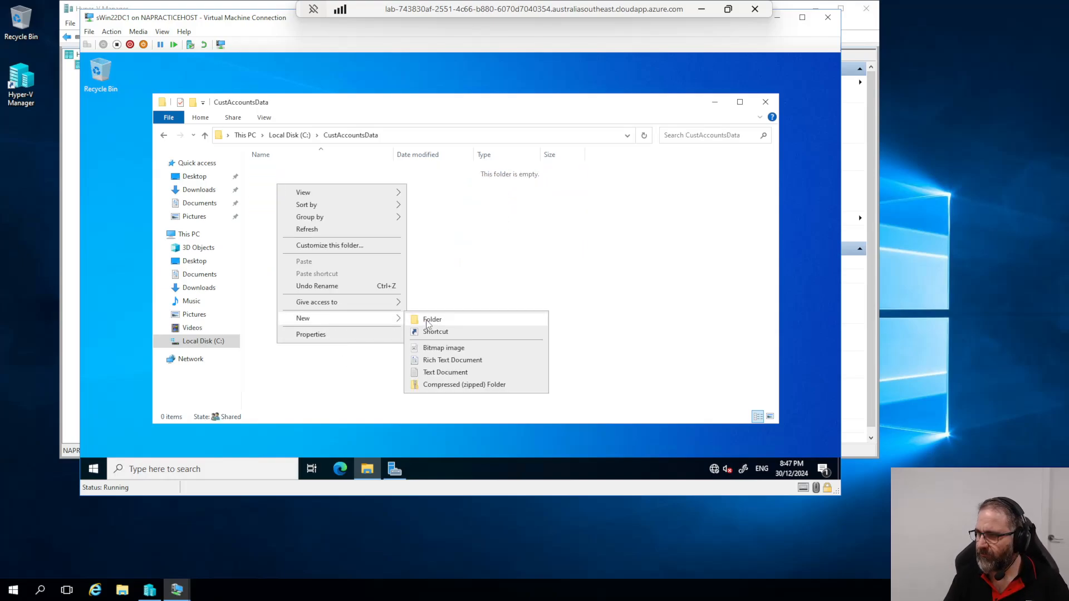
{"action": "left_click", "coordinate": [446, 372]}
{"action": "type", "text": "Cus"}
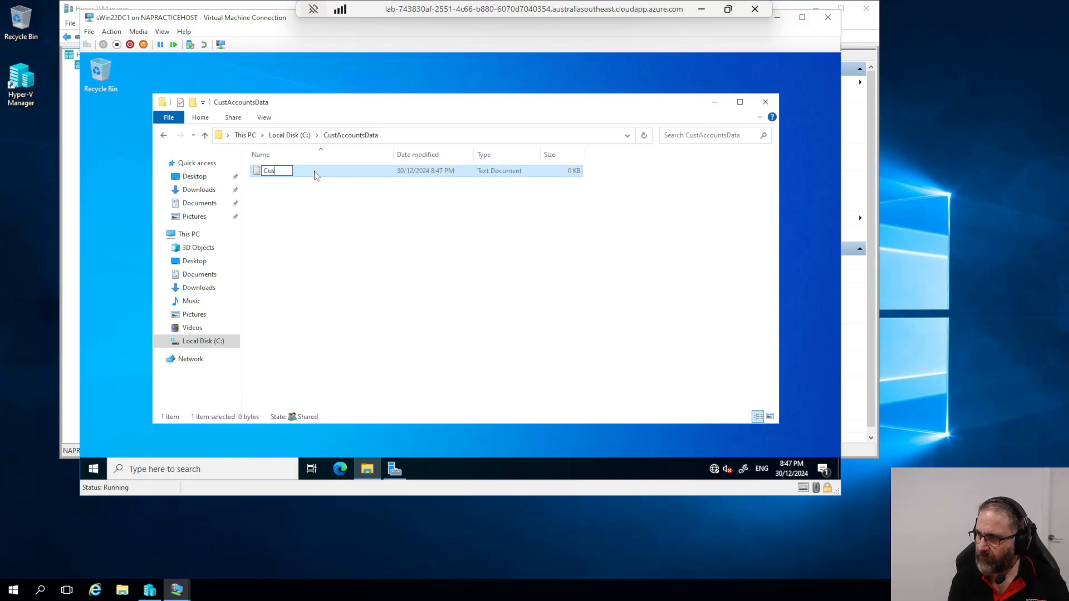
{"action": "type", "text": "tomerBlahBlah"}
{"action": "key", "text": "Return"}
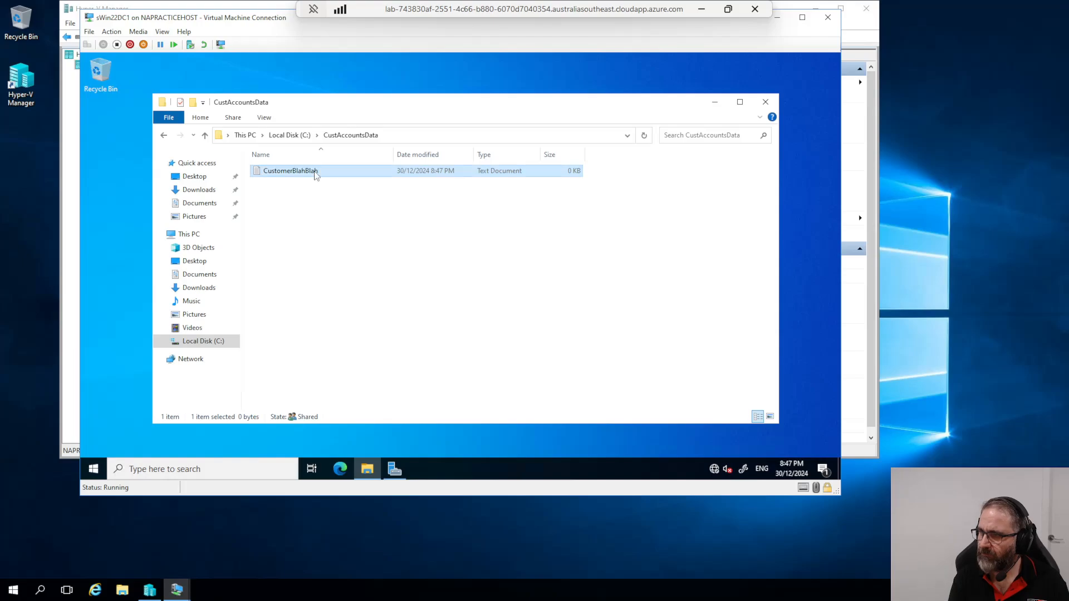
Step: Paste the Blah Blah text, add a 'Customer Stuff' heading, save, and close Notepad
{"action": "key", "text": "Return"}
{"action": "key", "text": "ctrl+v"}
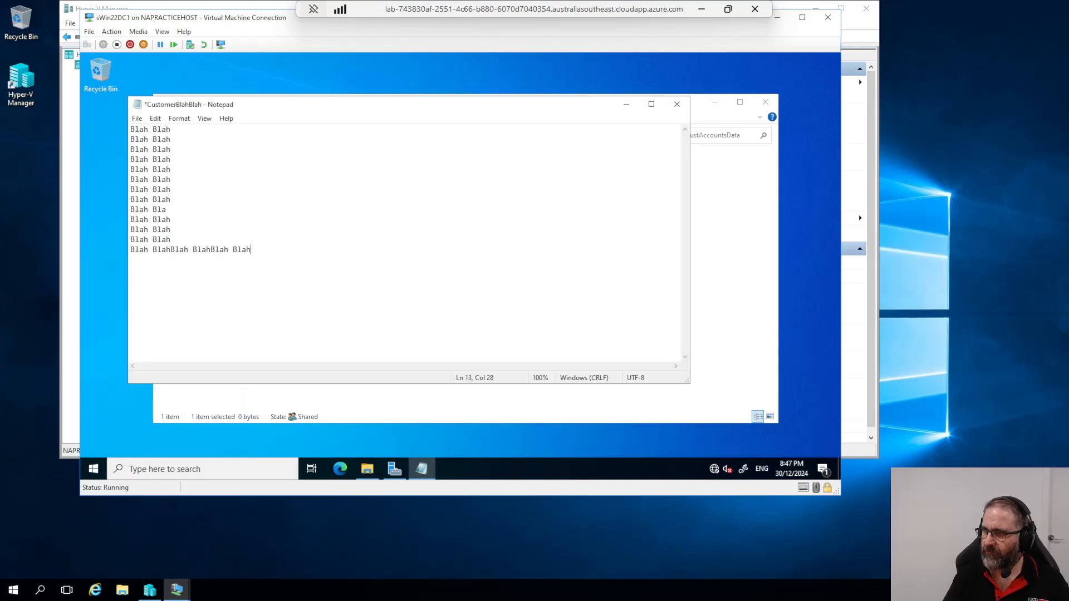
{"action": "key", "text": "ctrl+Home"}
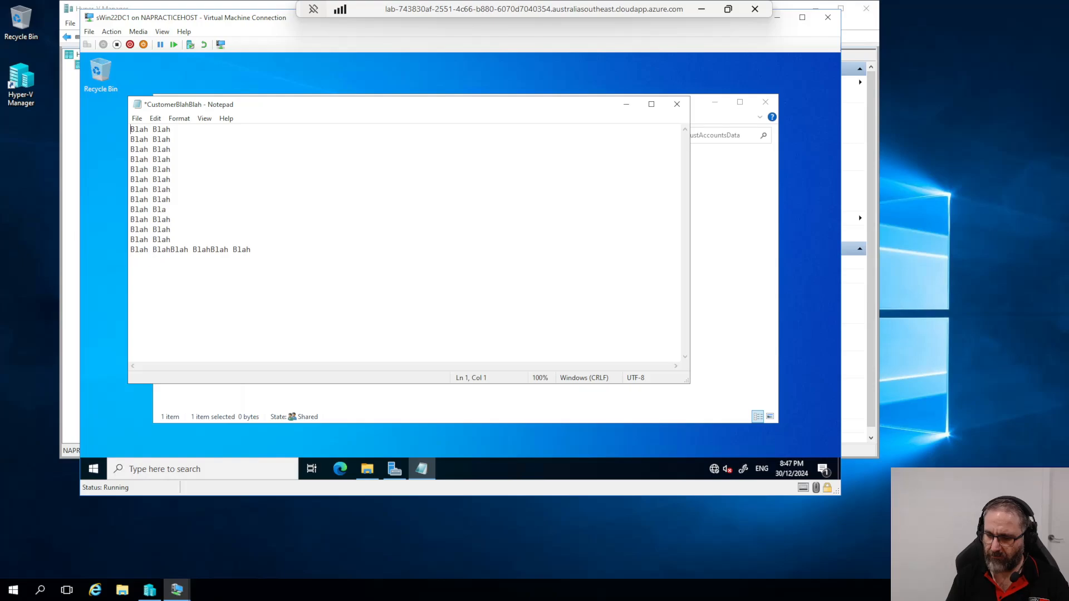
{"action": "key", "text": "Return"}
{"action": "key", "text": "Return"}
{"action": "key", "text": "Up"}
{"action": "key", "text": "Up"}
{"action": "type", "text": "CV"}
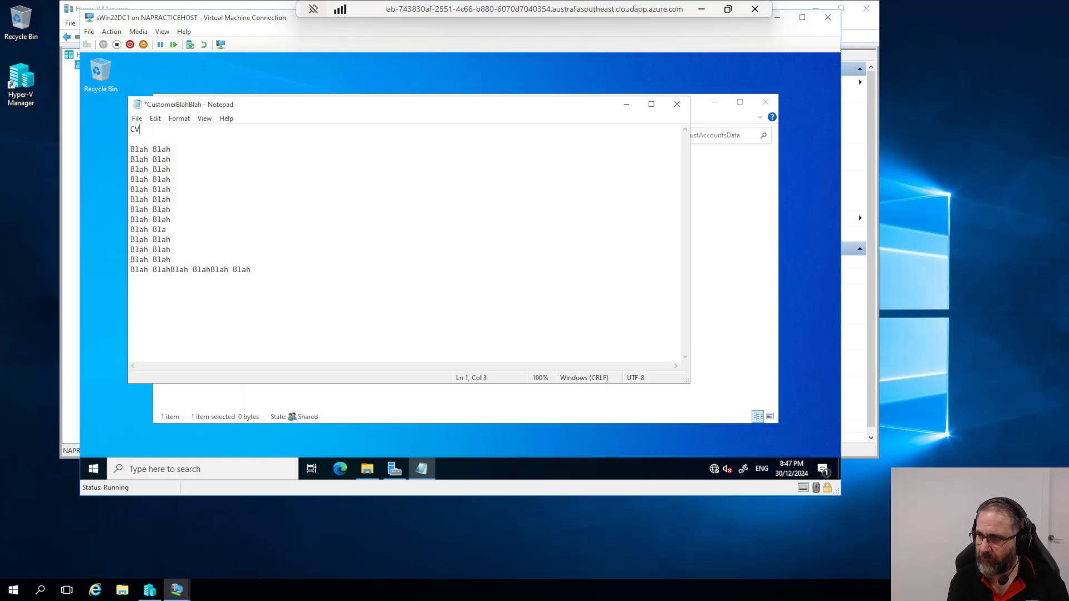
{"action": "key", "text": "BackSpace"}
{"action": "type", "text": "ustomer Stuff"}
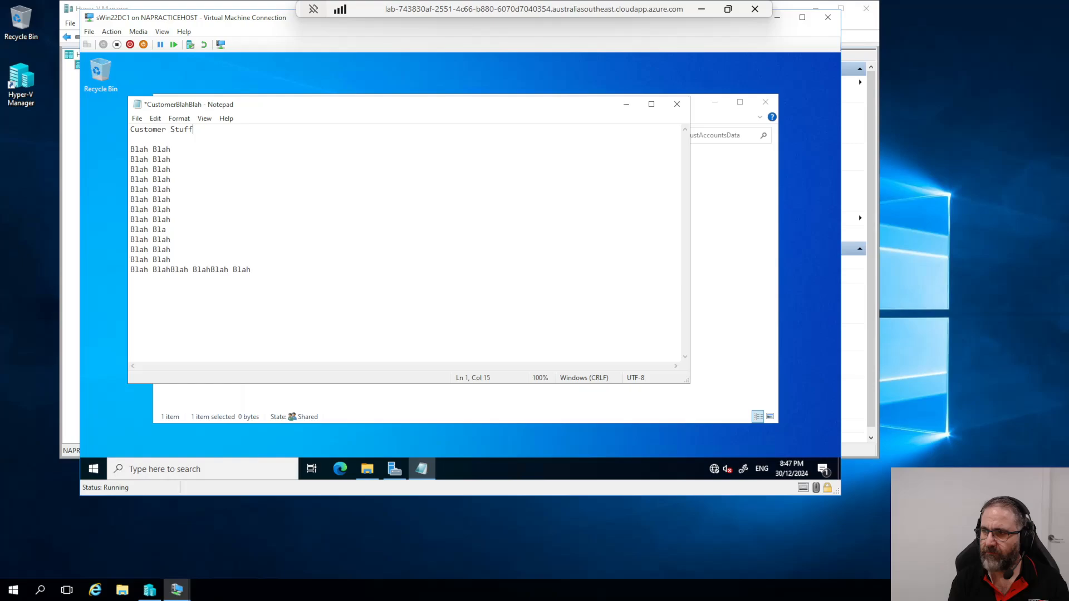
{"action": "key", "text": "ctrl+s"}
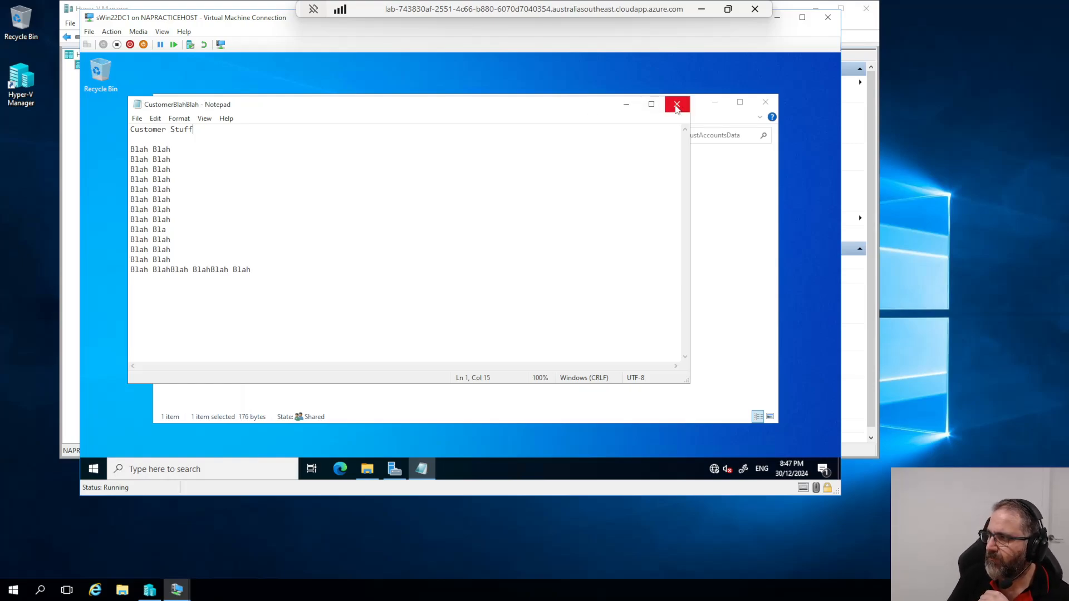
{"action": "left_click", "coordinate": [677, 105]}
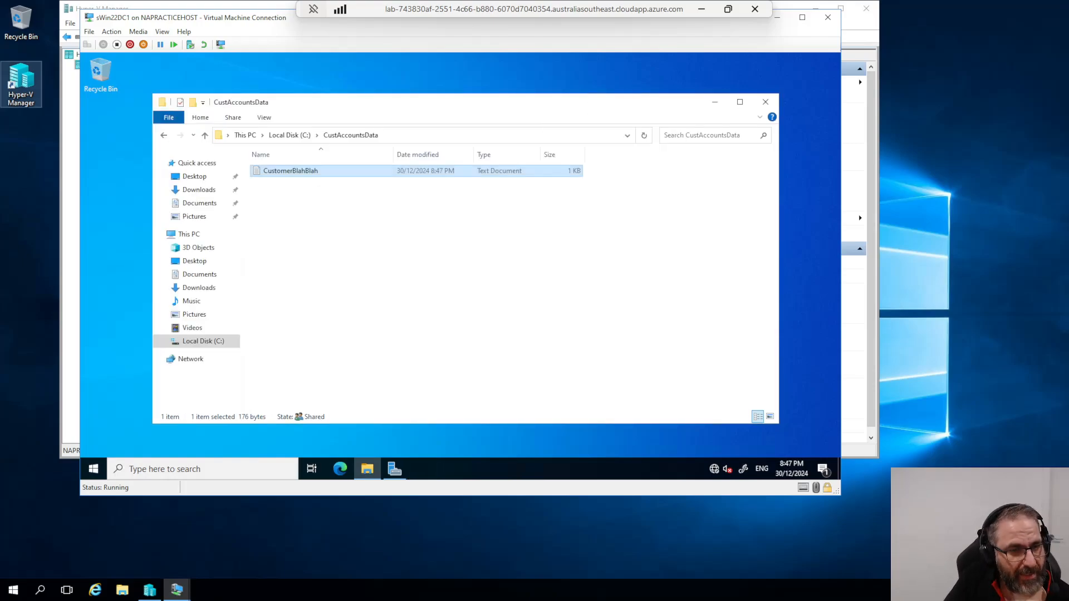
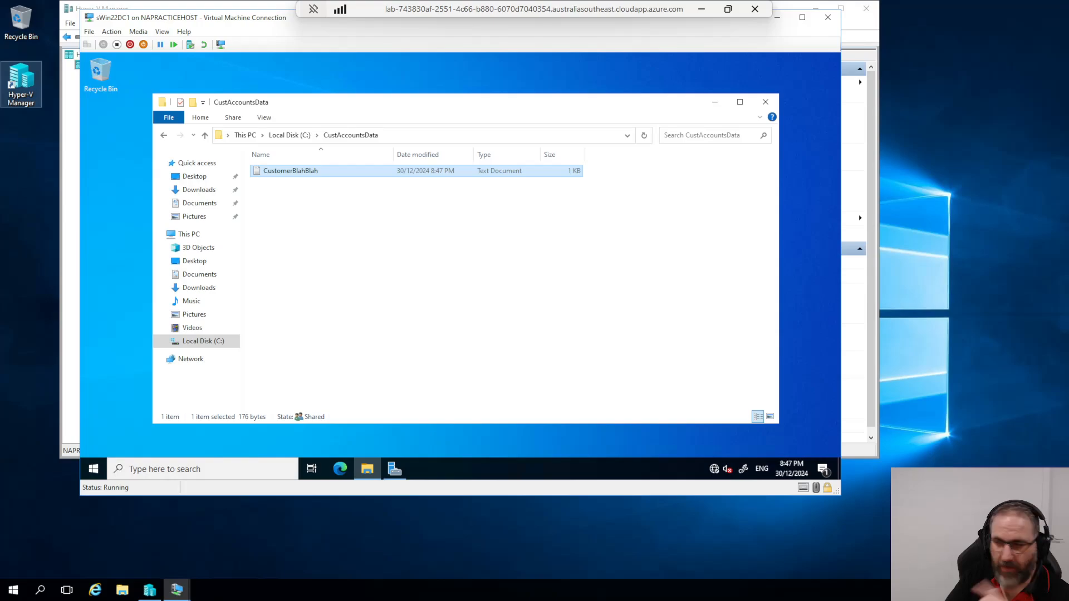
Step: Go up from CustAccountsData to the root of Local Disk (C:)
{"action": "left_click", "coordinate": [205, 136]}
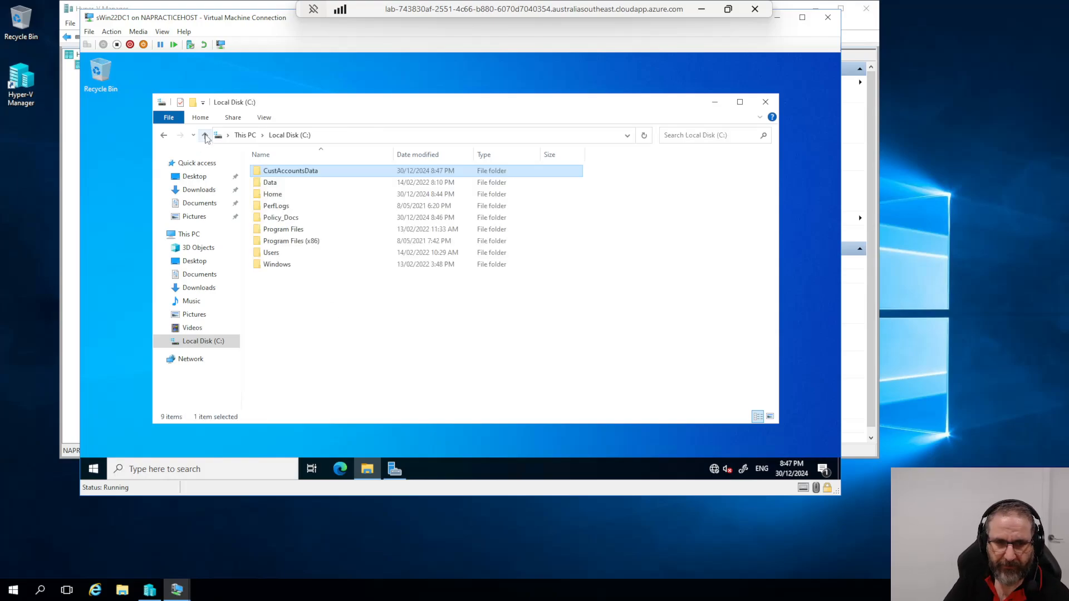
Step: Open Policy_Docs properties and its Advanced Sharing share permissions
{"action": "left_click", "coordinate": [277, 221]}
{"action": "right_click", "coordinate": [276, 221]}
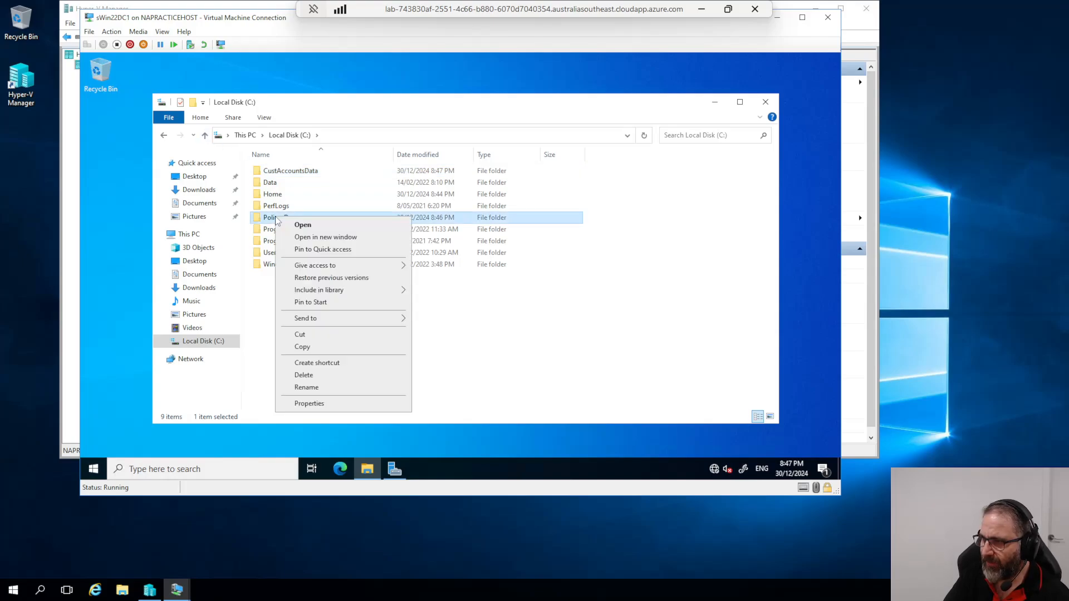
{"action": "left_click", "coordinate": [309, 403]}
{"action": "left_click_drag", "start_coordinate": [338, 195], "coordinate": [183, 115]}
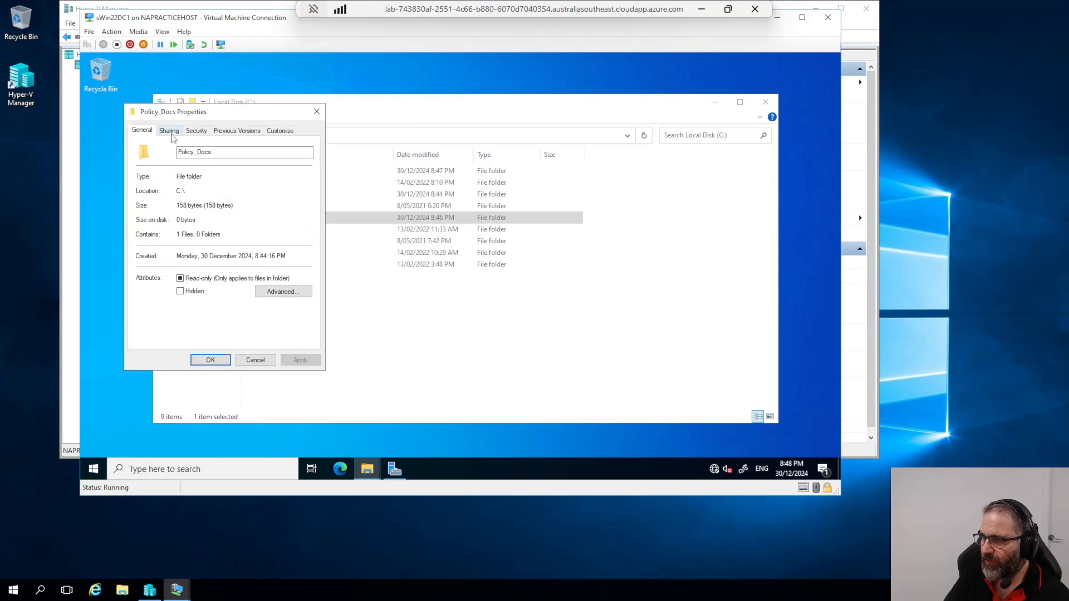
{"action": "left_click", "coordinate": [169, 130]}
{"action": "left_click", "coordinate": [177, 263]}
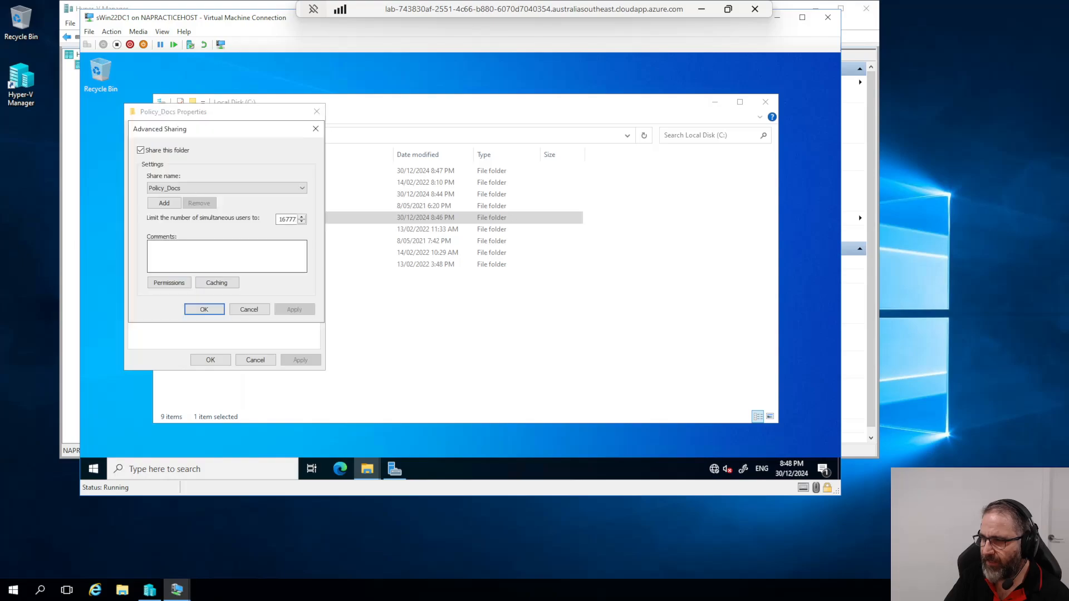
{"action": "left_click", "coordinate": [168, 283]}
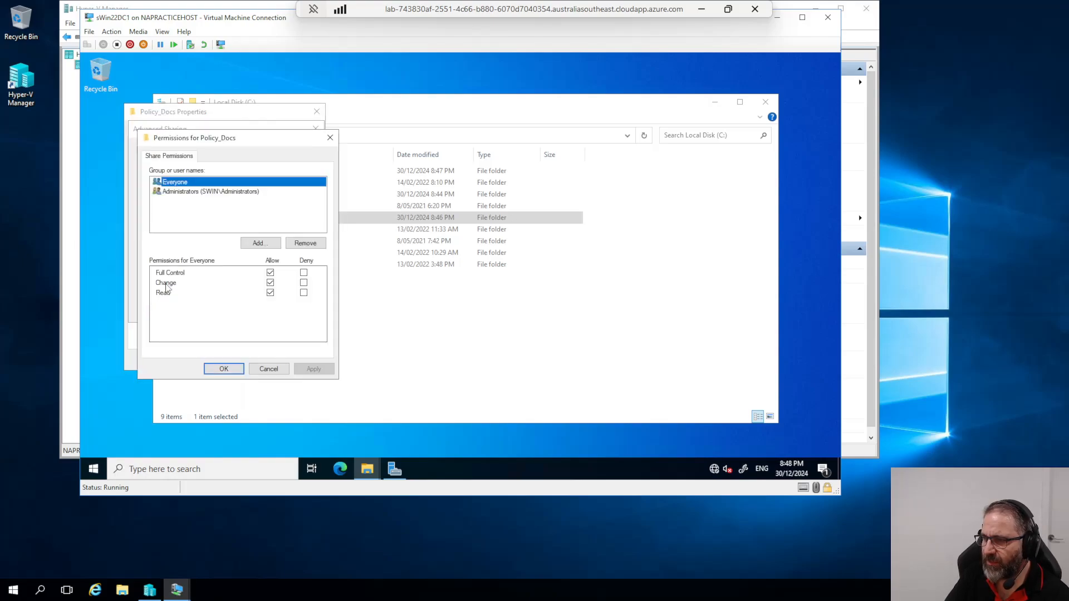
Step: Begin adding 'Us' to the share permissions, then cancel out of the sharing dialogs
{"action": "left_click", "coordinate": [257, 244]}
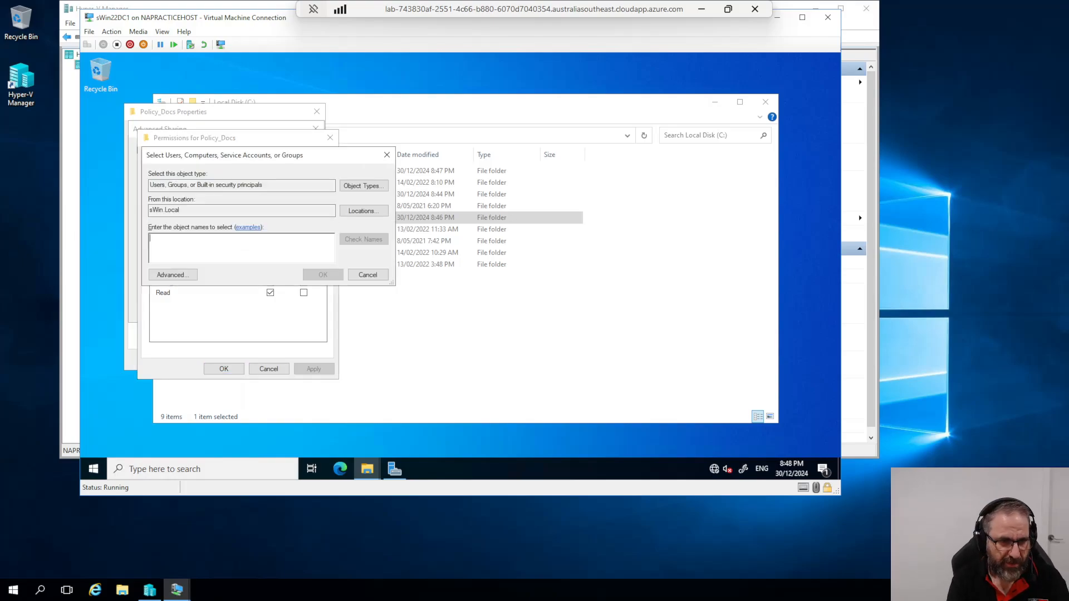
{"action": "type", "text": "Us"}
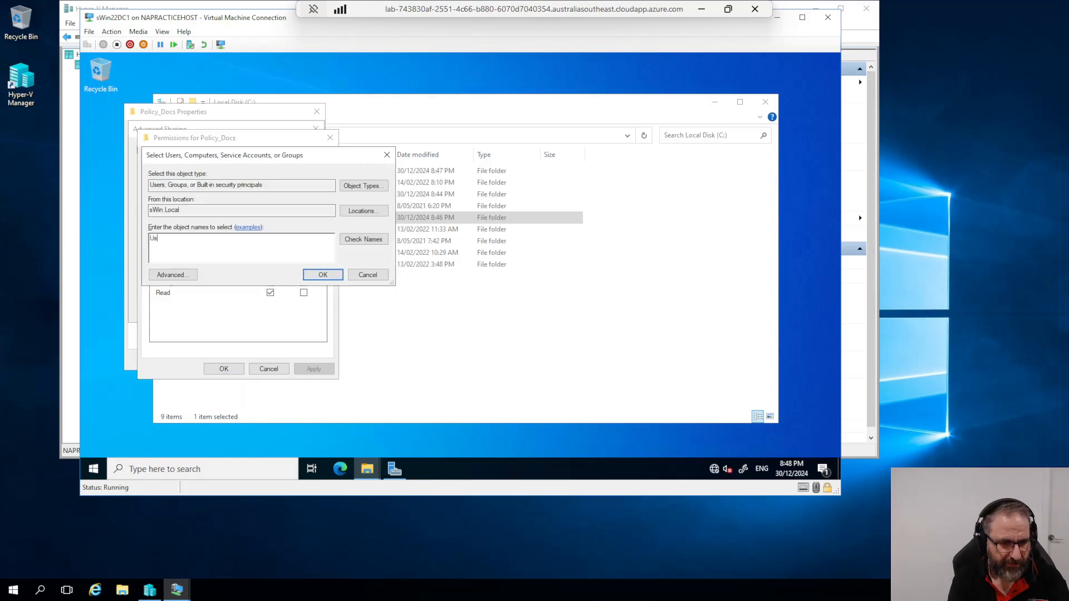
{"action": "left_click", "coordinate": [367, 275]}
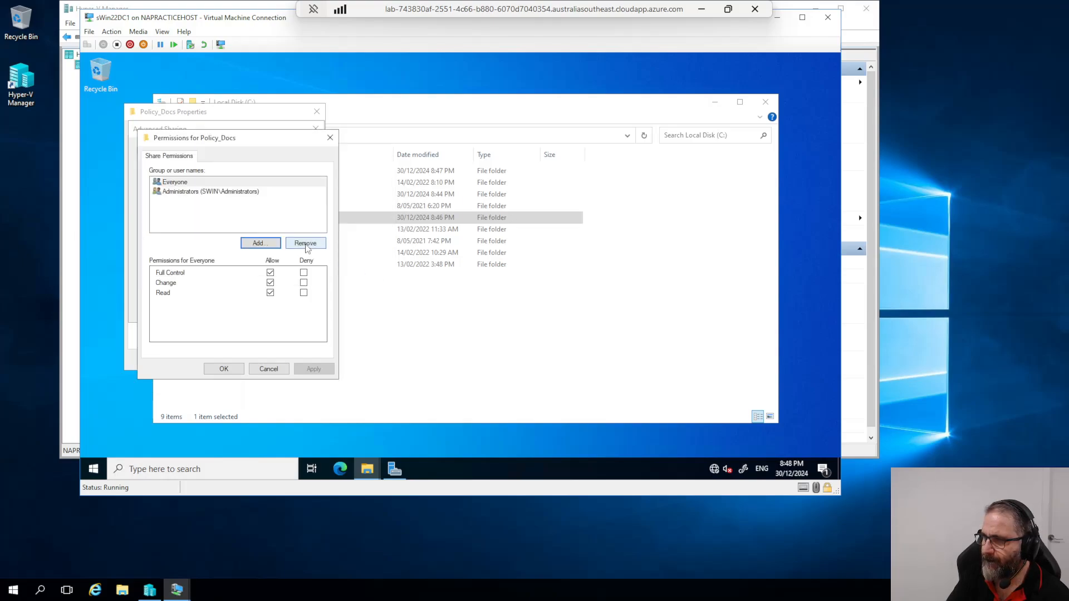
{"action": "left_click", "coordinate": [270, 370]}
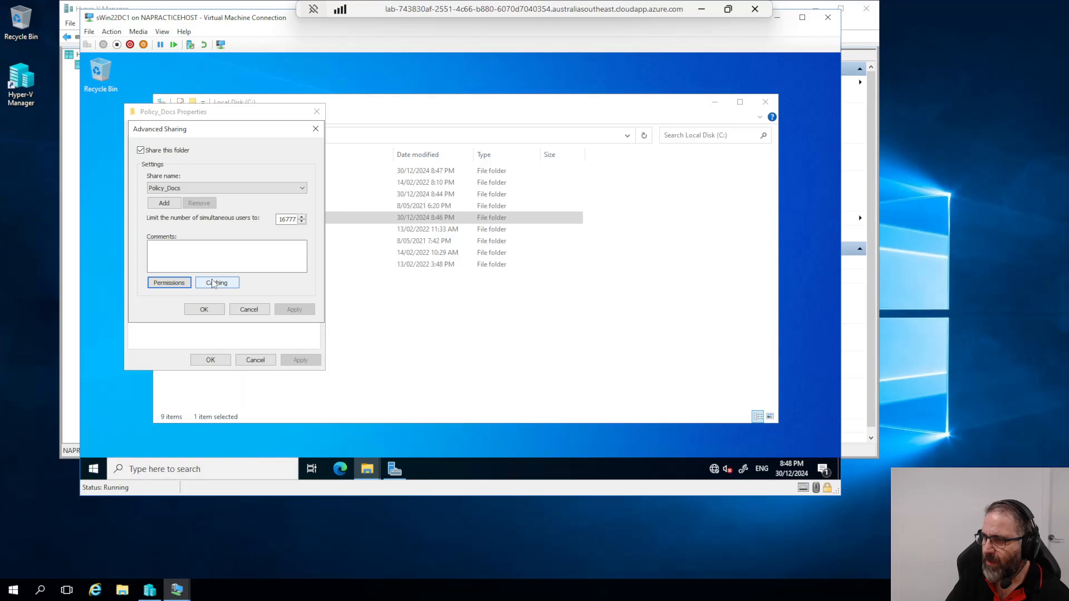
{"action": "left_click", "coordinate": [255, 309]}
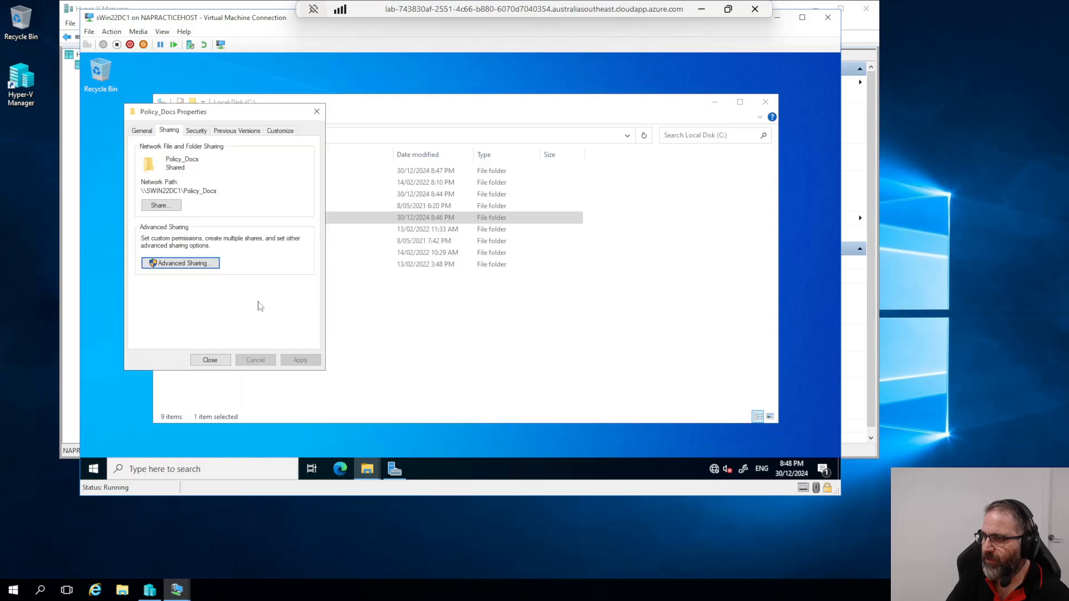
Step: Review the share permissions again without changes, then view the folder's NTFS security permissions
{"action": "left_click", "coordinate": [185, 261]}
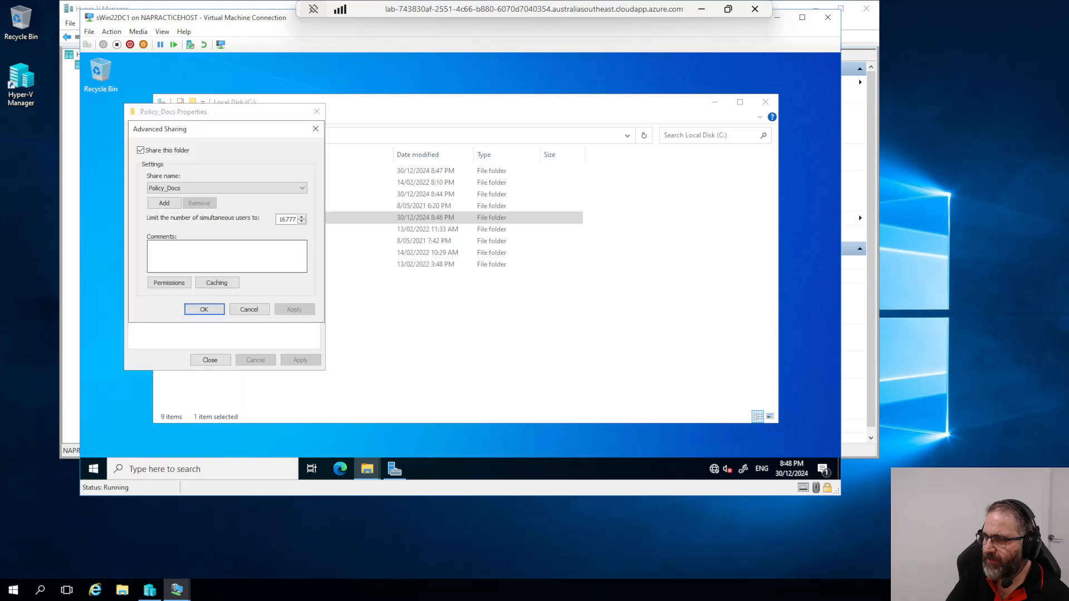
{"action": "left_click", "coordinate": [169, 282]}
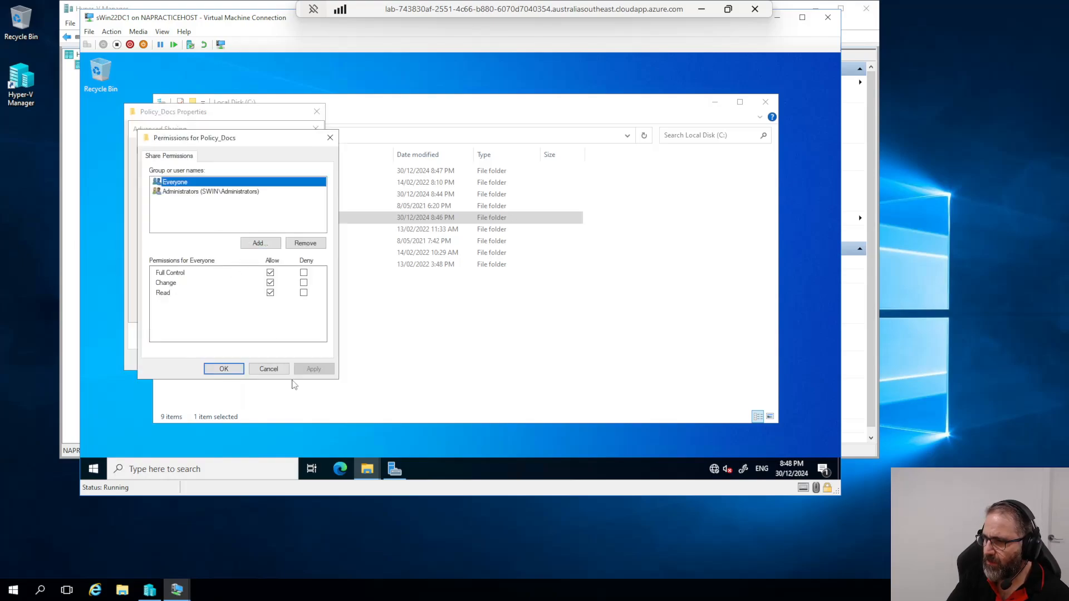
{"action": "left_click", "coordinate": [264, 368]}
{"action": "left_click", "coordinate": [246, 309]}
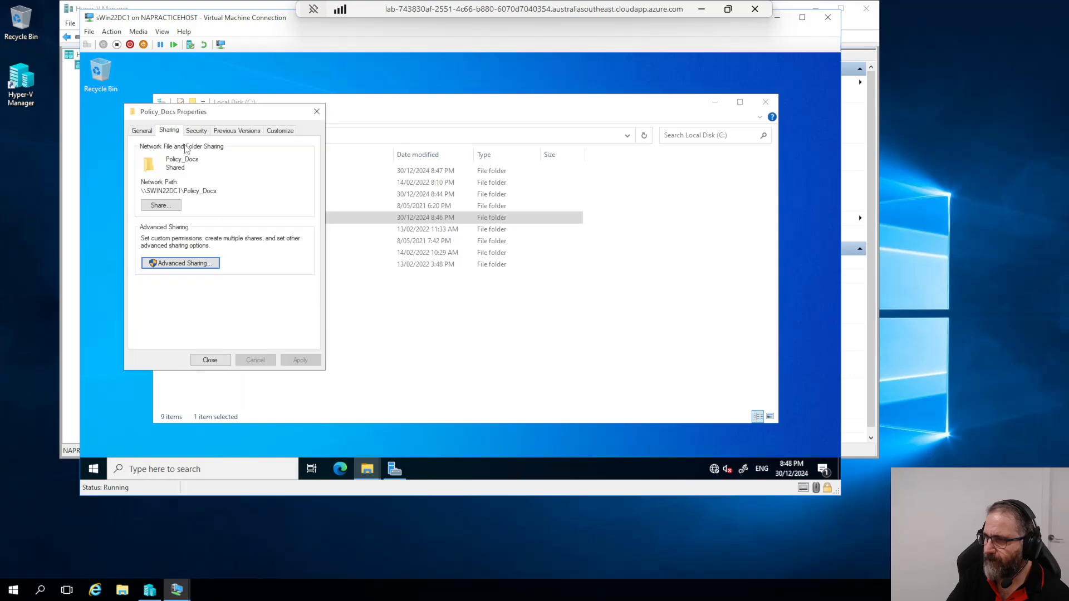
{"action": "left_click", "coordinate": [197, 133]}
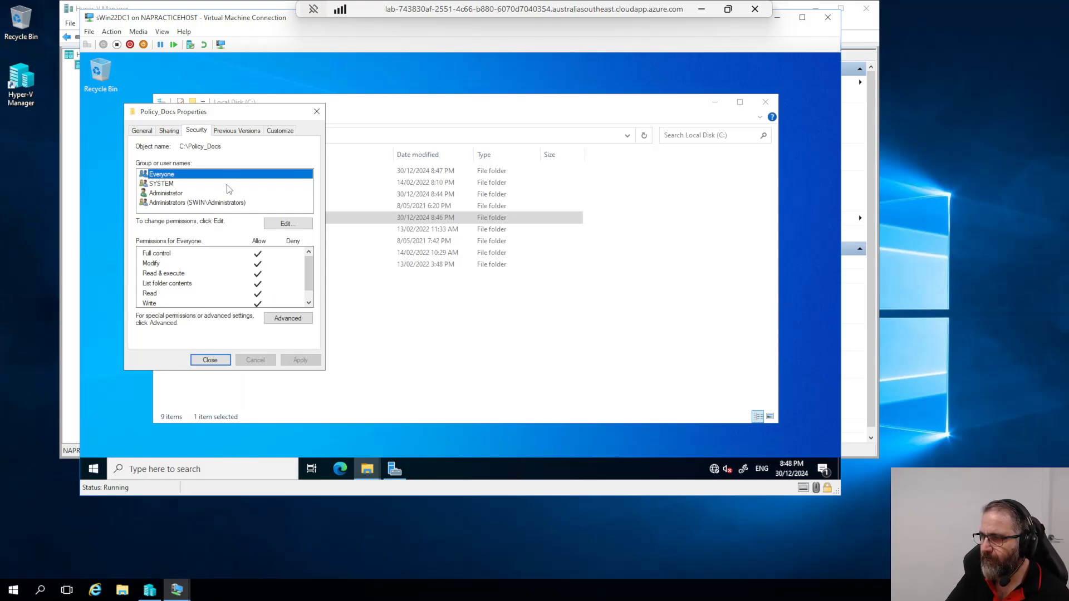
Step: In advanced security settings, add a Users entry, clear all its permissions, and discard it
{"action": "left_click", "coordinate": [286, 316]}
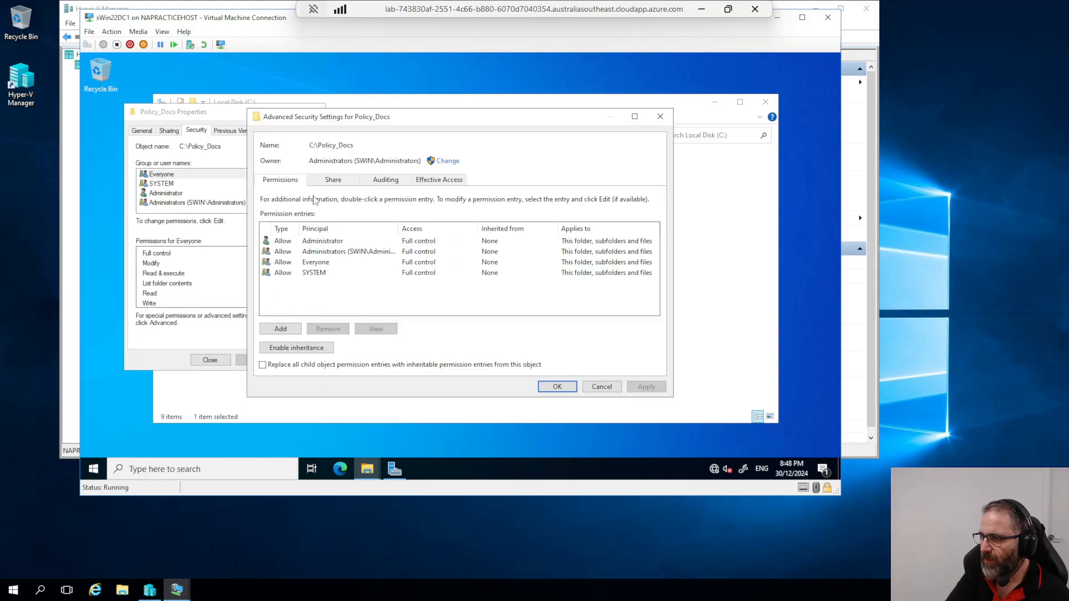
{"action": "left_click", "coordinate": [287, 331]}
{"action": "left_click", "coordinate": [271, 125]}
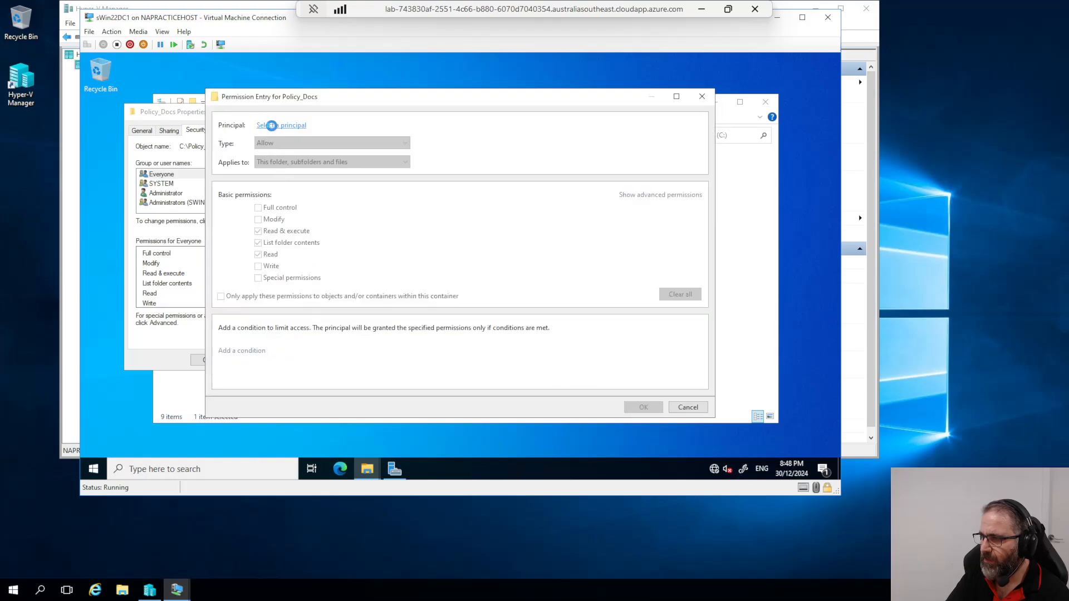
{"action": "type", "text": "Users"}
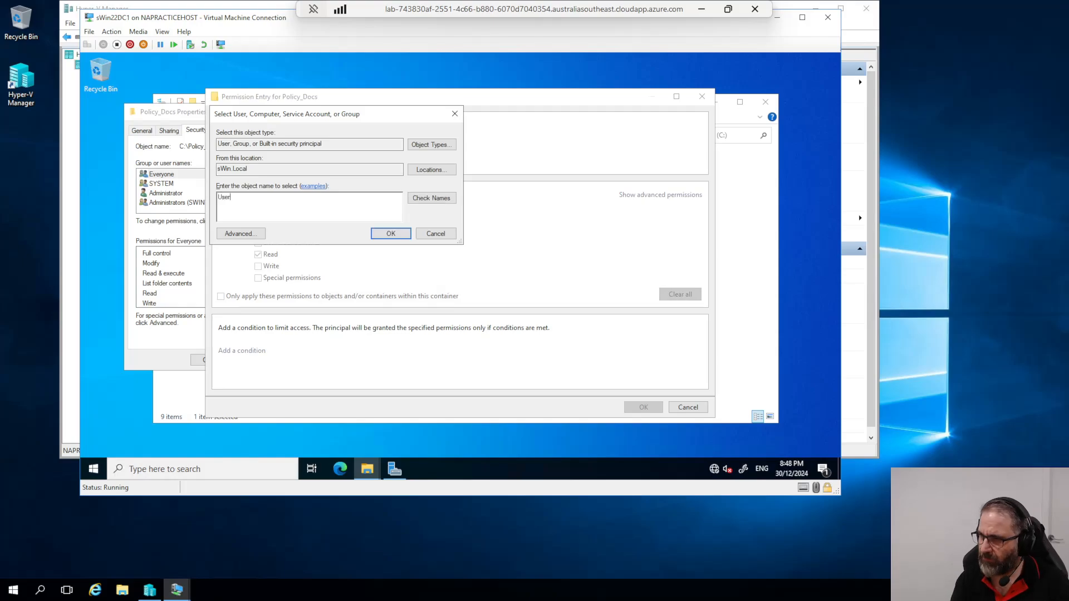
{"action": "left_click", "coordinate": [446, 199]}
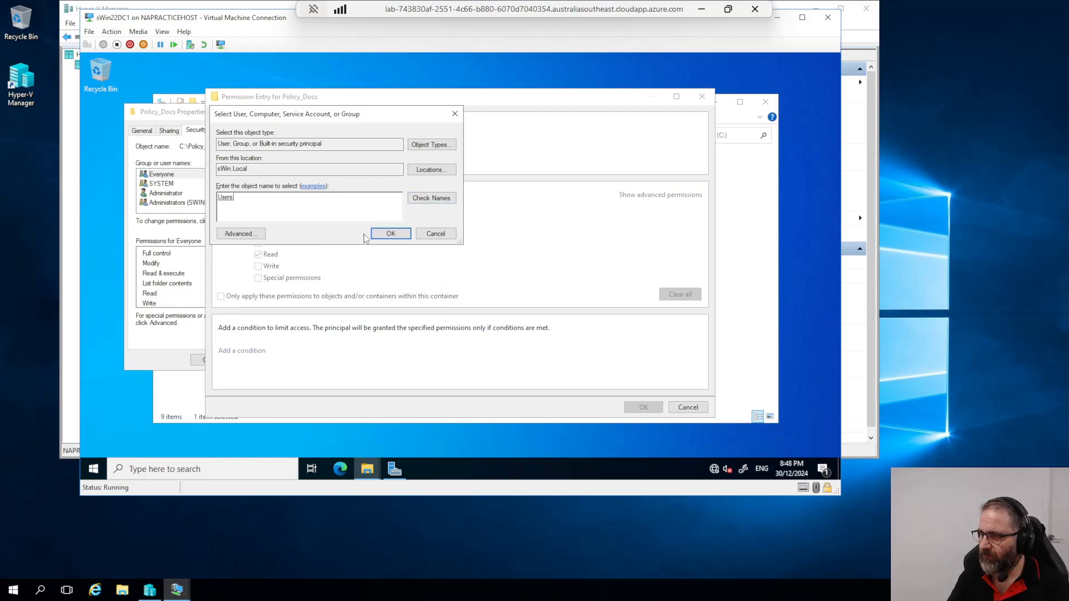
{"action": "left_click", "coordinate": [386, 234]}
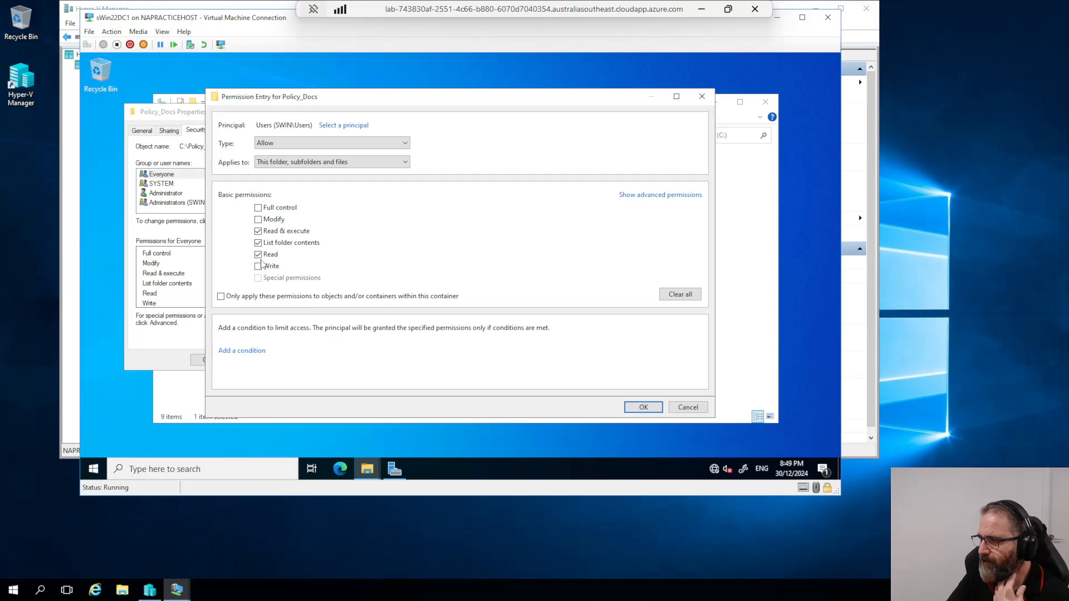
{"action": "left_click", "coordinate": [682, 296]}
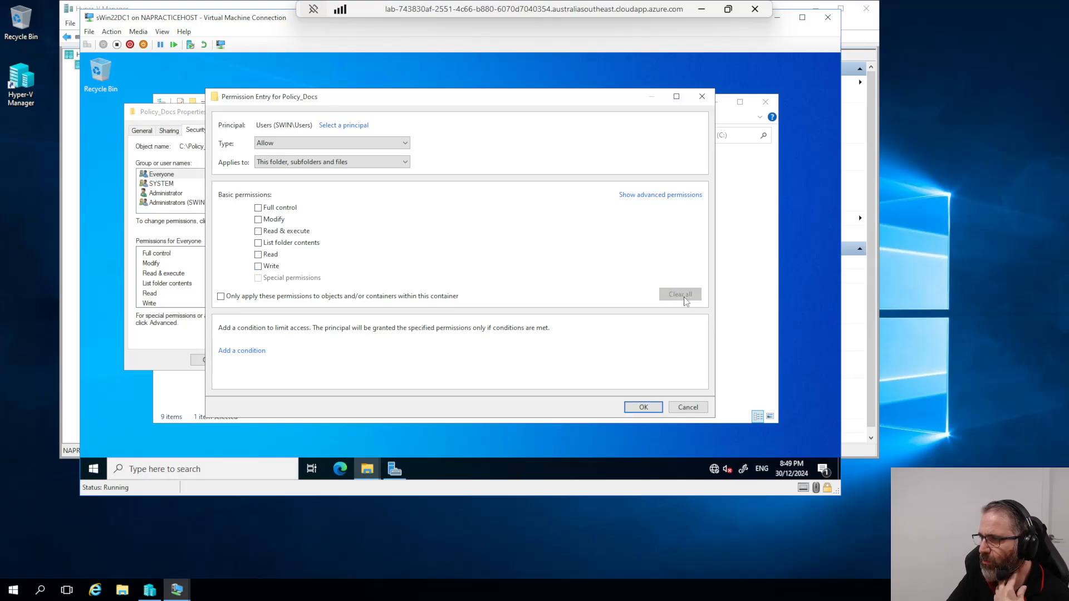
{"action": "left_click", "coordinate": [644, 408]}
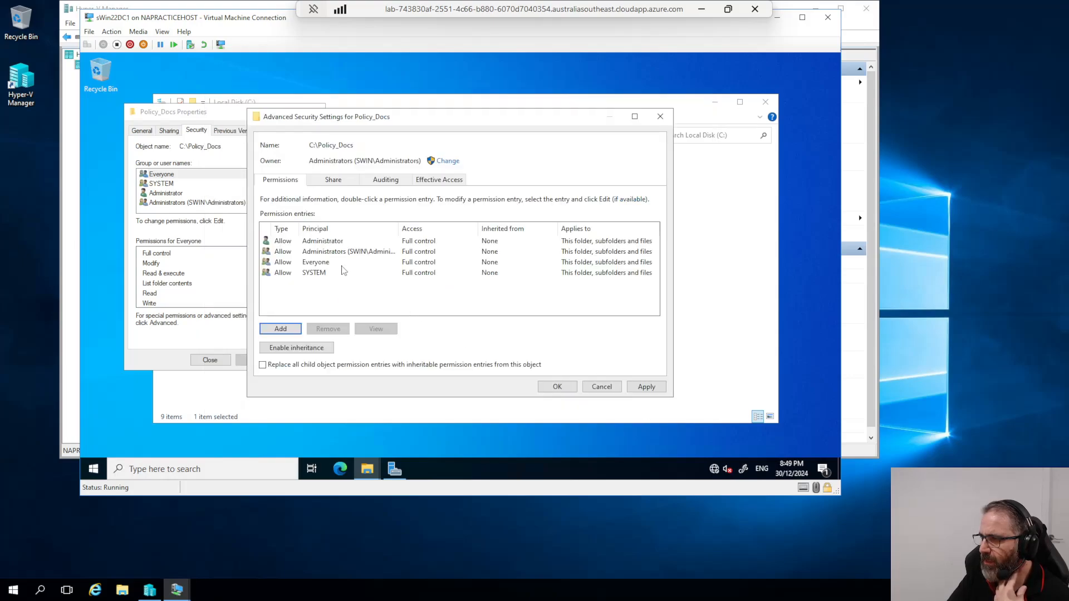
Step: Browse the Share, Auditing and Effective Access views, then begin a new permission entry
{"action": "left_click", "coordinate": [333, 183]}
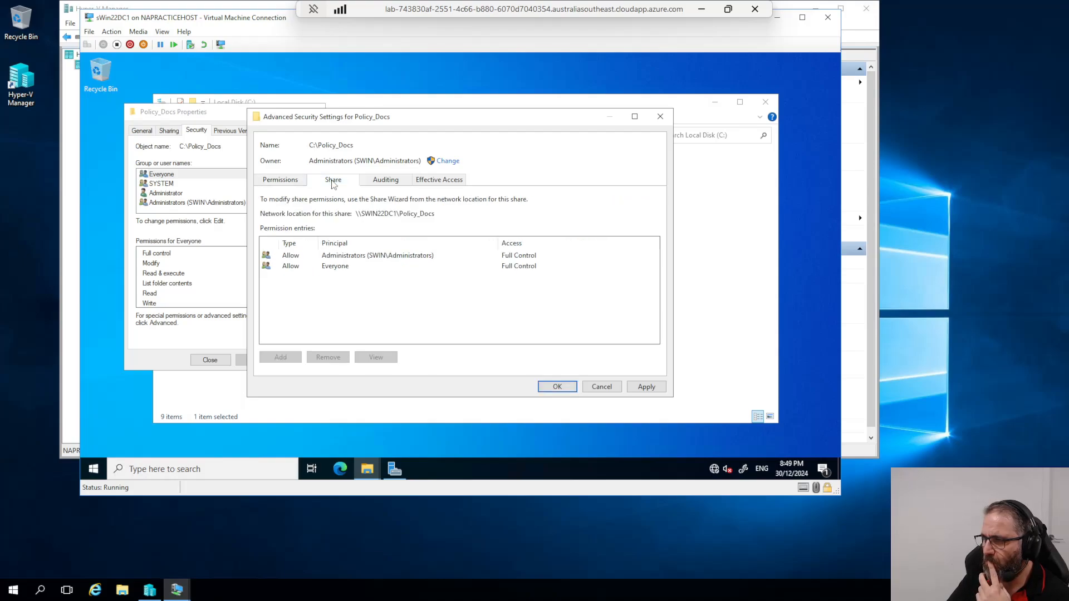
{"action": "left_click", "coordinate": [298, 184]}
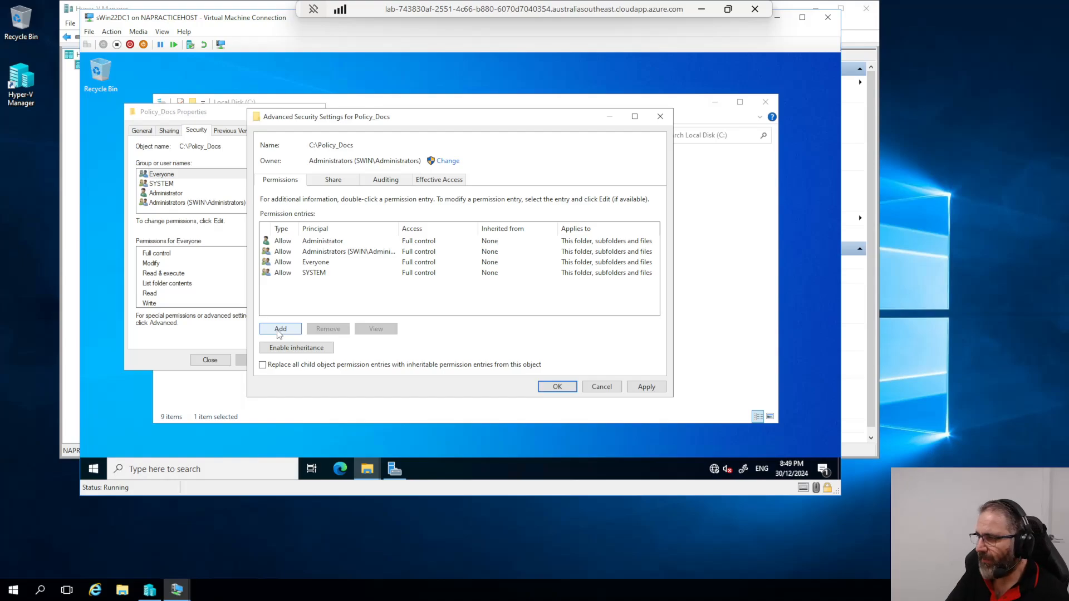
{"action": "left_click", "coordinate": [333, 181]}
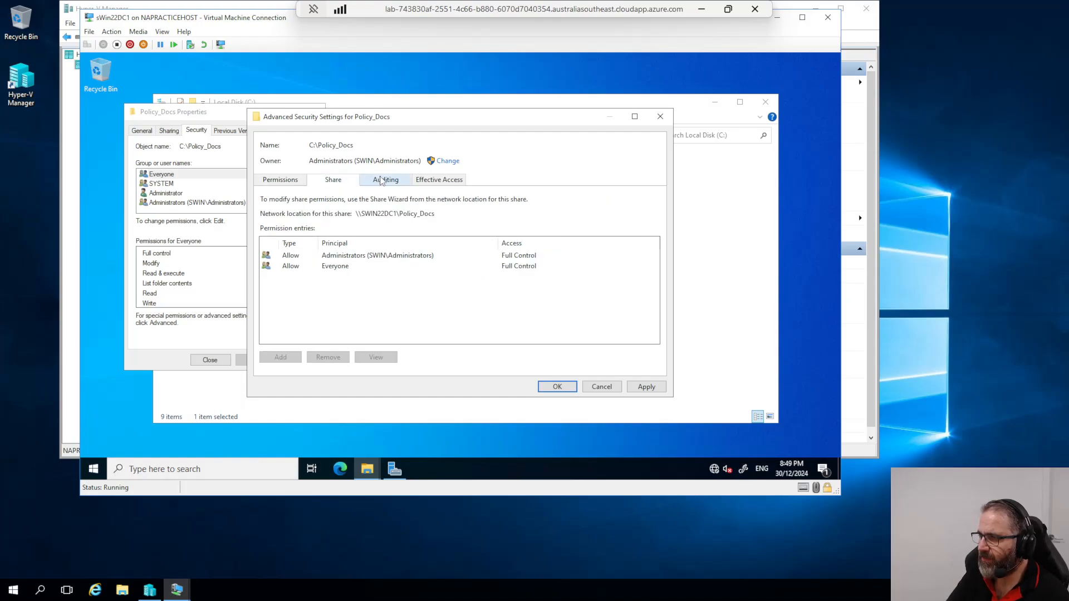
{"action": "left_click", "coordinate": [385, 180]}
{"action": "left_click", "coordinate": [436, 180]}
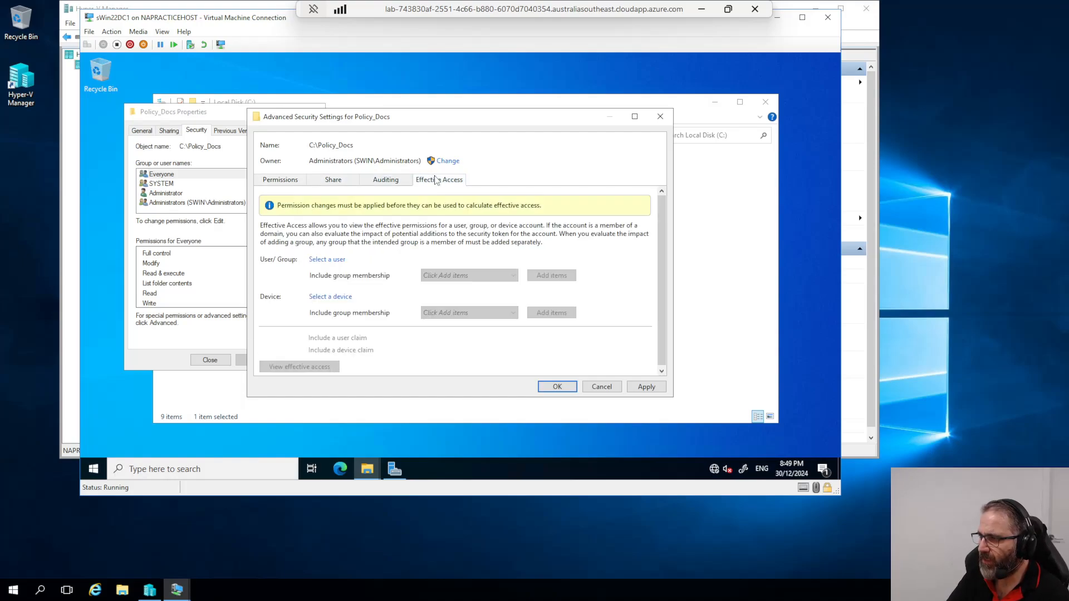
{"action": "left_click", "coordinate": [272, 182]}
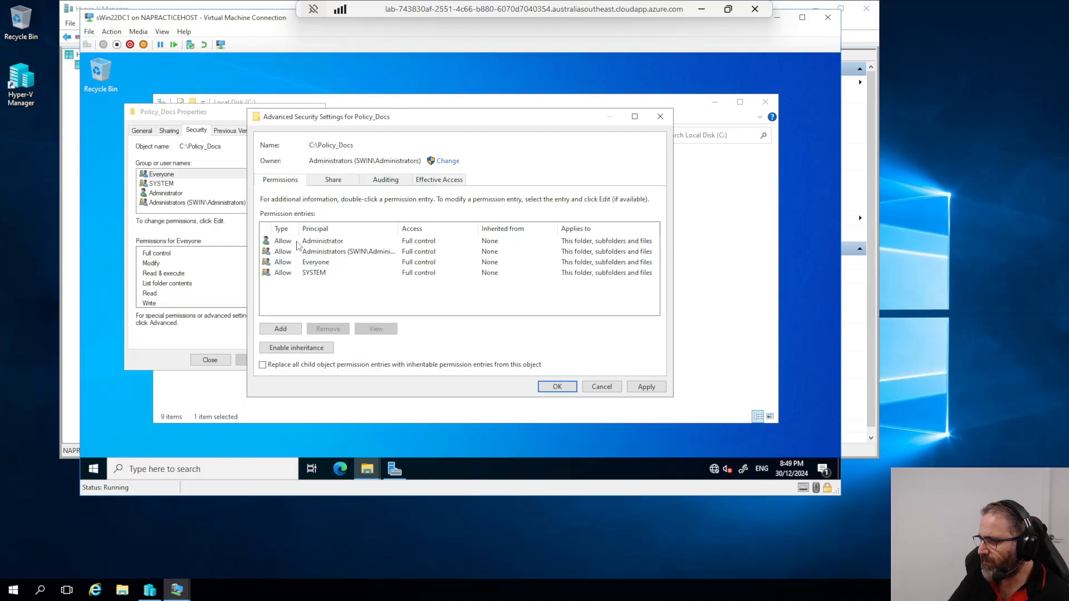
{"action": "left_click", "coordinate": [643, 387]}
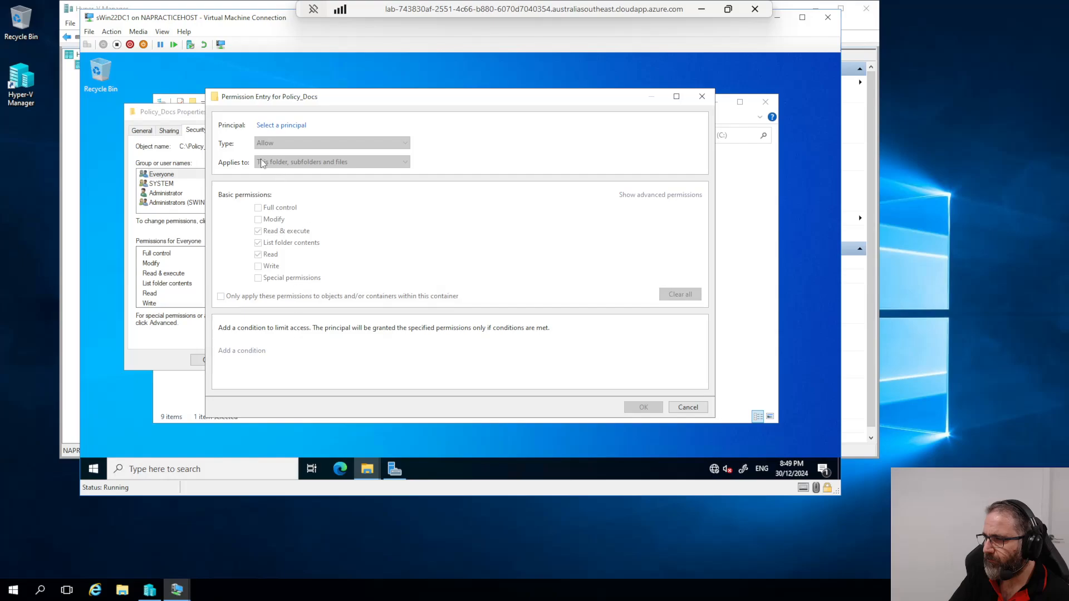
Step: Pick Users as principal, untick Read & execute, List folder contents and Read, then cancel the entry
{"action": "left_click", "coordinate": [281, 125]}
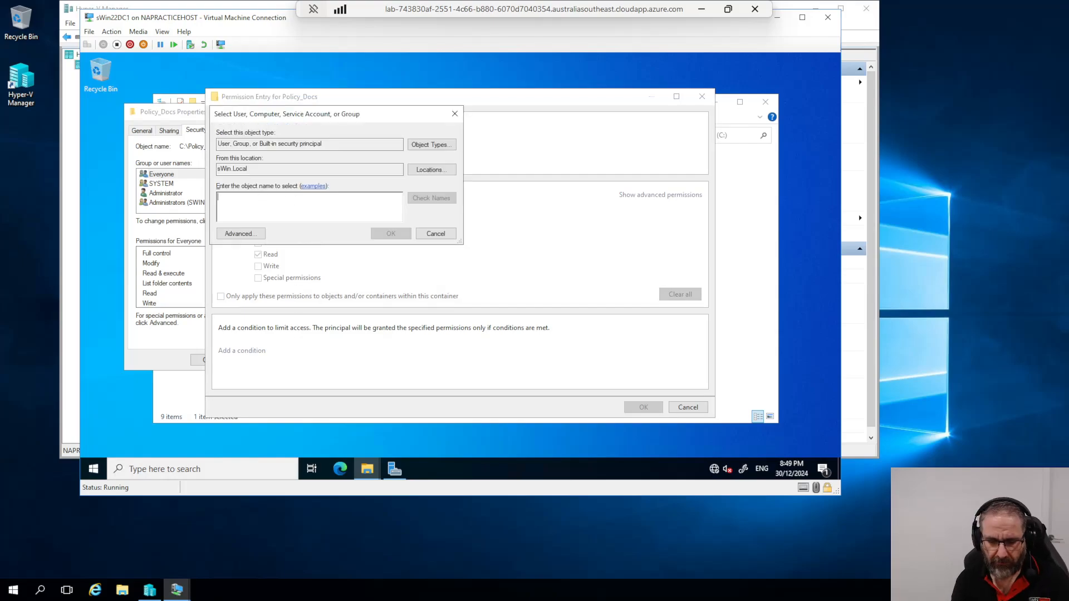
{"action": "type", "text": "User"}
{"action": "left_click", "coordinate": [420, 199]}
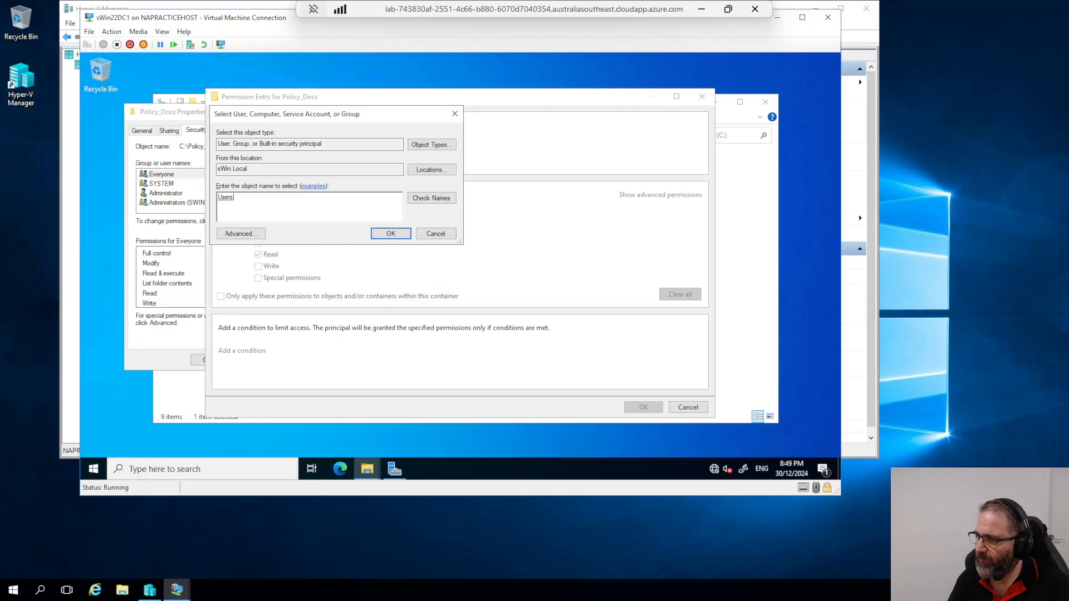
{"action": "left_click", "coordinate": [392, 234]}
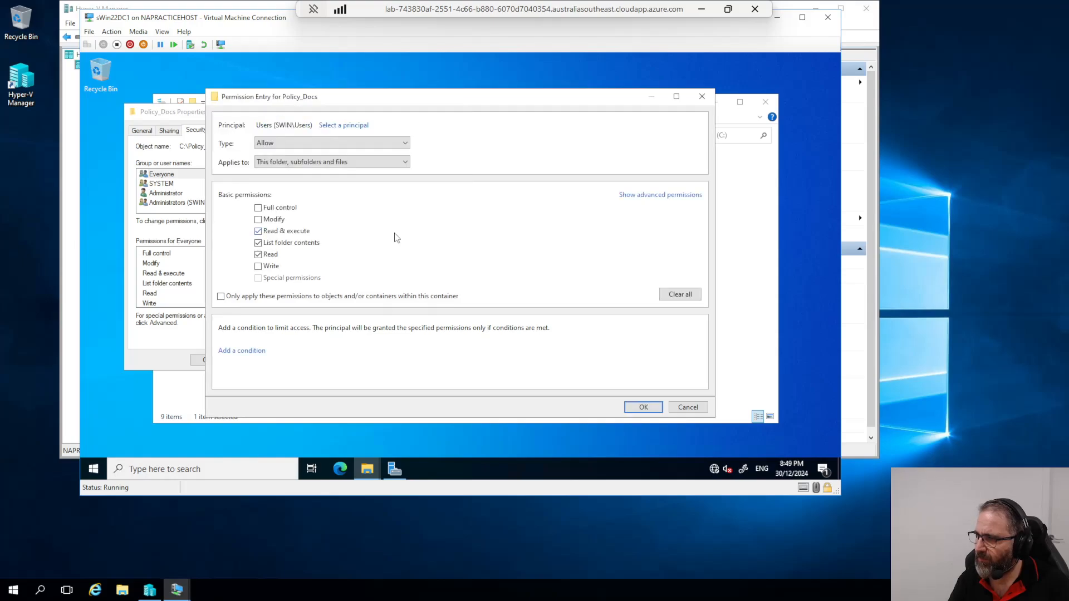
{"action": "left_click", "coordinate": [258, 232]}
{"action": "left_click", "coordinate": [258, 244]}
{"action": "left_click", "coordinate": [258, 256]}
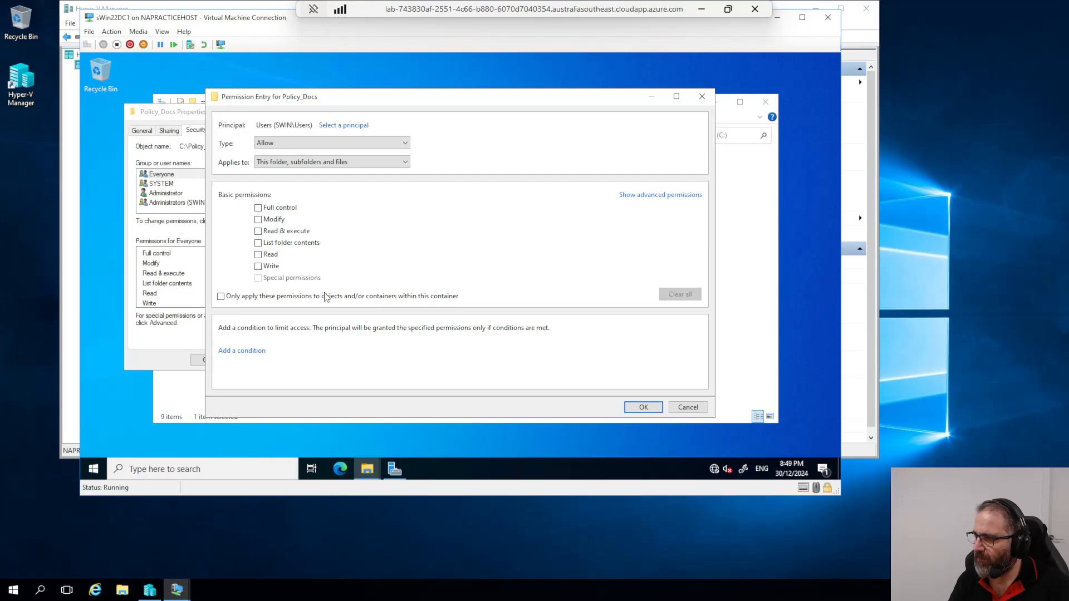
{"action": "left_click", "coordinate": [638, 198]}
{"action": "left_click", "coordinate": [682, 198]}
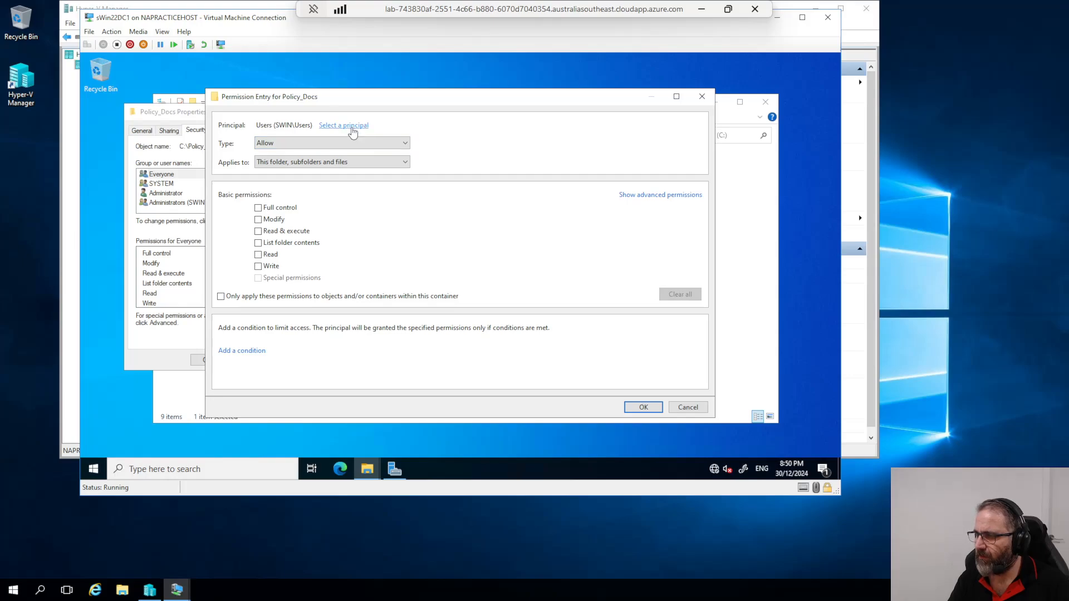
{"action": "left_click", "coordinate": [640, 407]}
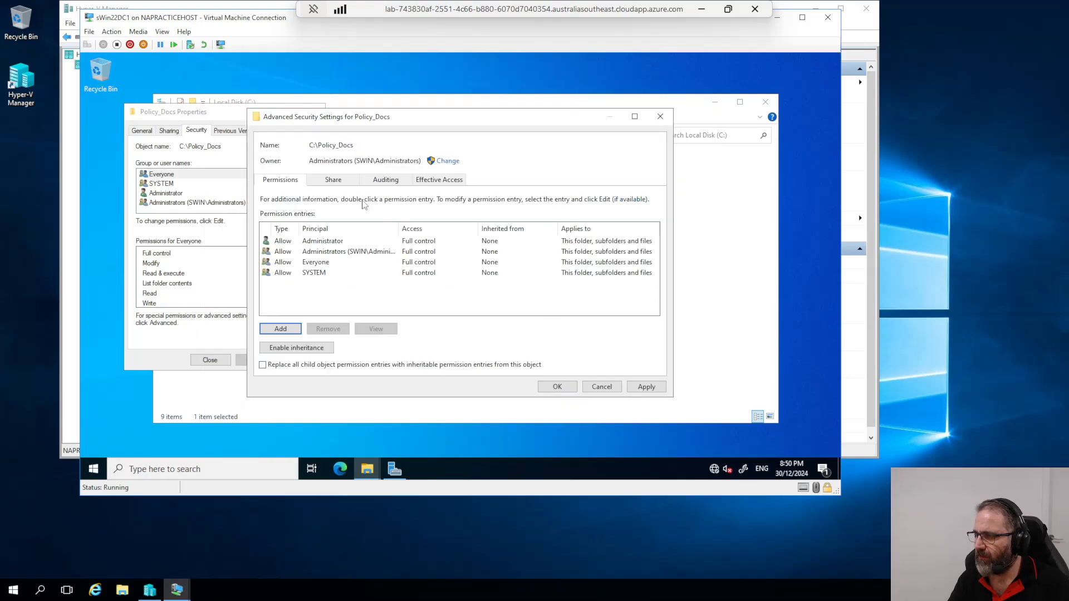
Step: Try a Deny entry for Users, discard it, and close Advanced Security Settings and Policy_Docs Properties
{"action": "left_click", "coordinate": [292, 329]}
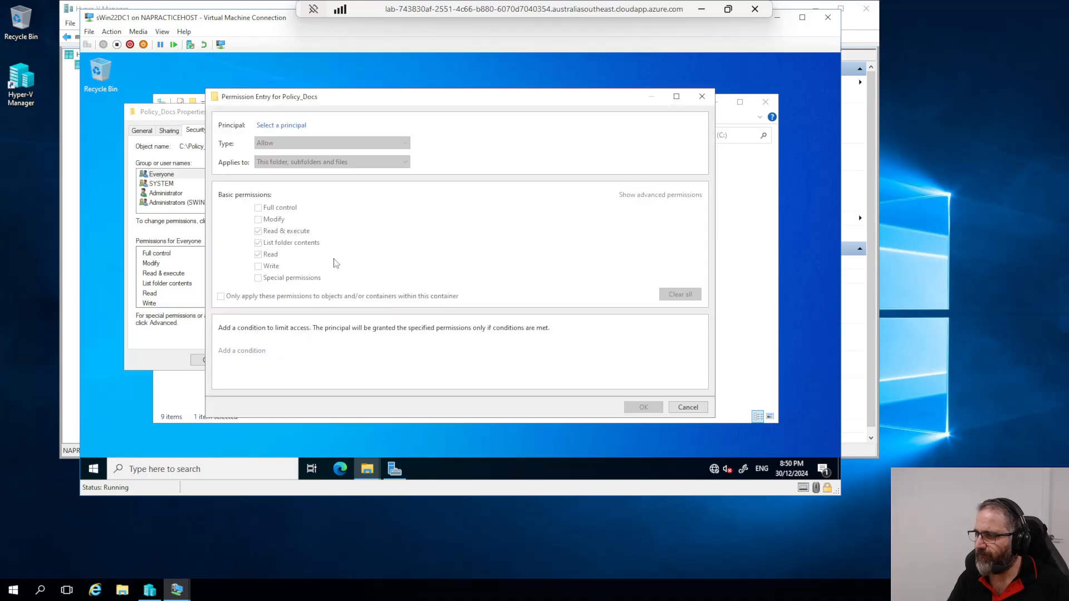
{"action": "left_click", "coordinate": [267, 126]}
{"action": "type", "text": "Users"}
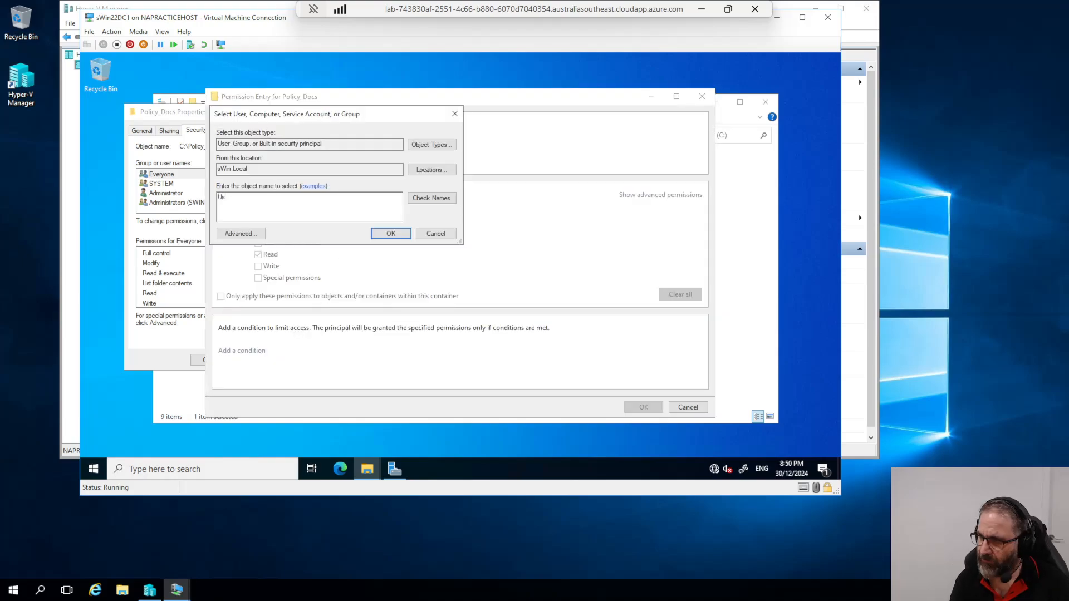
{"action": "left_click", "coordinate": [432, 198]}
{"action": "left_click", "coordinate": [390, 233]}
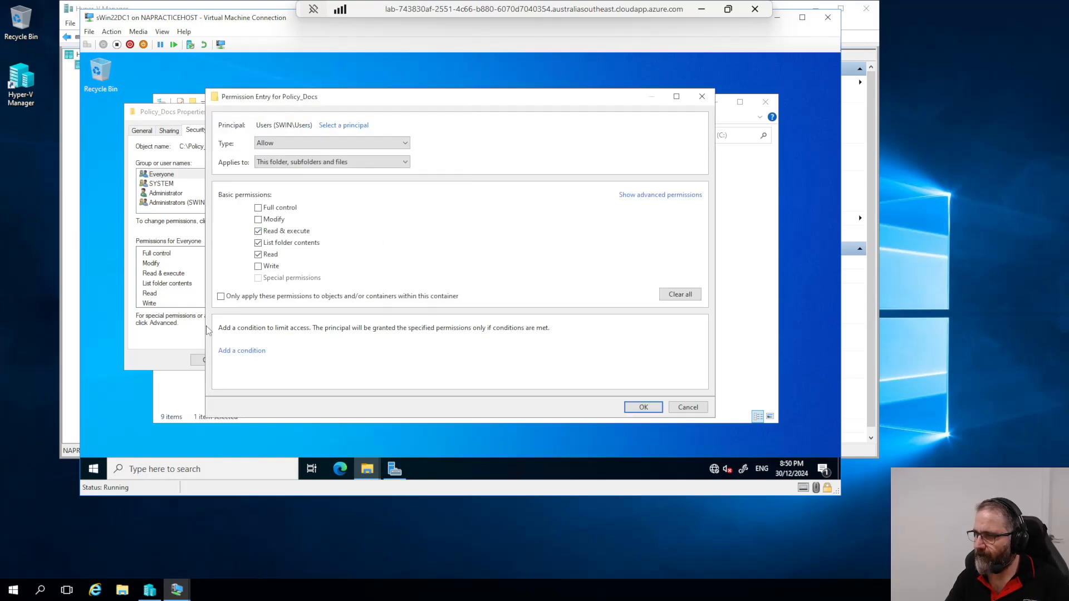
{"action": "left_click", "coordinate": [405, 144]}
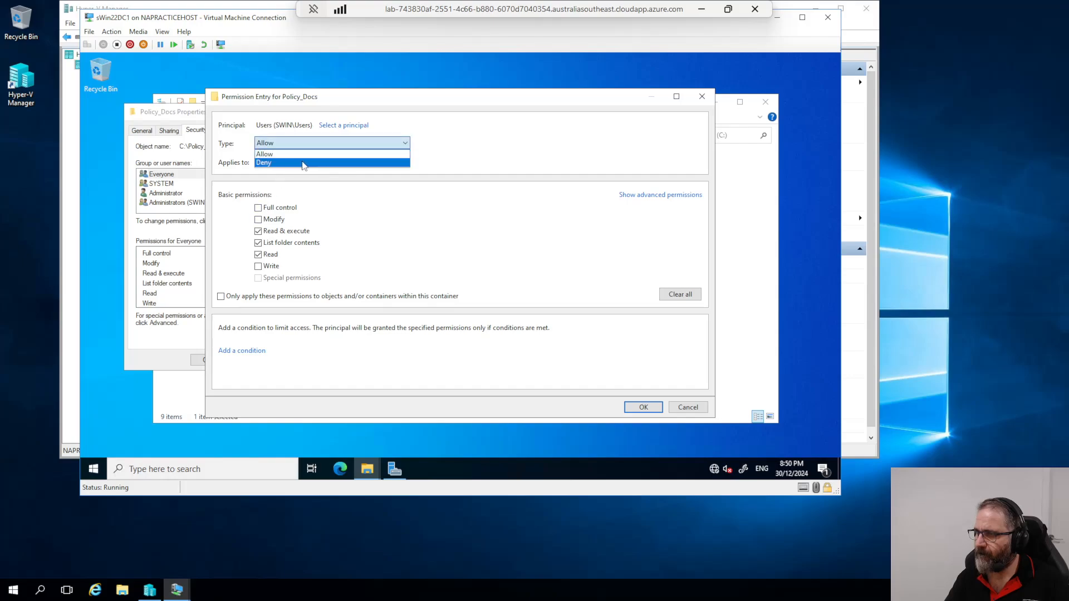
{"action": "left_click", "coordinate": [303, 163]}
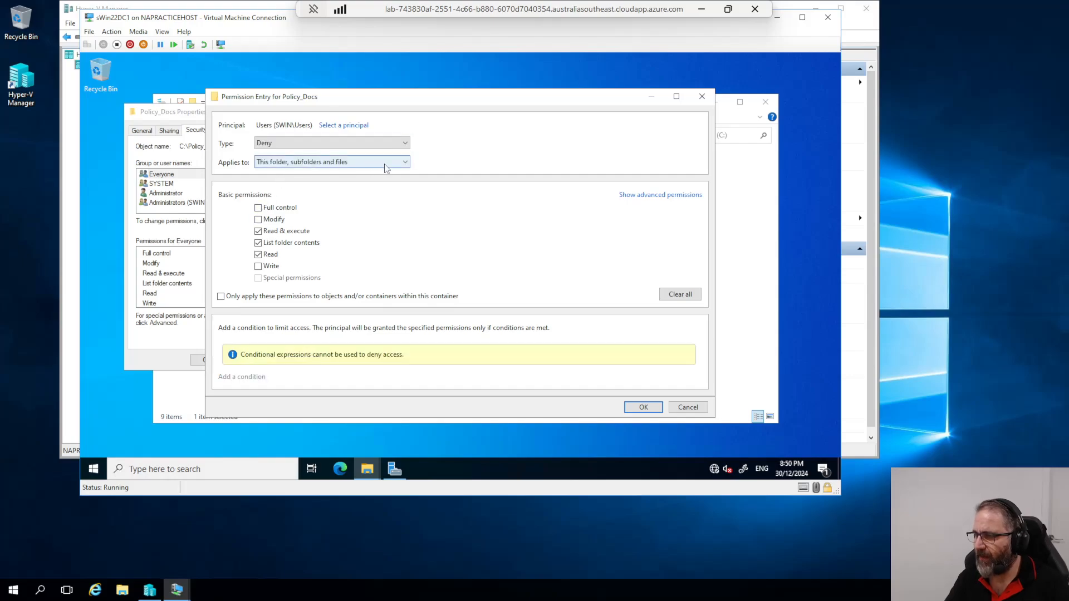
{"action": "left_click", "coordinate": [680, 409]}
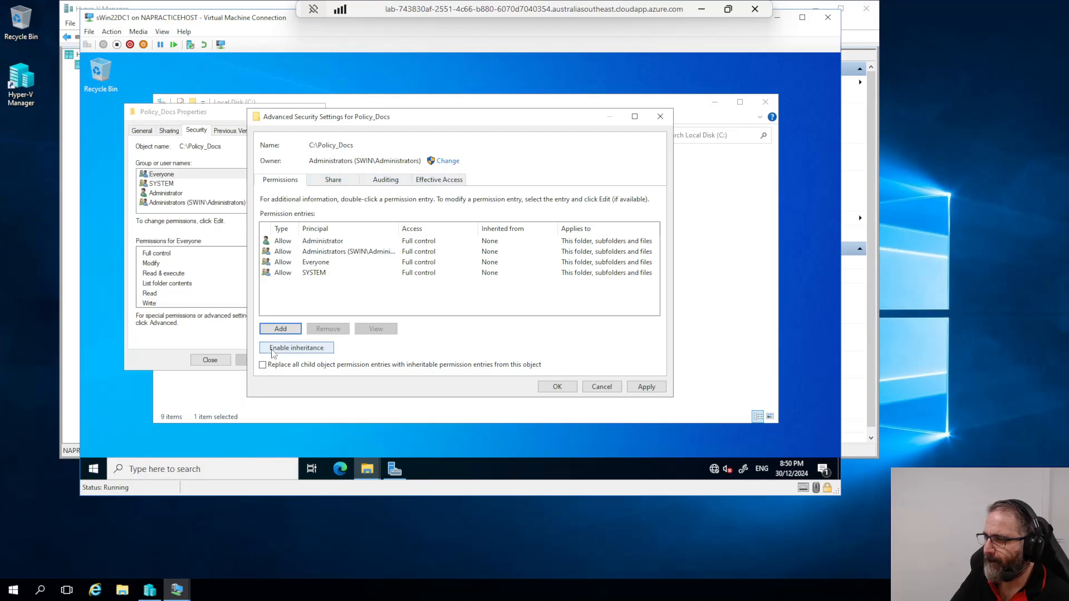
{"action": "left_click", "coordinate": [602, 387]}
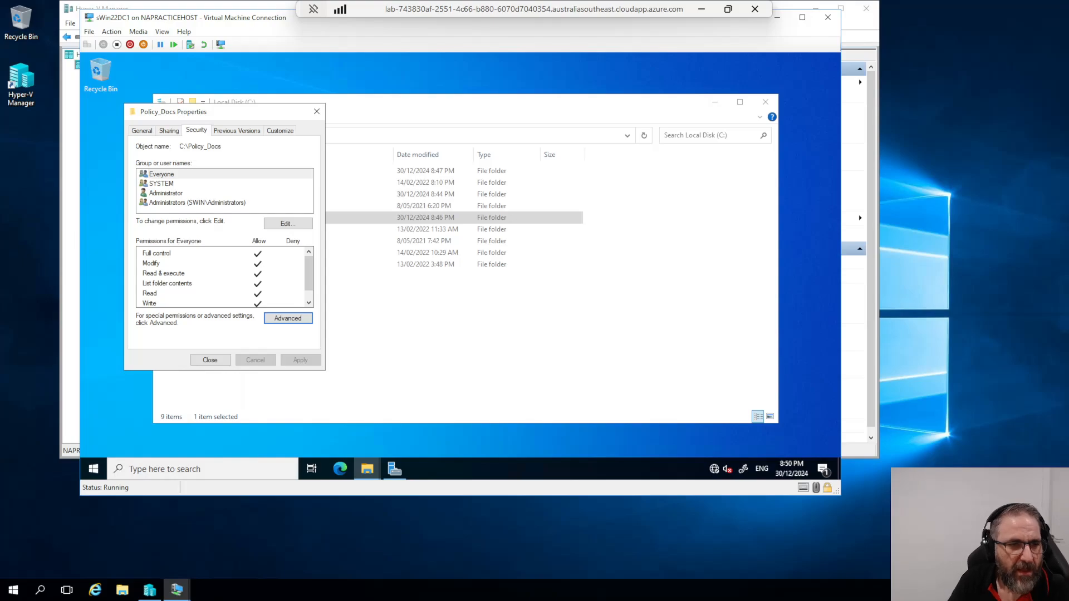
{"action": "left_click", "coordinate": [317, 112]}
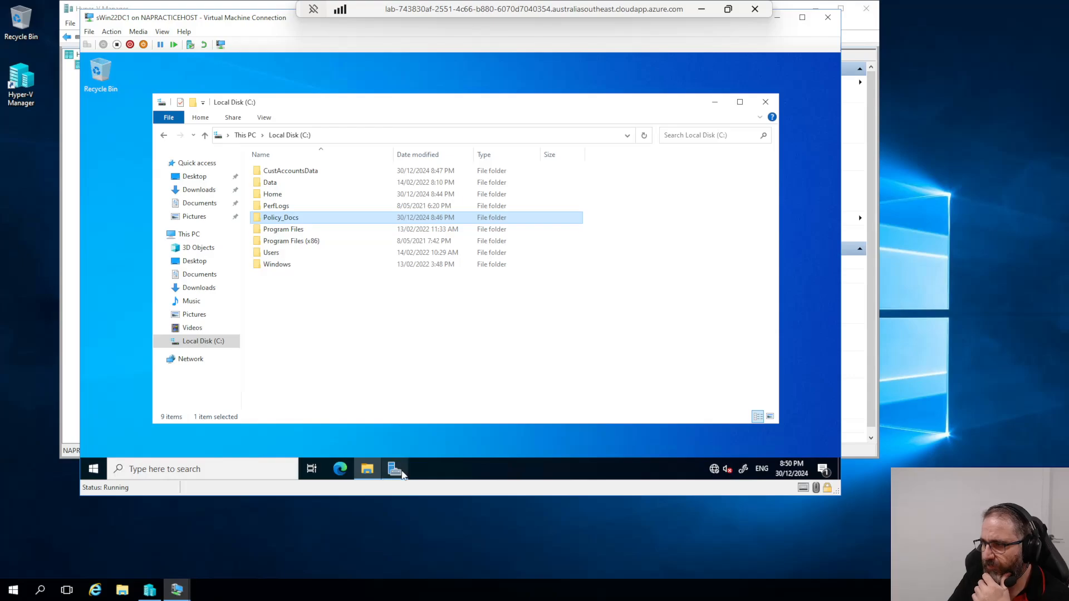
Step: Launch Active Directory Users and Computers from Server Manager Tools and expand the sWin.Local domain
{"action": "left_click", "coordinate": [394, 469]}
{"action": "left_click", "coordinate": [759, 83]}
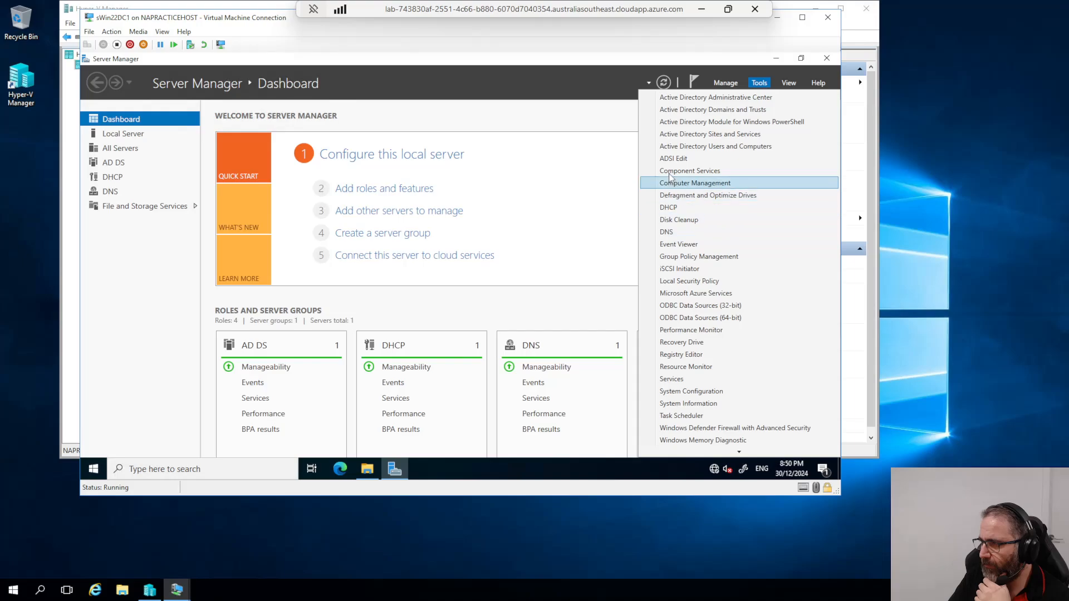
{"action": "left_click", "coordinate": [667, 149]}
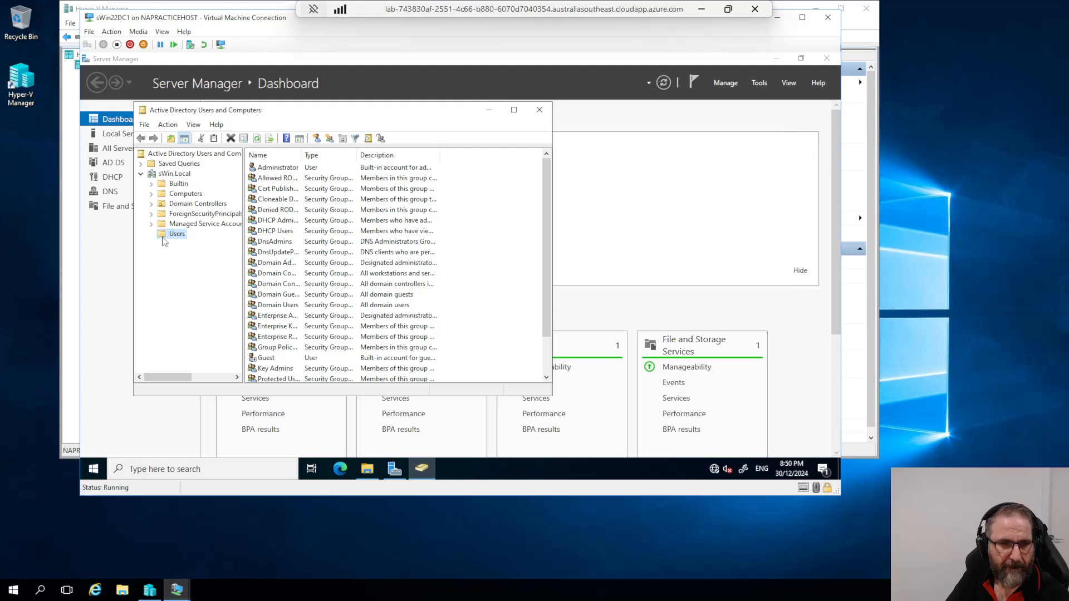
{"action": "left_click", "coordinate": [163, 175]}
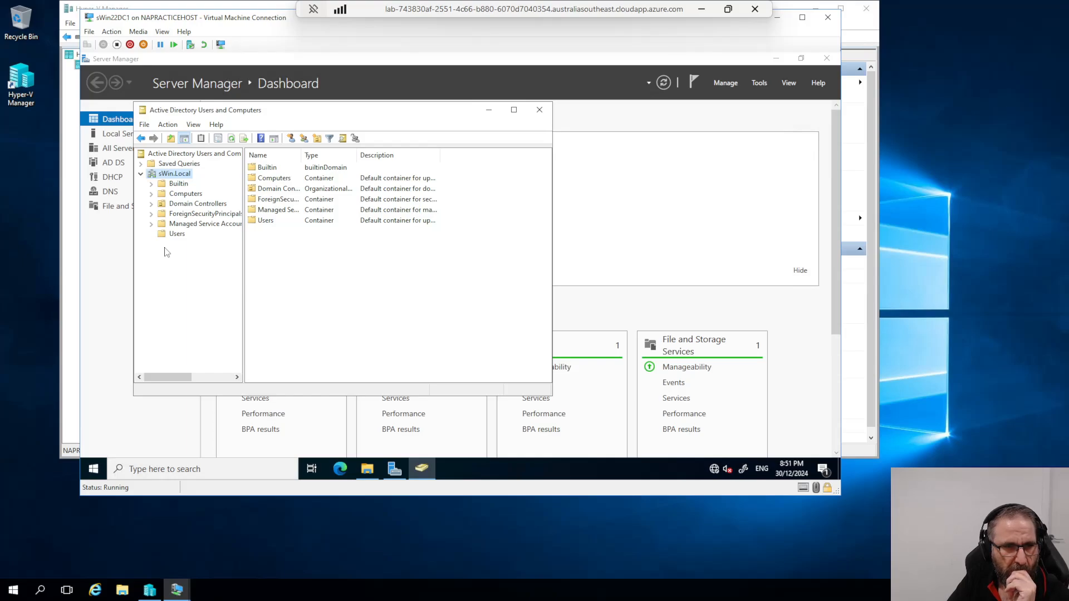
{"action": "right_click", "coordinate": [168, 180]}
{"action": "right_click", "coordinate": [166, 170]}
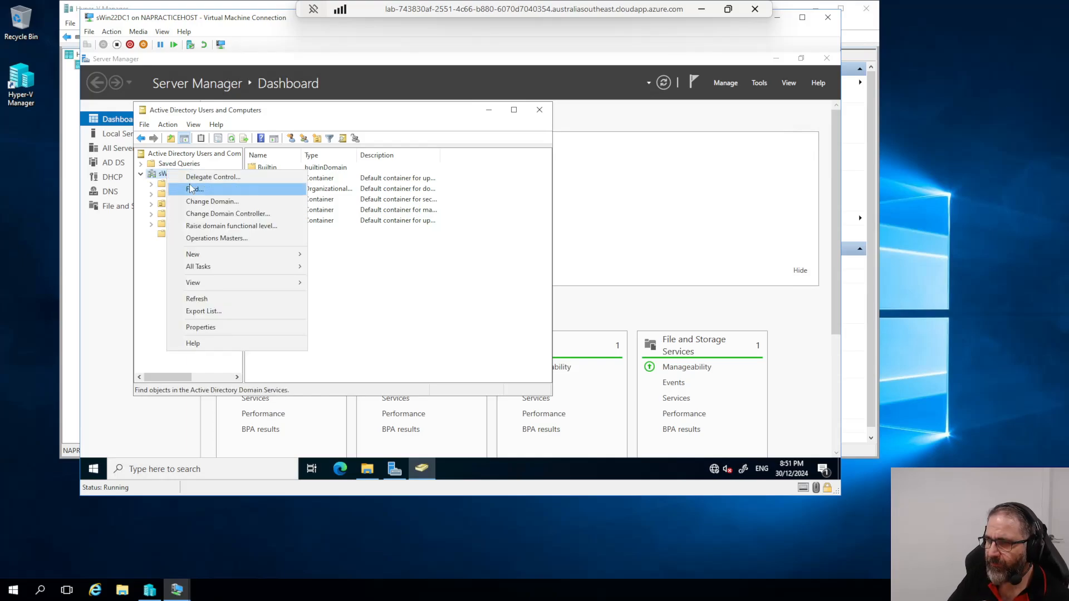
Step: Create an organizational unit named Finance directly under sWin.Local
{"action": "mouse_move", "coordinate": [211, 256]}
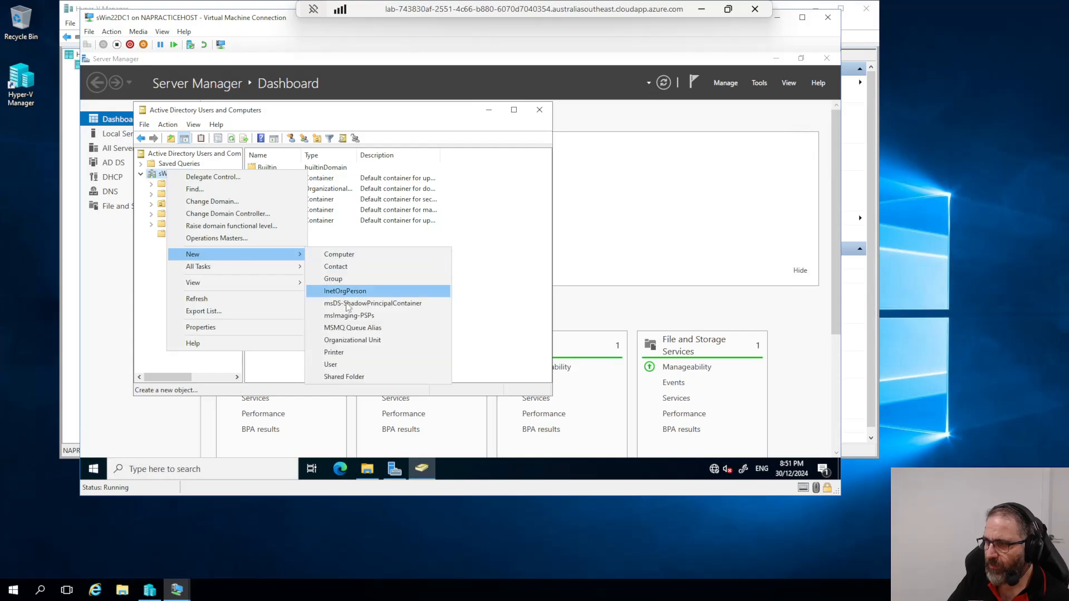
{"action": "left_click", "coordinate": [343, 339]}
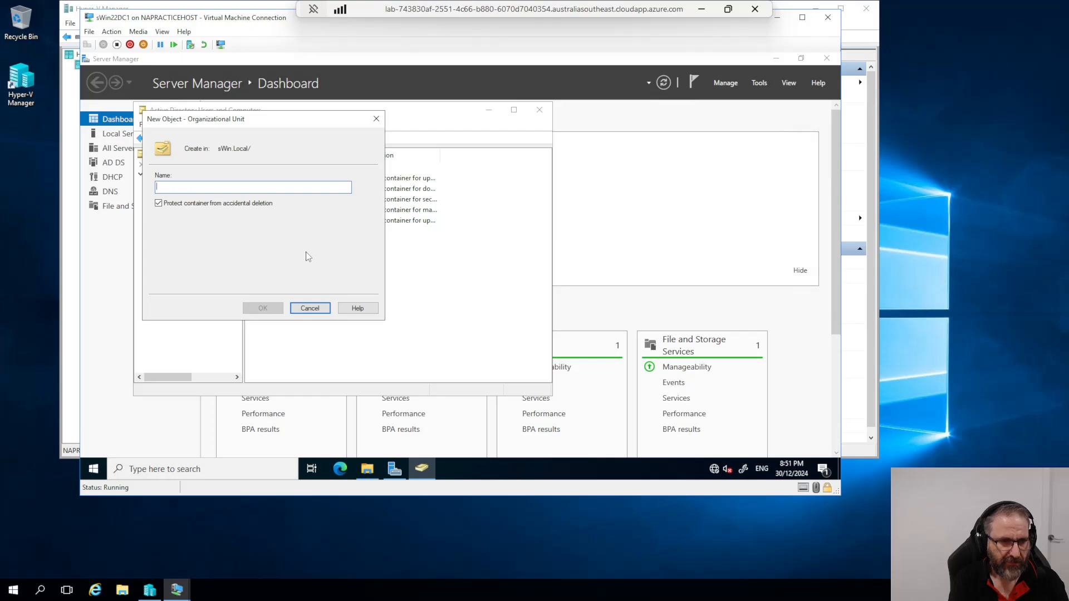
{"action": "type", "text": "Finance"}
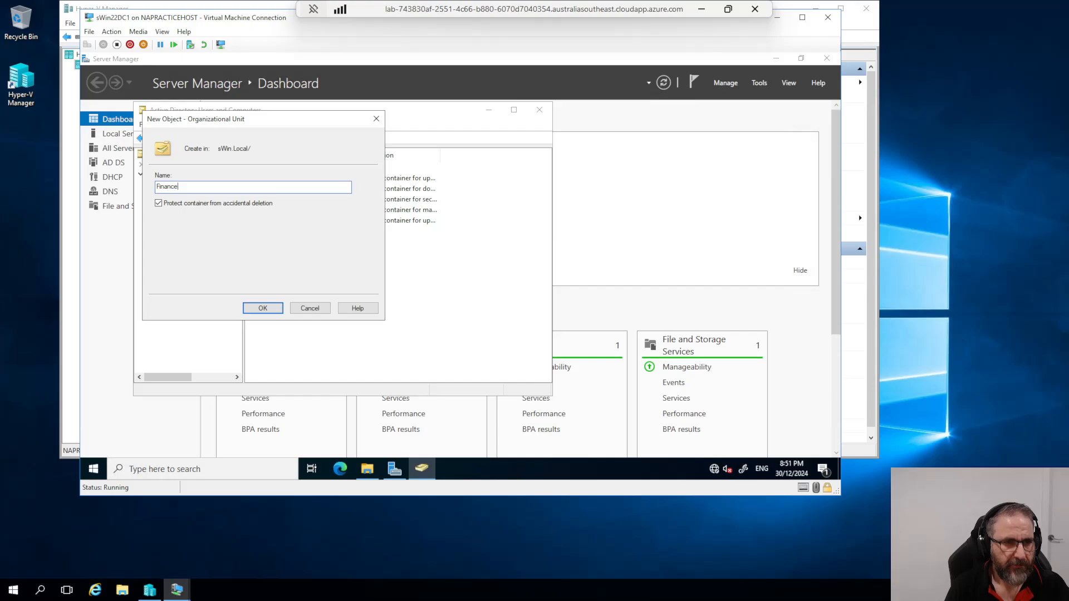
{"action": "left_click", "coordinate": [264, 311]}
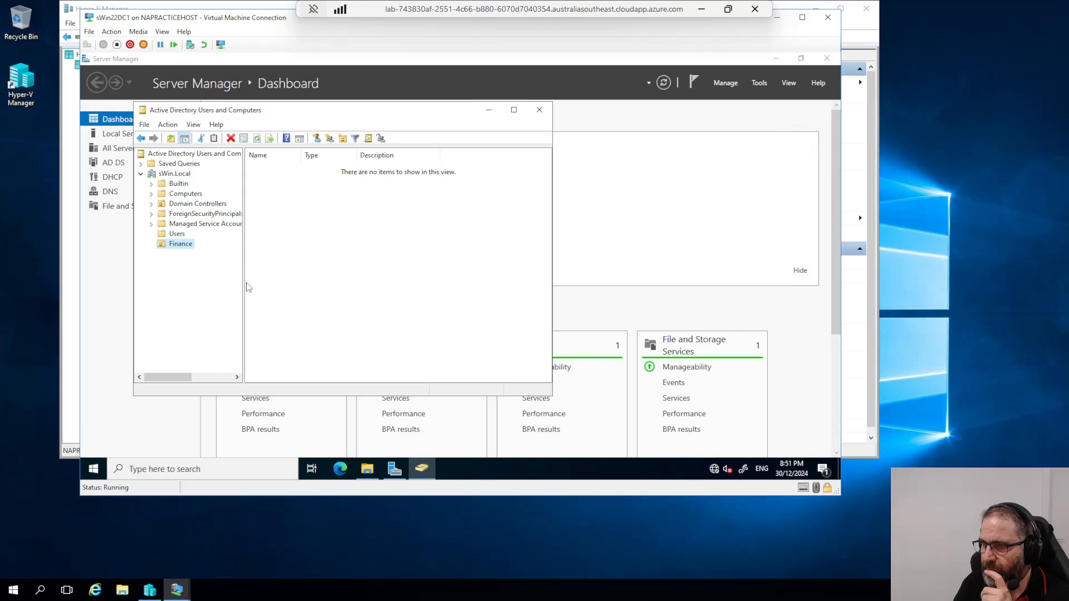
Step: Create the global security group G_FinanceHwn inside the Finance OU
{"action": "right_click", "coordinate": [169, 249]}
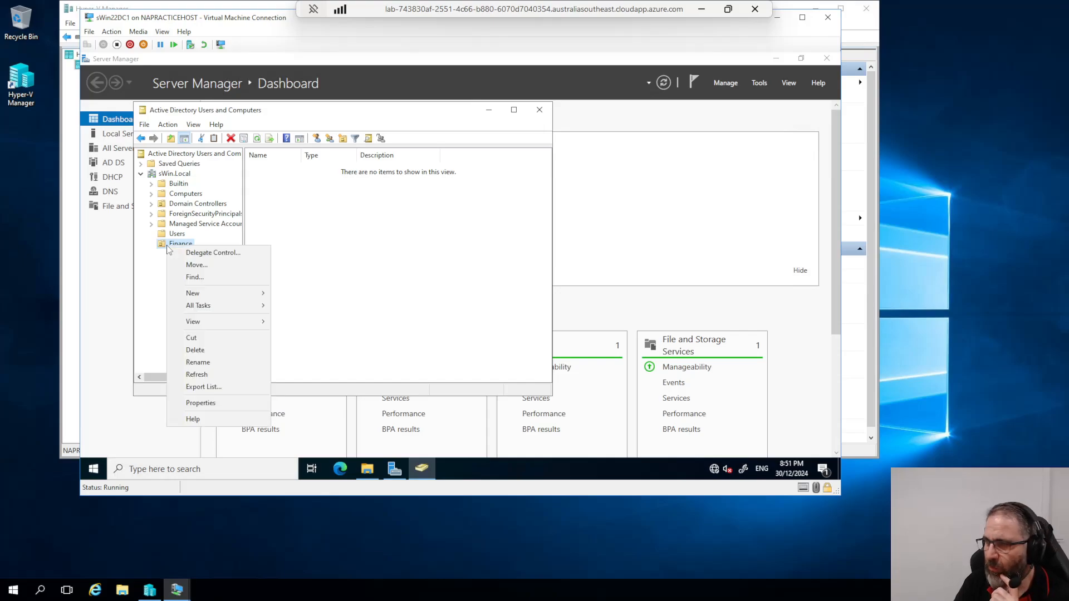
{"action": "mouse_move", "coordinate": [192, 294]}
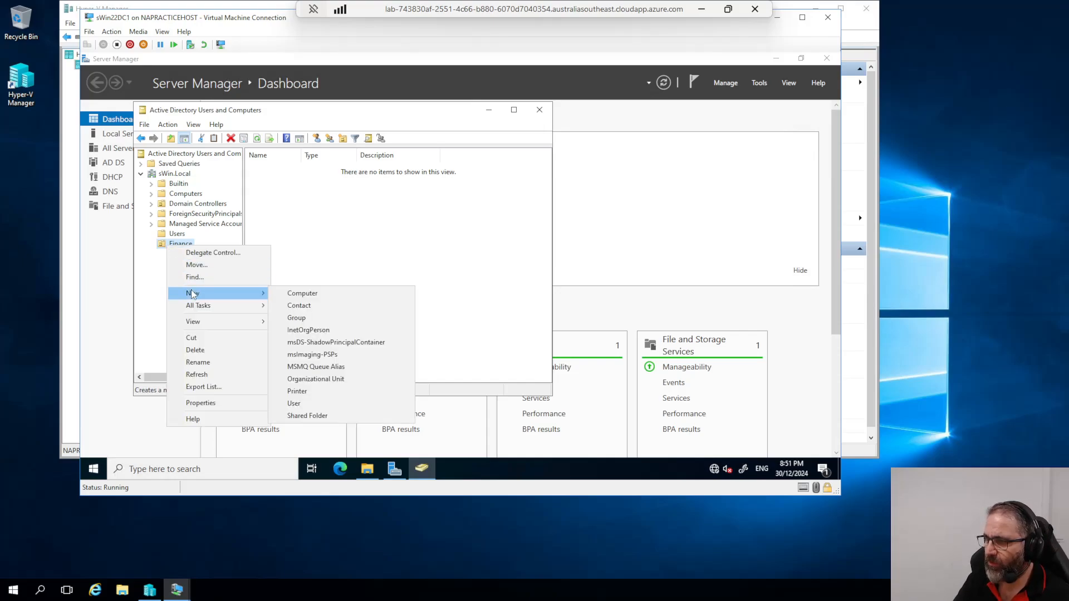
{"action": "left_click", "coordinate": [305, 316]}
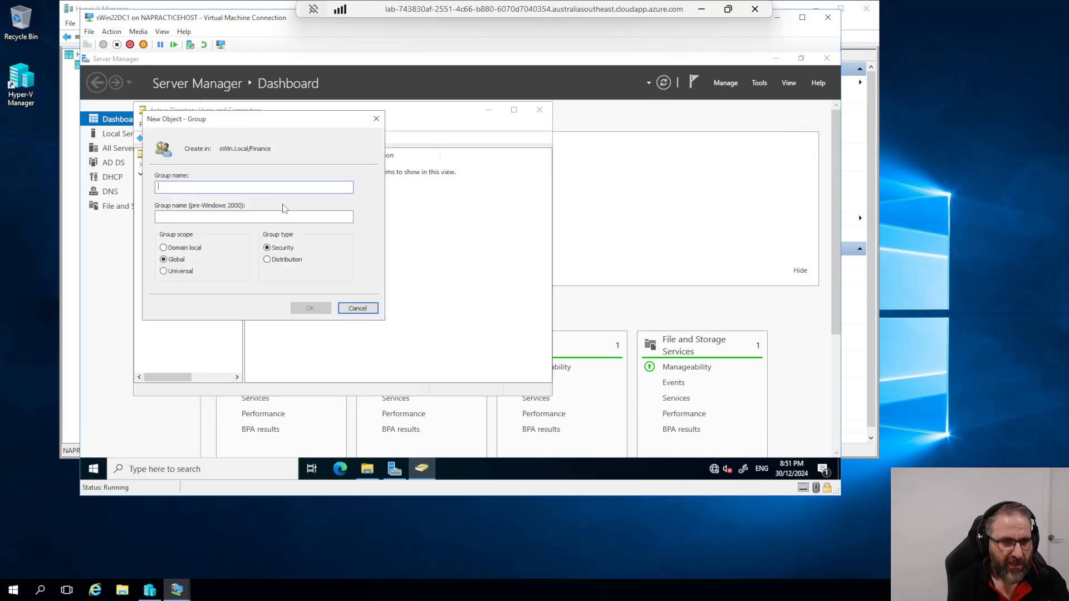
{"action": "type", "text": "G"}
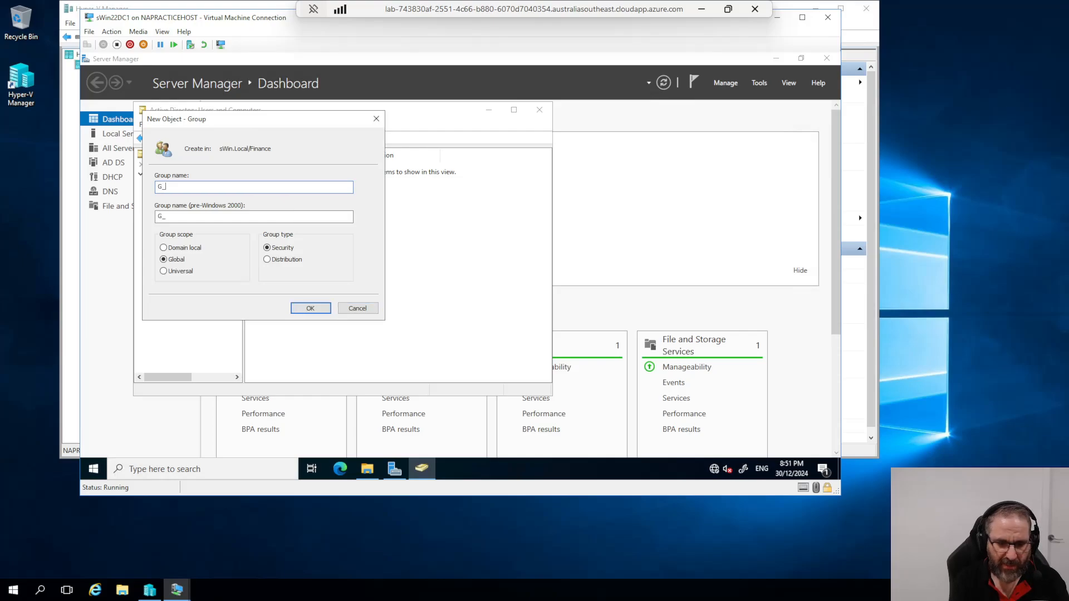
{"action": "type", "text": "_Finance"}
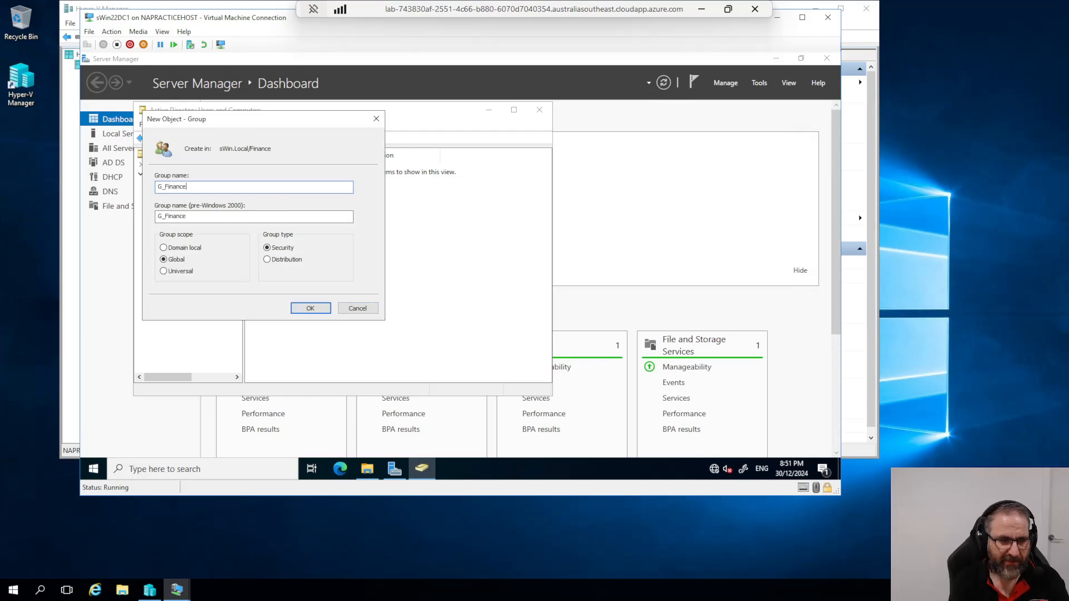
{"action": "type", "text": "Hwn"}
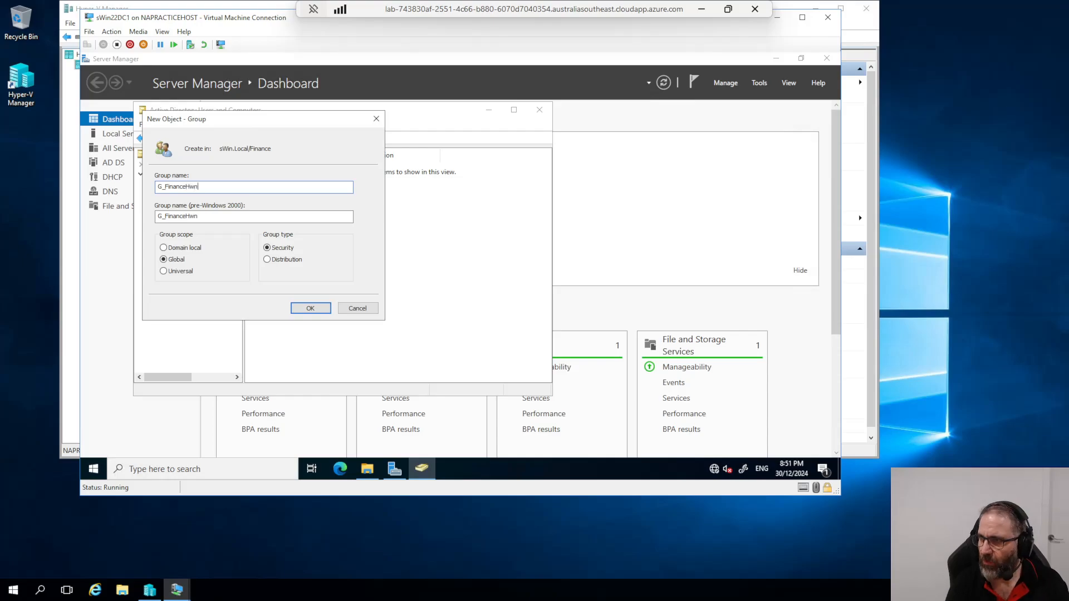
{"action": "left_click", "coordinate": [308, 309]}
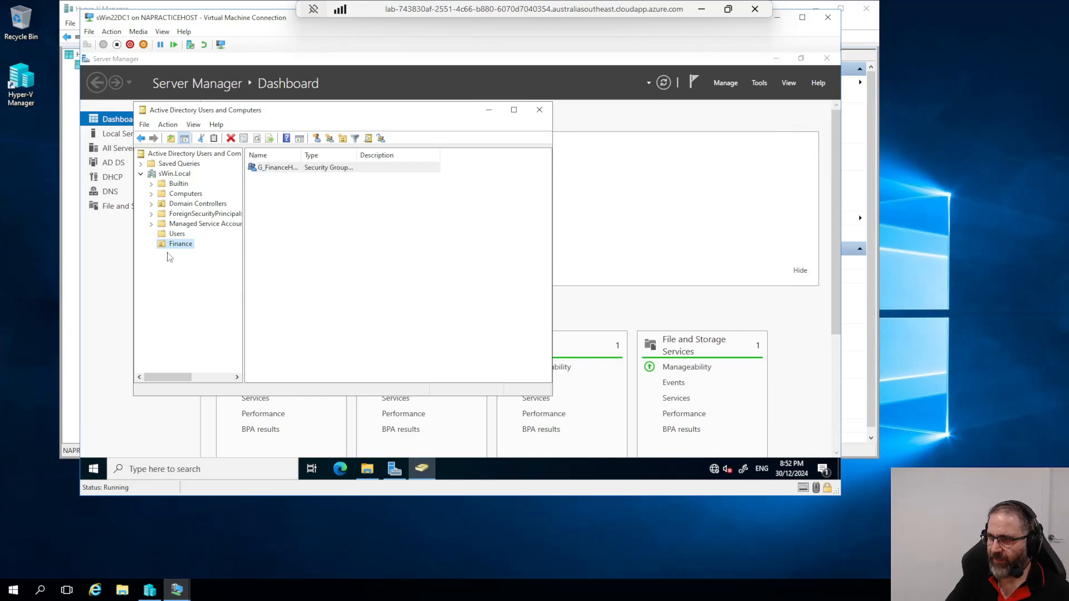
Step: Create a global security group named G_AccPay at the sWin.Local domain level
{"action": "right_click", "coordinate": [162, 175]}
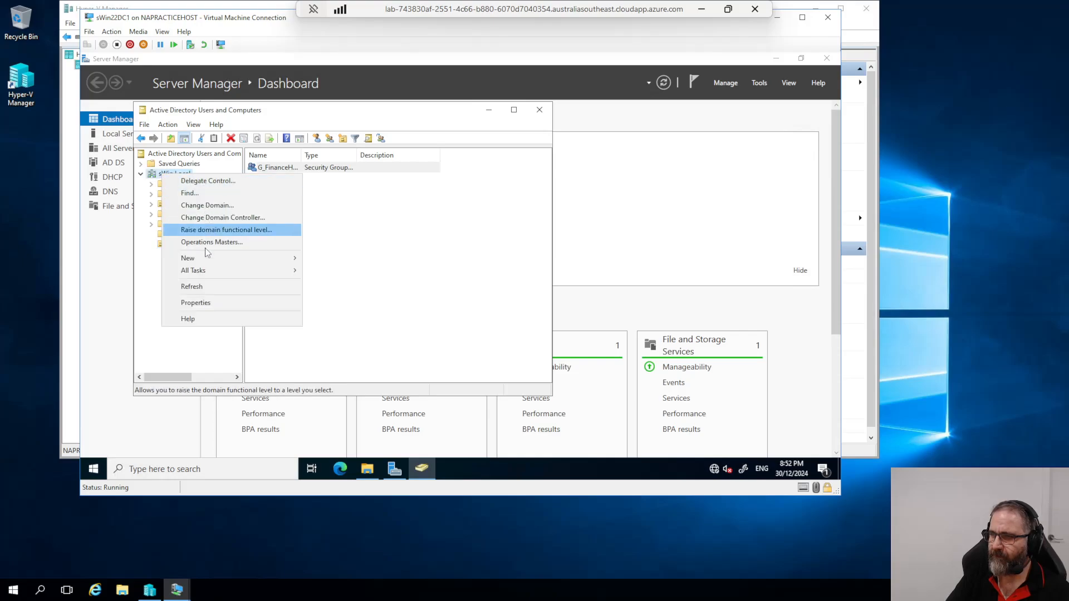
{"action": "mouse_move", "coordinate": [205, 256]}
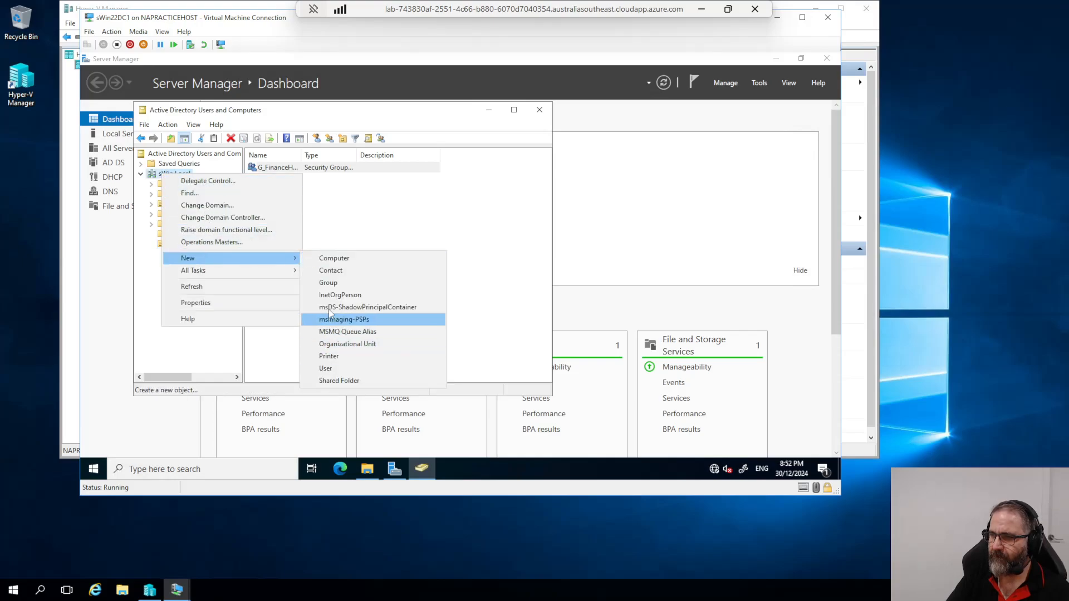
{"action": "left_click", "coordinate": [328, 283]}
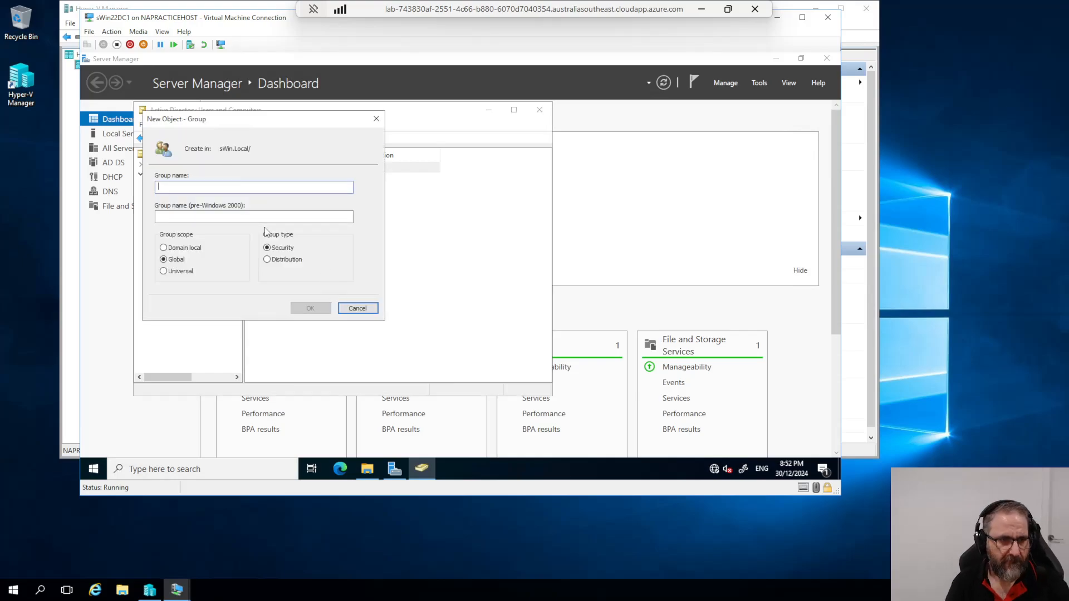
{"action": "type", "text": "G_A"}
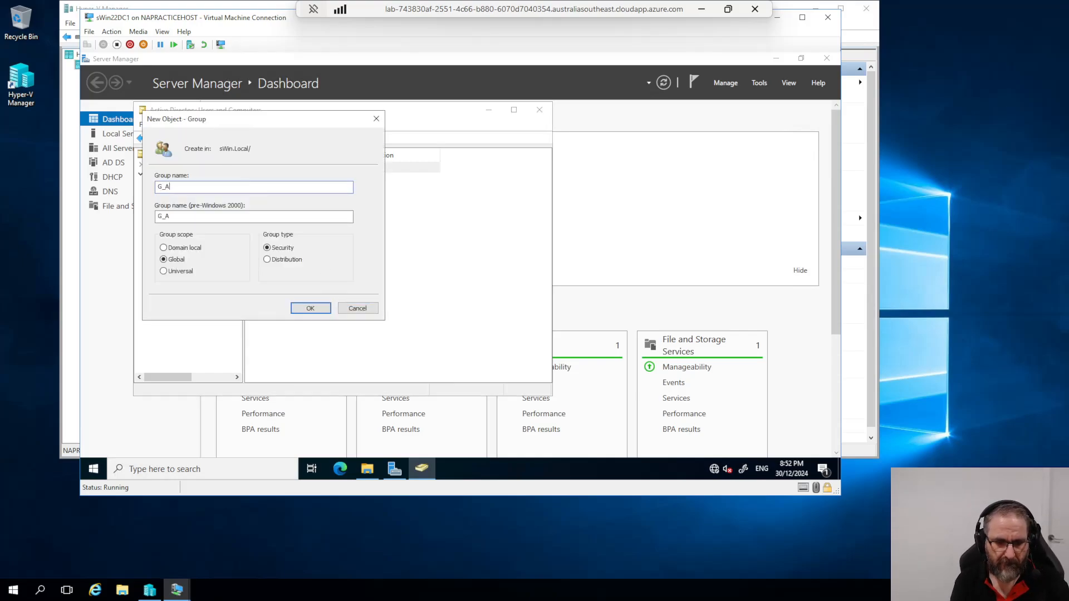
{"action": "type", "text": "cc"}
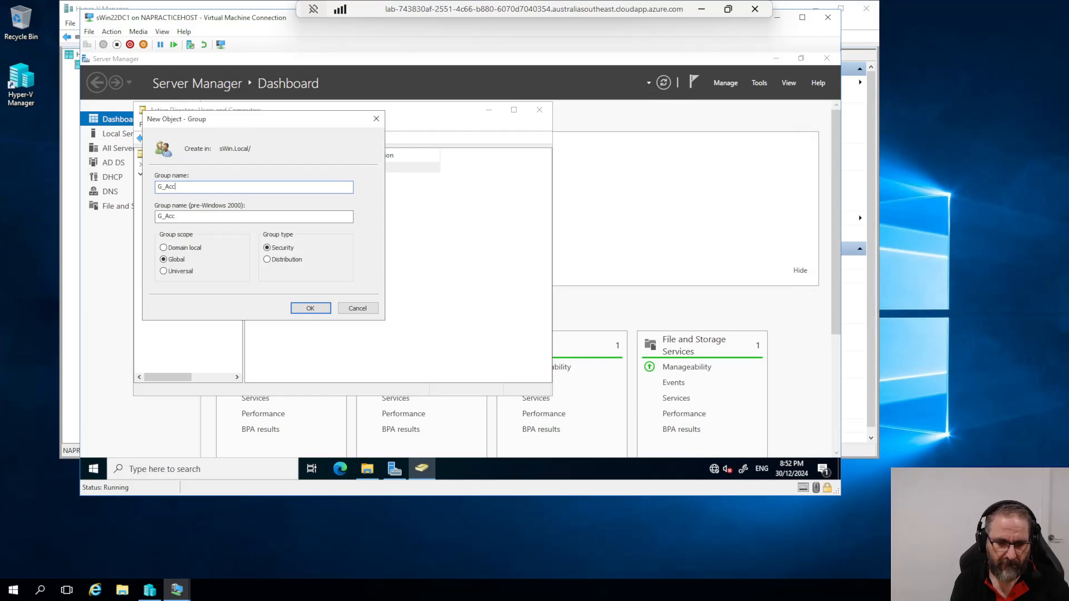
{"action": "type", "text": "Pay"}
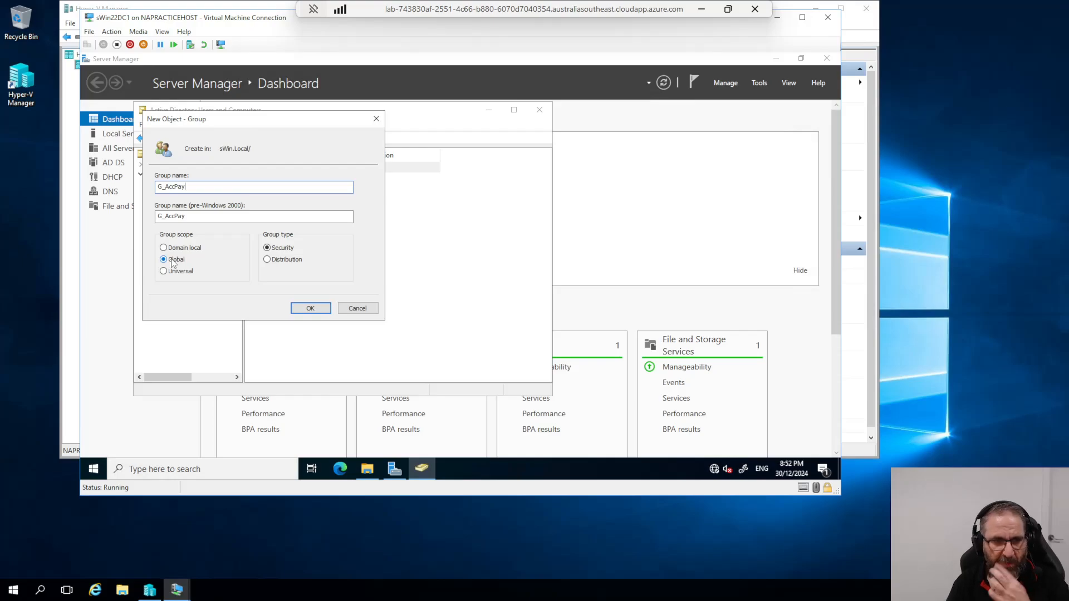
{"action": "left_click", "coordinate": [311, 308]}
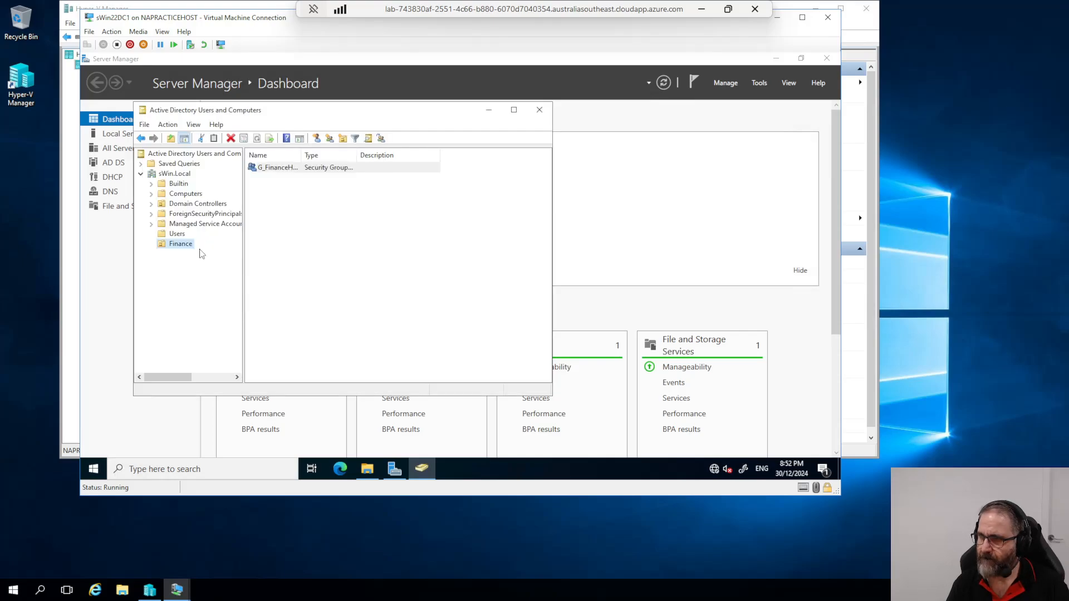
{"action": "left_click", "coordinate": [176, 174]}
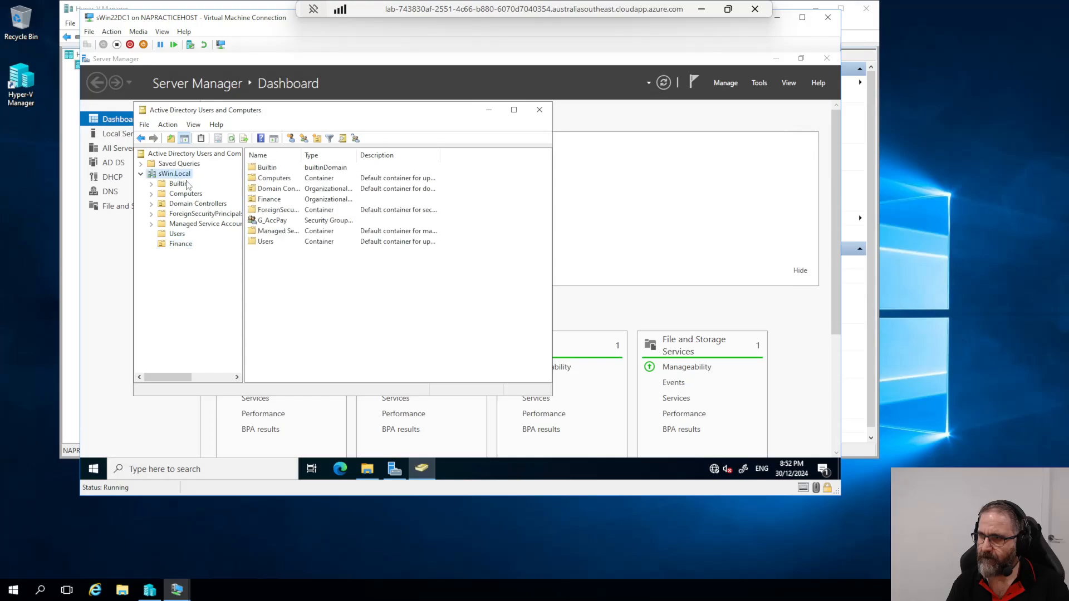
{"action": "left_click", "coordinate": [179, 244]}
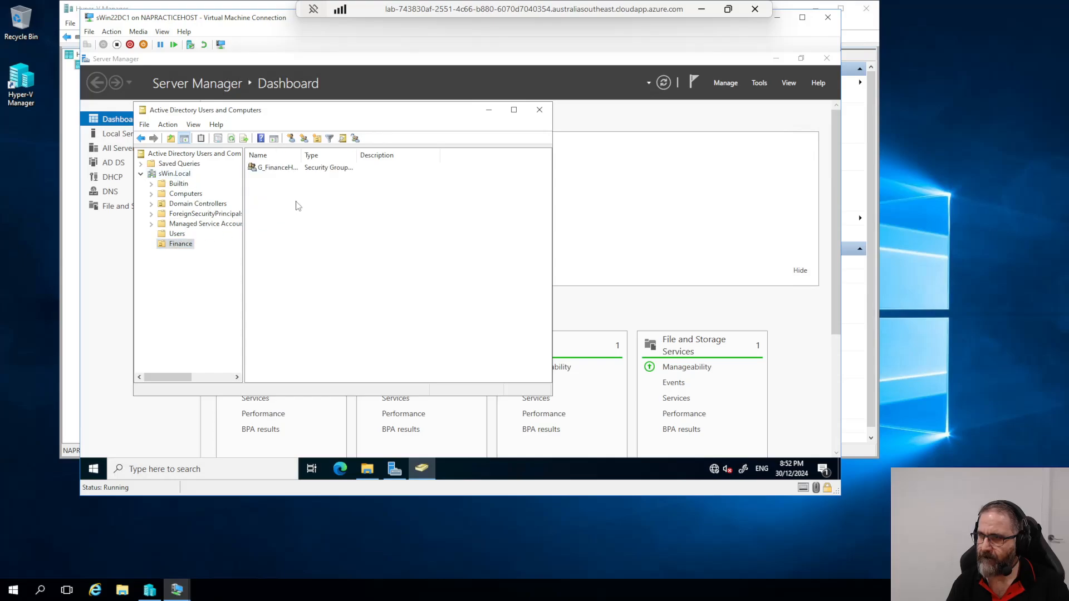
{"action": "left_click_drag", "start_coordinate": [301, 156], "coordinate": [336, 158]}
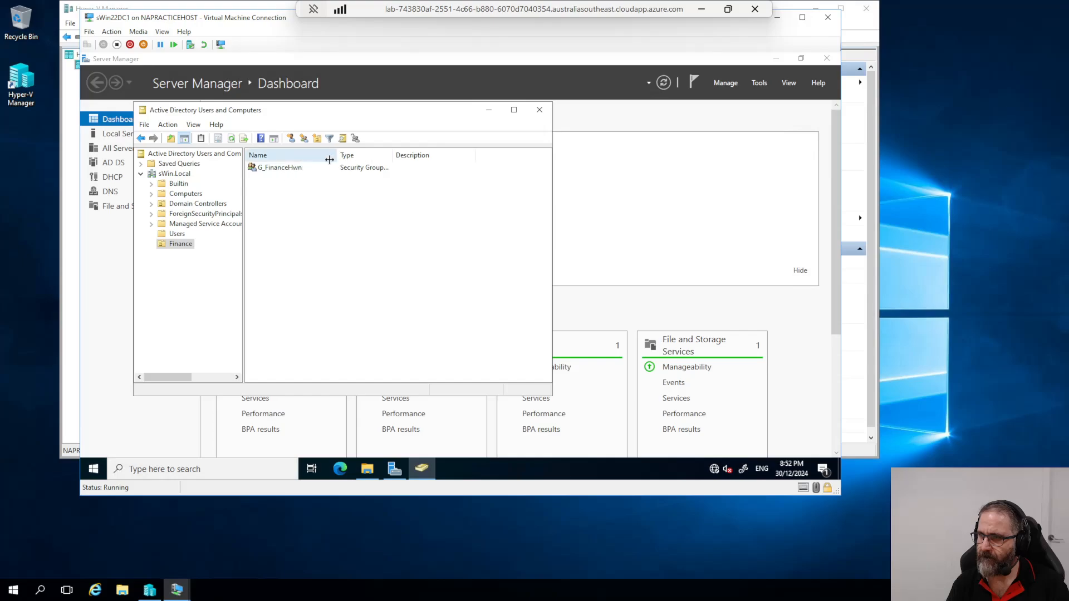
Step: Drag G_AccPay from the domain root into the Finance OU and confirm the move
{"action": "right_click", "coordinate": [168, 247]}
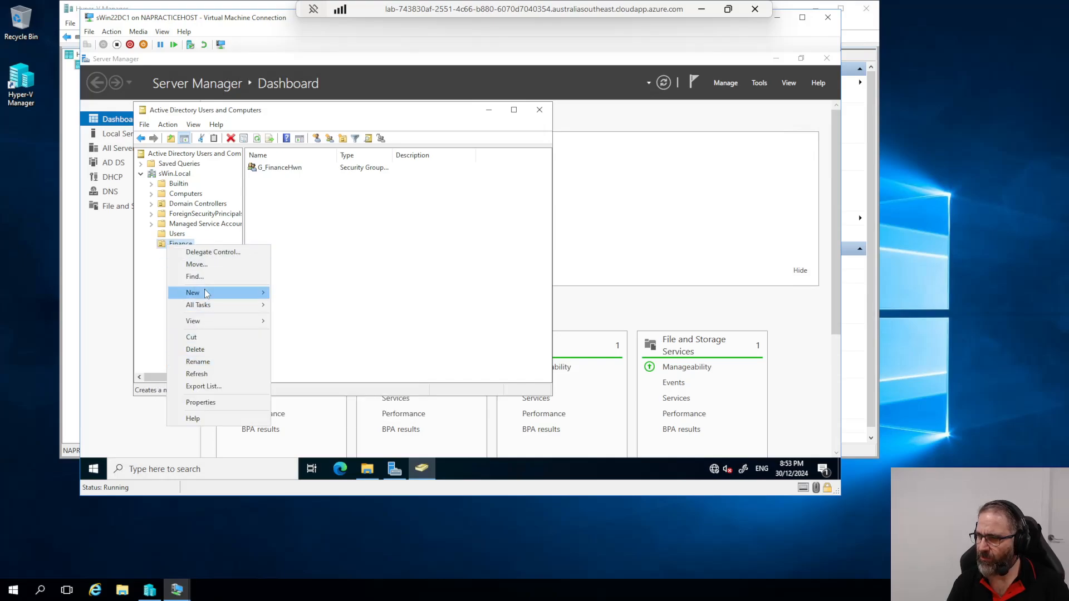
{"action": "mouse_move", "coordinate": [205, 290]}
{"action": "left_click", "coordinate": [422, 472]}
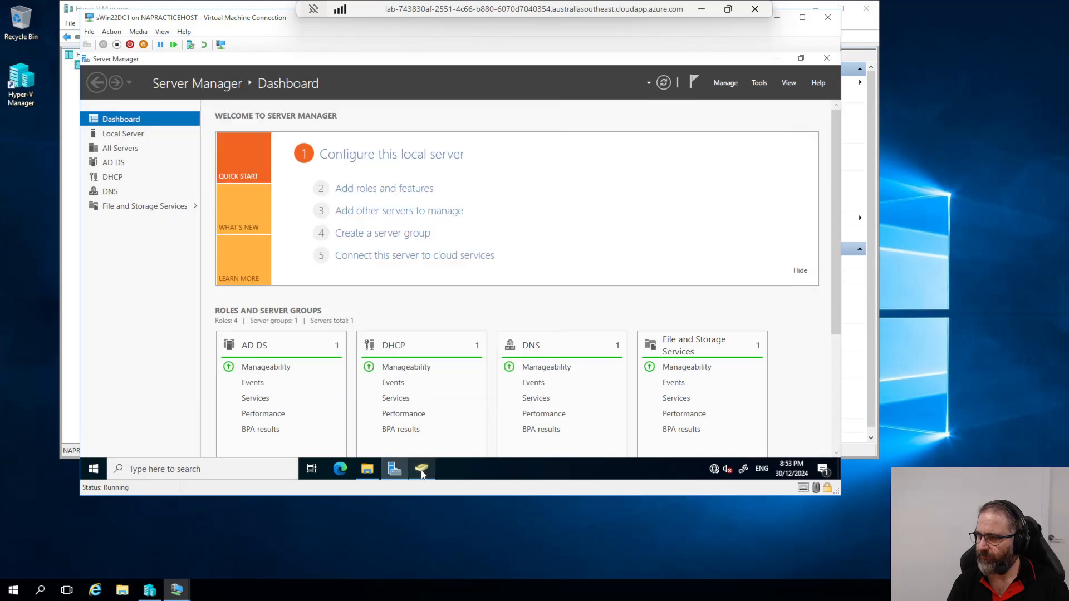
{"action": "left_click", "coordinate": [421, 472]}
{"action": "left_click", "coordinate": [174, 174]}
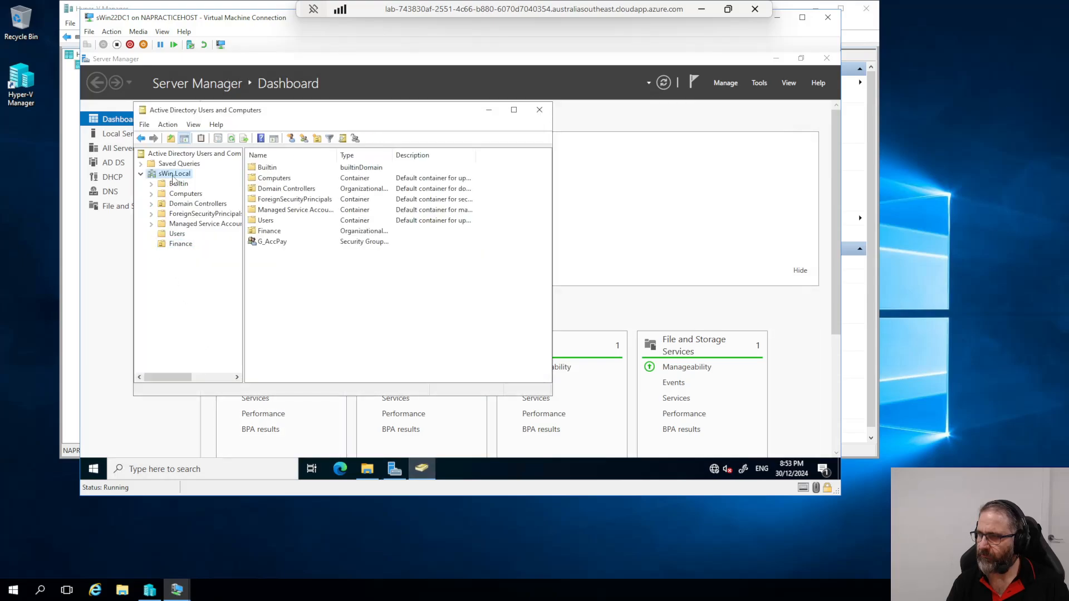
{"action": "left_click", "coordinate": [255, 244]}
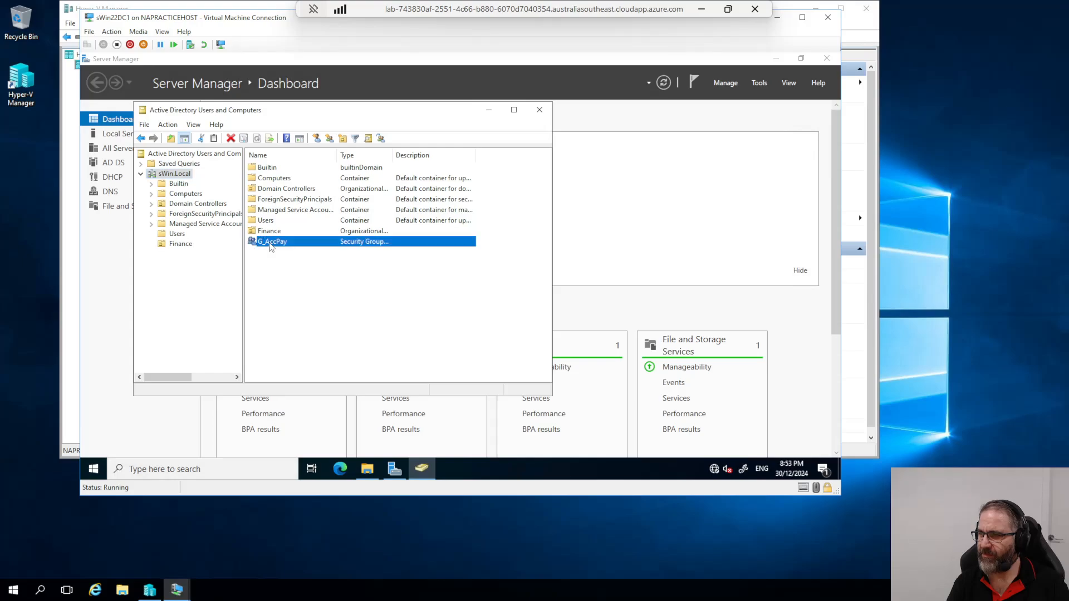
{"action": "left_click_drag", "start_coordinate": [255, 244], "coordinate": [282, 232]}
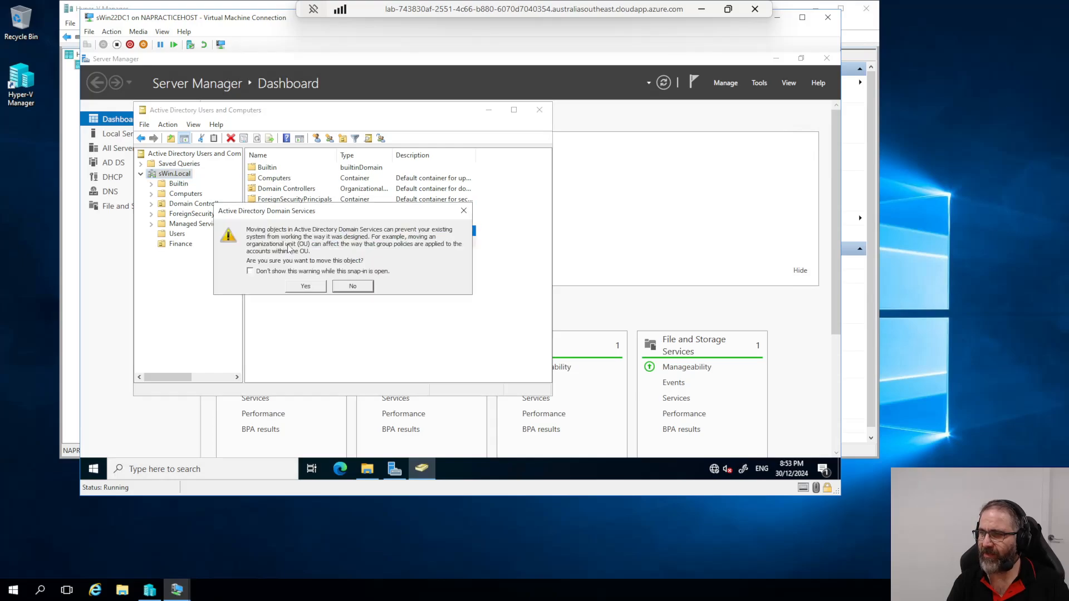
{"action": "left_click", "coordinate": [300, 287]}
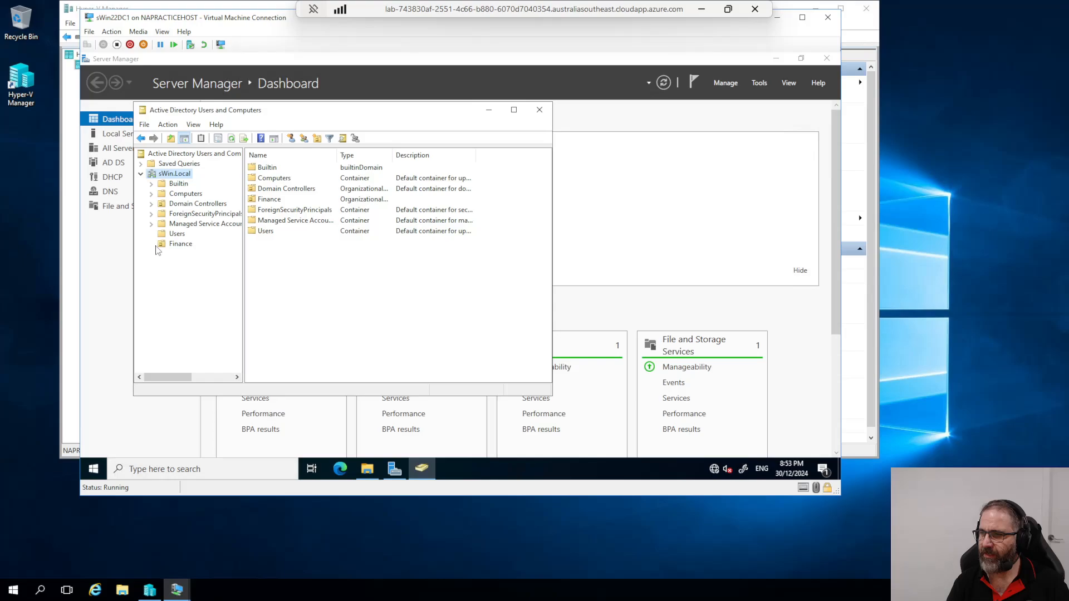
{"action": "left_click", "coordinate": [192, 246]}
{"action": "right_click", "coordinate": [179, 246]}
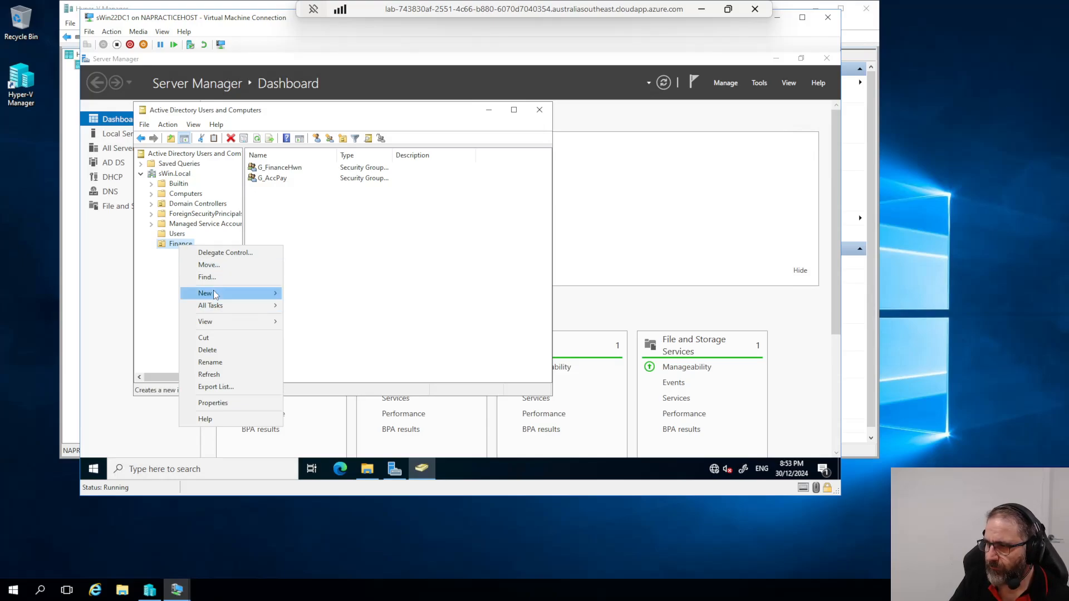
Step: Create U_FinanceDept in the Finance OU with Universal group scope
{"action": "mouse_move", "coordinate": [215, 294]}
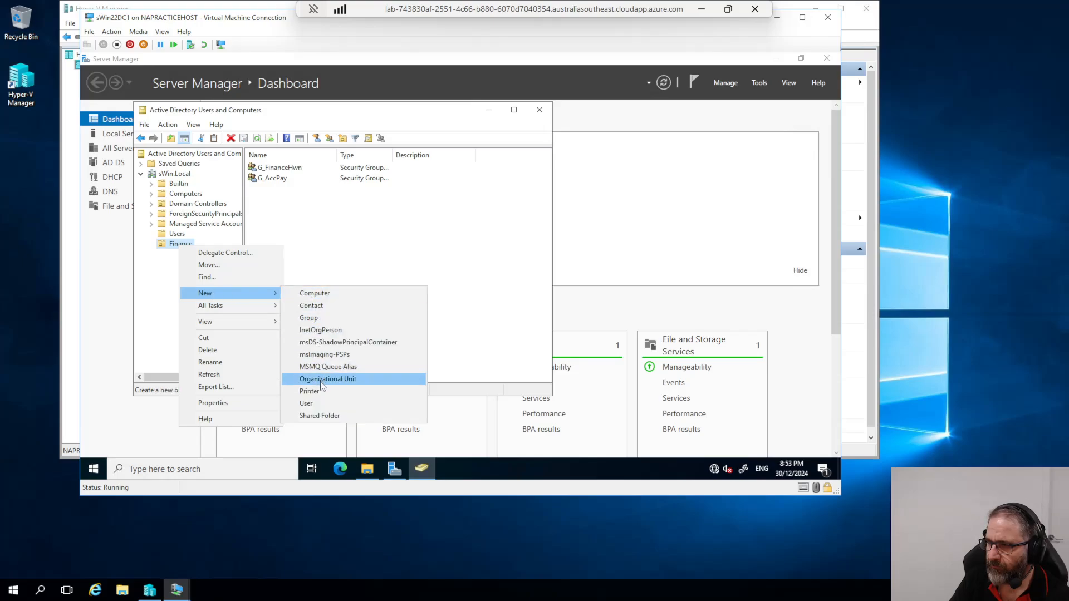
{"action": "left_click", "coordinate": [316, 318]}
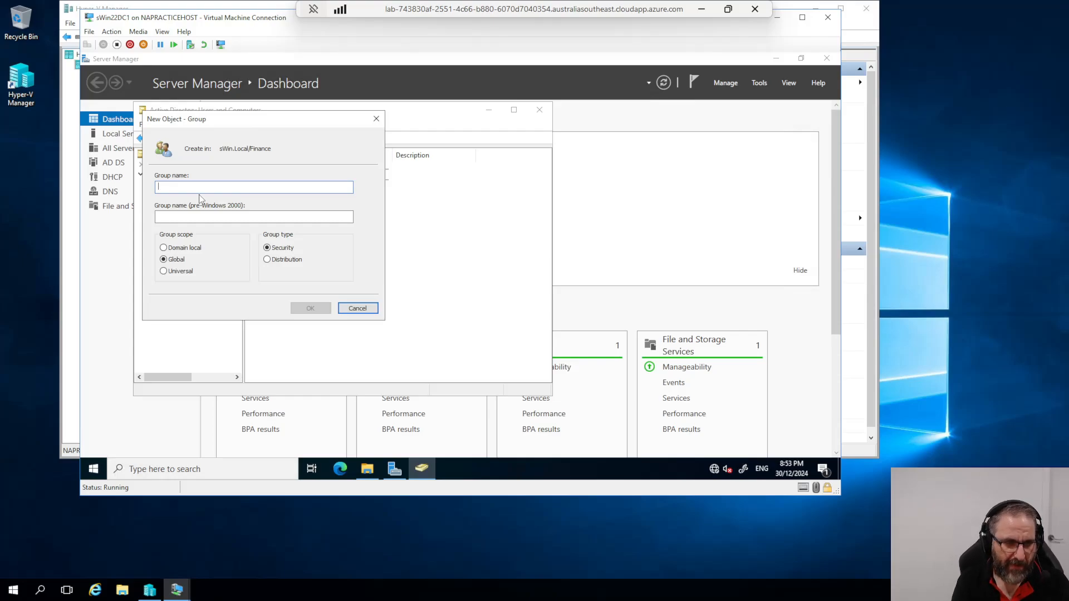
{"action": "type", "text": "U"}
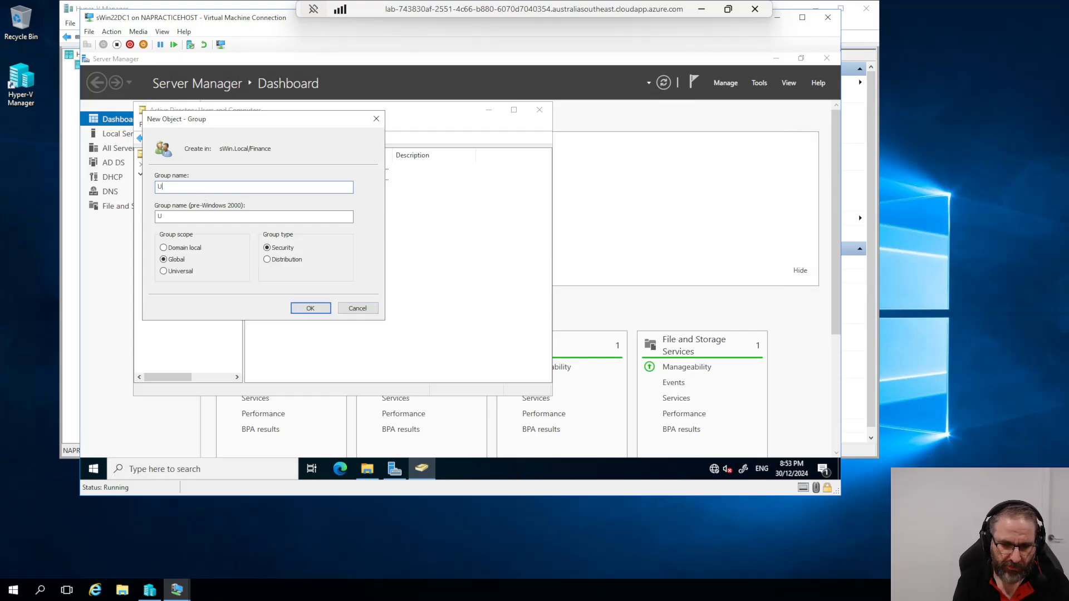
{"action": "type", "text": "_FinanceDept"}
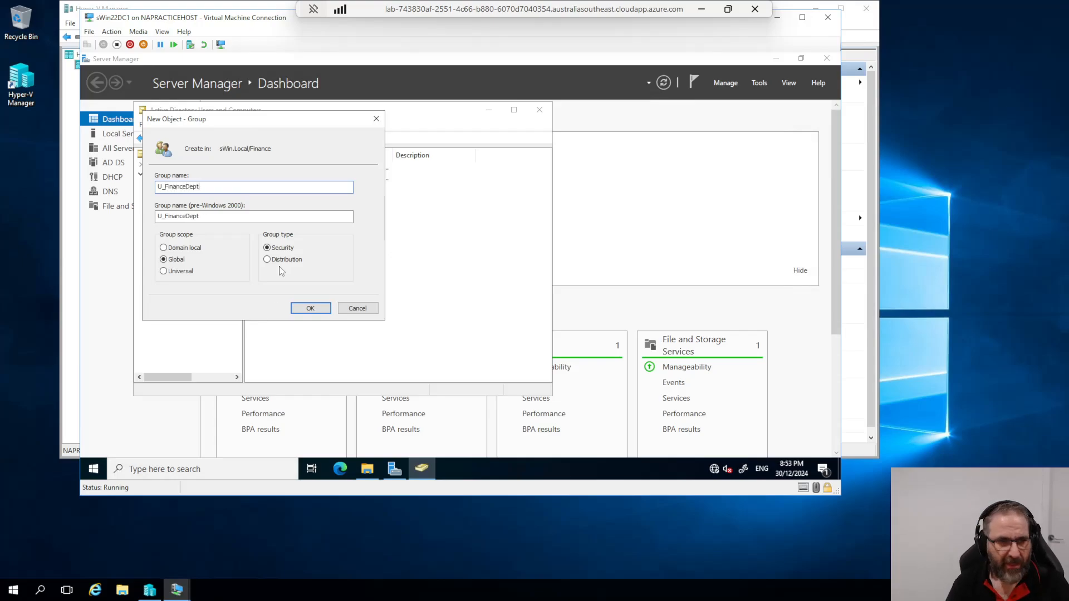
{"action": "left_click", "coordinate": [164, 272]}
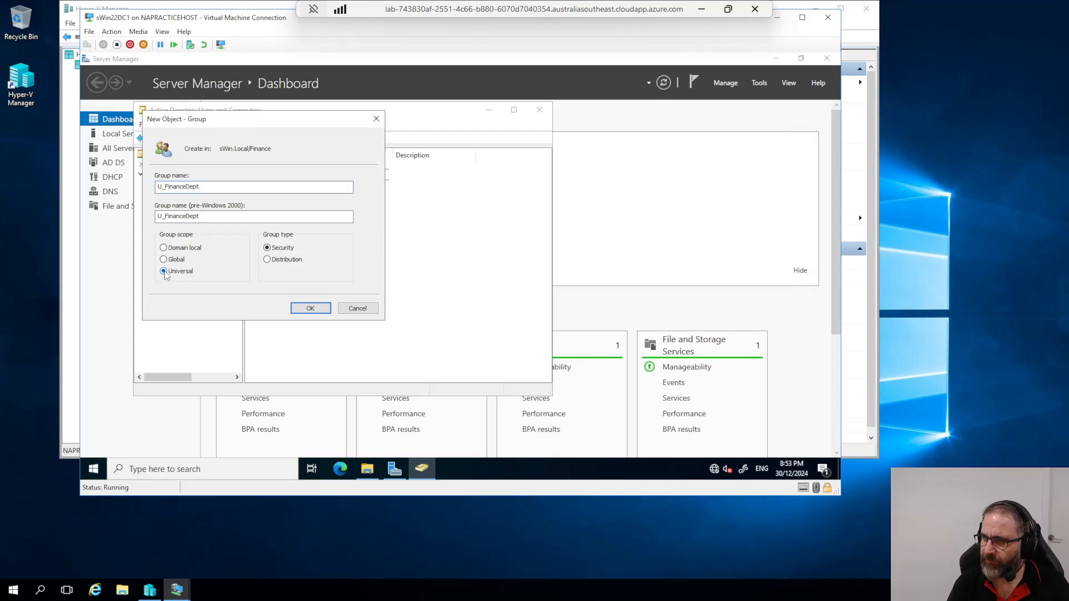
{"action": "left_click", "coordinate": [311, 308]}
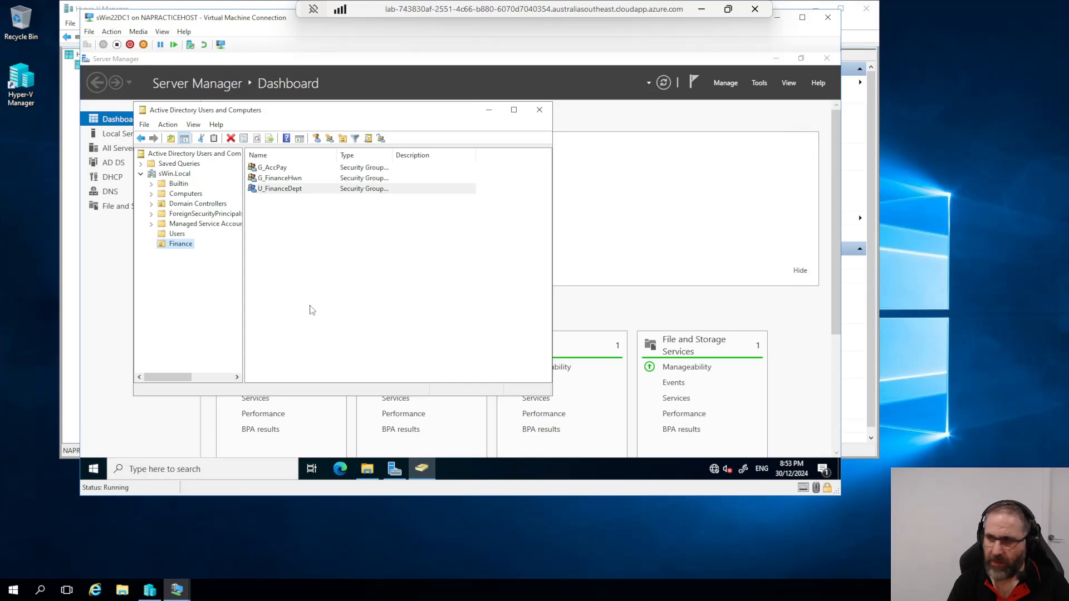
{"action": "right_click", "coordinate": [169, 246]}
{"action": "mouse_move", "coordinate": [216, 290]}
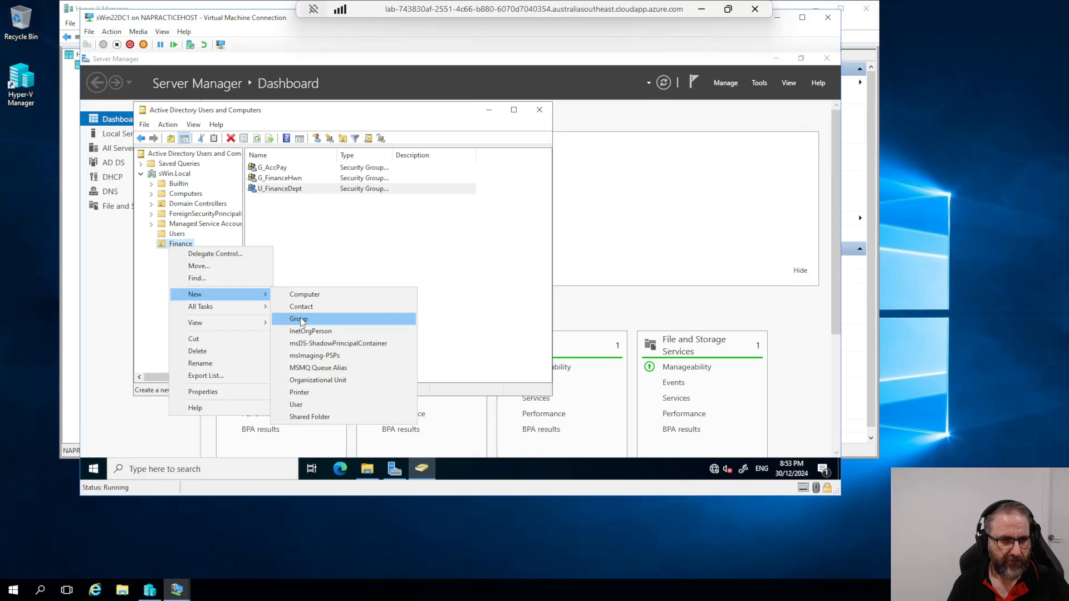
Step: Create the domain local security group DL_CustAccData_R in the Finance OU
{"action": "left_click", "coordinate": [299, 319]}
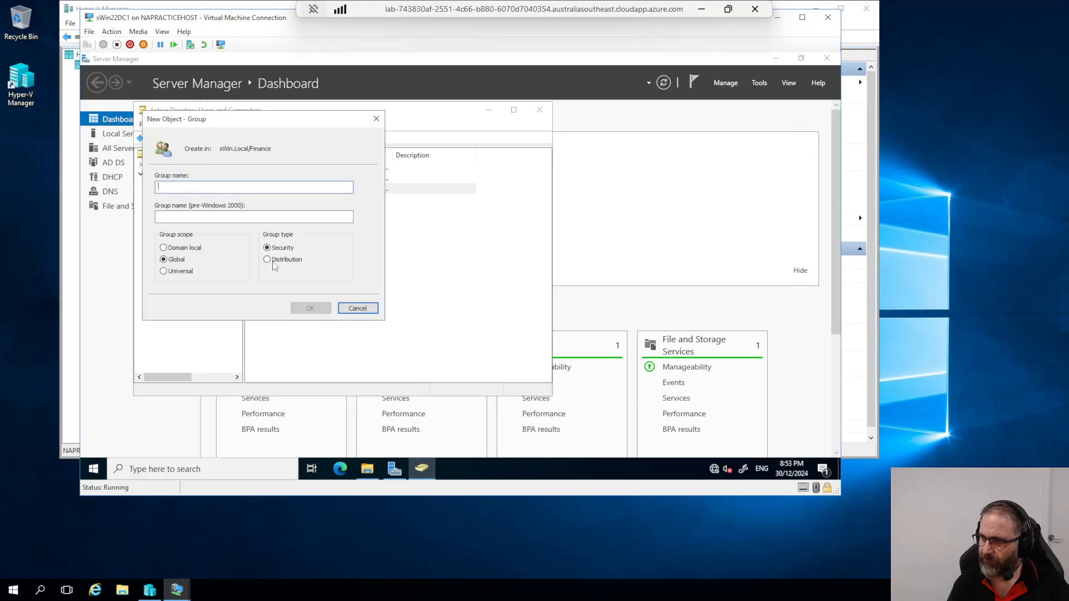
{"action": "type", "text": "D"}
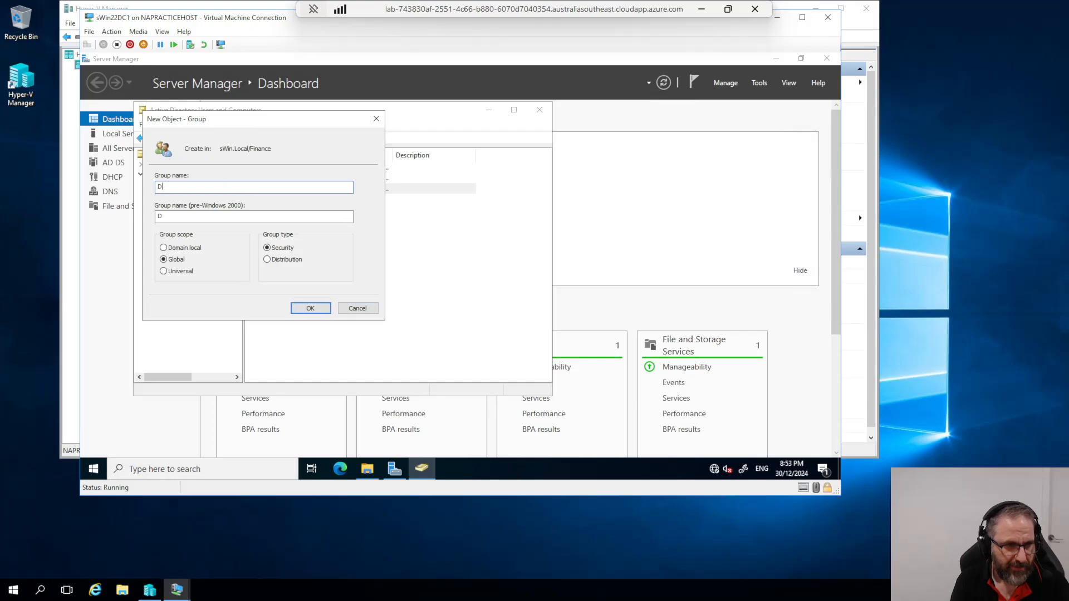
{"action": "type", "text": "L_Cust"}
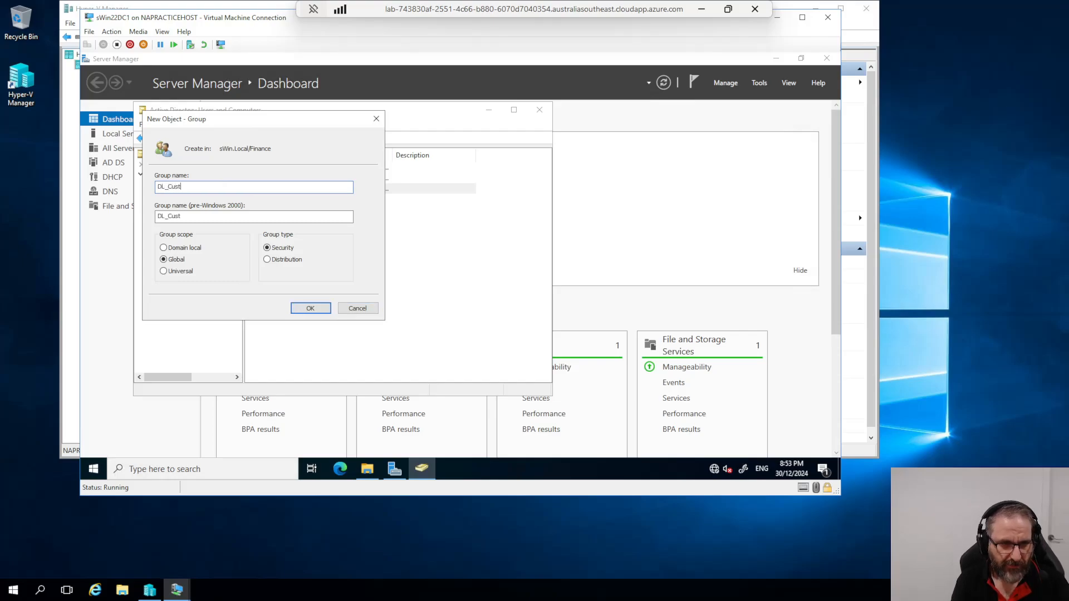
{"action": "type", "text": "AccData_R"}
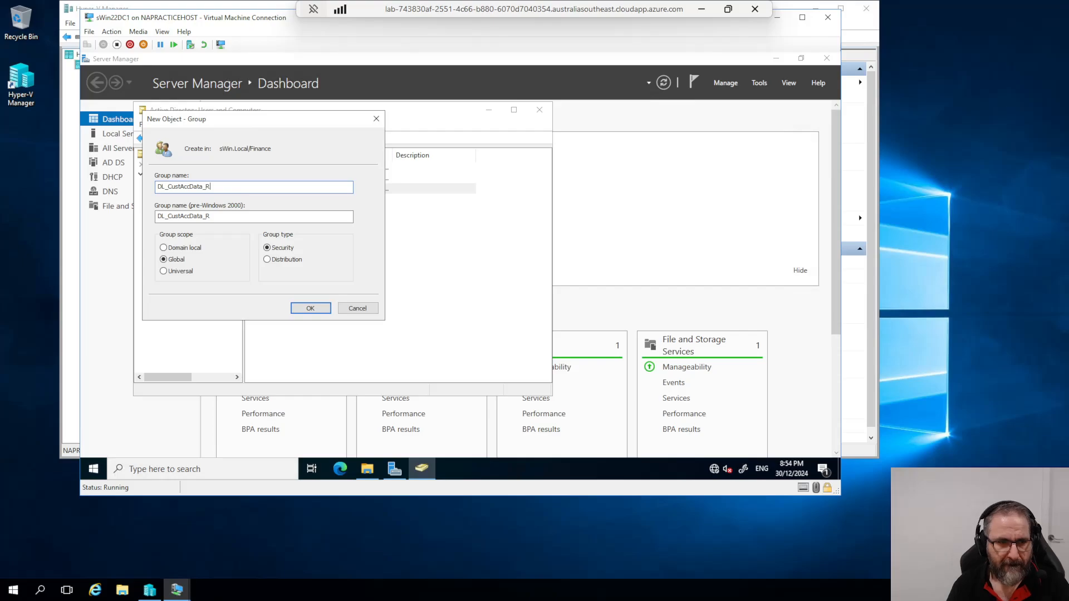
{"action": "left_click", "coordinate": [164, 248]}
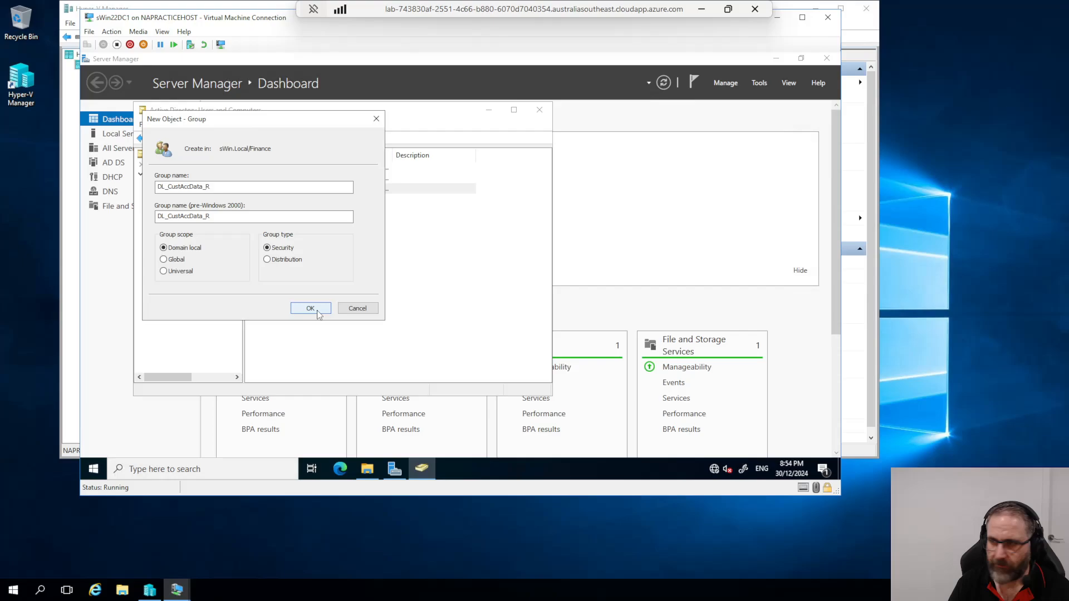
{"action": "left_click", "coordinate": [310, 309]}
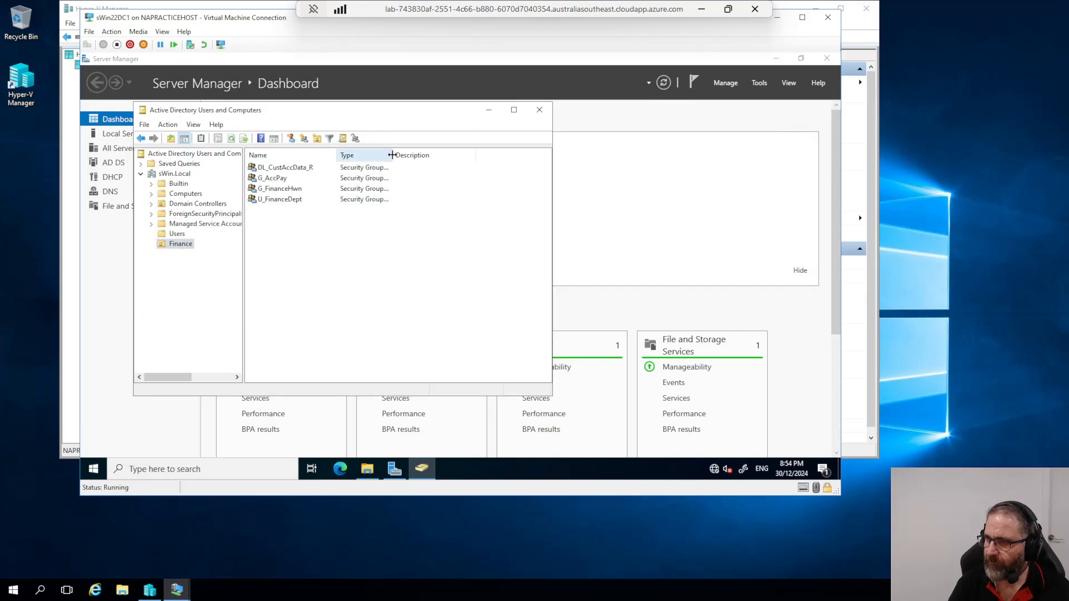
{"action": "left_click_drag", "start_coordinate": [392, 155], "coordinate": [492, 167]}
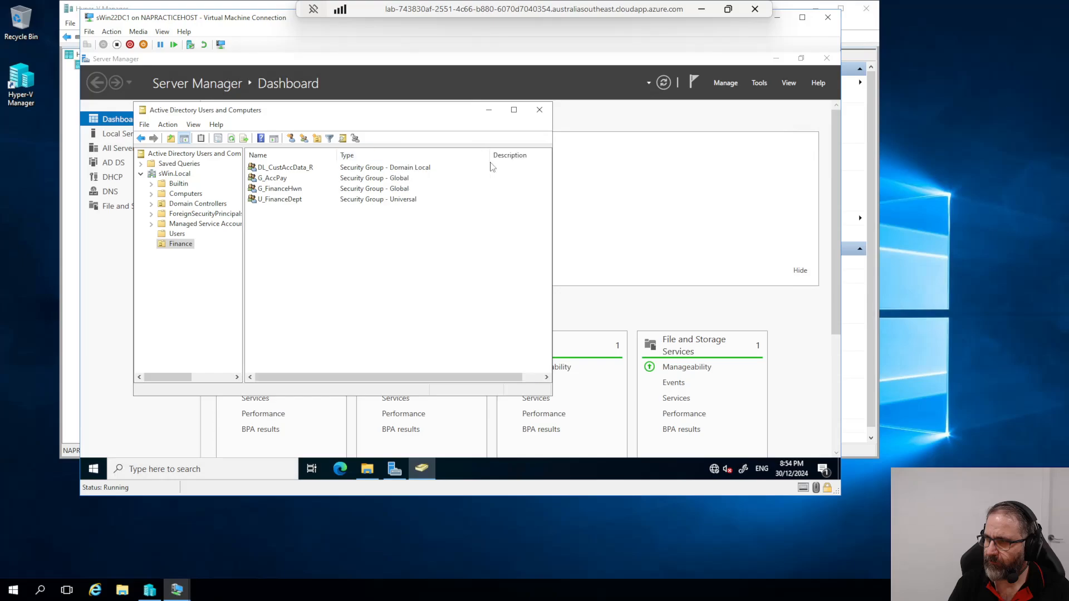
Step: Add a second domain local group, DL_PolicyDocsR, to Finance
{"action": "right_click", "coordinate": [165, 246]}
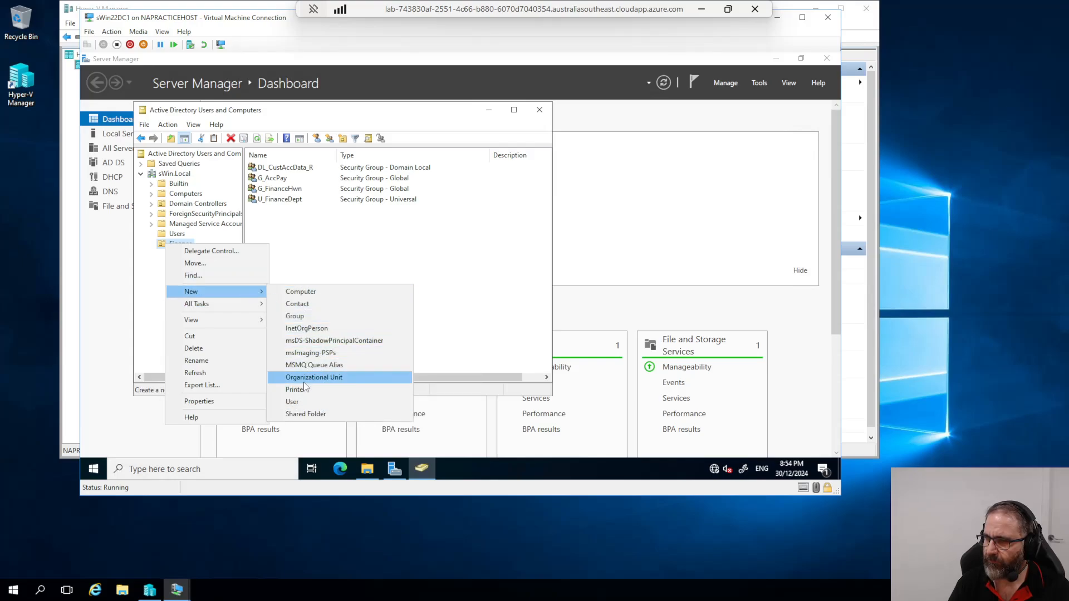
{"action": "left_click", "coordinate": [297, 316]}
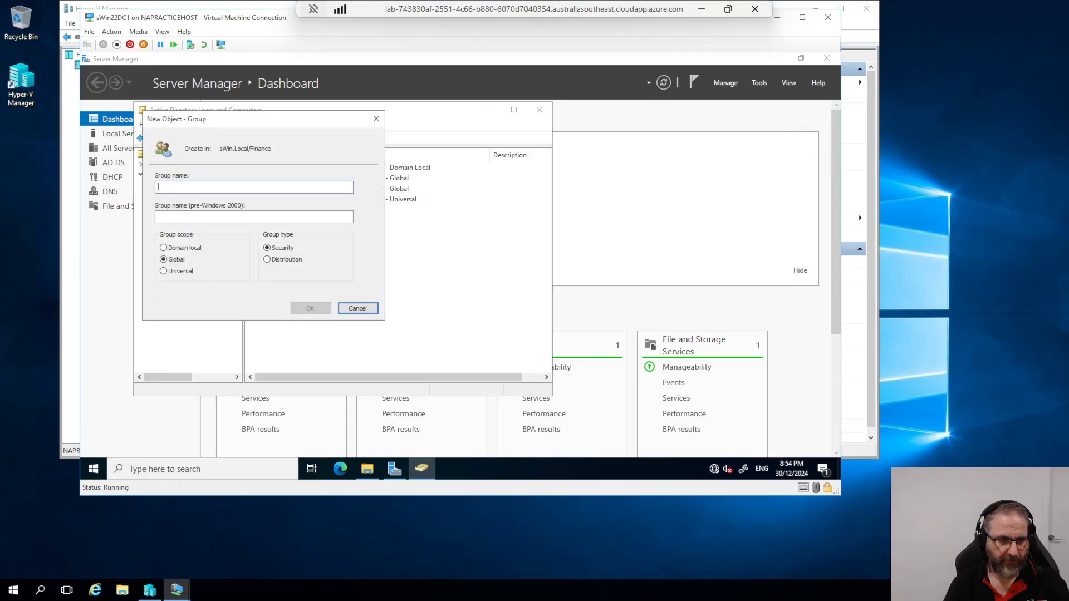
{"action": "type", "text": "DL_P"}
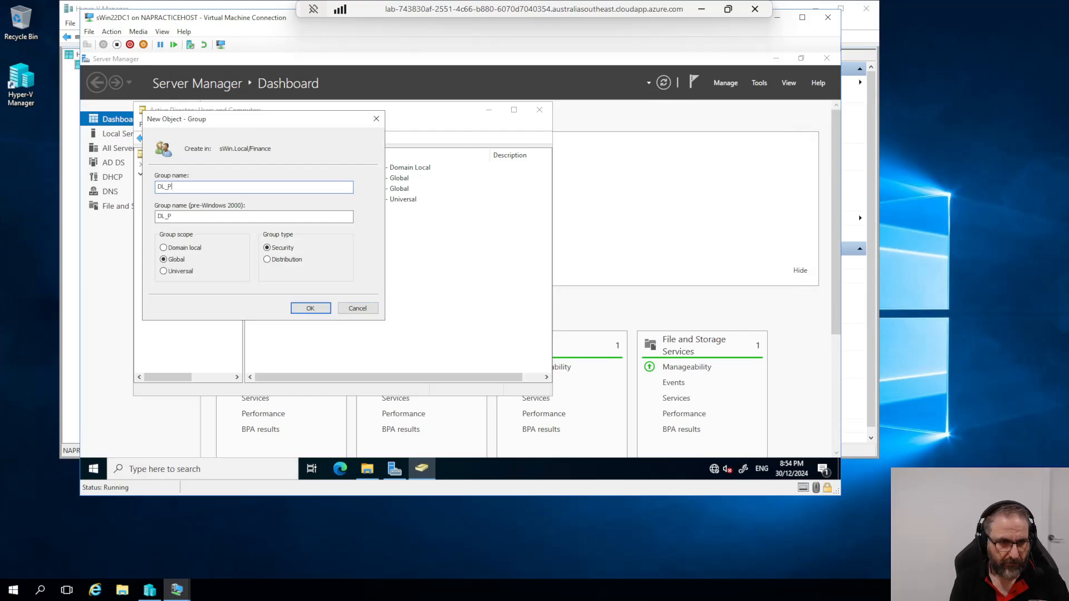
{"action": "type", "text": "olicyDocs"}
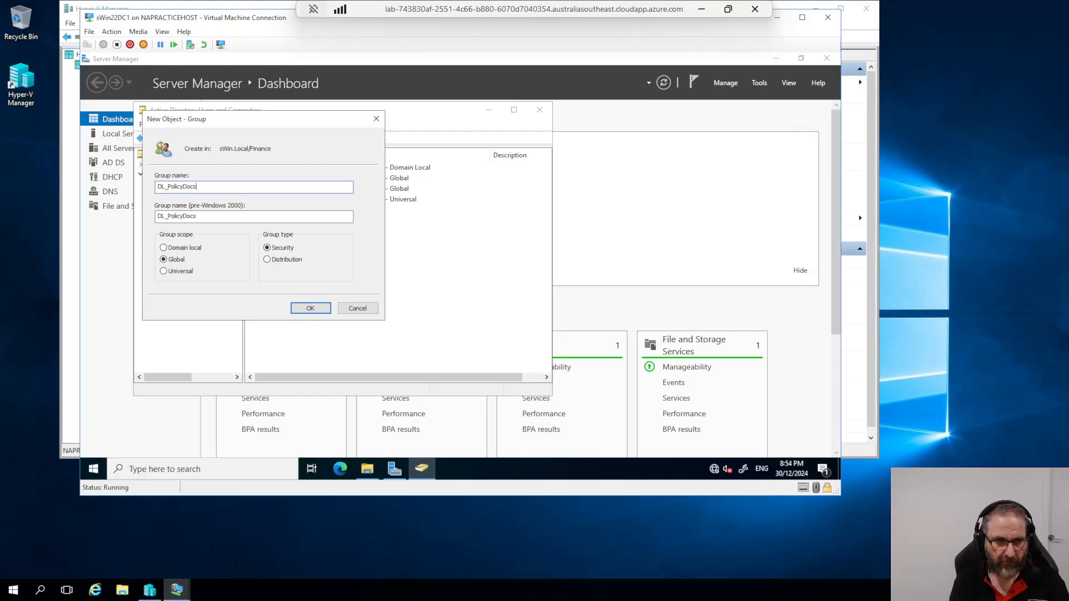
{"action": "type", "text": "R"}
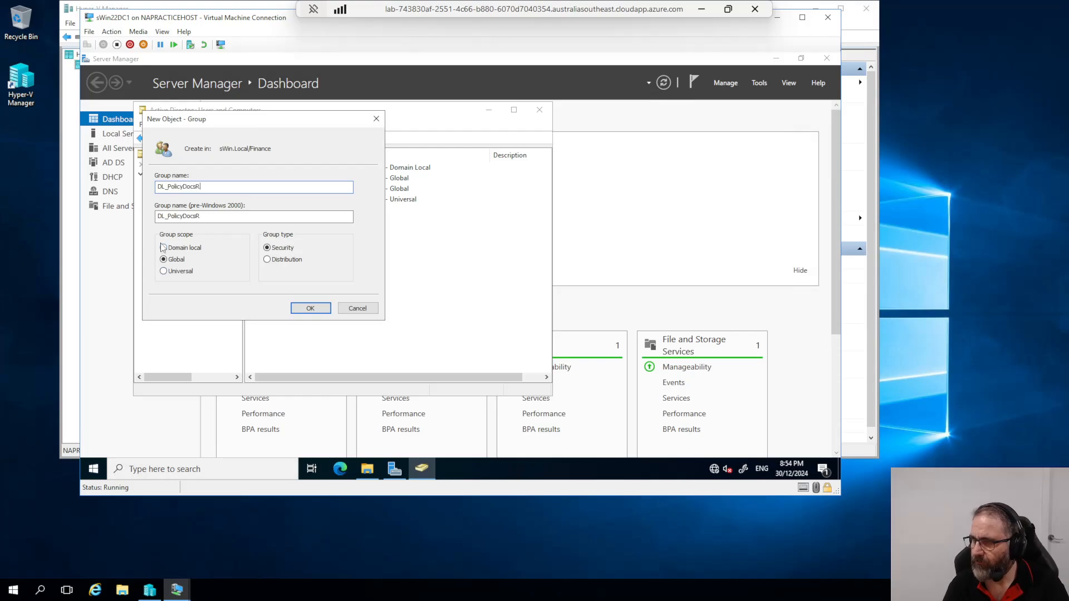
{"action": "left_click", "coordinate": [163, 248]}
{"action": "left_click", "coordinate": [307, 310]}
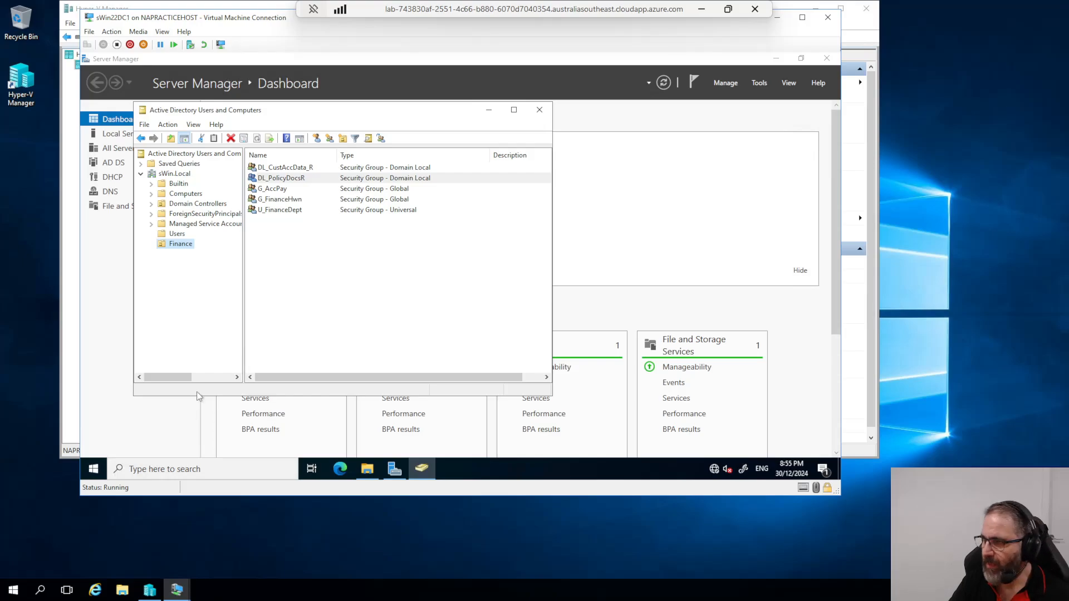
Step: Start a new user in the Finance OU named _UsrTmpAccPay, with the same logon name
{"action": "right_click", "coordinate": [171, 248]}
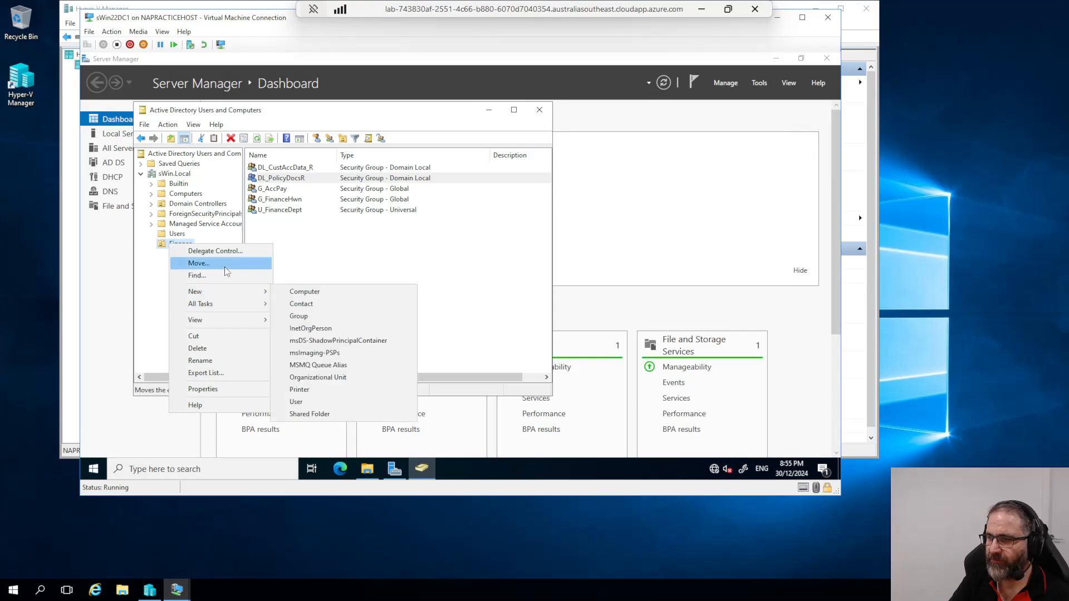
{"action": "mouse_move", "coordinate": [241, 294]}
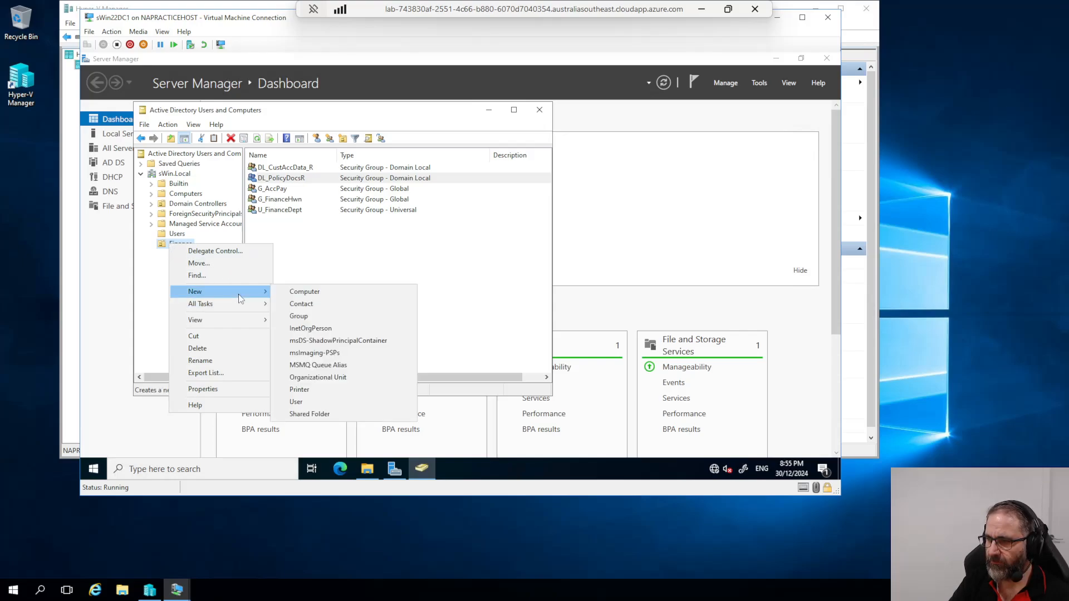
{"action": "left_click", "coordinate": [303, 403]}
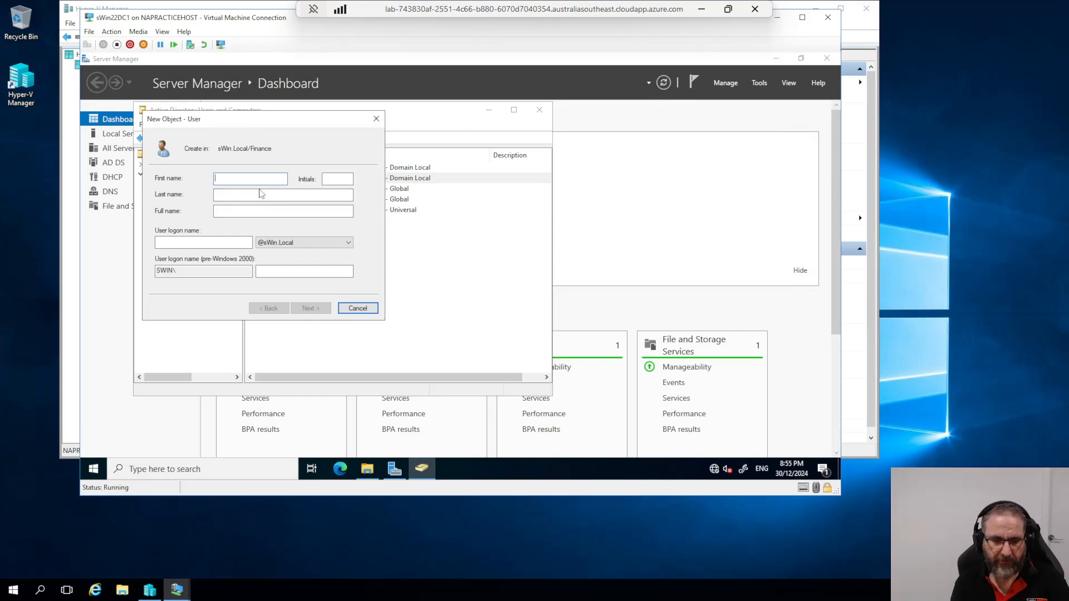
{"action": "type", "text": "J"}
{"action": "type", "text": "Usr"}
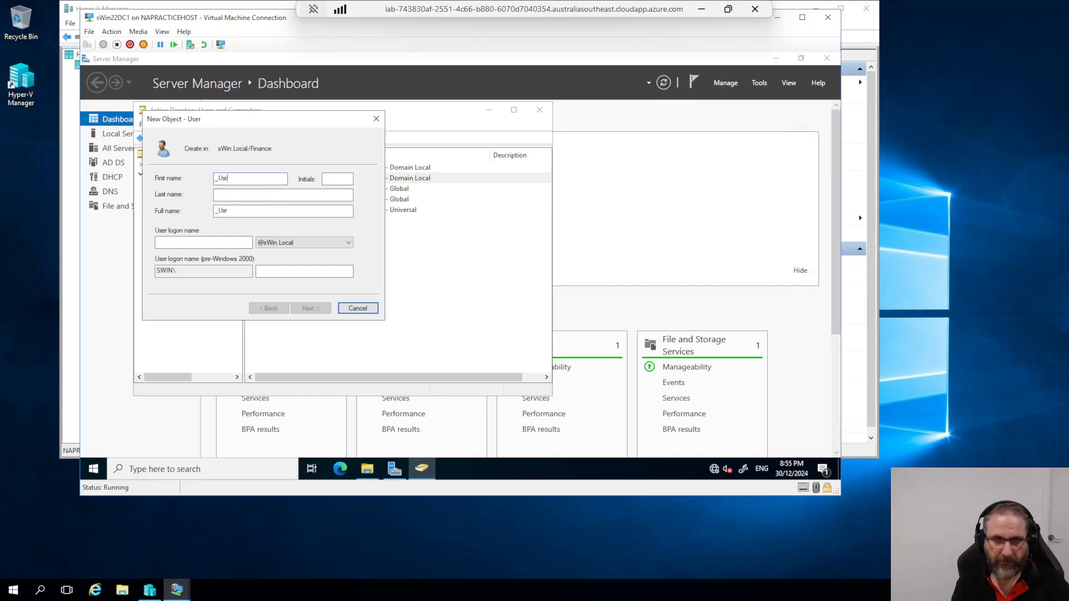
{"action": "type", "text": "Tm"}
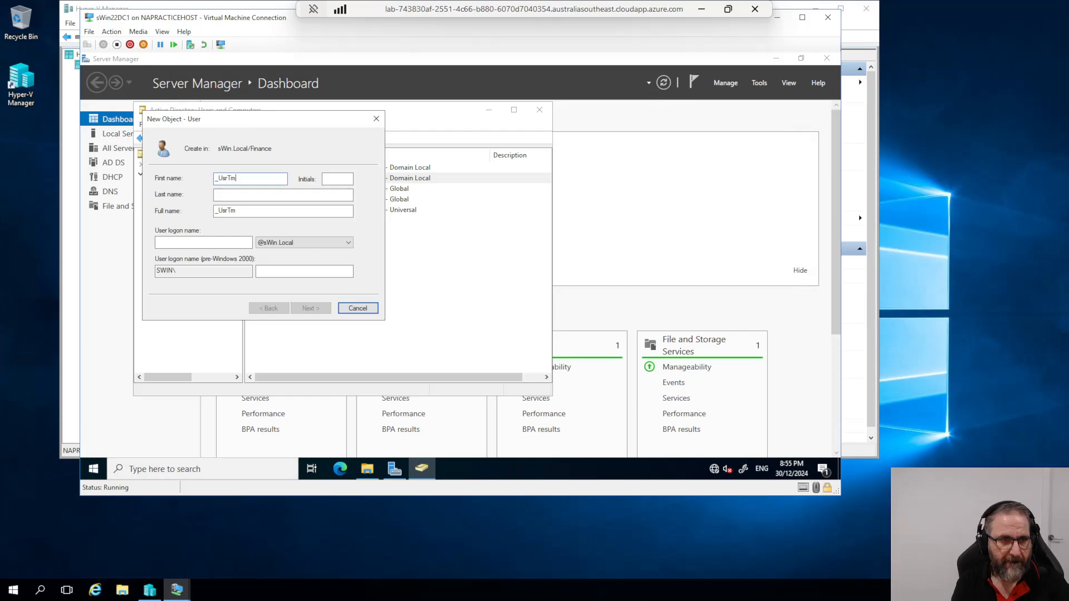
{"action": "type", "text": "pAccPay"}
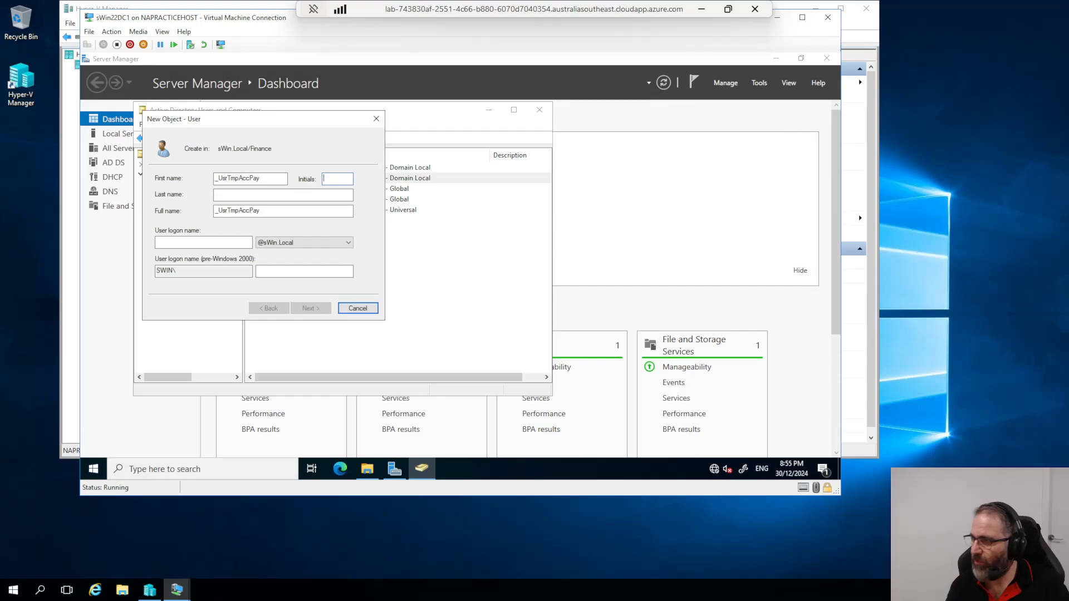
{"action": "key", "text": "Tab"}
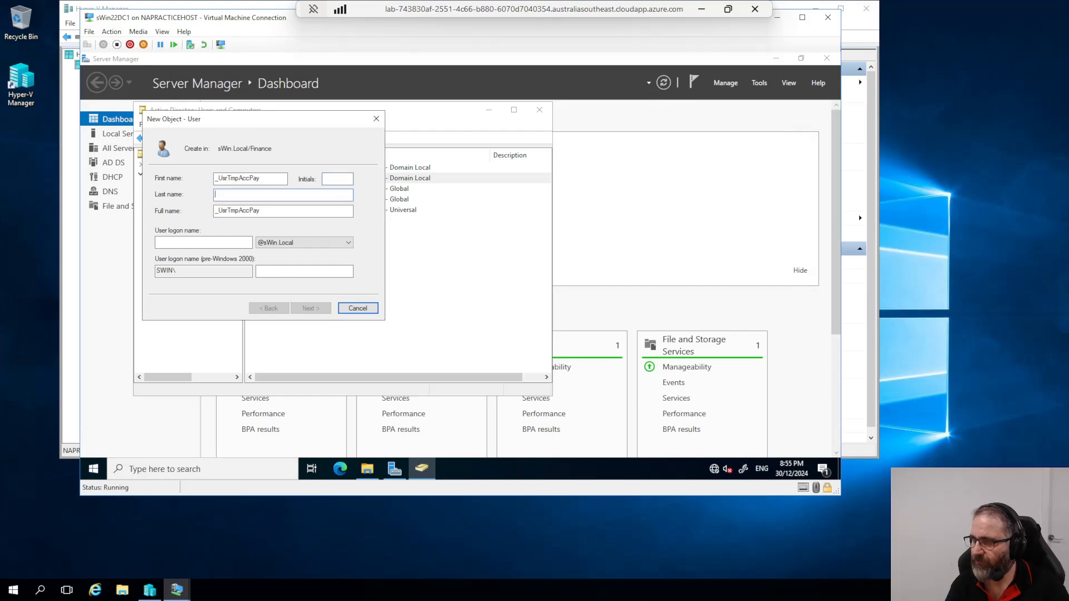
{"action": "left_click", "coordinate": [247, 211]}
{"action": "left_click_drag", "start_coordinate": [261, 211], "coordinate": [214, 214]}
{"action": "key", "text": "ctrl+c"}
{"action": "key", "text": "Tab"}
{"action": "key", "text": "ctrl+v"}
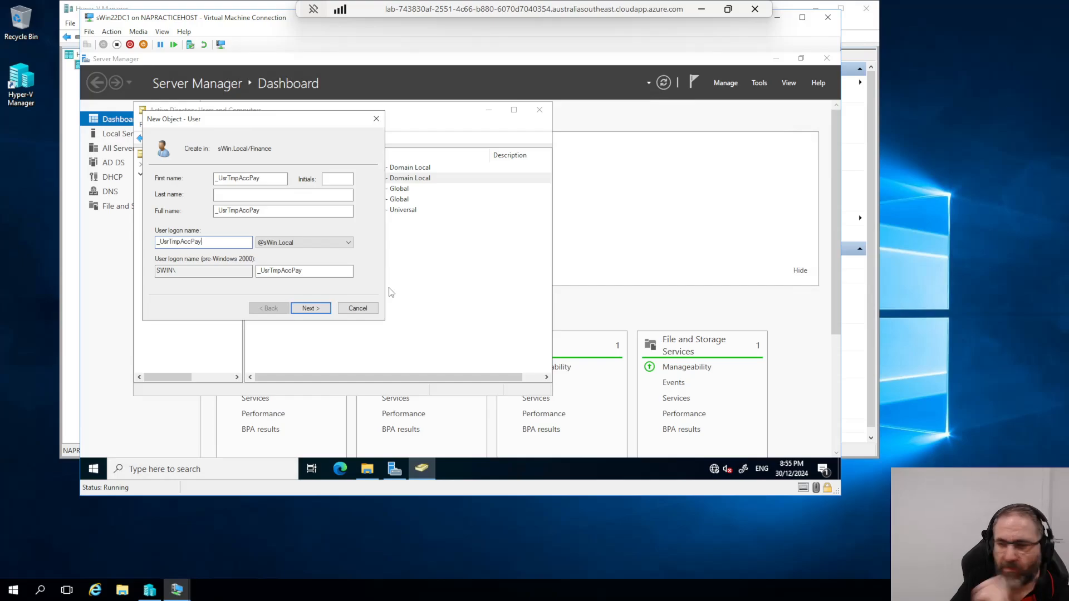
Step: Require a password change at next logon, disable the account, and finish creating _UsrTmpAccPay
{"action": "left_click", "coordinate": [310, 309]}
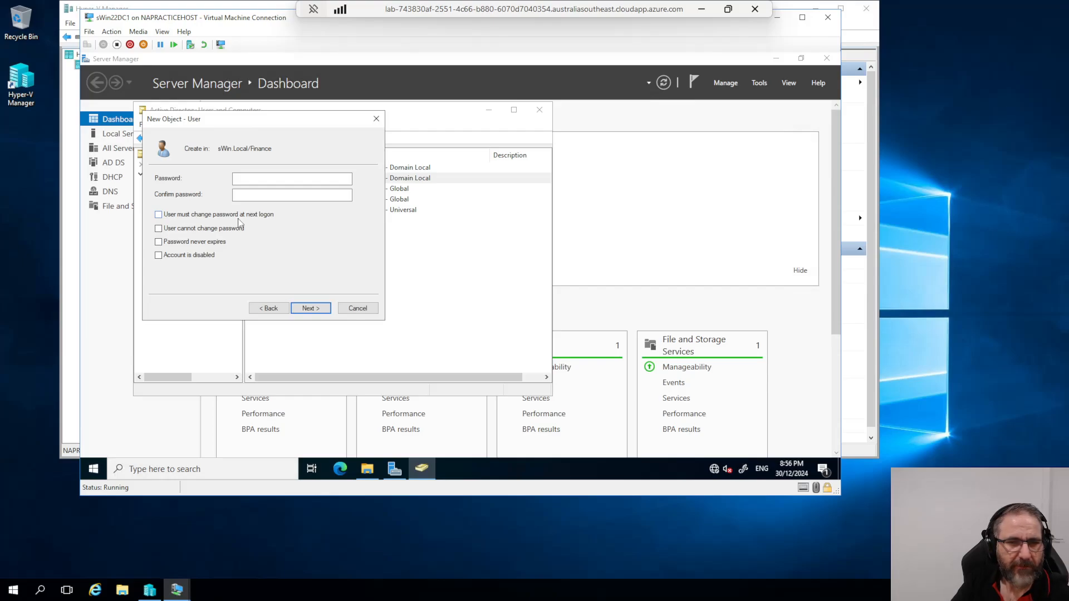
{"action": "left_click", "coordinate": [158, 214]}
{"action": "left_click", "coordinate": [158, 255]}
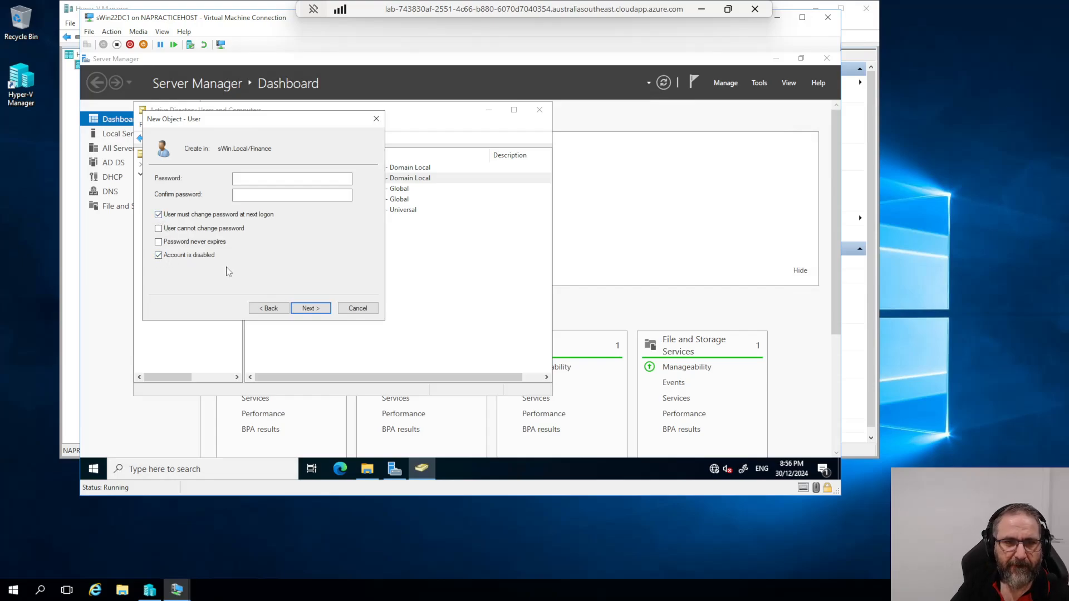
{"action": "left_click", "coordinate": [310, 309]}
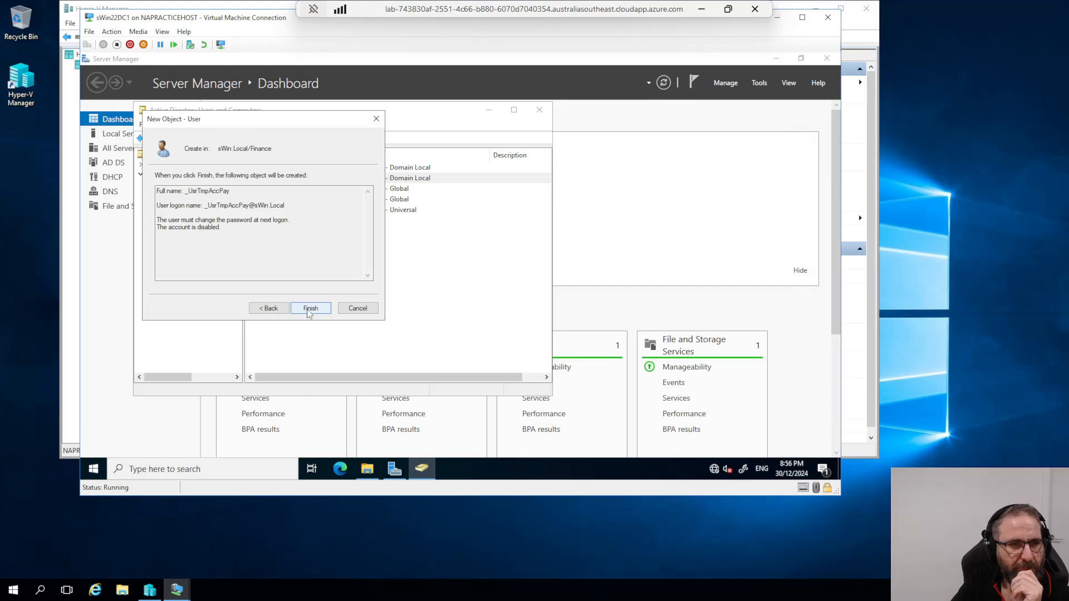
{"action": "left_click", "coordinate": [306, 310]}
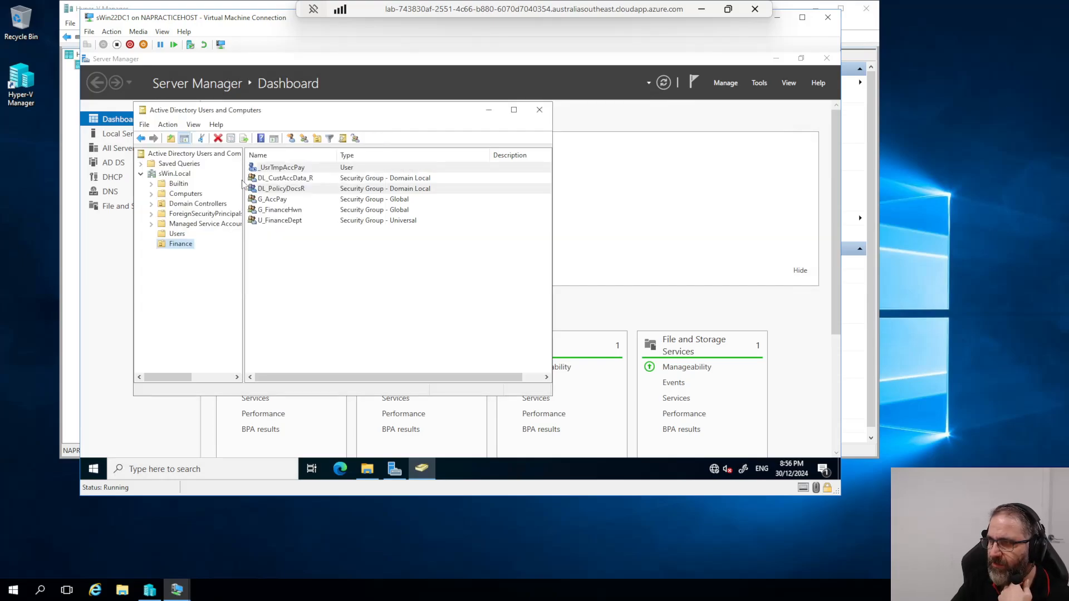
Step: In _UsrTmpAccPay's Profile properties, paste \\sWin22DC1\Home\%username% as the home folder local path
{"action": "left_click", "coordinate": [283, 257]}
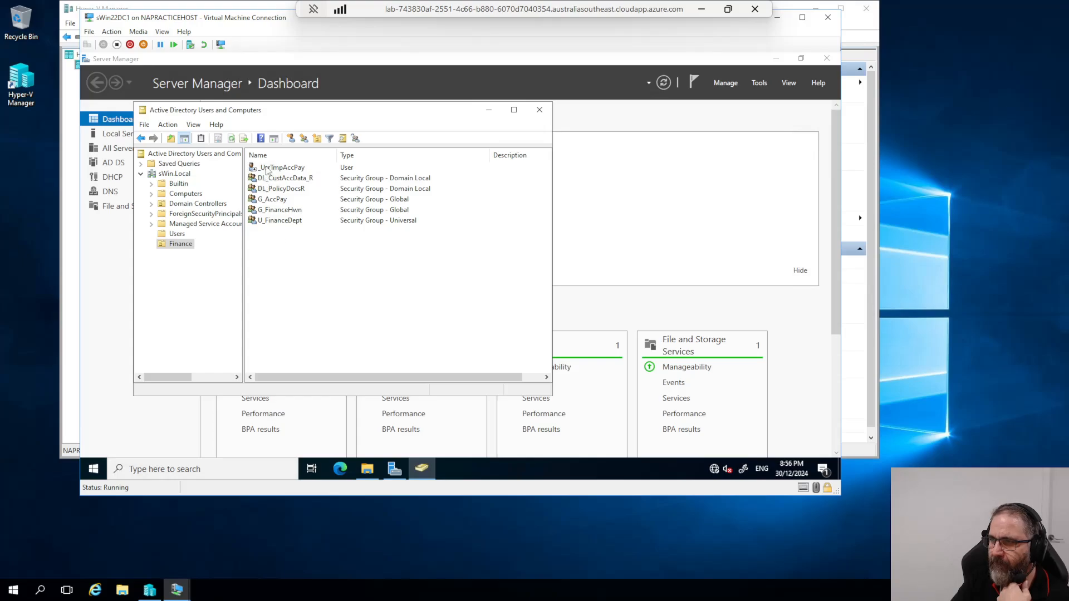
{"action": "left_click", "coordinate": [267, 168]}
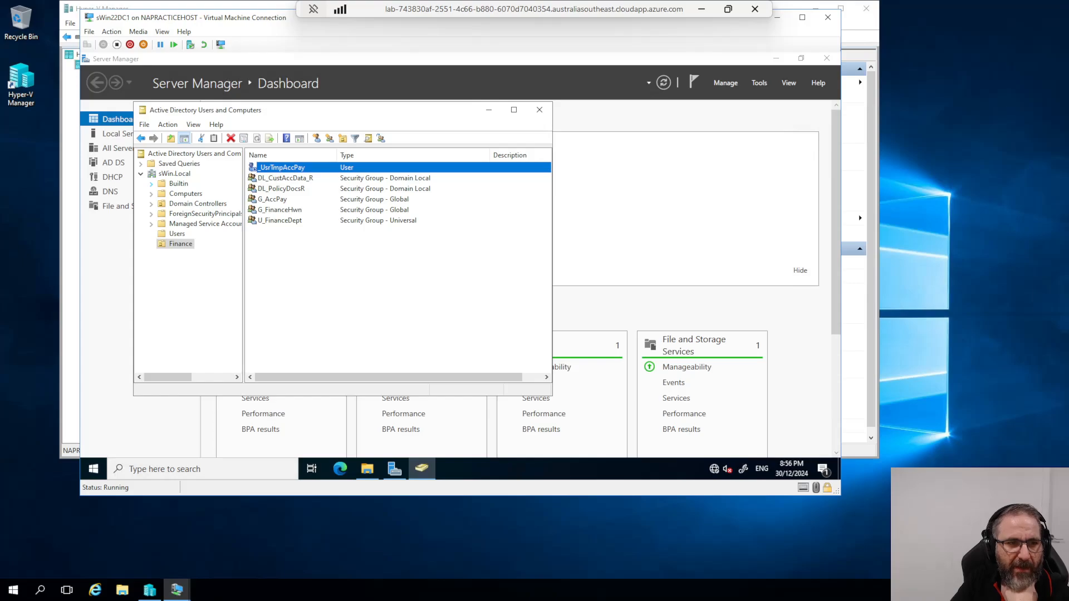
{"action": "right_click", "coordinate": [268, 166]}
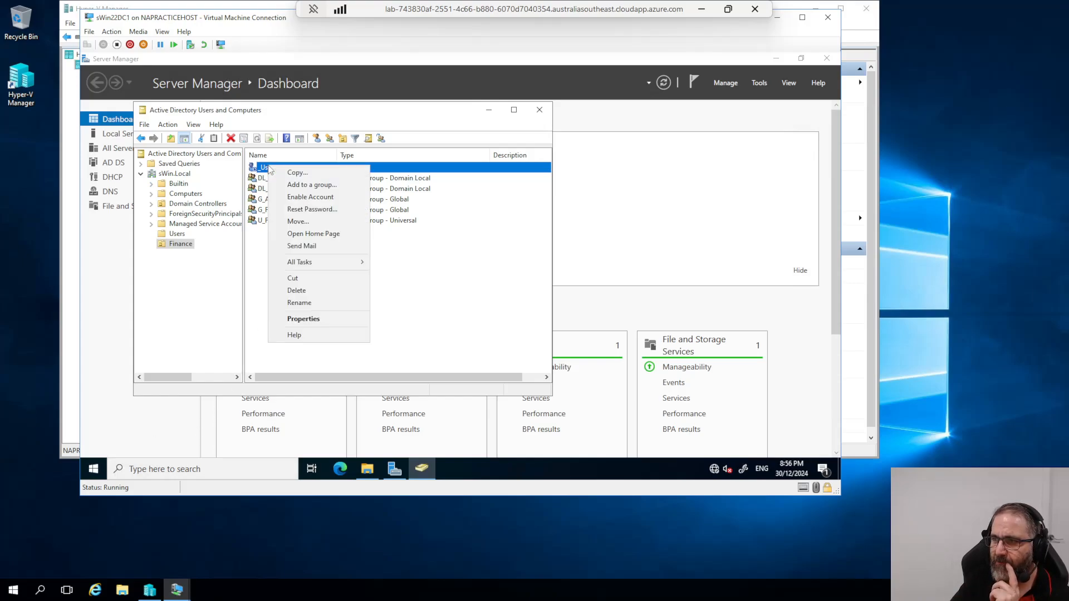
{"action": "left_click", "coordinate": [303, 319]}
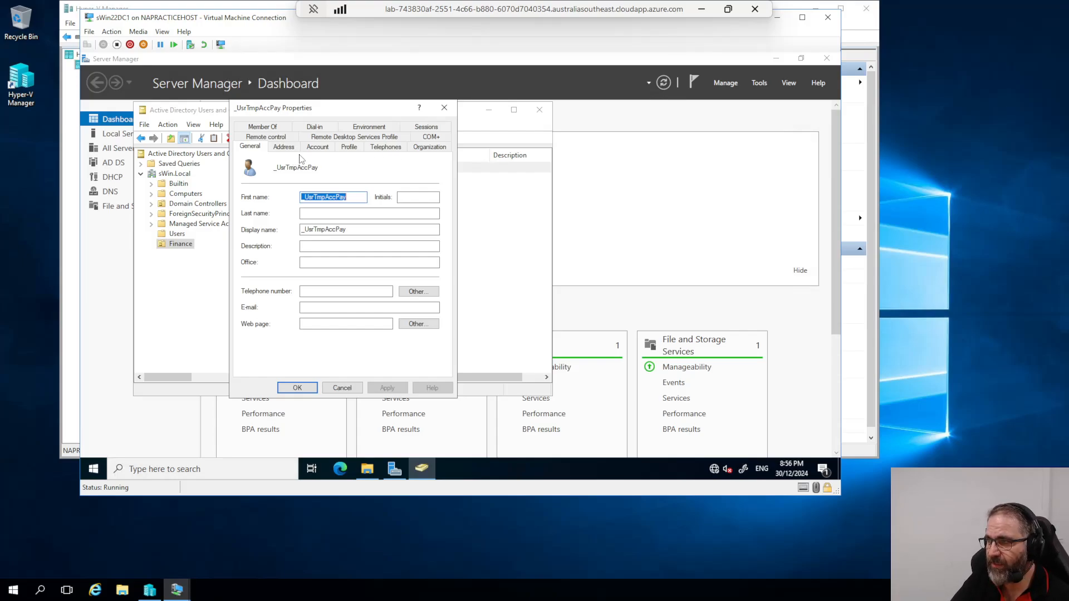
{"action": "left_click", "coordinate": [349, 150]}
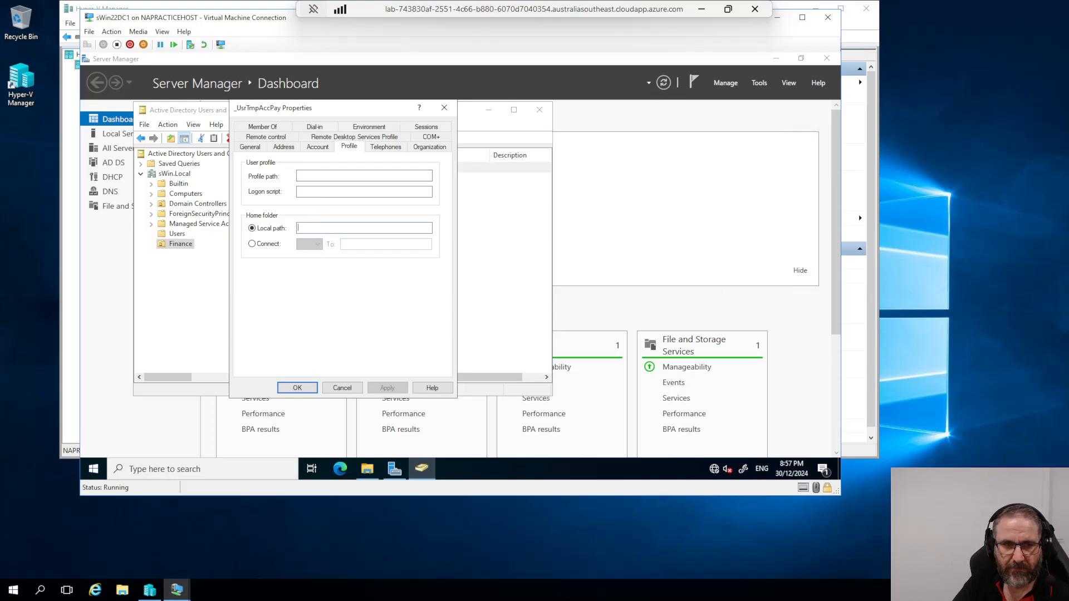
{"action": "right_click", "coordinate": [320, 234]}
{"action": "left_click", "coordinate": [354, 277]}
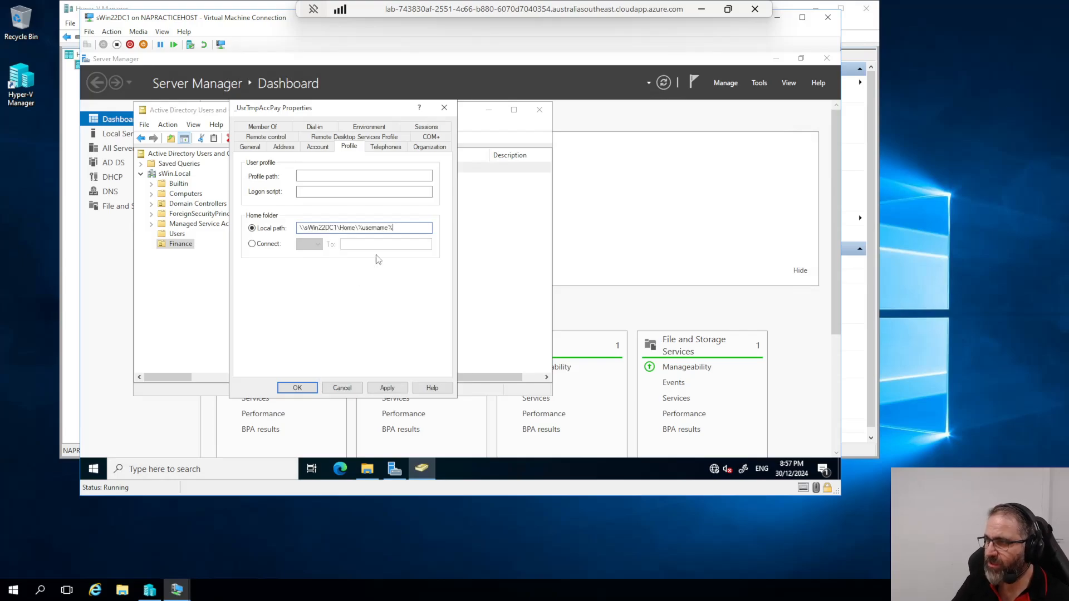
{"action": "left_click_drag", "start_coordinate": [393, 228], "coordinate": [358, 228]}
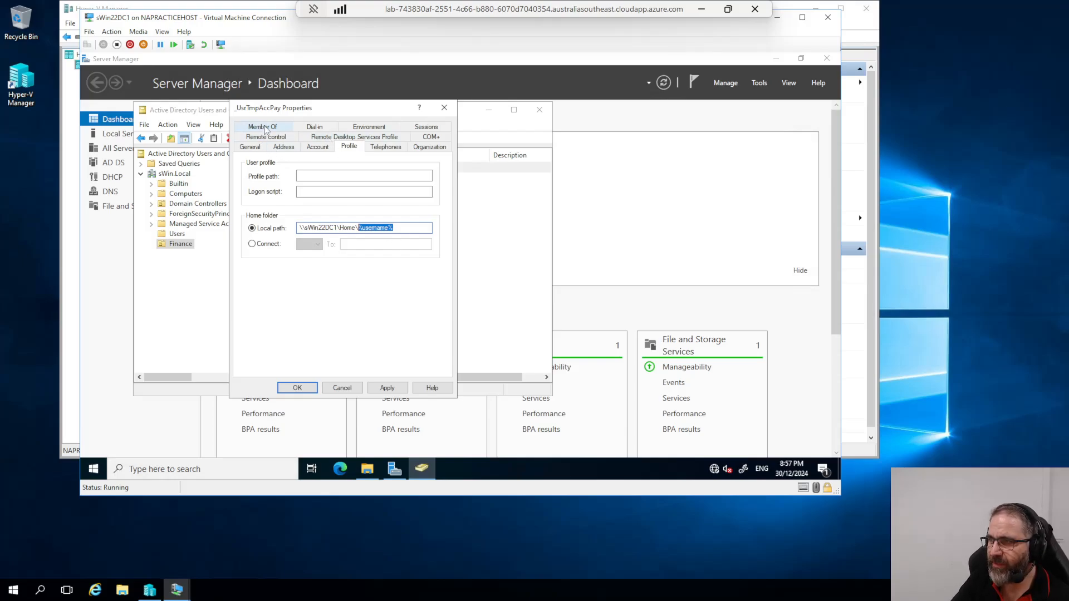
Step: Add _UsrTmpAccPay to the G_AccPay group under Member Of, resolving the name with Check Names
{"action": "left_click", "coordinate": [315, 147]}
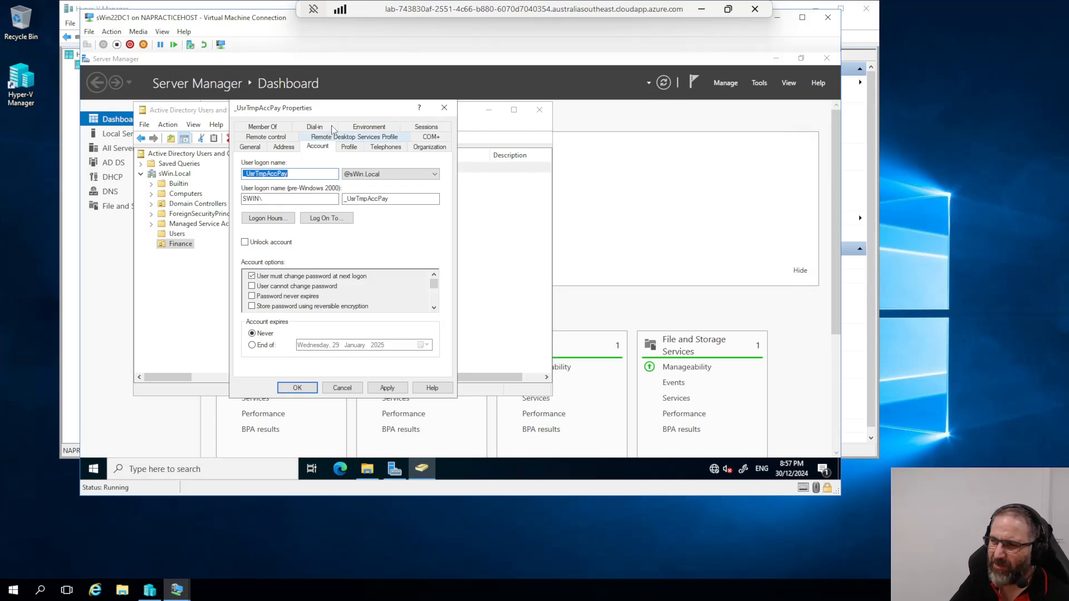
{"action": "left_click", "coordinate": [348, 147]}
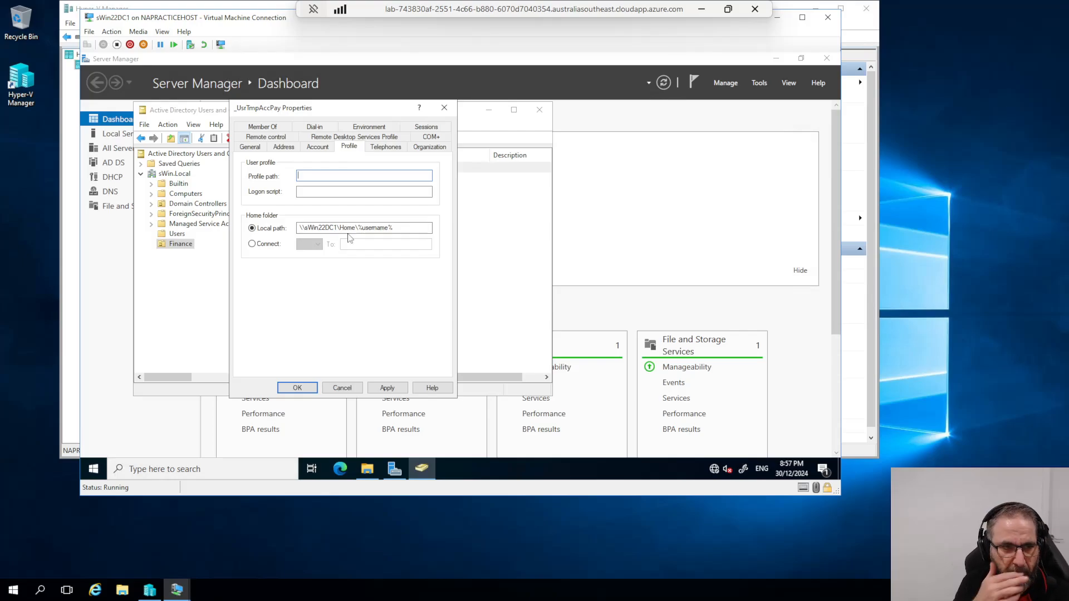
{"action": "left_click", "coordinate": [266, 128]}
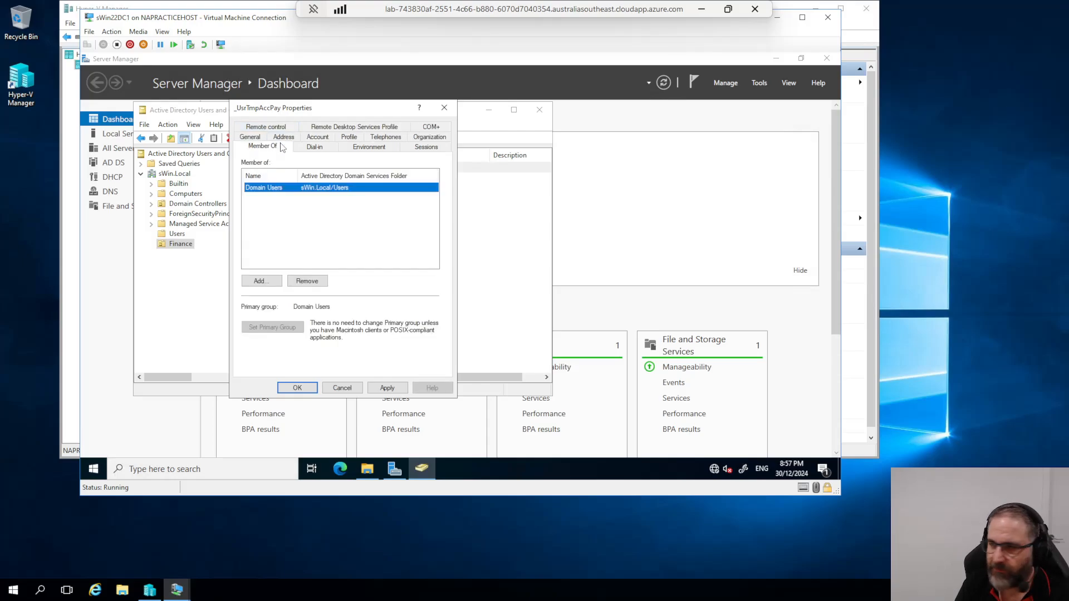
{"action": "left_click", "coordinate": [260, 281]}
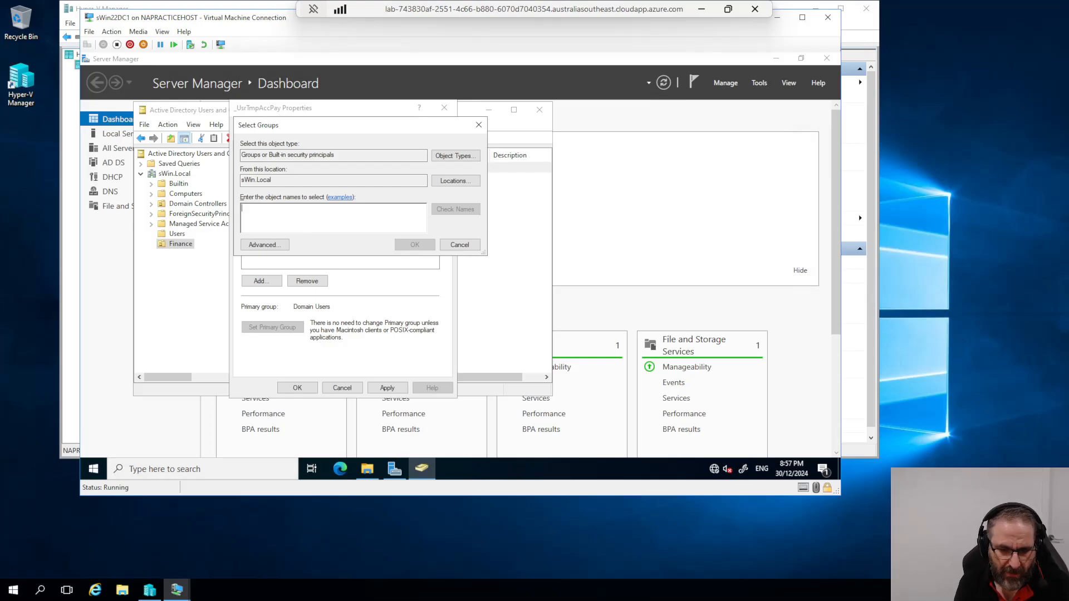
{"action": "type", "text": "G_A"}
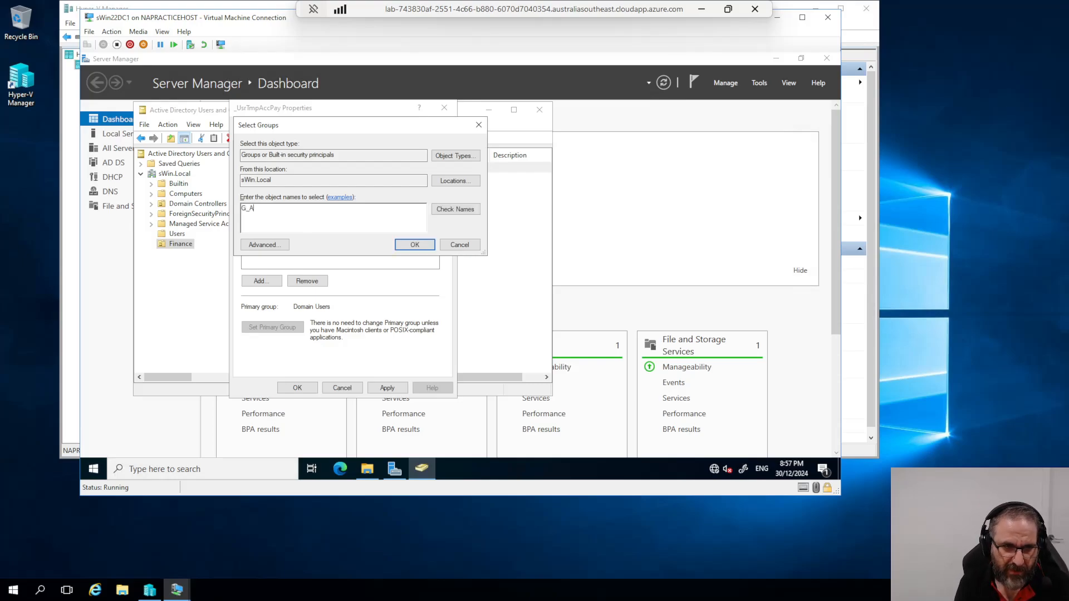
{"action": "type", "text": "ccPay"}
{"action": "left_click", "coordinate": [454, 215]}
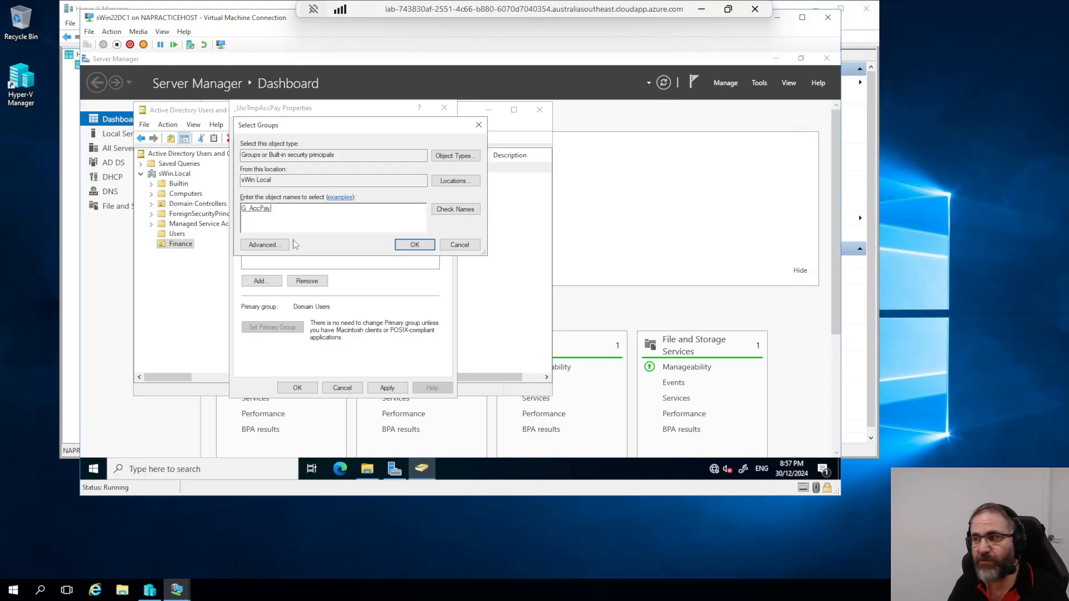
{"action": "left_click", "coordinate": [401, 245]}
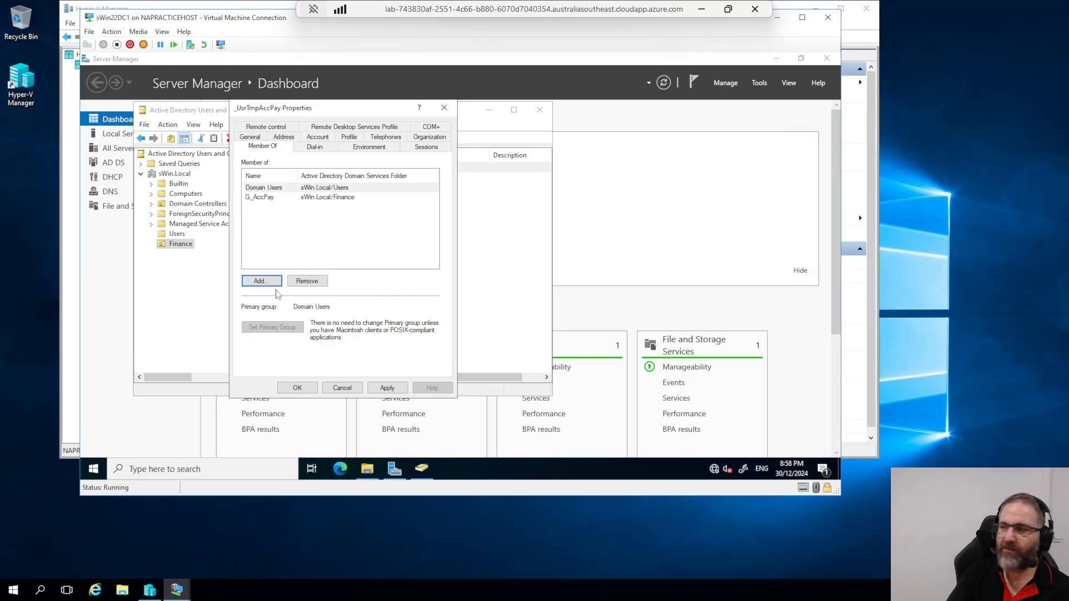
Step: Deny logons for all of Saturday and Sunday in _UsrTmpAccPay's Logon Hours schedule
{"action": "left_click", "coordinate": [320, 138]}
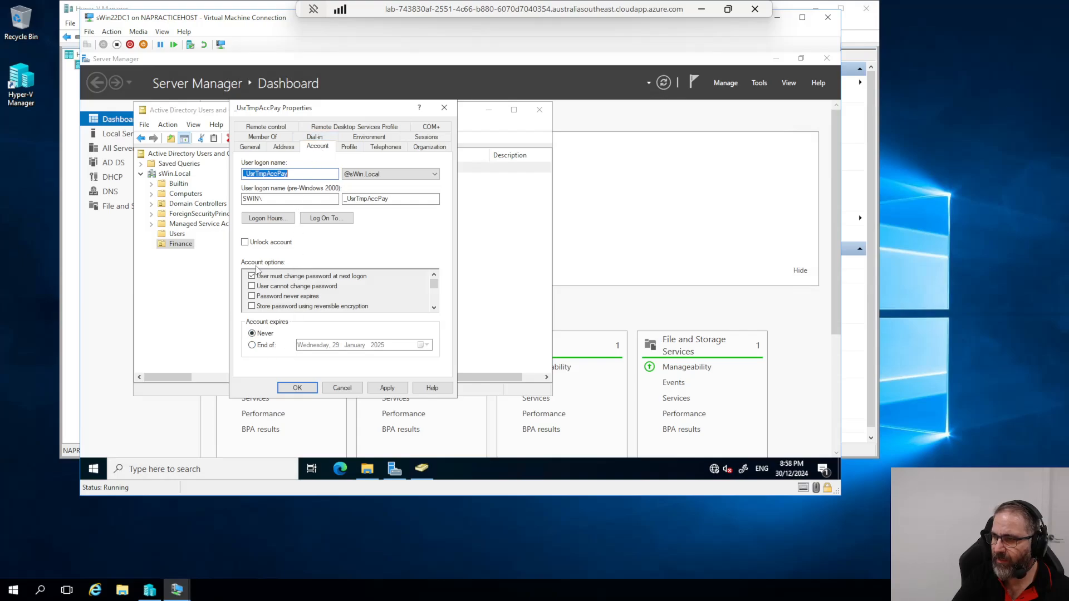
{"action": "left_click", "coordinate": [270, 220]}
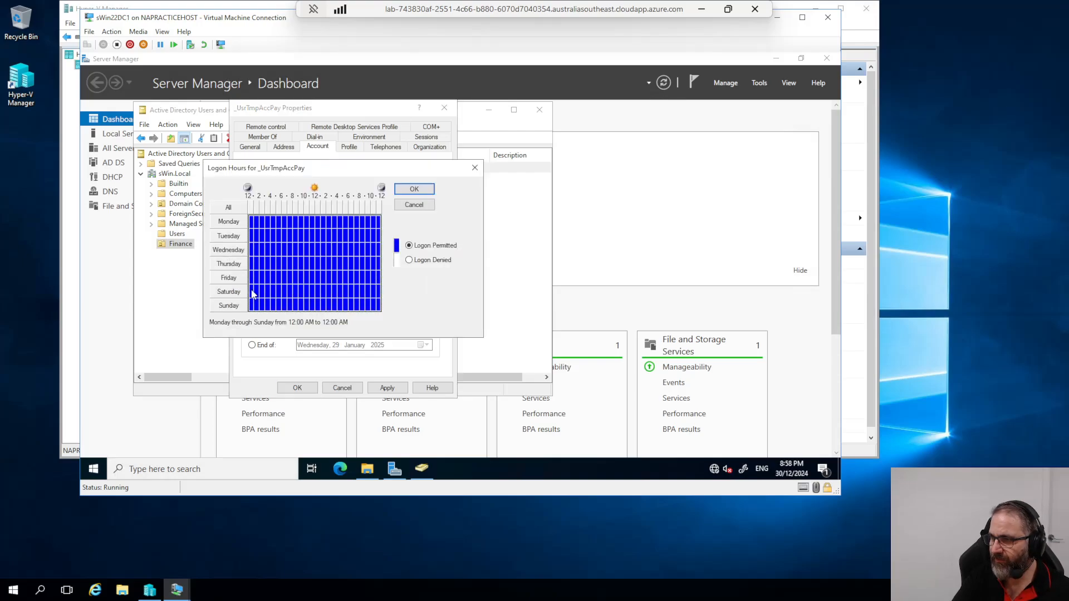
{"action": "left_click_drag", "start_coordinate": [251, 288], "coordinate": [381, 309]}
{"action": "left_click", "coordinate": [410, 260]}
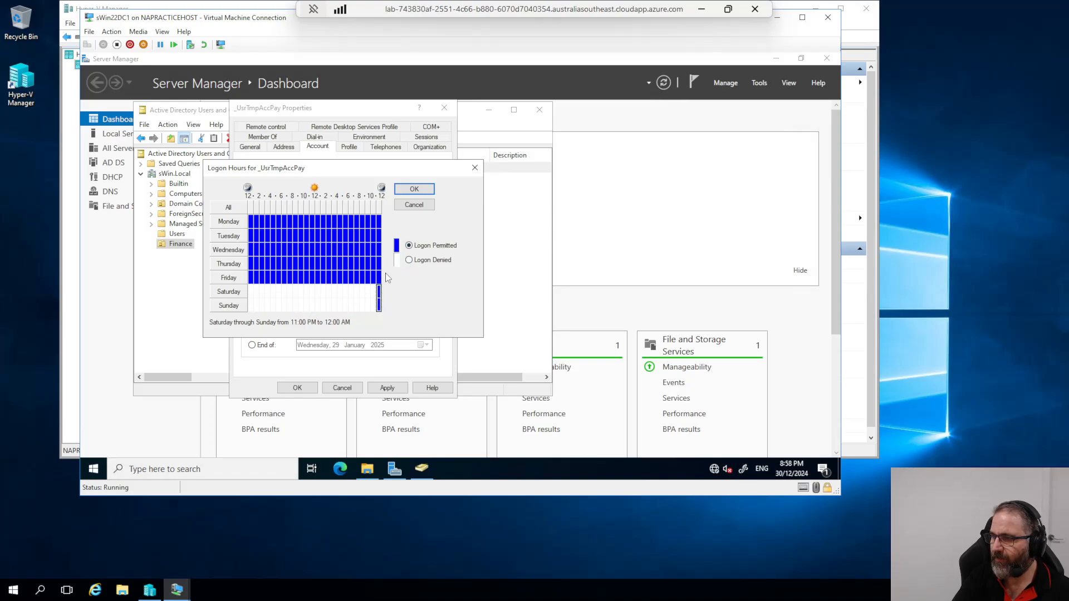
{"action": "left_click", "coordinate": [410, 261]}
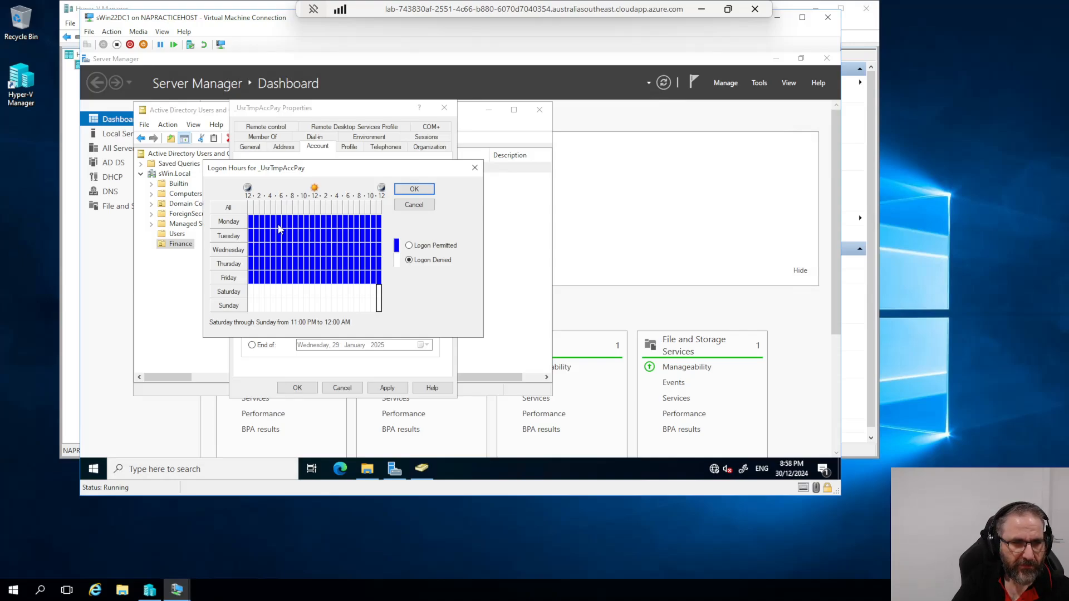
Step: Adjust weekday hours, ending with Monday to Friday fully marked Logon Permitted
{"action": "left_click", "coordinate": [251, 223]}
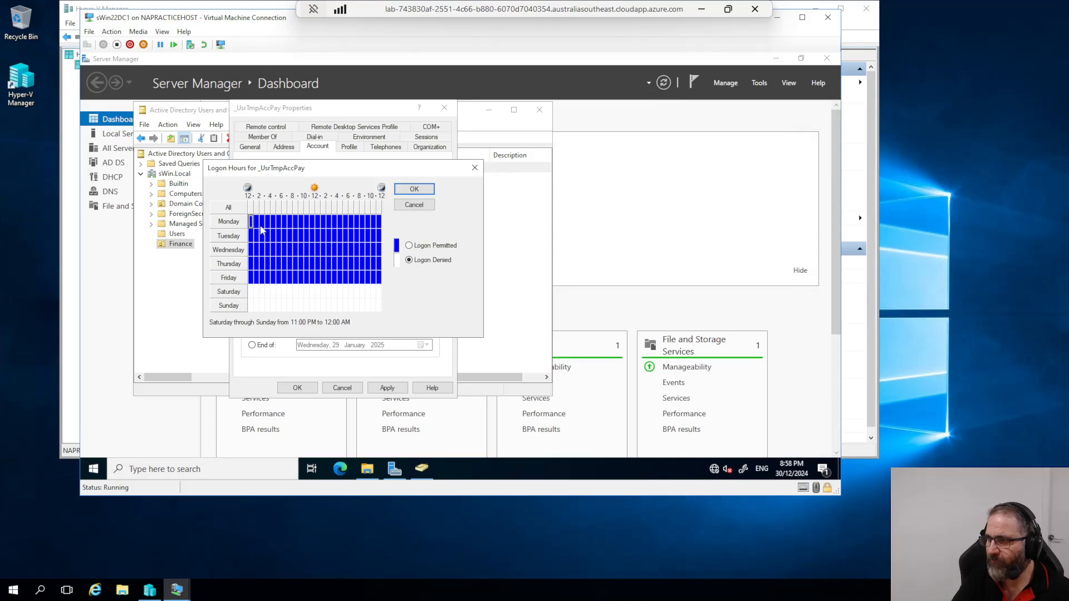
{"action": "left_click_drag", "start_coordinate": [262, 229], "coordinate": [296, 282]}
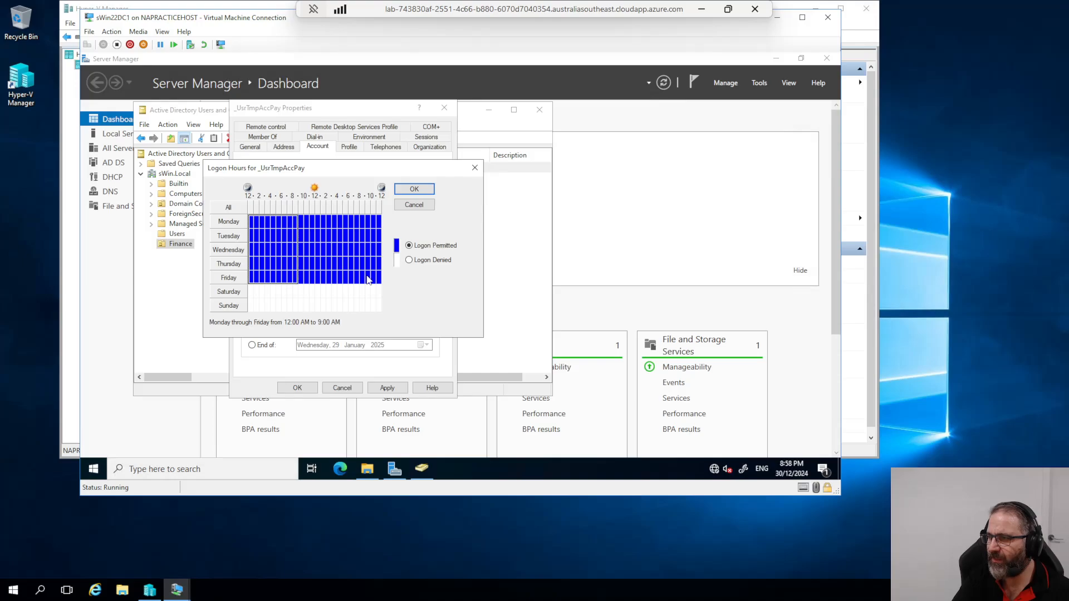
{"action": "left_click", "coordinate": [416, 261]}
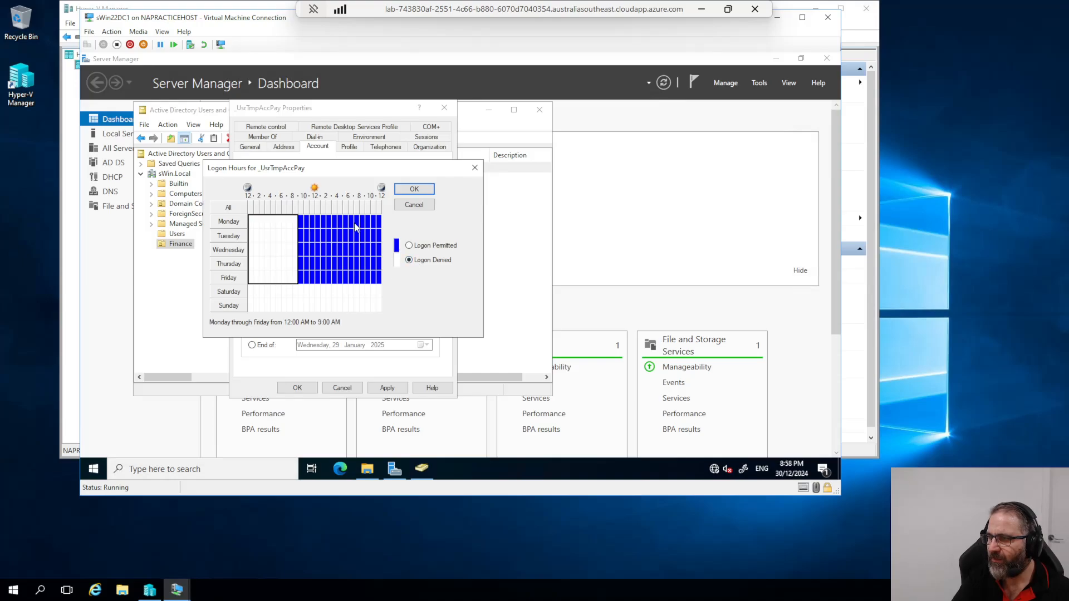
{"action": "left_click_drag", "start_coordinate": [358, 222], "coordinate": [383, 285]}
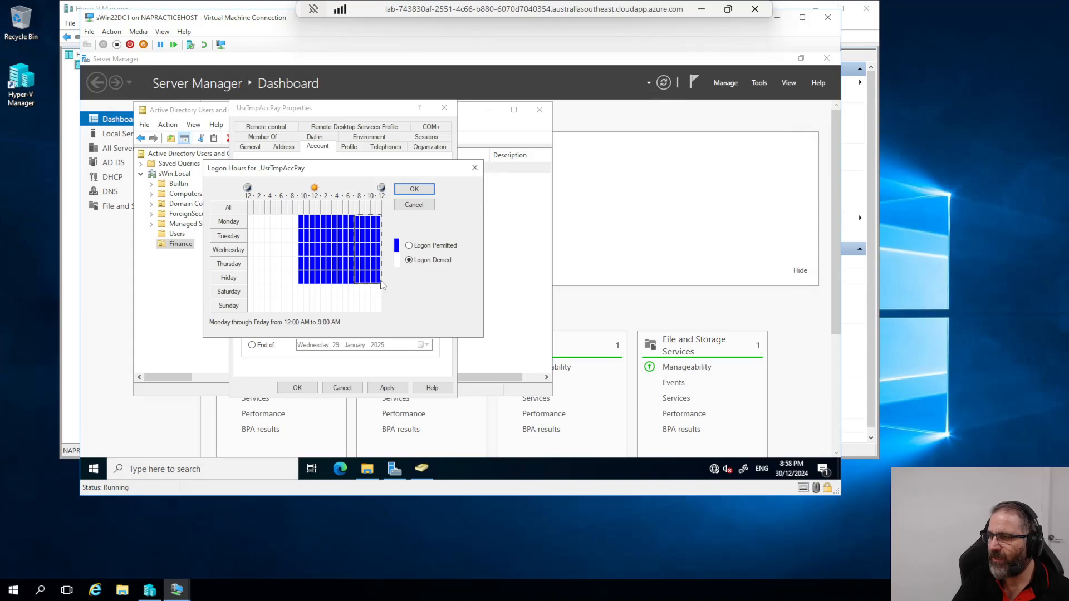
{"action": "left_click", "coordinate": [410, 260]}
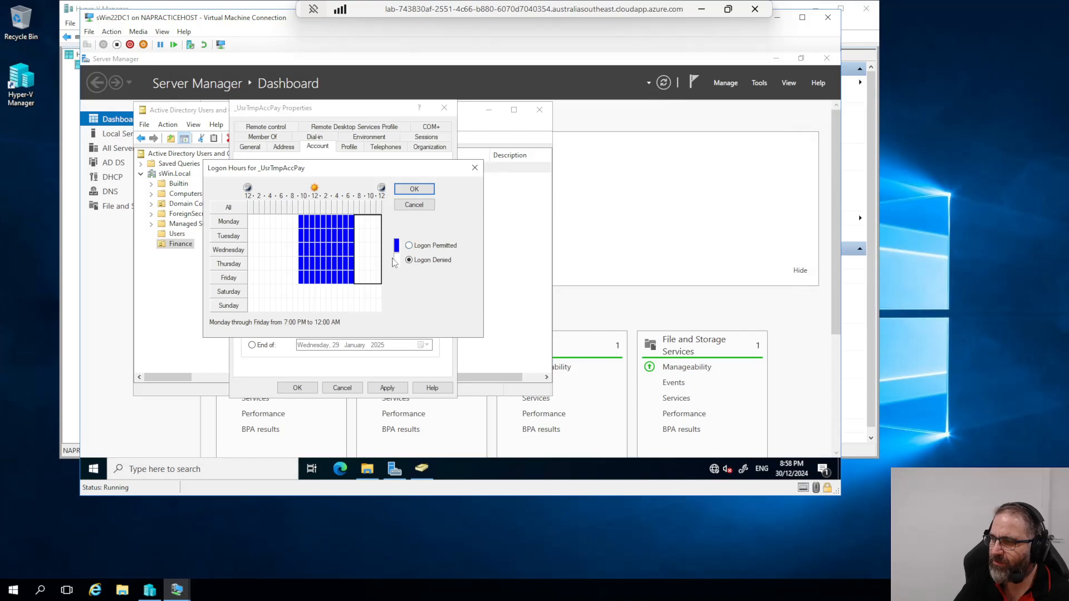
{"action": "left_click", "coordinate": [409, 245]}
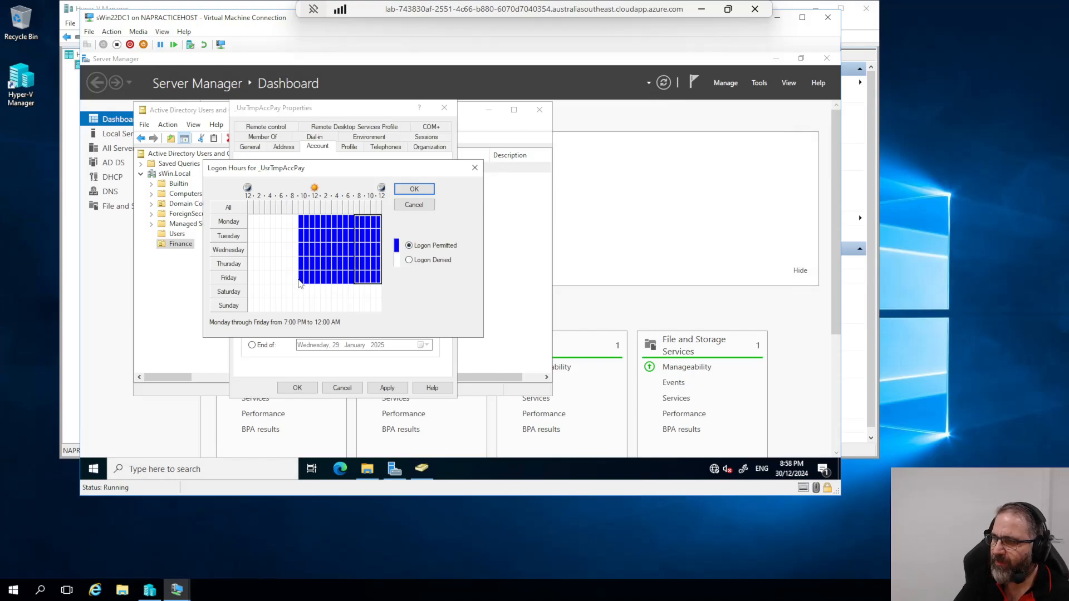
{"action": "left_click_drag", "start_coordinate": [299, 283], "coordinate": [249, 218]}
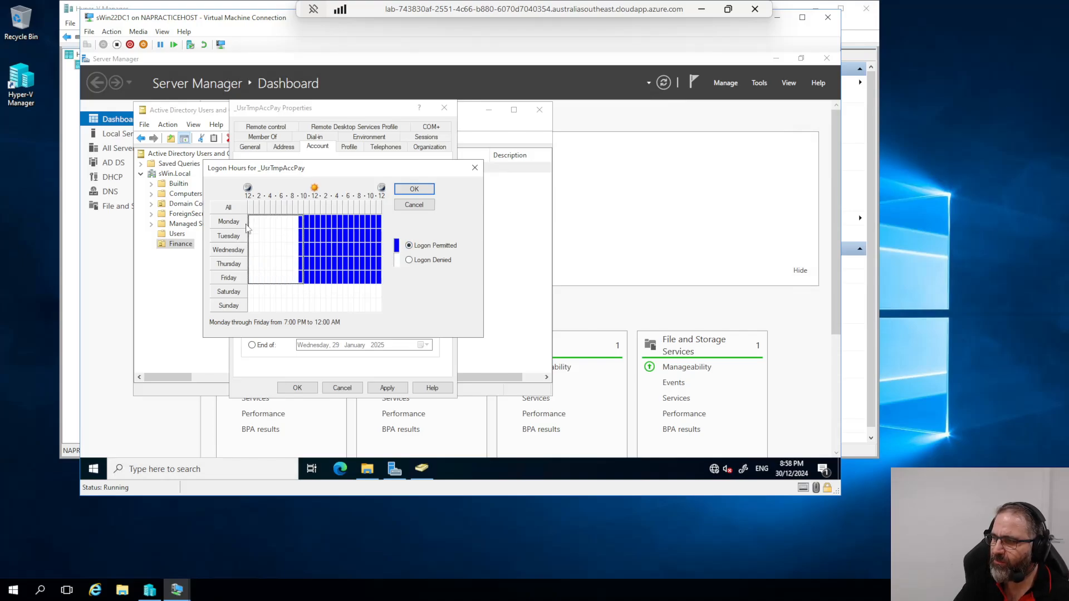
{"action": "left_click", "coordinate": [410, 245]}
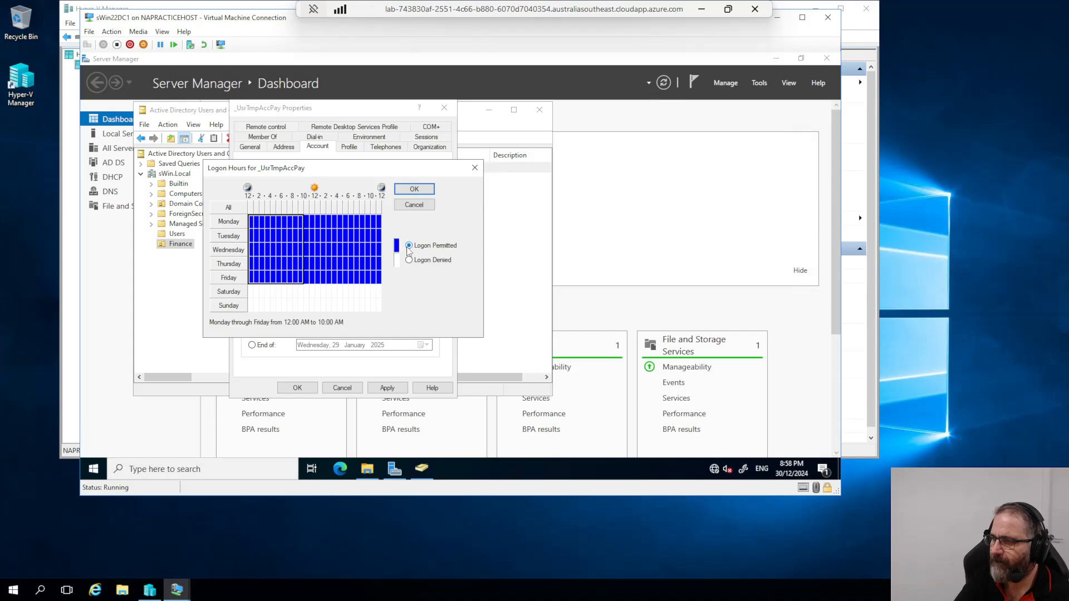
Step: Keep the logon hours and set the account to expire end of 31 December 2024, dismissing the path error
{"action": "left_click", "coordinate": [414, 190]}
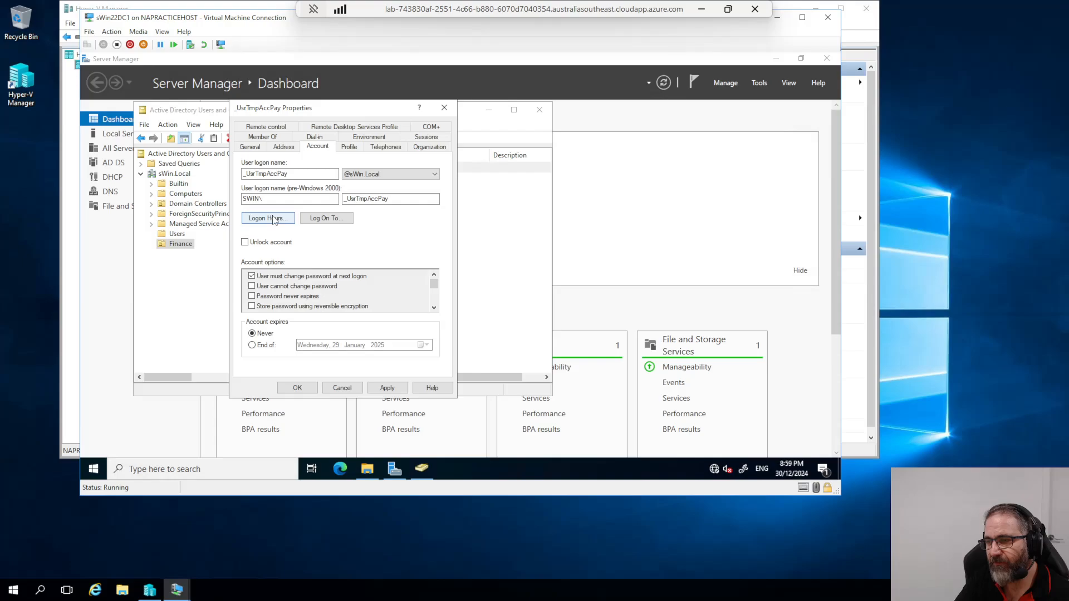
{"action": "left_click", "coordinate": [251, 345]}
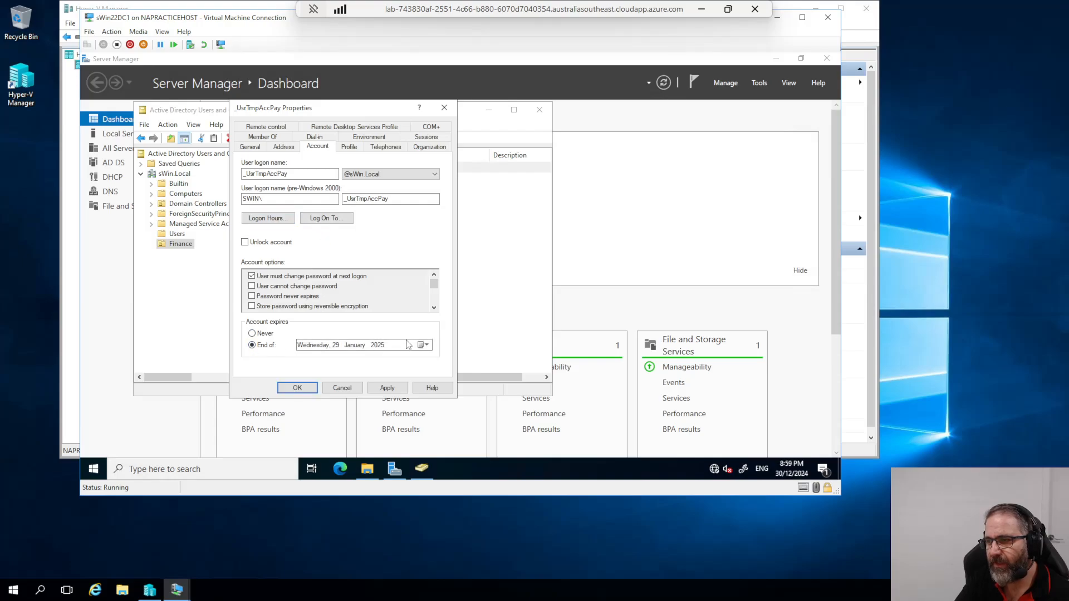
{"action": "left_click", "coordinate": [426, 346]}
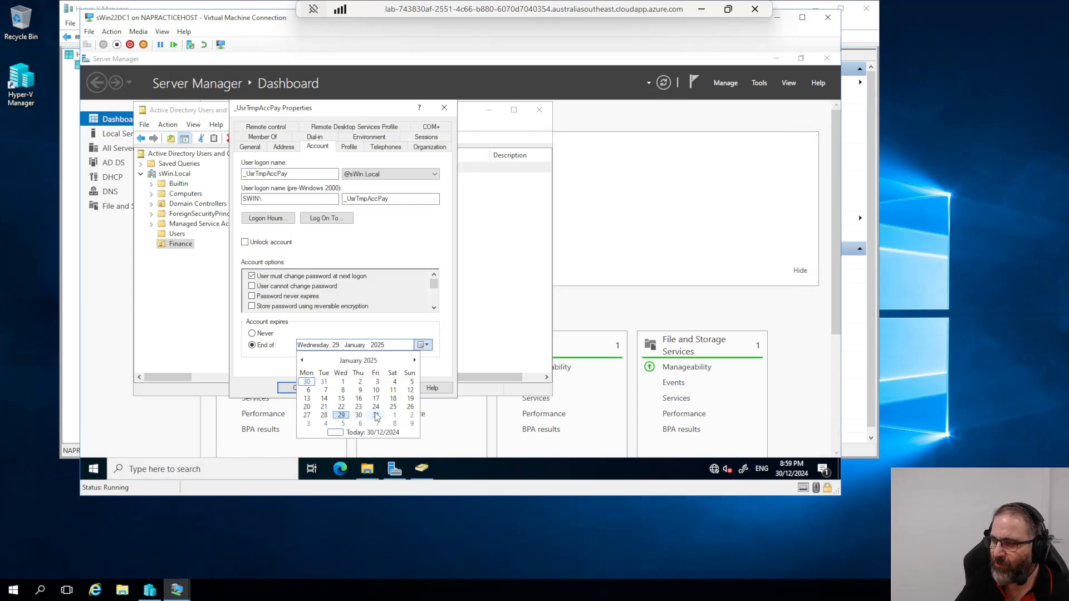
{"action": "left_click", "coordinate": [302, 360]}
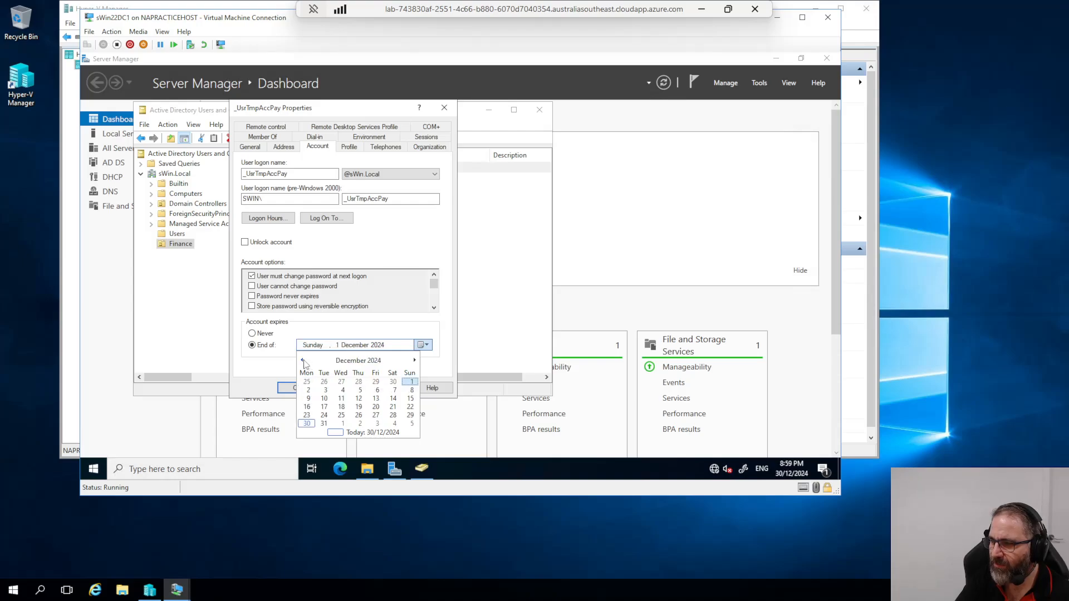
{"action": "left_click", "coordinate": [325, 424]}
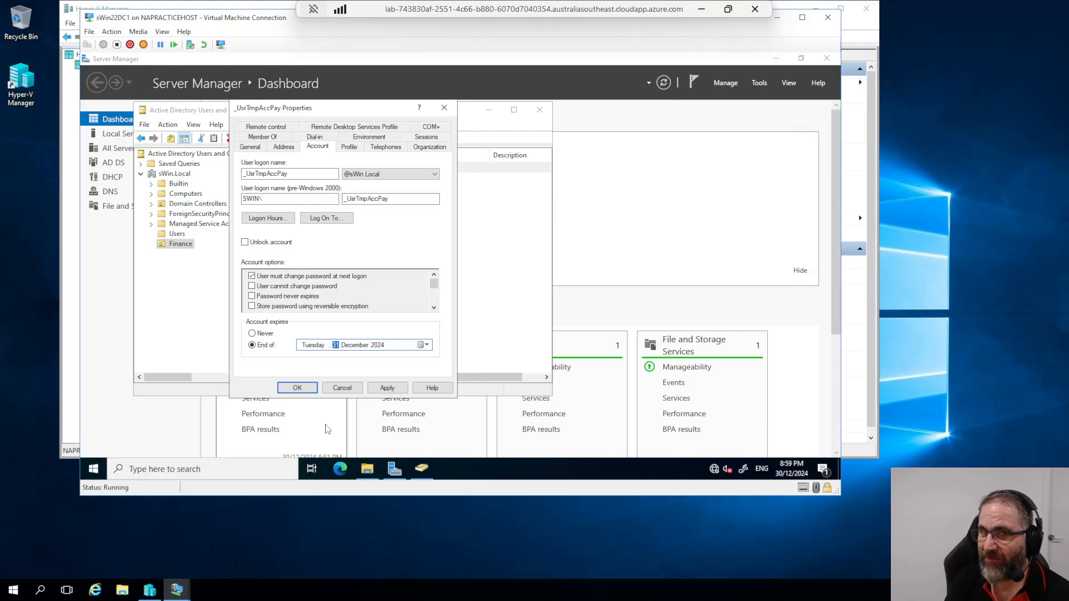
{"action": "left_click", "coordinate": [388, 389]}
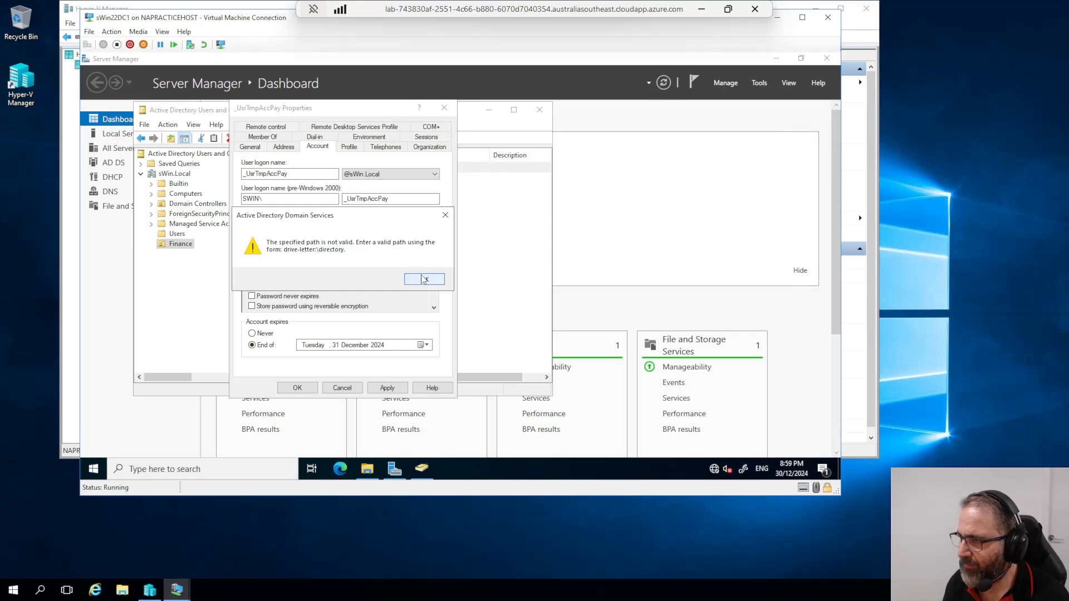
{"action": "left_click", "coordinate": [426, 280]}
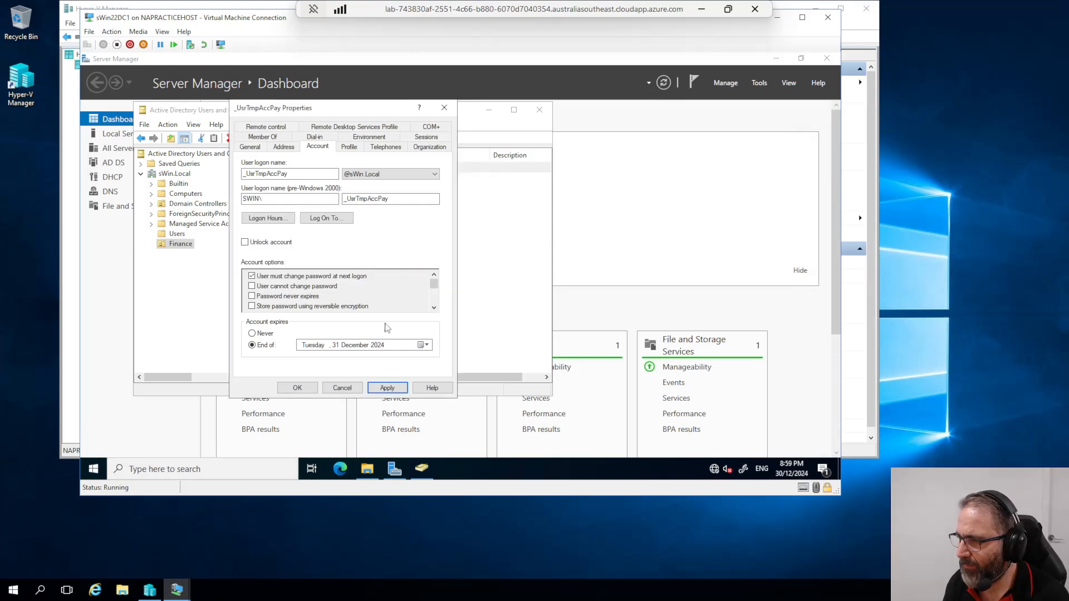
Step: Change the expiry date to 3 January 2025 and apply, dismissing the path error again
{"action": "left_click", "coordinate": [427, 346]}
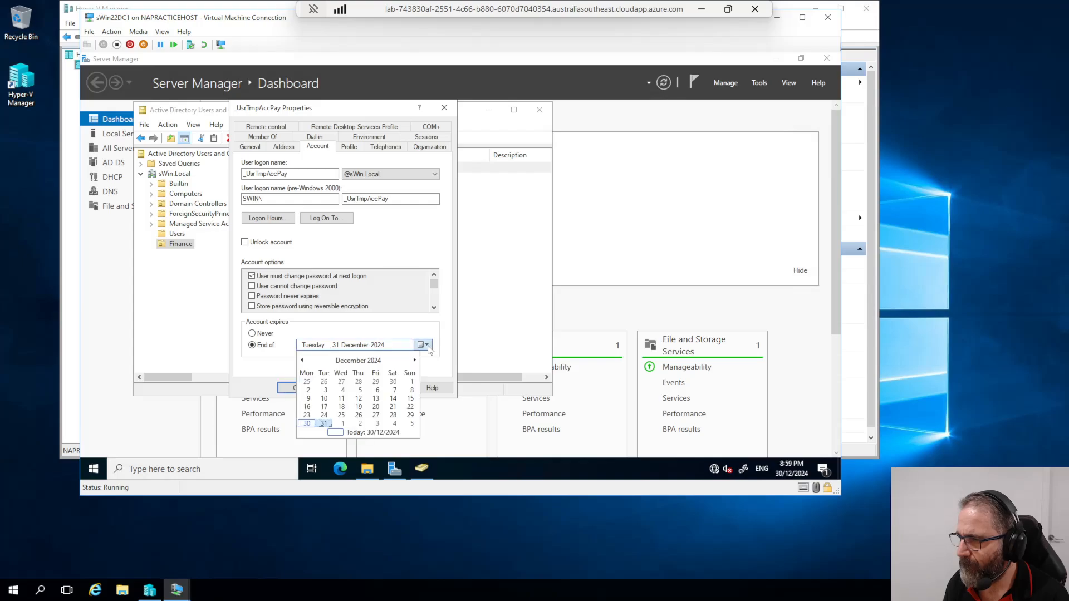
{"action": "left_click", "coordinate": [379, 429]}
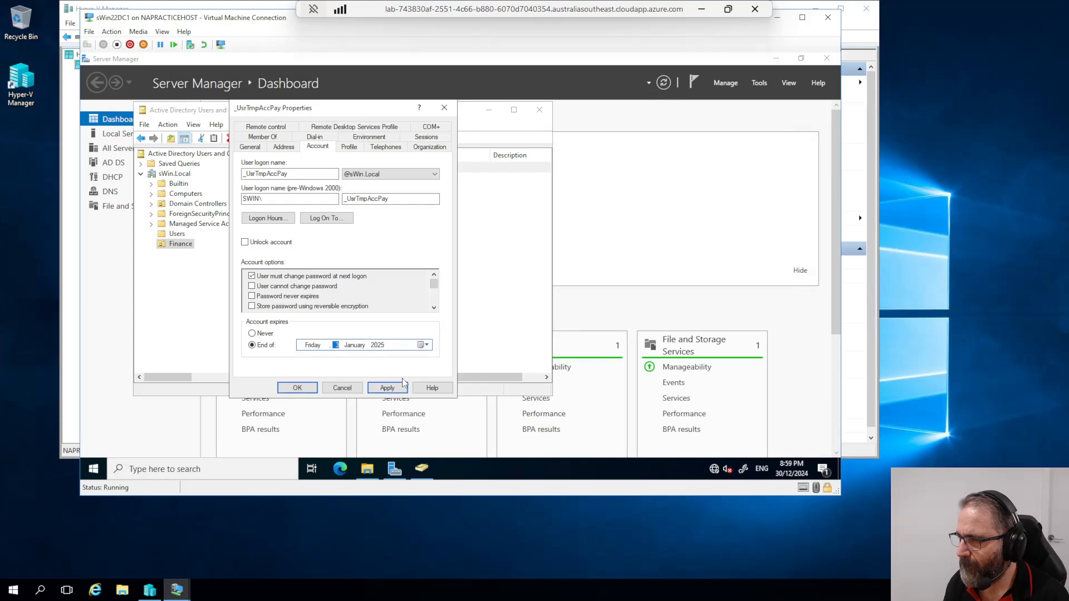
{"action": "left_click", "coordinate": [387, 389]}
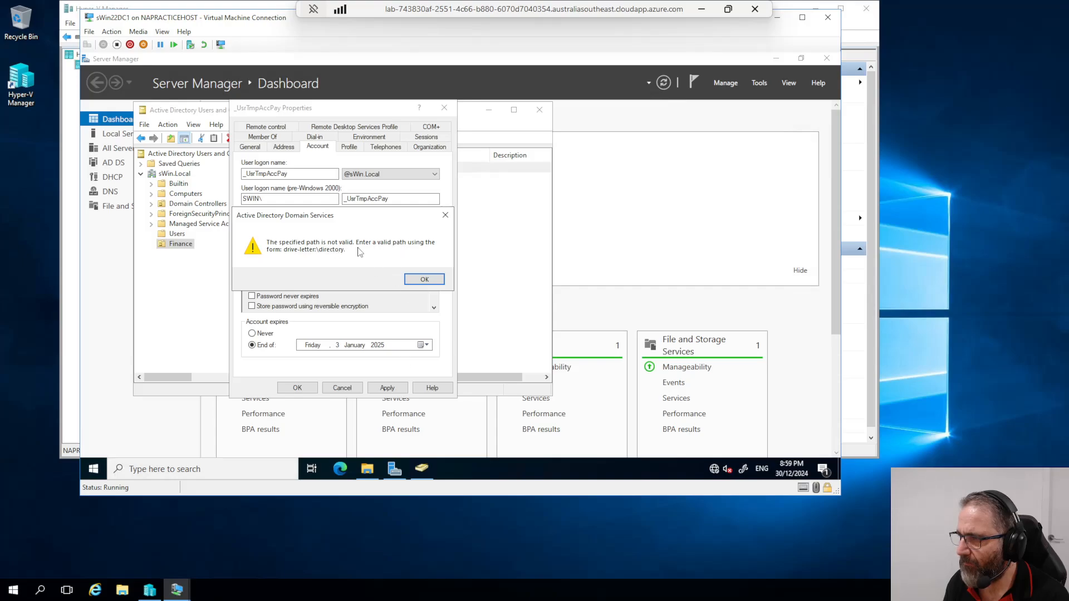
{"action": "left_click", "coordinate": [411, 280]}
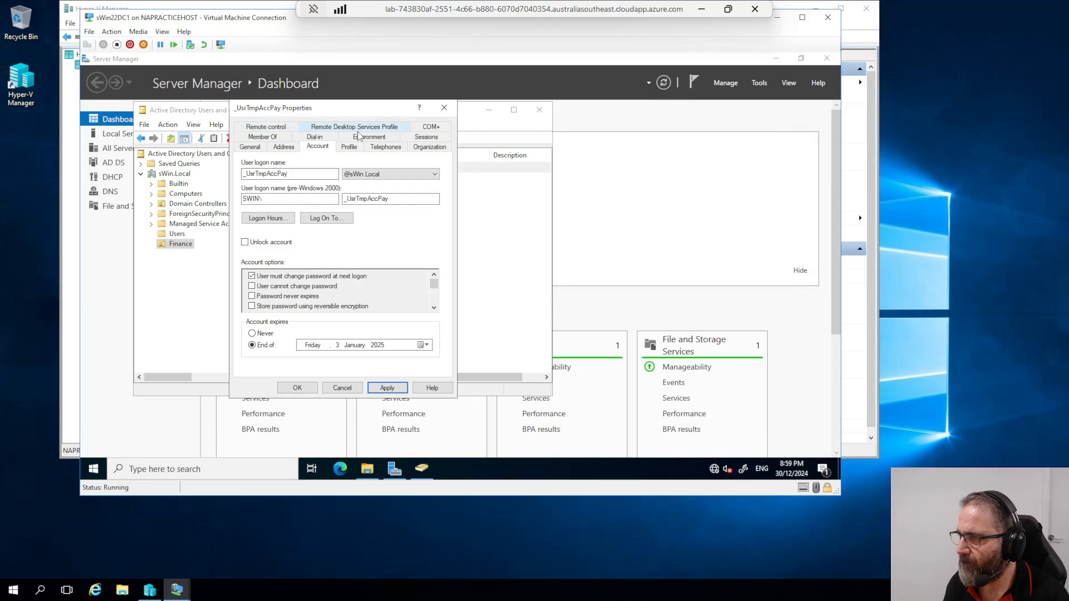
Step: Copy the \\sWin22DC1\Home\%username% home folder path from the Profile tab
{"action": "left_click", "coordinate": [348, 150]}
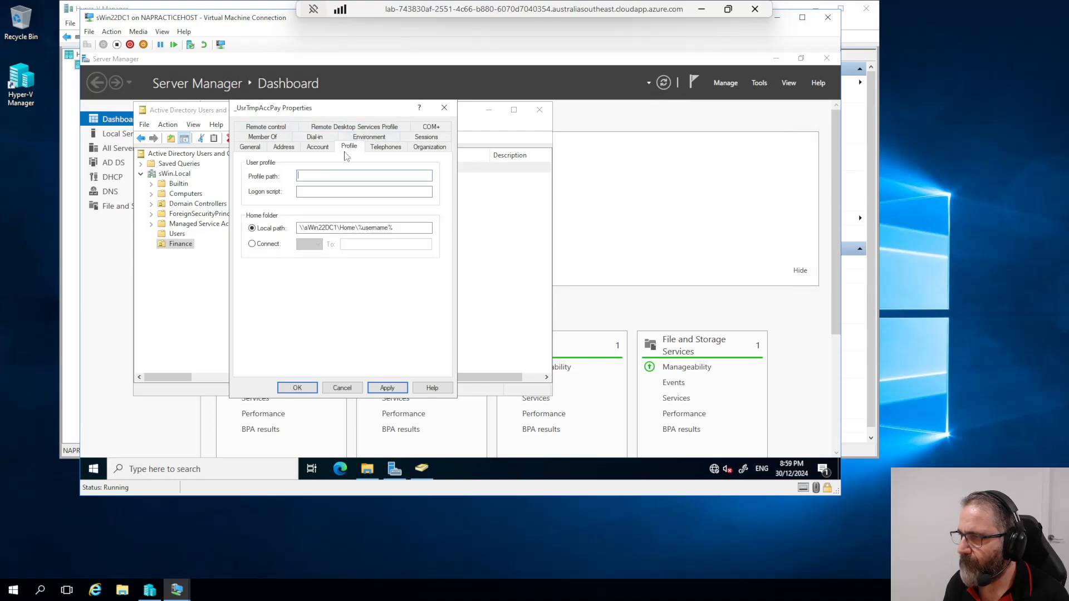
{"action": "left_click_drag", "start_coordinate": [398, 228], "coordinate": [299, 227]}
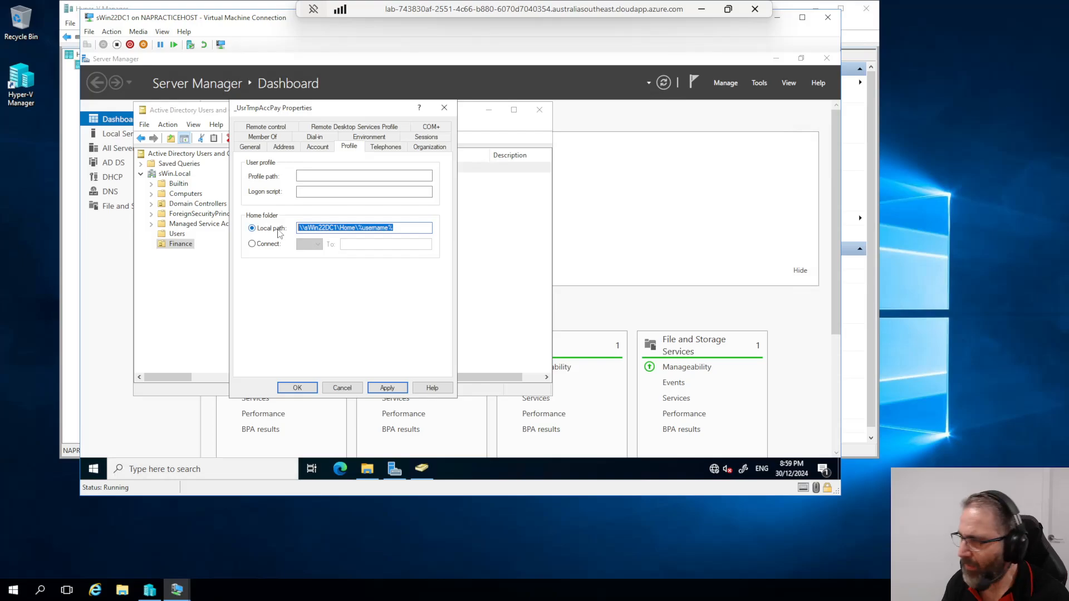
{"action": "right_click", "coordinate": [346, 227]}
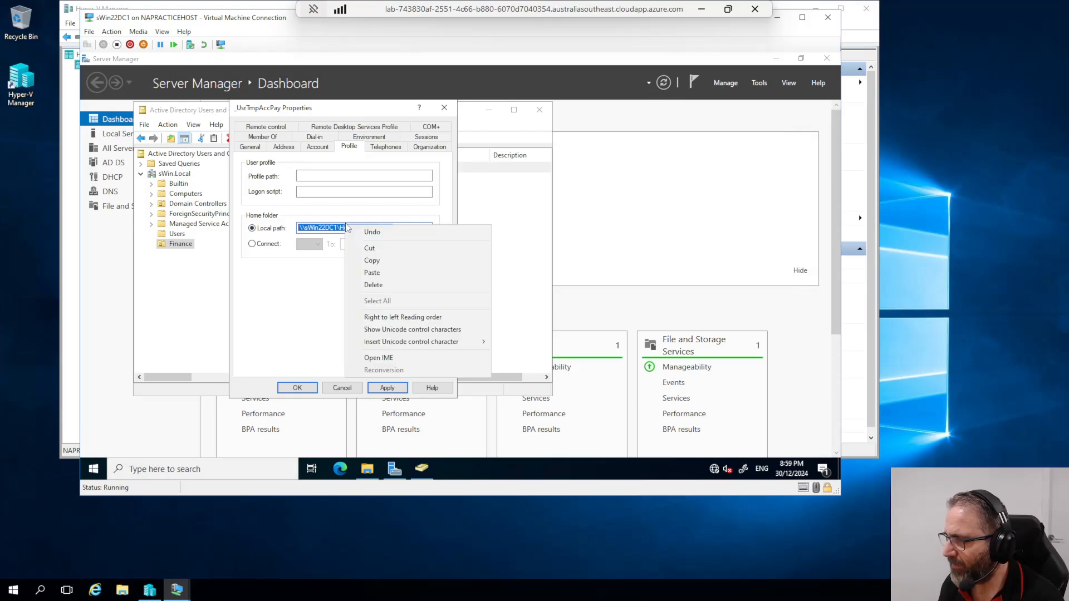
{"action": "left_click", "coordinate": [372, 261]}
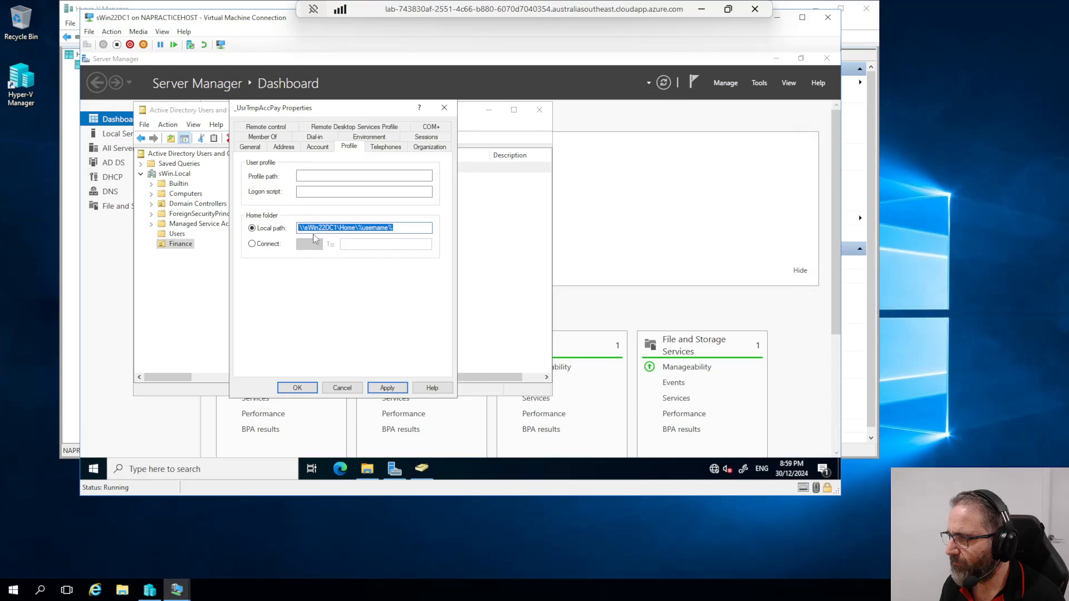
Step: Try the copied path in File Explorer, cancel the Network Error, and return to Local Disk (C:)
{"action": "left_click", "coordinate": [367, 468]}
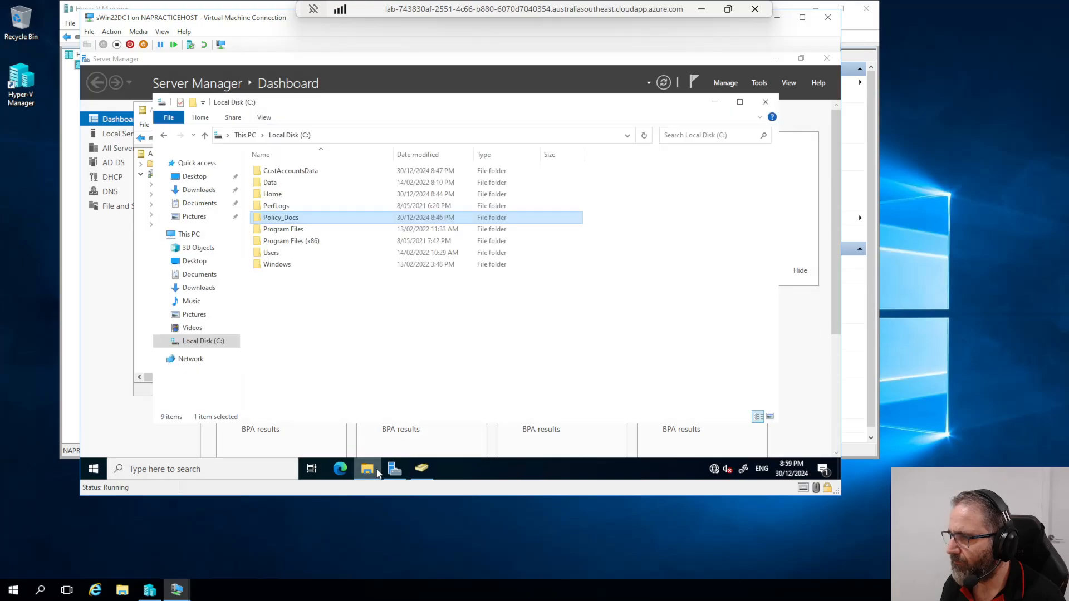
{"action": "left_click", "coordinate": [354, 135]}
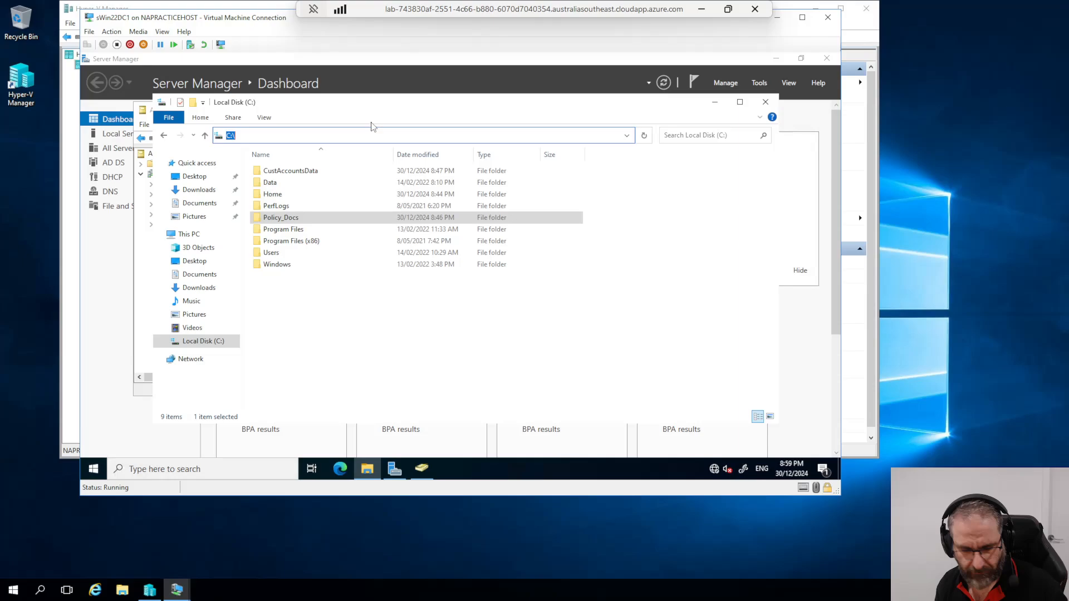
{"action": "key", "text": "ctrl+v"}
{"action": "key", "text": "ctrl+a"}
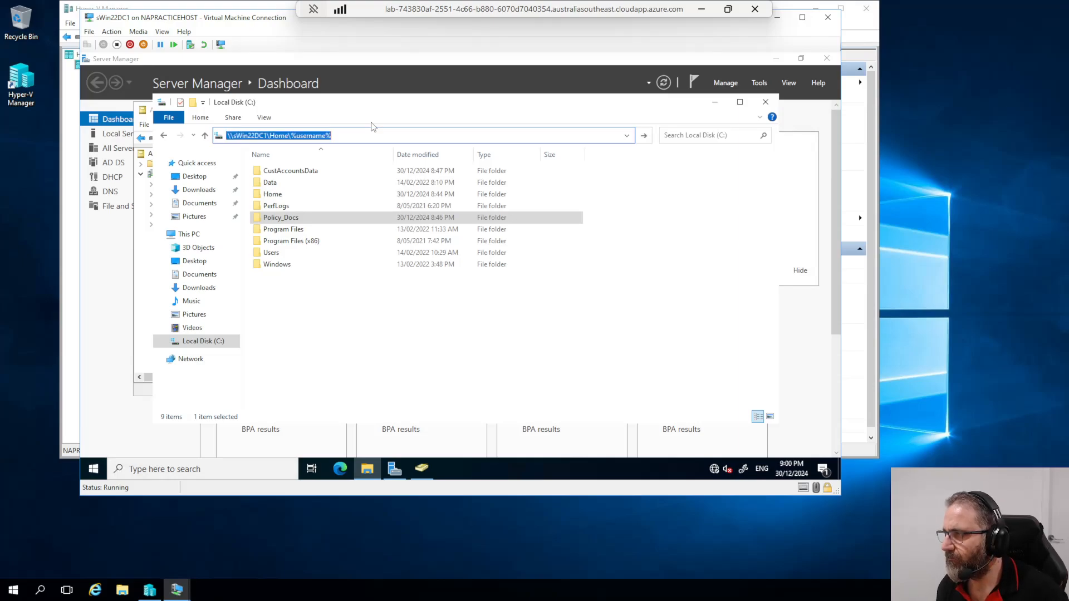
{"action": "key", "text": "Return"}
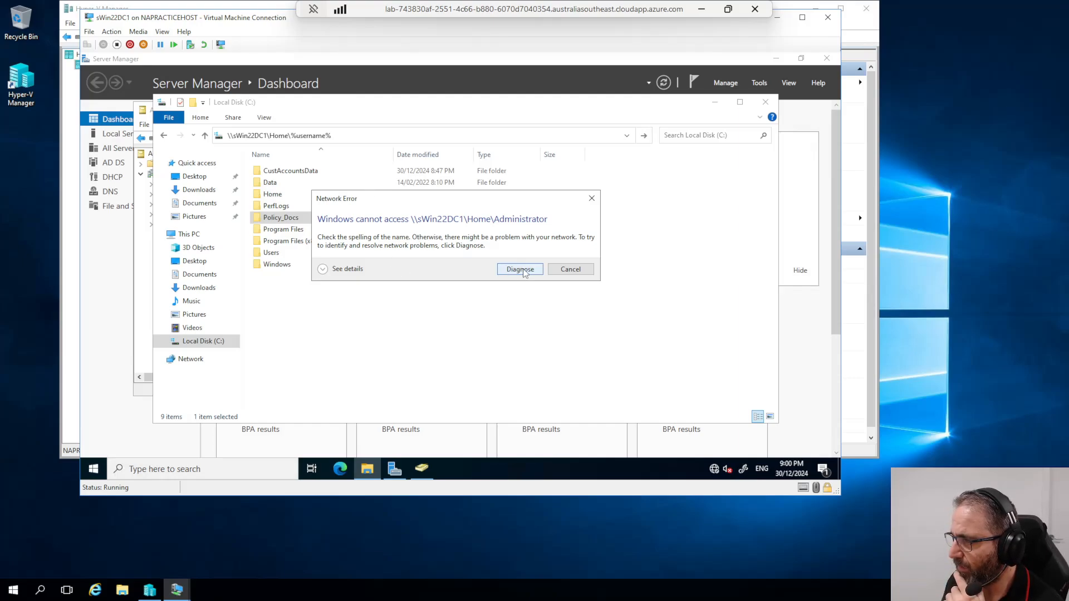
{"action": "left_click", "coordinate": [569, 270]}
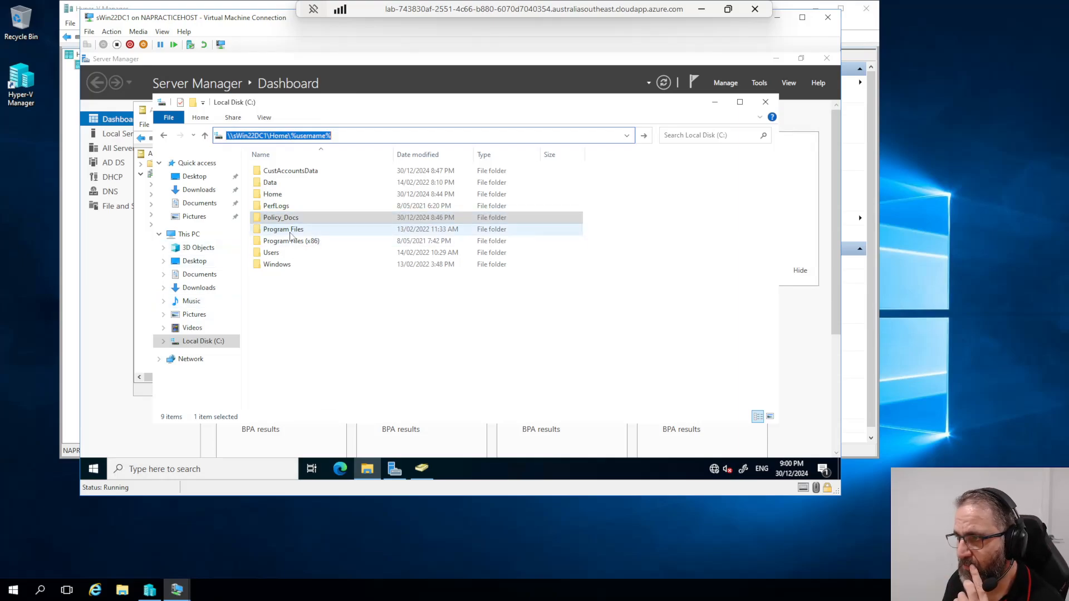
{"action": "left_click", "coordinate": [199, 342]}
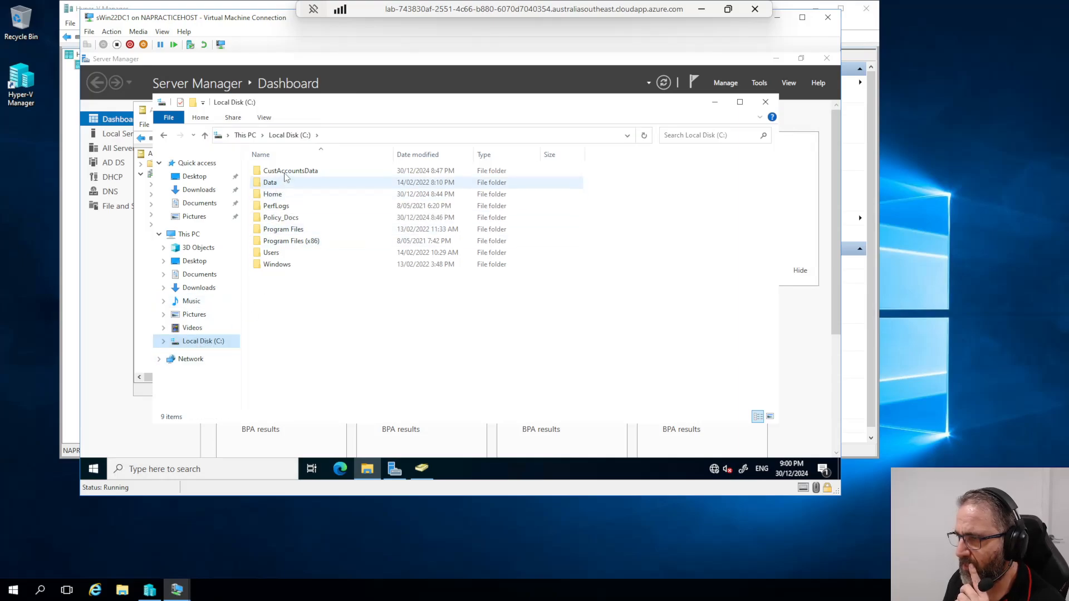
Step: Show CustAccountsData's Security permissions listing CREATOR OWNER, SYSTEM, Administrators and Users
{"action": "left_click", "coordinate": [277, 174]}
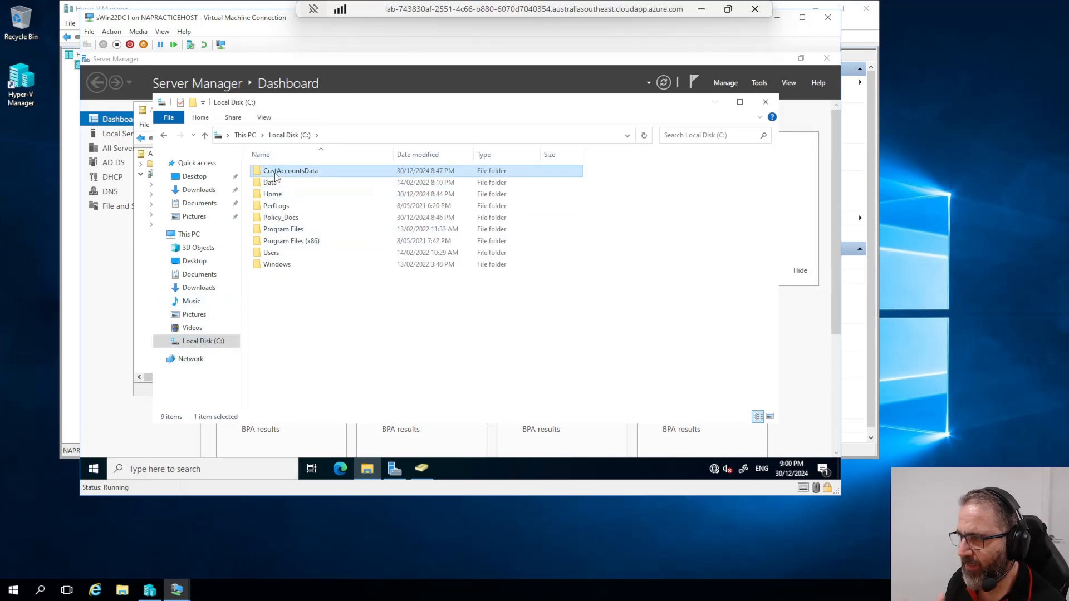
{"action": "right_click", "coordinate": [276, 175]}
{"action": "left_click", "coordinate": [323, 360]}
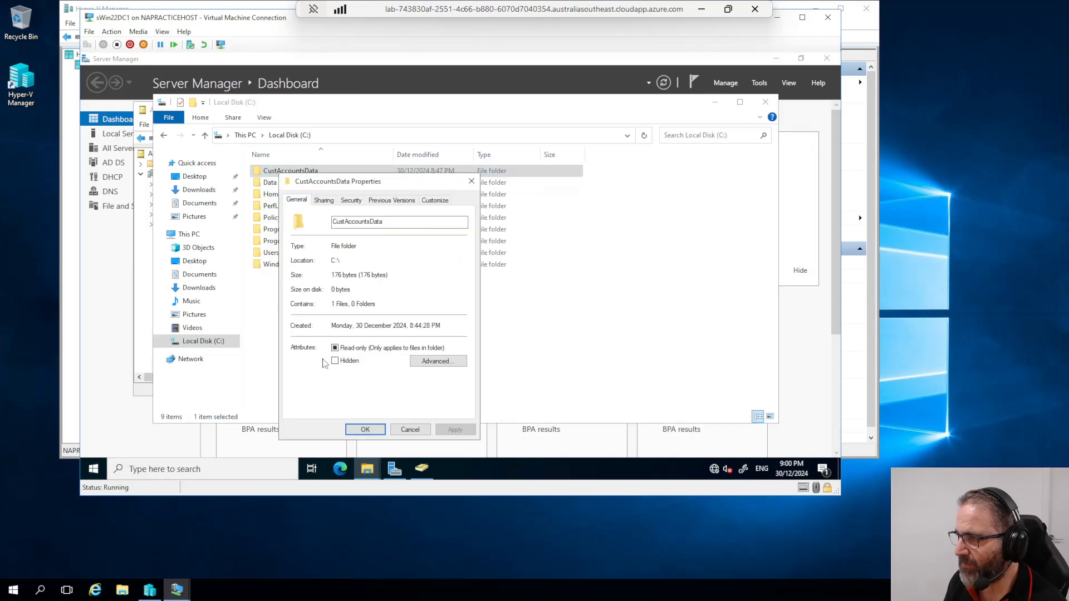
{"action": "left_click", "coordinate": [327, 201]}
{"action": "left_click", "coordinate": [350, 201]}
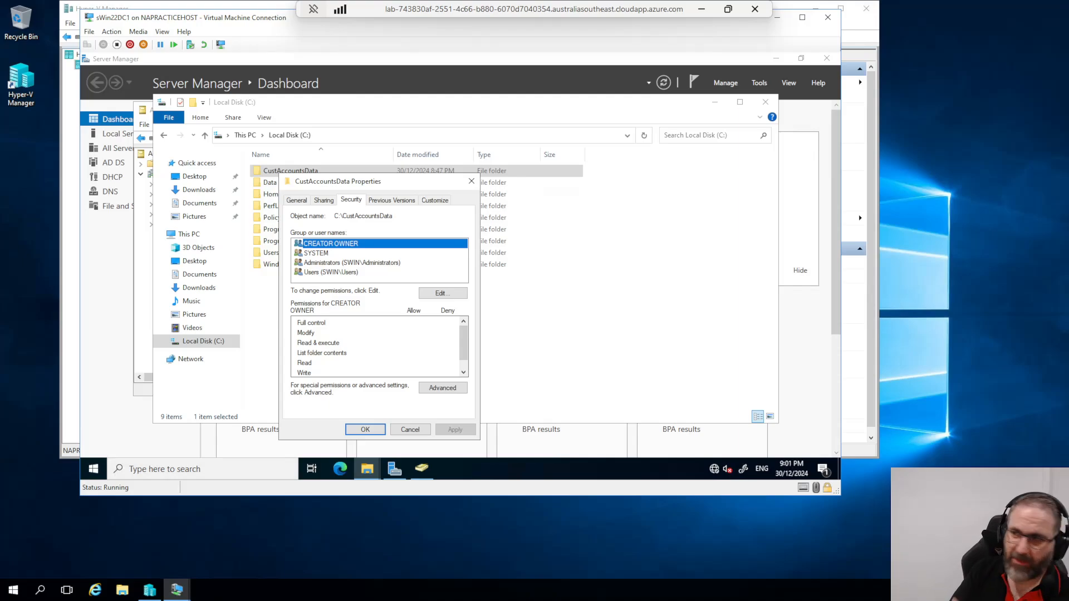
{"action": "left_click", "coordinate": [378, 467]}
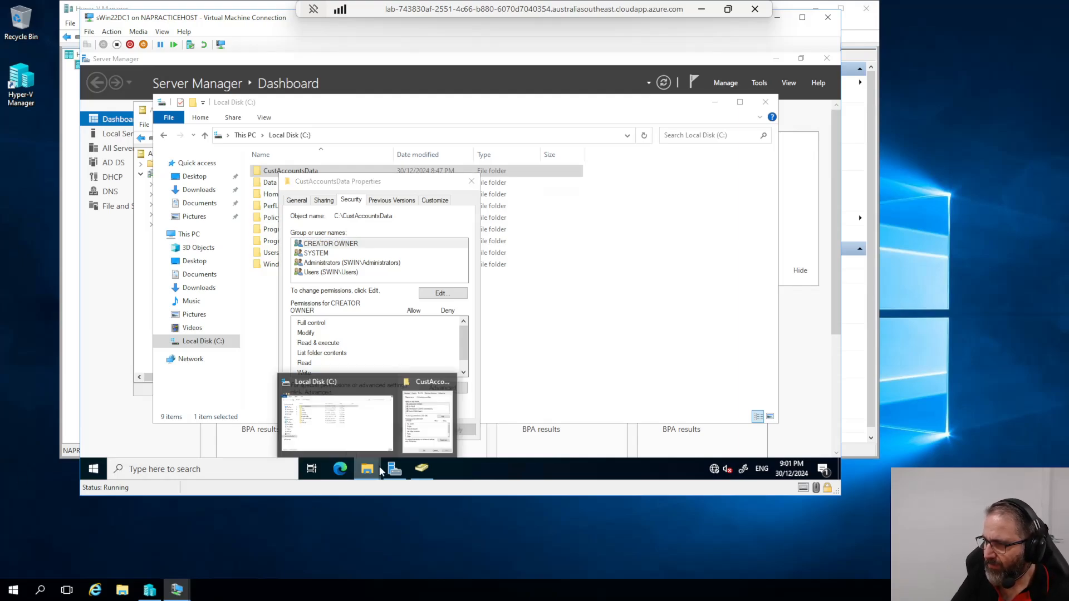
{"action": "left_click", "coordinate": [412, 427]}
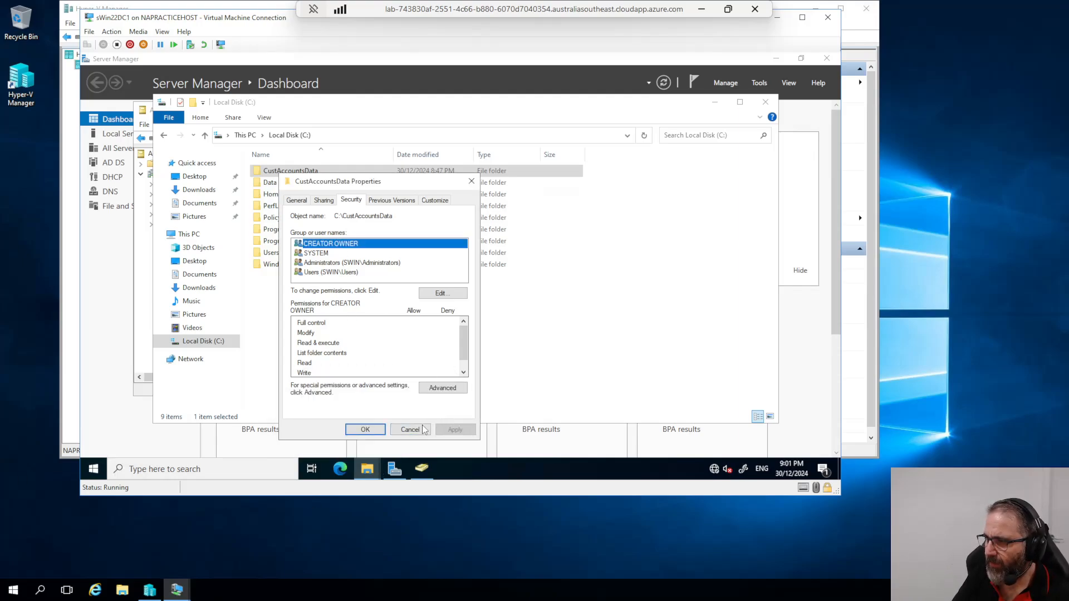
Step: Cancel the CustAccountsData Properties dialog without changes
{"action": "left_click", "coordinate": [423, 432]}
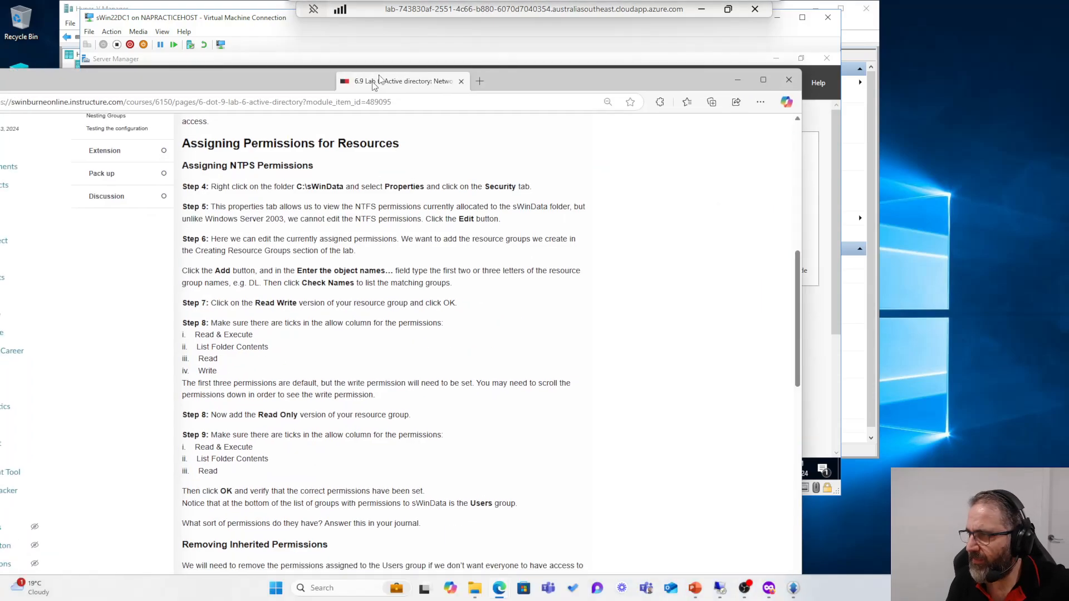
Step: Find the Assigning NTFS Permissions section in the lab page, then move the browser aside to reveal the server
{"action": "scroll", "coordinate": [535, 311], "scroll_direction": "up", "scroll_amount": 6}
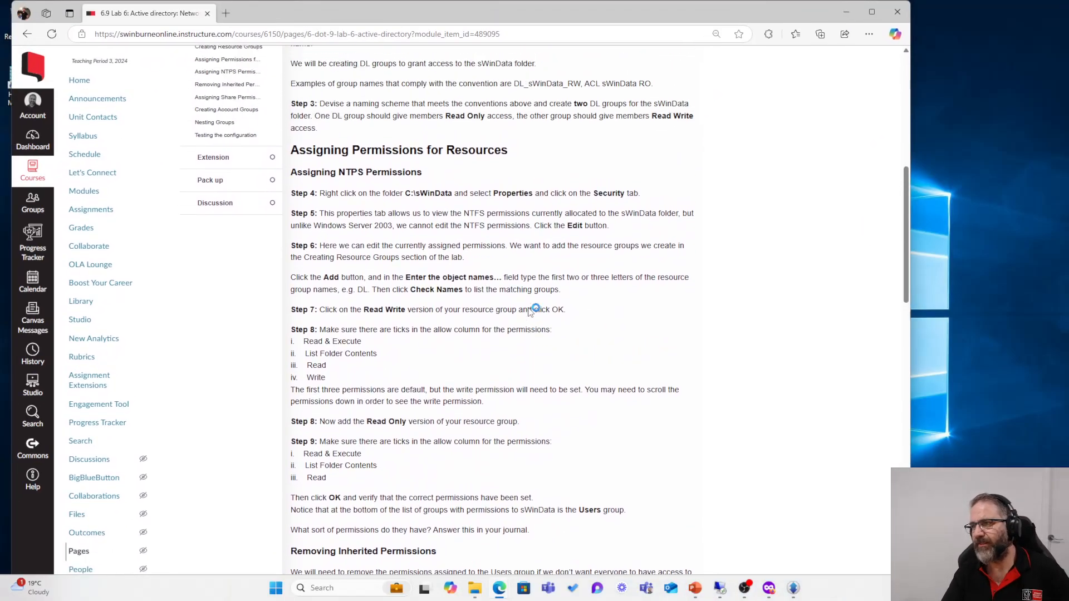
{"action": "scroll", "coordinate": [529, 311], "scroll_direction": "up", "scroll_amount": 2}
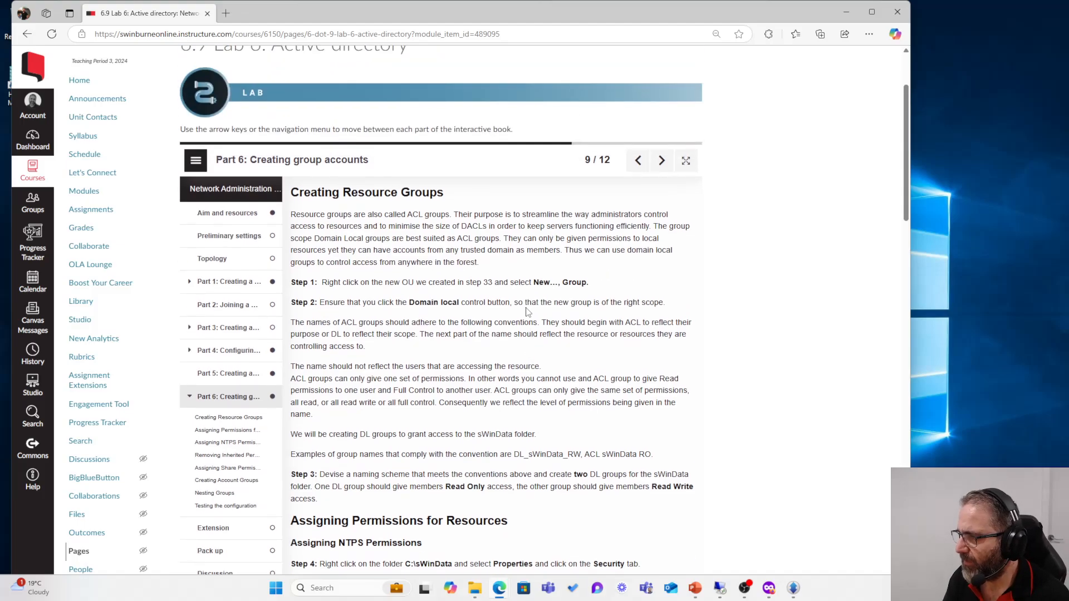
{"action": "scroll", "coordinate": [446, 262], "scroll_direction": "down", "scroll_amount": 2}
{"action": "scroll", "coordinate": [429, 245], "scroll_direction": "down", "scroll_amount": 4}
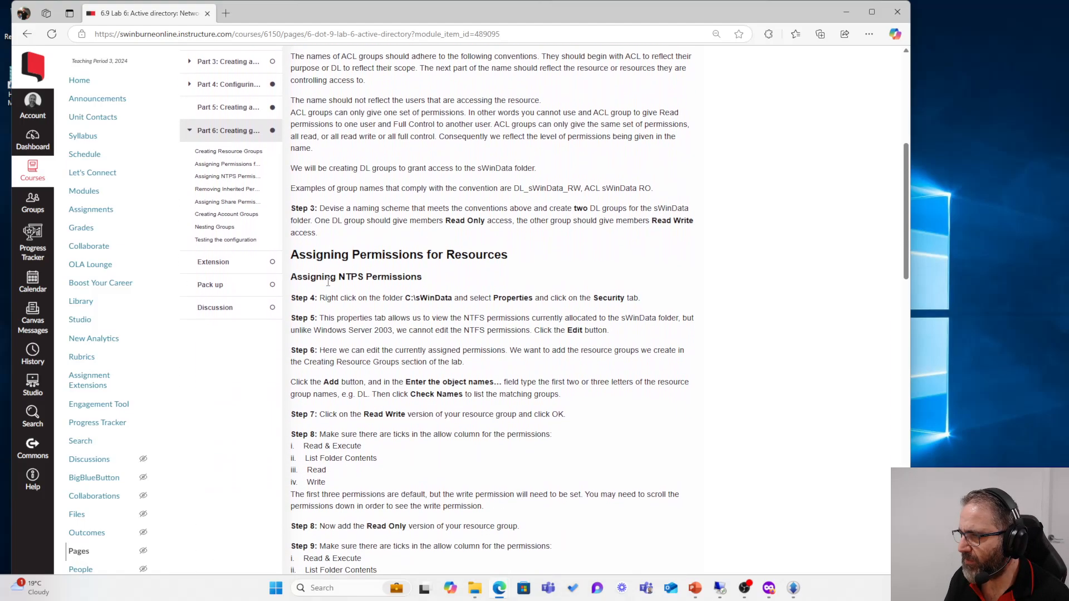
{"action": "left_click_drag", "start_coordinate": [299, 198], "coordinate": [535, 205]}
{"action": "left_click_drag", "start_coordinate": [519, 14], "coordinate": [0, 267]}
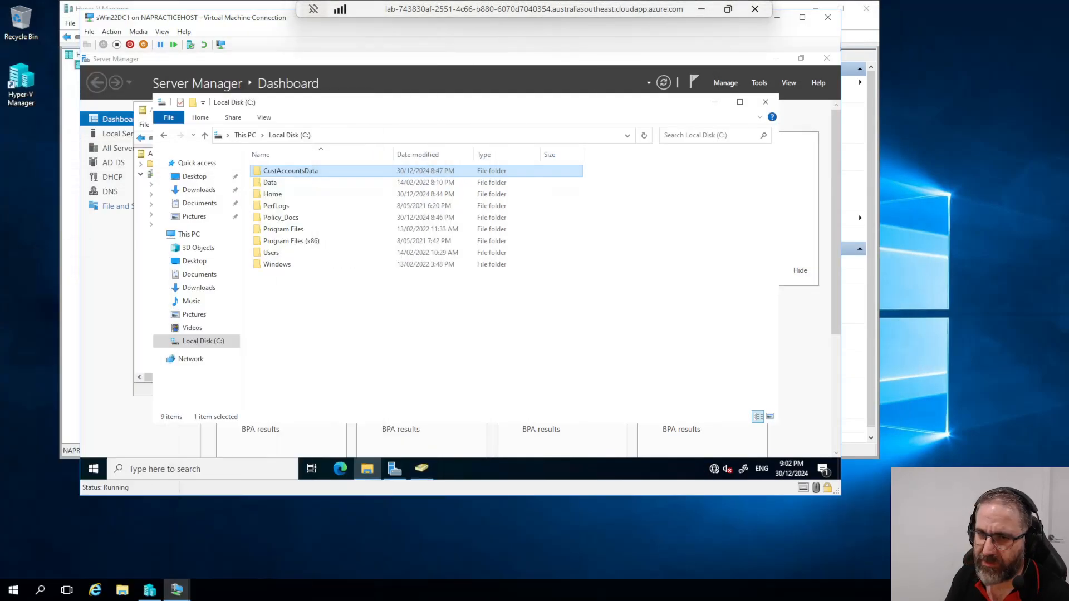
Step: Open the Home folder's Security tab and its editable permissions list
{"action": "right_click", "coordinate": [277, 176]}
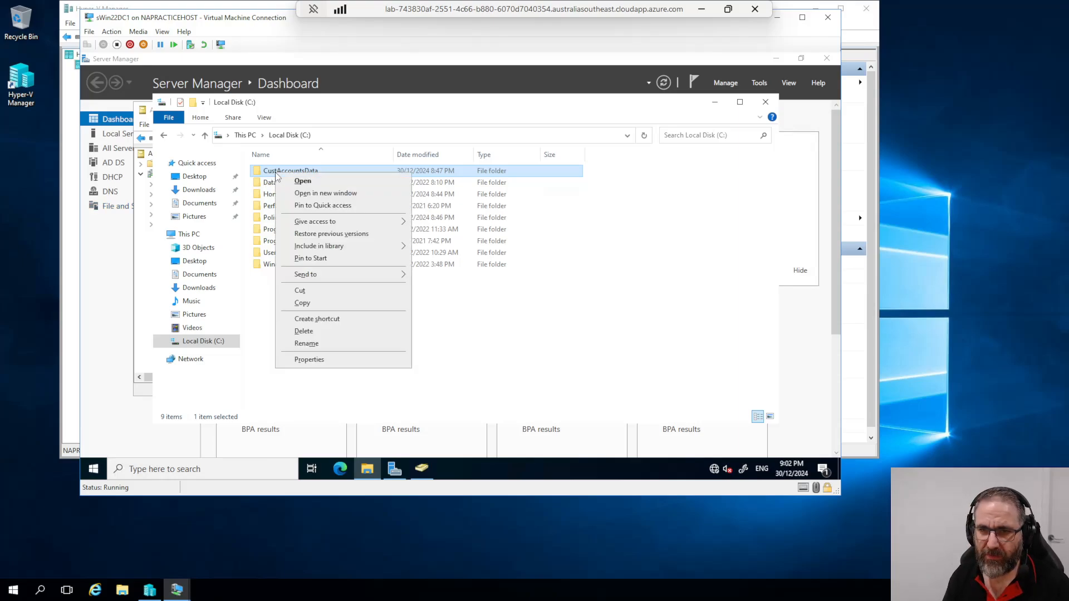
{"action": "key", "text": "Escape"}
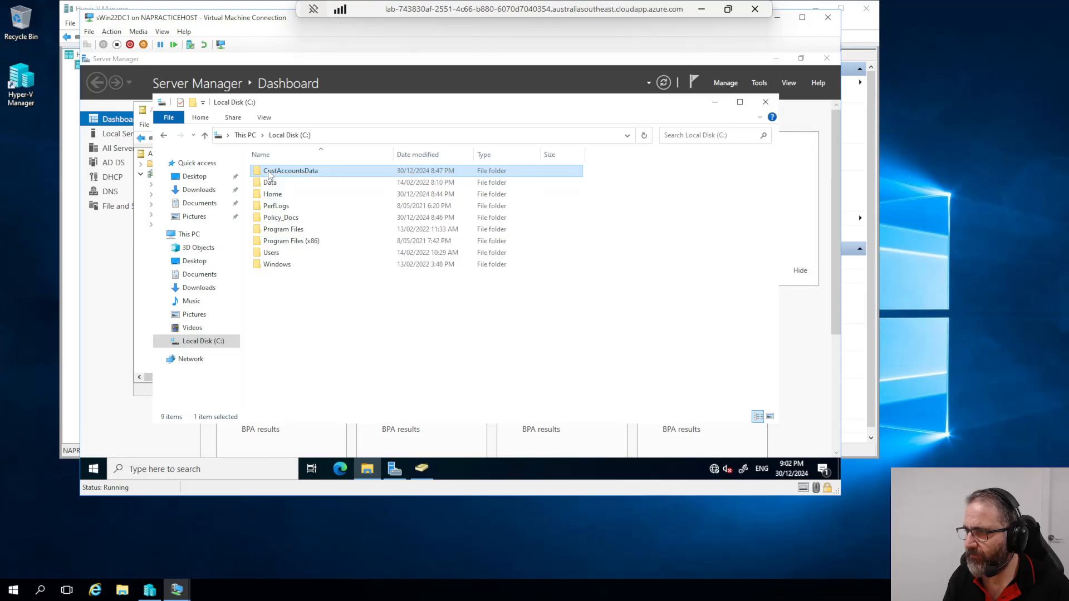
{"action": "left_click", "coordinate": [272, 194]}
{"action": "right_click", "coordinate": [272, 196]}
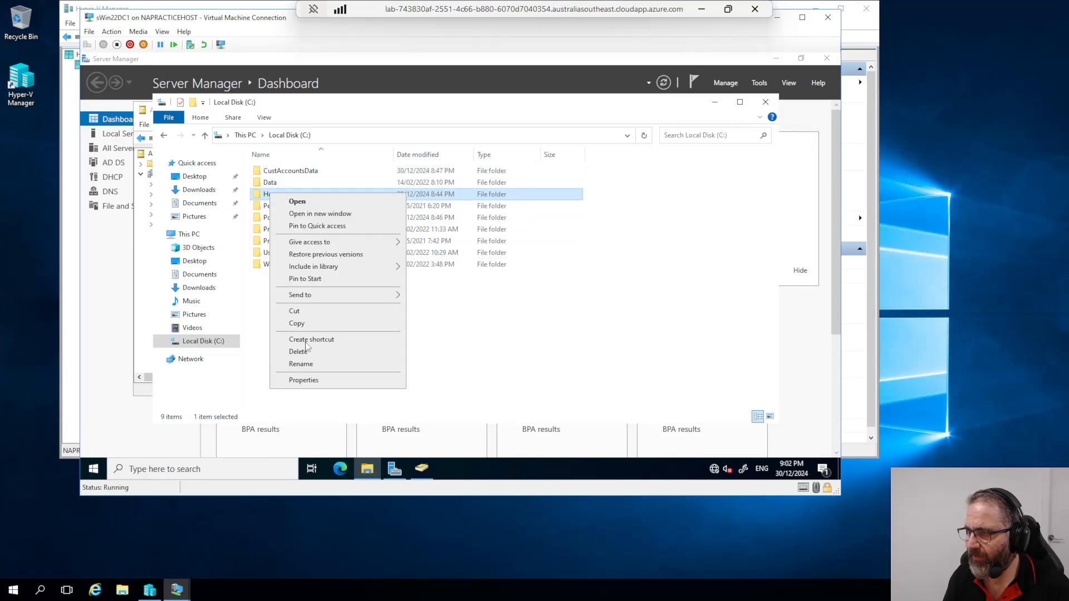
{"action": "left_click", "coordinate": [304, 381]}
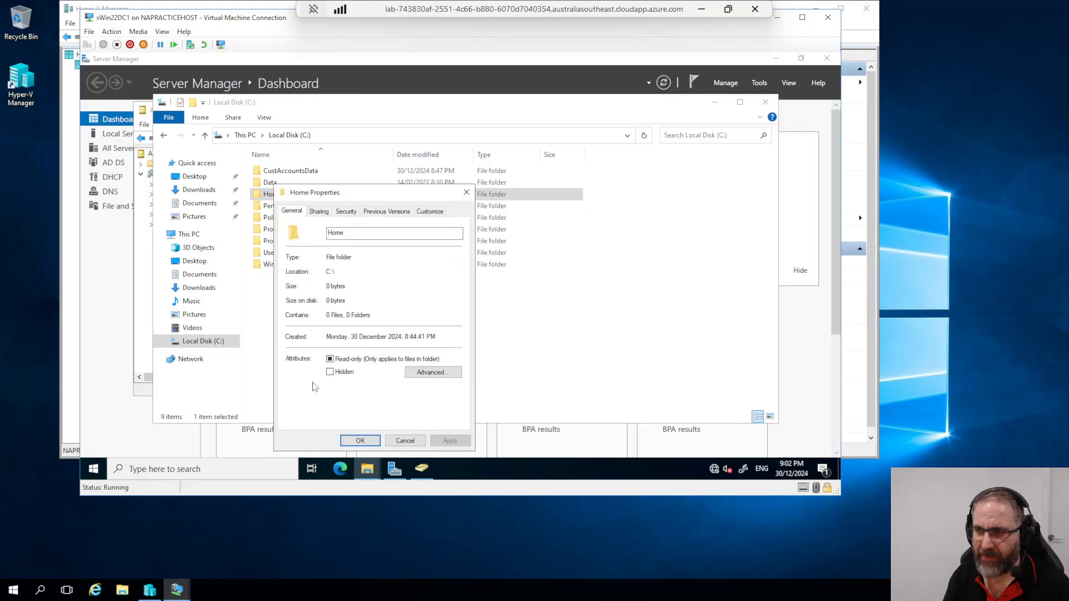
{"action": "left_click", "coordinate": [346, 215]}
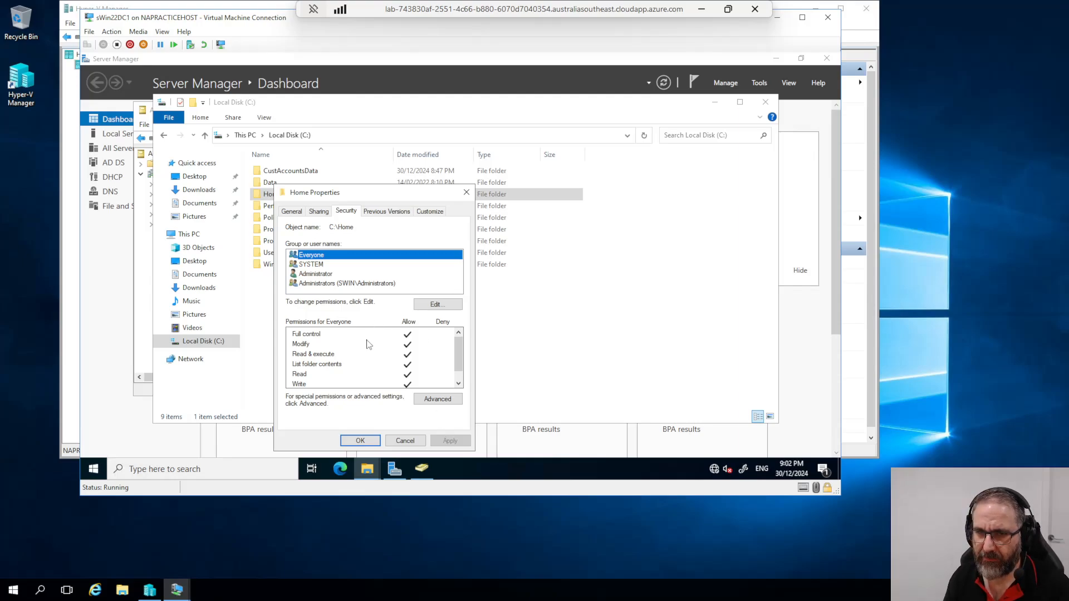
{"action": "left_click", "coordinate": [435, 305]}
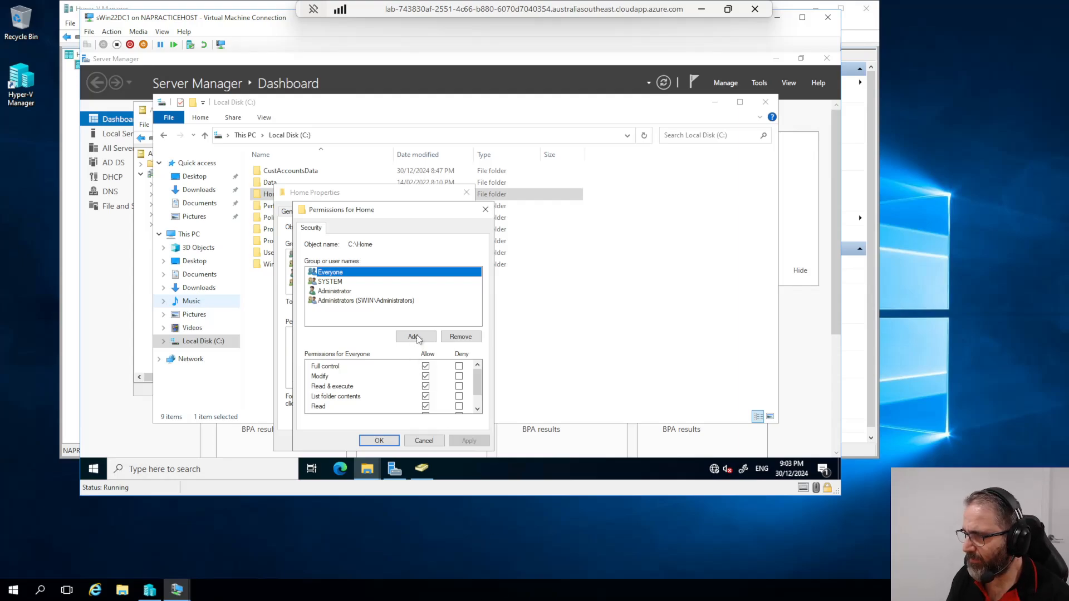
Step: Add the DL_PolicyDocsR and DL_CustAccData_R groups to the Home folder's permissions
{"action": "left_click", "coordinate": [433, 337]}
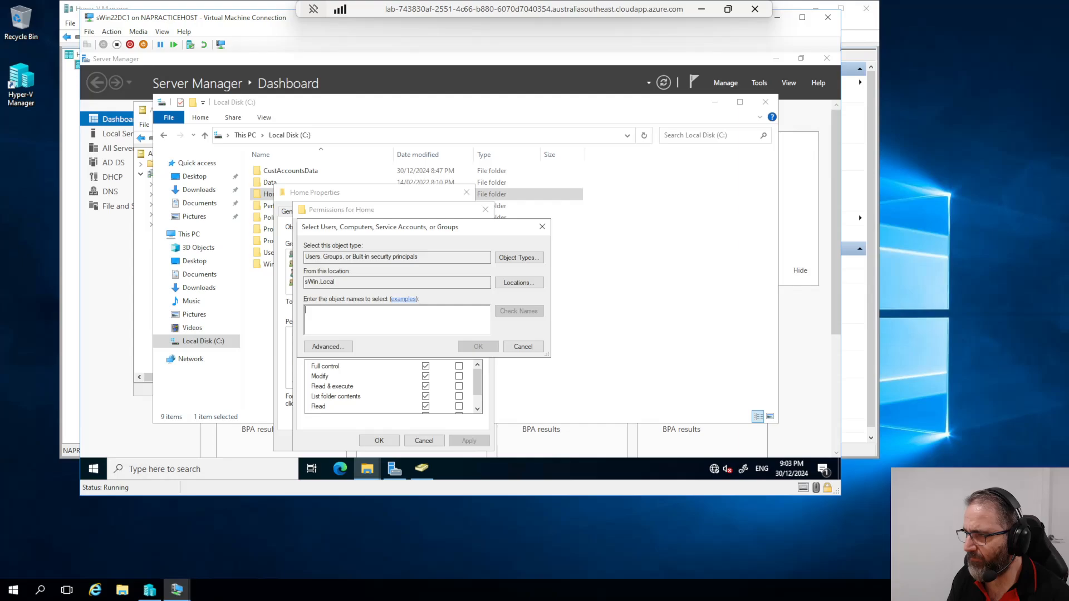
{"action": "type", "text": "DL"}
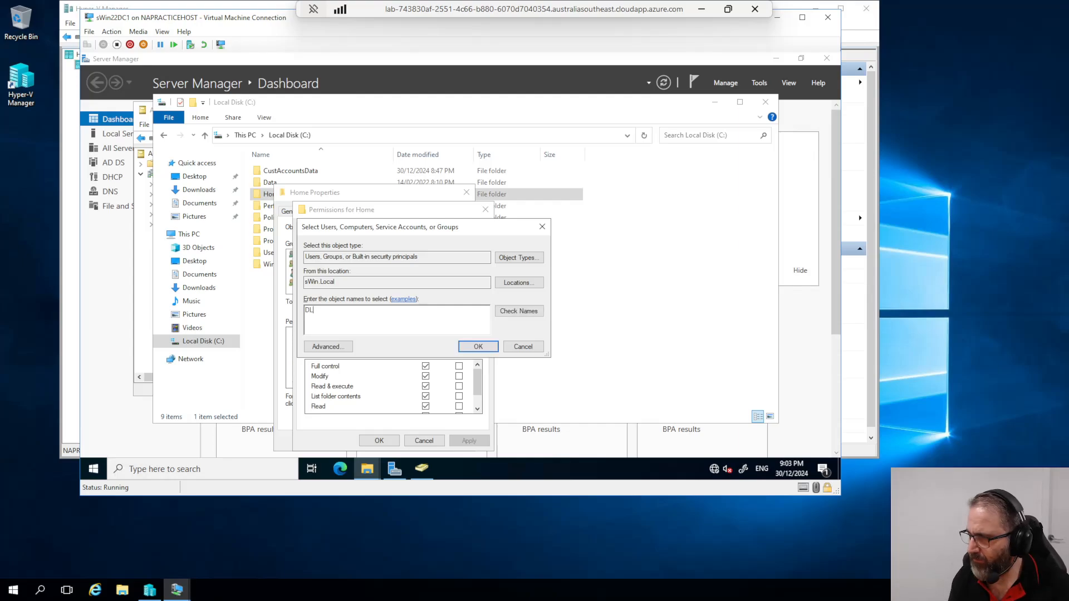
{"action": "left_click", "coordinate": [518, 311]}
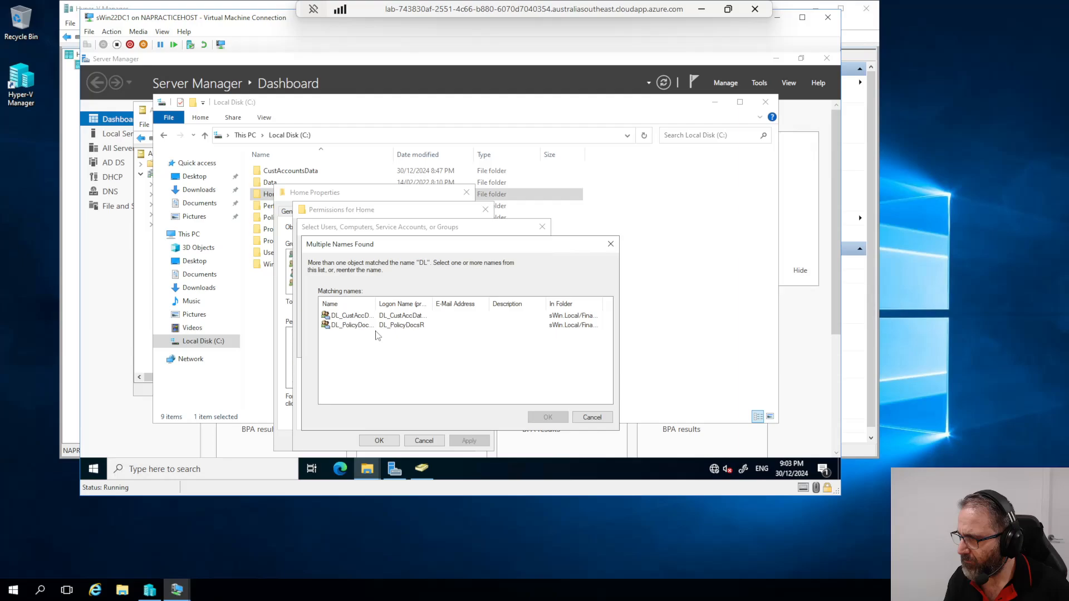
{"action": "left_click", "coordinate": [365, 327]}
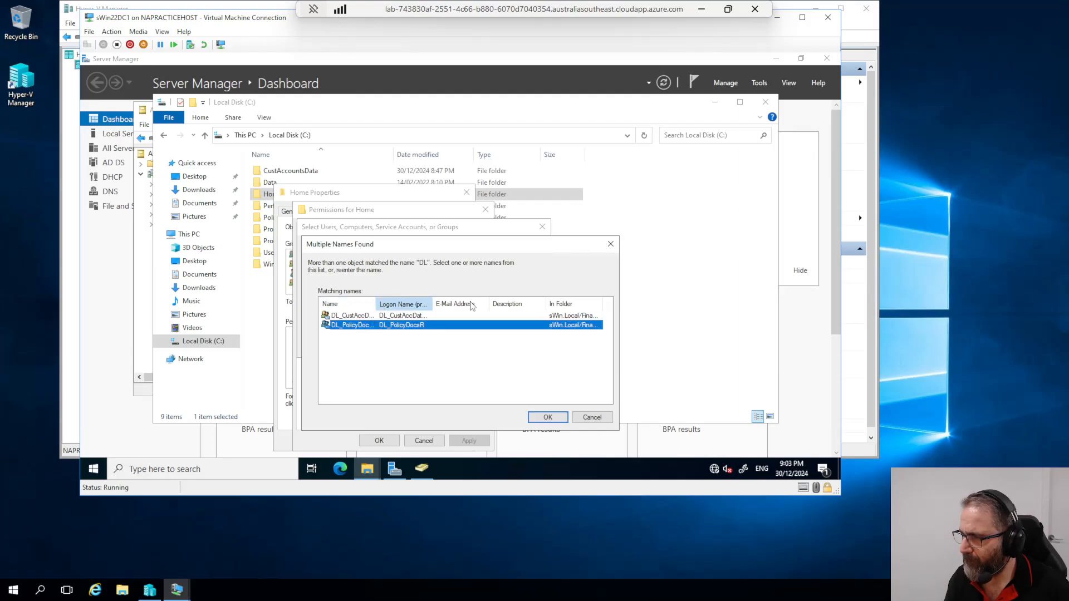
{"action": "left_click_drag", "start_coordinate": [376, 304], "coordinate": [472, 303]}
{"action": "left_click", "coordinate": [360, 316], "text": "ctrl"}
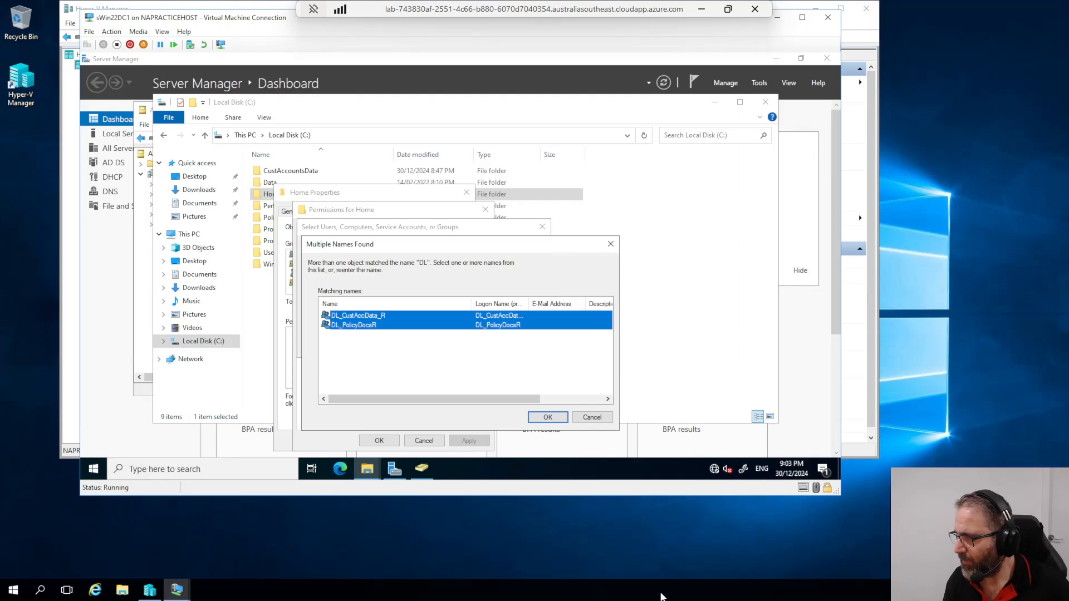
{"action": "left_click", "coordinate": [560, 418]}
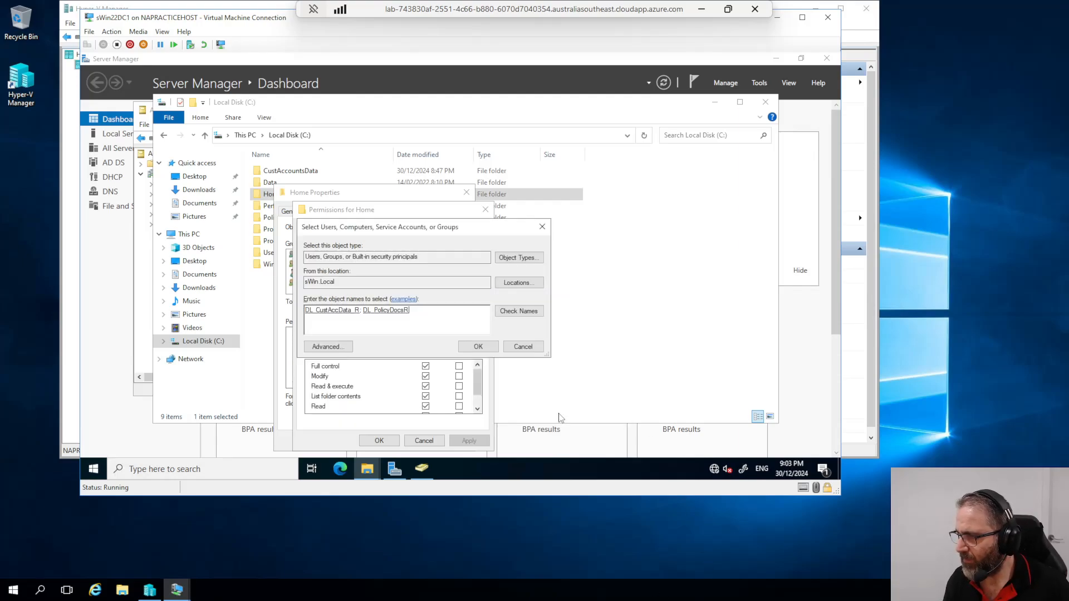
{"action": "left_click", "coordinate": [479, 345]}
Step: Check the default read permissions granted to DL_PolicyDocsR and DL_CustAccData_R
{"action": "left_click", "coordinate": [368, 320]}
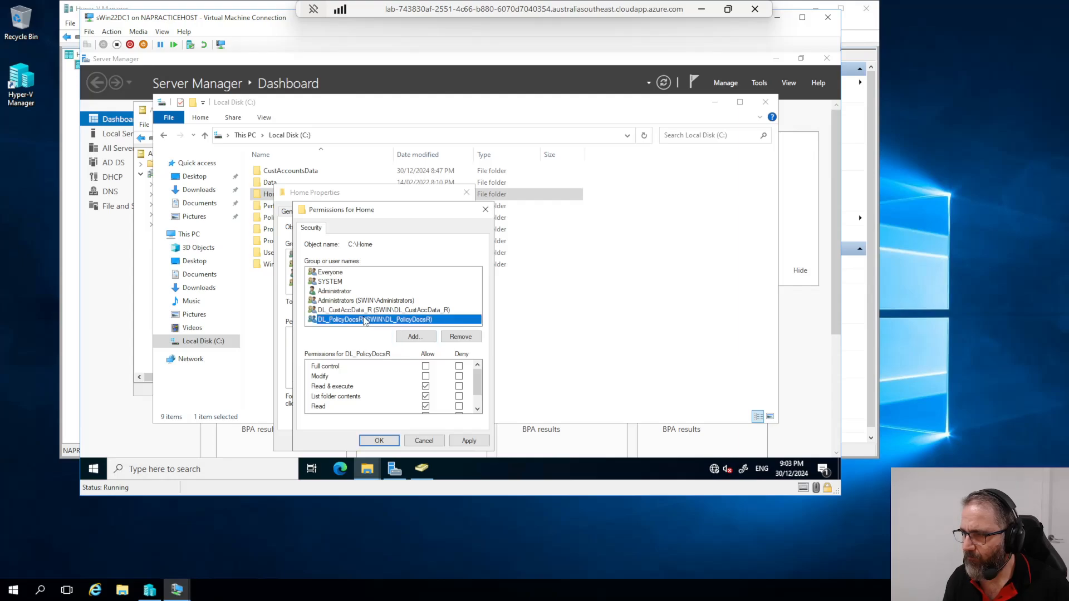
{"action": "left_click", "coordinate": [363, 312]}
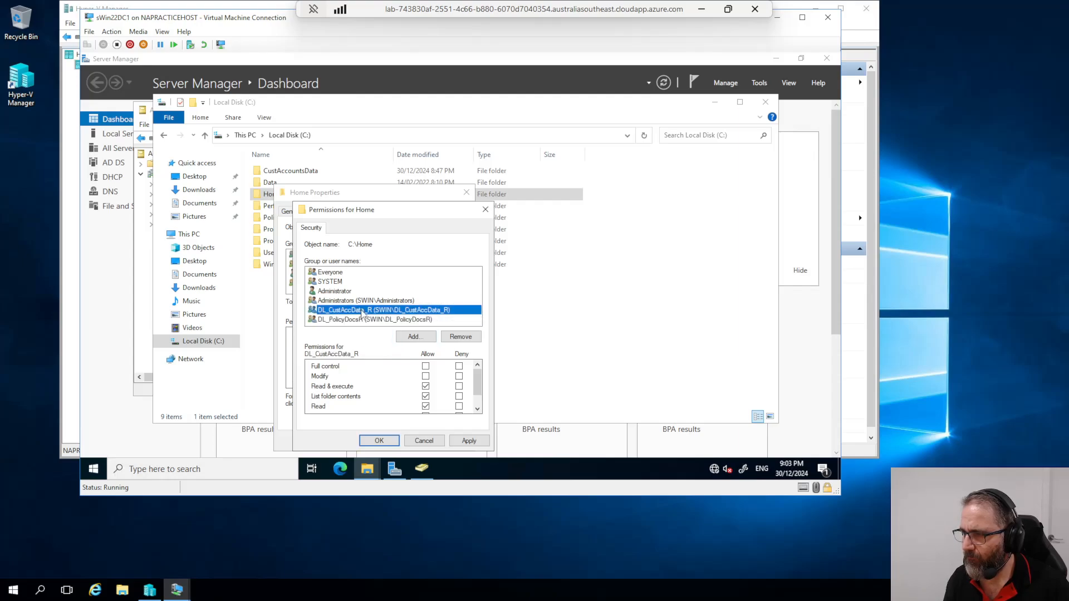
{"action": "left_click", "coordinate": [385, 321]}
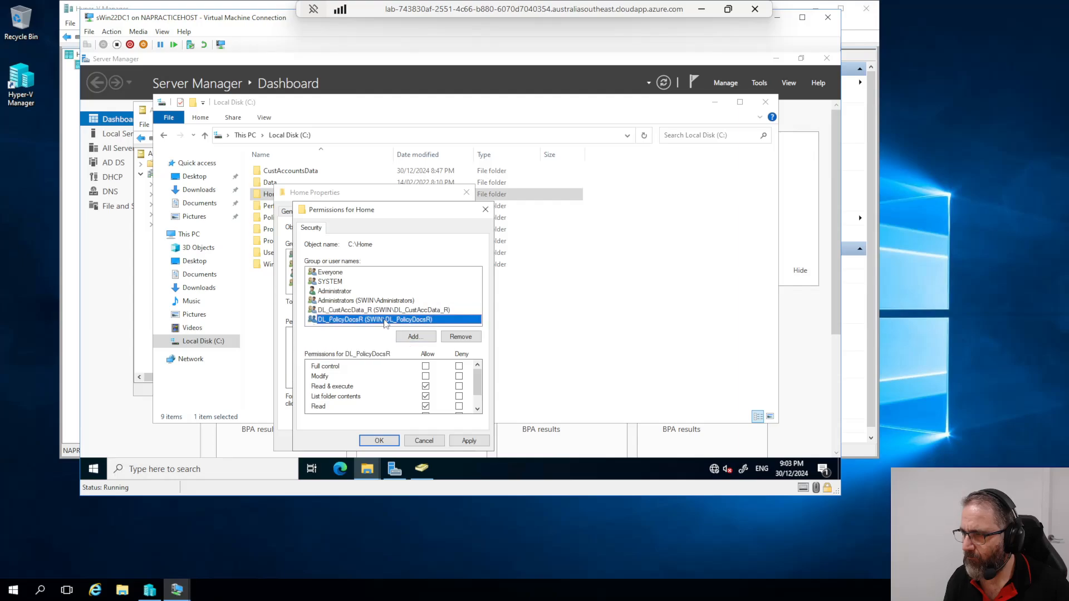
{"action": "left_click", "coordinate": [386, 312]}
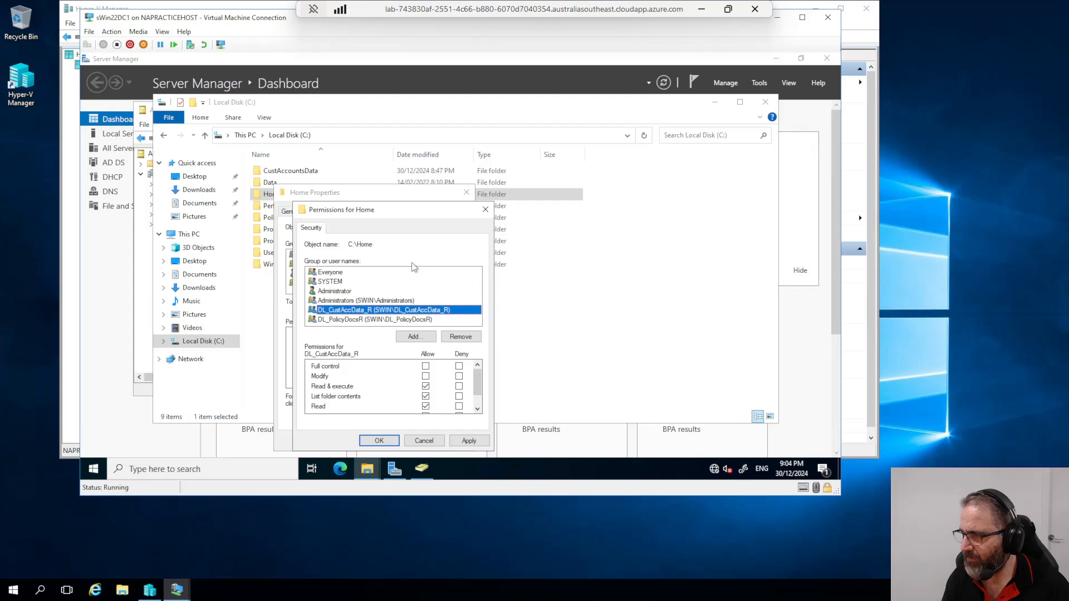
{"action": "left_click_drag", "start_coordinate": [388, 206], "coordinate": [387, 203]}
Step: Look up 'Policy' for Home's permissions, which finds nothing, then search DL_ instead
{"action": "left_click", "coordinate": [407, 333]}
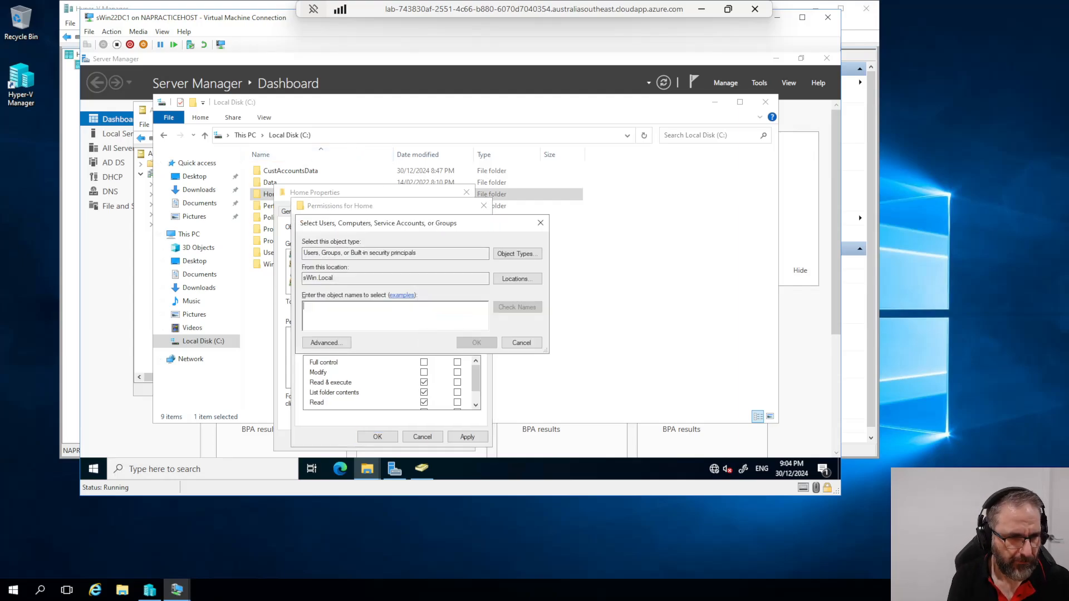
{"action": "type", "text": "Pol"}
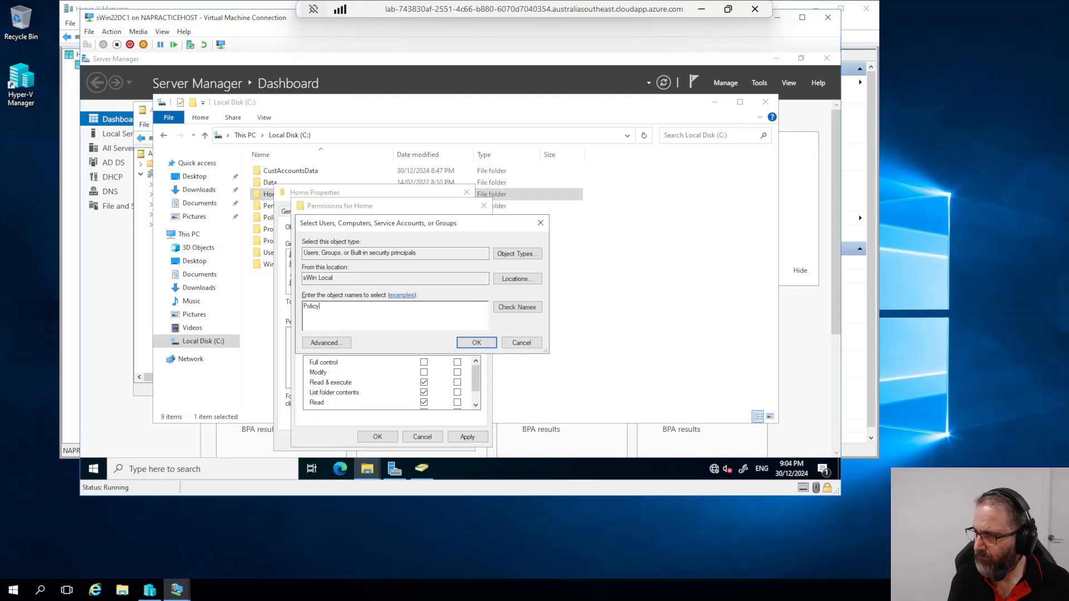
{"action": "type", "text": "icy"}
{"action": "left_click", "coordinate": [504, 302]}
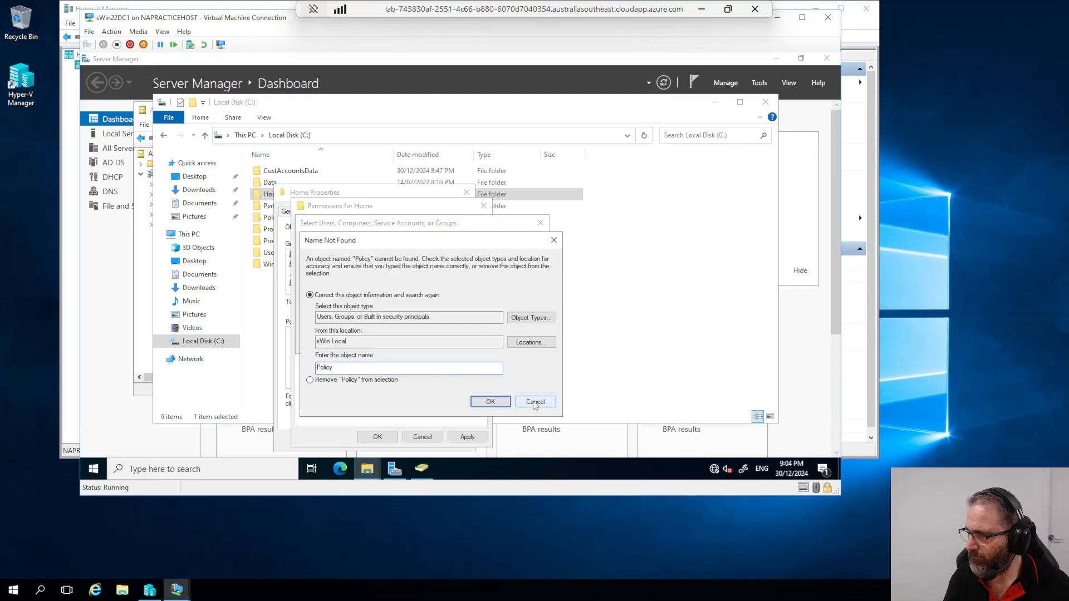
{"action": "left_click", "coordinate": [536, 404]}
{"action": "double_click", "coordinate": [311, 307]}
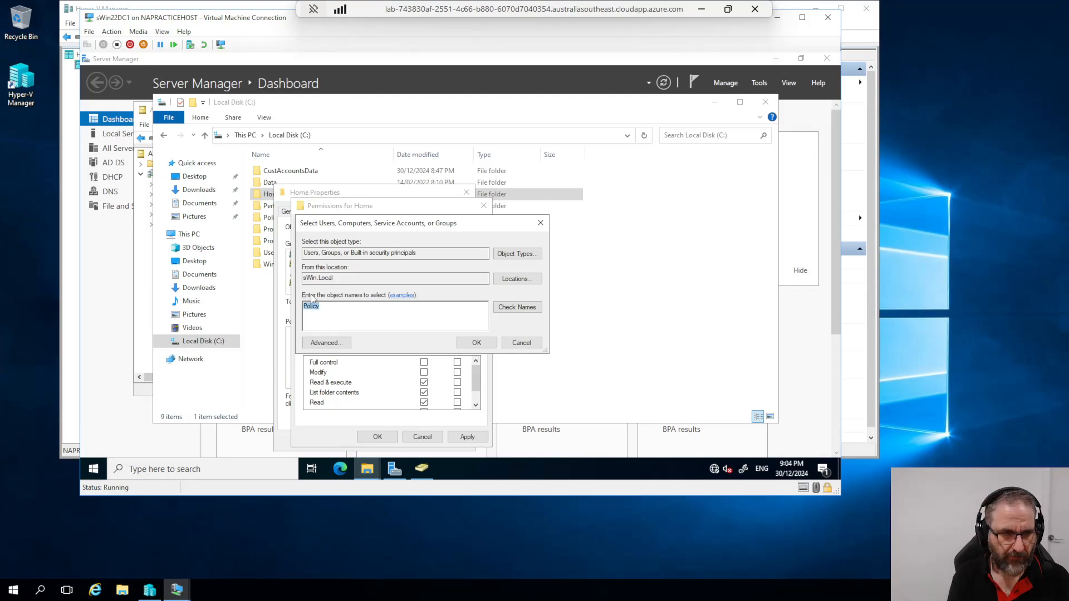
{"action": "type", "text": "DL_"}
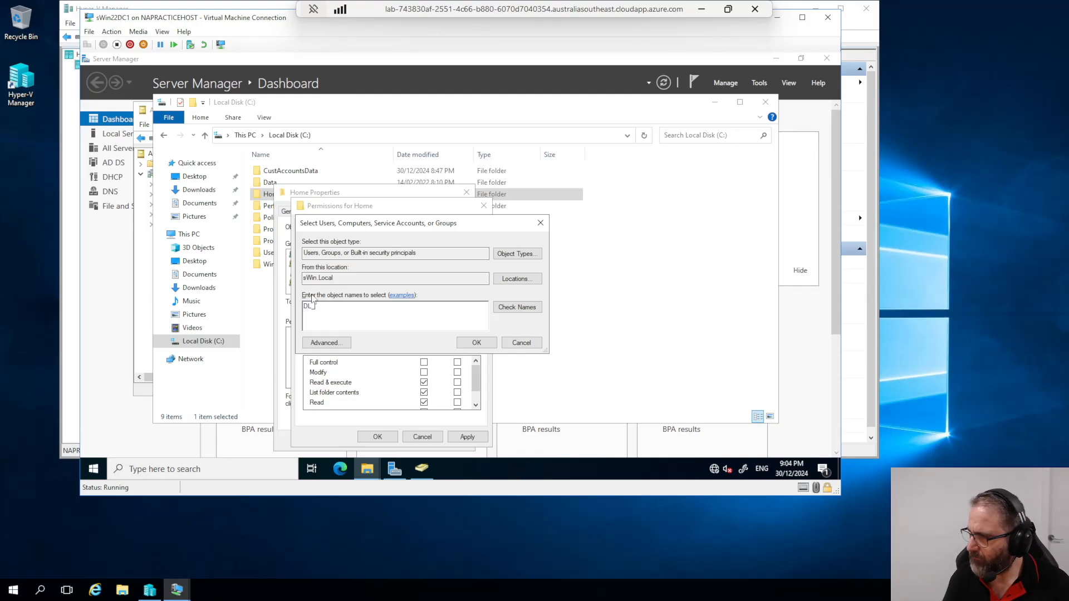
{"action": "left_click", "coordinate": [517, 307]}
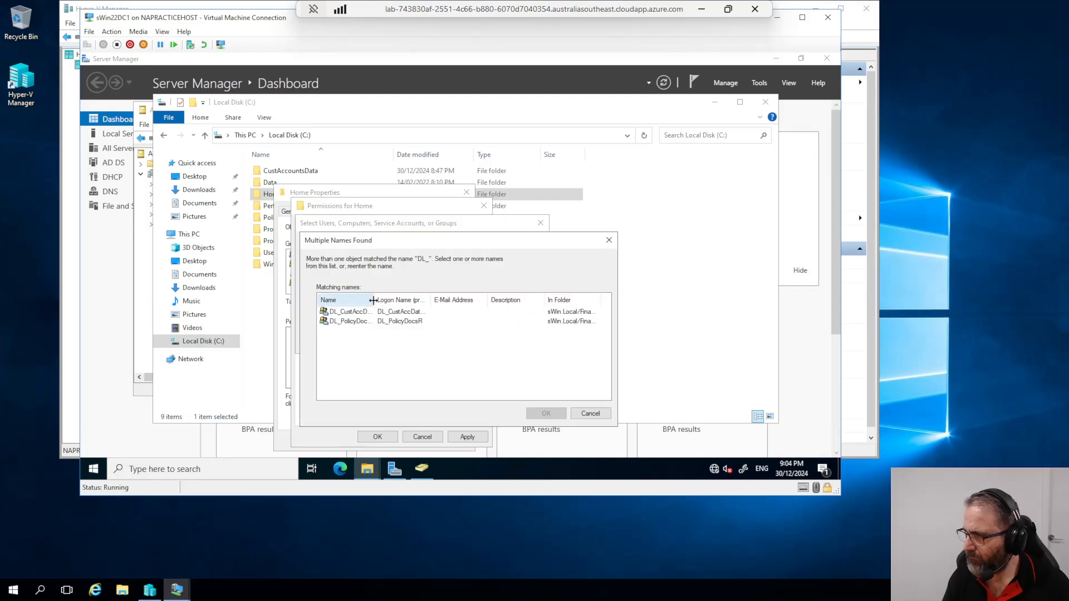
Step: Switch to Active Directory Users and Computers, review the Finance DL groups, and open the Finance OU context menu
{"action": "left_click_drag", "start_coordinate": [374, 301], "coordinate": [453, 300]}
{"action": "left_click", "coordinate": [428, 472]}
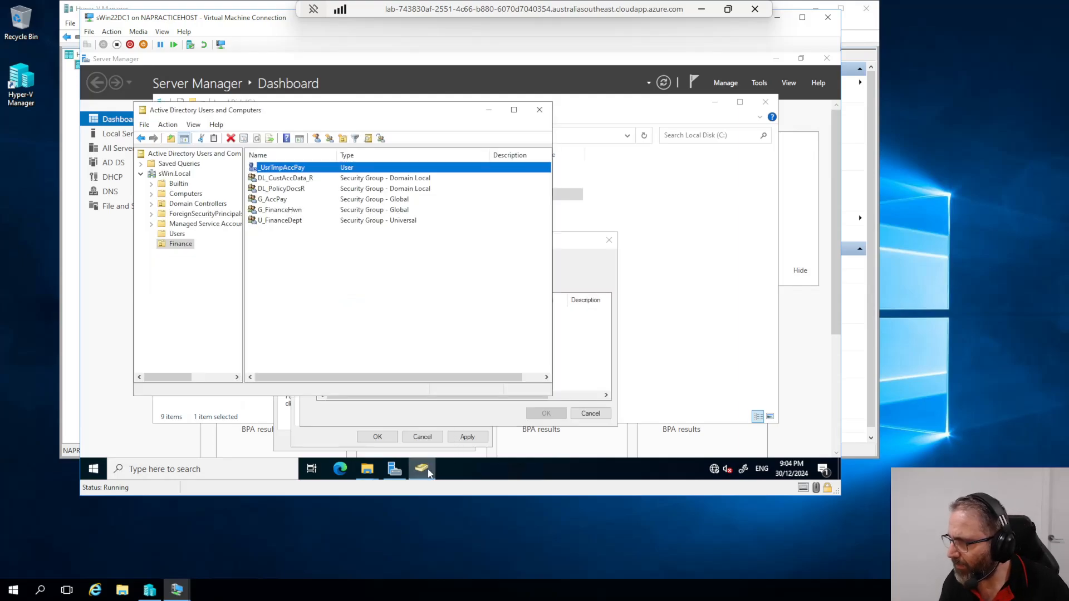
{"action": "left_click", "coordinate": [280, 192]}
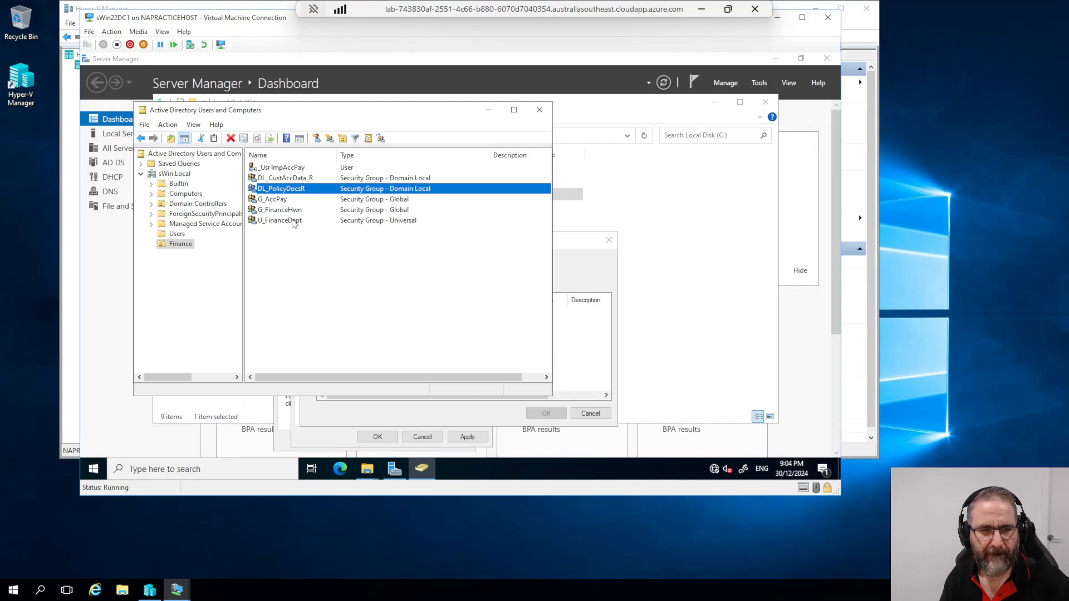
{"action": "left_click", "coordinate": [293, 180]}
{"action": "right_click", "coordinate": [294, 182]}
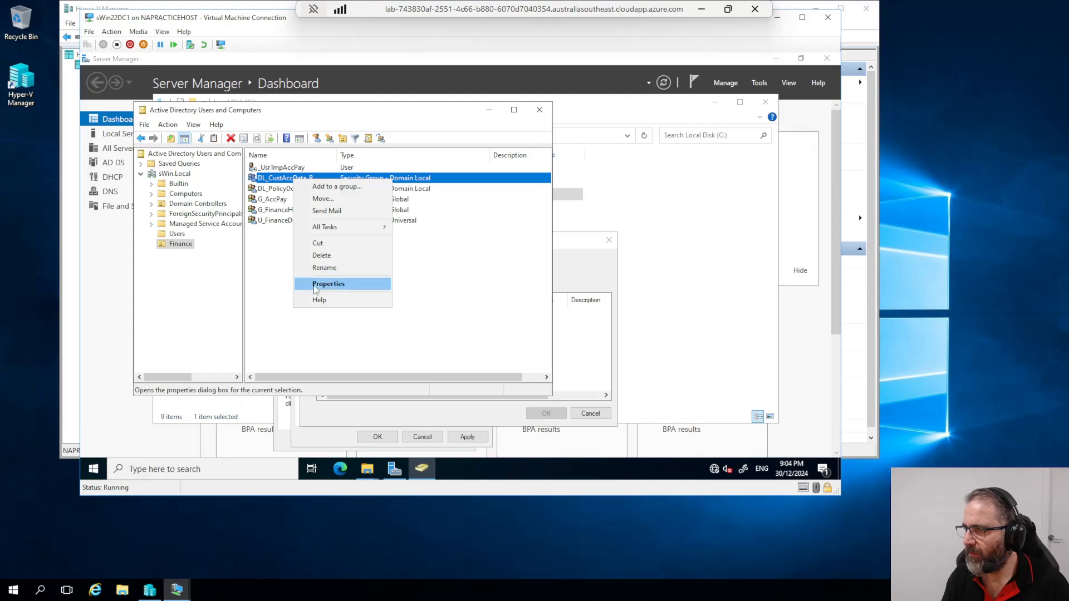
{"action": "right_click", "coordinate": [181, 244]}
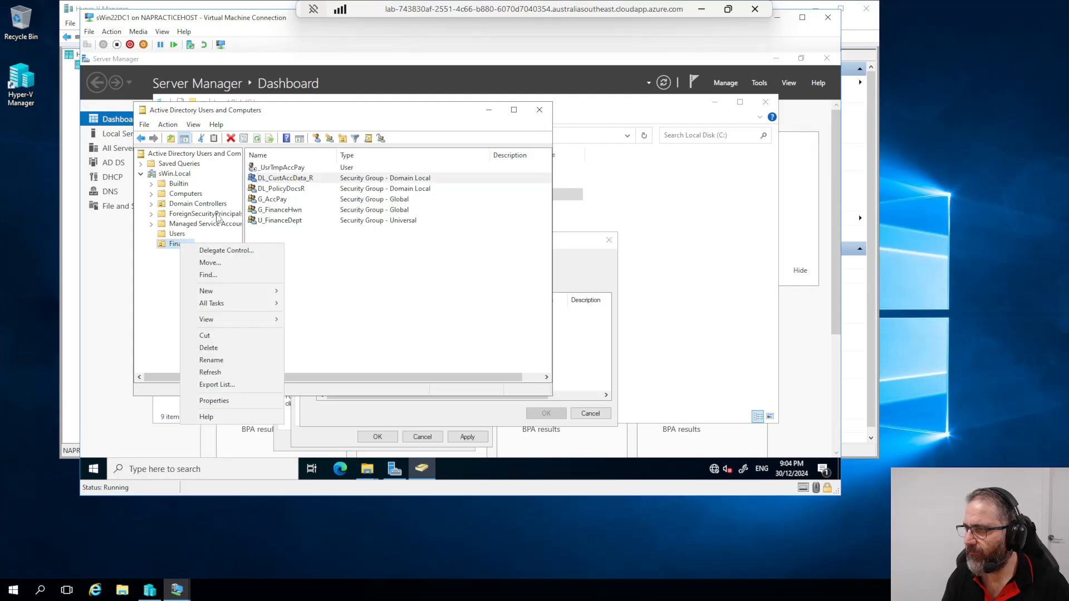
{"action": "right_click", "coordinate": [291, 180]}
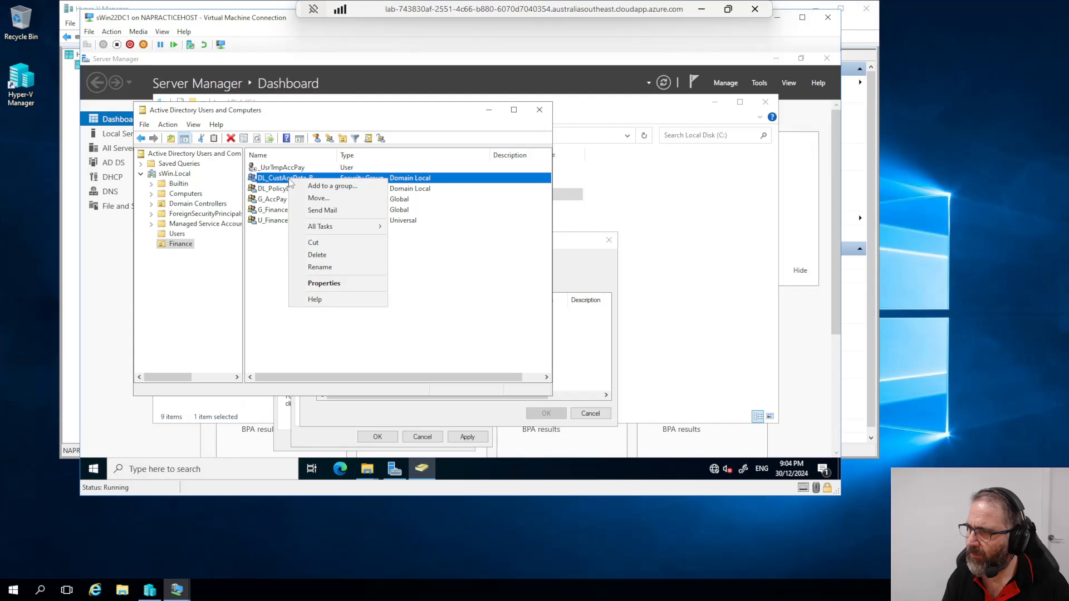
{"action": "right_click", "coordinate": [172, 244]}
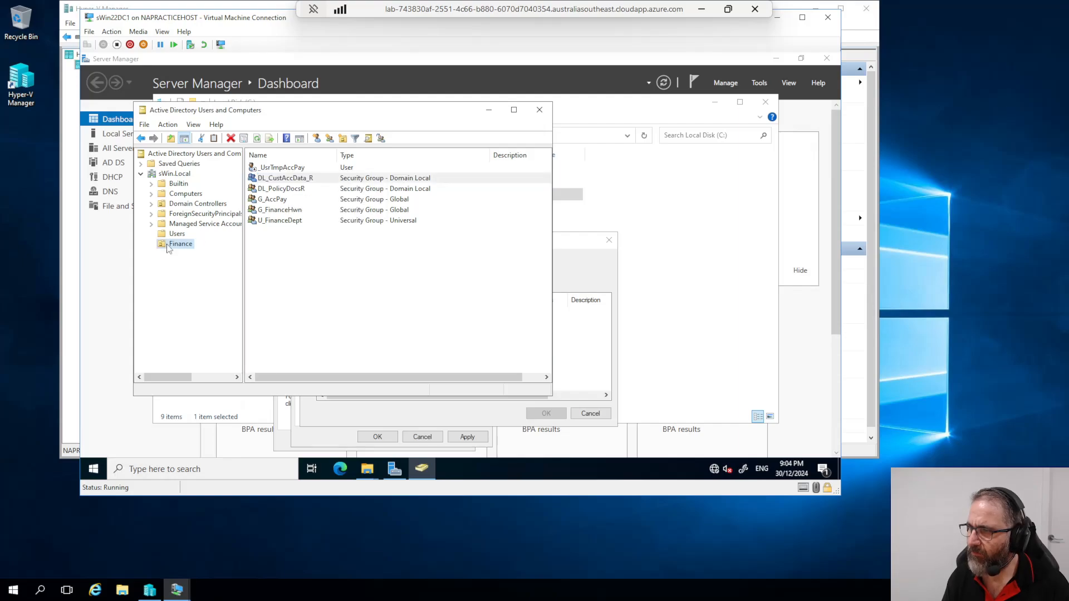
Step: Create the domain local security group DL_CustData_M in the Finance OU
{"action": "mouse_move", "coordinate": [212, 293]}
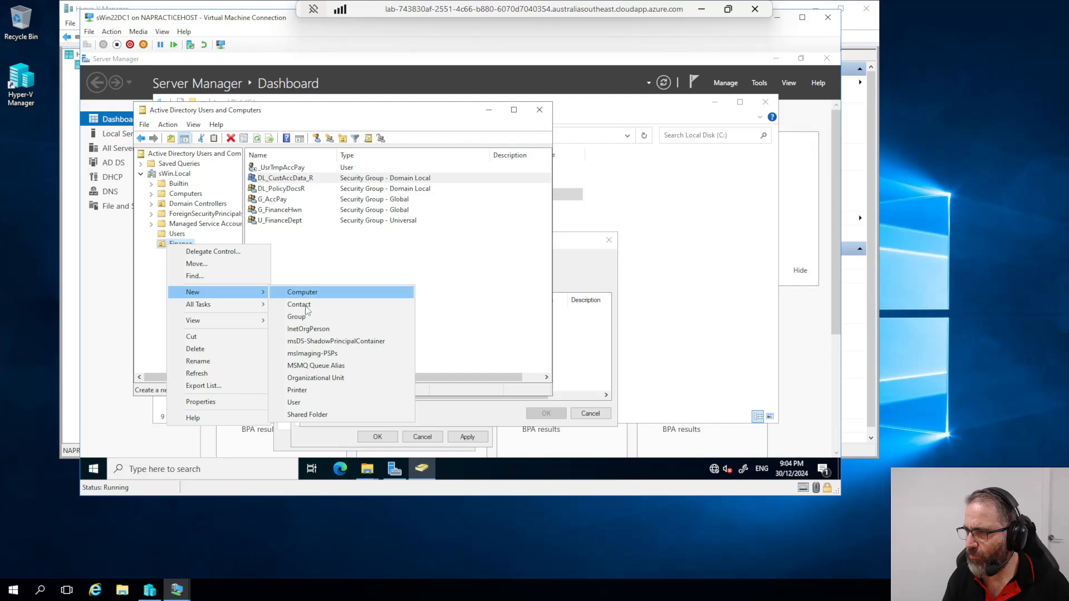
{"action": "left_click", "coordinate": [295, 315]}
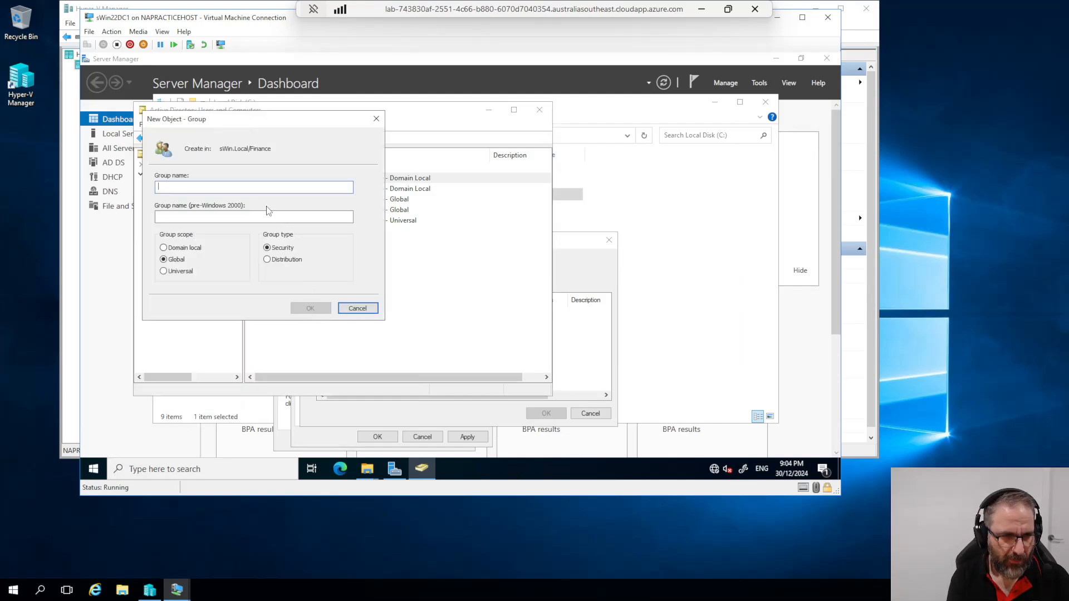
{"action": "type", "text": "DL"}
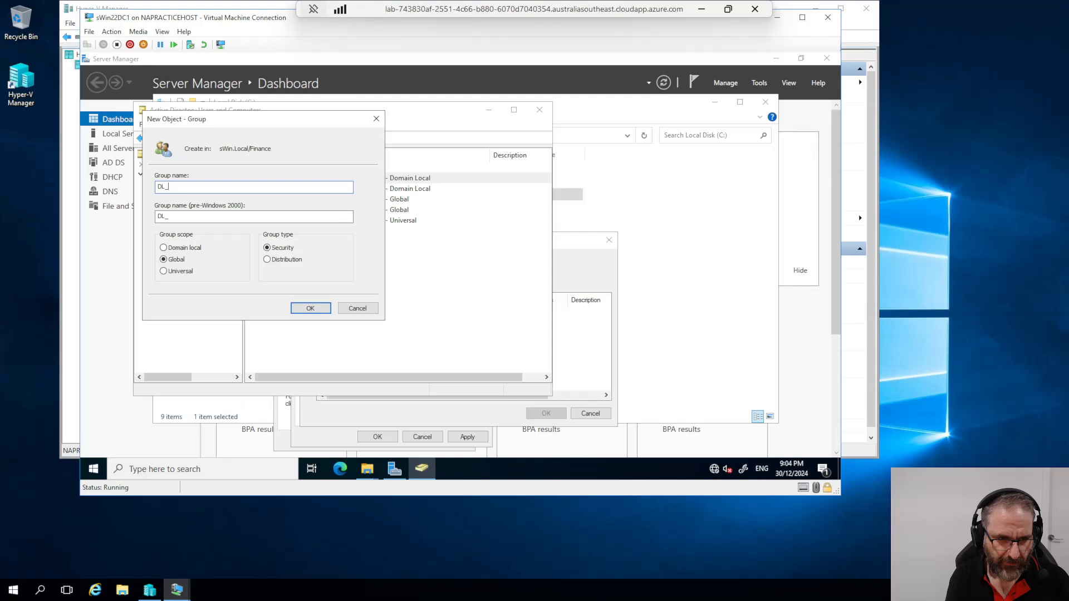
{"action": "type", "text": "_CustData_M"}
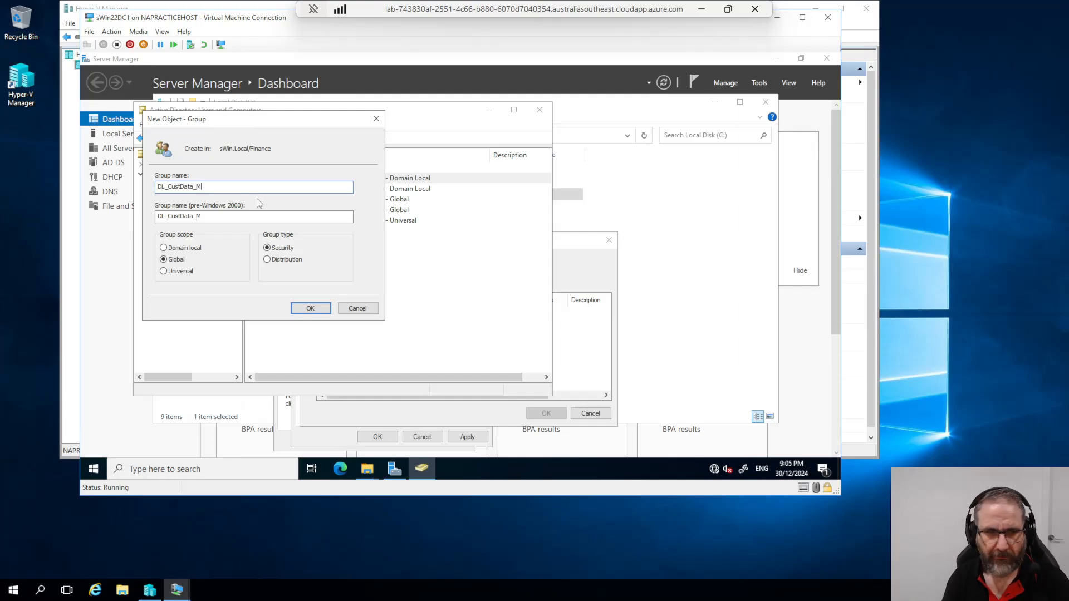
{"action": "left_click", "coordinate": [163, 248]}
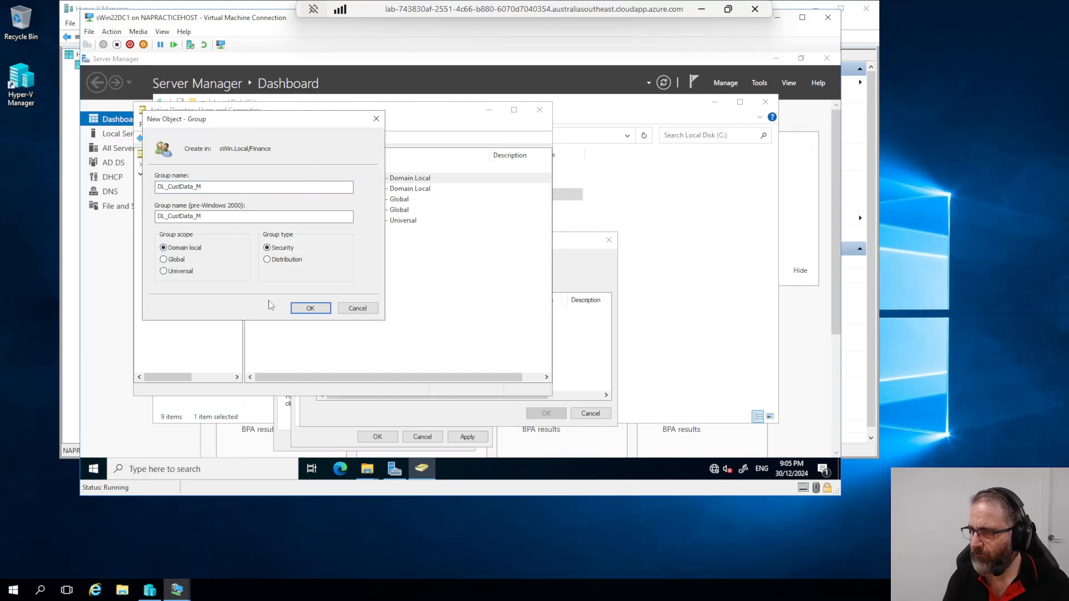
{"action": "left_click", "coordinate": [311, 308]}
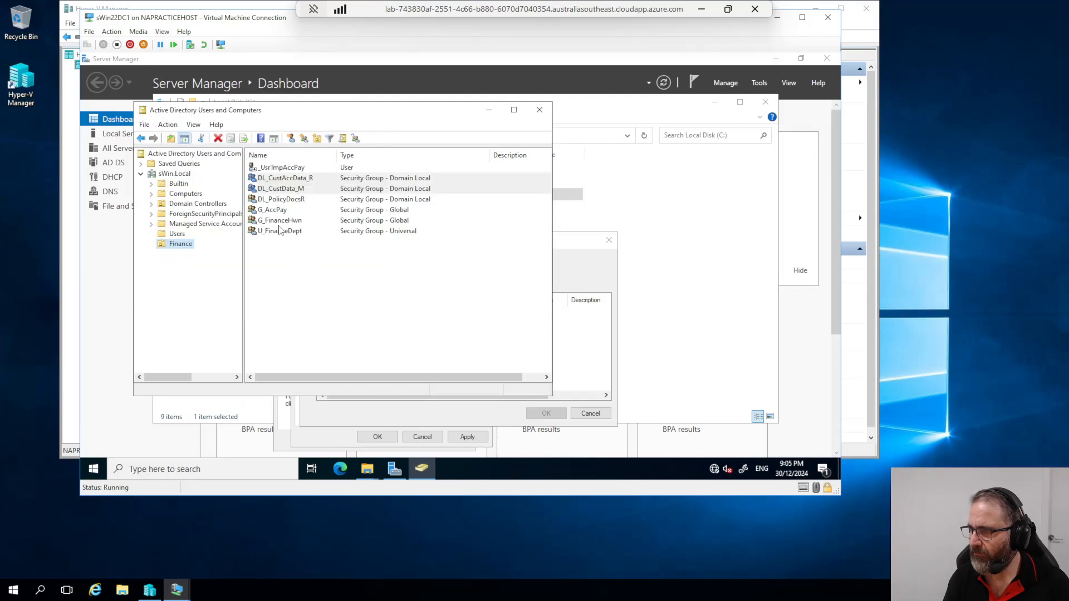
Step: Rerun the DL_ lookup and add DL_CustData_M to Home's permissions
{"action": "left_click", "coordinate": [606, 370]}
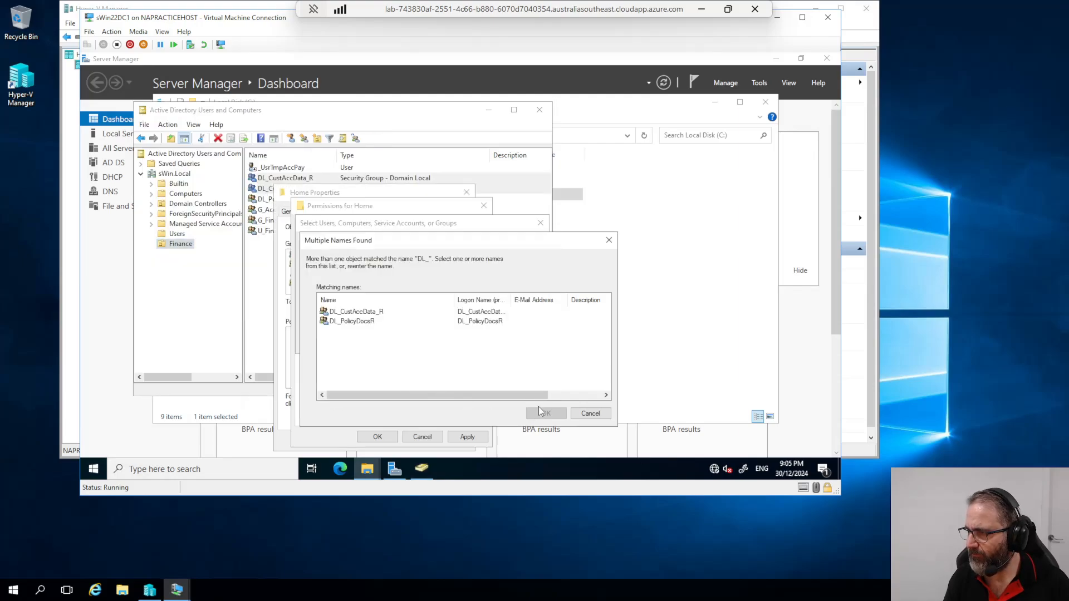
{"action": "left_click", "coordinate": [590, 414]}
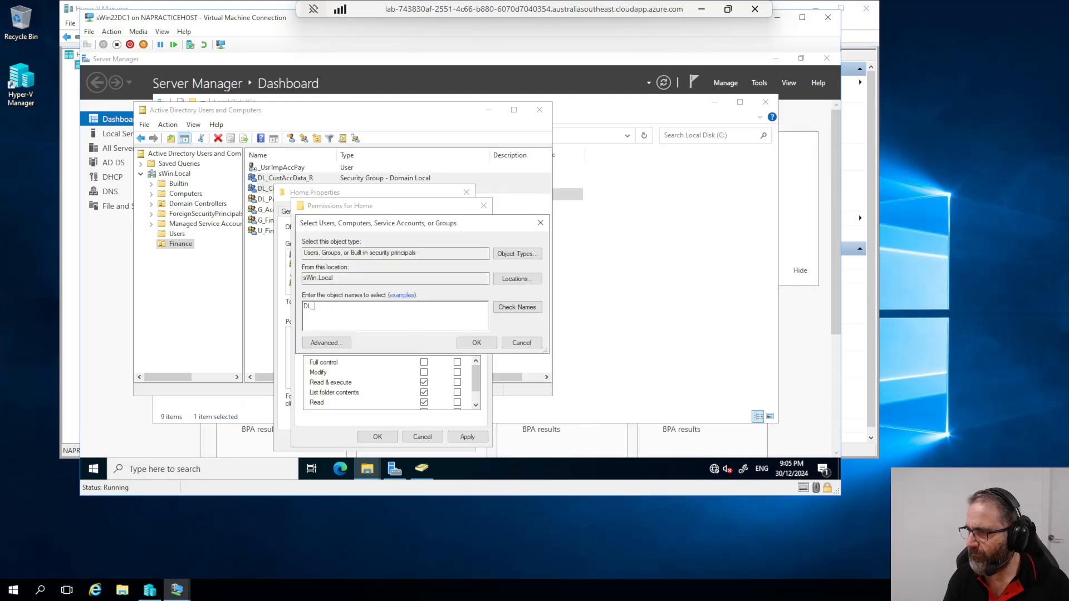
{"action": "left_click", "coordinate": [501, 315]}
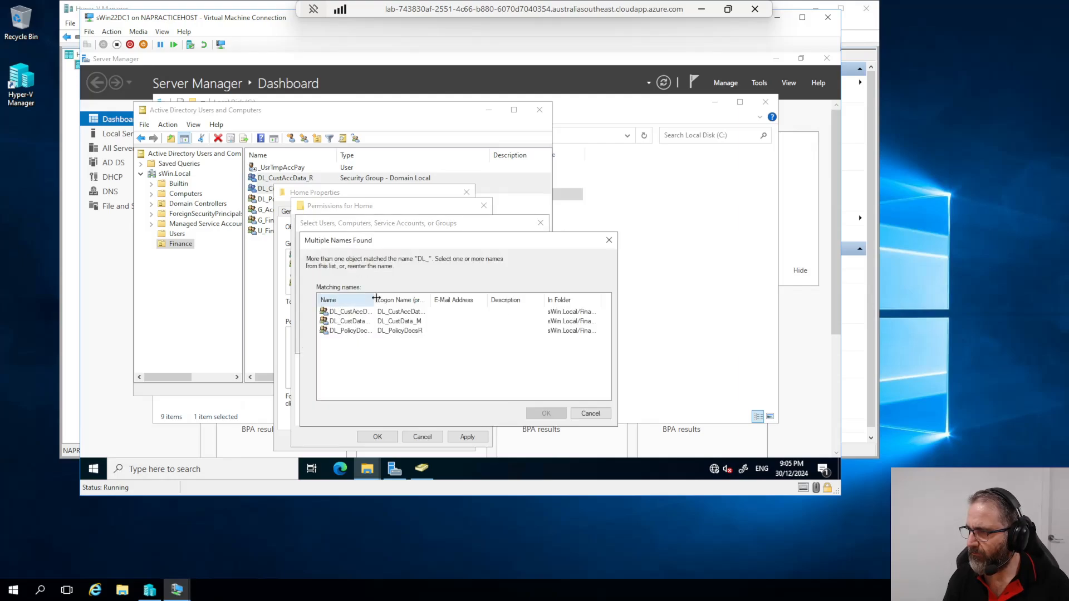
{"action": "left_click_drag", "start_coordinate": [379, 300], "coordinate": [440, 301]}
{"action": "left_click", "coordinate": [365, 322]}
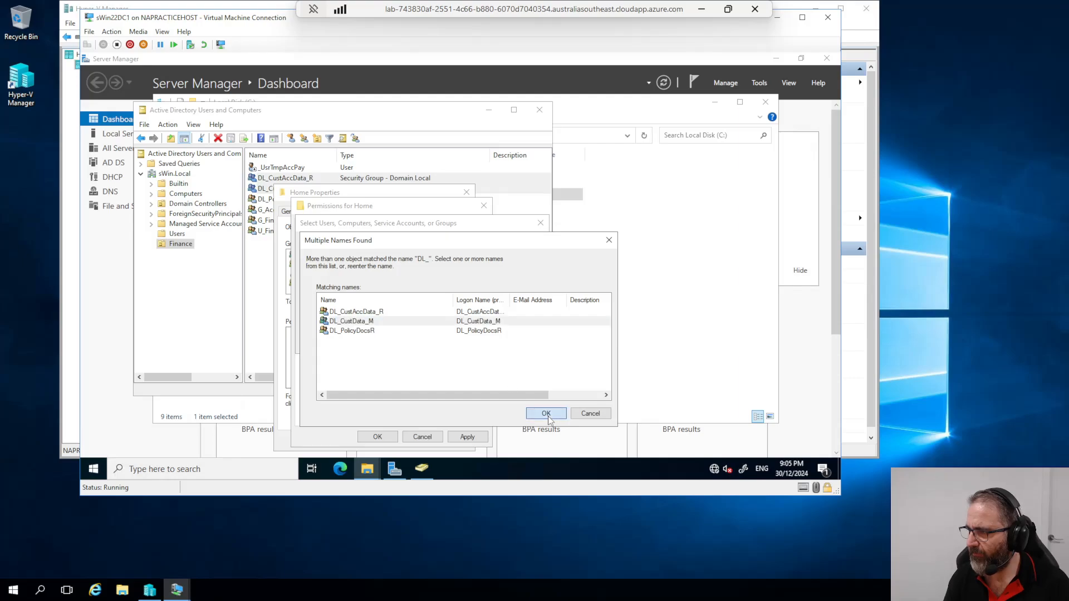
{"action": "left_click", "coordinate": [546, 414]}
{"action": "left_click", "coordinate": [474, 342]}
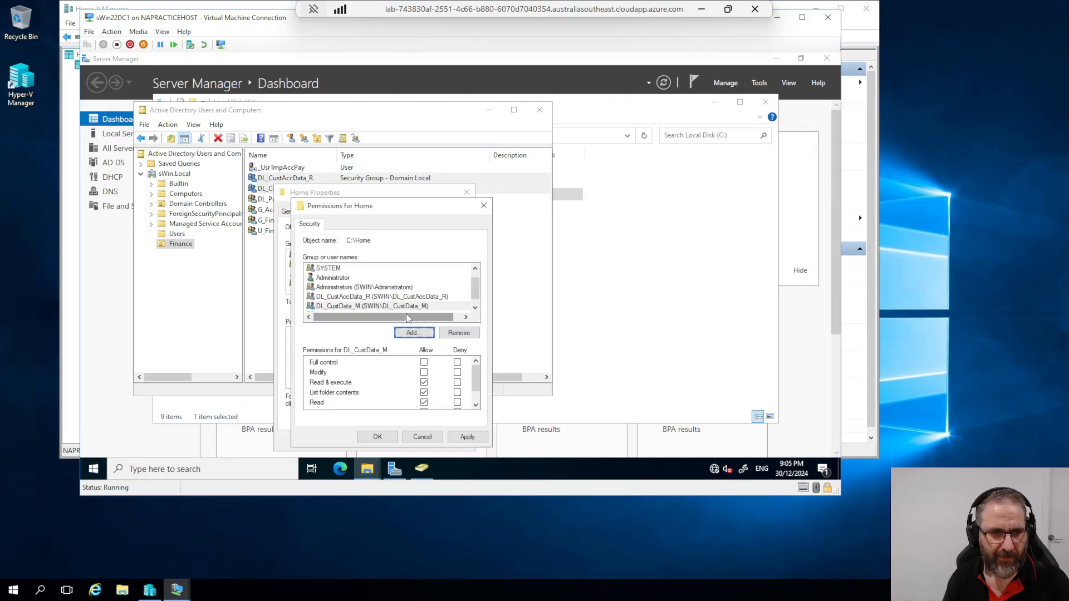
Step: Add G_AccPay and G_FinanceHwn to Home's permissions and apply
{"action": "left_click", "coordinate": [413, 333]}
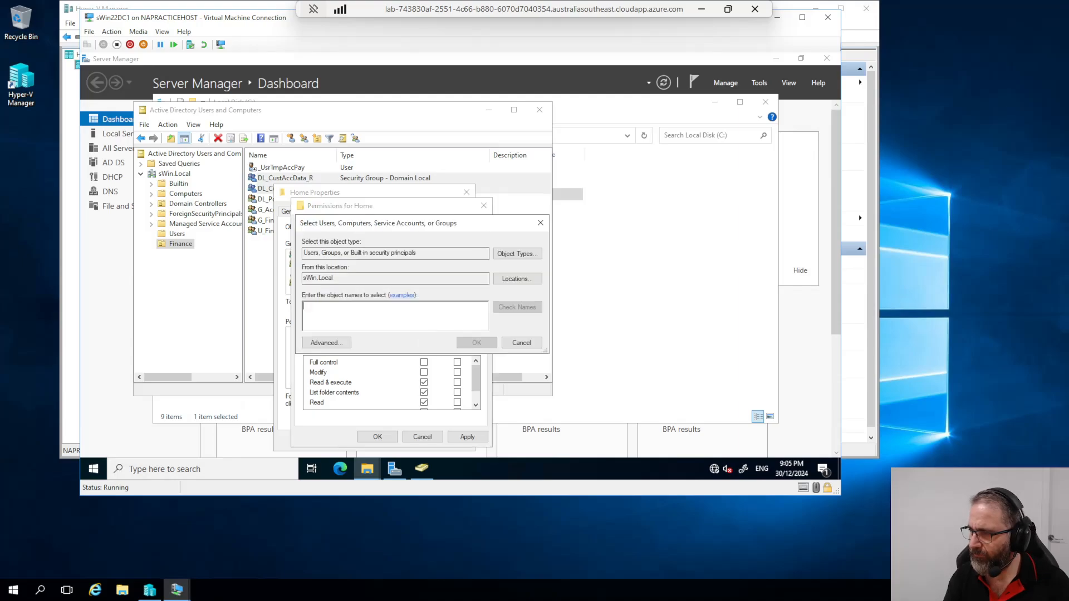
{"action": "type", "text": "G_"}
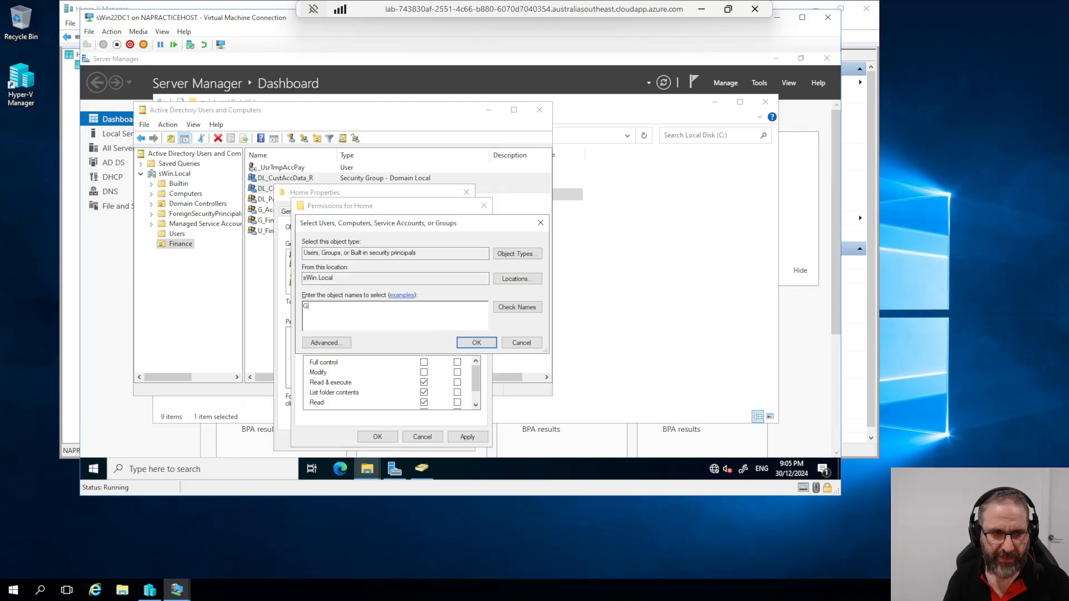
{"action": "left_click", "coordinate": [511, 307]}
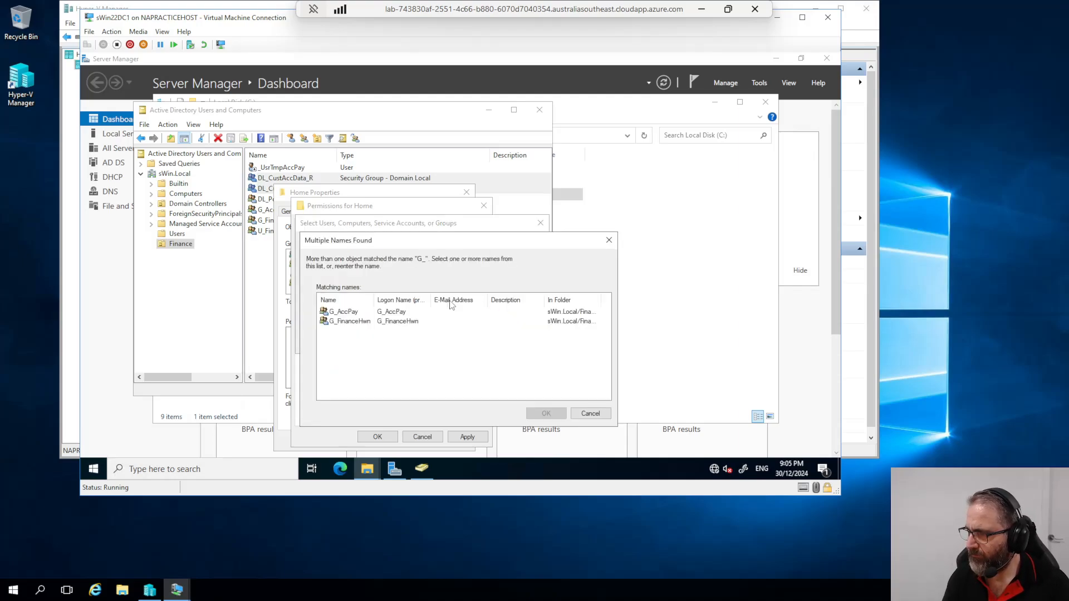
{"action": "left_click", "coordinate": [353, 322], "text": "ctrl"}
{"action": "left_click", "coordinate": [544, 413]}
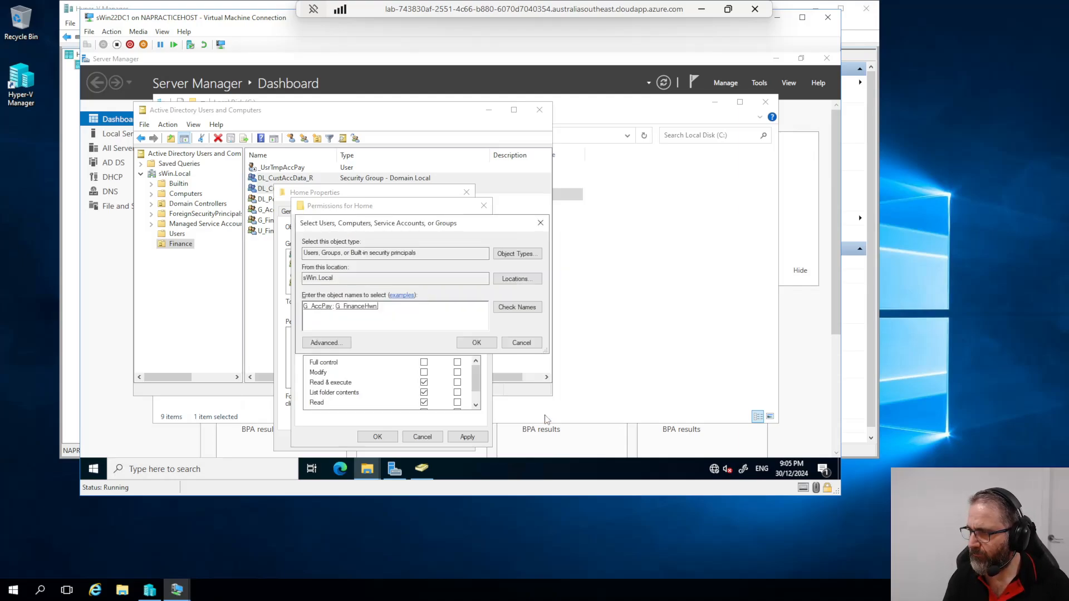
{"action": "left_click", "coordinate": [477, 343]}
{"action": "left_click", "coordinate": [468, 437]}
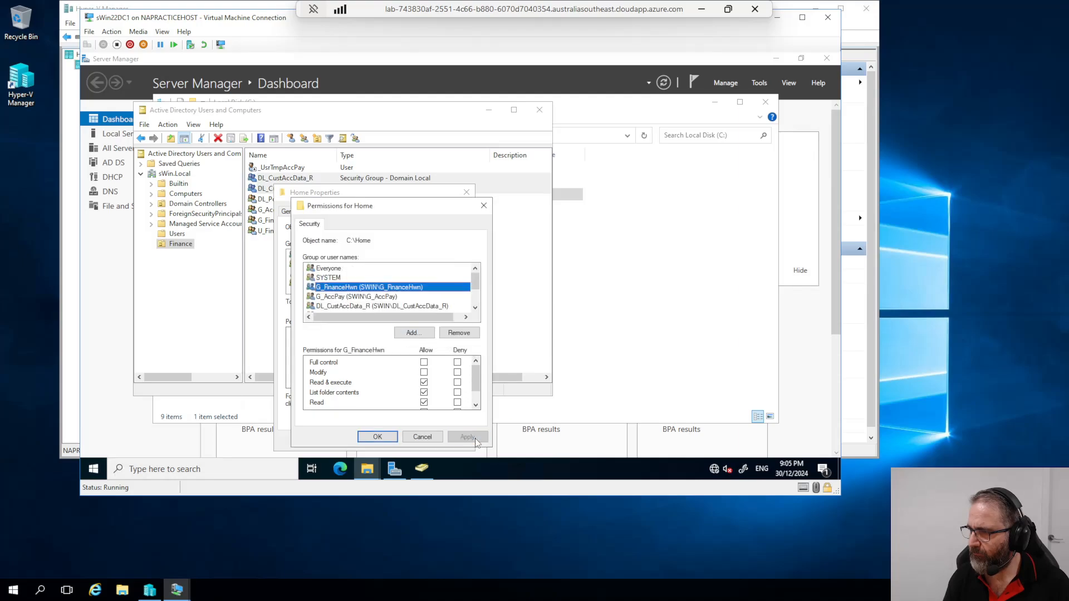
Step: Add U_FinanceDept to Home's permissions, apply, and close the Home properties
{"action": "left_click", "coordinate": [413, 333]}
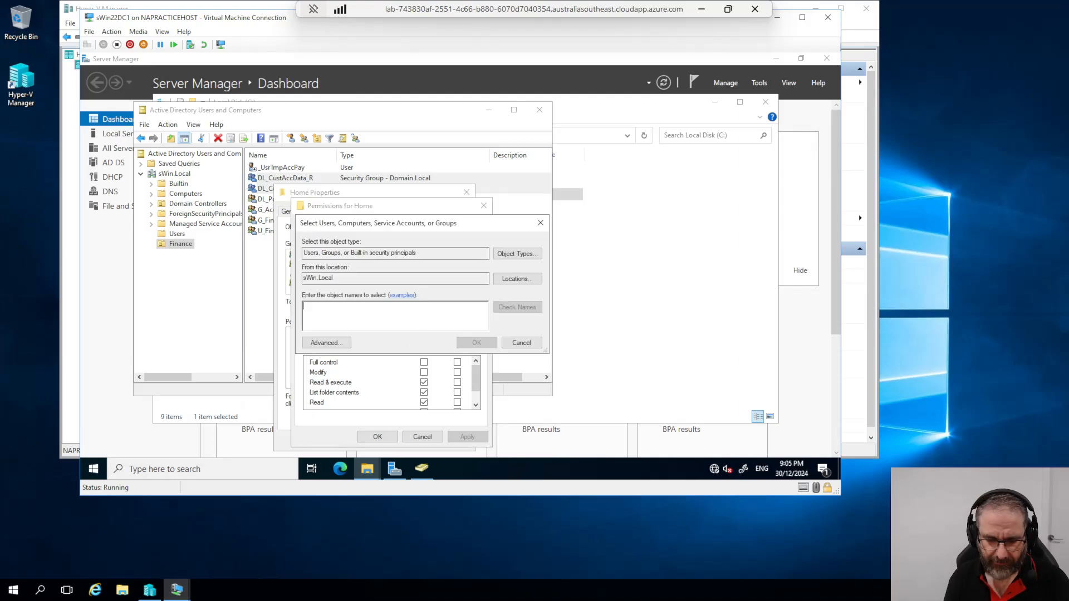
{"action": "type", "text": "U_"}
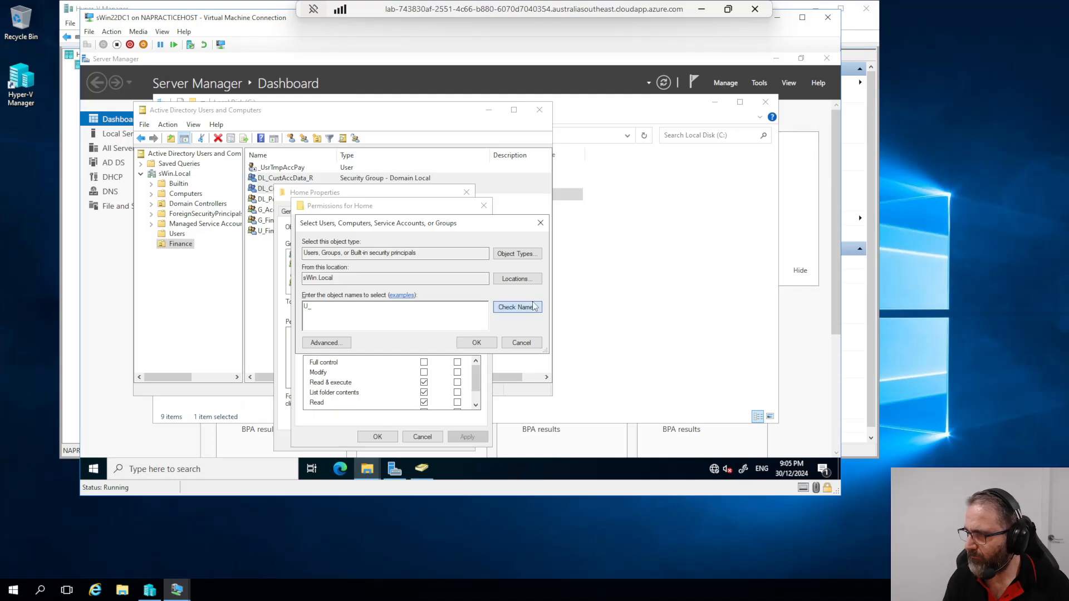
{"action": "type", "text": "FinanceDept"}
{"action": "left_click", "coordinate": [472, 343]}
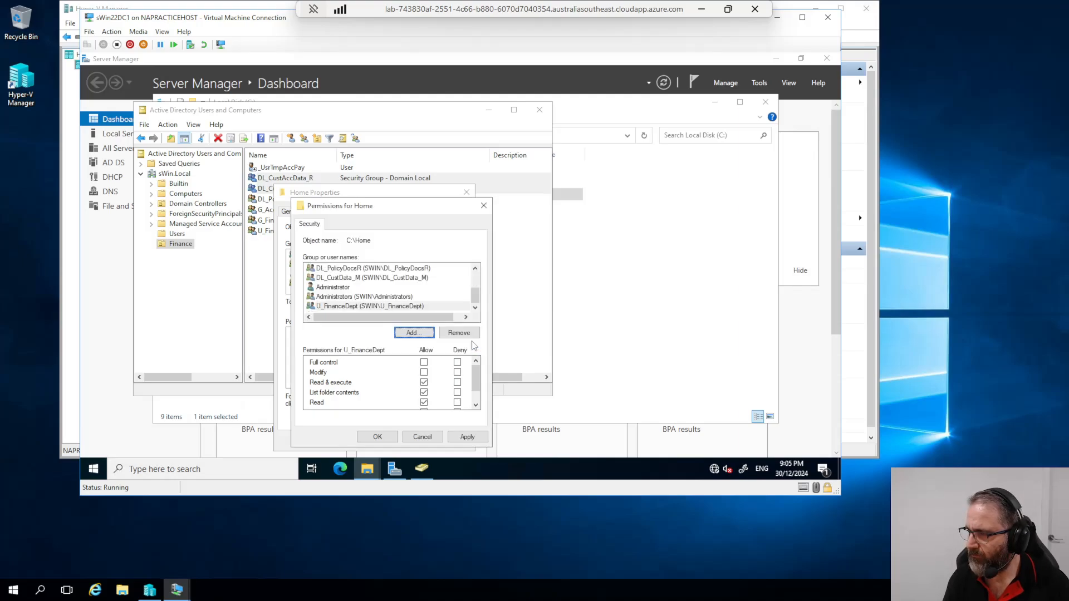
{"action": "left_click", "coordinate": [467, 437]}
{"action": "left_click", "coordinate": [377, 437]}
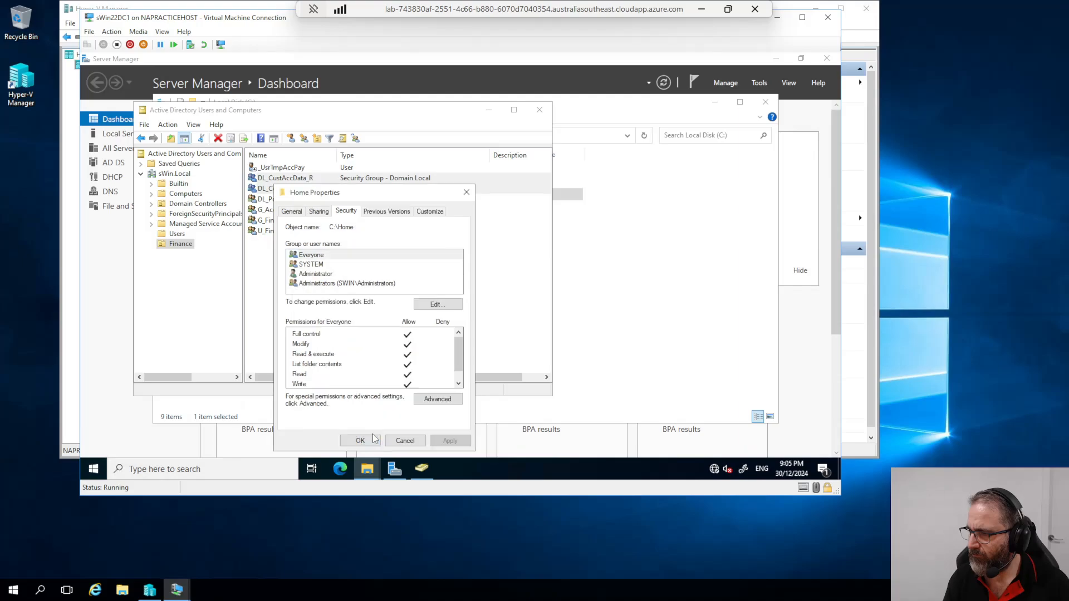
{"action": "left_click", "coordinate": [371, 442]}
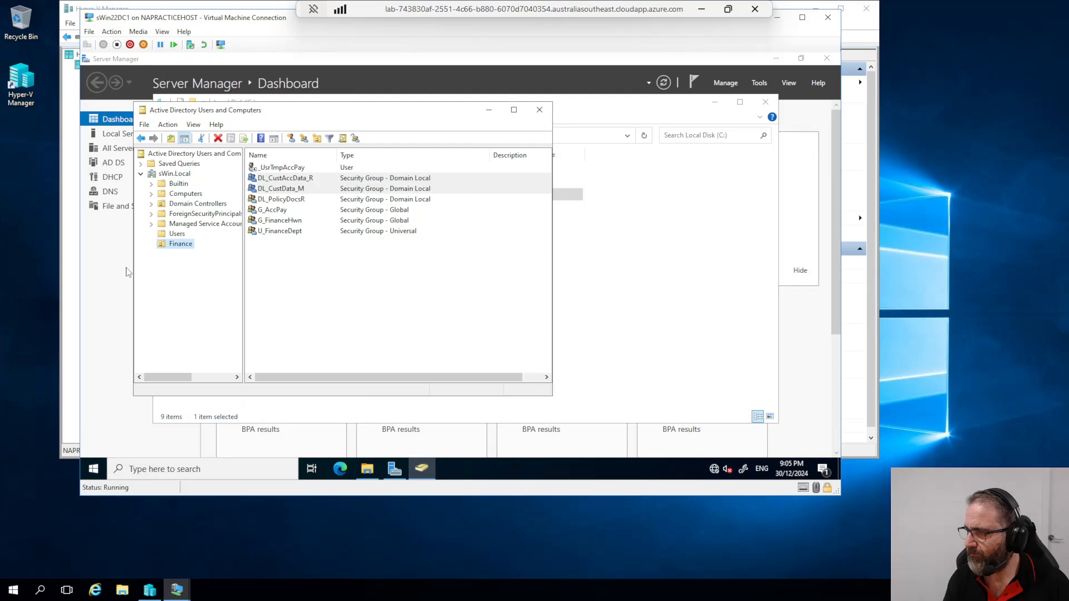
Step: Rearrange the open windows and minimise Server Manager to clear the desktop
{"action": "left_click", "coordinate": [367, 469]}
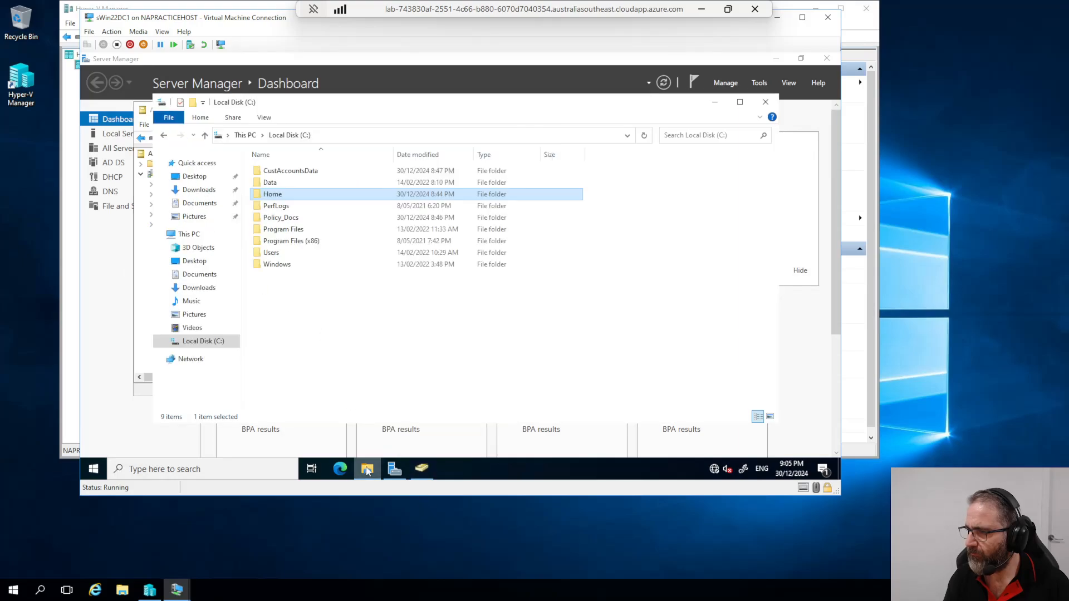
{"action": "left_click", "coordinate": [421, 471]}
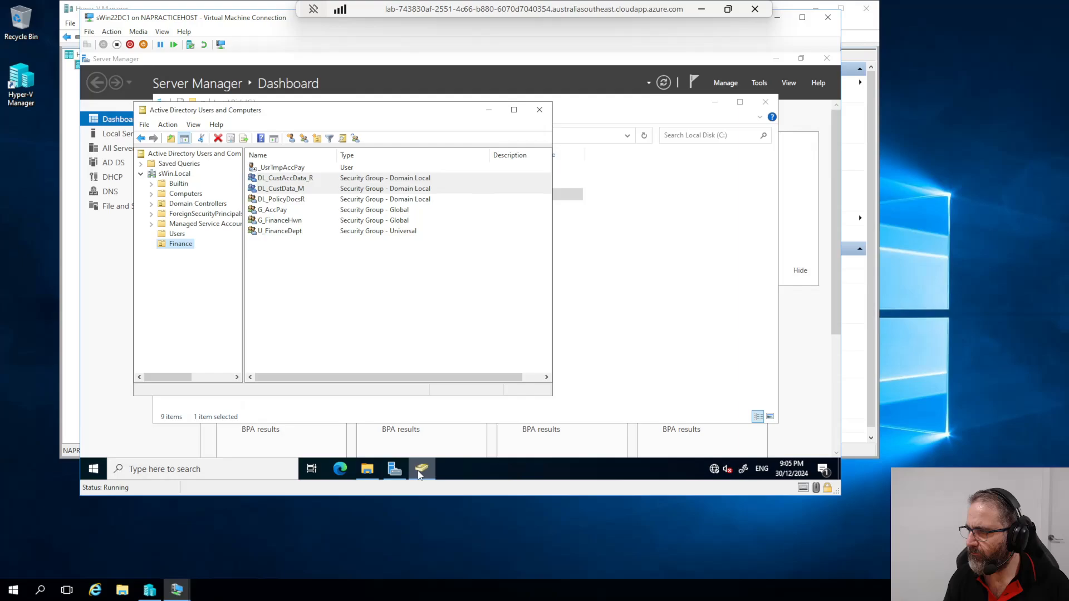
{"action": "left_click", "coordinate": [421, 477]}
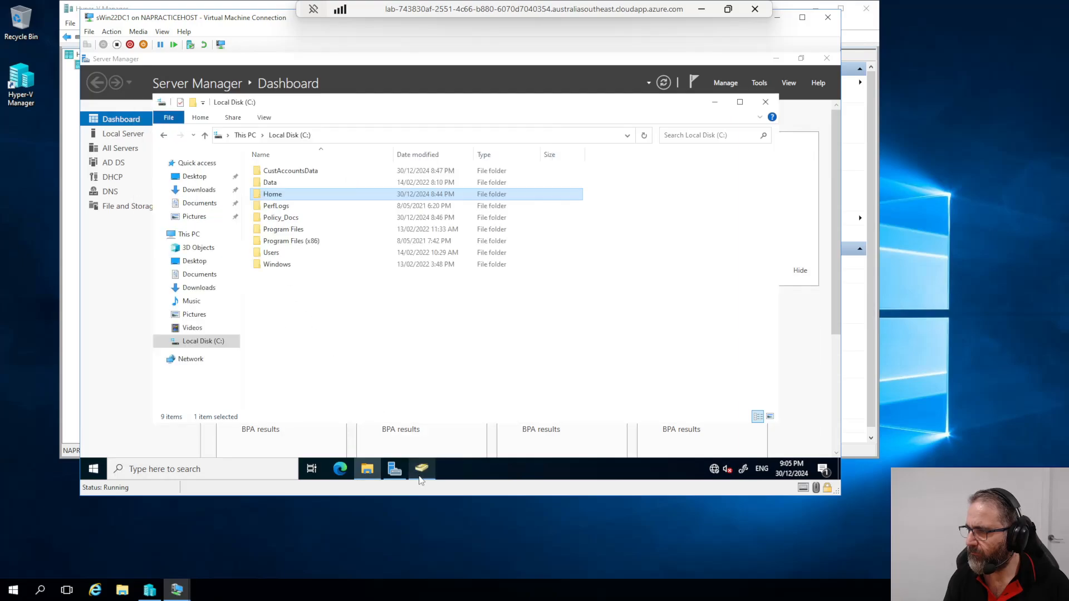
{"action": "left_click", "coordinate": [421, 479]}
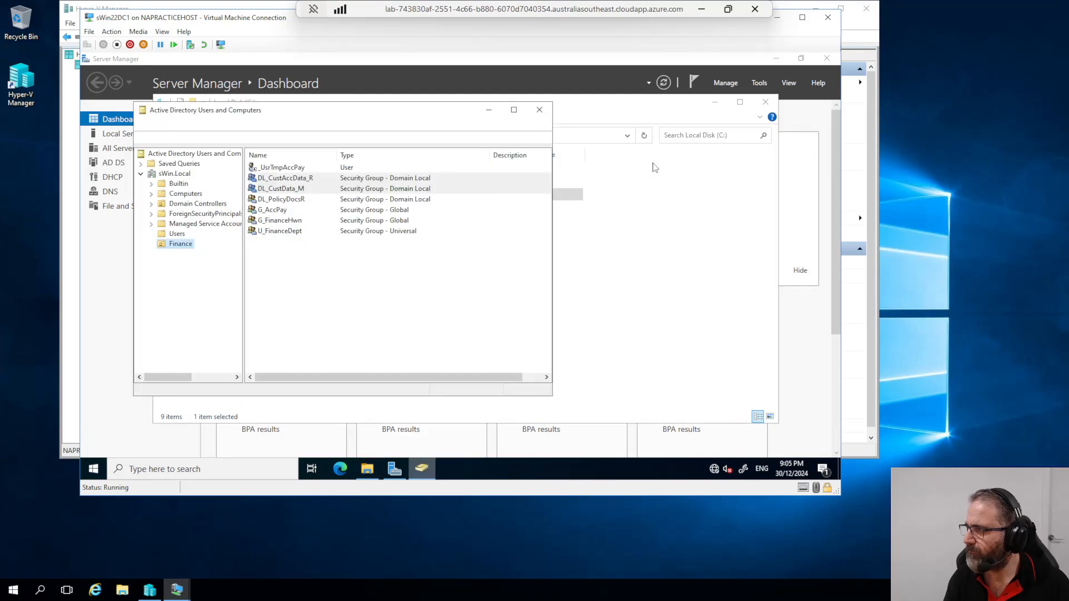
{"action": "left_click", "coordinate": [776, 59]}
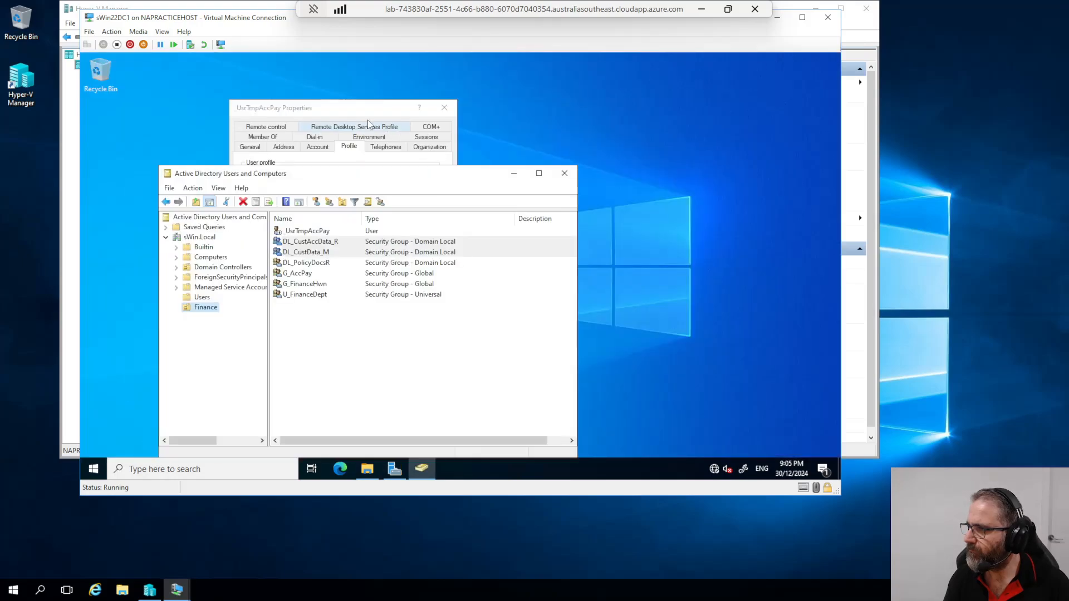
Step: Apply the temp user's profile home path, dismiss the invalid path warning, and copy \\sWin22DC1\Home\
{"action": "left_click", "coordinate": [367, 121]}
{"action": "left_click", "coordinate": [388, 388]}
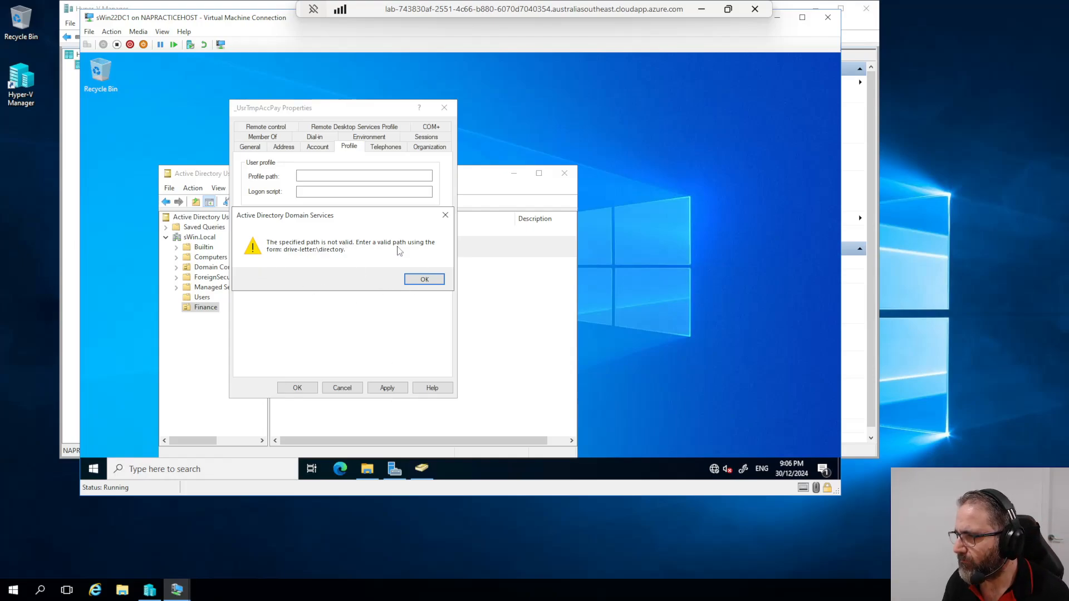
{"action": "left_click", "coordinate": [424, 279]}
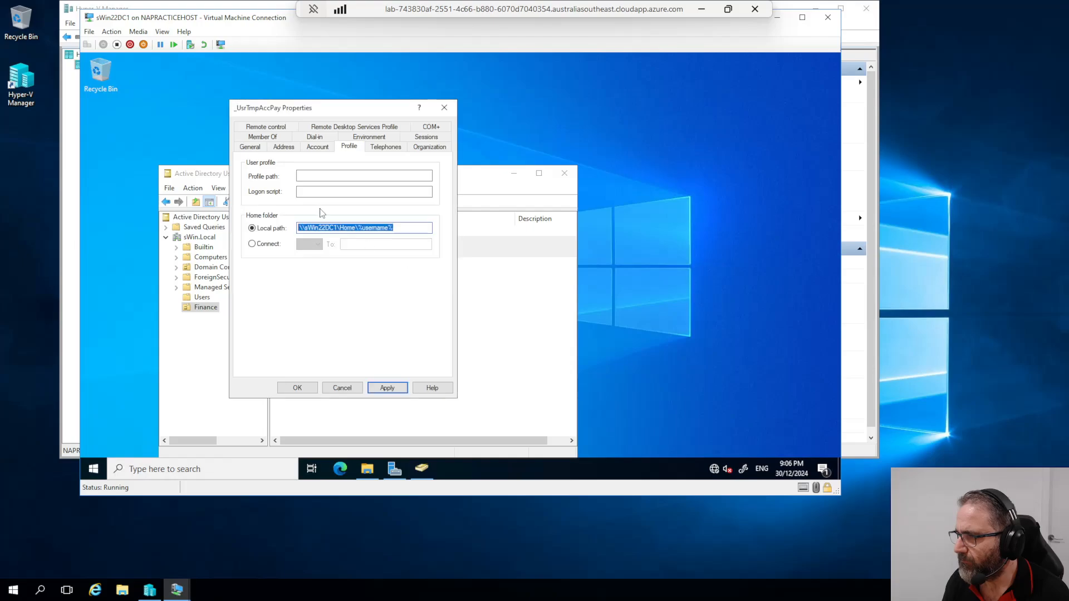
{"action": "right_click", "coordinate": [364, 228]}
{"action": "left_click", "coordinate": [350, 227]}
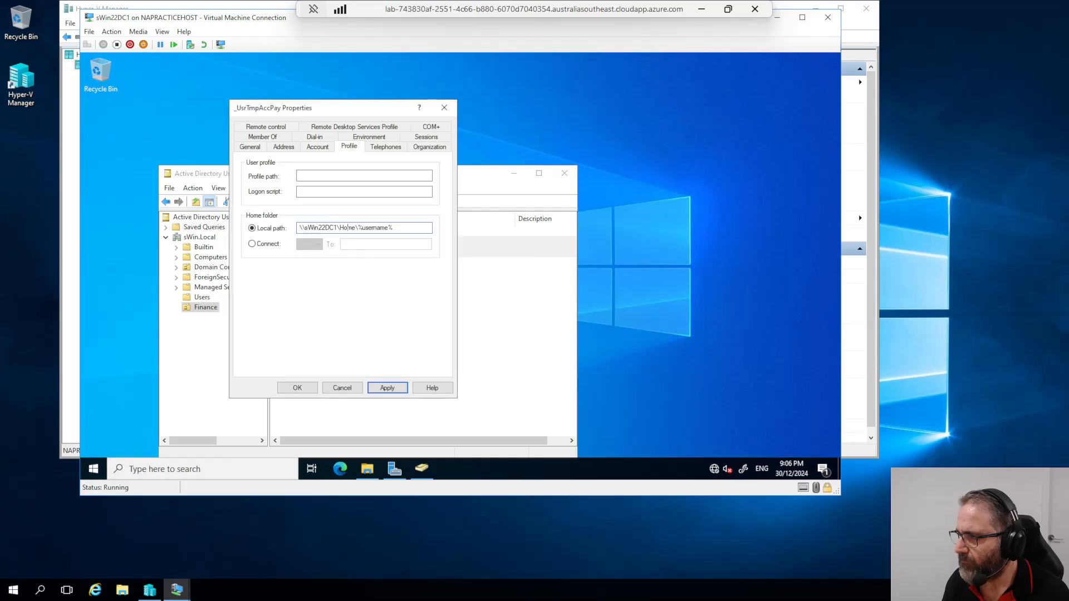
{"action": "left_click_drag", "start_coordinate": [359, 228], "coordinate": [305, 228]}
{"action": "right_click", "coordinate": [308, 230]}
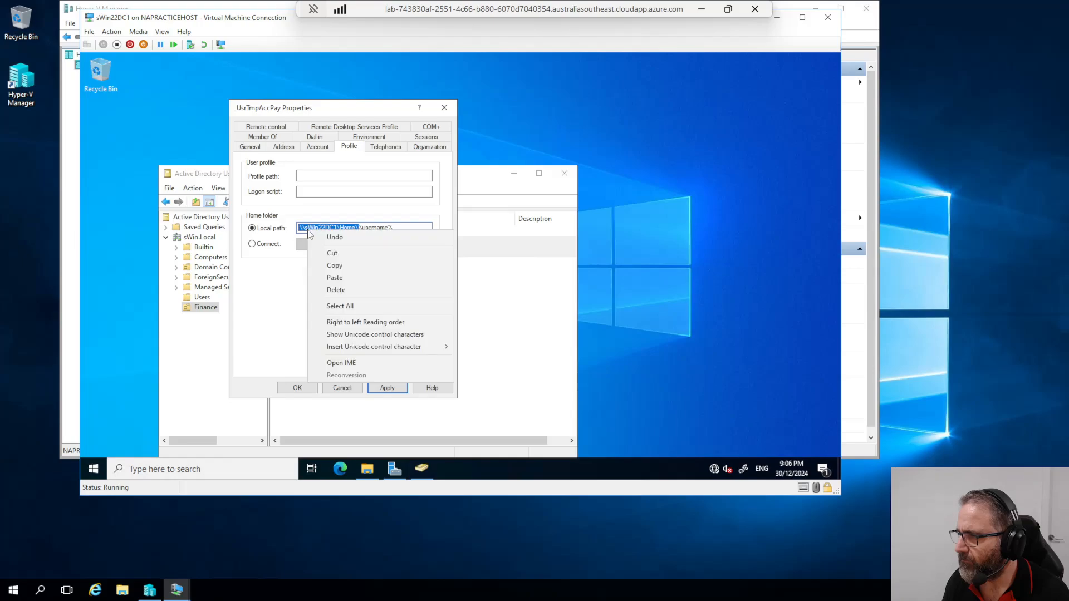
{"action": "left_click", "coordinate": [326, 268]}
Step: Open the \\sWin22DC1\Home share in File Explorer to confirm it is empty
{"action": "left_click", "coordinate": [367, 469]}
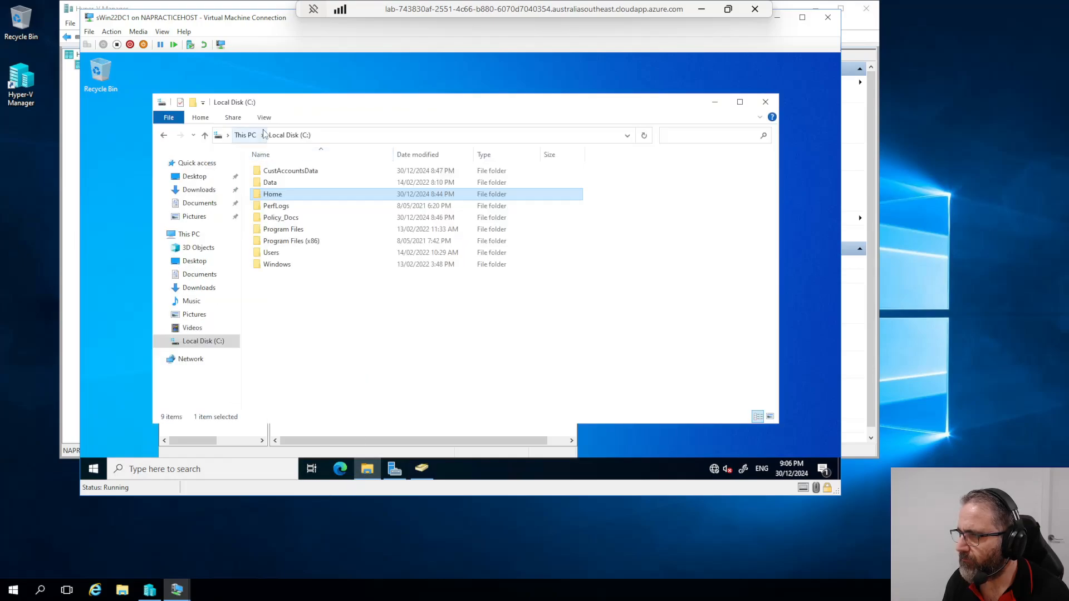
{"action": "left_click", "coordinate": [324, 143]}
{"action": "key", "text": "ctrl+v"}
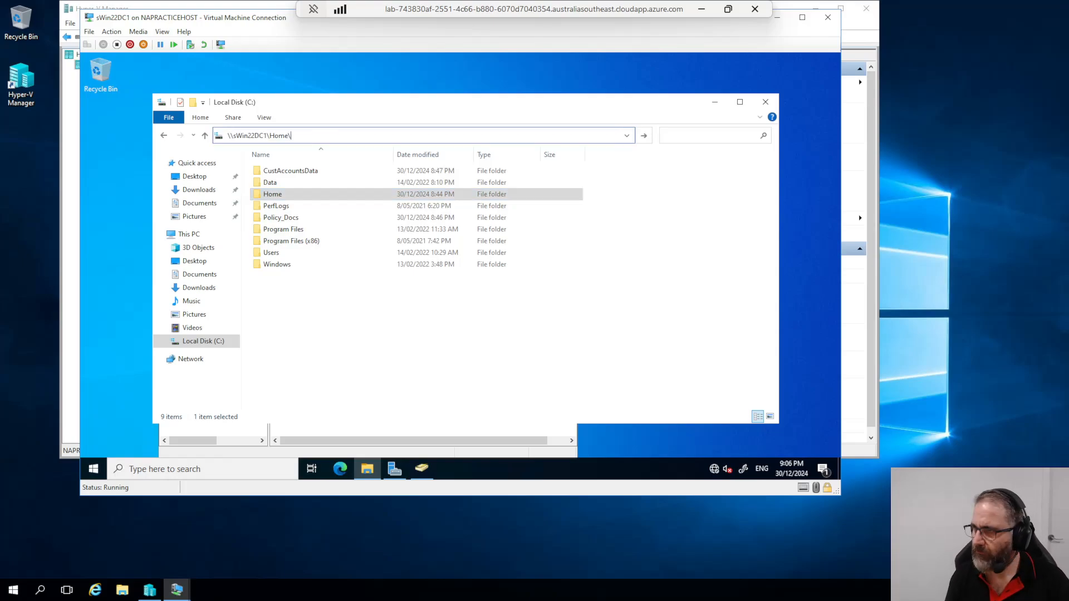
{"action": "key", "text": "Return"}
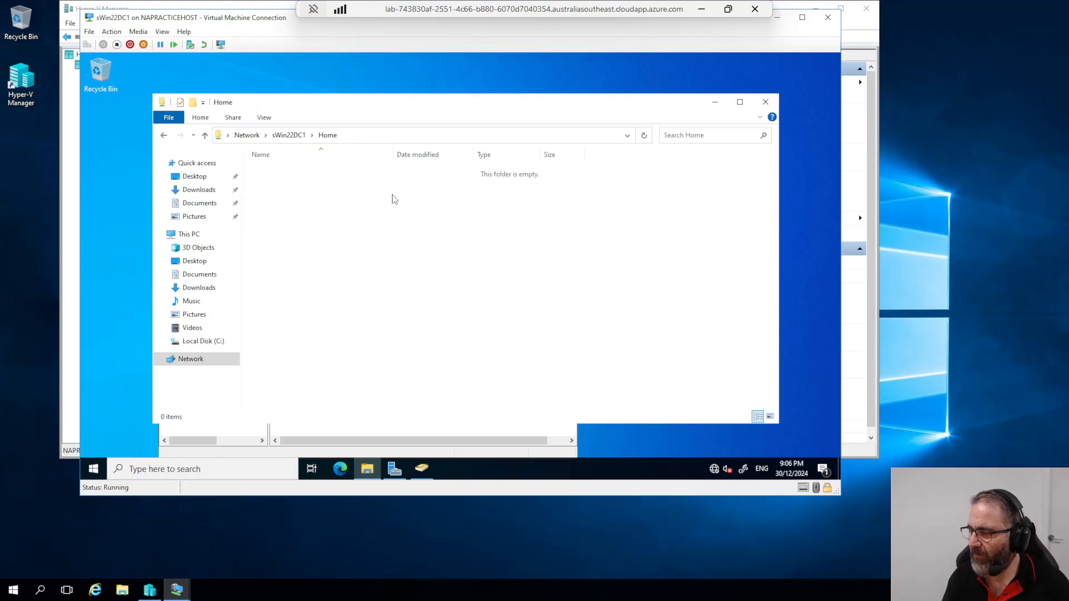
{"action": "left_click_drag", "start_coordinate": [462, 107], "coordinate": [443, 69]}
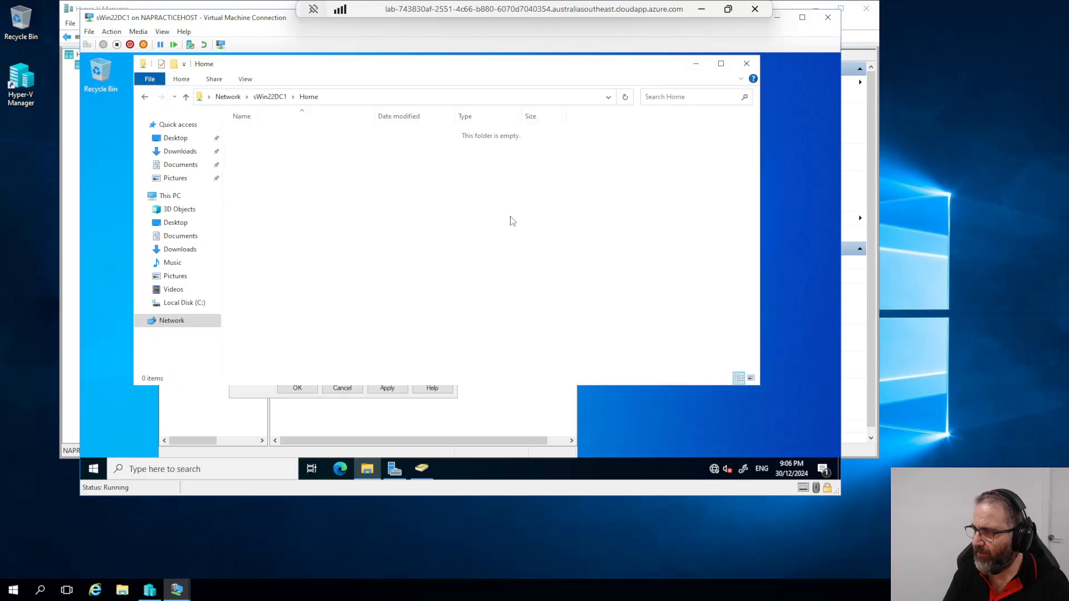
Step: Review the temp user's group memberships, then reselect the home folder path on the Profile tab
{"action": "left_click", "coordinate": [257, 390]}
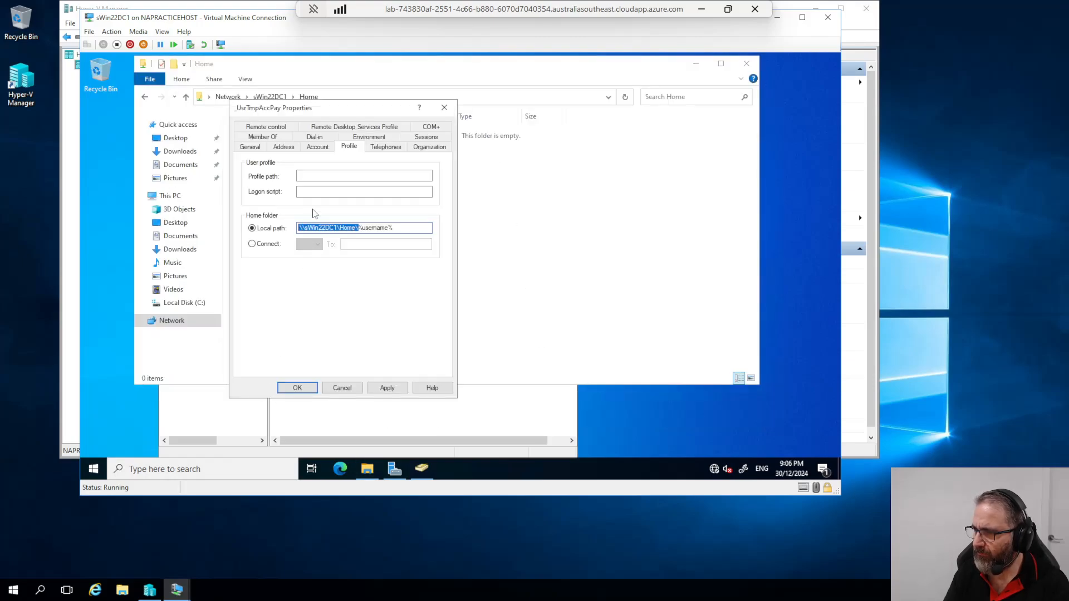
{"action": "left_click", "coordinate": [263, 137]}
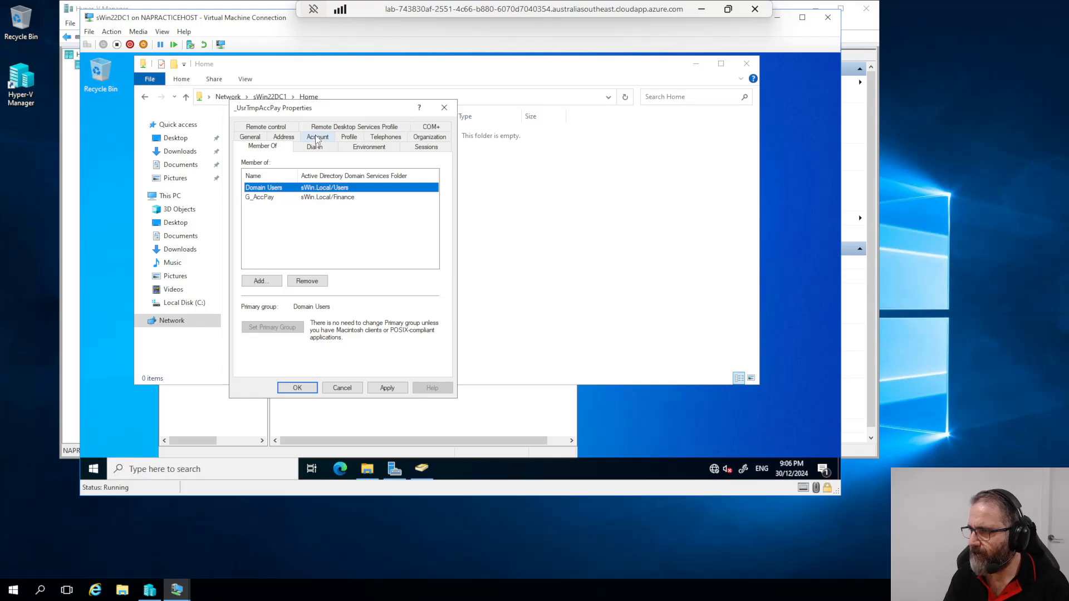
{"action": "left_click", "coordinate": [348, 138]}
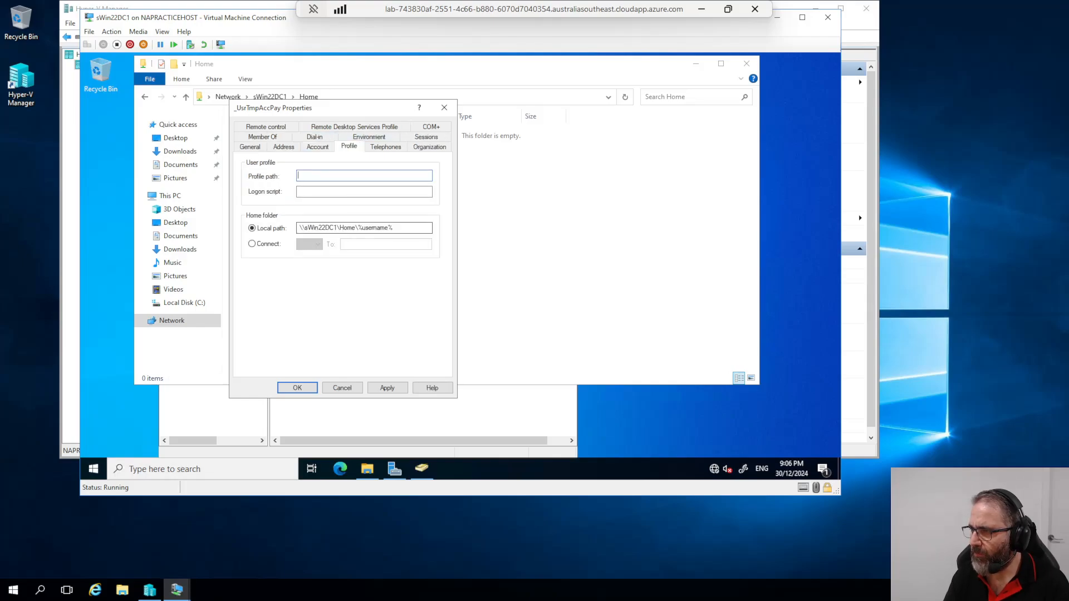
{"action": "double_click", "coordinate": [353, 228]}
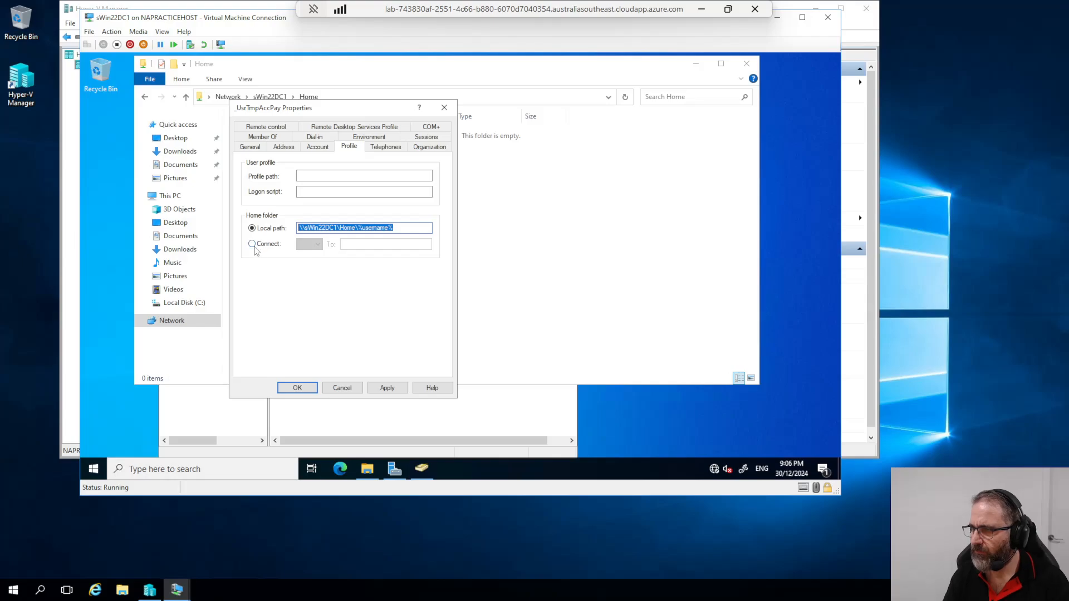
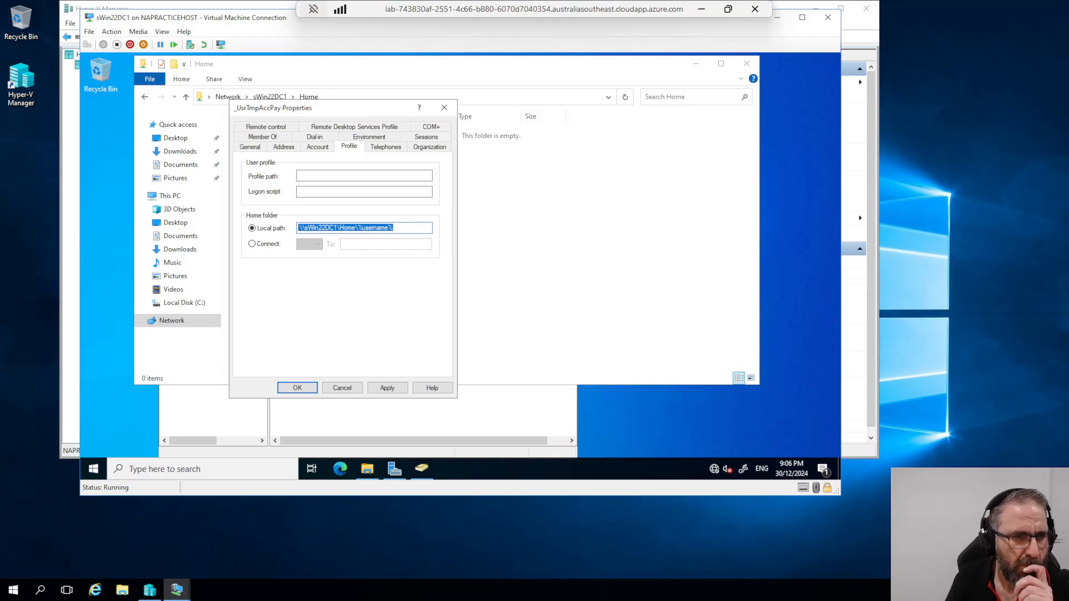
Step: Replace the local home path with Connect H: to the pasted \\sWin22DC1\Home path
{"action": "right_click", "coordinate": [362, 228]}
{"action": "left_click", "coordinate": [385, 249]}
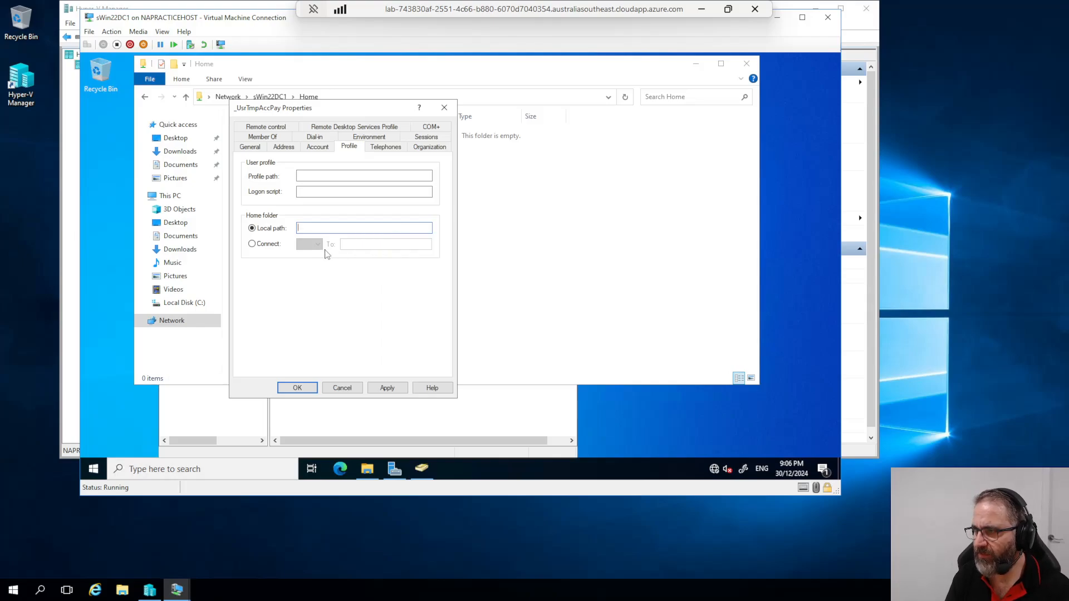
{"action": "left_click", "coordinate": [252, 244]}
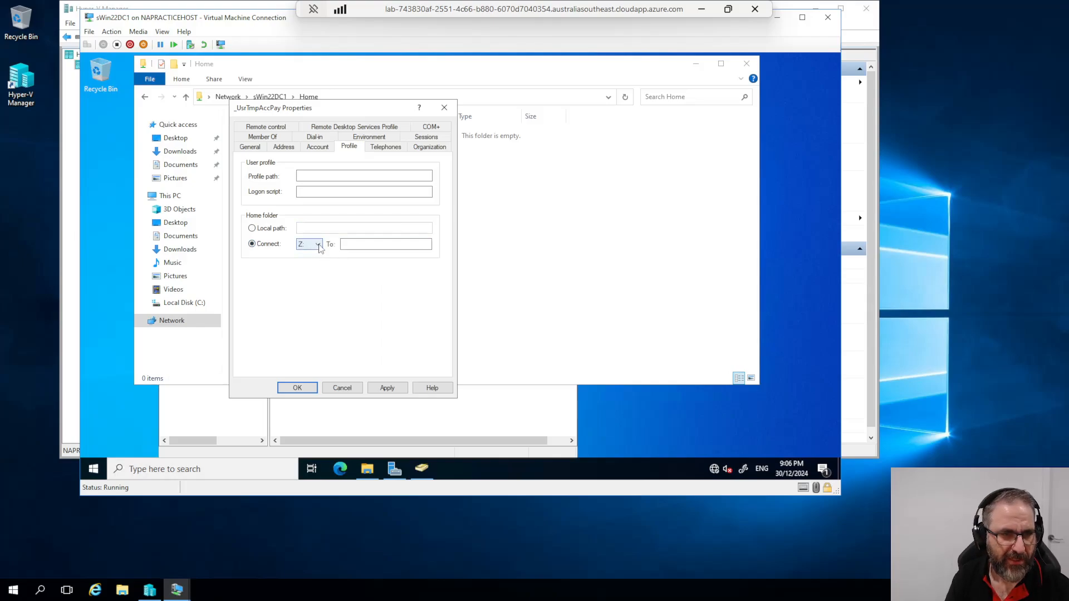
{"action": "left_click", "coordinate": [318, 245]}
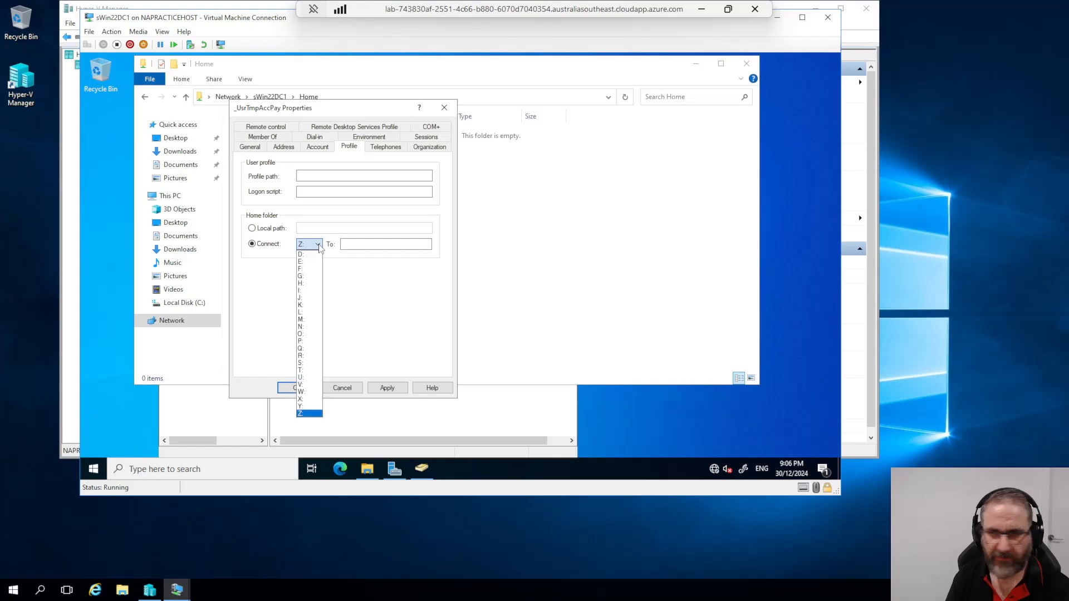
{"action": "left_click", "coordinate": [305, 284]}
{"action": "right_click", "coordinate": [354, 245]}
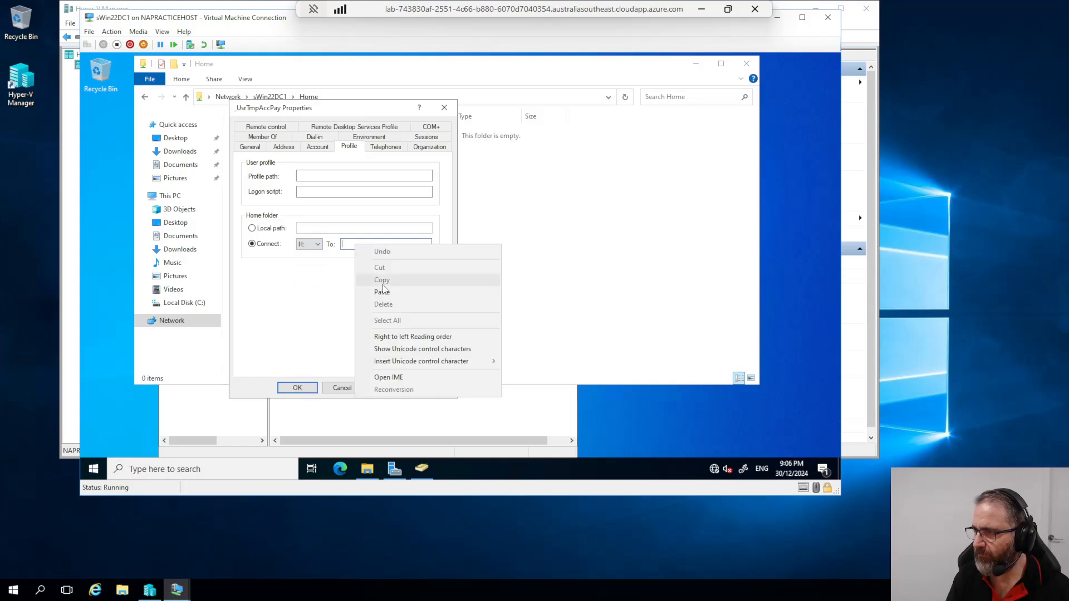
{"action": "left_click", "coordinate": [384, 293]}
Step: Apply the home folder change, dismiss the invalid path error, and select the \Home part
{"action": "left_click", "coordinate": [379, 389]}
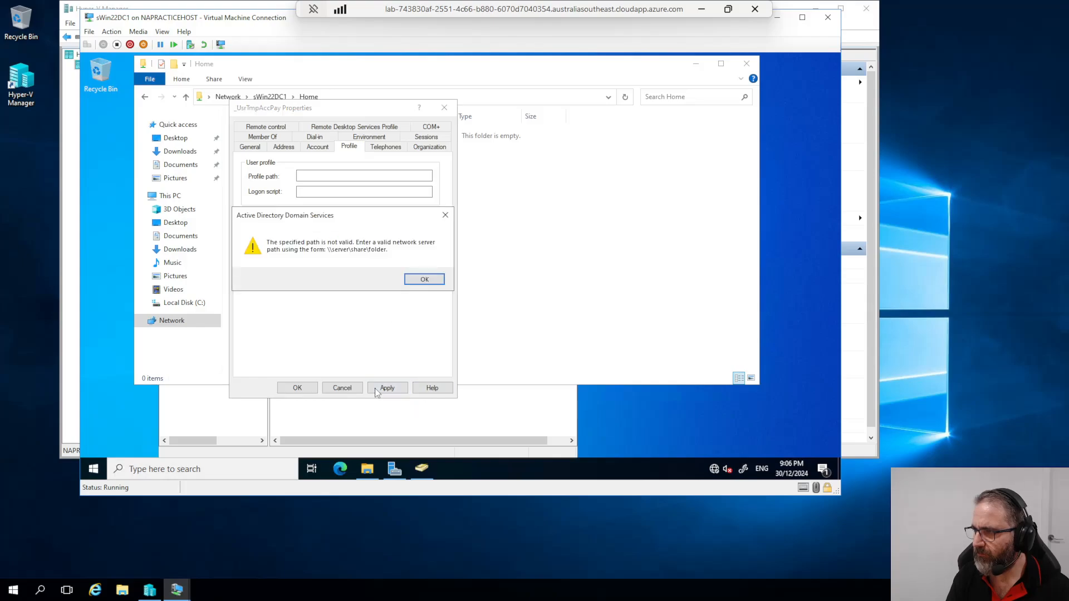
{"action": "left_click", "coordinate": [424, 279]}
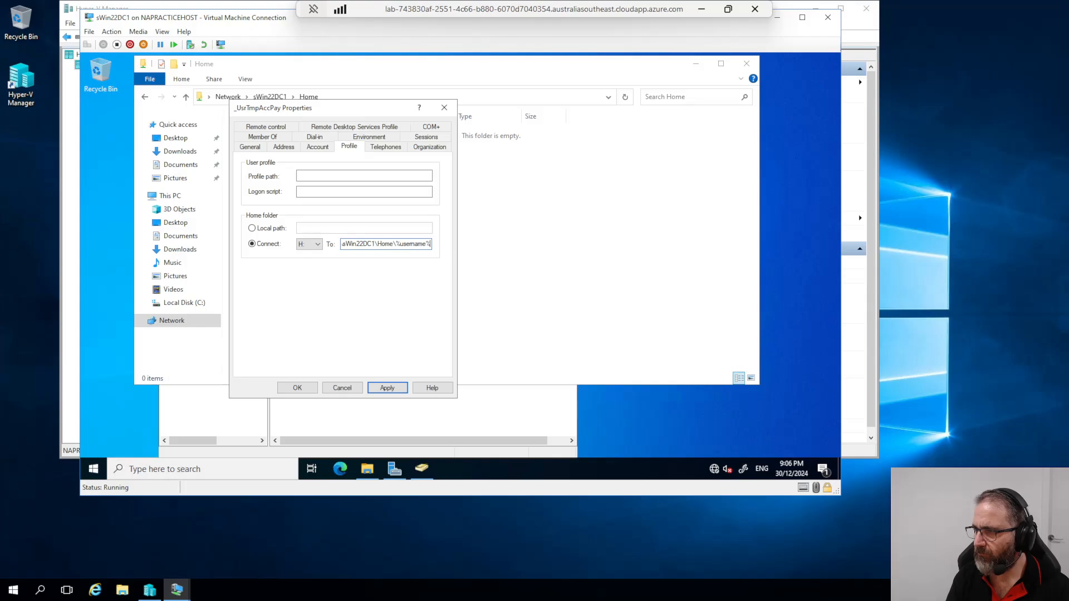
{"action": "left_click_drag", "start_coordinate": [394, 244], "coordinate": [378, 244]}
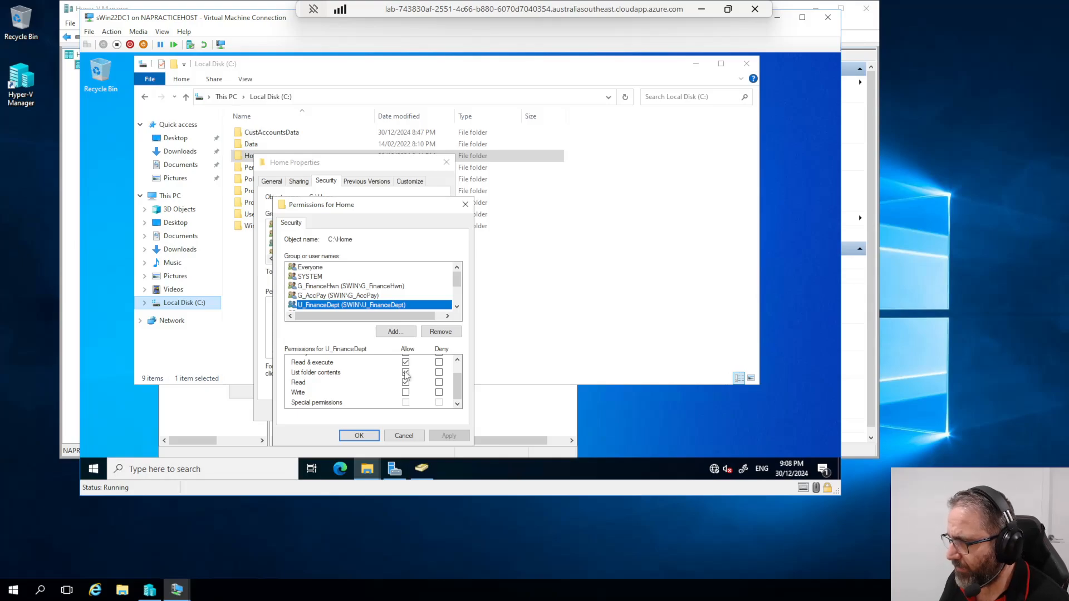
Step: Allow Write on C:\Home for U_FinanceDept, G_AccPay and G_FinanceHwn, applying each change
{"action": "left_click", "coordinate": [406, 393]}
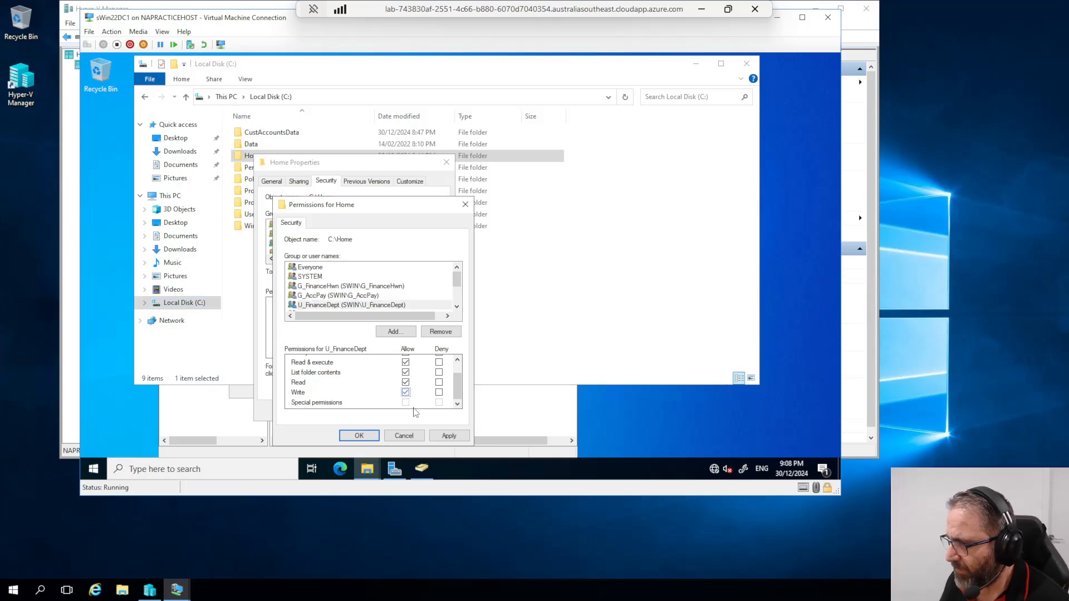
{"action": "left_click", "coordinate": [318, 295]}
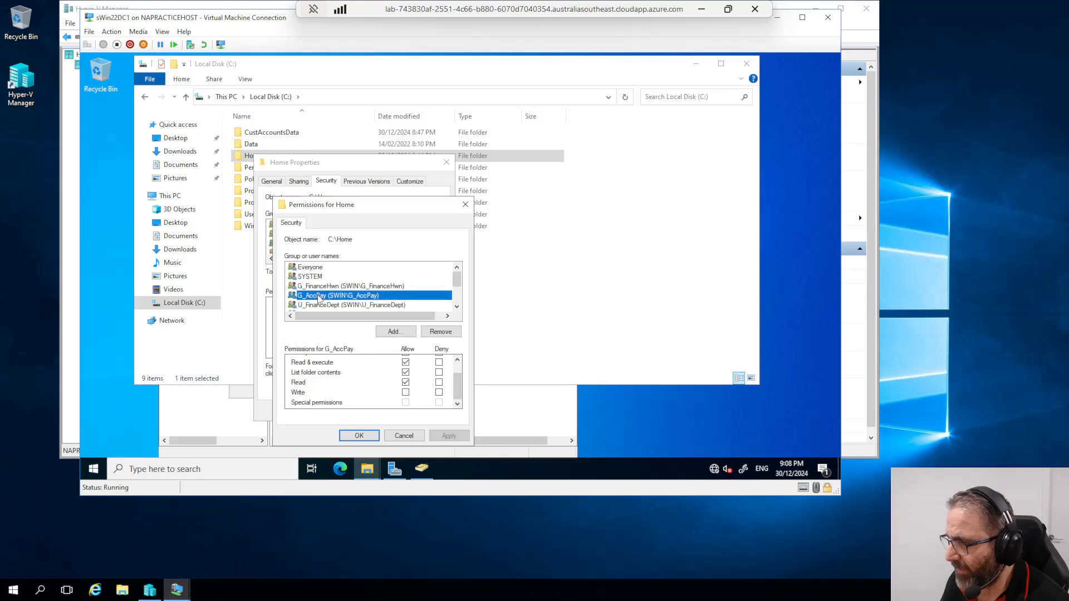
{"action": "left_click", "coordinate": [406, 392]}
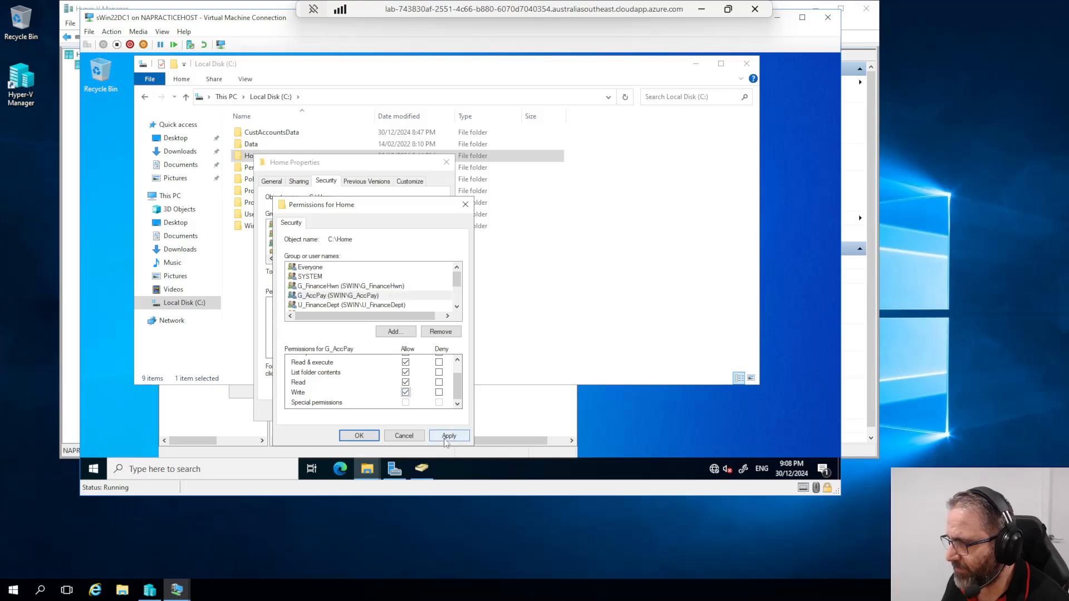
{"action": "left_click", "coordinate": [448, 436]}
{"action": "left_click", "coordinate": [329, 287]}
{"action": "left_click", "coordinate": [406, 392]}
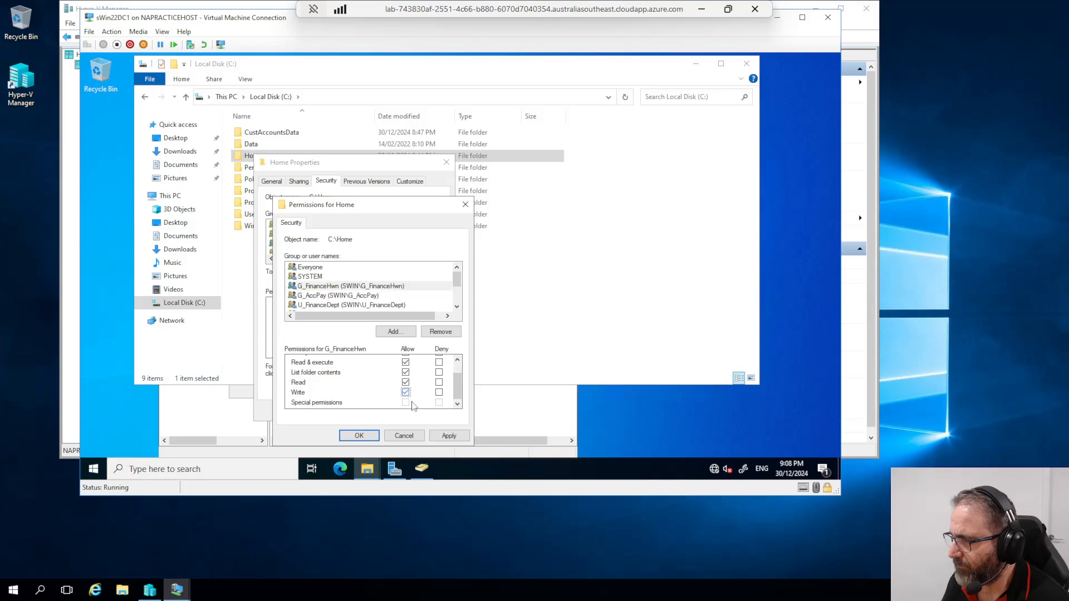
{"action": "left_click", "coordinate": [446, 436]}
Step: Allow Write for DL_CustAccData_R and DL_PolicyDocsR, applying each change
{"action": "scroll", "coordinate": [456, 306], "scroll_direction": "down", "scroll_amount": 2}
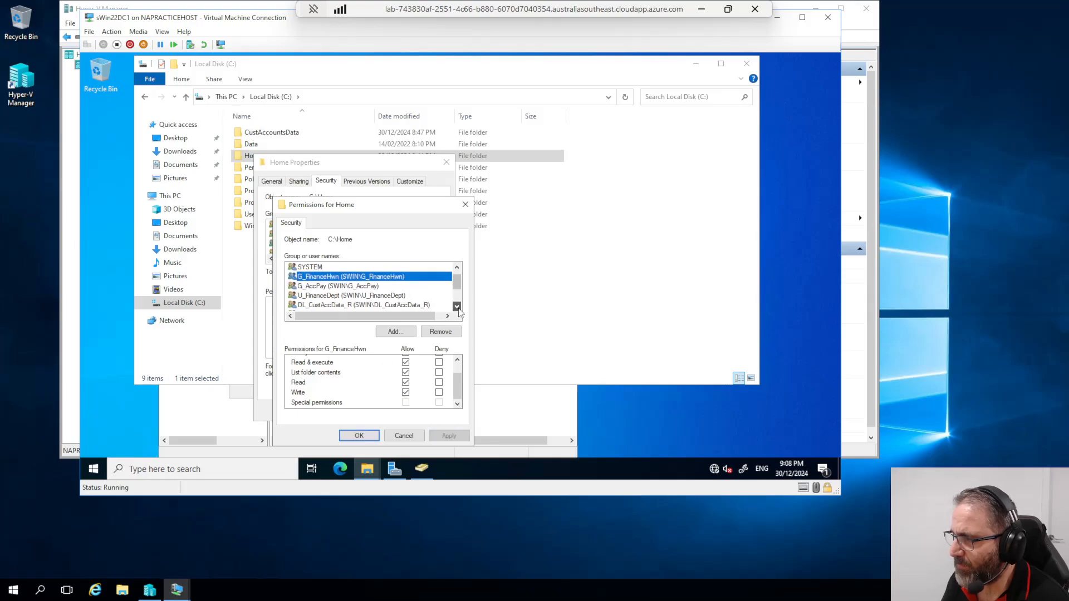
{"action": "left_click", "coordinate": [373, 286]}
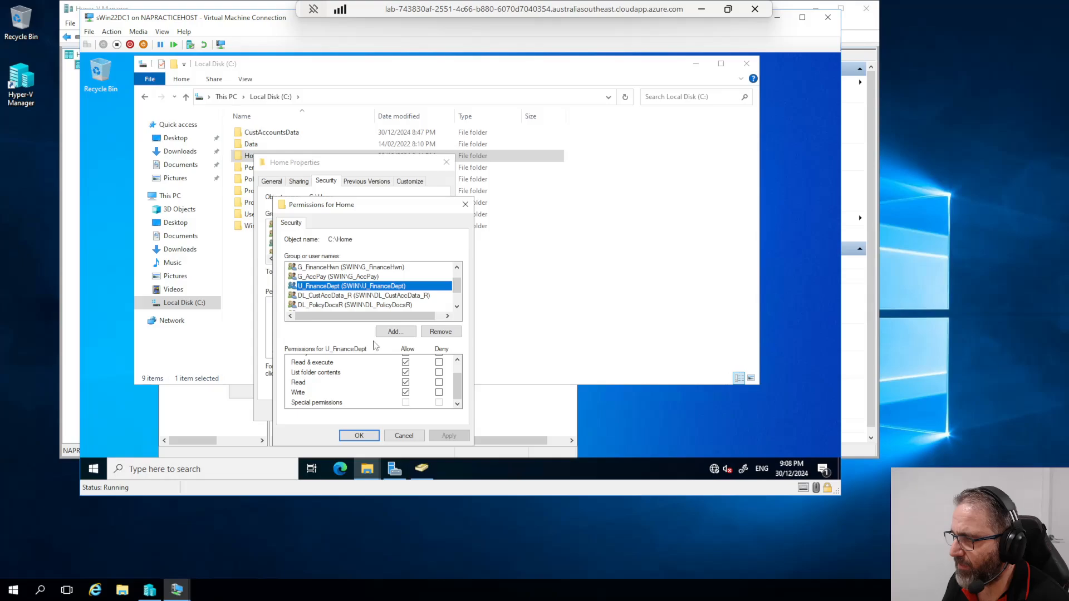
{"action": "left_click", "coordinate": [358, 296]}
{"action": "left_click", "coordinate": [406, 394]}
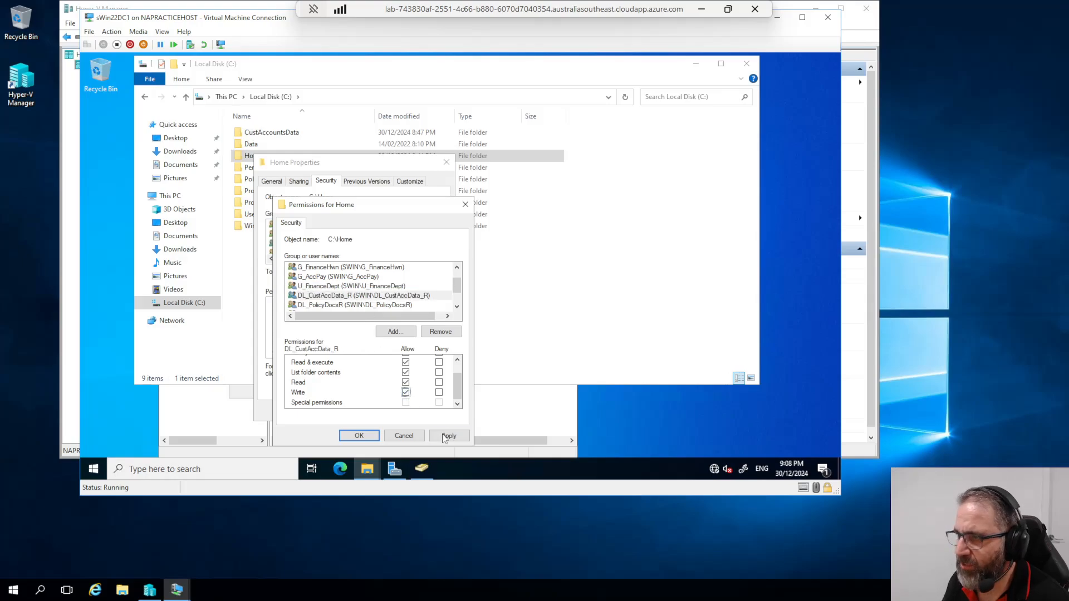
{"action": "left_click", "coordinate": [448, 436]}
{"action": "scroll", "coordinate": [456, 304], "scroll_direction": "up", "scroll_amount": 1}
{"action": "scroll", "coordinate": [458, 310], "scroll_direction": "down", "scroll_amount": 3}
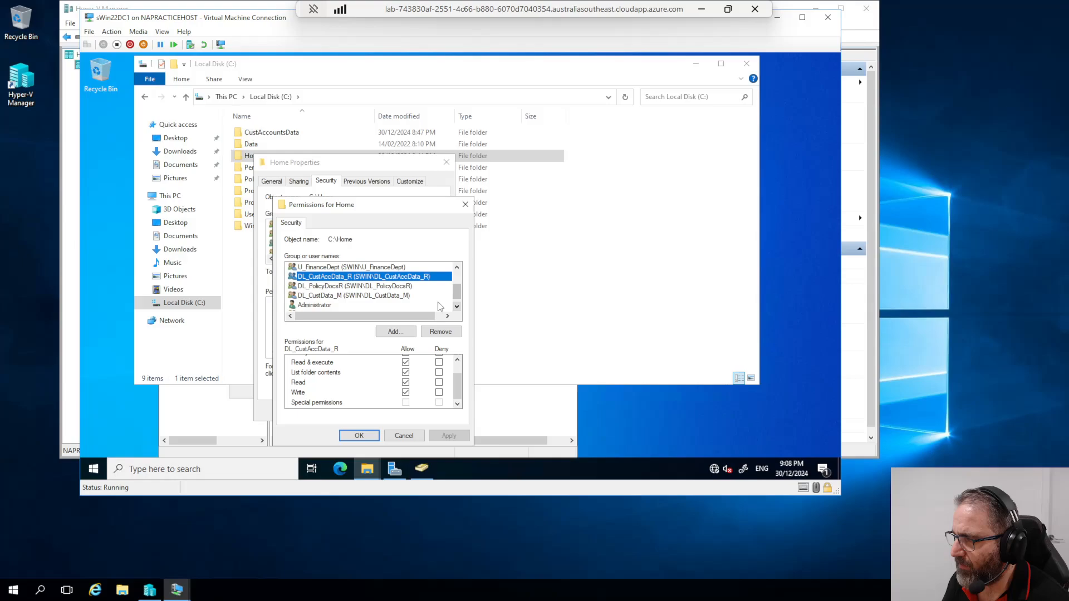
{"action": "left_click", "coordinate": [367, 286]}
{"action": "left_click", "coordinate": [406, 393]}
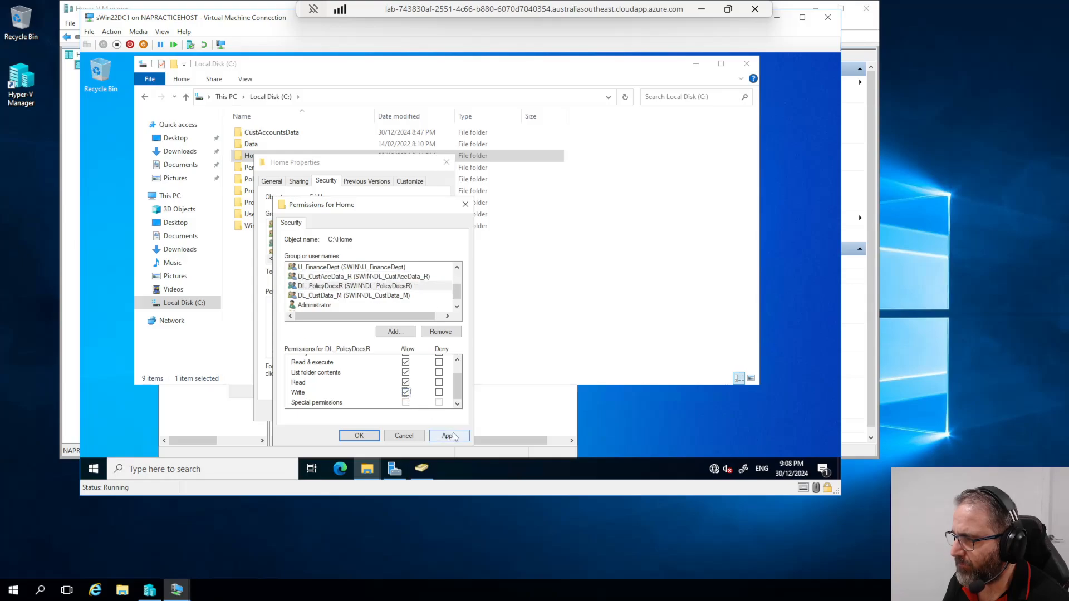
{"action": "left_click", "coordinate": [449, 436]}
Step: Allow Write for DL_CustData_M, then close the permissions and Home folder properties
{"action": "scroll", "coordinate": [389, 303], "scroll_direction": "up", "scroll_amount": 4}
{"action": "scroll", "coordinate": [388, 302], "scroll_direction": "down", "scroll_amount": 4}
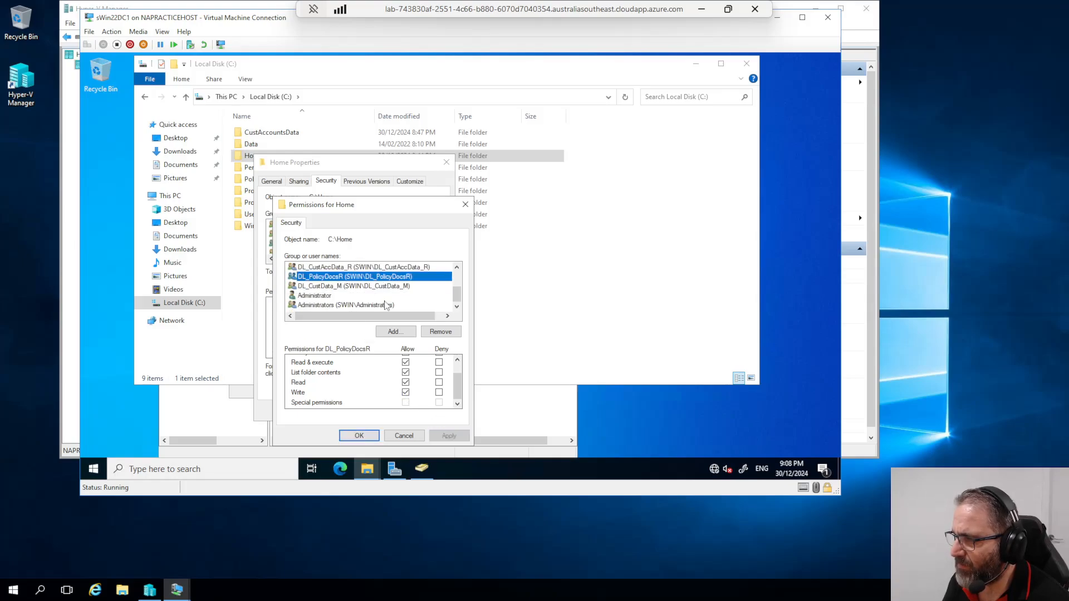
{"action": "left_click", "coordinate": [354, 286]}
{"action": "left_click", "coordinate": [406, 393]}
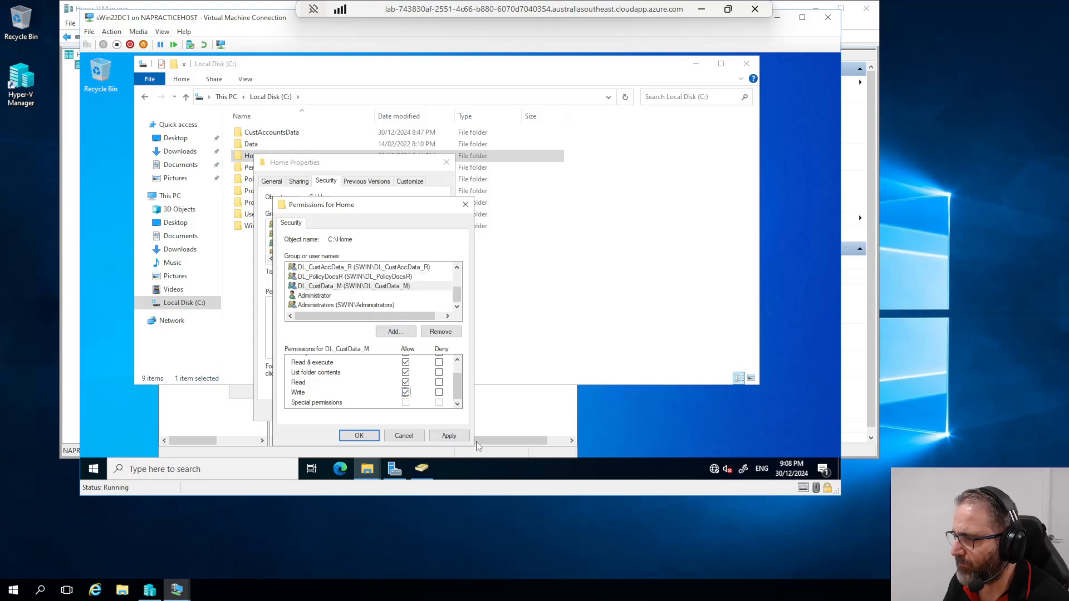
{"action": "left_click", "coordinate": [448, 436]}
{"action": "left_click", "coordinate": [360, 435]}
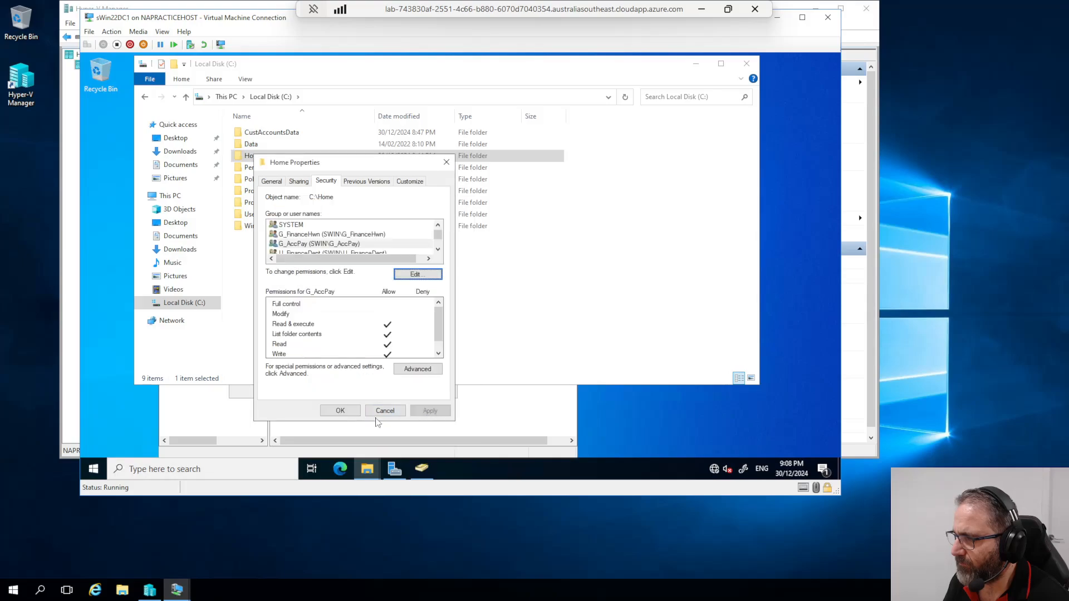
{"action": "left_click", "coordinate": [340, 411]}
{"action": "left_click", "coordinate": [422, 469]}
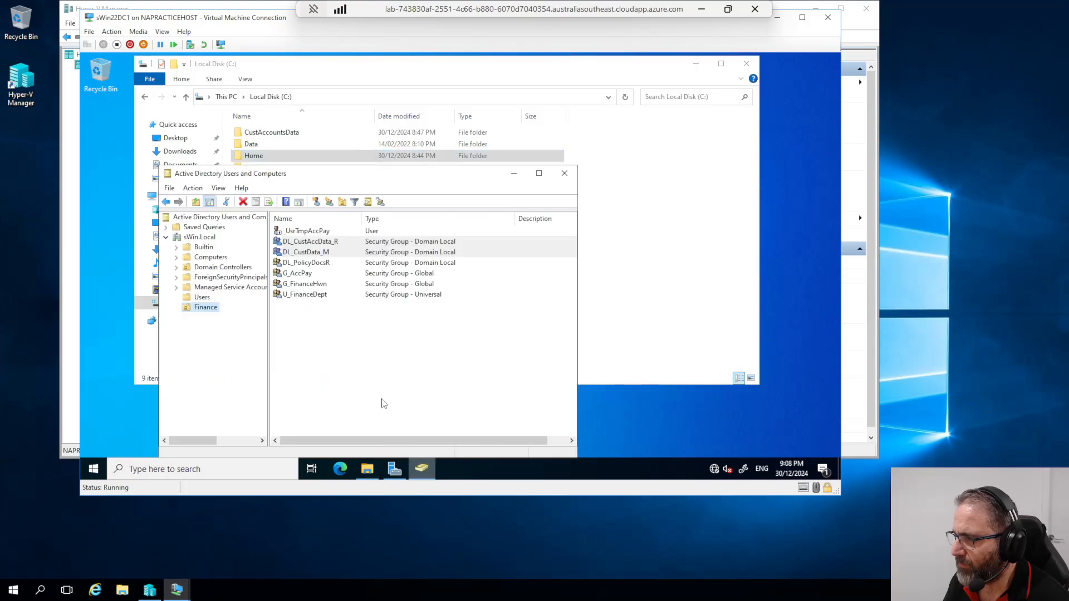
Step: Reapply the _UsrTmpAccPay home folder settings and dismiss the invalid path error
{"action": "left_click", "coordinate": [696, 64]}
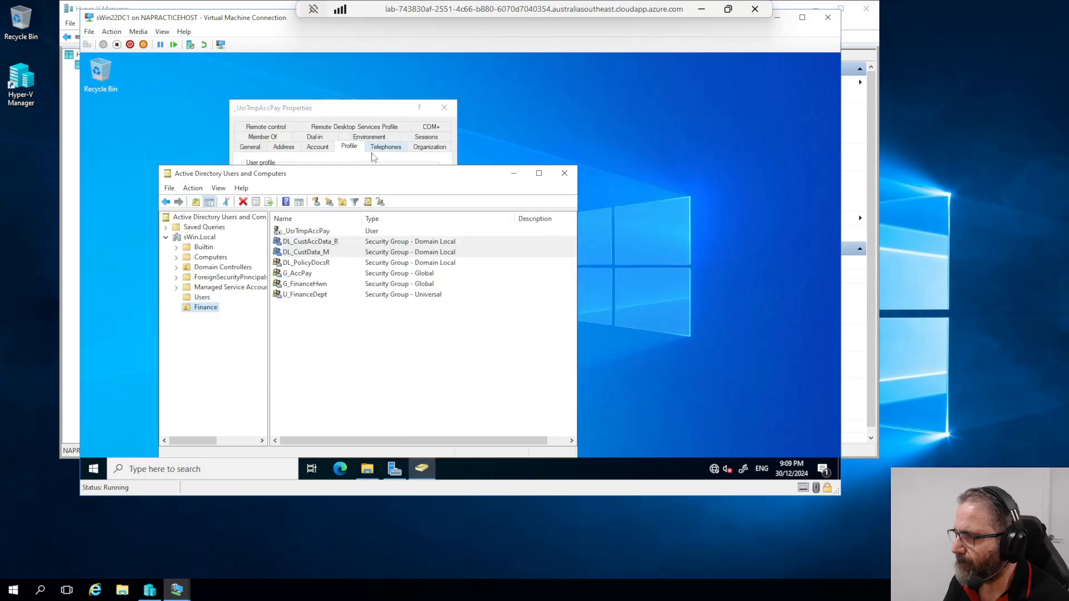
{"action": "left_click", "coordinate": [344, 108]}
{"action": "left_click", "coordinate": [395, 393]}
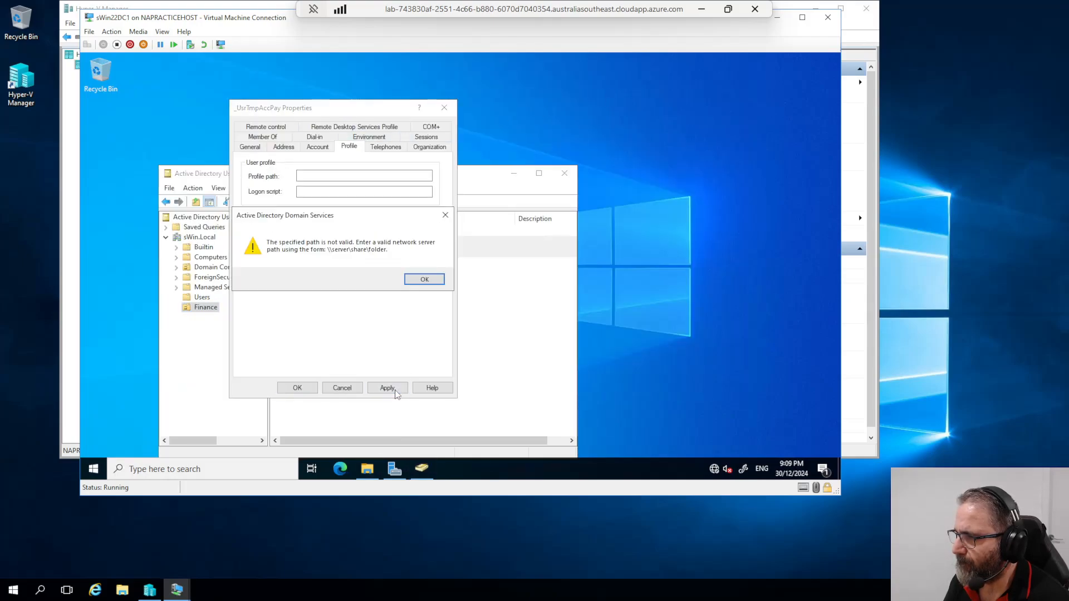
{"action": "left_click", "coordinate": [415, 278]}
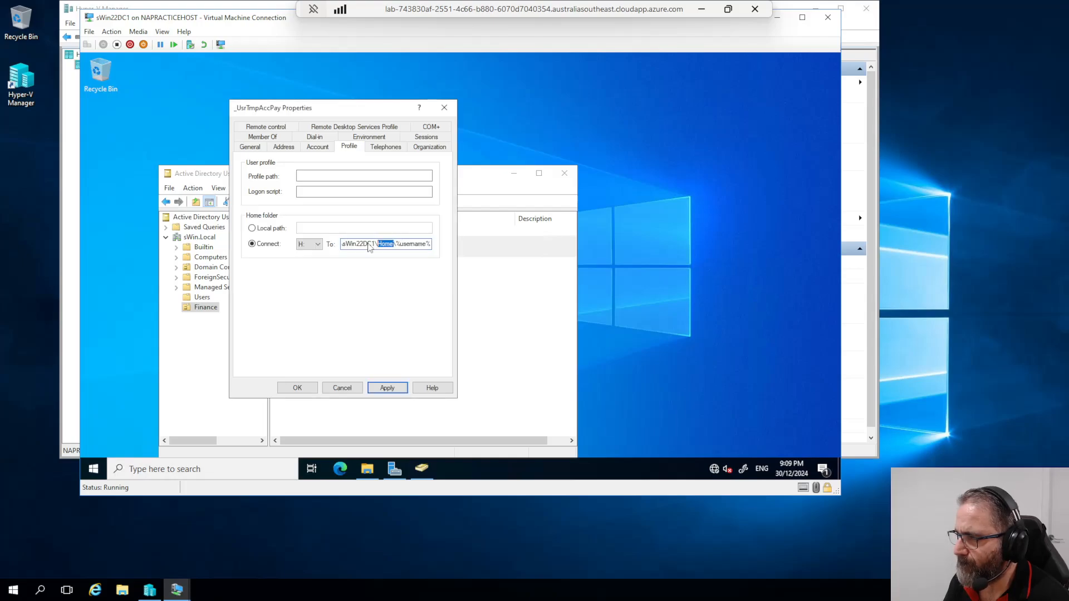
Step: Select the target path up to \\sWin22DC1\Home in the H: home folder box
{"action": "key", "text": "Left"}
{"action": "key", "text": "ctrl+a"}
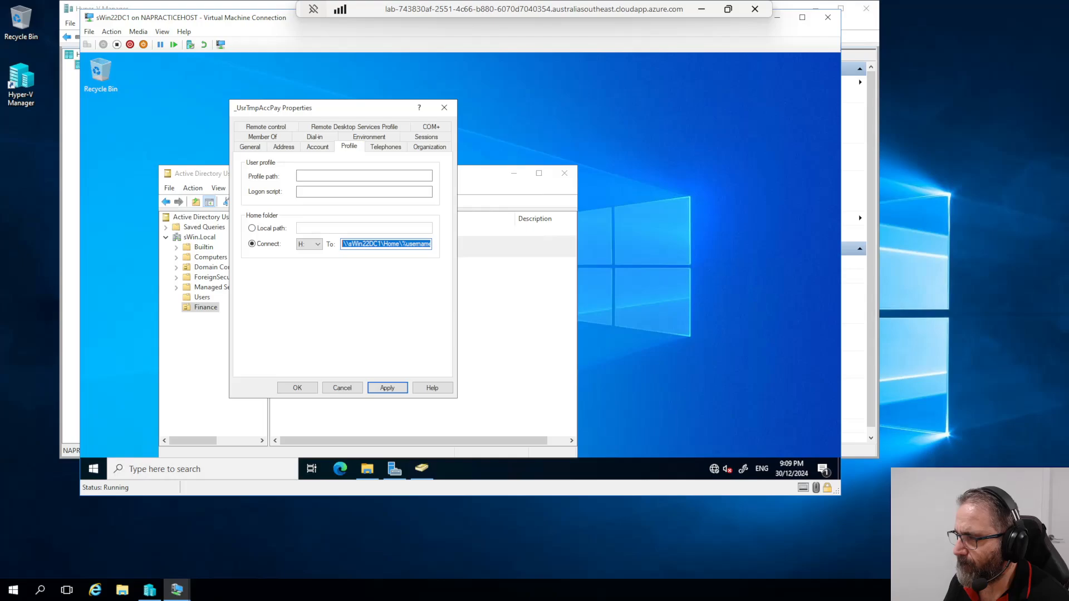
{"action": "left_click", "coordinate": [400, 244]}
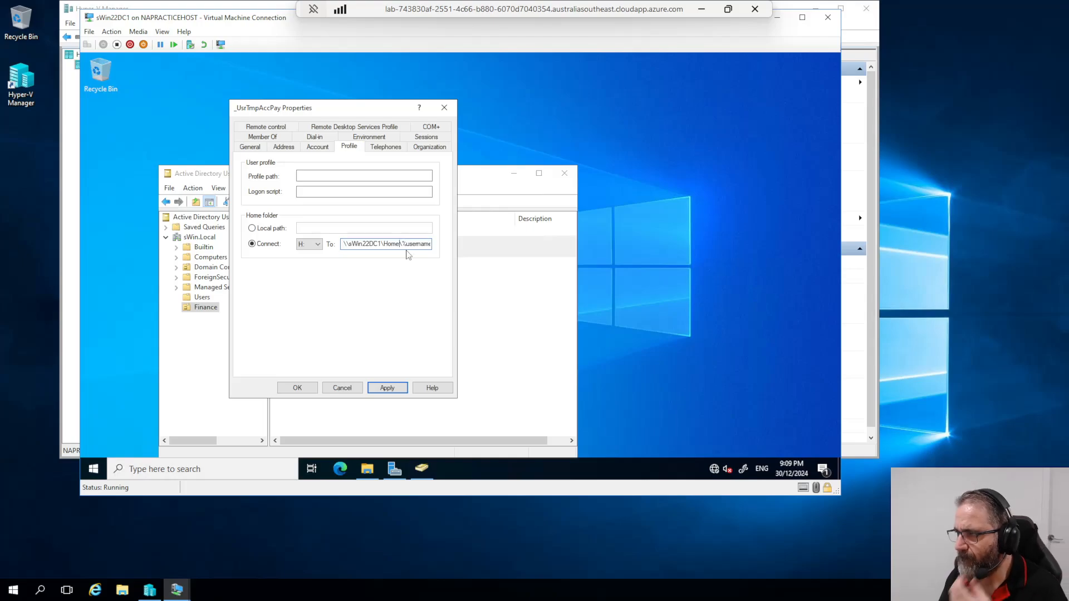
{"action": "left_click_drag", "start_coordinate": [401, 244], "coordinate": [339, 258]}
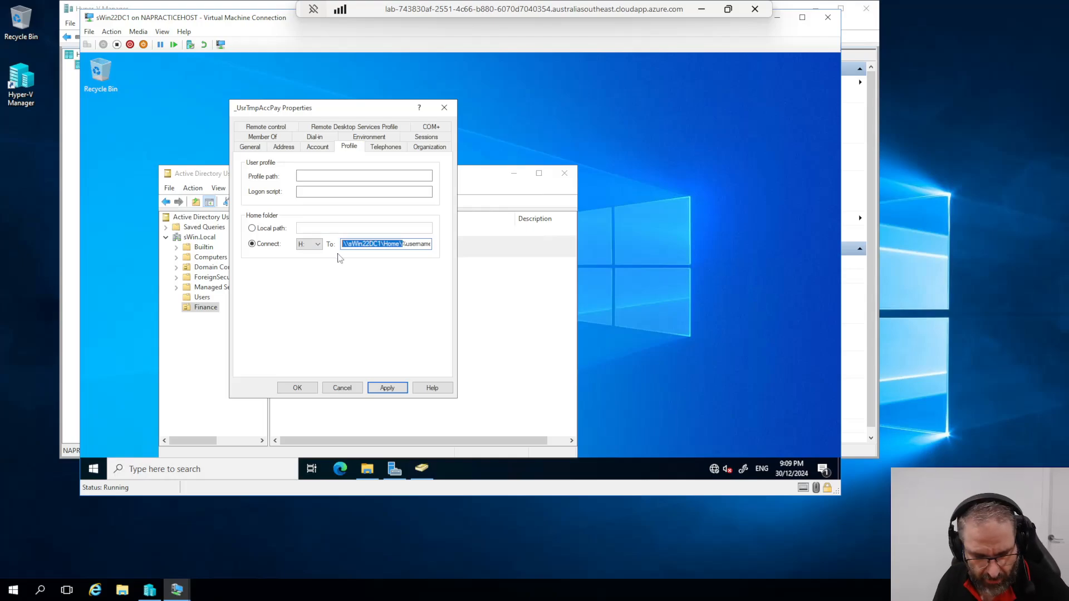
{"action": "left_click", "coordinate": [496, 174]}
{"action": "left_click", "coordinate": [367, 469]}
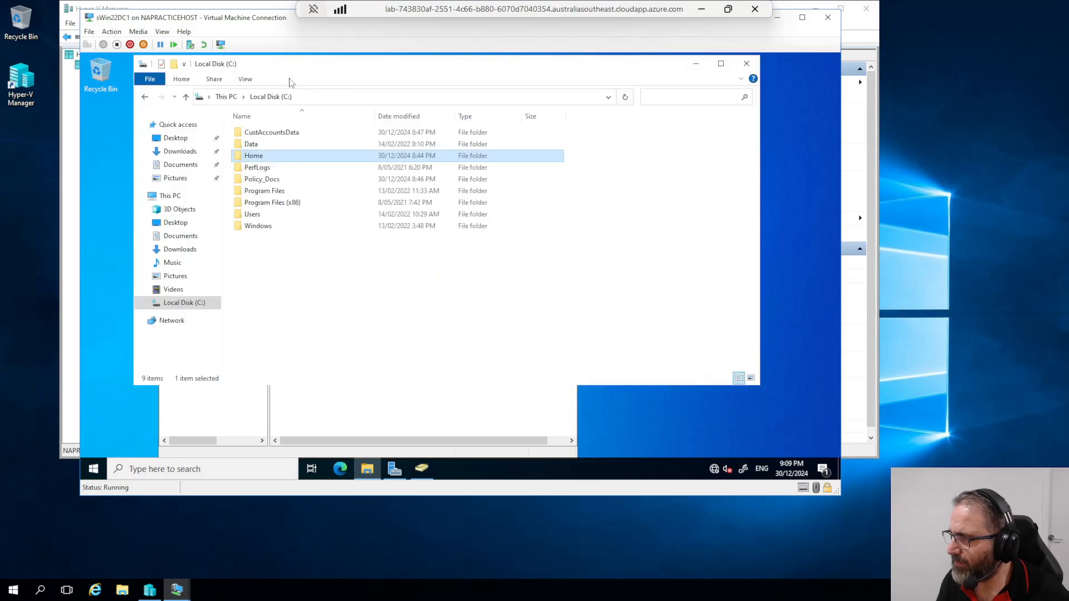
Step: Go to \\sWin22DC1\Home in File Explorer and confirm the share is empty
{"action": "left_click", "coordinate": [314, 98]}
{"action": "type", "text": "\\\\sWin22DC1\\Home\\"}
{"action": "key", "text": "Return"}
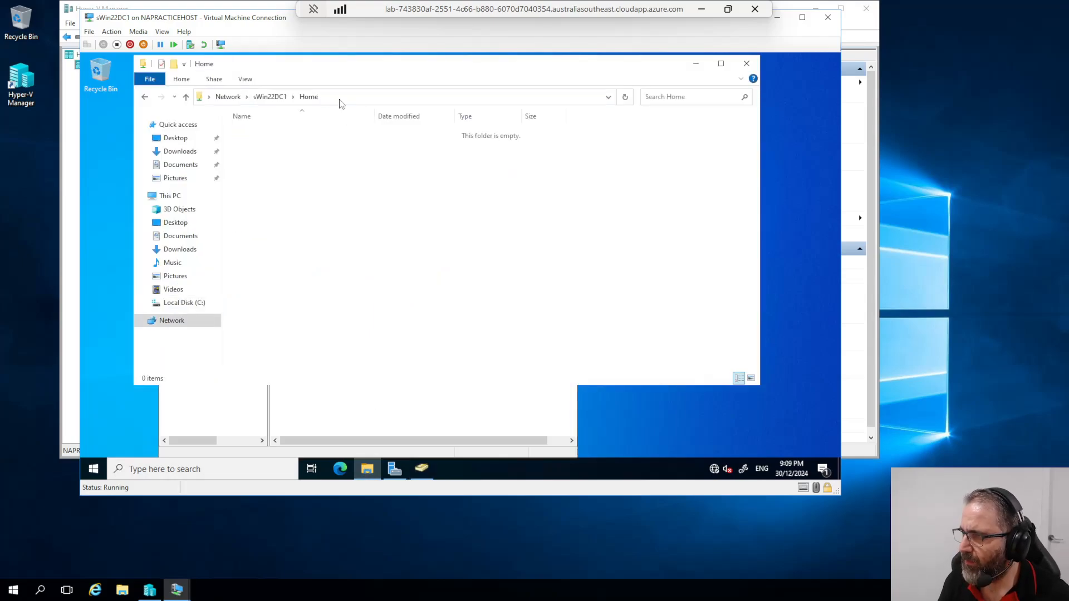
{"action": "right_click", "coordinate": [289, 184]}
{"action": "left_click", "coordinate": [298, 166]}
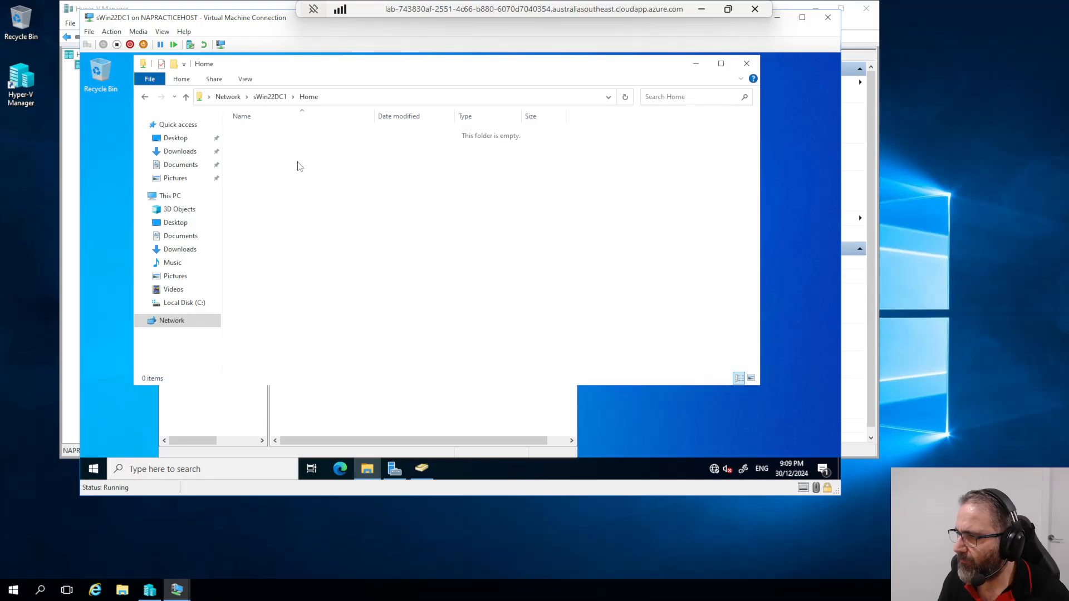
Step: Minimize Server Manager and return to Active Directory Users and Computers
{"action": "left_click", "coordinate": [394, 469]}
{"action": "left_click", "coordinate": [776, 58]}
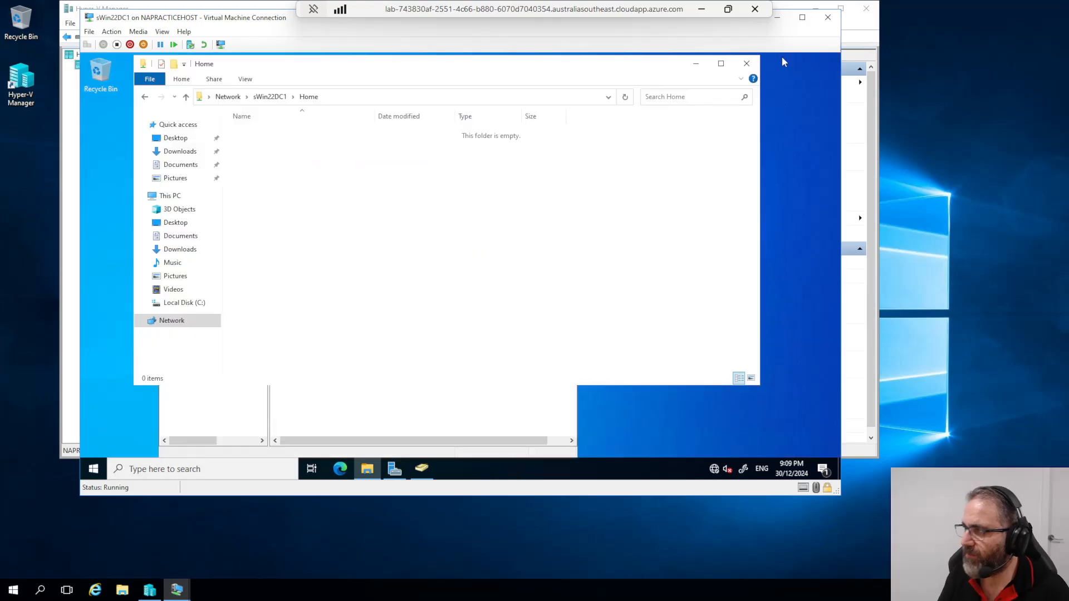
{"action": "mouse_move", "coordinate": [417, 472]}
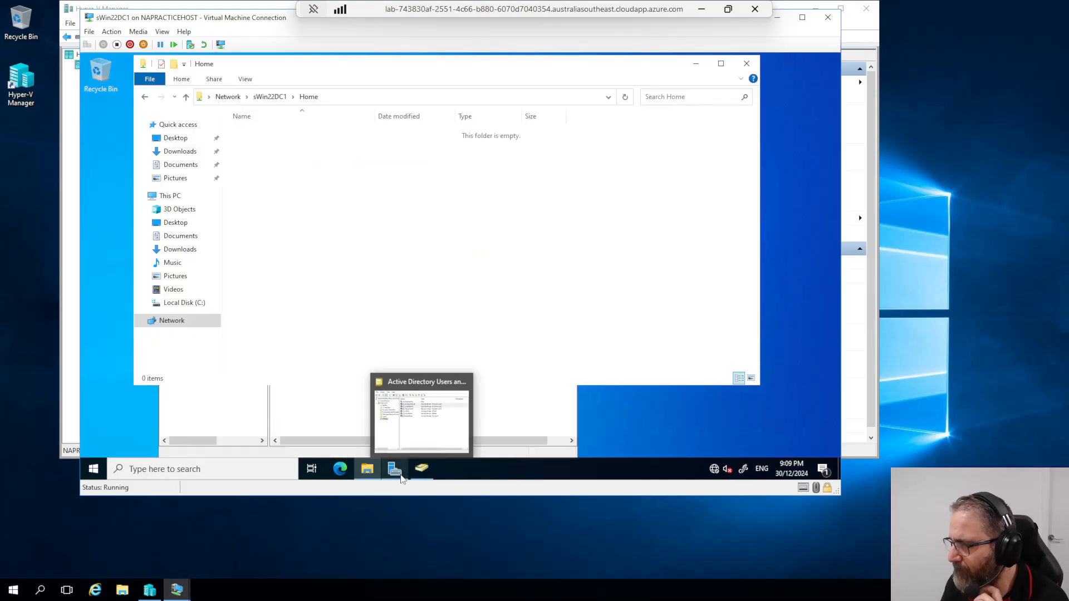
{"action": "left_click", "coordinate": [418, 471]}
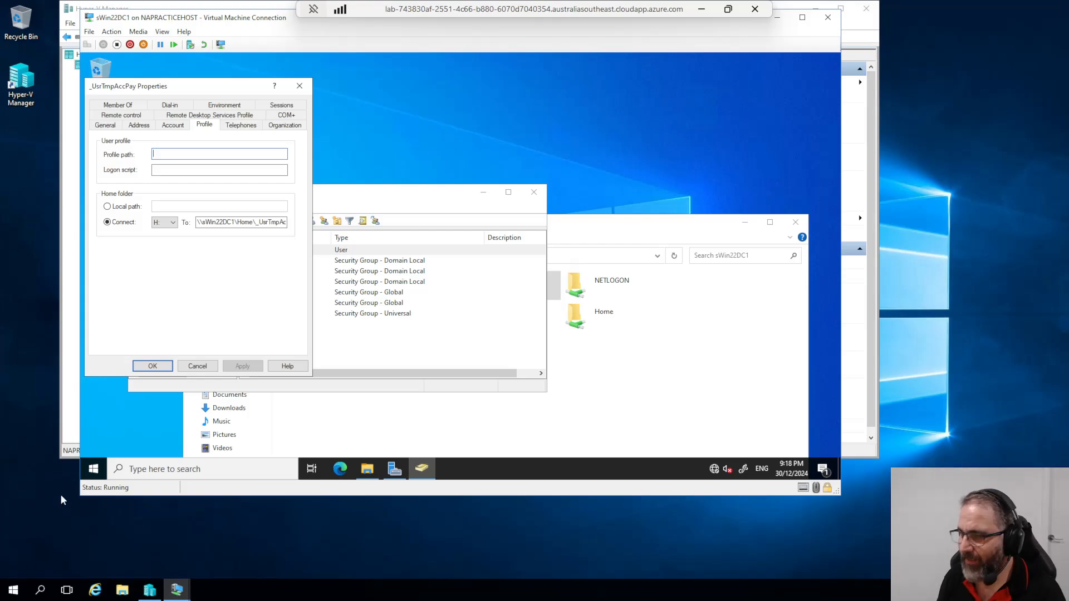
Step: Reopen _UsrTmpAccPay's Profile tab to verify the home folder is \\sWin22DC1\Home\_UsrTmpAccPay
{"action": "left_click", "coordinate": [198, 366]}
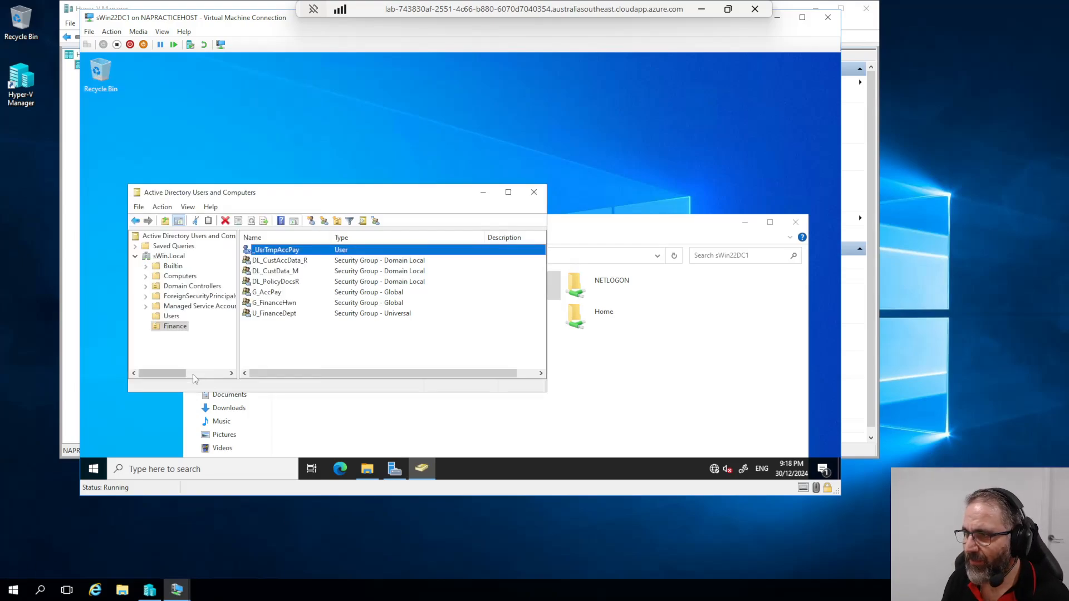
{"action": "double_click", "coordinate": [259, 253]}
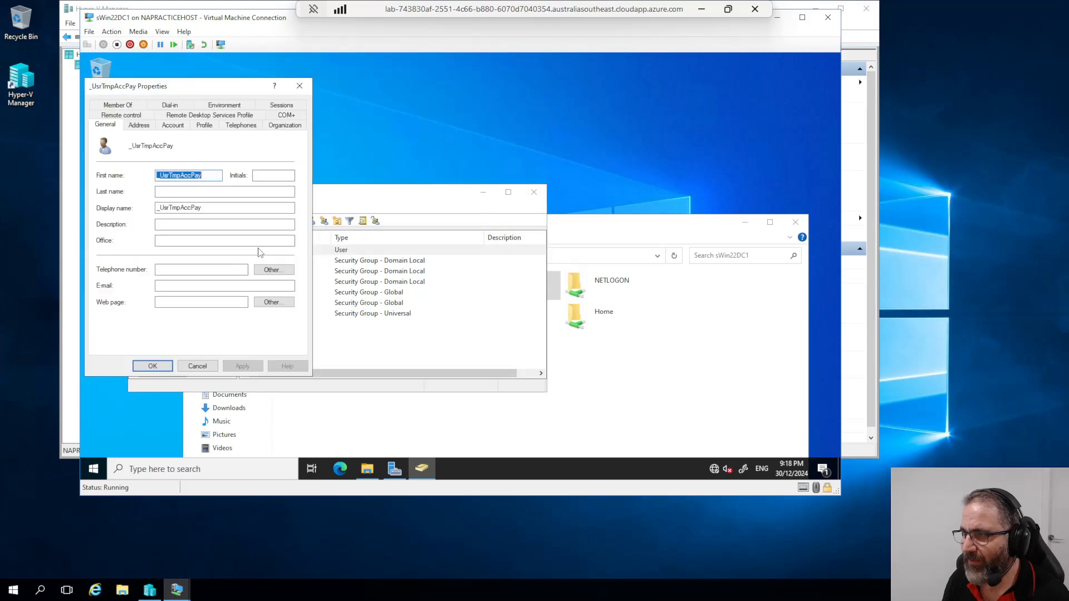
{"action": "left_click", "coordinate": [204, 125]}
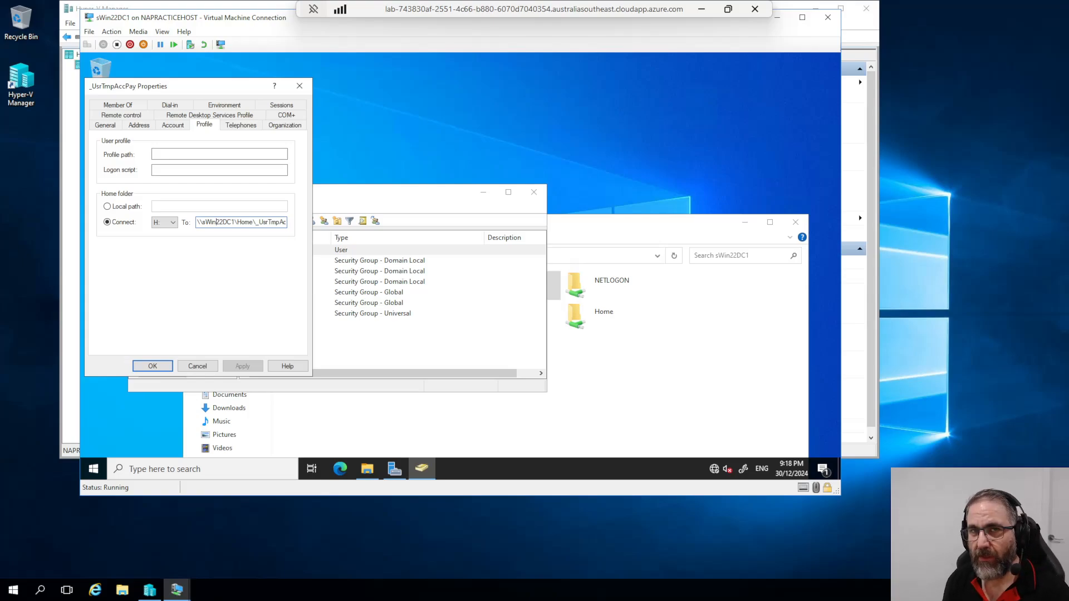
{"action": "left_click", "coordinate": [144, 366]}
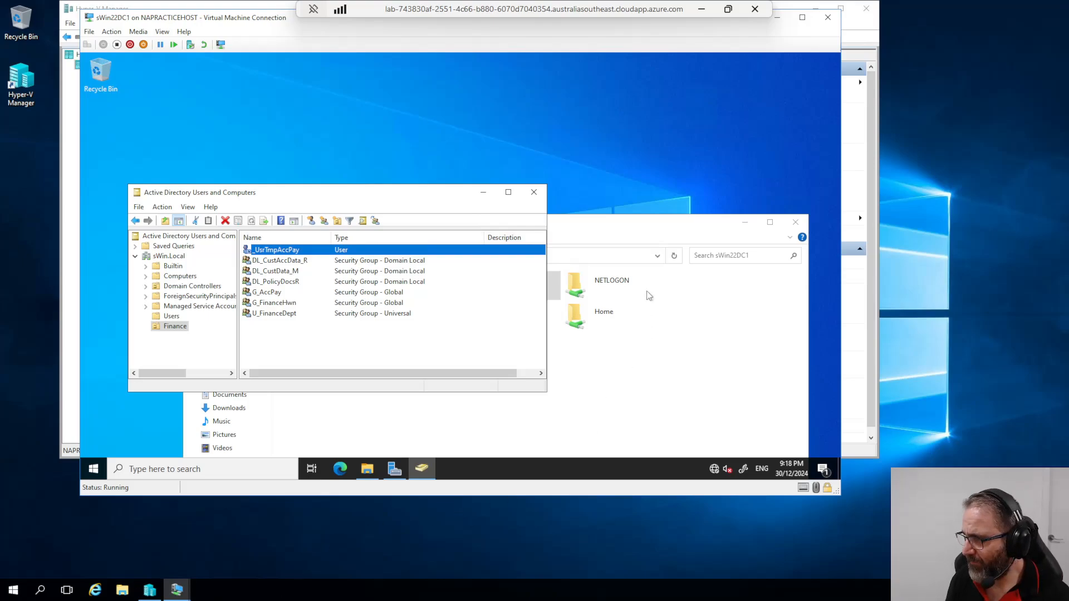
{"action": "left_click", "coordinate": [625, 226]}
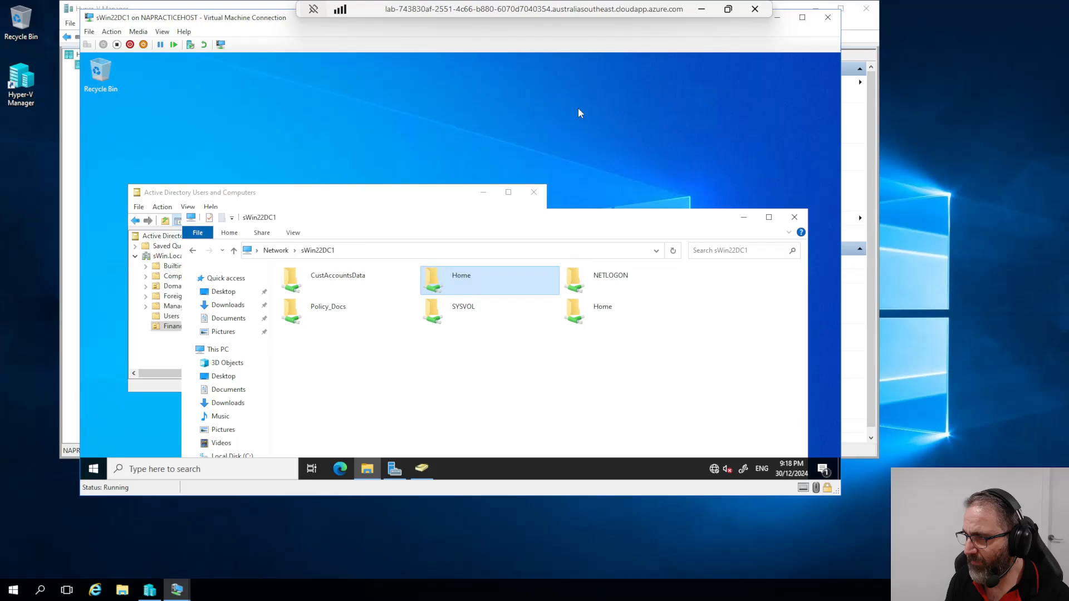
Step: Open the Home share on sWin22DC1 and select the new _UsrTmpAccPay folder
{"action": "double_click", "coordinate": [472, 275]}
{"action": "left_click_drag", "start_coordinate": [342, 225], "coordinate": [329, 94]}
{"action": "left_click", "coordinate": [280, 156]}
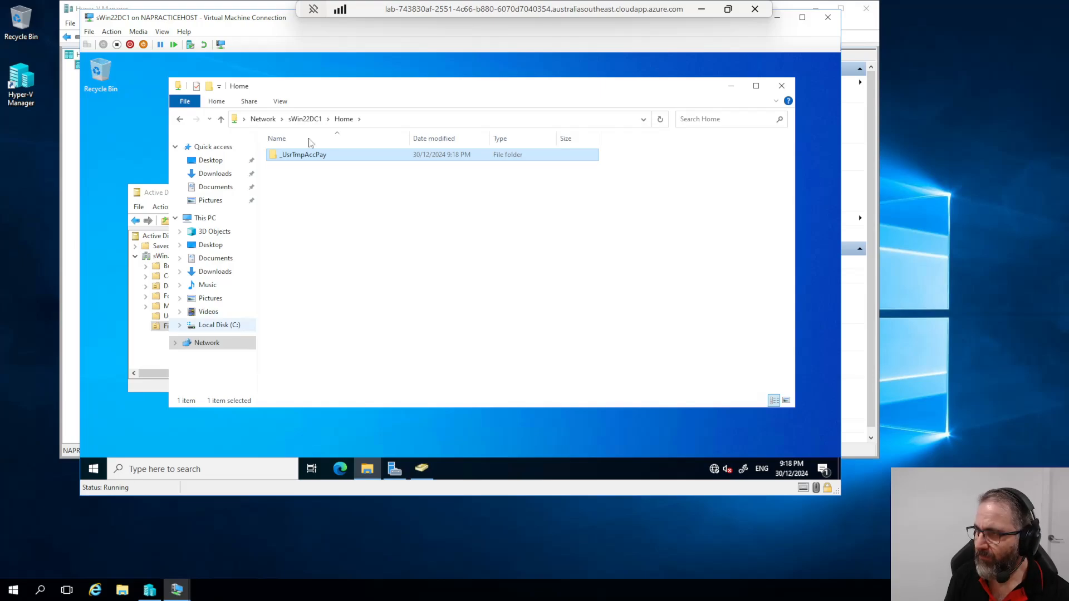
Step: Arrange the directory console on the left and the Home folder window on the right
{"action": "left_click", "coordinate": [733, 88]}
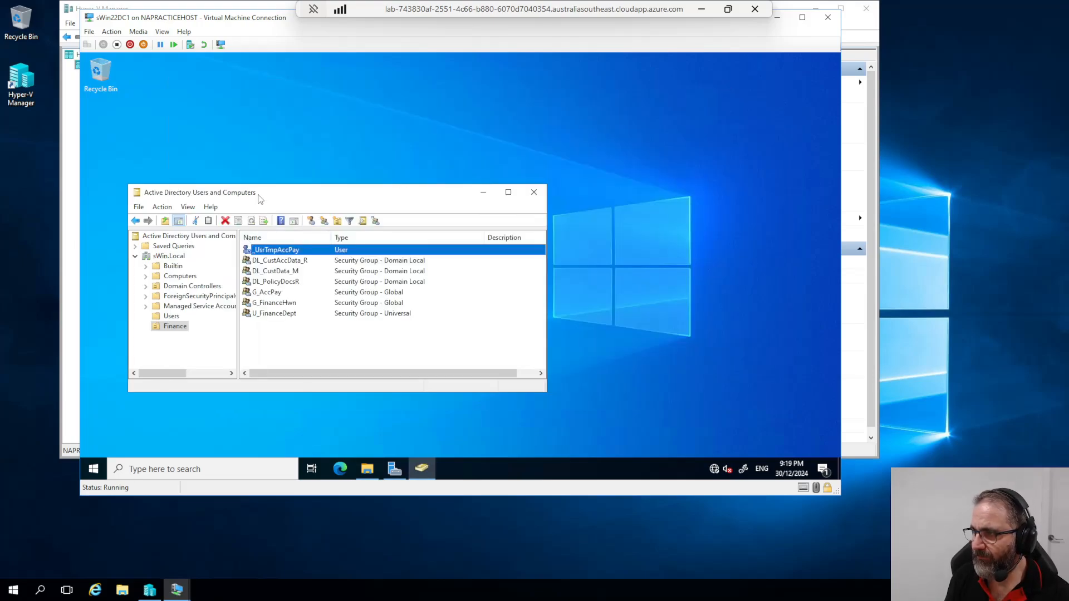
{"action": "left_click_drag", "start_coordinate": [259, 193], "coordinate": [287, 119]}
{"action": "left_click", "coordinate": [362, 471]}
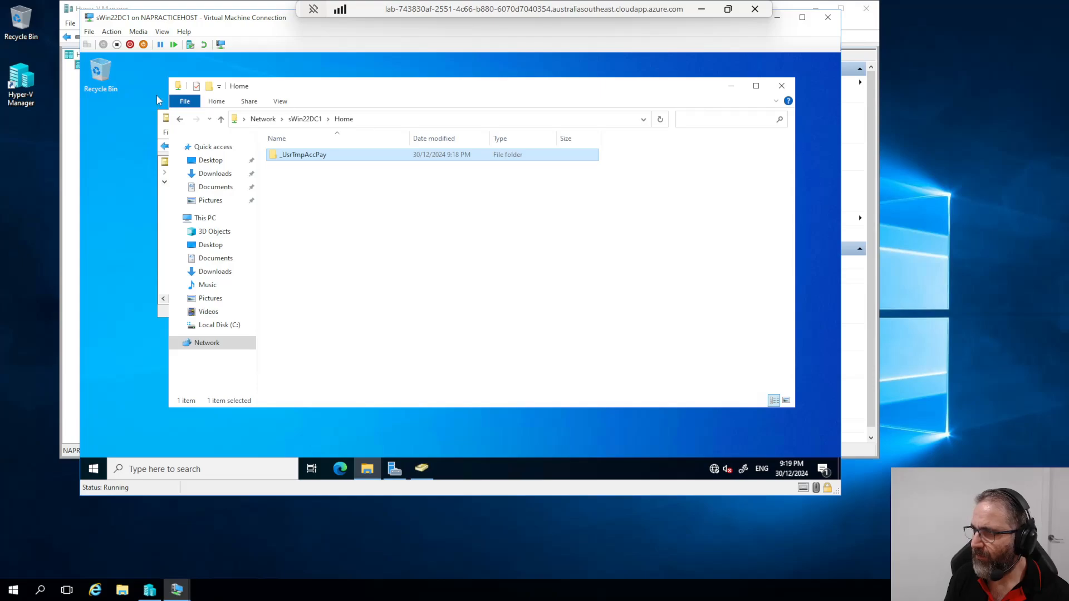
{"action": "left_click_drag", "start_coordinate": [168, 80], "coordinate": [490, 70]}
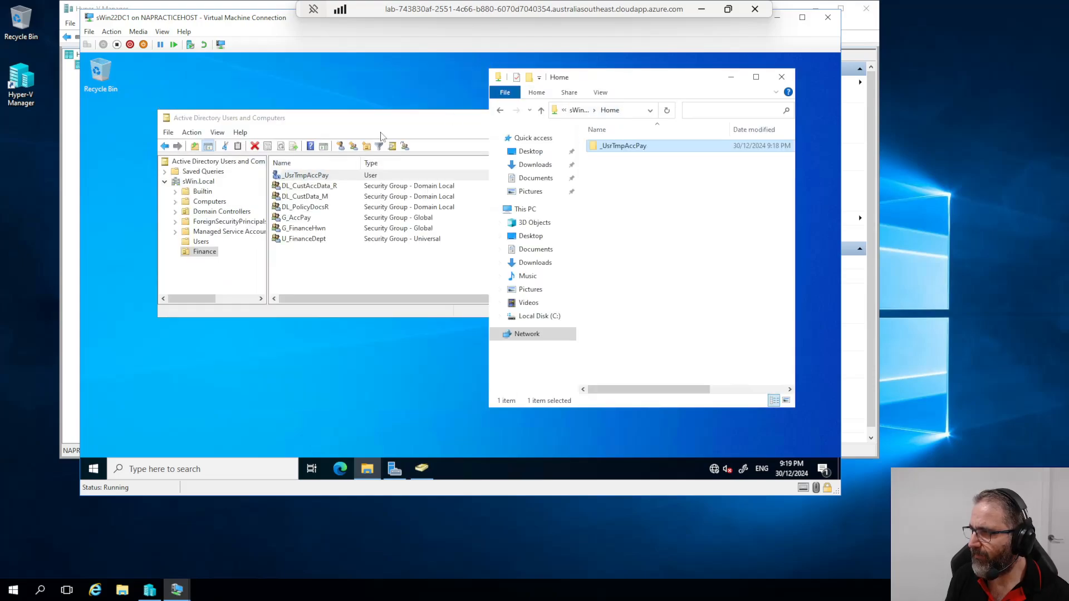
{"action": "left_click_drag", "start_coordinate": [370, 113], "coordinate": [312, 87]}
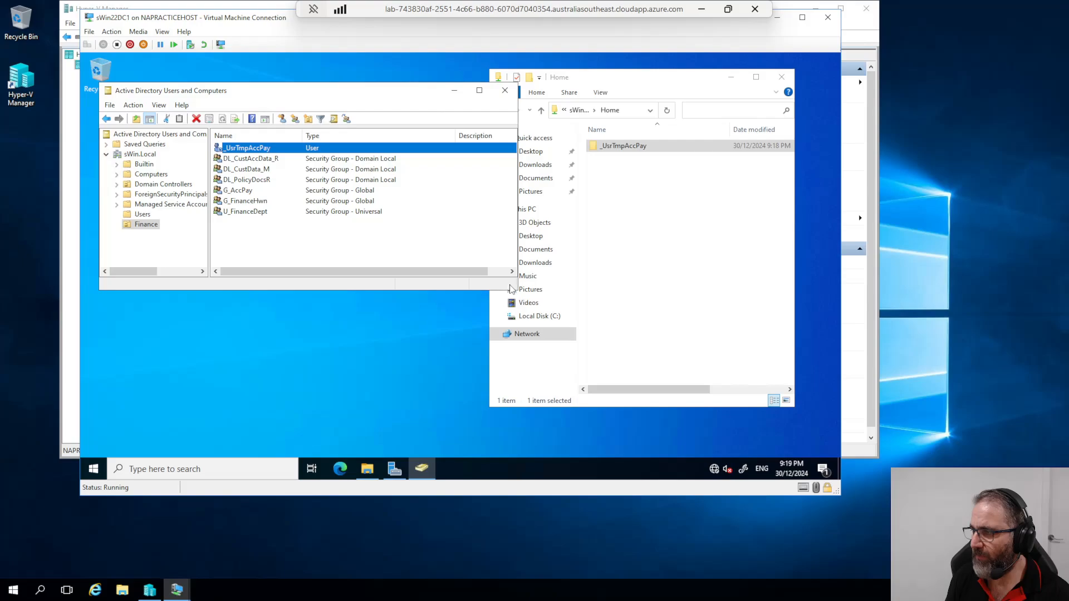
{"action": "left_click_drag", "start_coordinate": [515, 289], "coordinate": [446, 416]}
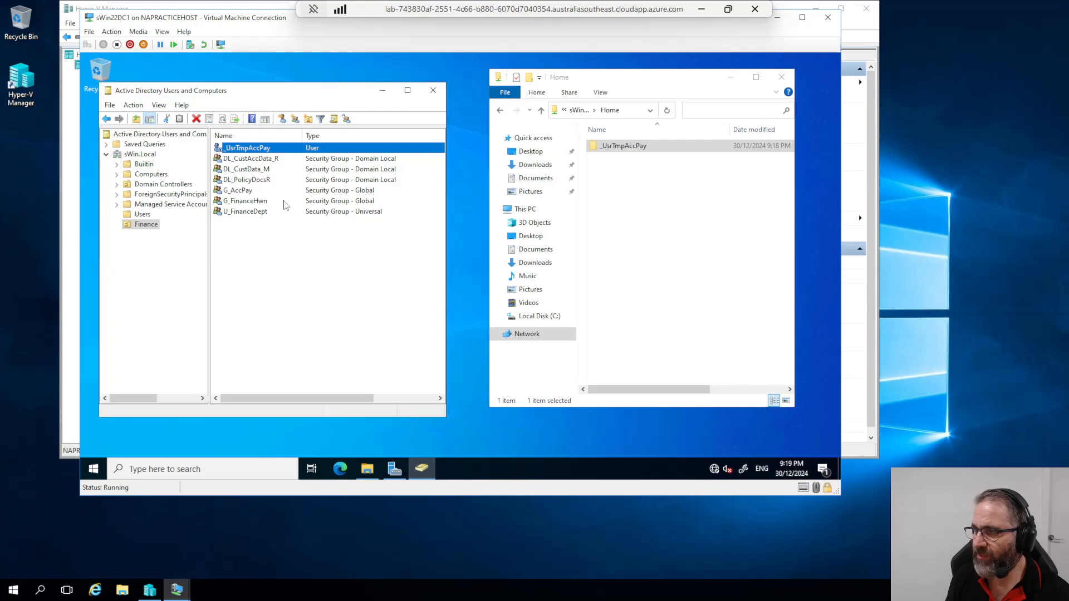
Step: Copy the _UsrTmpAccPay template into a new user via All Tasks > Copy
{"action": "right_click", "coordinate": [248, 152]}
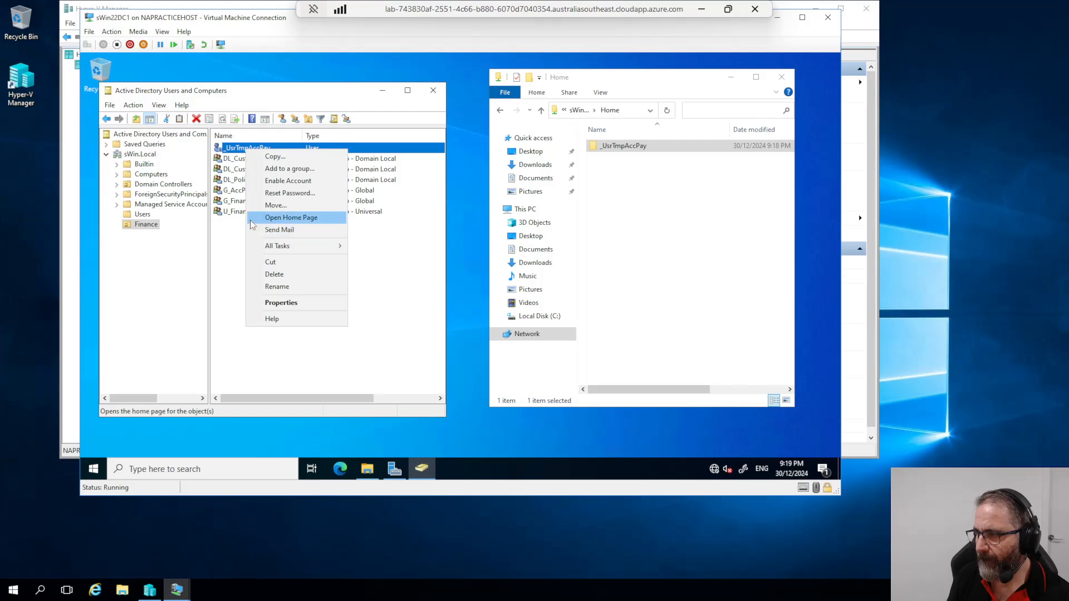
{"action": "mouse_move", "coordinate": [289, 252]}
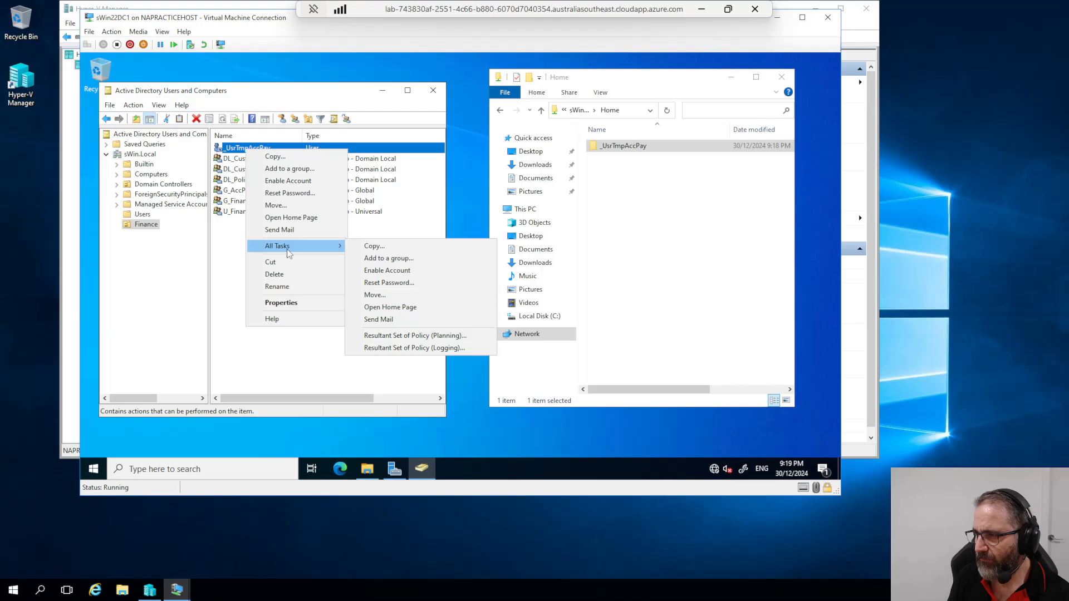
{"action": "left_click", "coordinate": [366, 247]}
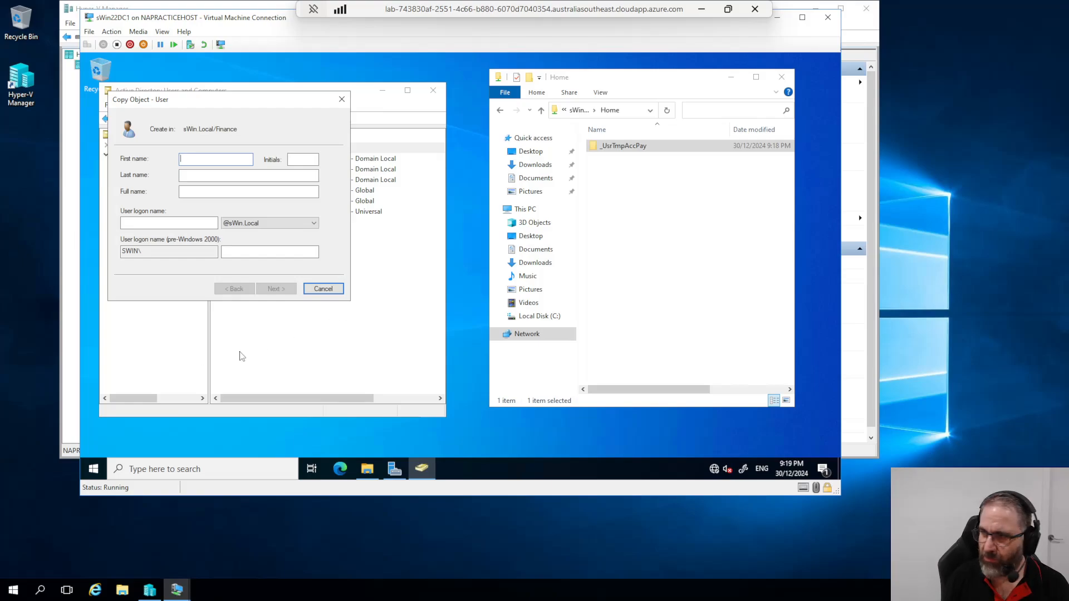
Step: Enter the new user's first name, last name and user logon name
{"action": "type", "text": "Doug"}
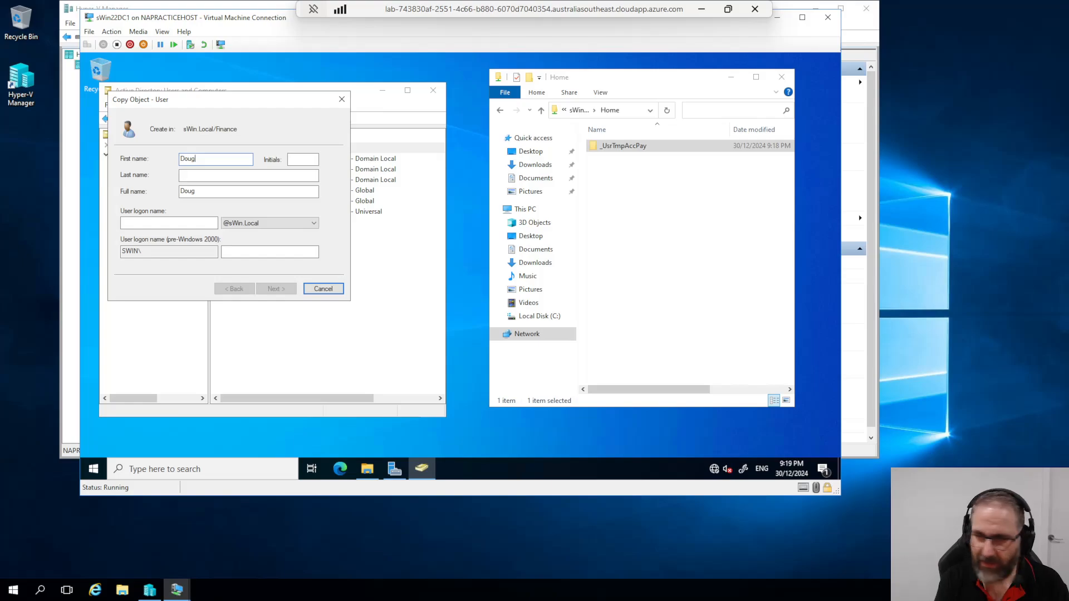
{"action": "key", "text": "Tab"}
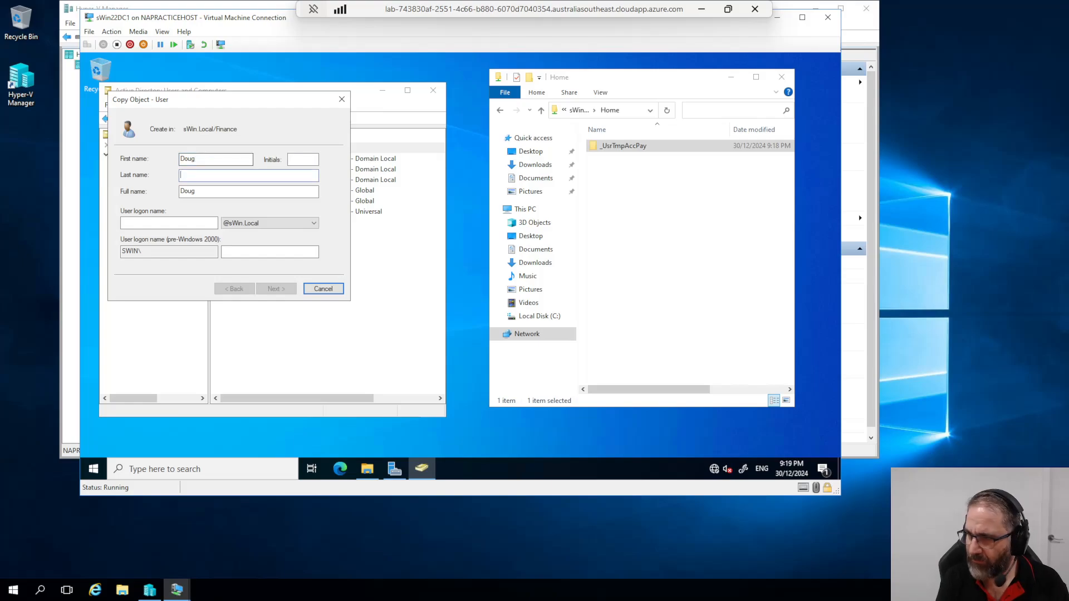
{"action": "type", "text": "Pira"}
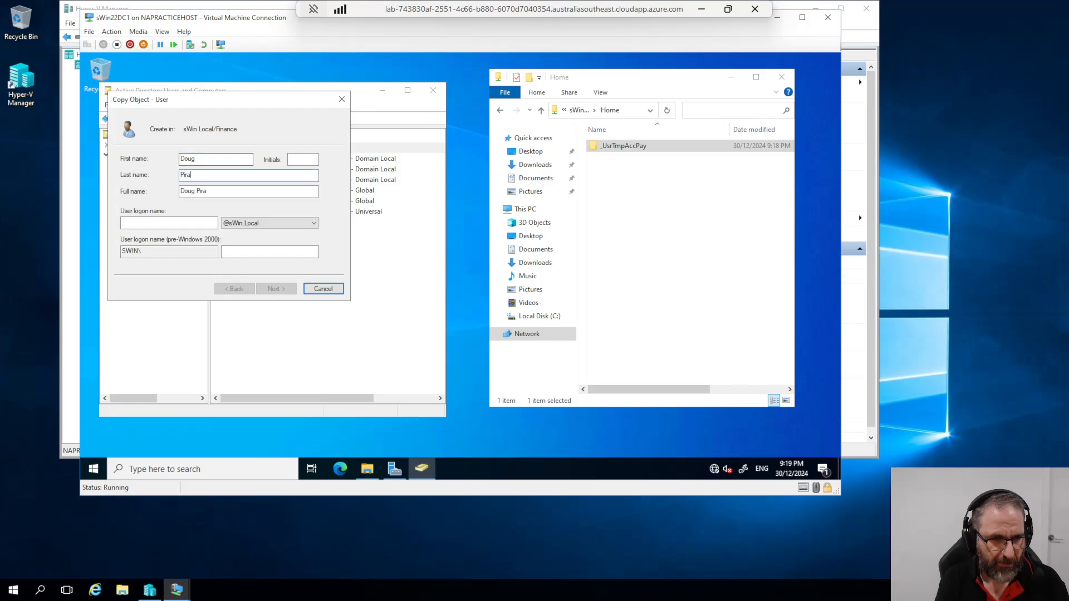
{"action": "type", "text": "hna"}
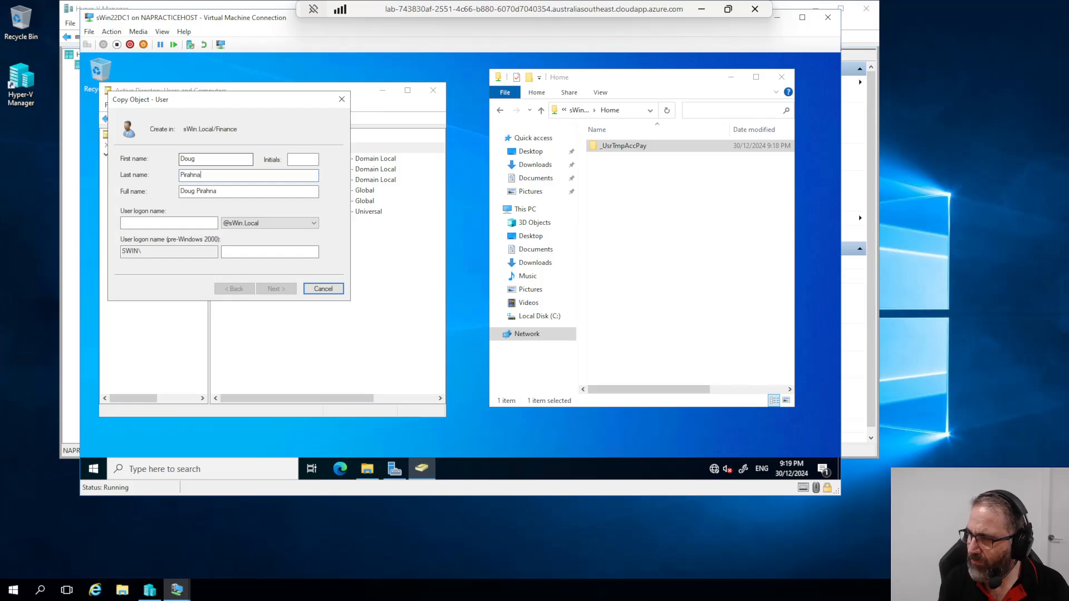
{"action": "left_click", "coordinate": [180, 224]}
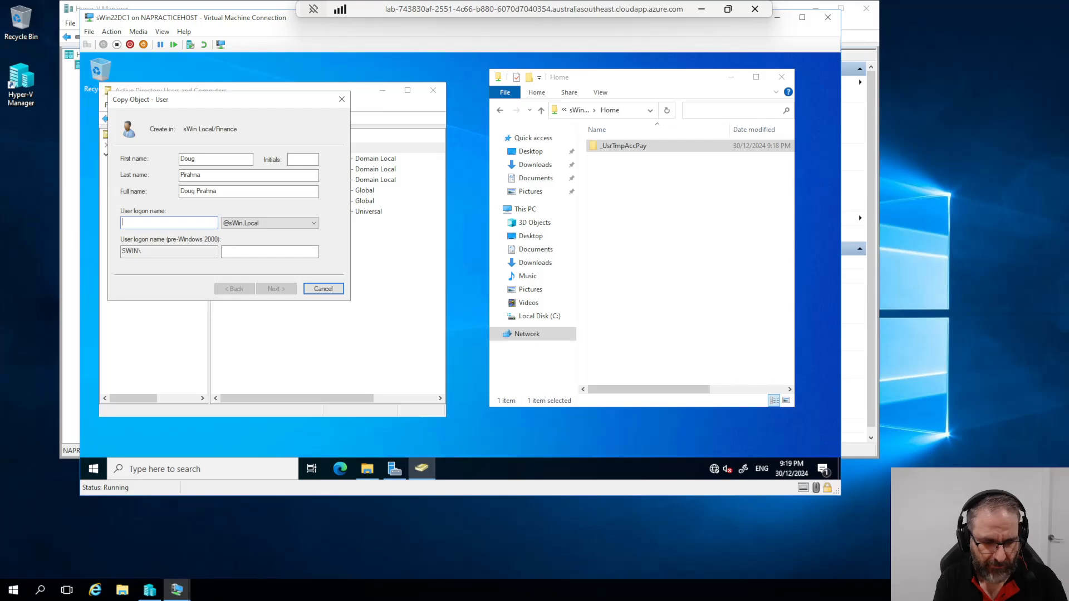
{"action": "type", "text": "dp"}
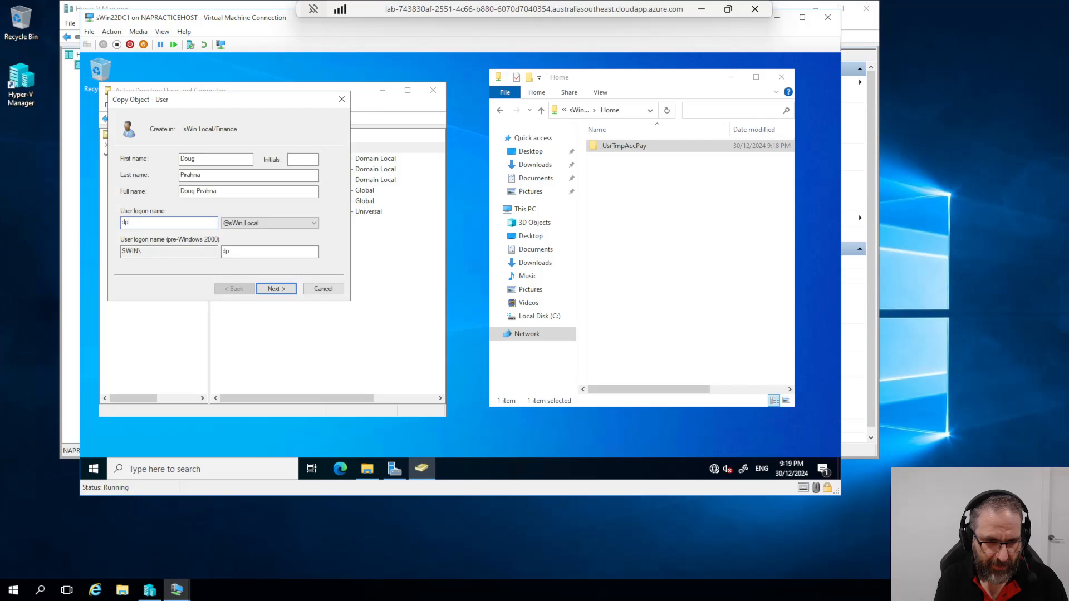
{"action": "type", "text": "rah"}
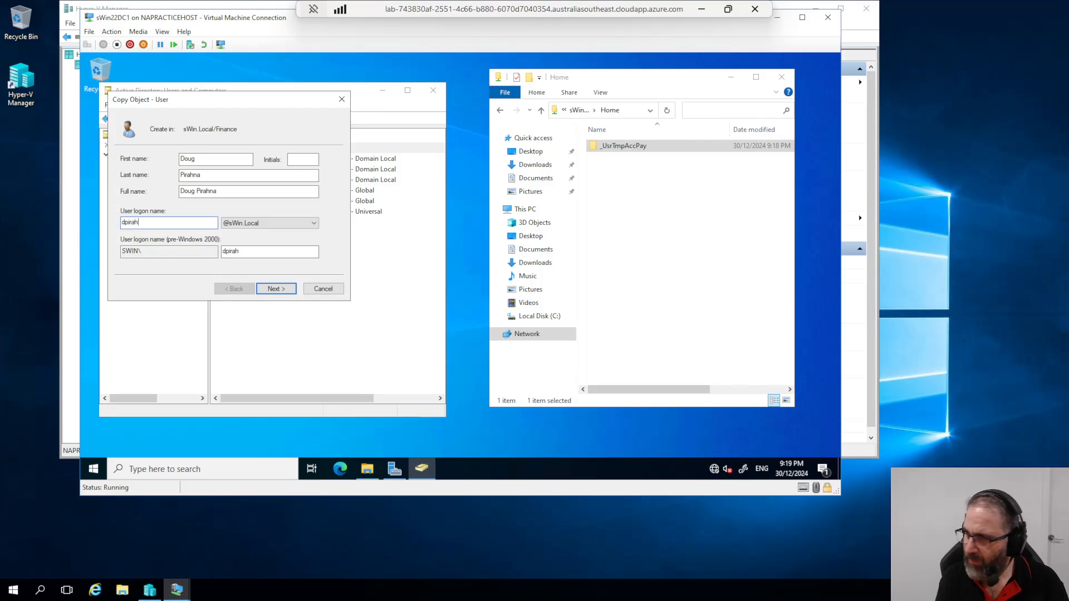
{"action": "type", "text": "na"}
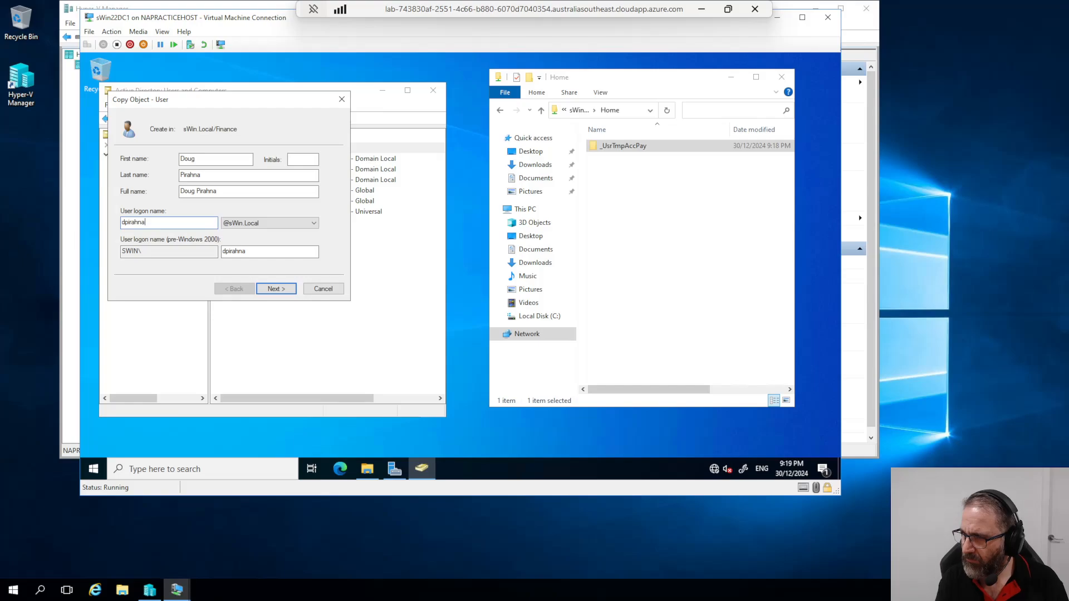
Step: Step through the wizard's password and summary pages and finish creating the user
{"action": "left_click", "coordinate": [276, 288]}
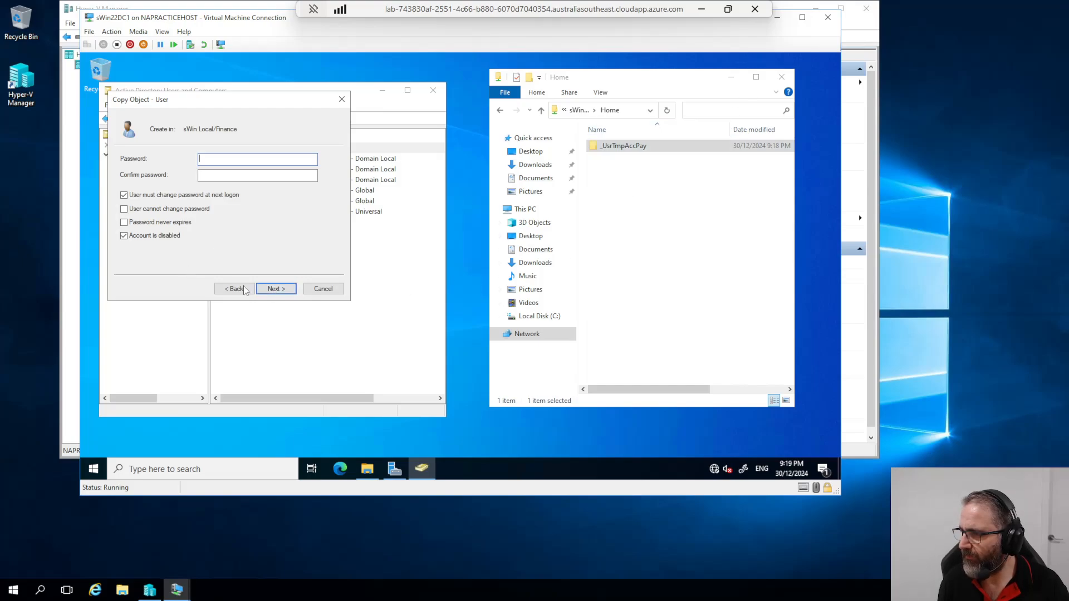
{"action": "left_click", "coordinate": [273, 289]}
{"action": "left_click", "coordinate": [646, 173]}
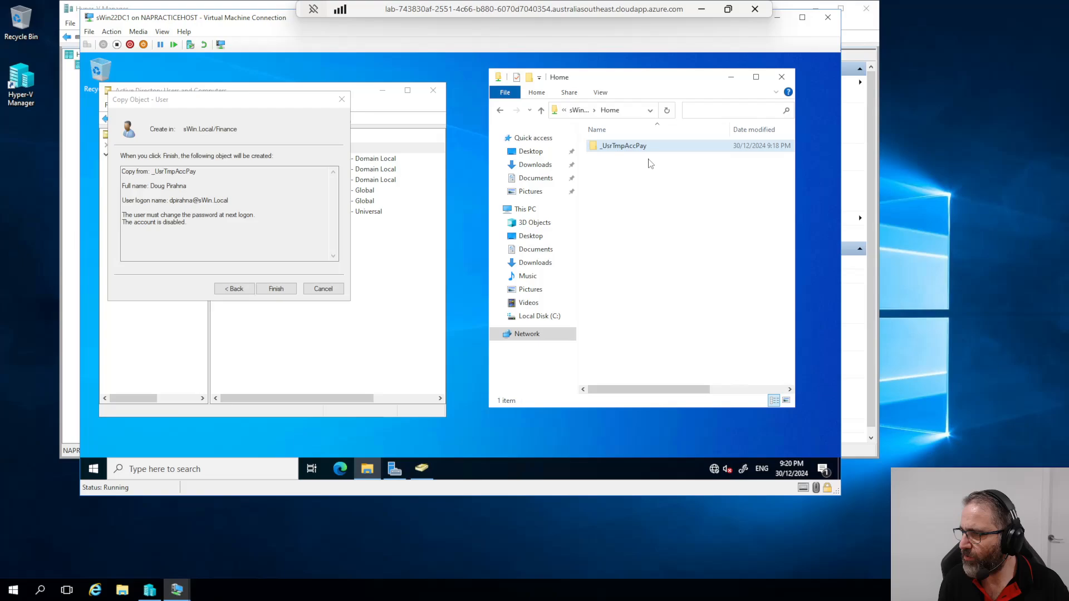
{"action": "left_click", "coordinate": [276, 289]}
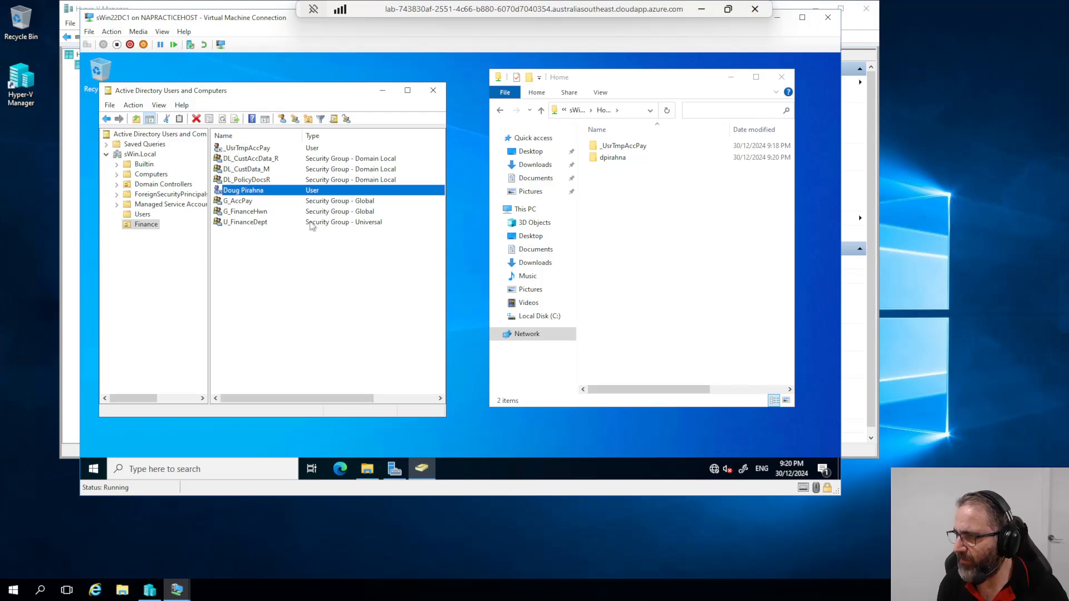
Step: Copy _UsrTmpAccPay into another new user, entering its last name and logon name
{"action": "left_click", "coordinate": [247, 149]}
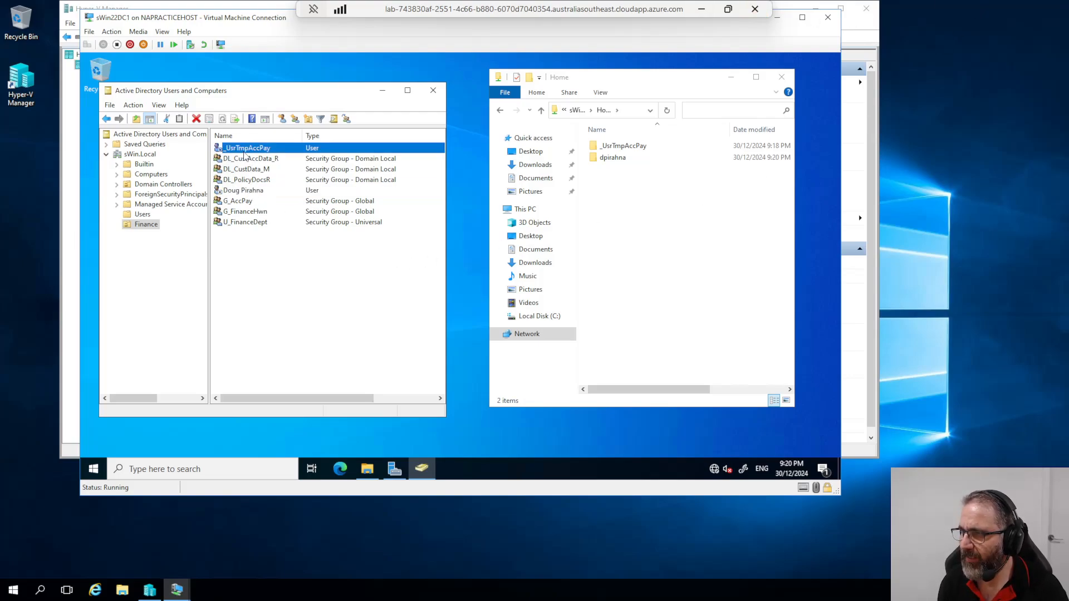
{"action": "right_click", "coordinate": [248, 151]}
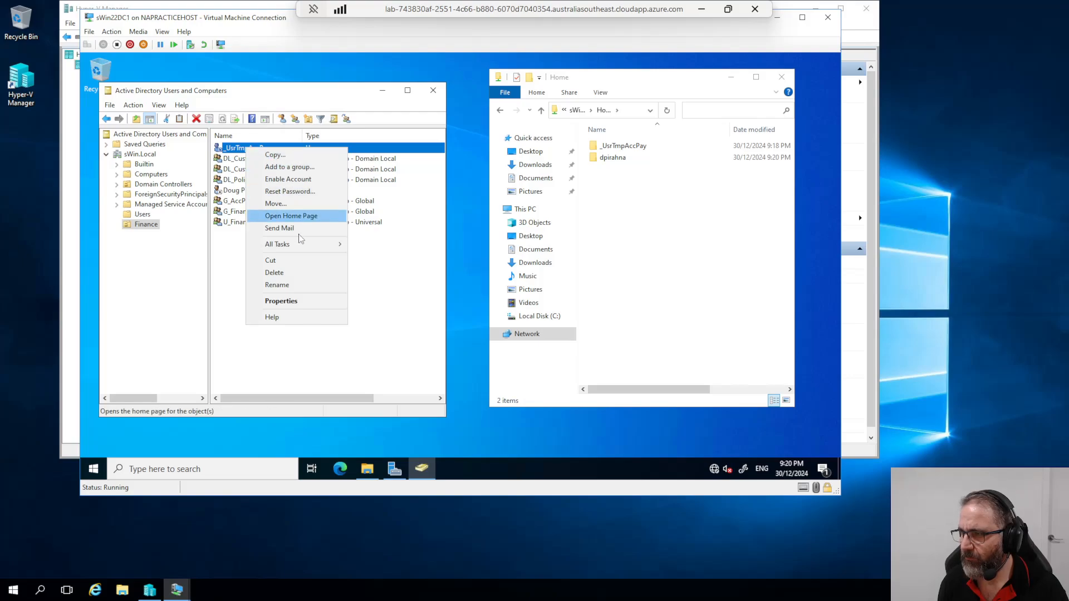
{"action": "mouse_move", "coordinate": [295, 249]}
{"action": "left_click", "coordinate": [370, 245]}
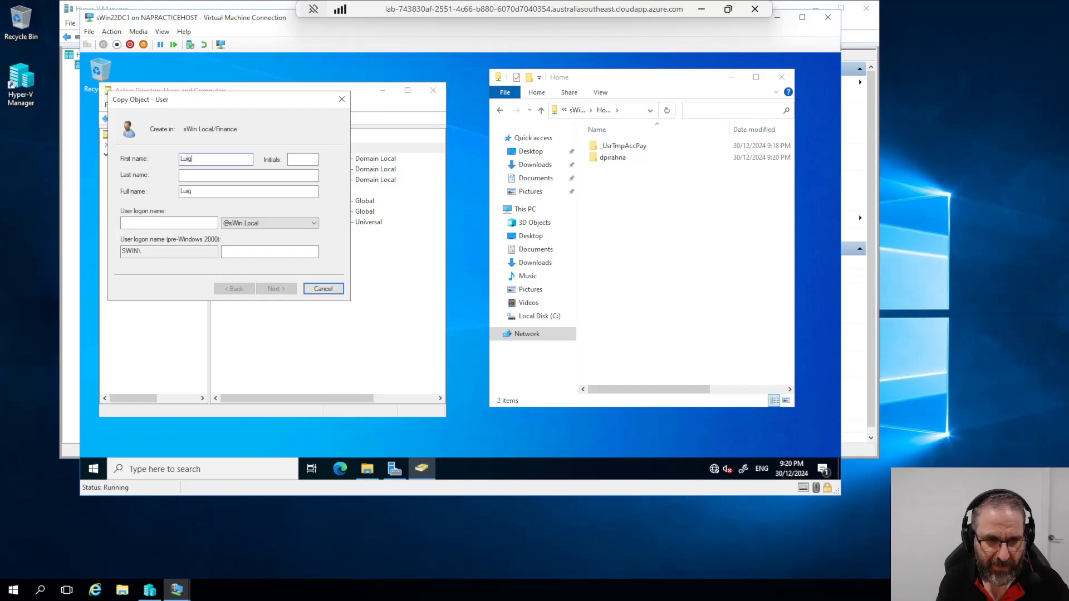
{"action": "key", "text": "Tab"}
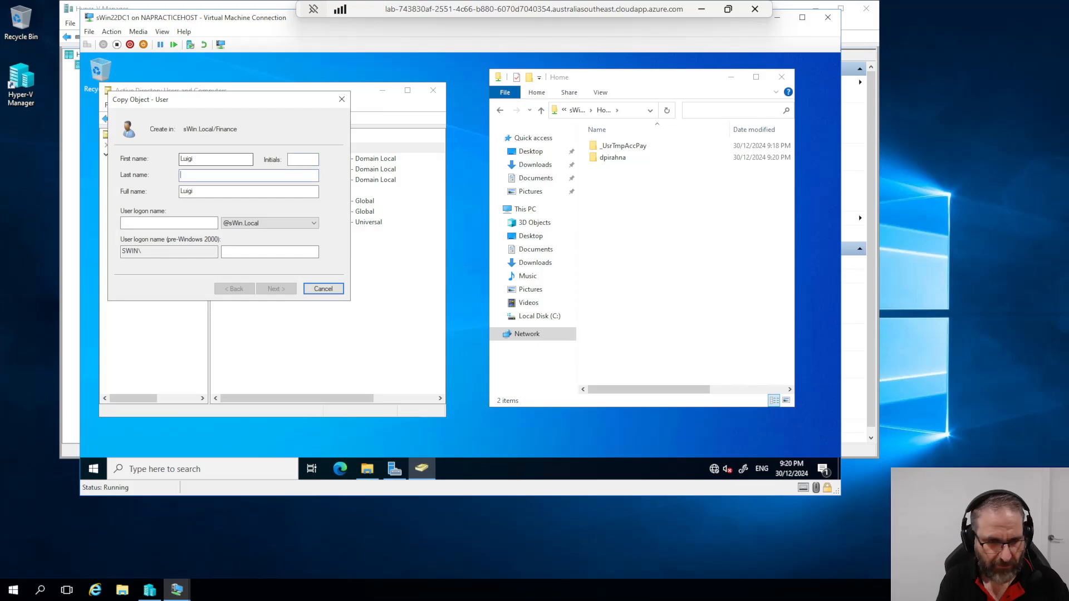
{"action": "type", "text": "Ve"}
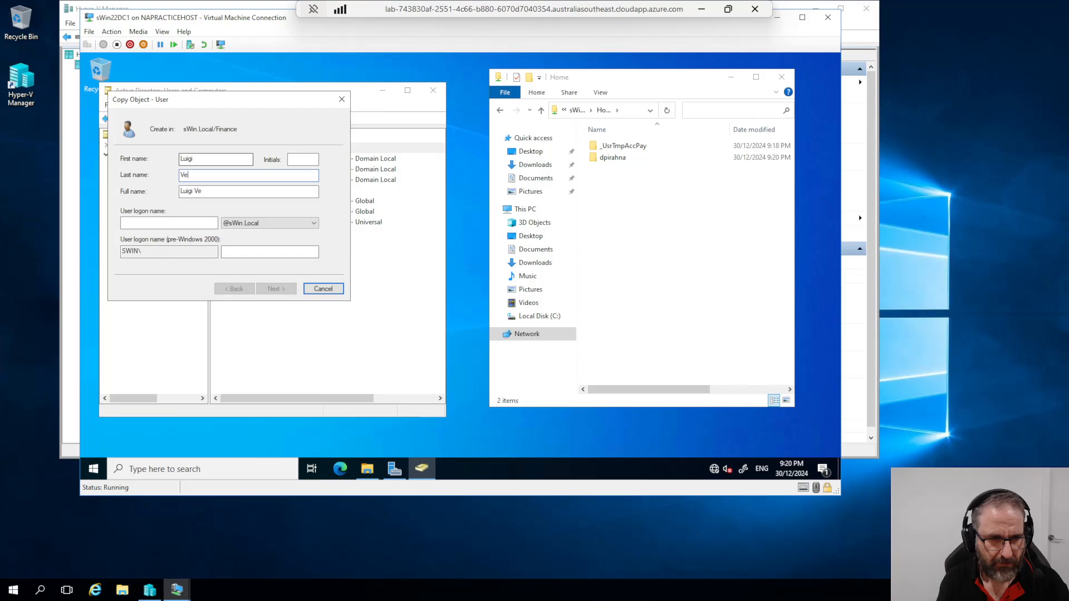
{"action": "type", "text": "rcotti"}
{"action": "key", "text": "Tab"}
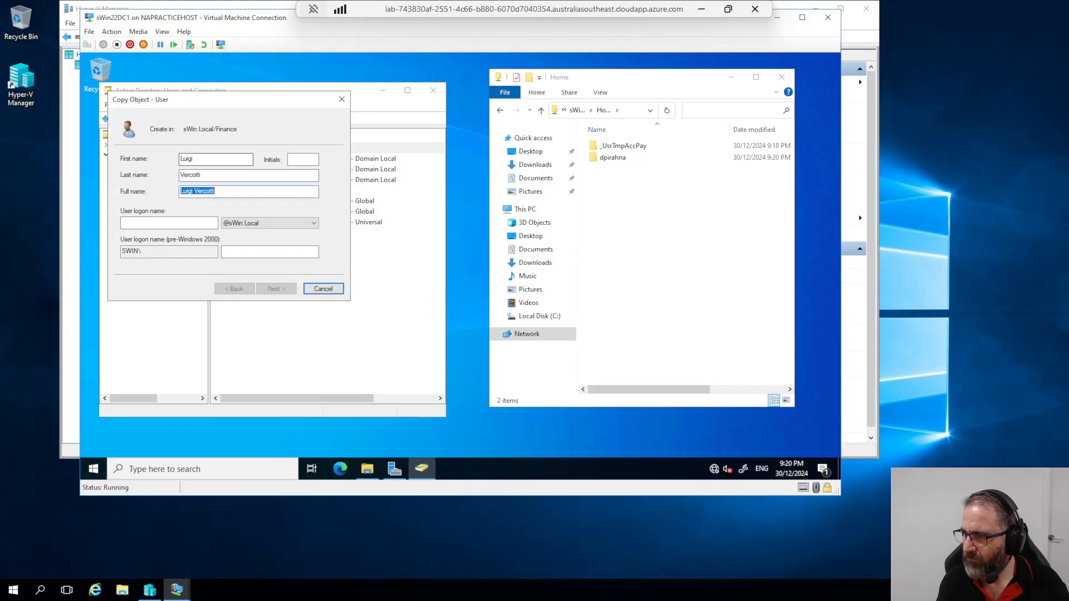
{"action": "key", "text": "Tab"}
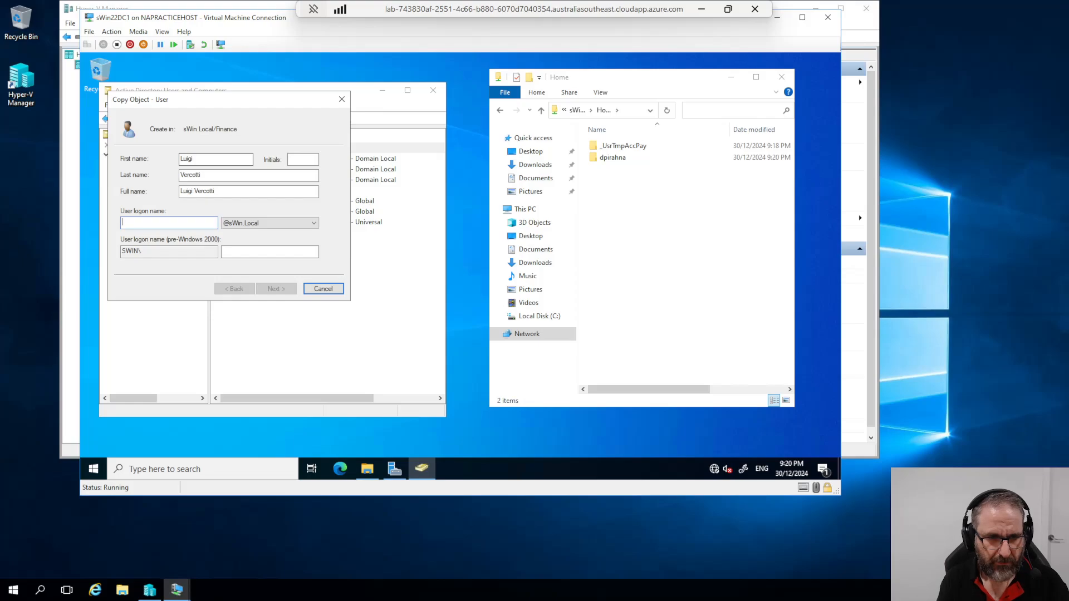
{"action": "type", "text": "lv"}
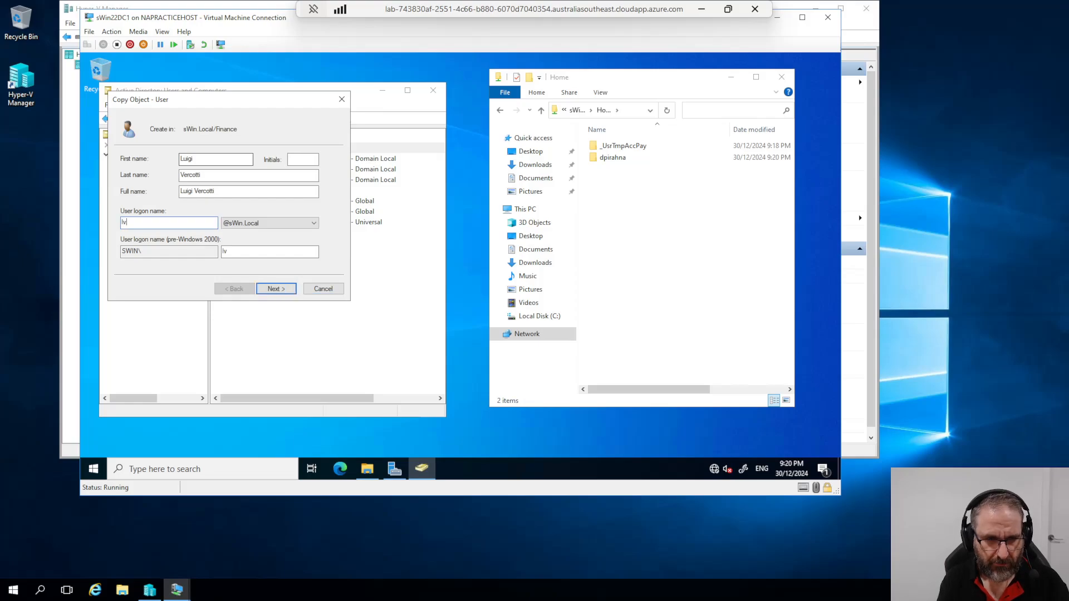
{"action": "type", "text": "ercotti"}
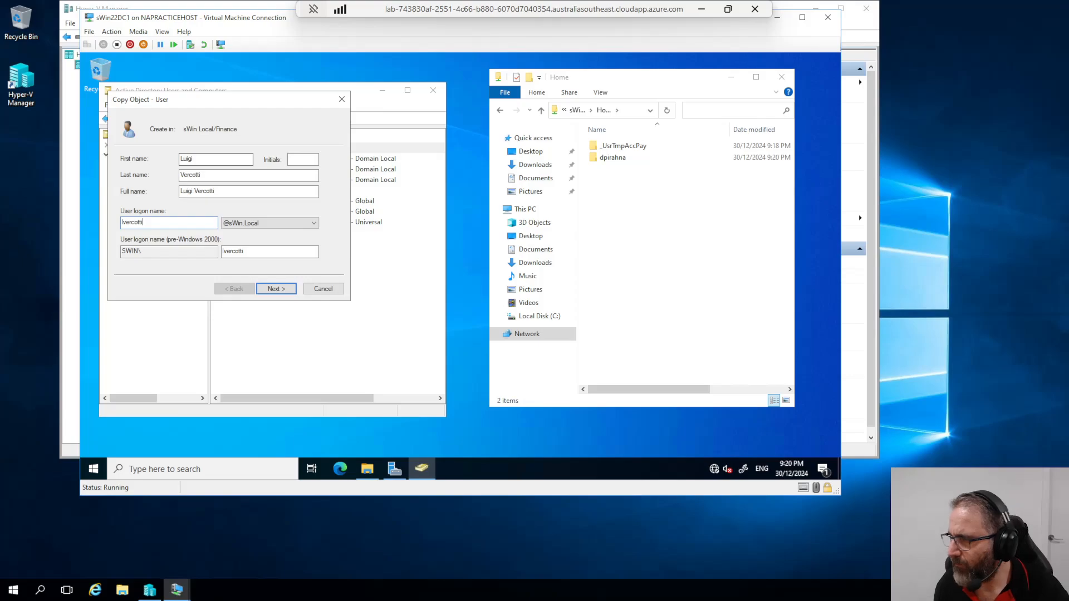
Step: Finish the wizard, check the Home share for its folder, and minimize the VM window
{"action": "left_click", "coordinate": [272, 290]}
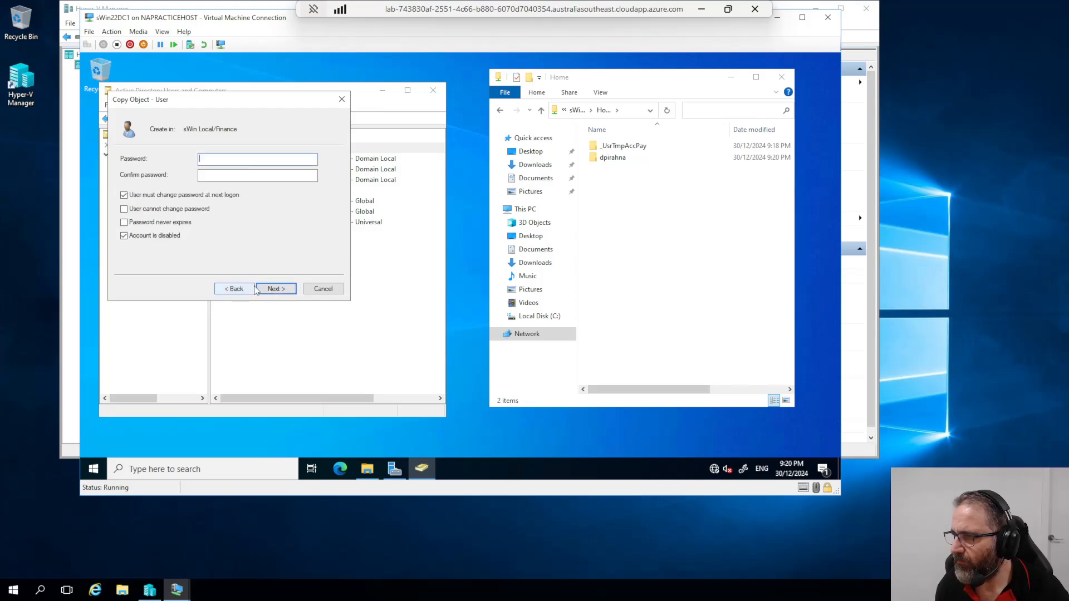
{"action": "left_click", "coordinate": [276, 289]}
{"action": "left_click", "coordinate": [292, 291]}
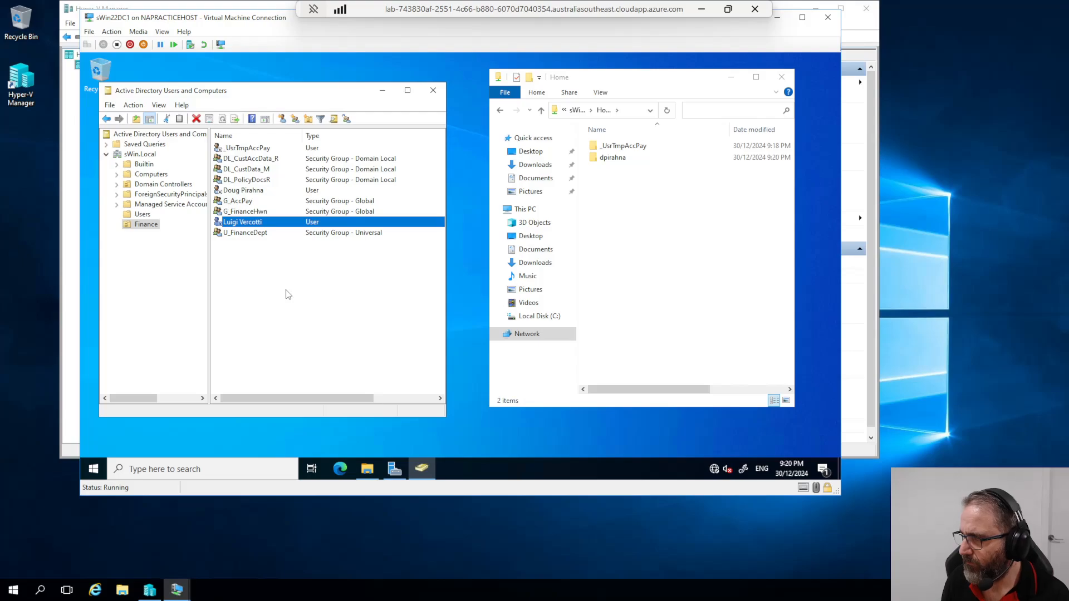
{"action": "left_click", "coordinate": [641, 170]}
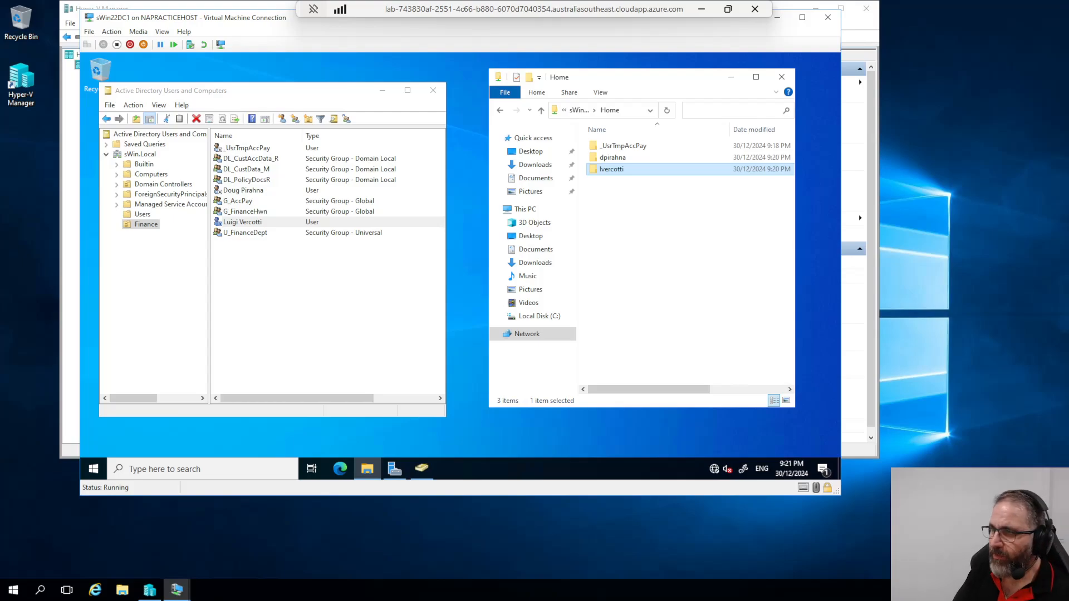
{"action": "left_click", "coordinate": [773, 18]}
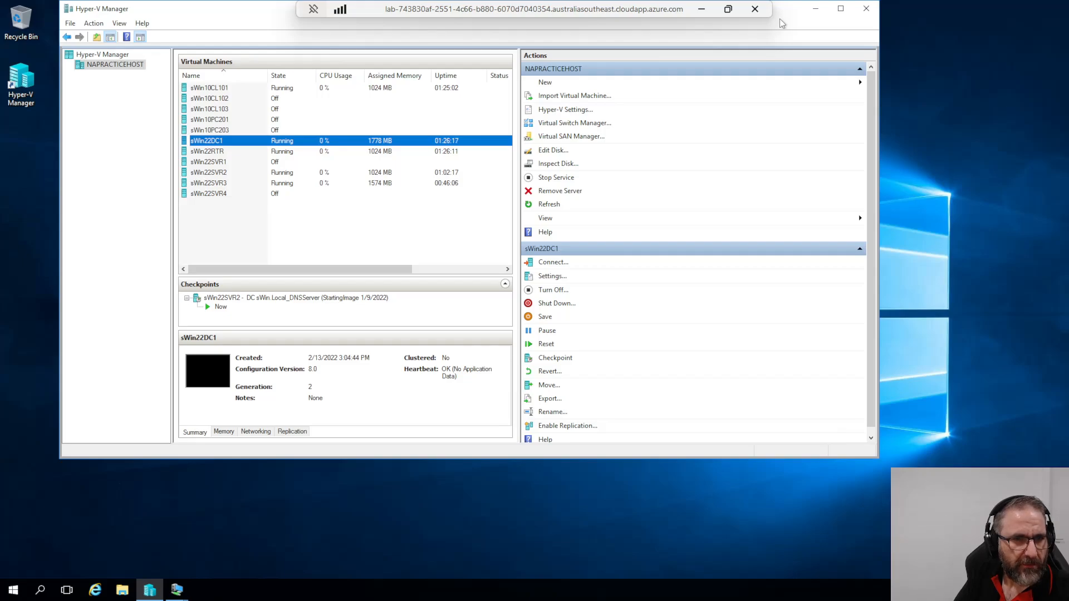
Step: Connect to sWin22SVR3 and launch Active Directory Domains and Trusts from Server Manager Tools
{"action": "double_click", "coordinate": [223, 184]}
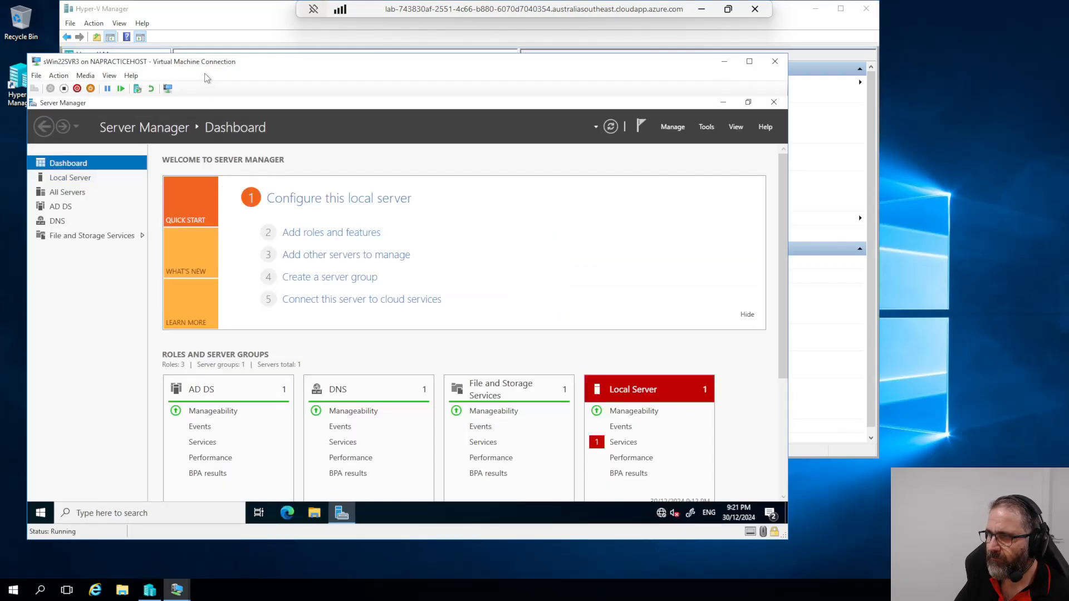
{"action": "left_click_drag", "start_coordinate": [244, 61], "coordinate": [274, 51]}
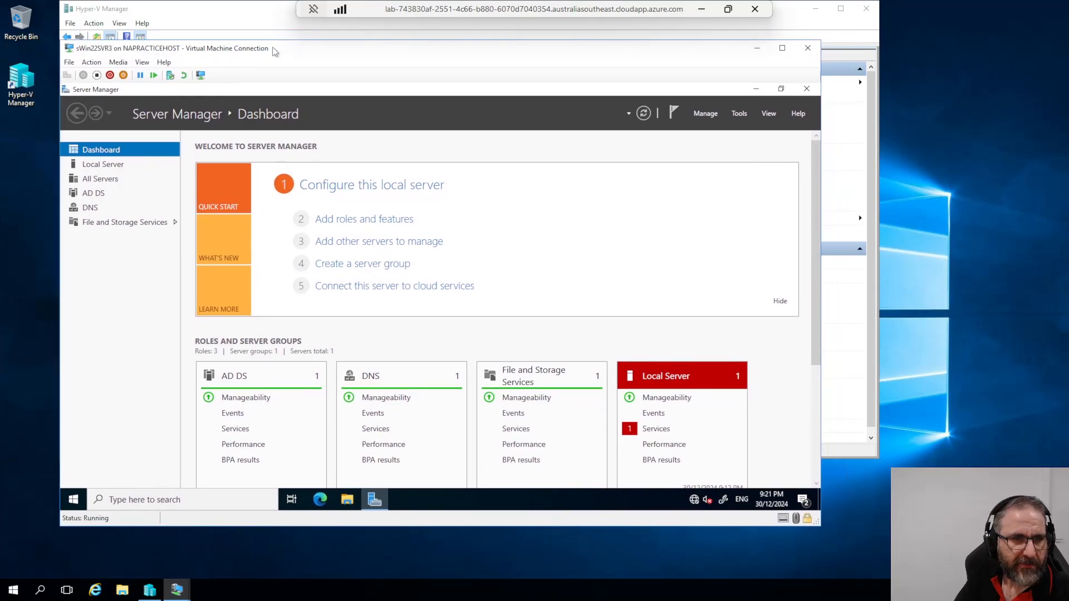
{"action": "left_click", "coordinate": [740, 116]}
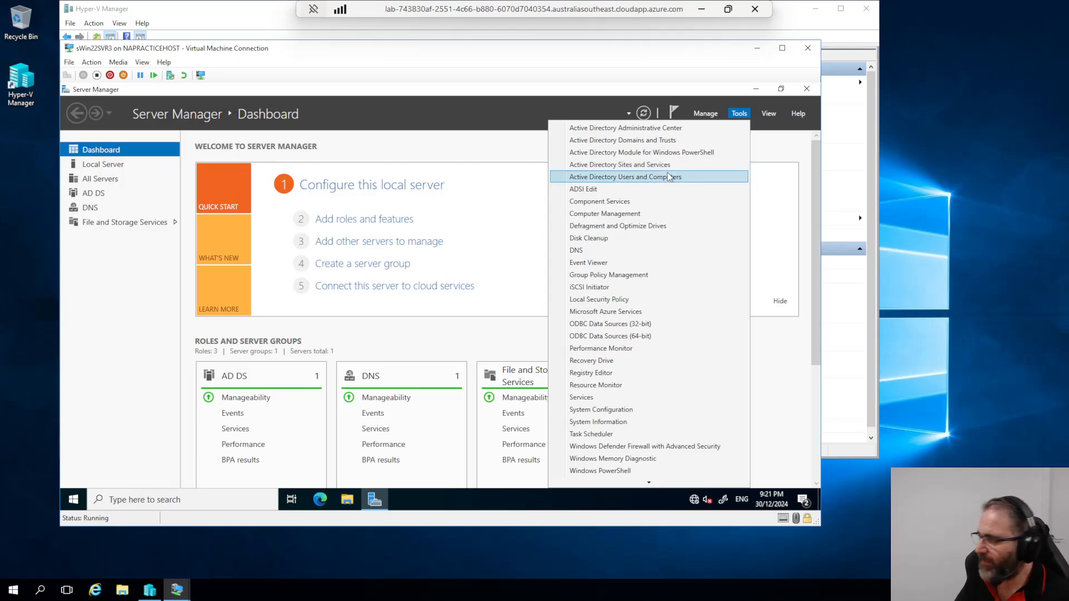
{"action": "left_click", "coordinate": [660, 142]}
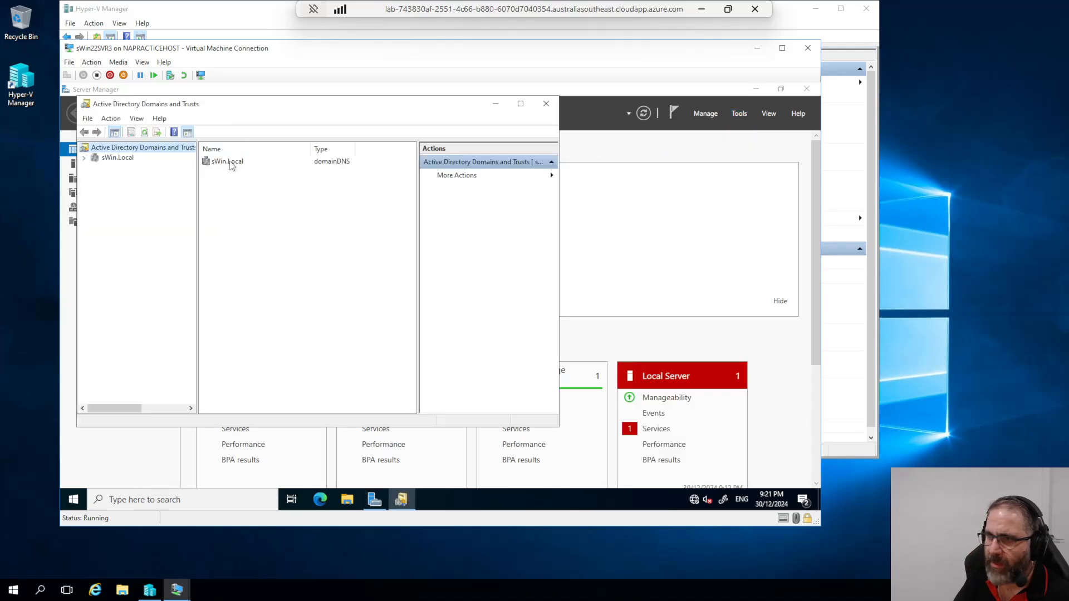
Step: Expand sWin.Local to show child domains Srwk.sWin.Local and wtnr.sWin.Local
{"action": "left_click", "coordinate": [84, 158]}
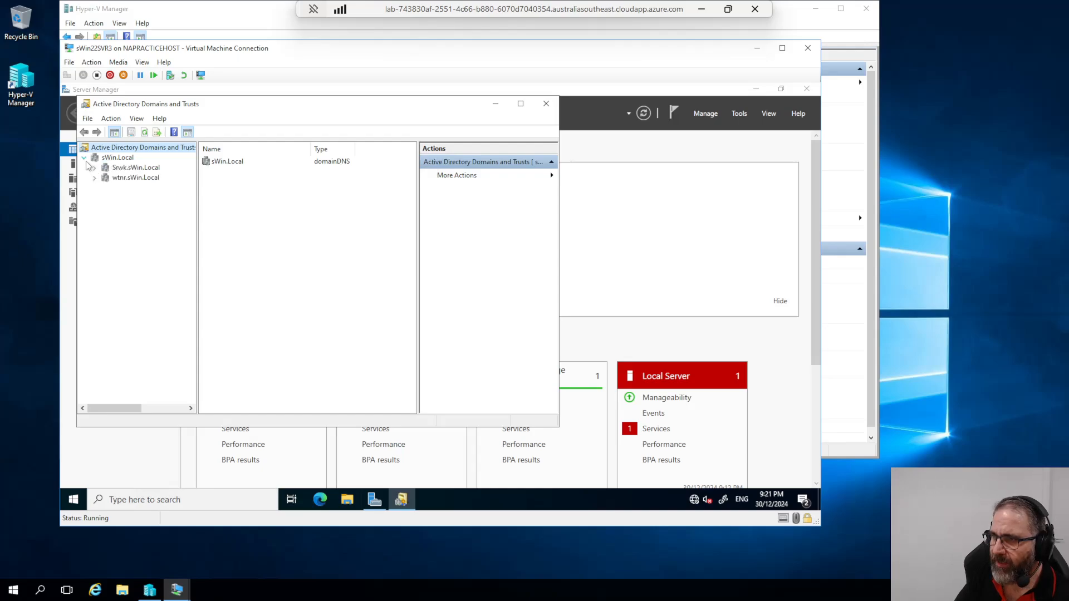
{"action": "left_click", "coordinate": [133, 180]}
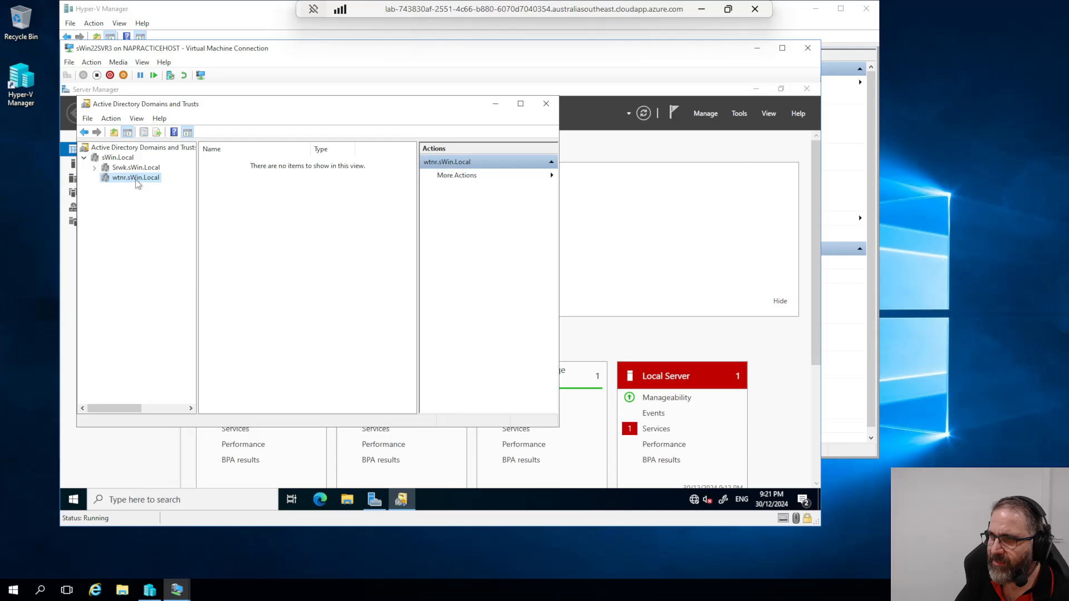
{"action": "left_click", "coordinate": [122, 160]}
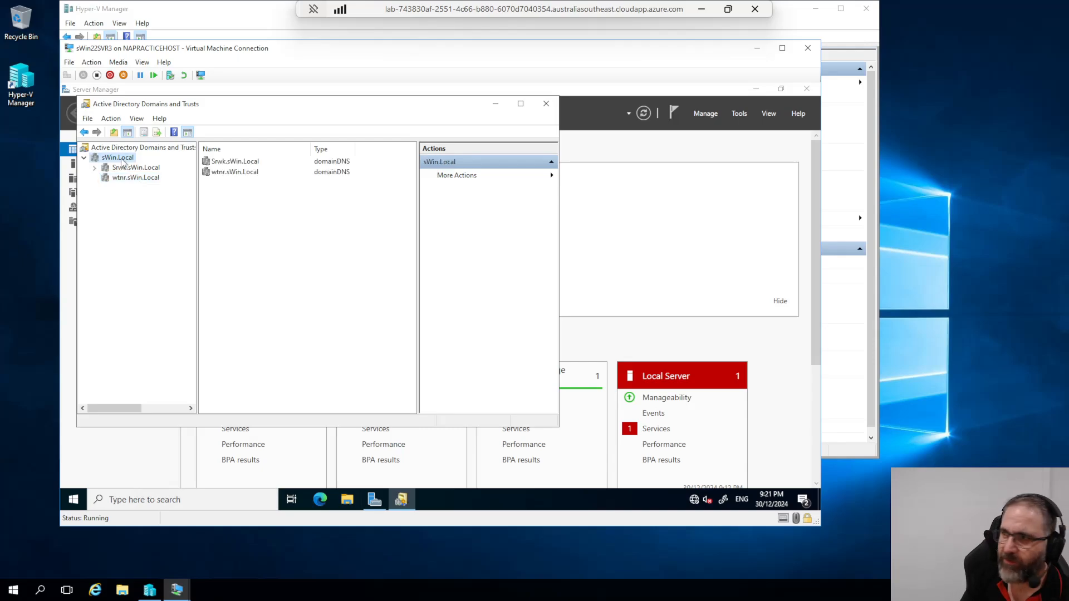